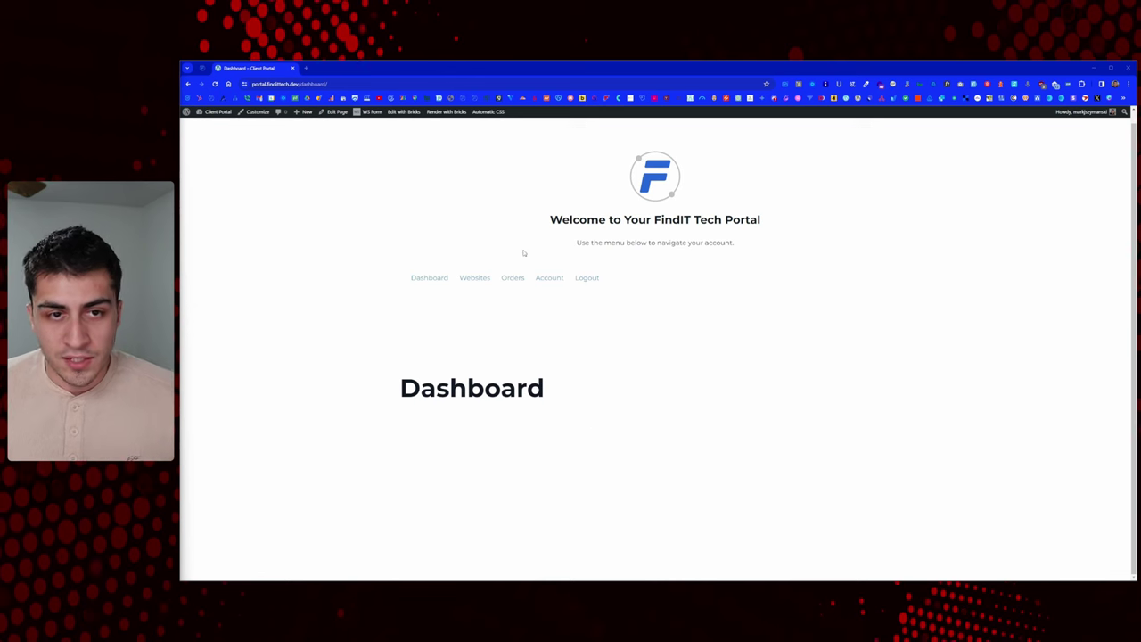
Step: Open the client portal's WordPress admin dashboard in a new tab and go to its installed plugins
mouse_move(234, 117)
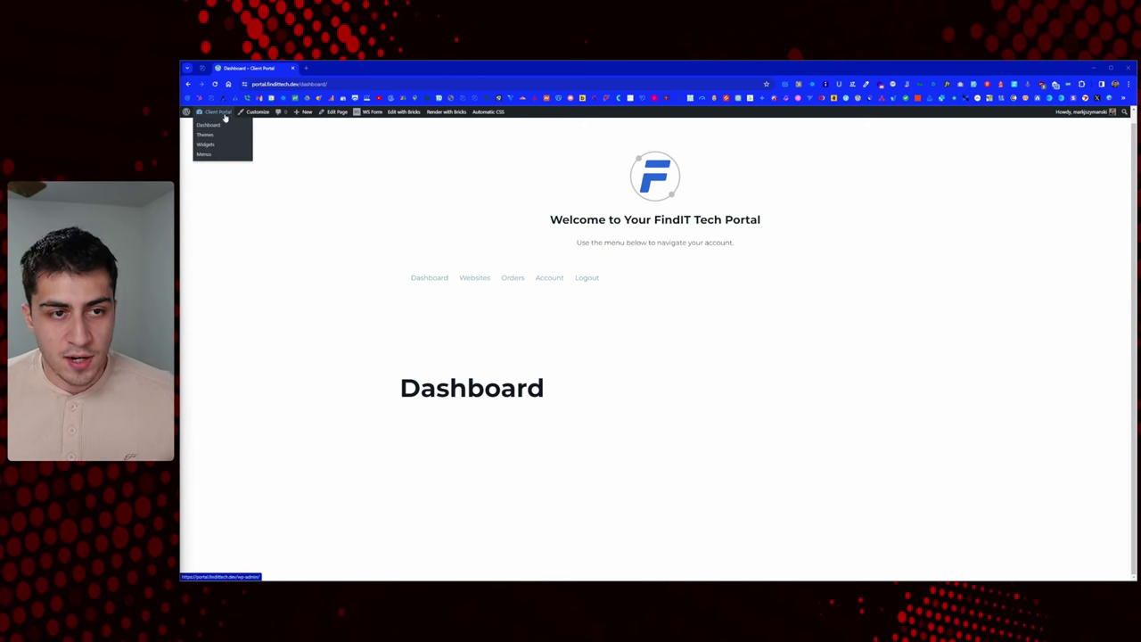
middle_click(214, 128)
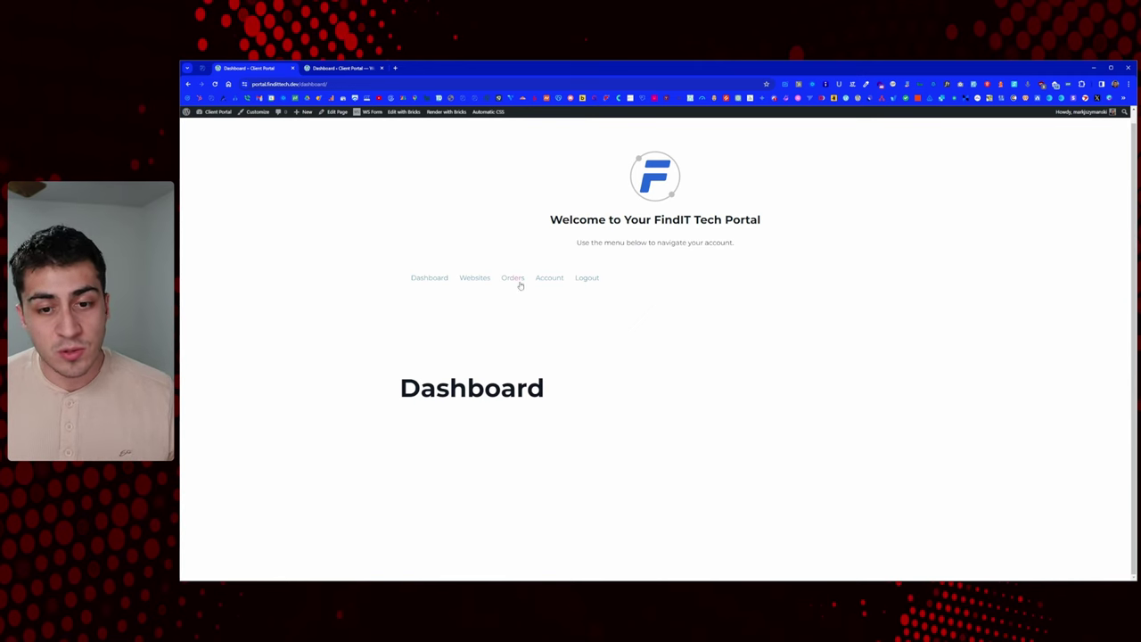
left_click(348, 68)
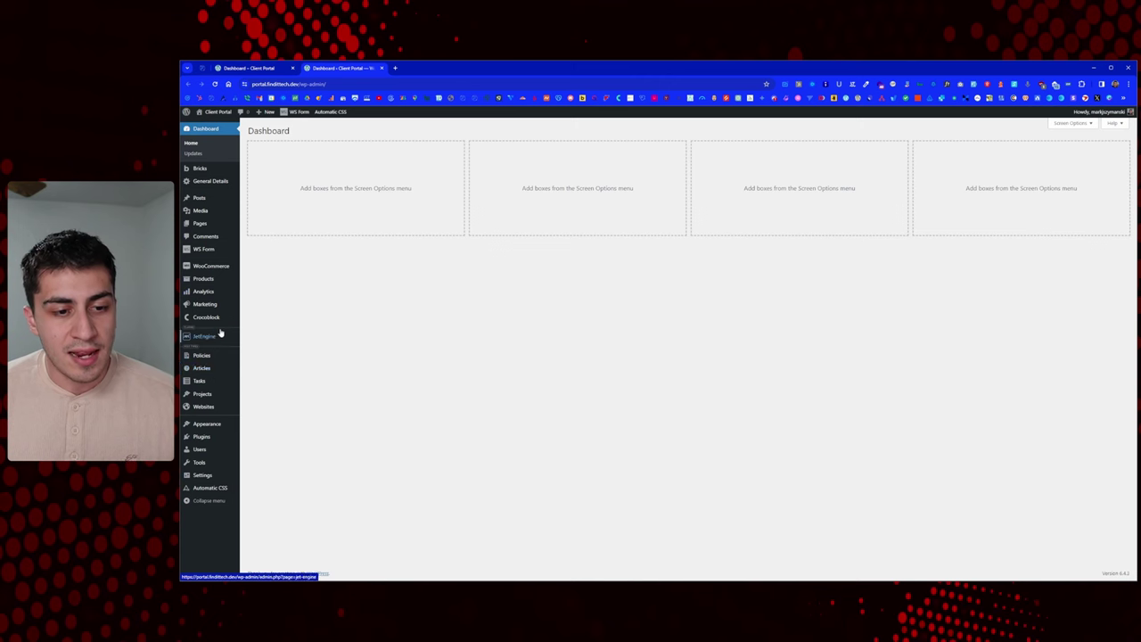
mouse_move(214, 407)
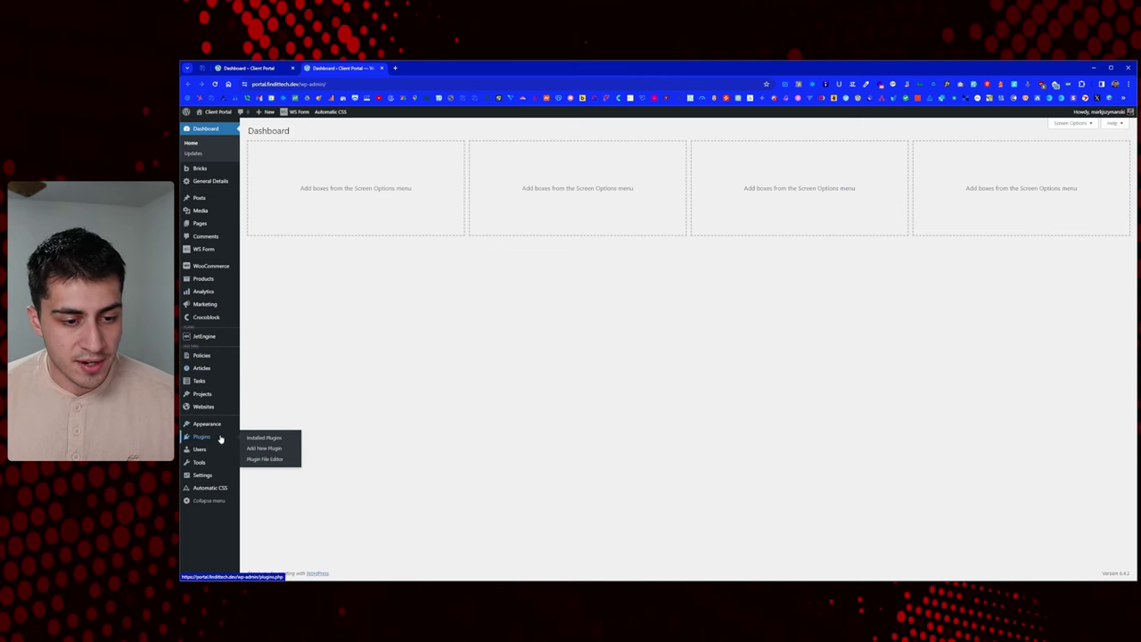
left_click(220, 437)
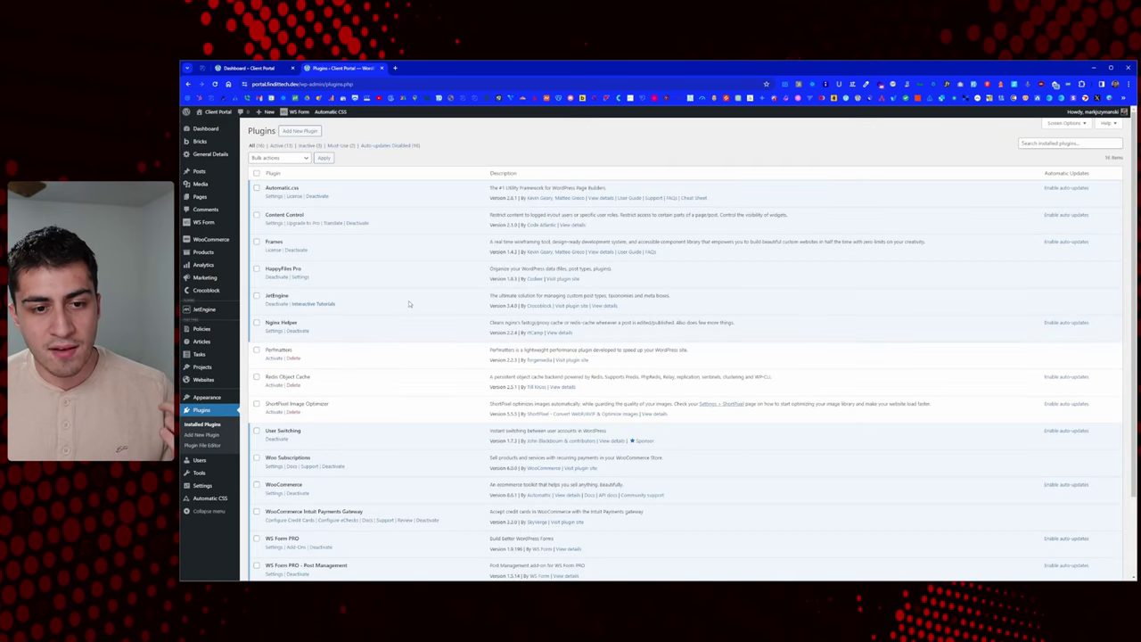
Step: Find Woo Subscriptions among the installed plugins and view its plugin site in a new tab
scroll(410, 304, "down", 3)
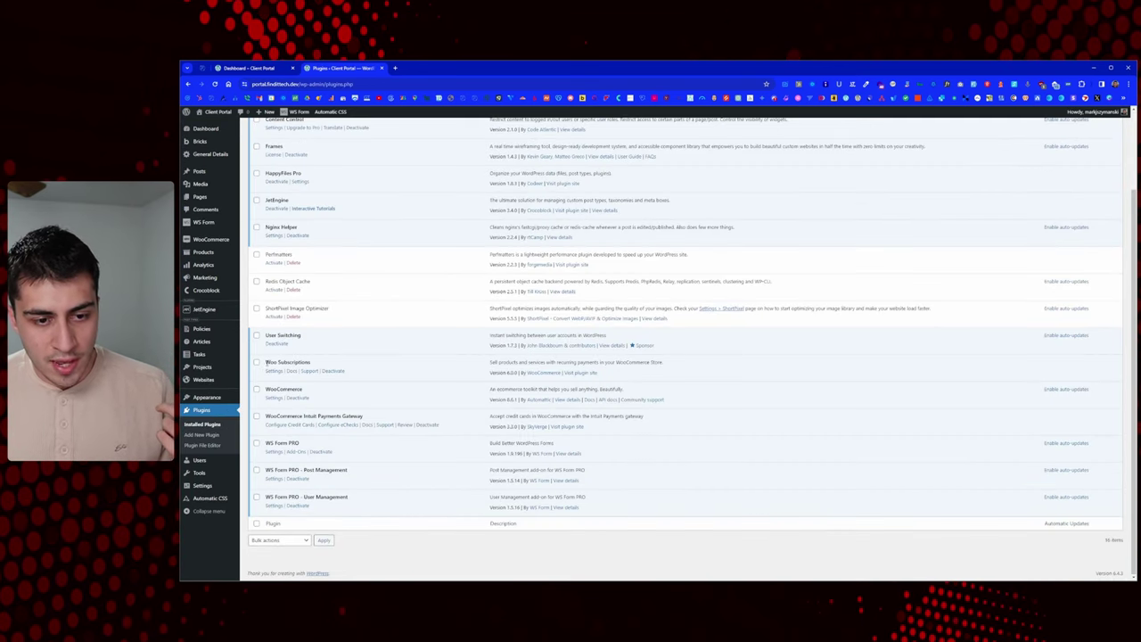
left_click_drag(265, 362, 326, 367)
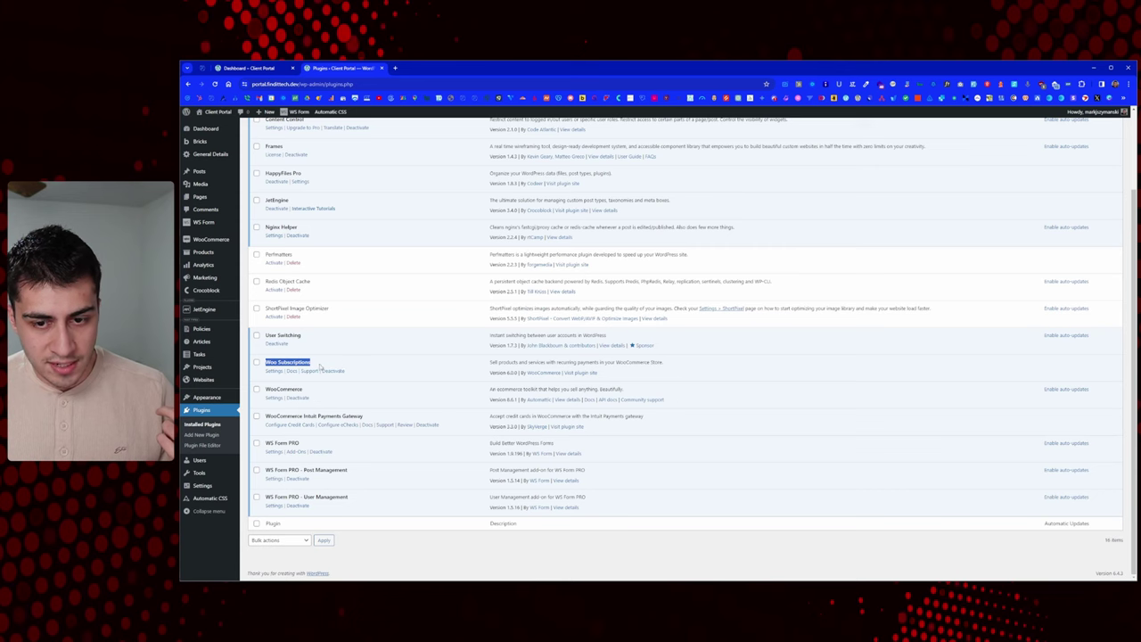
middle_click(580, 373)
left_click(407, 67)
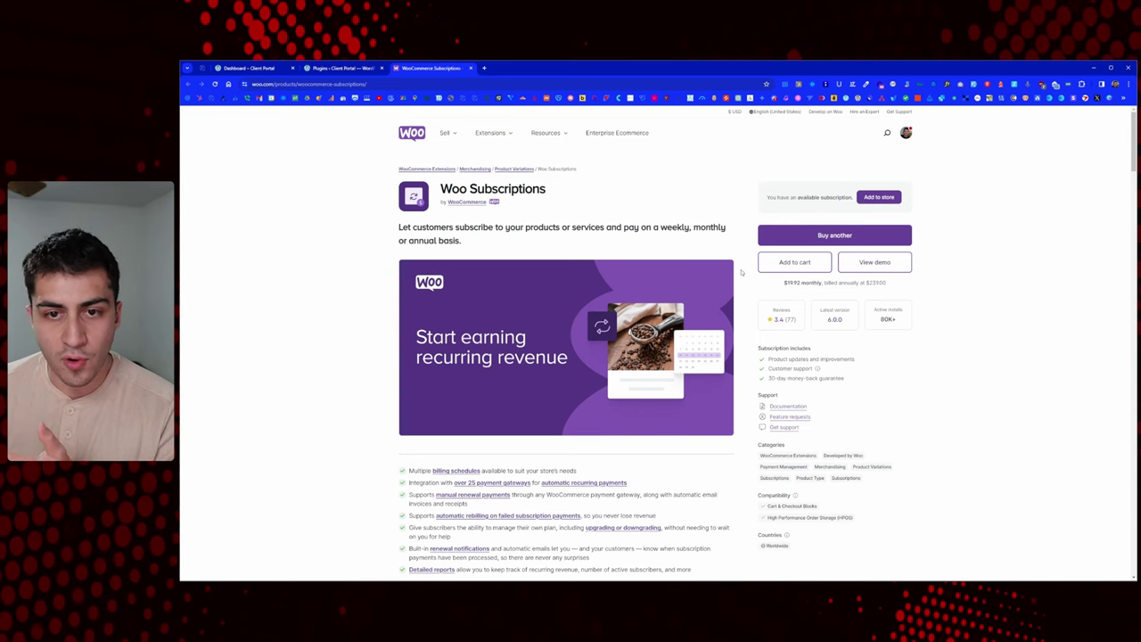
Step: View the plugin site of WooCommerce Intuit Payments Gateway, close both product pages and return to the plugin list
left_click(321, 69)
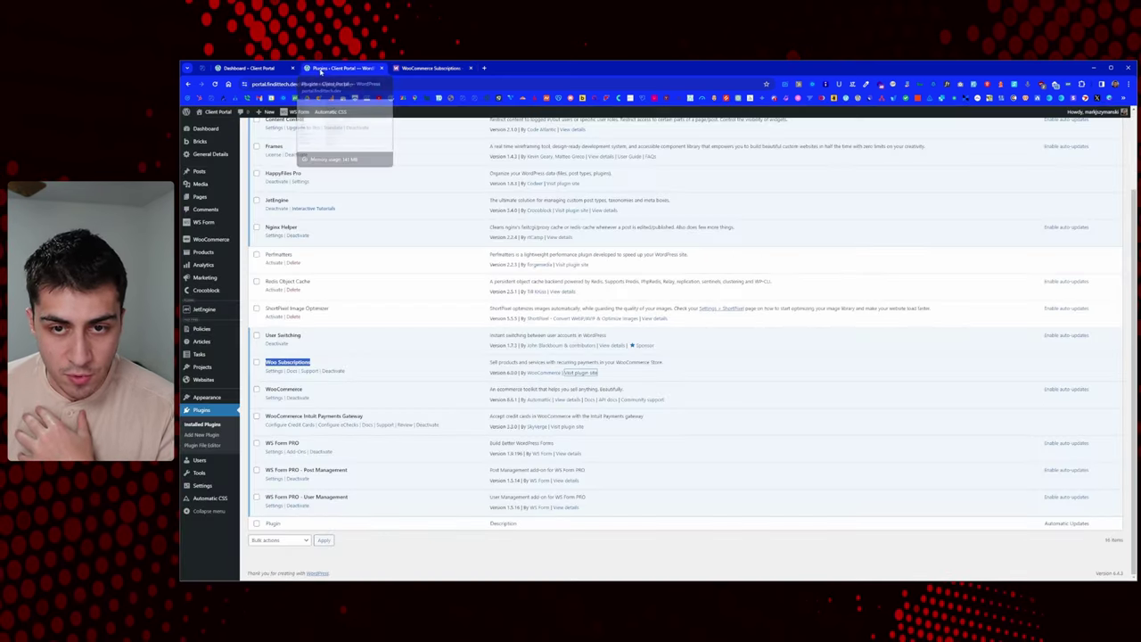
left_click(341, 348)
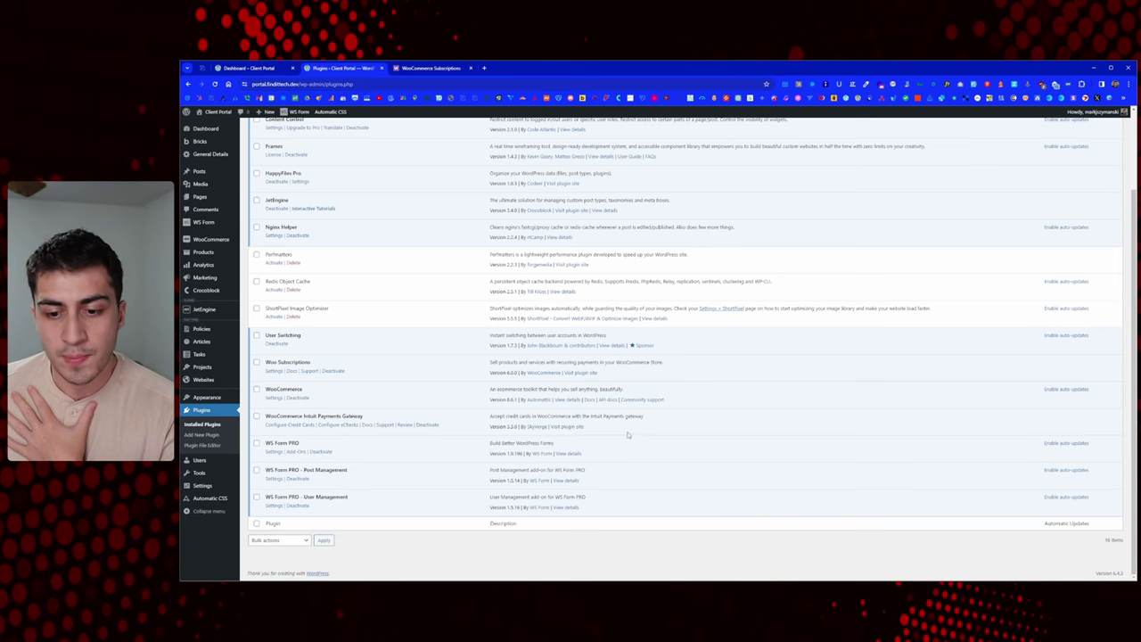
left_click(570, 427)
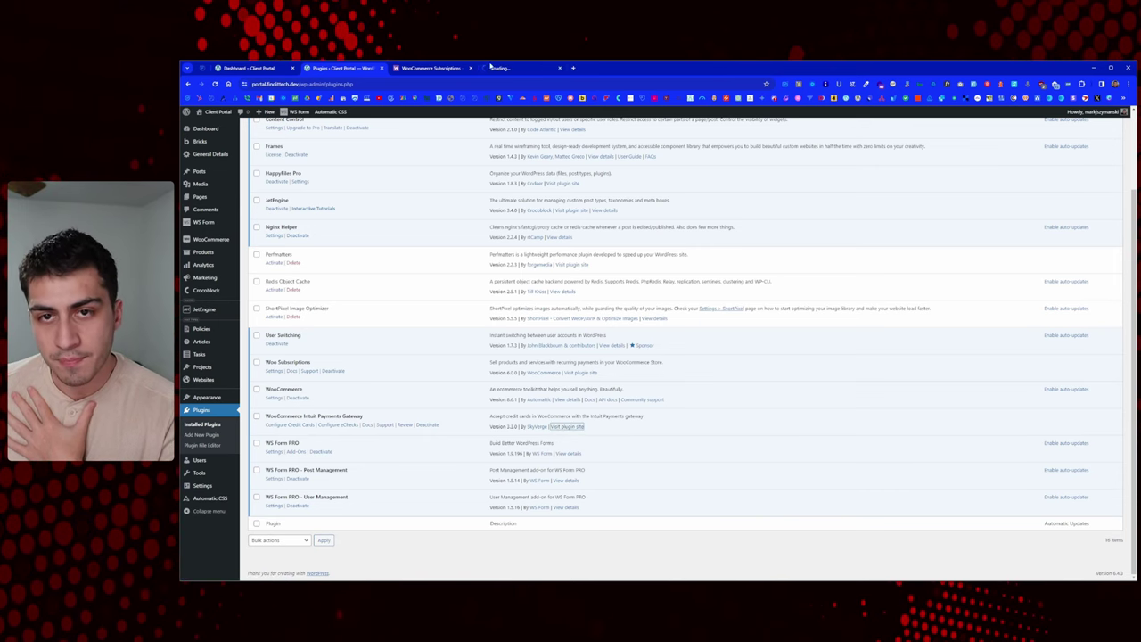
left_click(470, 68)
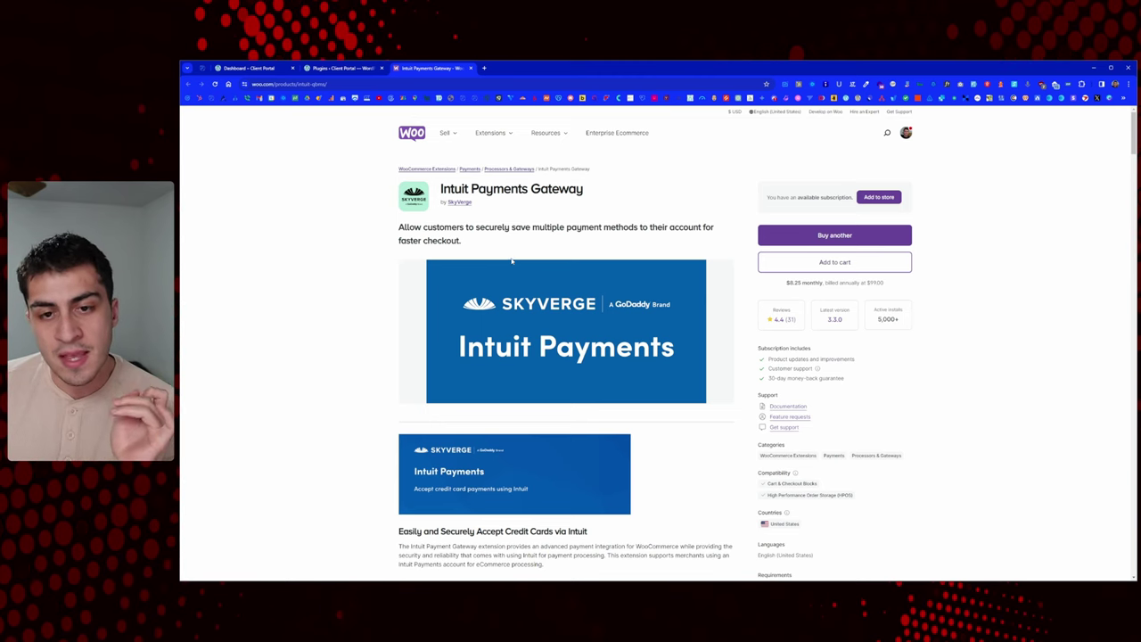
left_click_drag(442, 188, 589, 198)
left_click(596, 197)
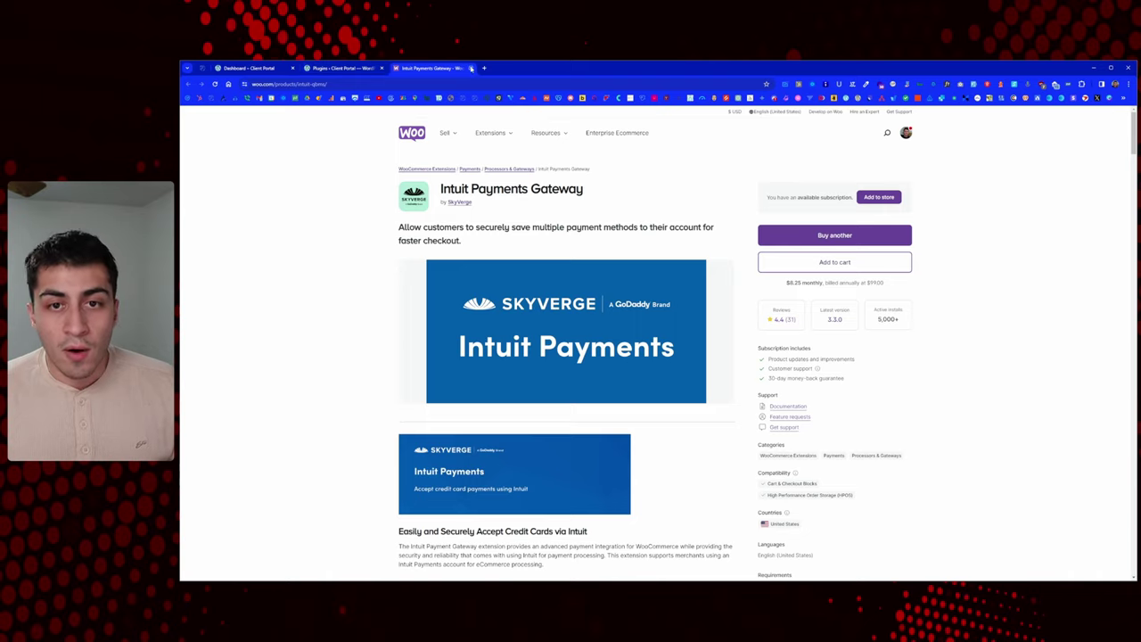
key("ctrl+w")
scroll(268, 194, "up", 3)
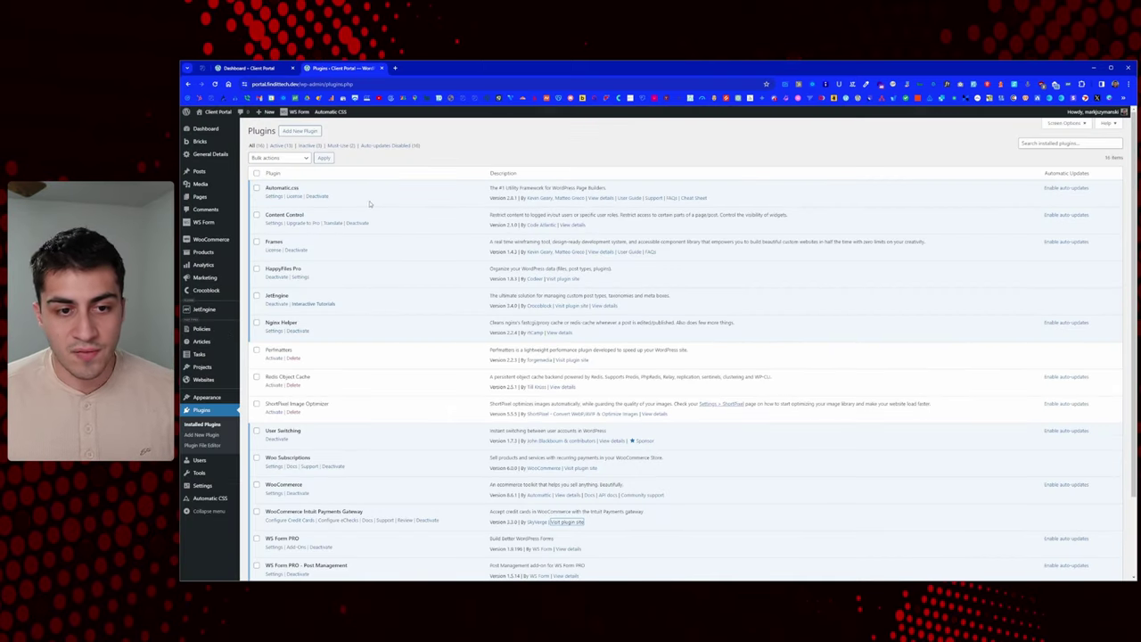
Step: Compare the new portal's dashboard at portal.findittech.dev with the existing one at my.findittech.com
left_click(265, 68)
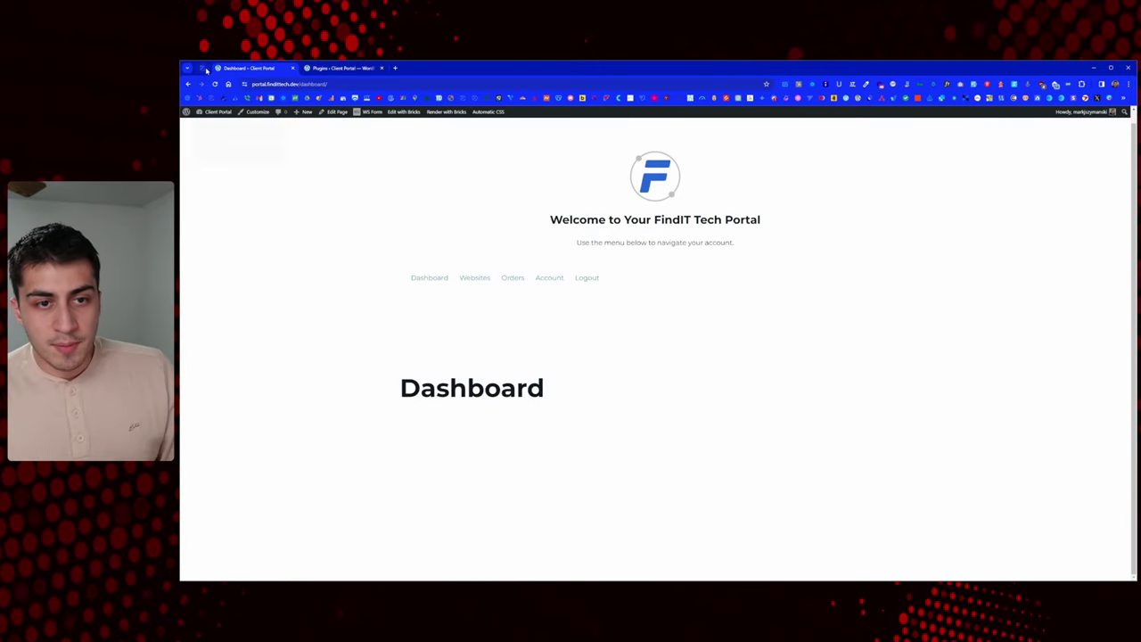
left_click(205, 70)
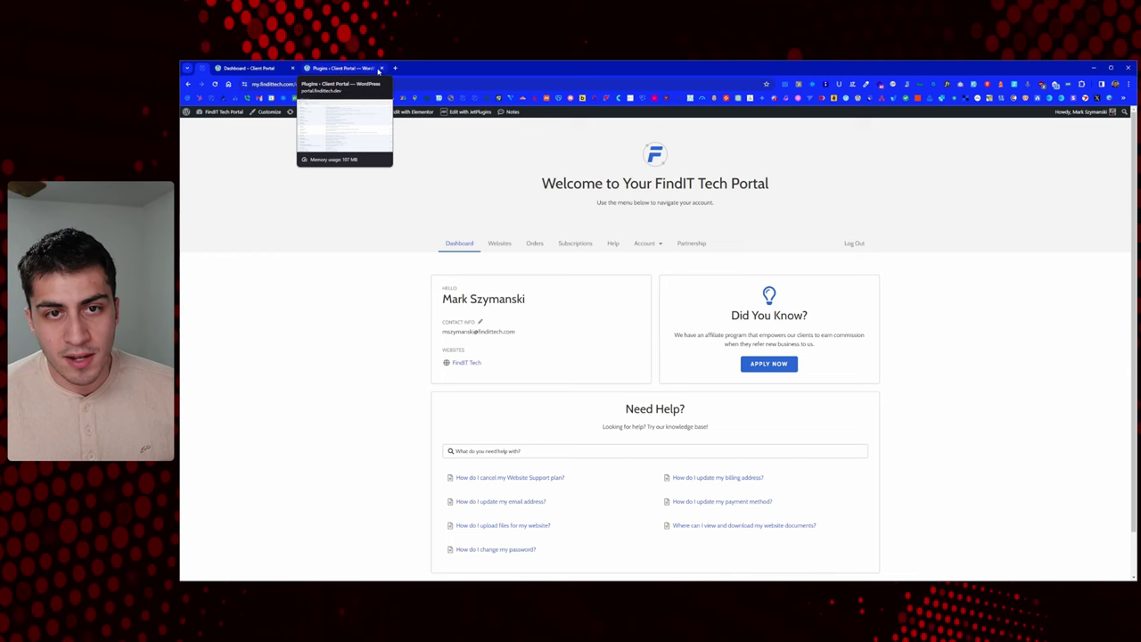
left_click(223, 69)
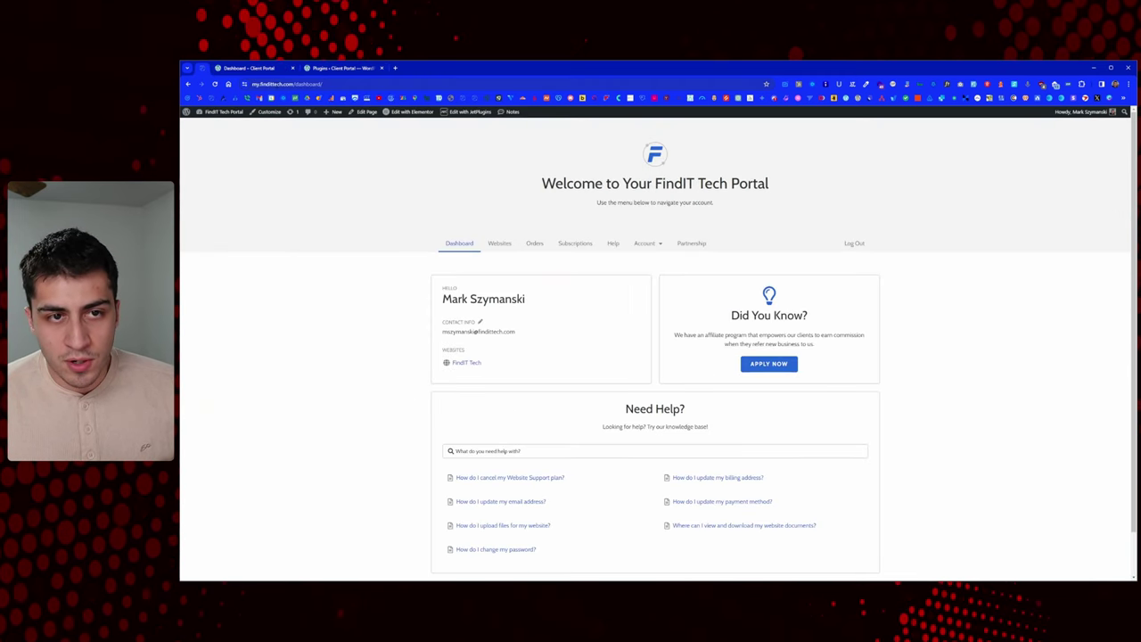
left_click(287, 84)
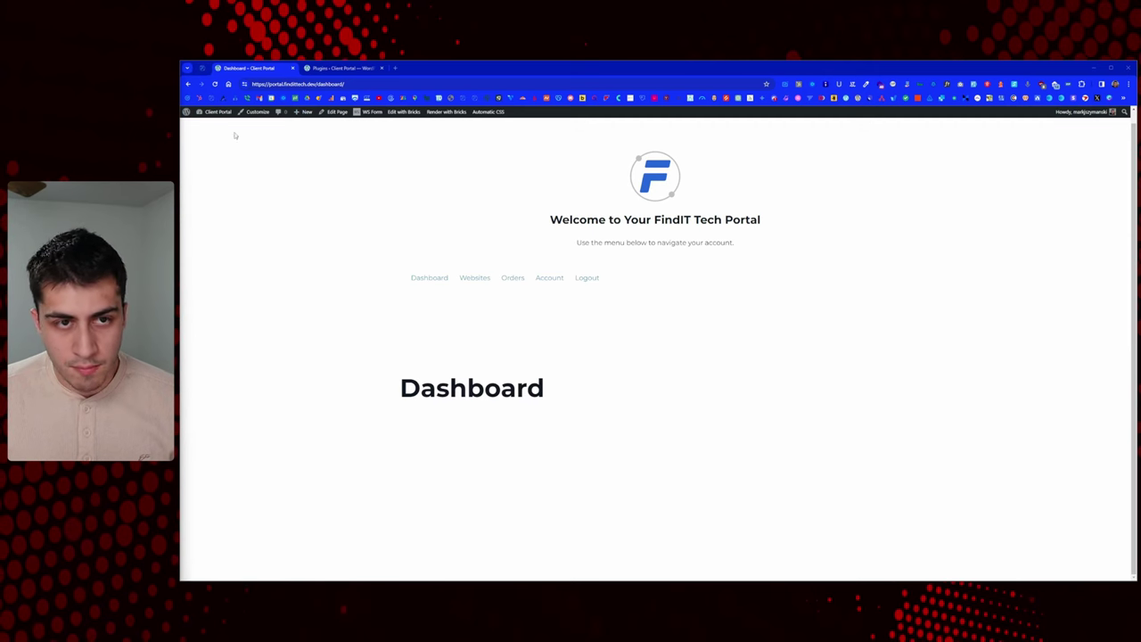
left_click(215, 83)
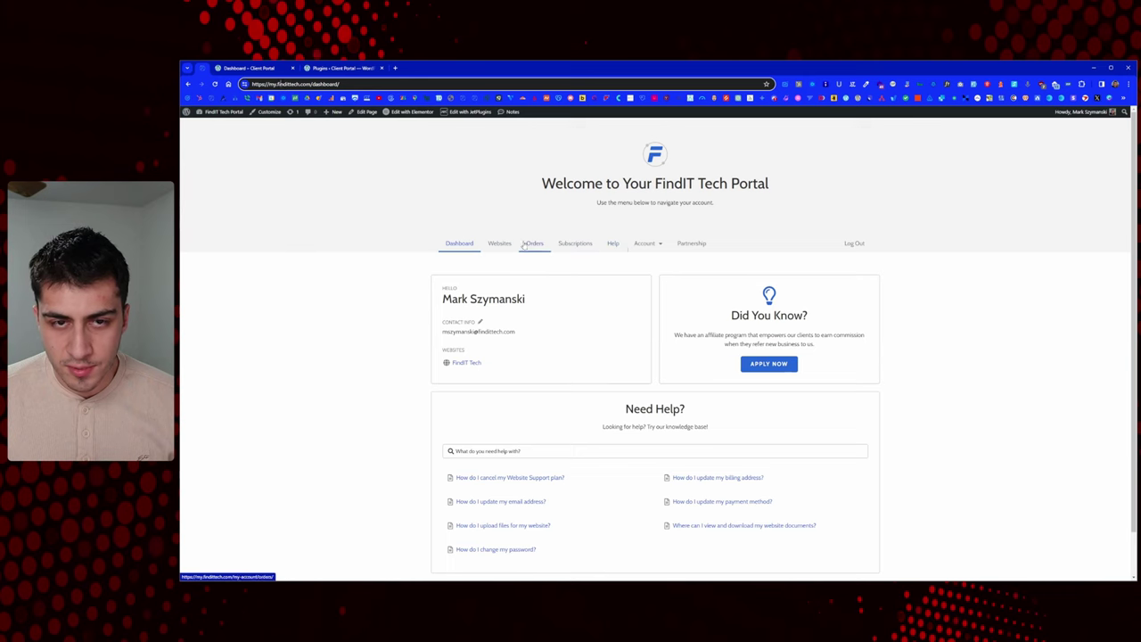
key("alt+Left")
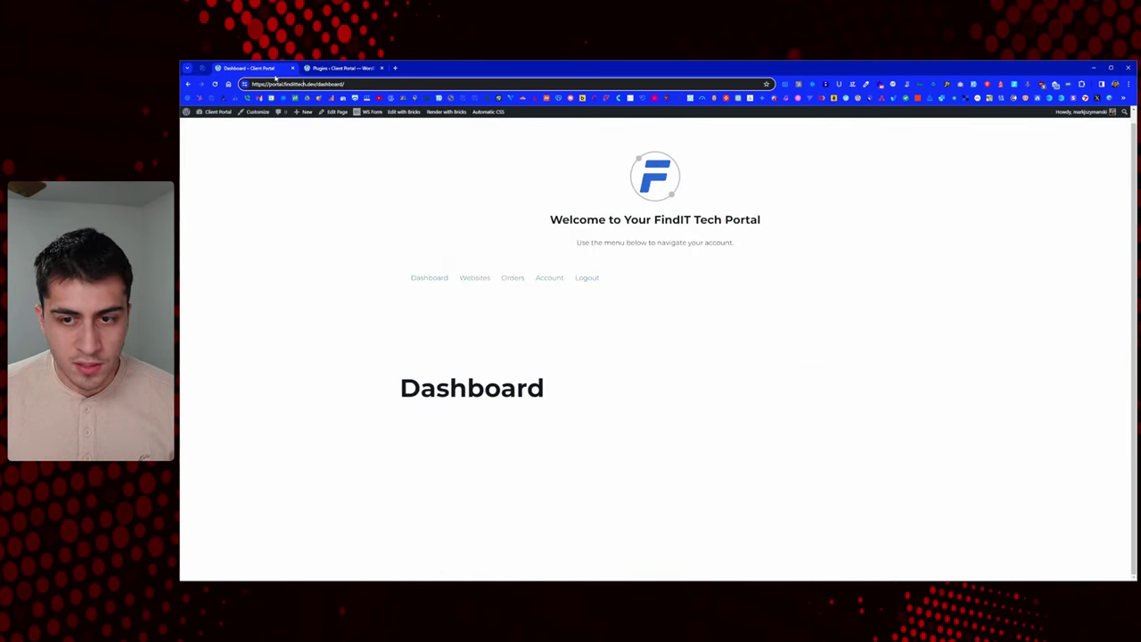
Step: Check the new portal's Orders page against the existing portal's navigation and open the new portal's menu editor in a new tab
left_click(521, 279)
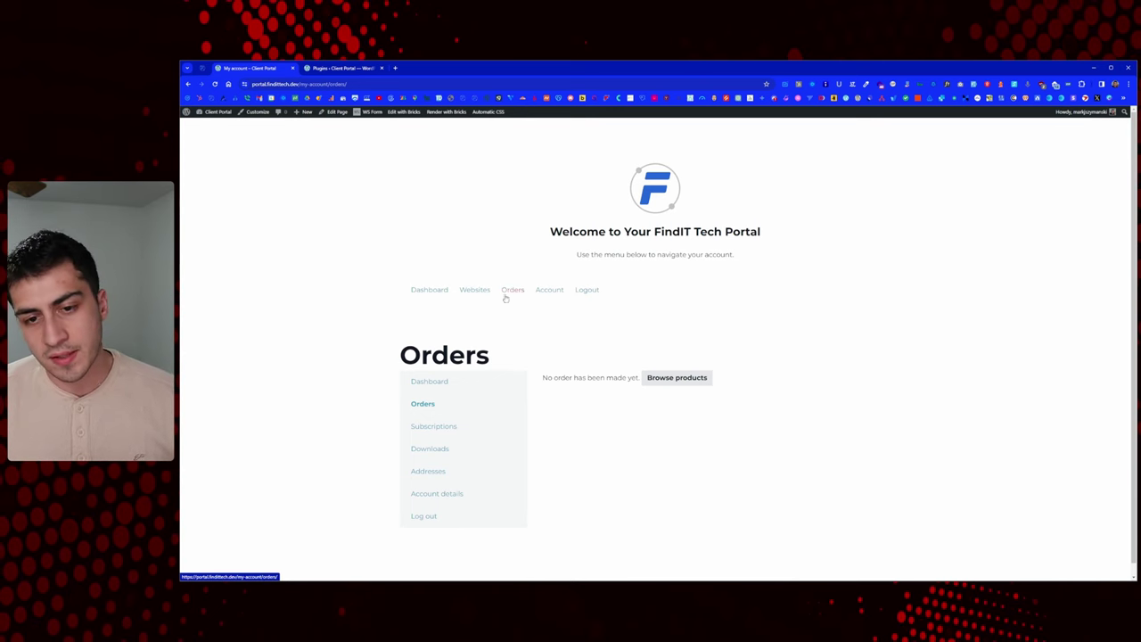
mouse_move(218, 112)
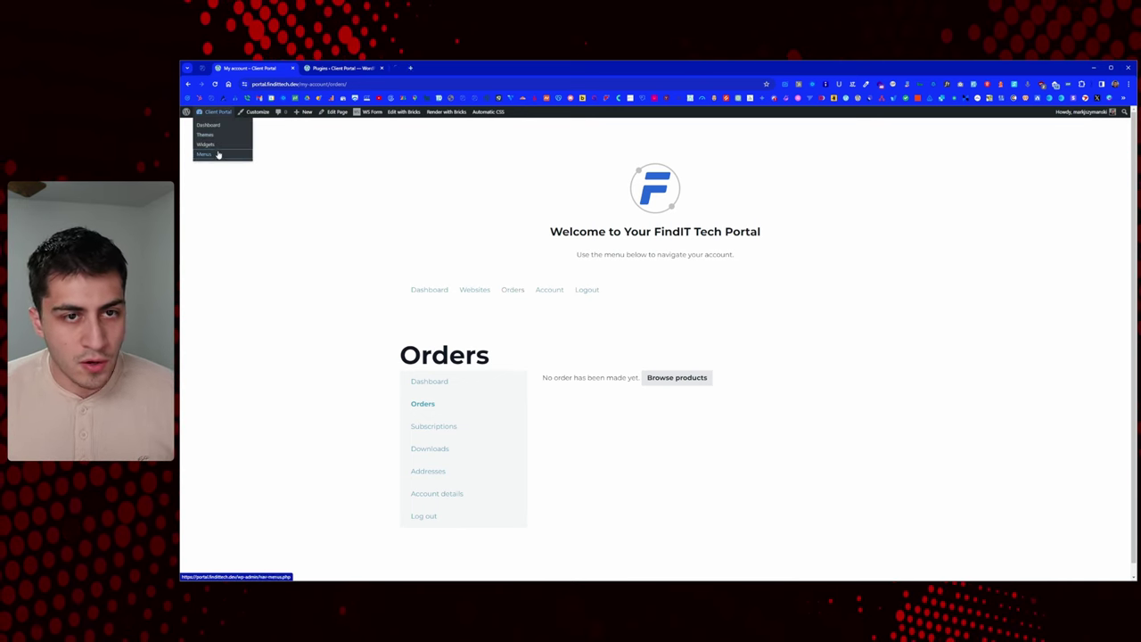
left_click(219, 153)
left_click(258, 68)
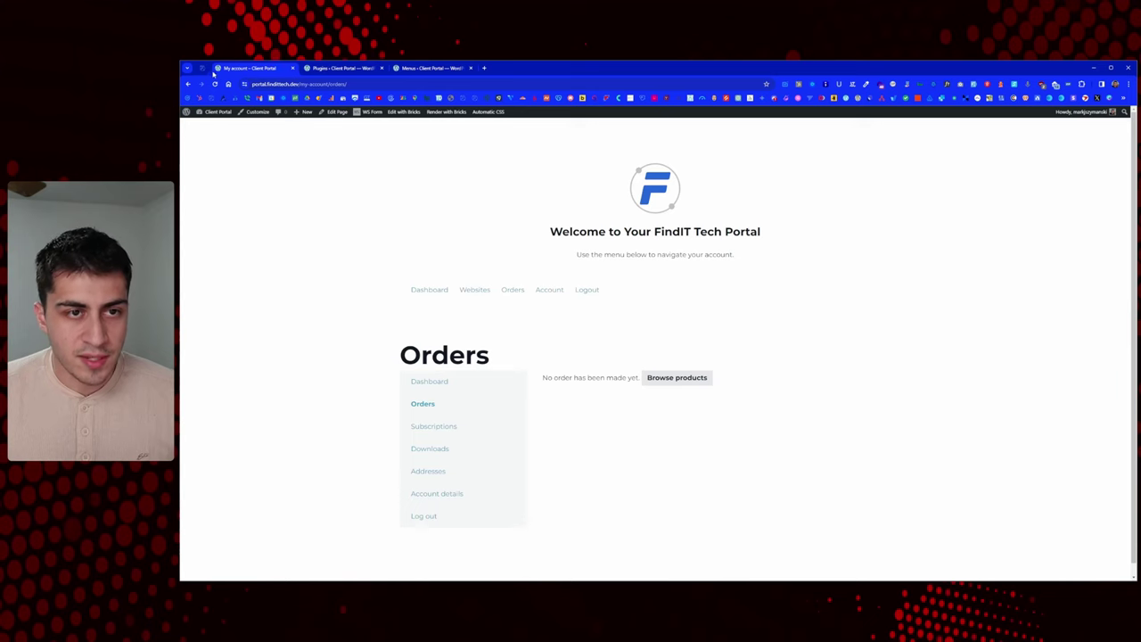
left_click(215, 84)
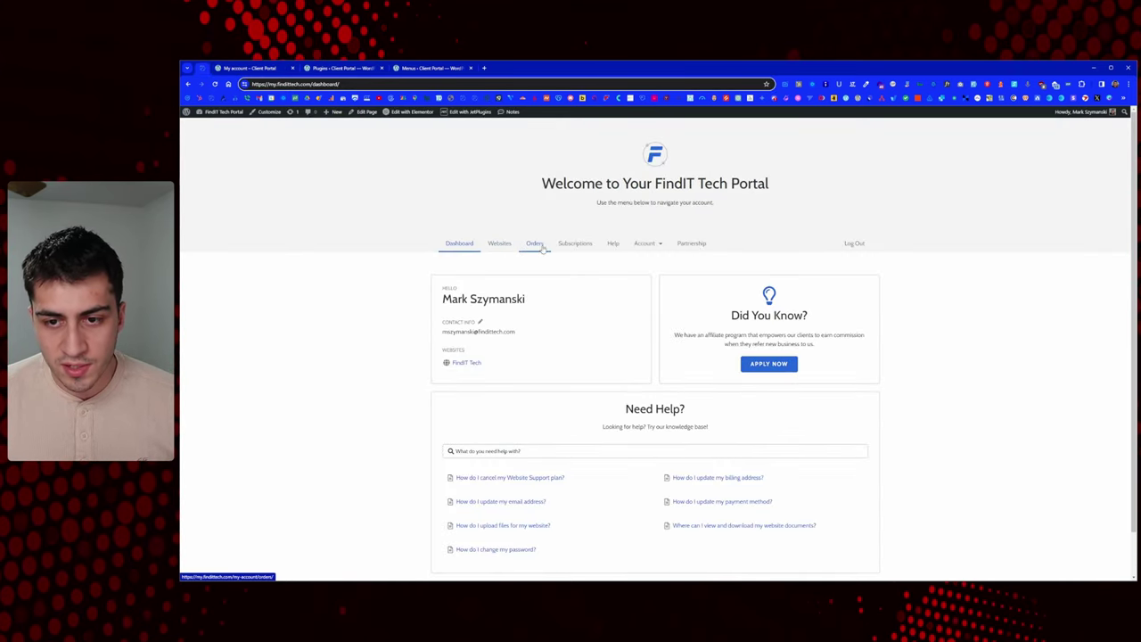
left_click(415, 69)
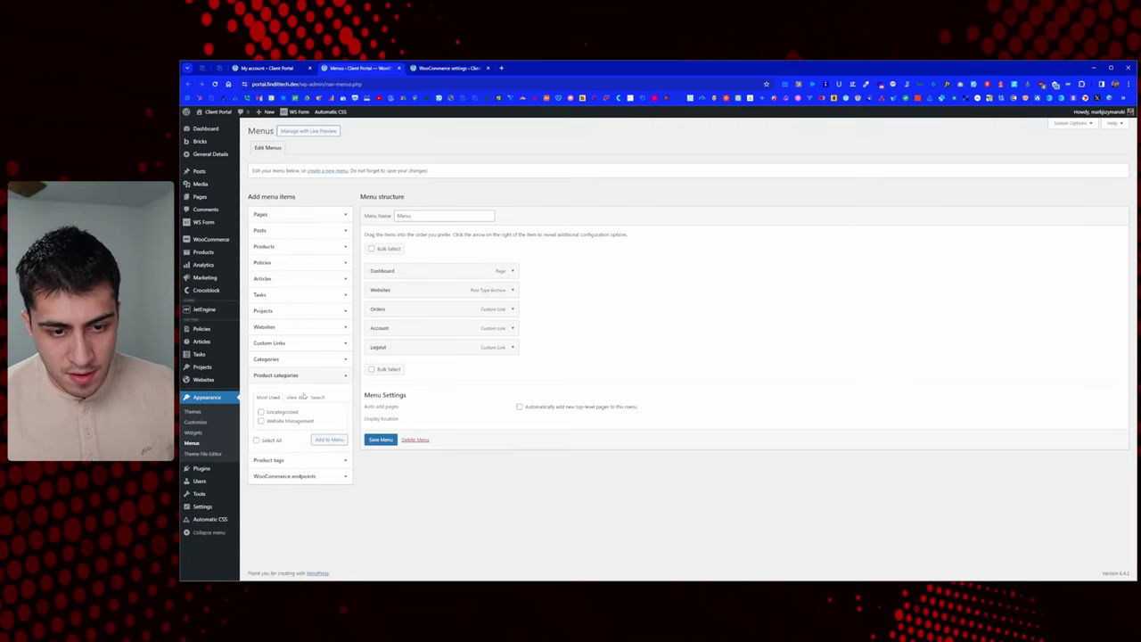
Step: Start a custom link for the menu and paste the existing my.findittech.com portal's subscriptions address as its URL
left_click(293, 476)
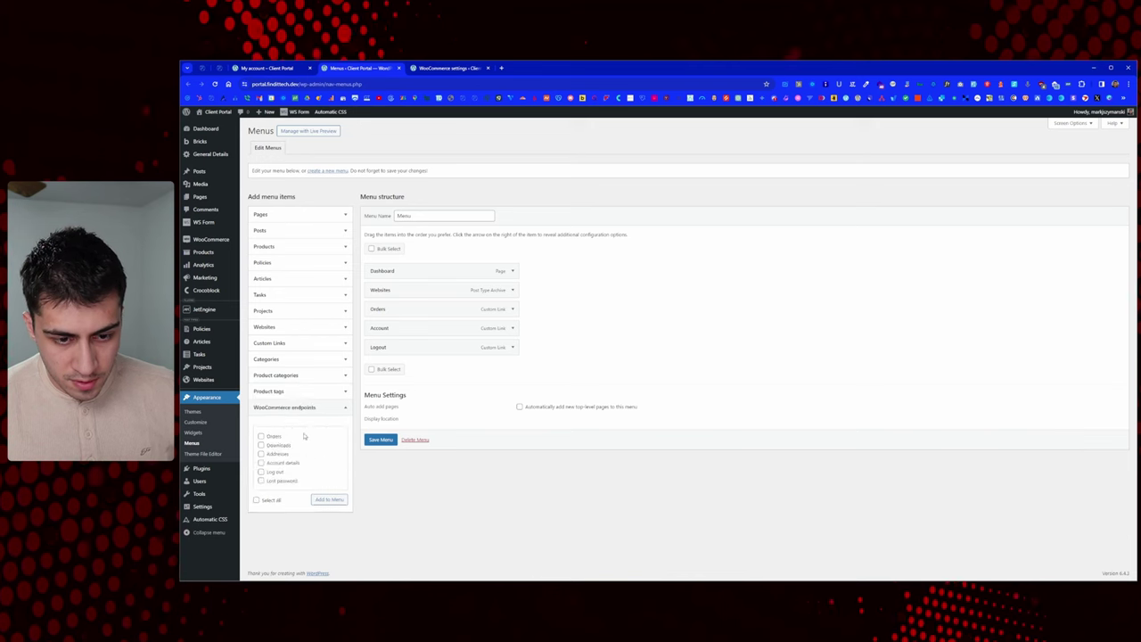
left_click(286, 343)
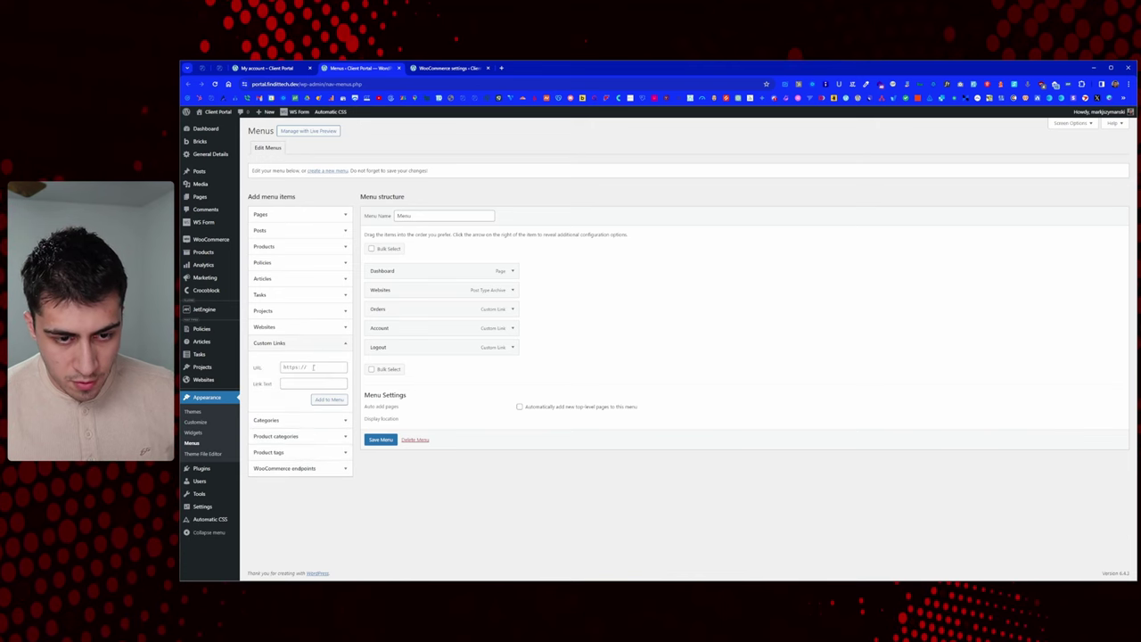
left_click(313, 367)
key("ctrl+v")
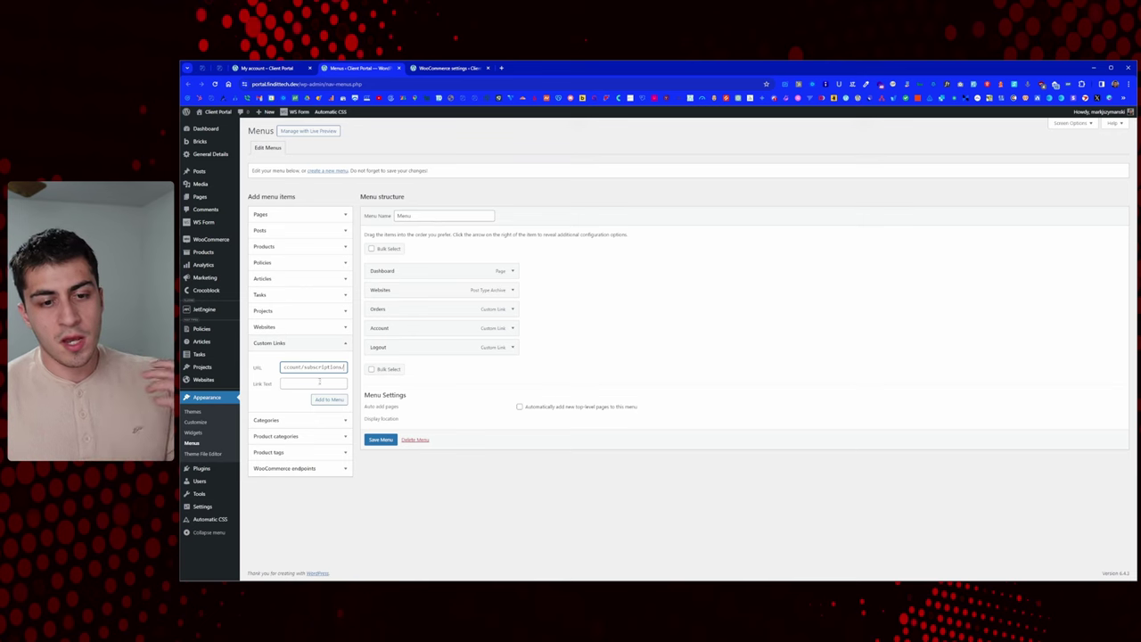
key("Home")
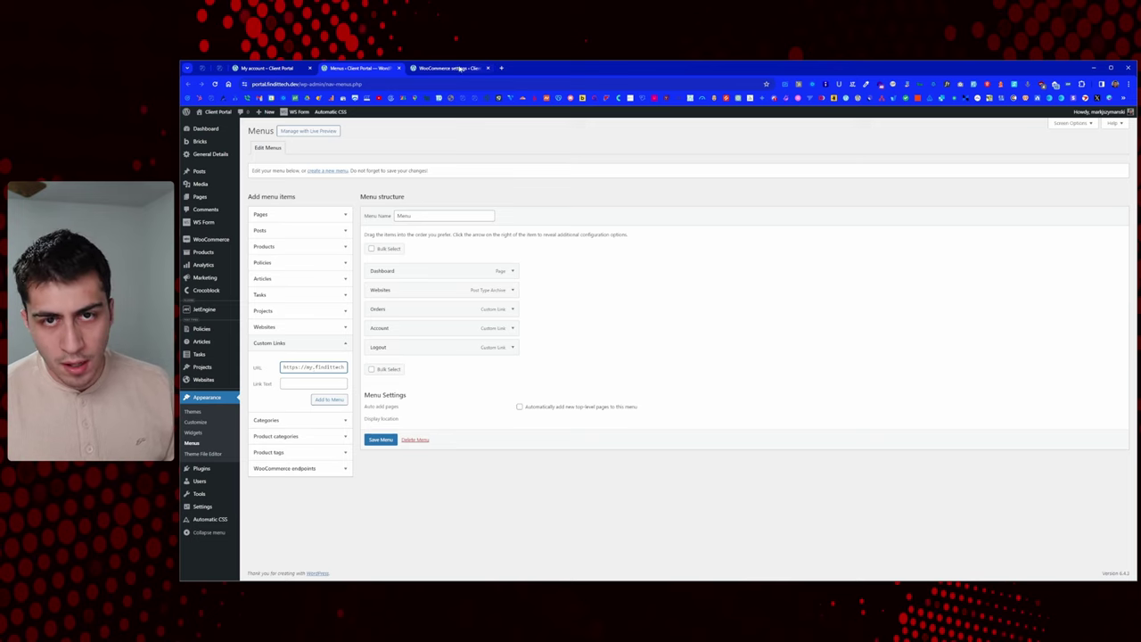
Step: Copy the address of the new portal's Subscriptions account page and replace the custom link's URL with it
key("ctrl+Tab")
key("ctrl+Tab")
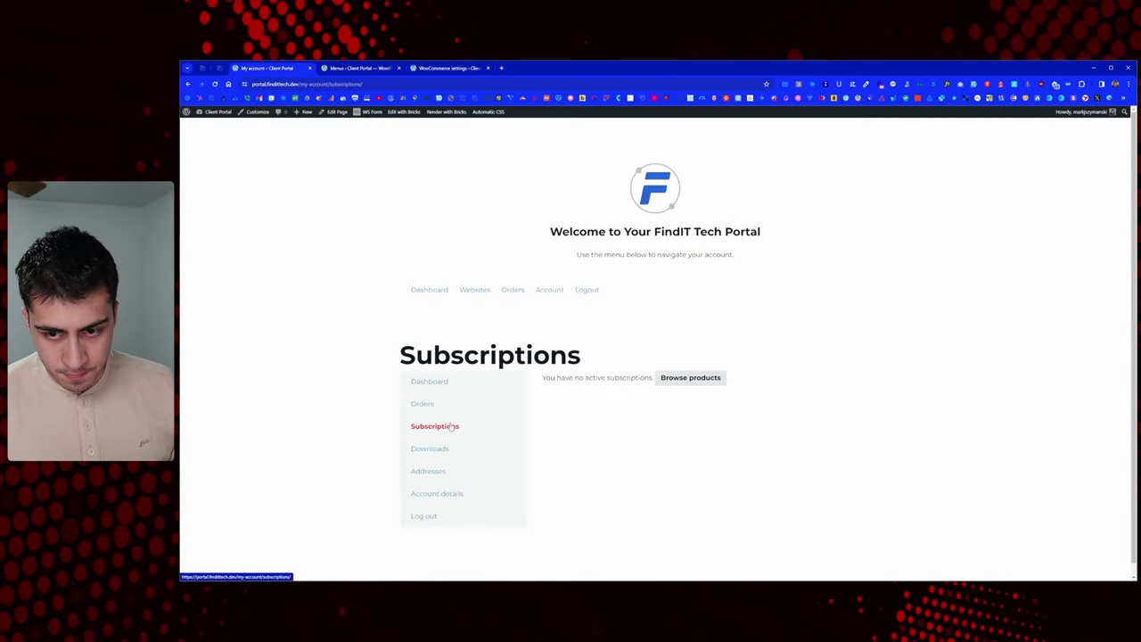
key("ctrl+l")
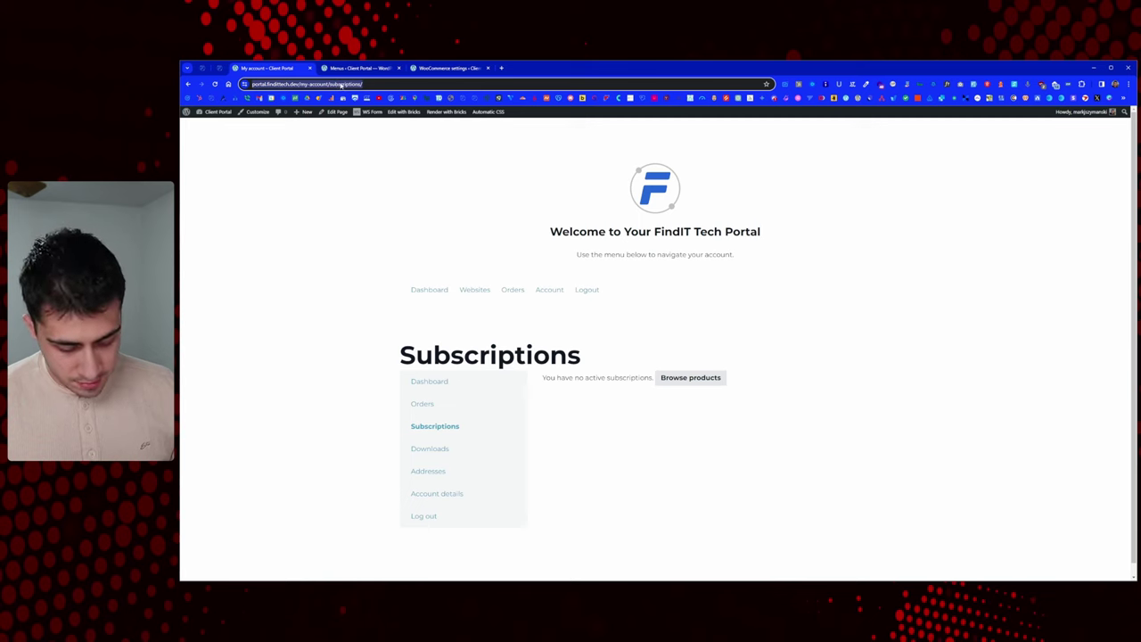
left_click(361, 69)
triple_click(316, 368)
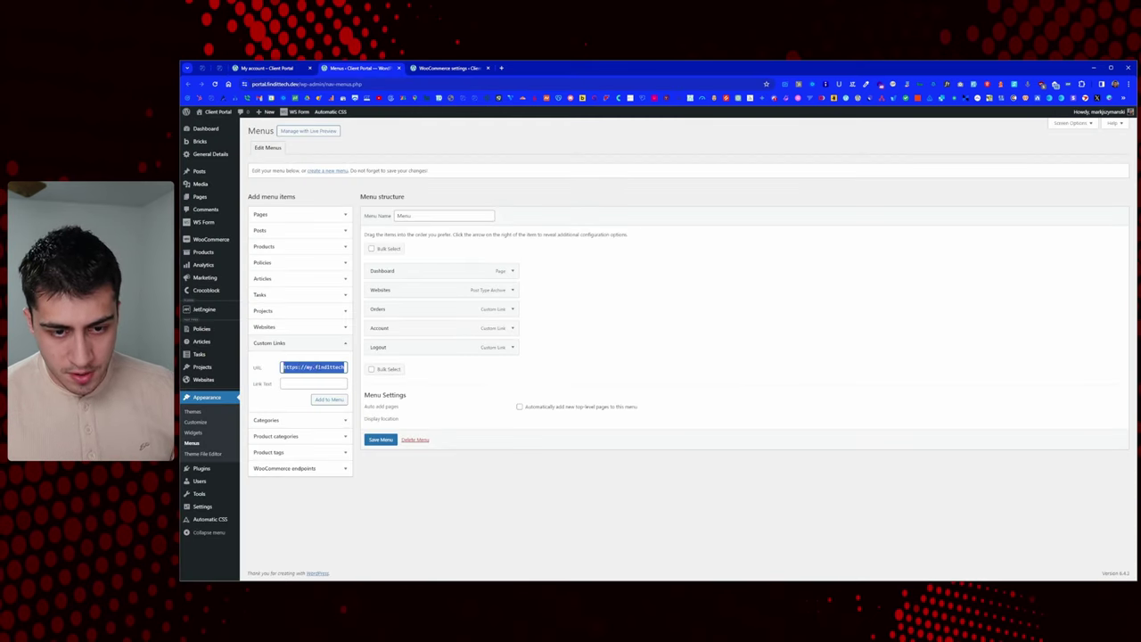
key("ctrl+v")
Step: Add the custom link to the menu as "Subscriptions", place it between Orders and Account, and save the menu
left_click(322, 384)
type("Sub")
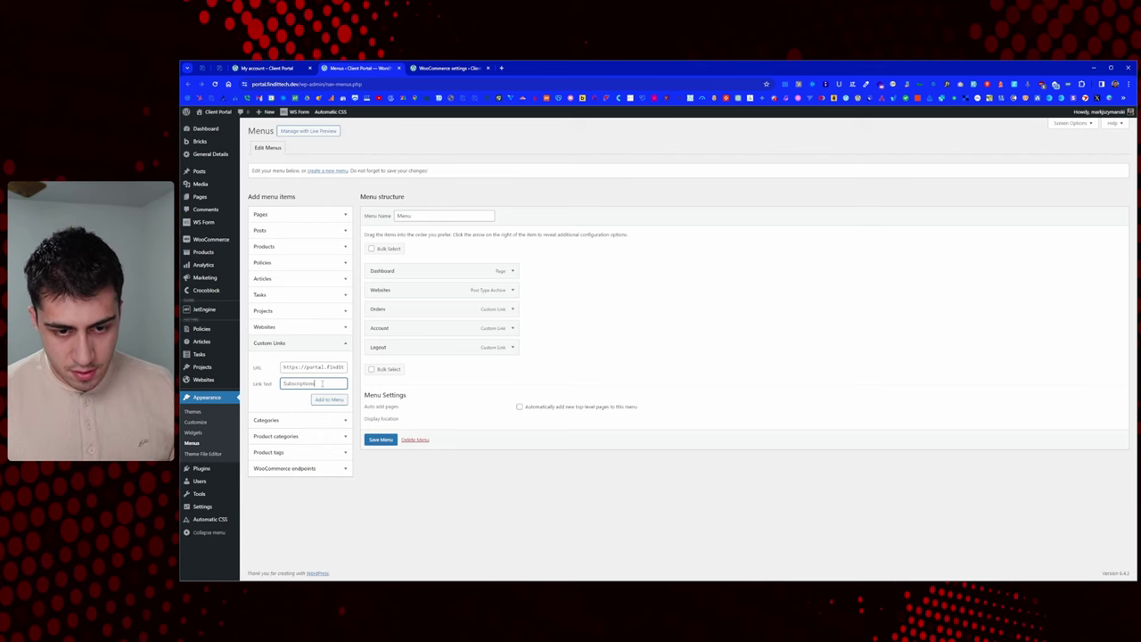
left_click(328, 399)
left_click_drag(415, 366, 390, 328)
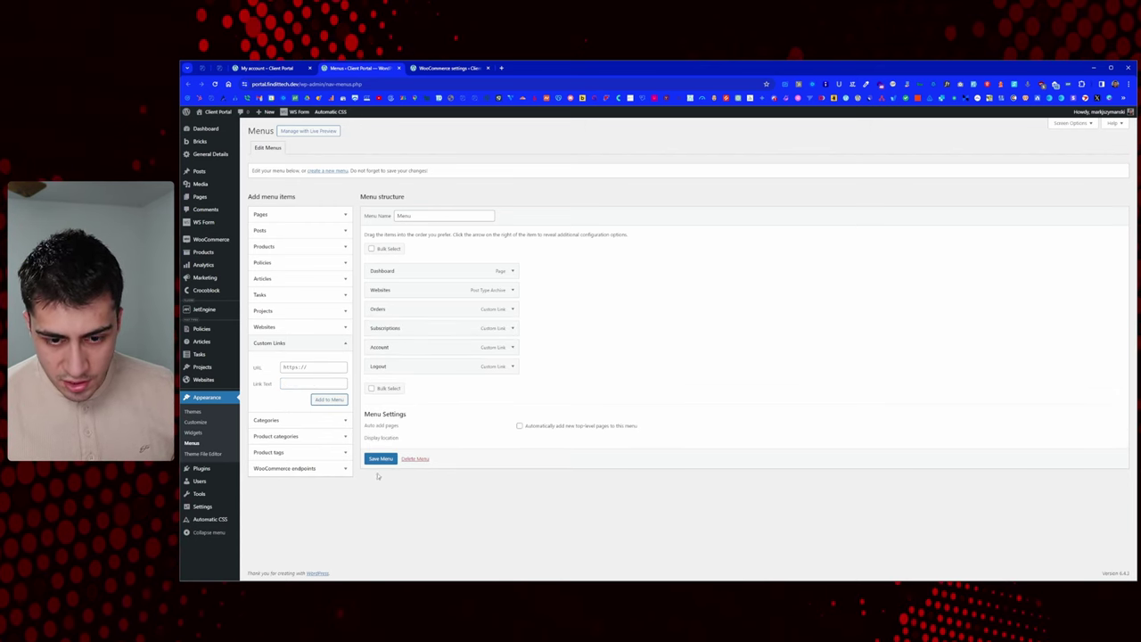
left_click(380, 459)
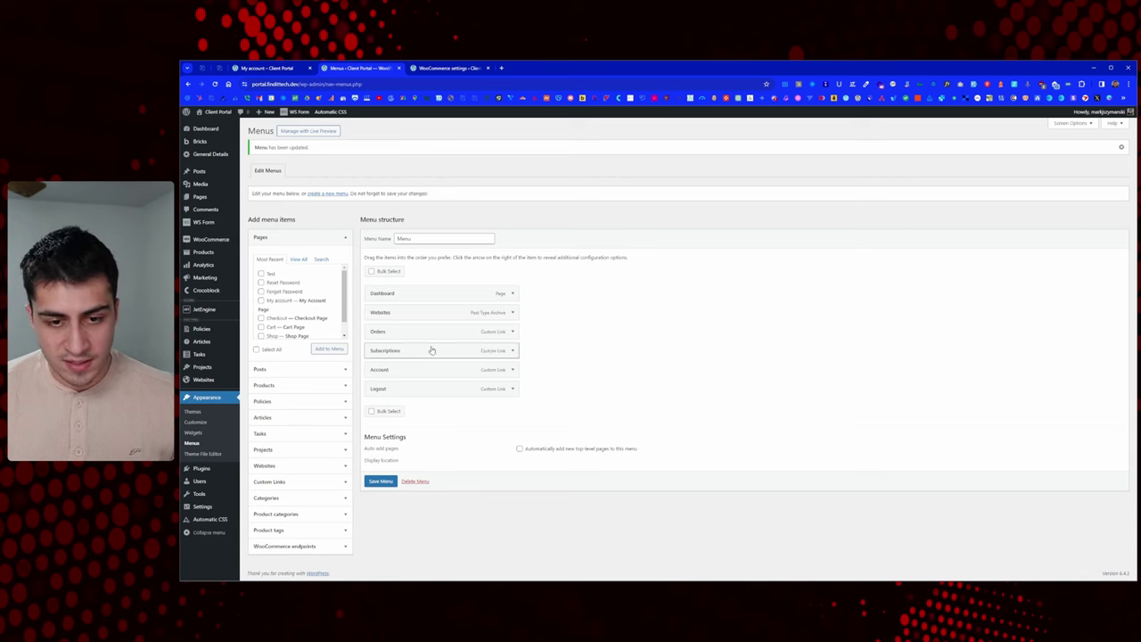
Step: Save the menu and reload the new portal's Subscriptions page to check its navigation
left_click(378, 483)
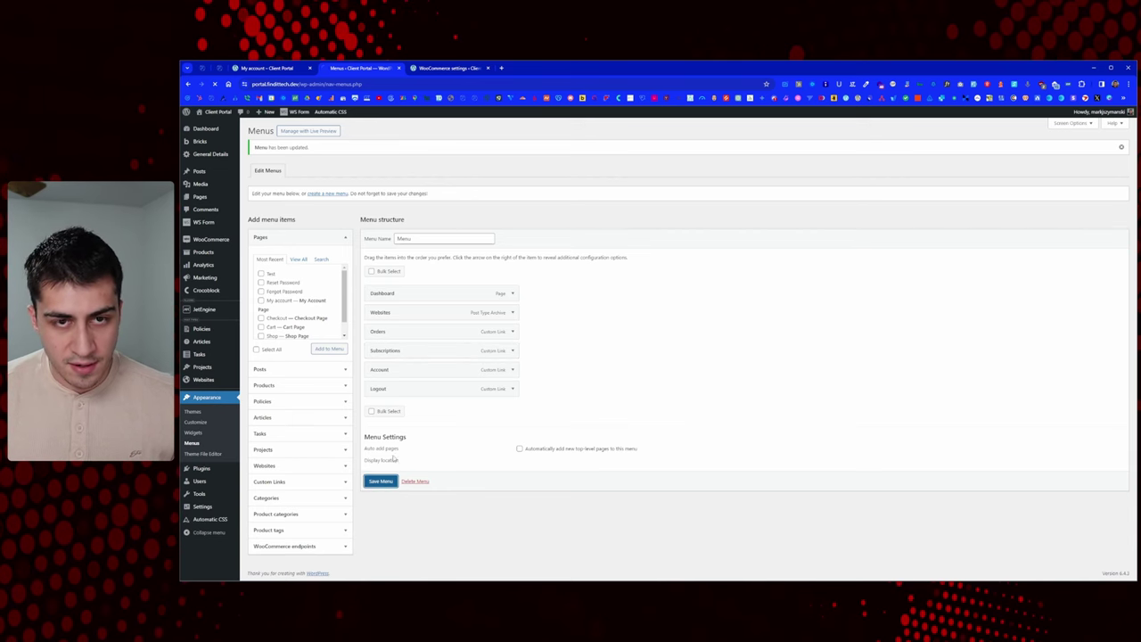
left_click(274, 68)
right_click(438, 217)
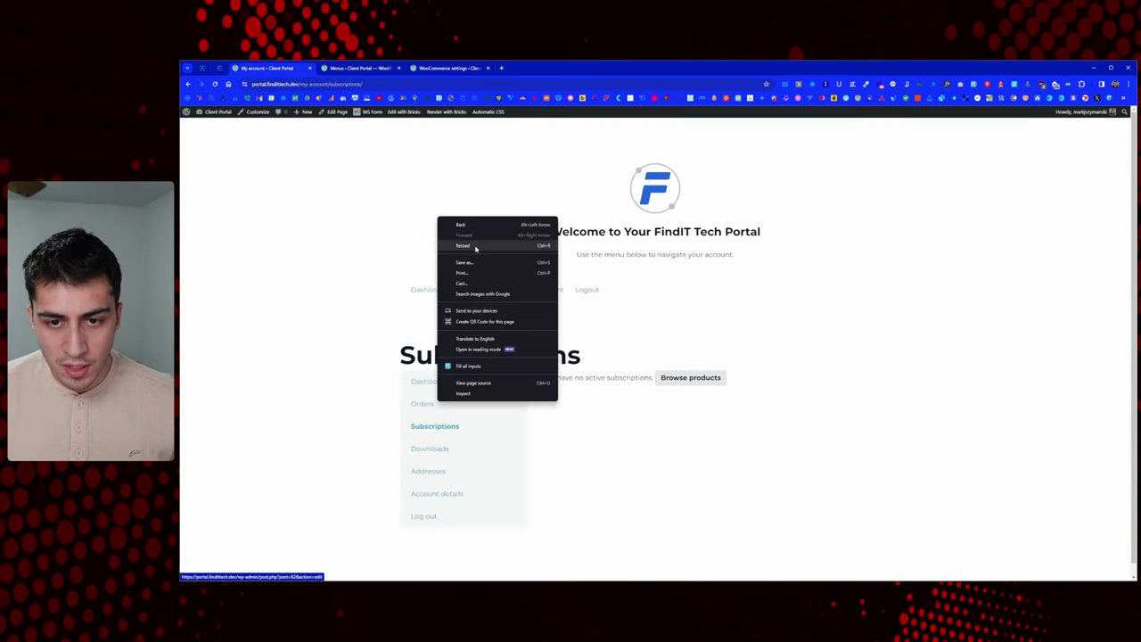
left_click(475, 247)
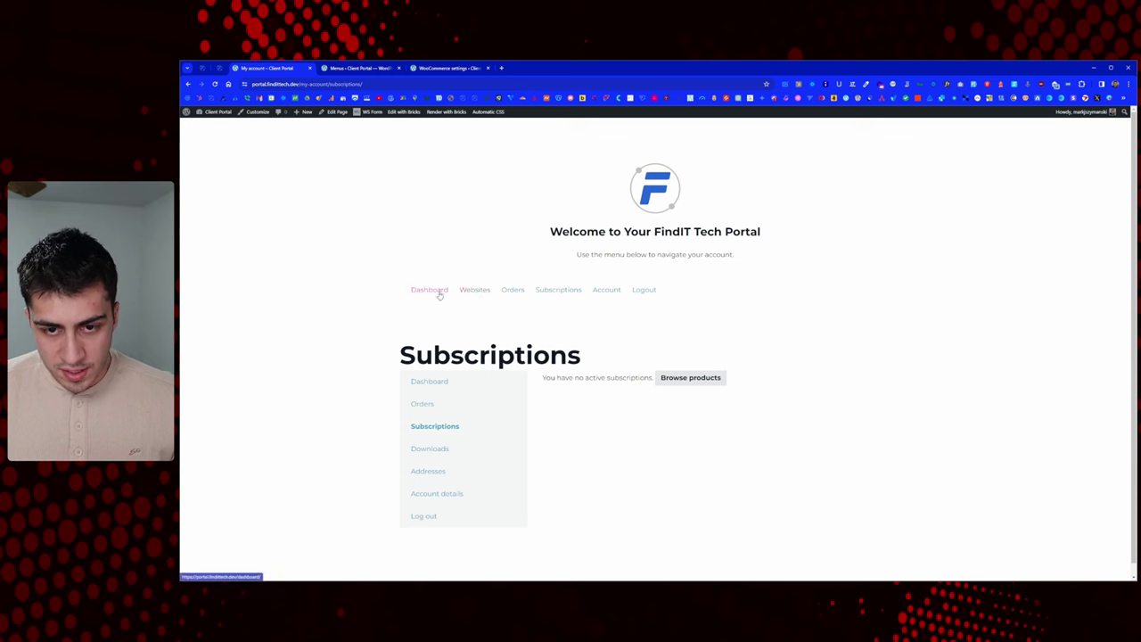
left_click(511, 294)
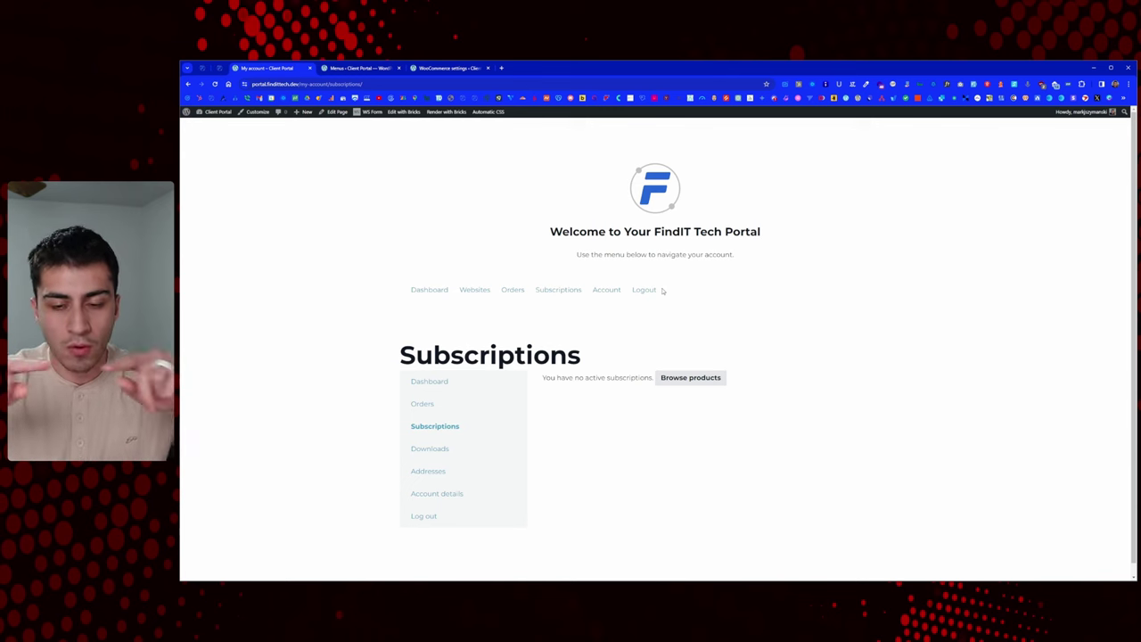
Step: Open the new portal's account dashboard and examine its URL path and page content
left_click(451, 389)
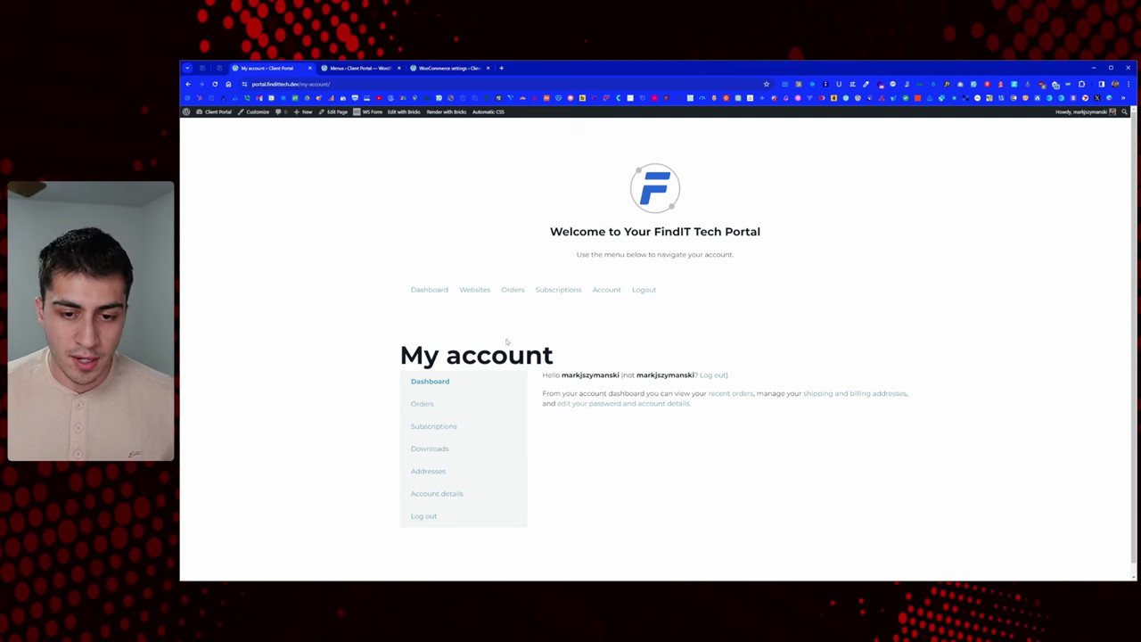
left_click(305, 84)
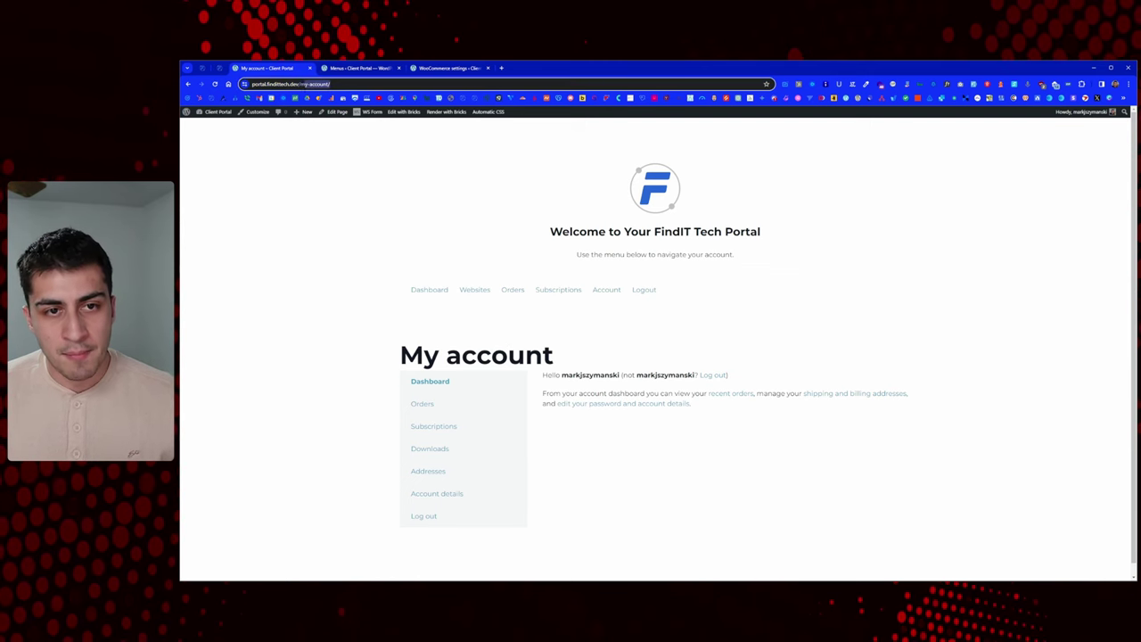
double_click(305, 84)
left_click(379, 235)
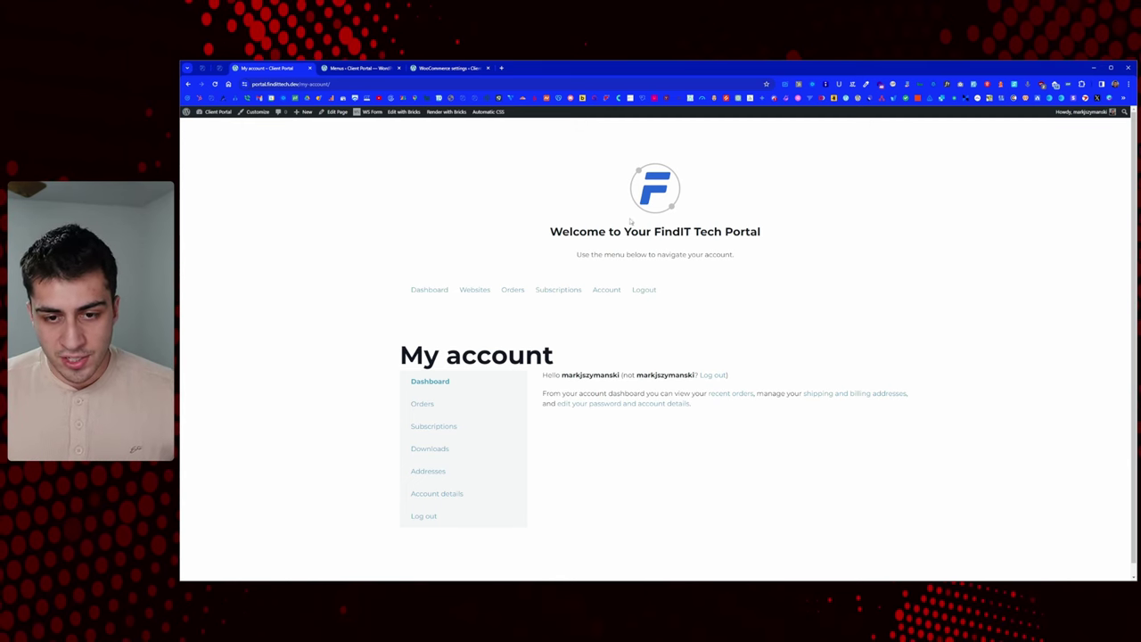
scroll(391, 341, "down", 1)
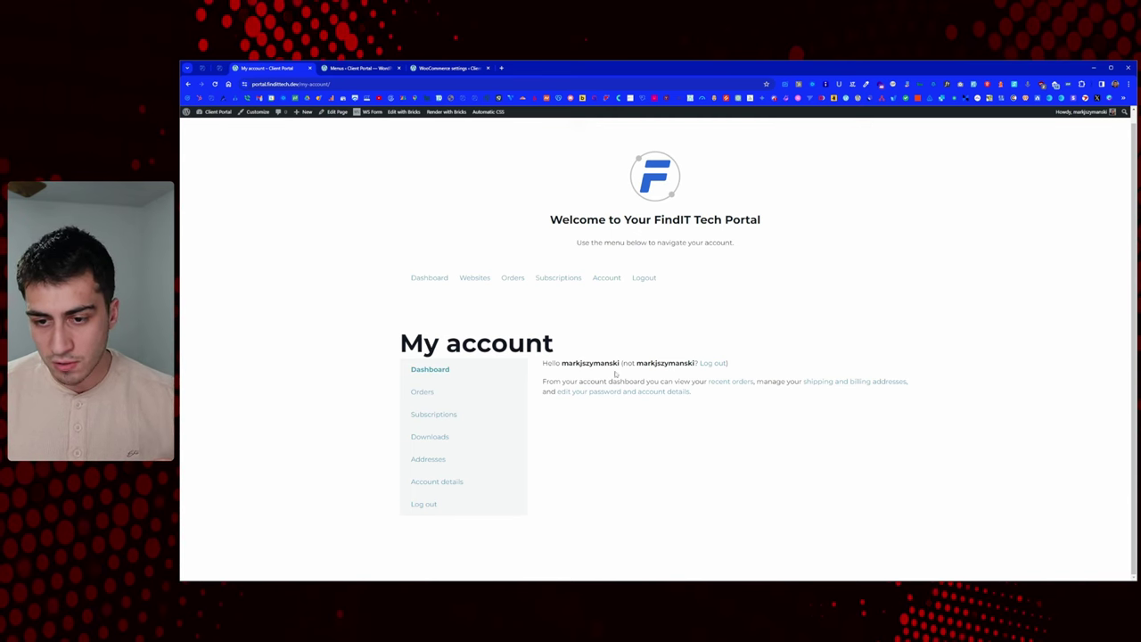
Step: Review the new portal's Orders, Downloads, Addresses and Account details pages
left_click(422, 393)
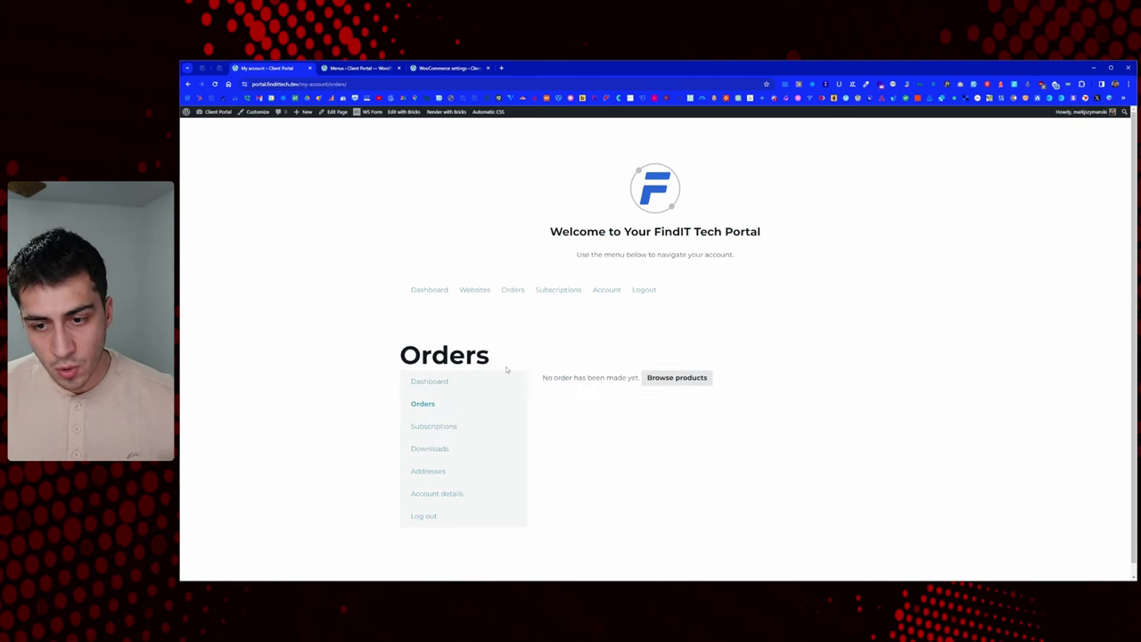
left_click(452, 427)
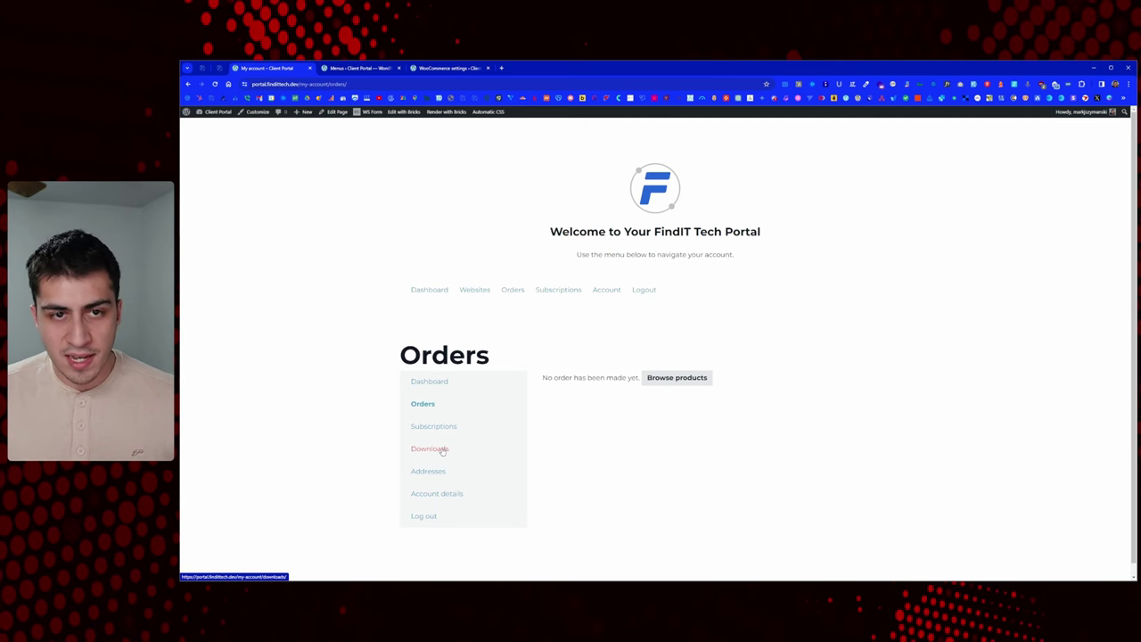
left_click(442, 451)
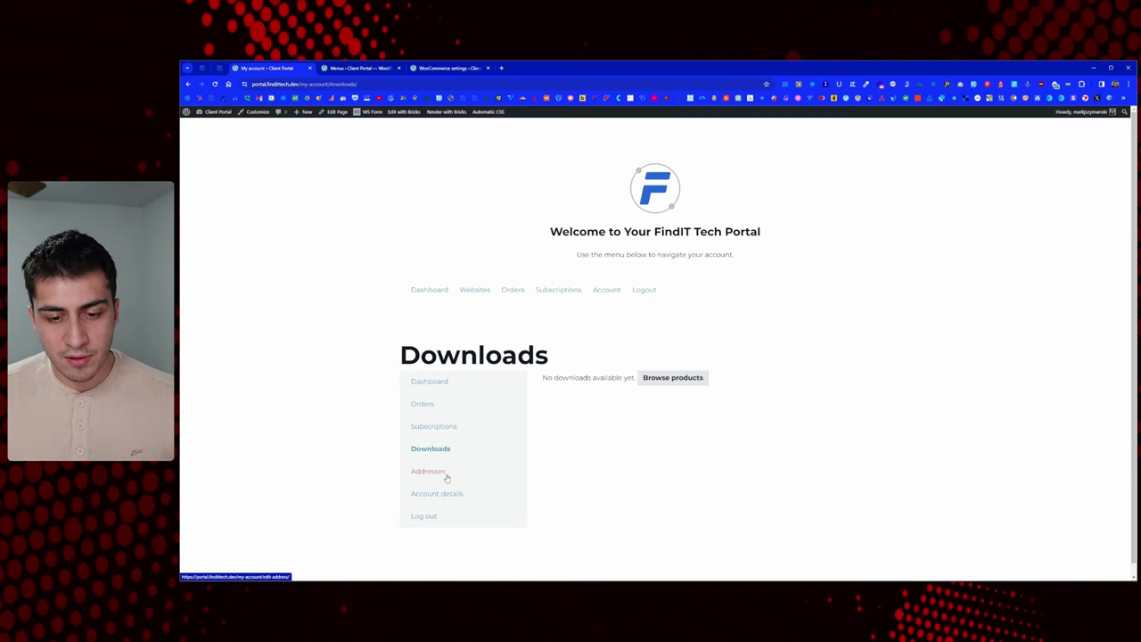
left_click(443, 478)
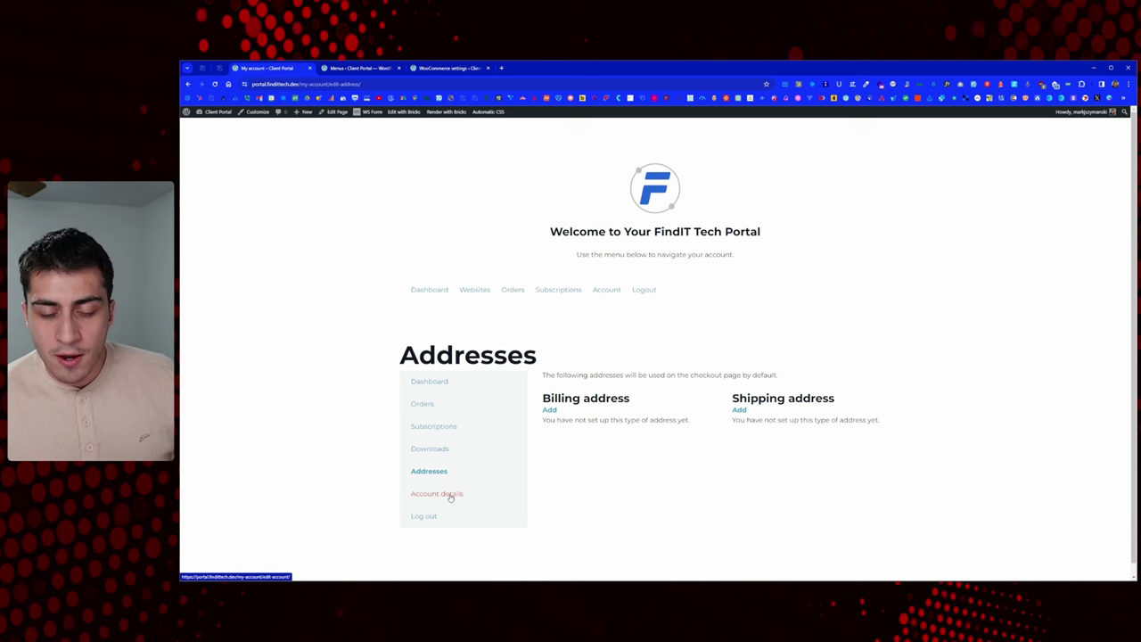
left_click(450, 496)
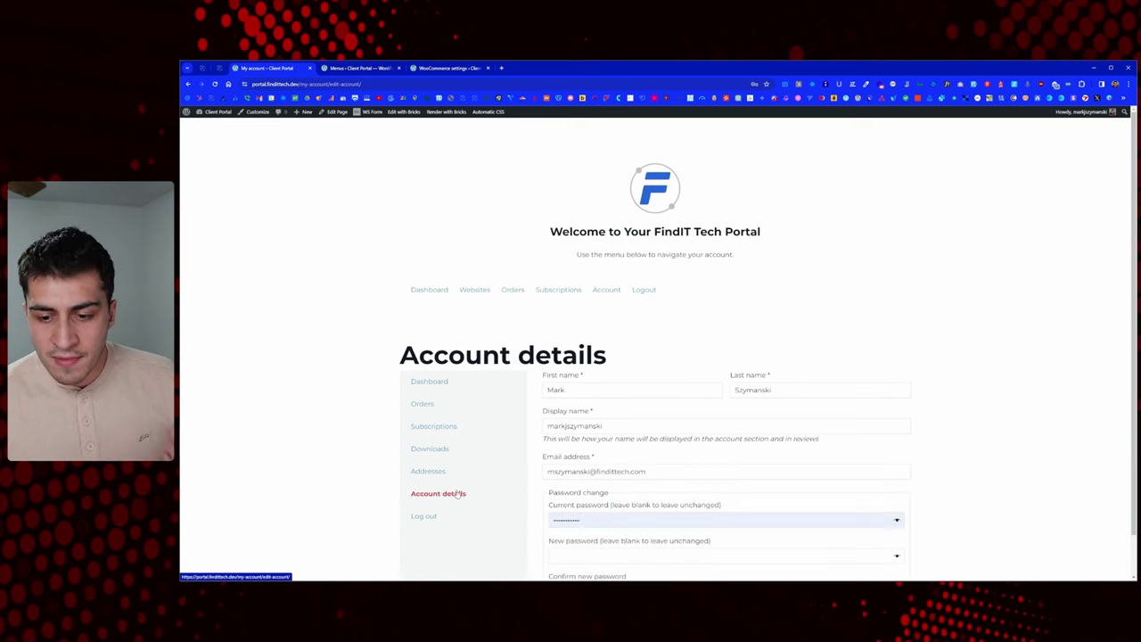
scroll(497, 472, "down", 1)
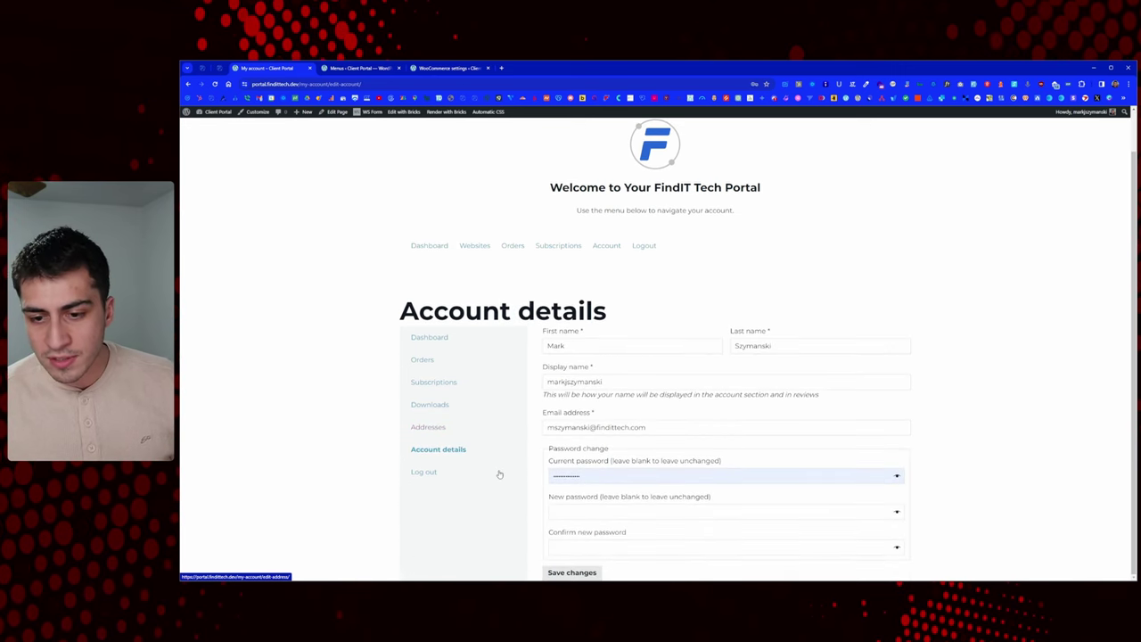
Step: Review the existing portal's Profile Details, Billing Address and Payment Methods pages for comparison
left_click(211, 74)
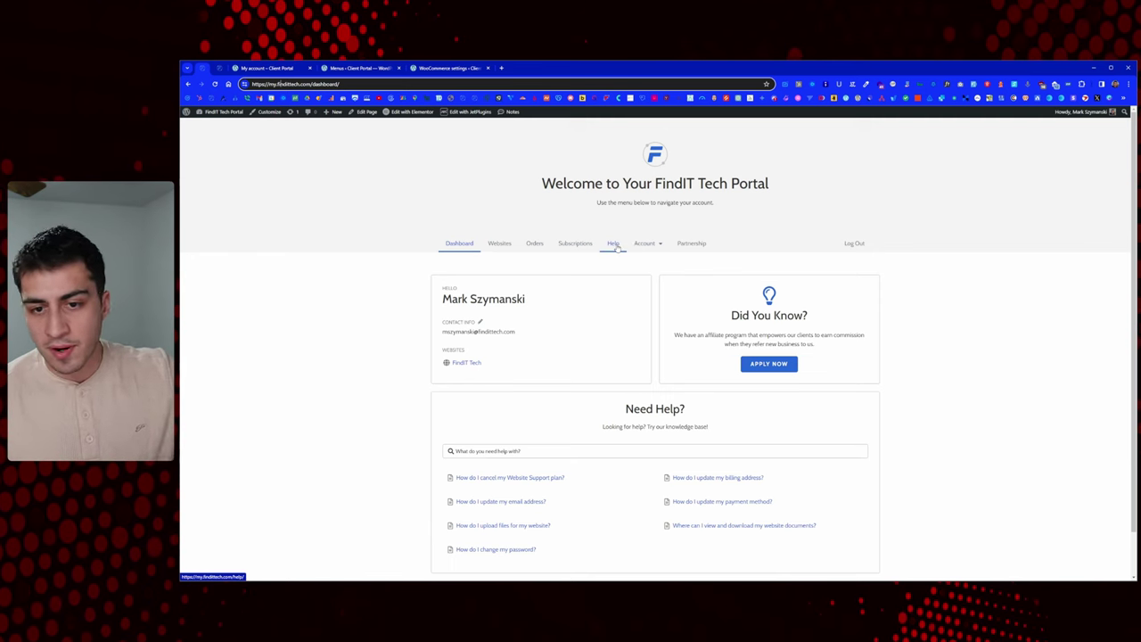
mouse_move(637, 247)
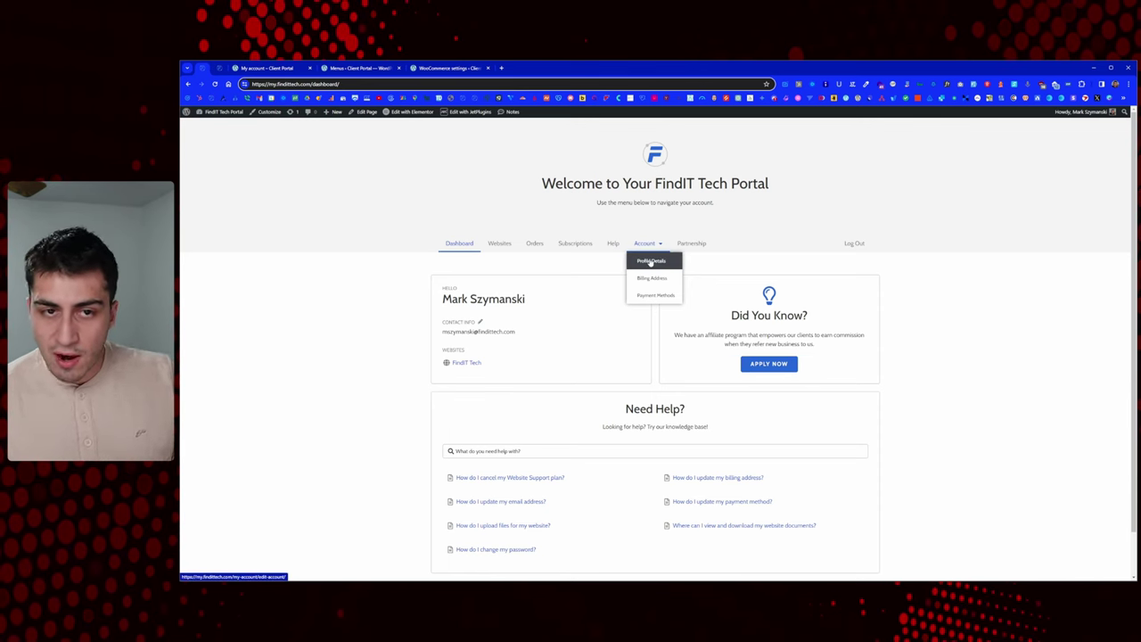
left_click(651, 260)
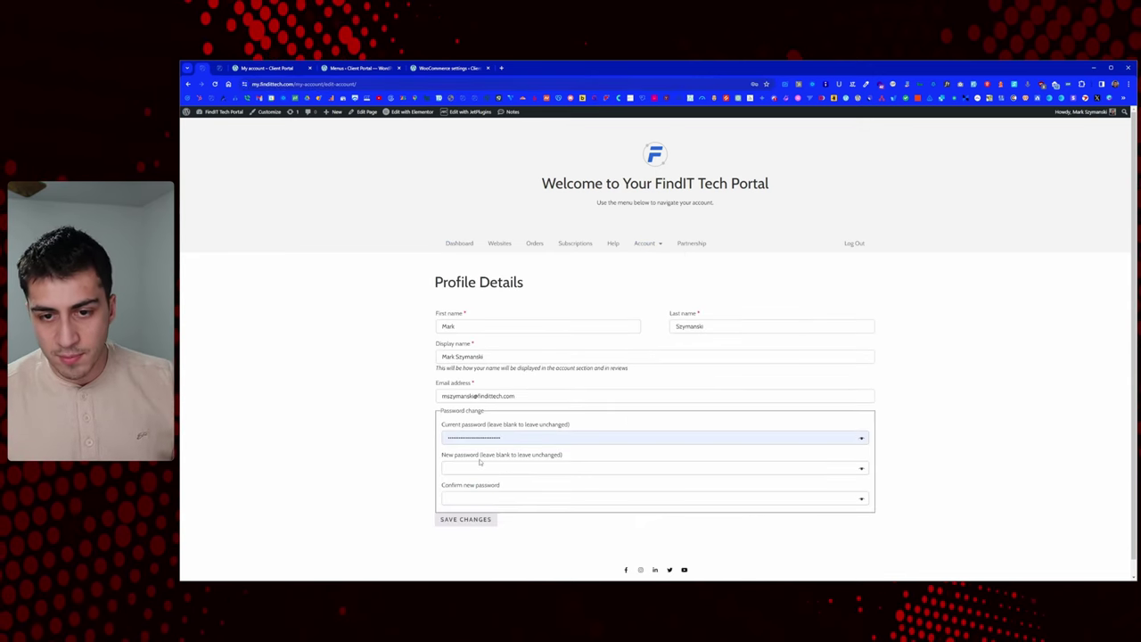
mouse_move(648, 250)
left_click(653, 278)
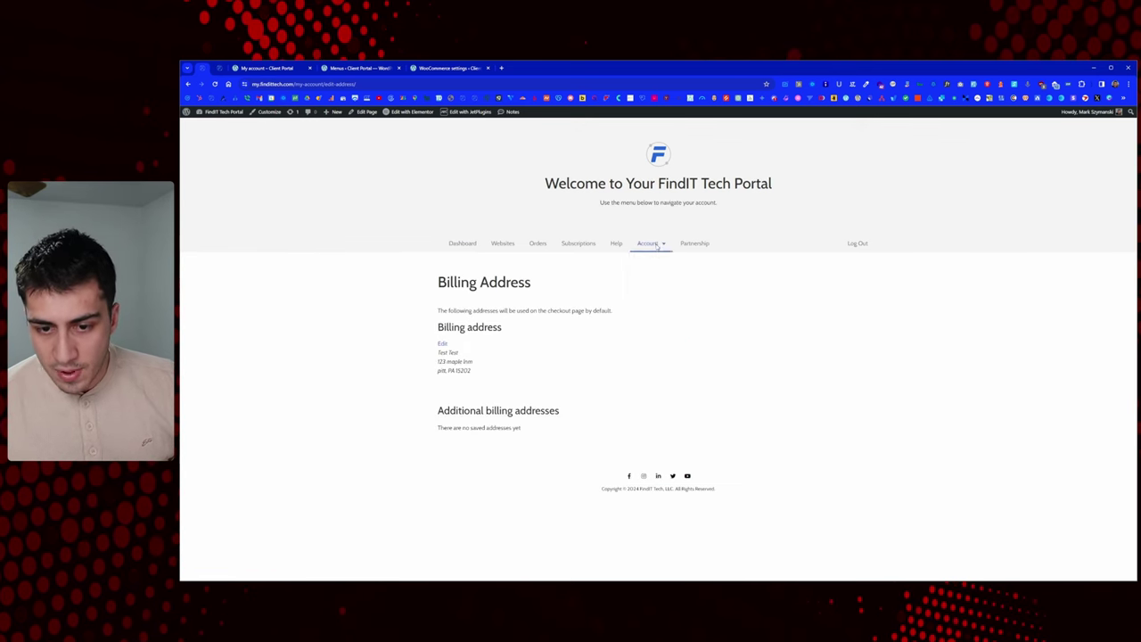
mouse_move(655, 248)
left_click(655, 295)
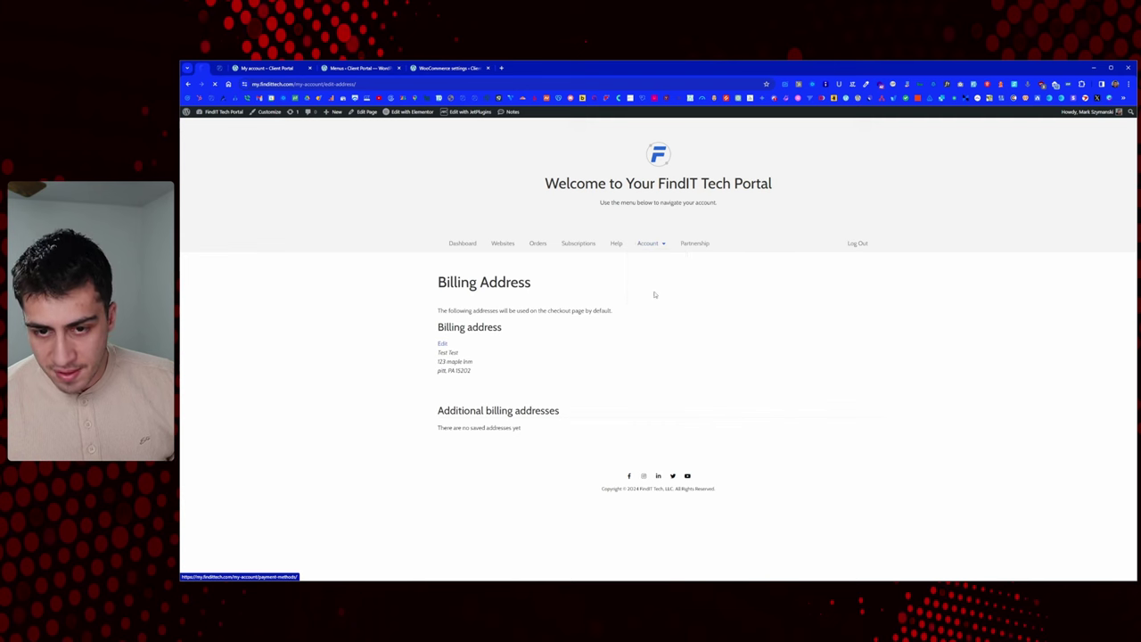
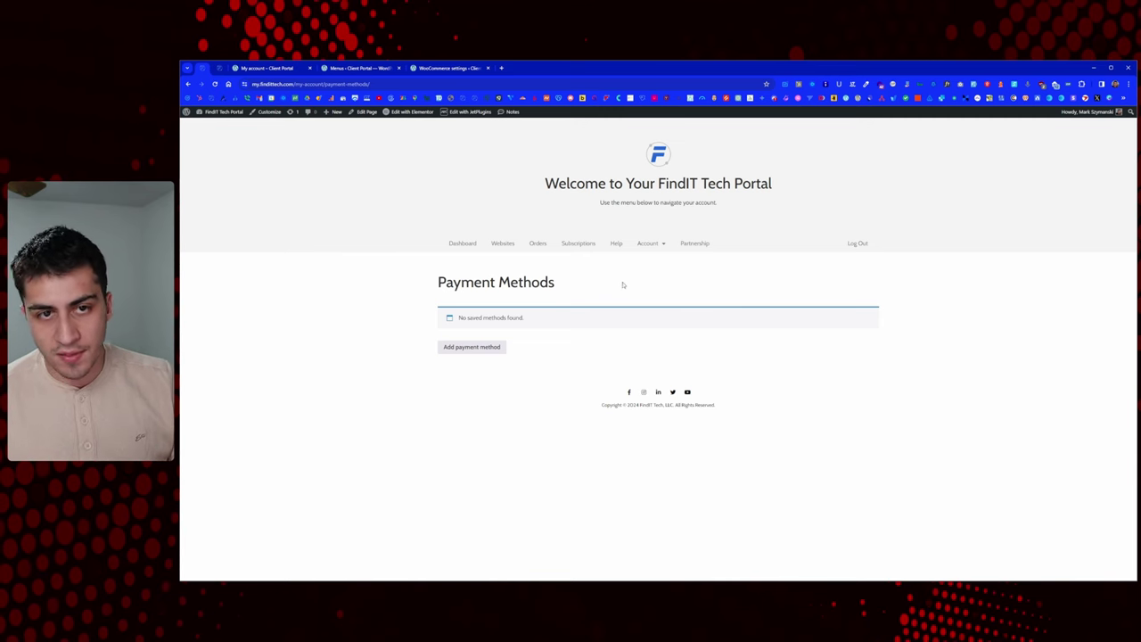
Step: Check how the existing portal's Account navigation item behaves and which sub-items it holds
left_click(650, 243)
left_click(560, 313)
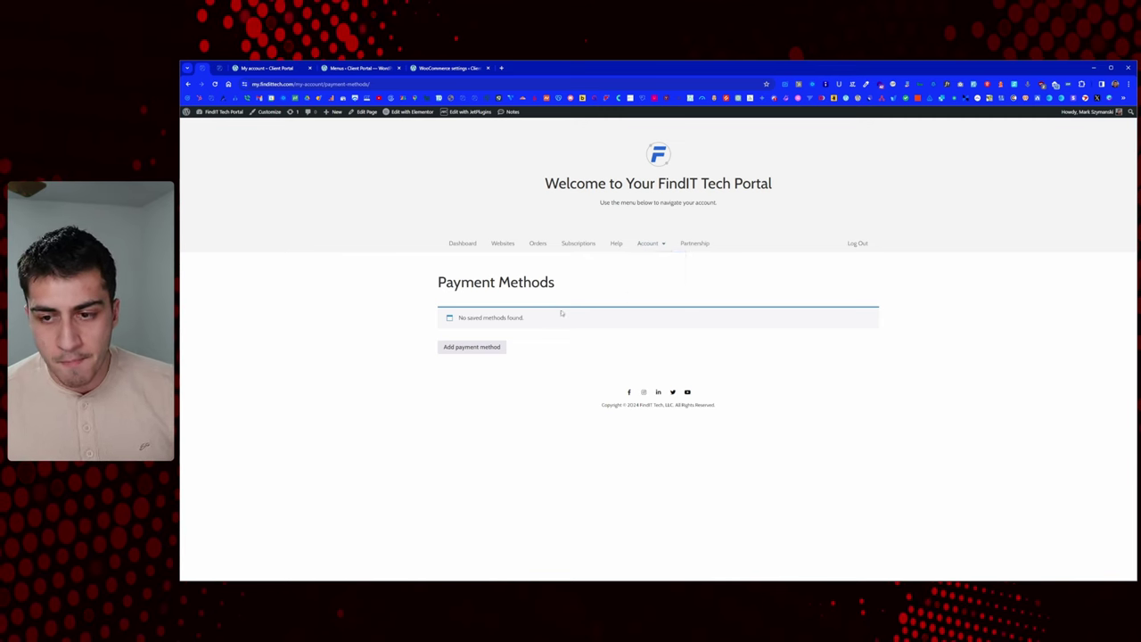
left_click(650, 246)
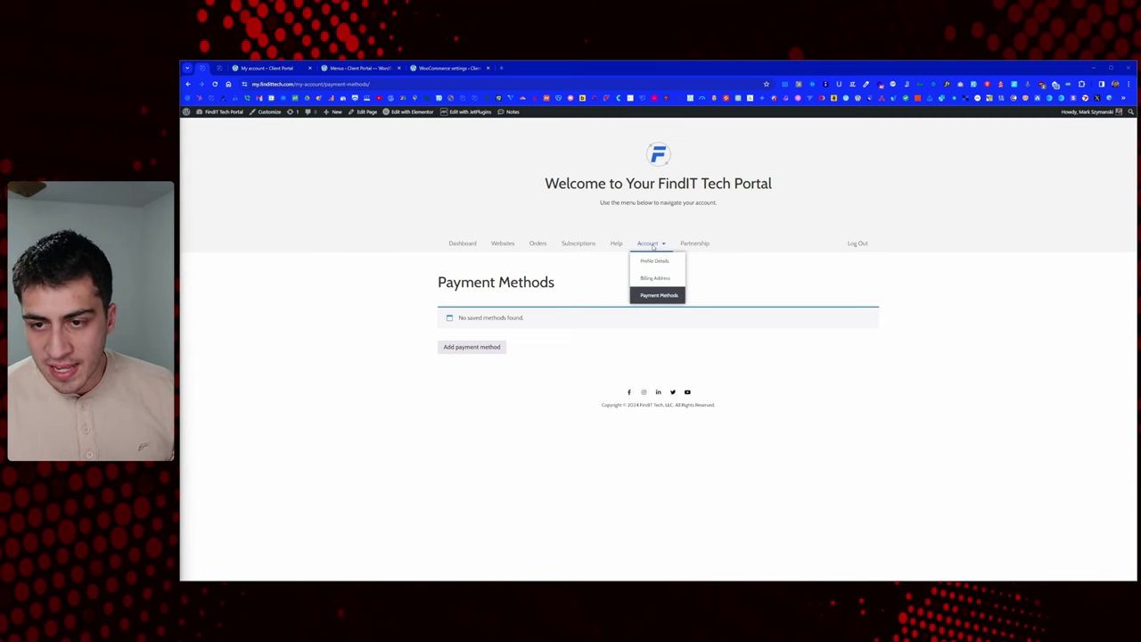
double_click(653, 245)
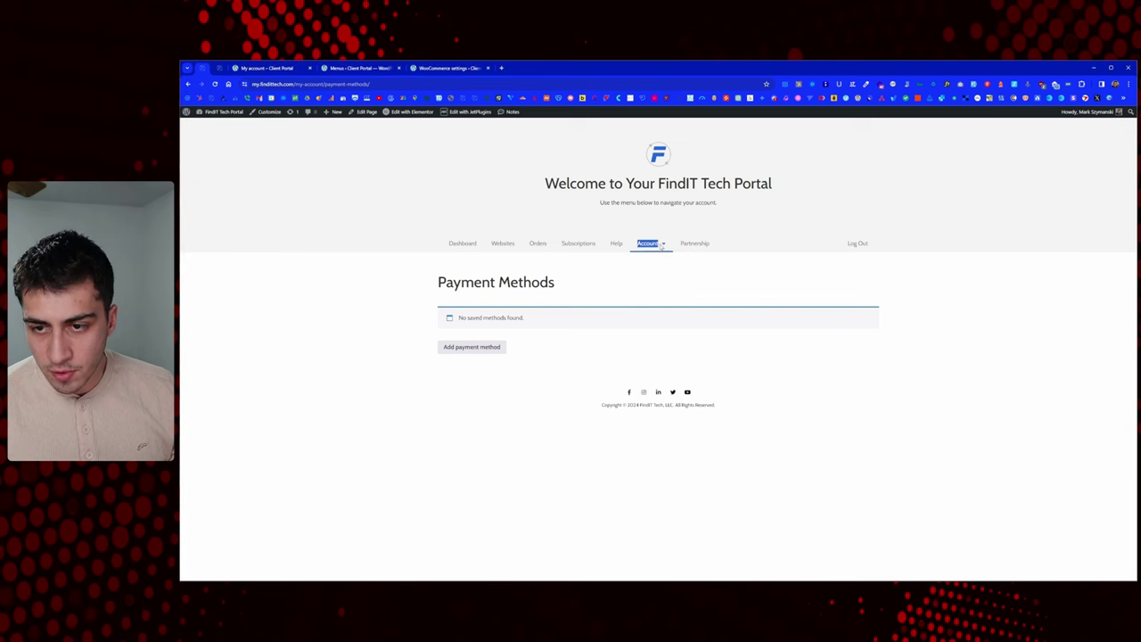
left_click(650, 246)
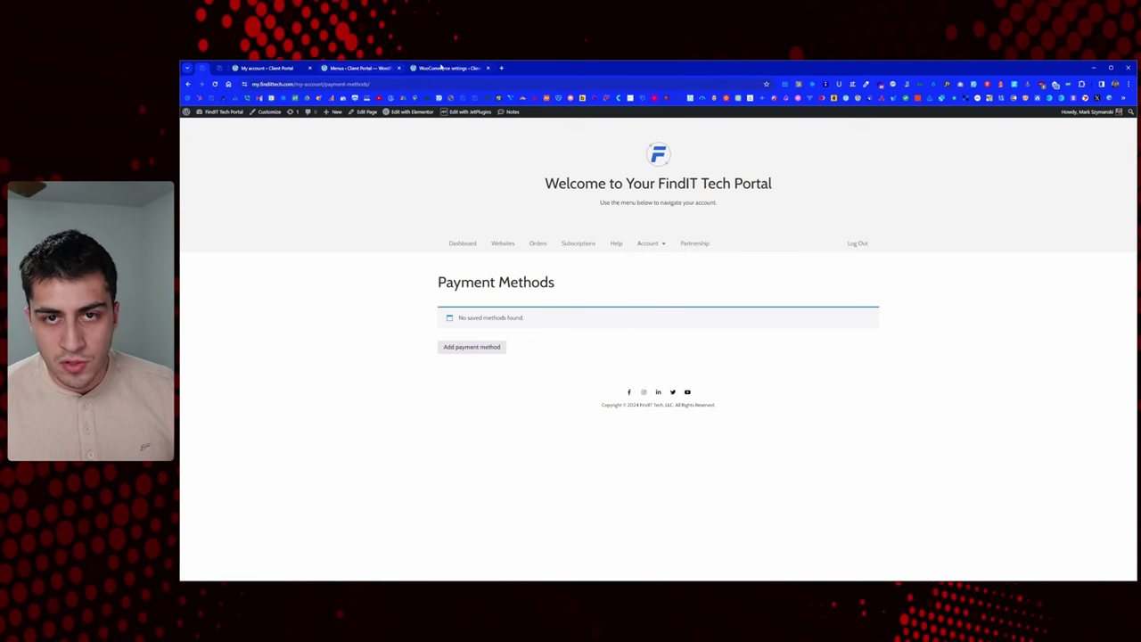
Step: Add a custom link named "Account" with the URL "#" to the new portal's menu
left_click(345, 68)
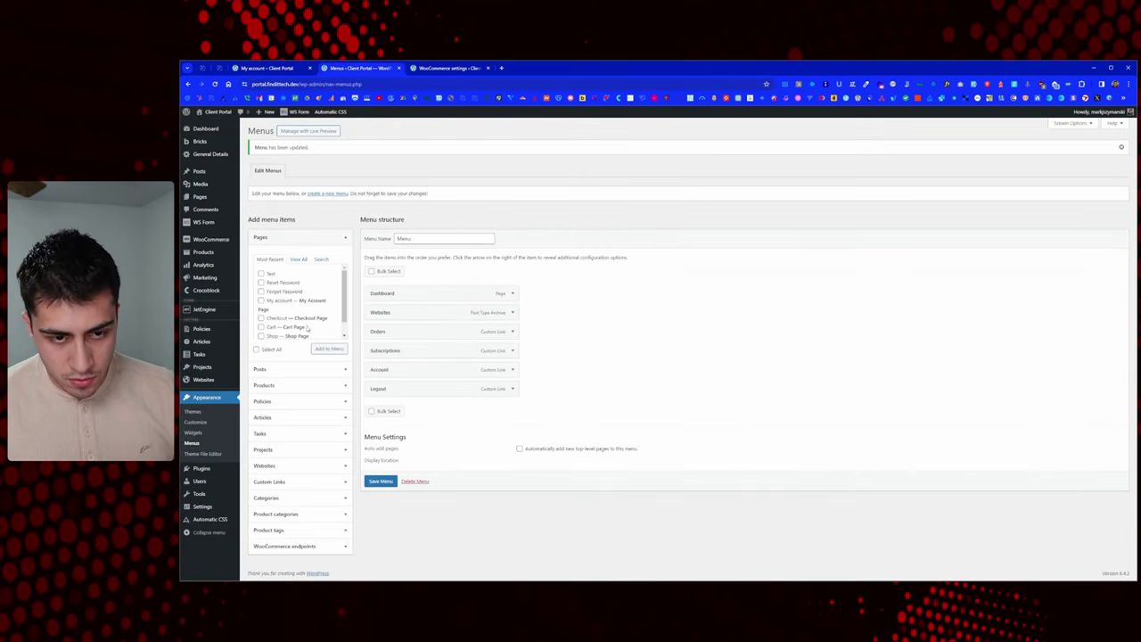
left_click(284, 481)
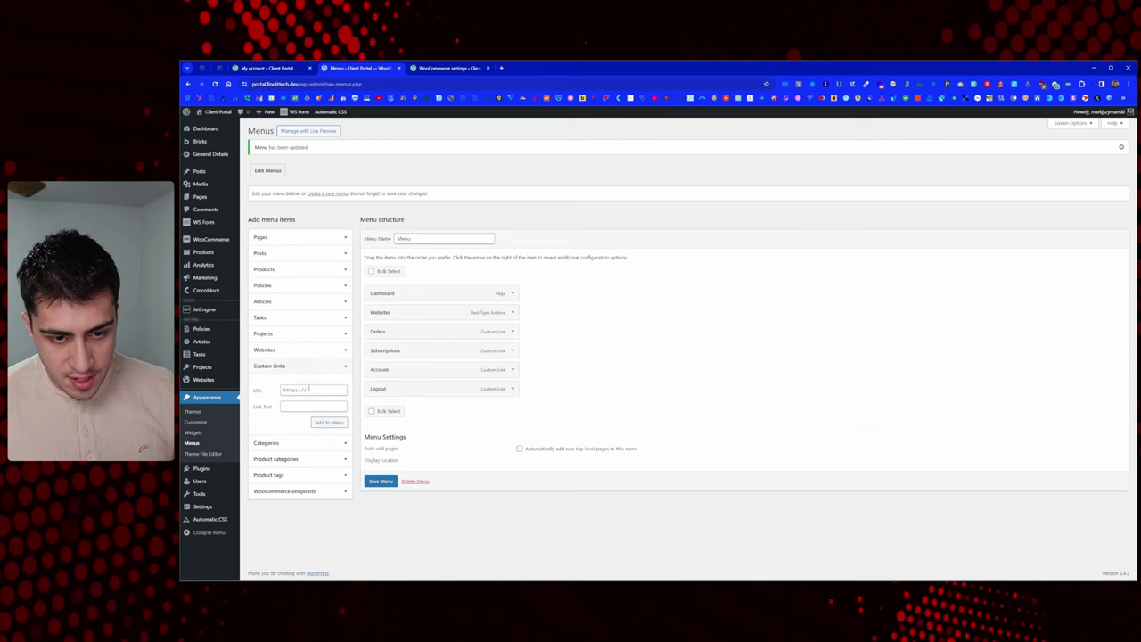
left_click(308, 390)
type("#")
key("Tab")
type("Articles")
left_click(329, 422)
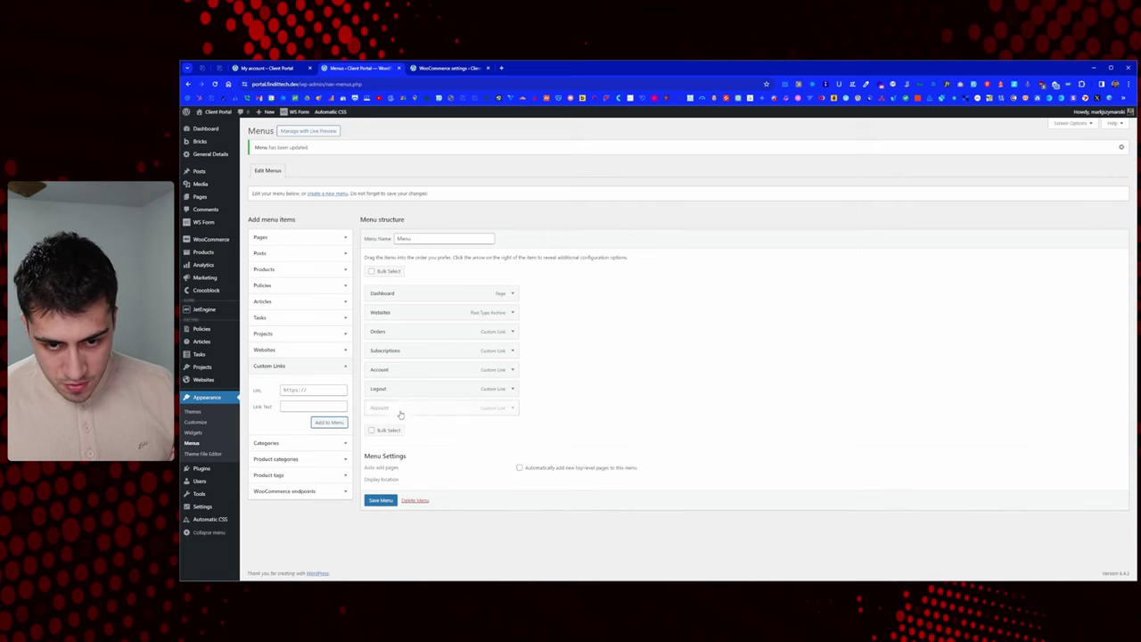
Step: Inspect the original Account item's URL and place the new Account link as a top-level item directly below Subscriptions
left_click_drag(382, 408, 394, 403)
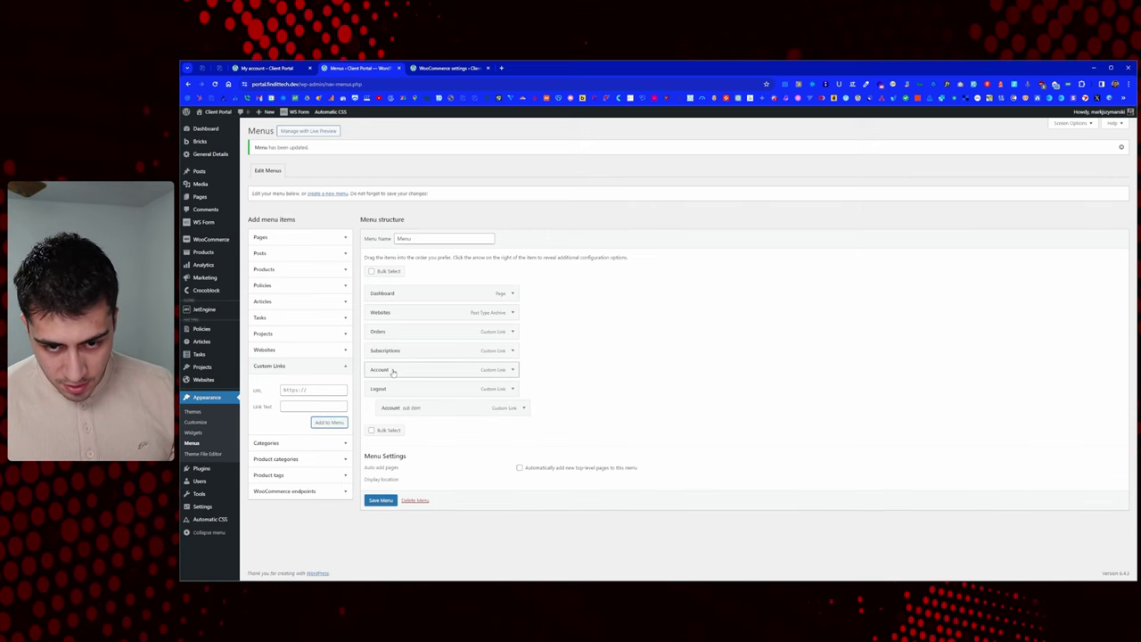
left_click(513, 370)
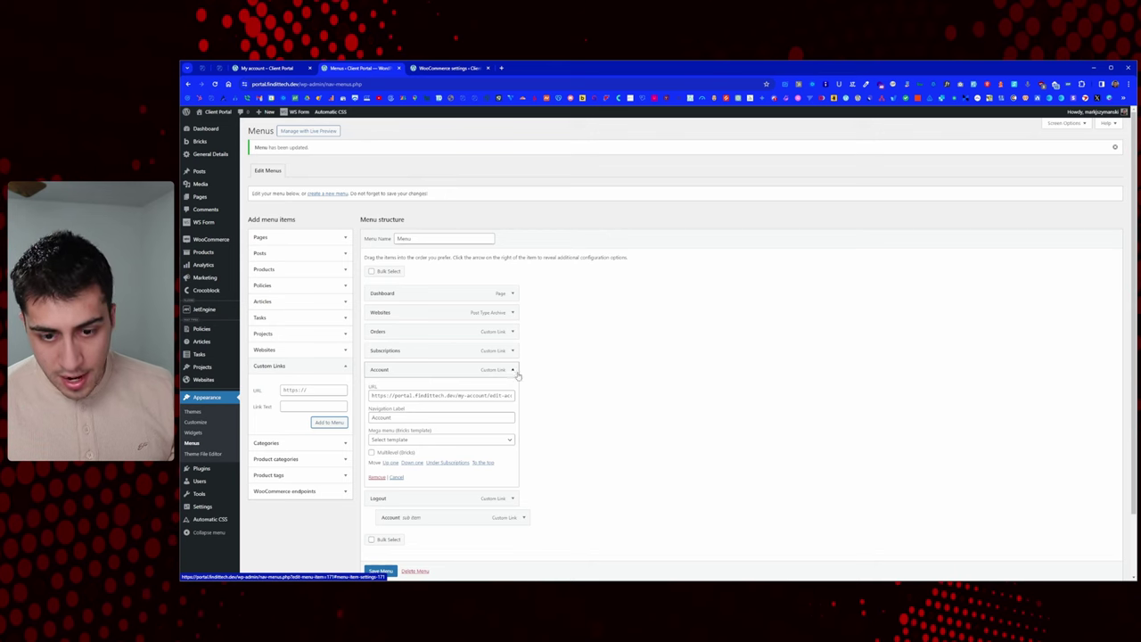
left_click_drag(453, 395, 593, 397)
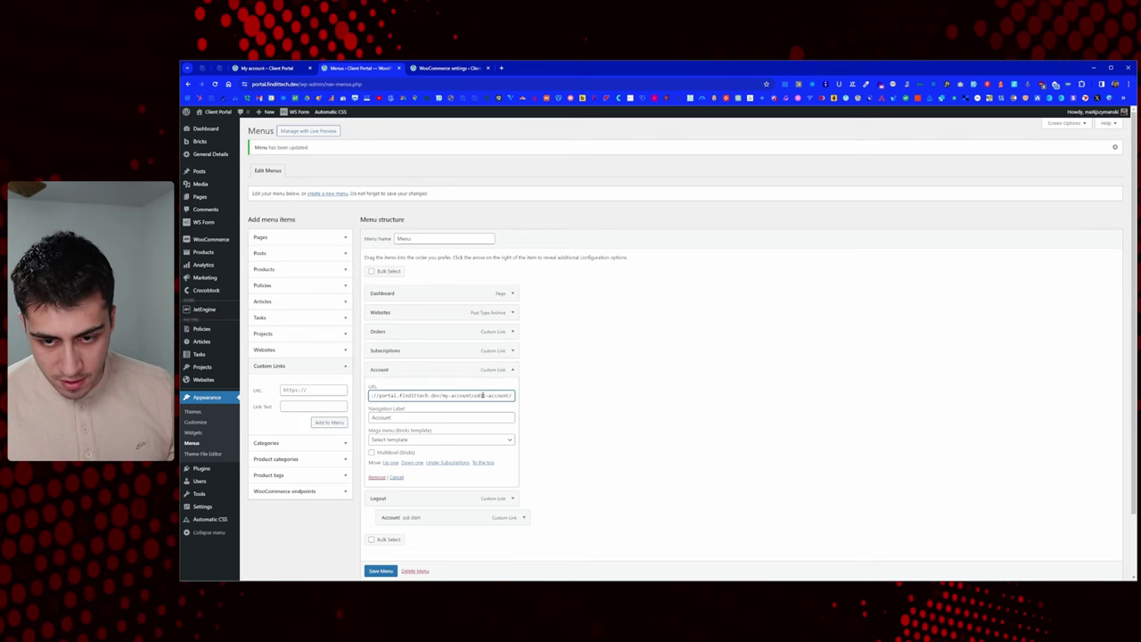
key("ctrl+a")
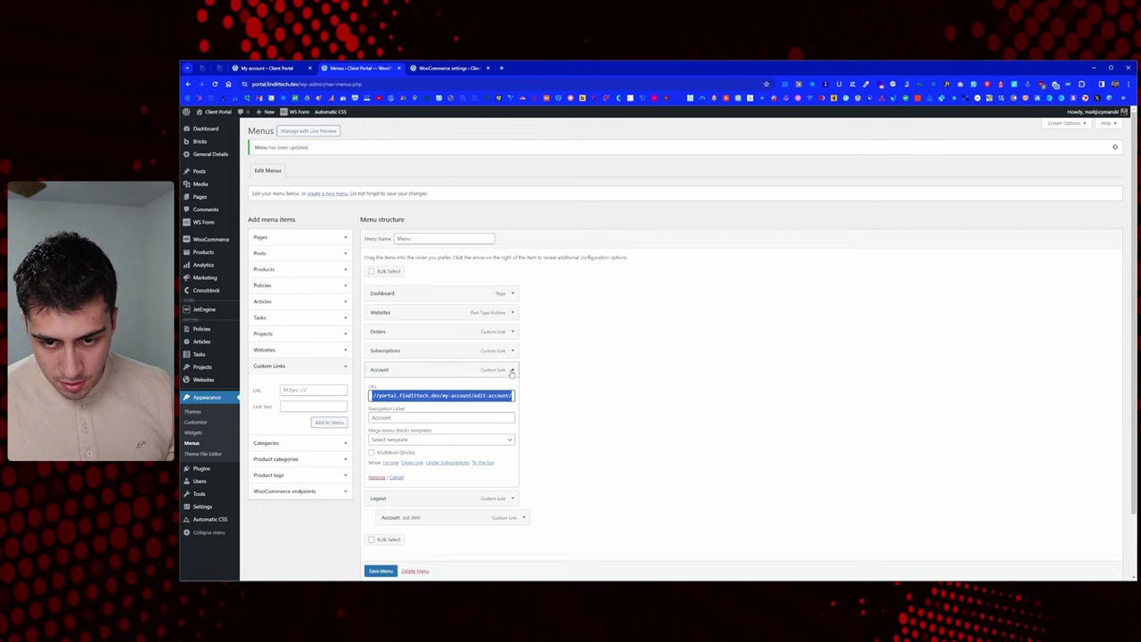
left_click(512, 369)
left_click_drag(440, 412, 420, 374)
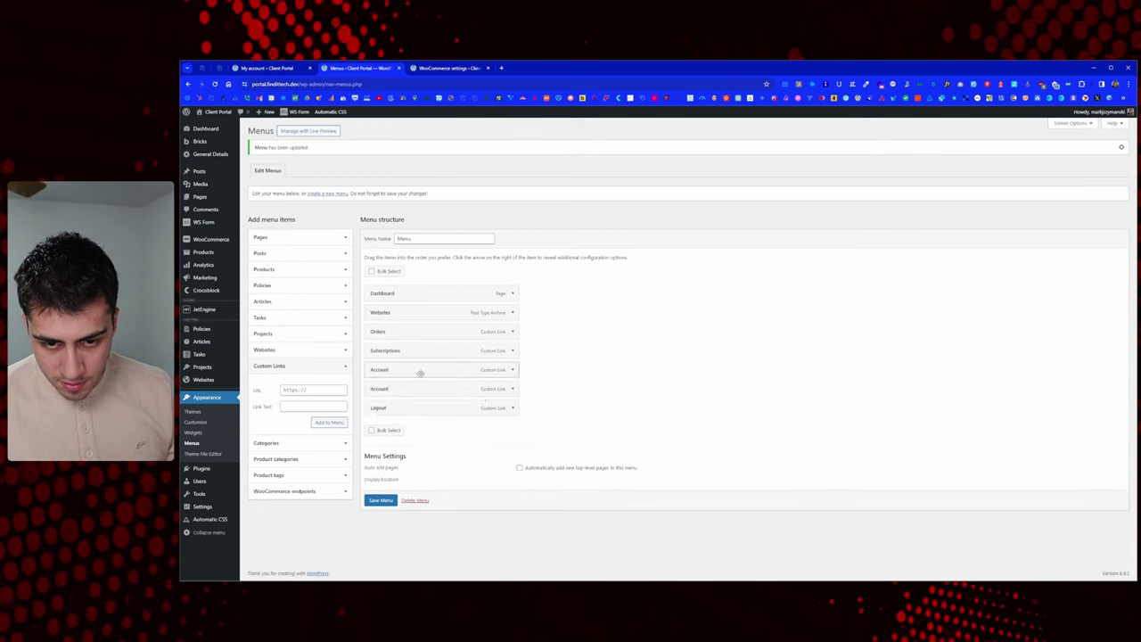
Step: Inspect the two Account items and remove the original one just above Logout
left_click(510, 369)
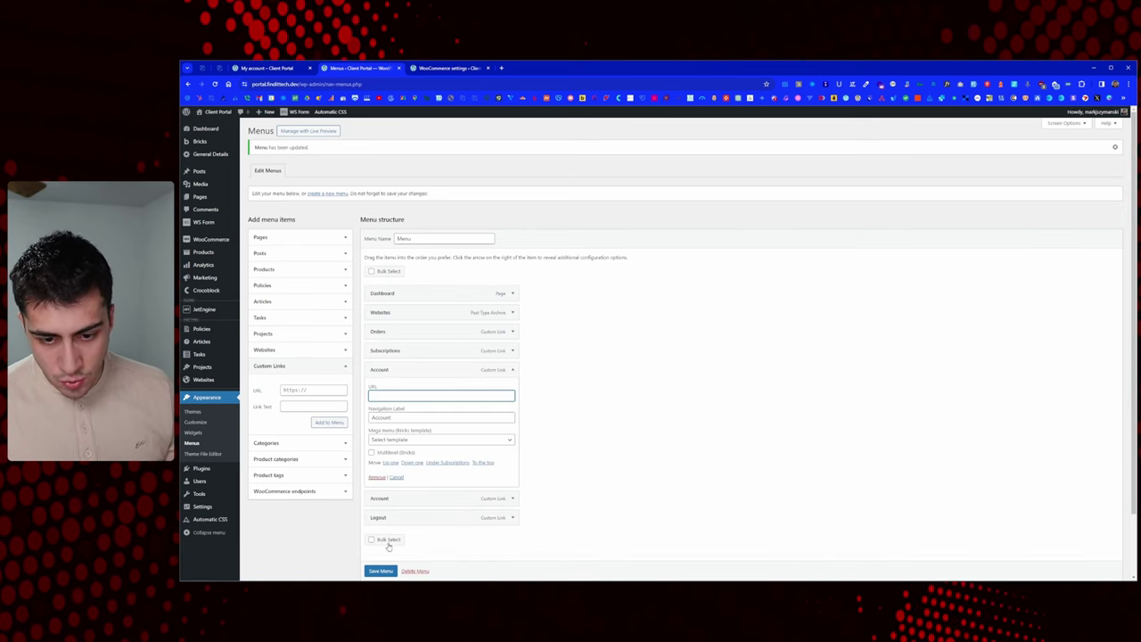
left_click(513, 370)
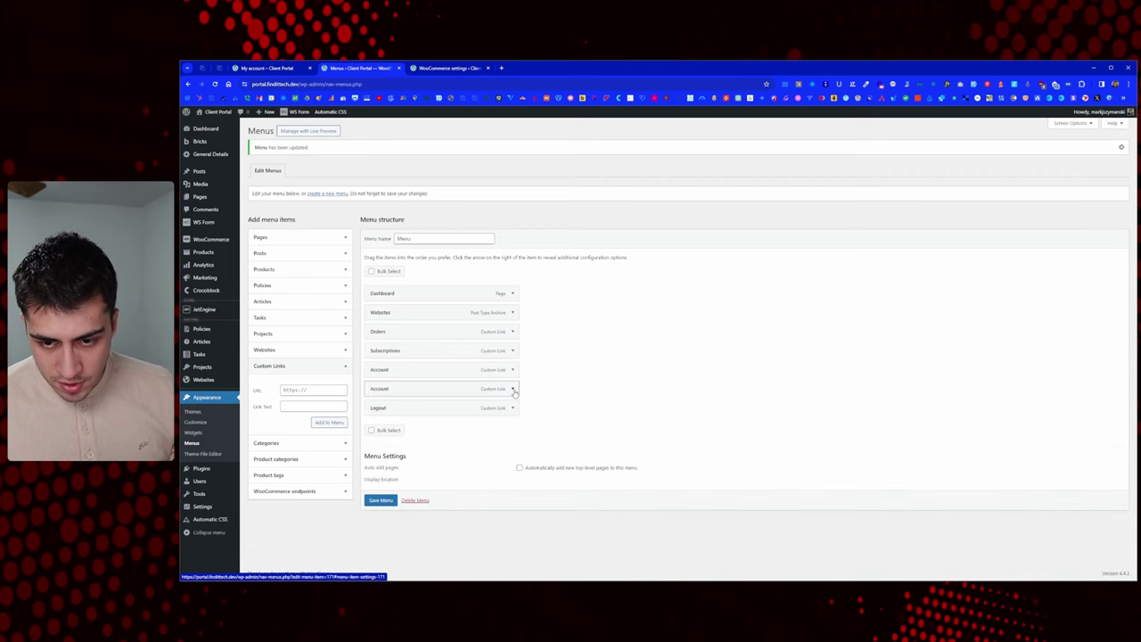
left_click(514, 390)
left_click(381, 502)
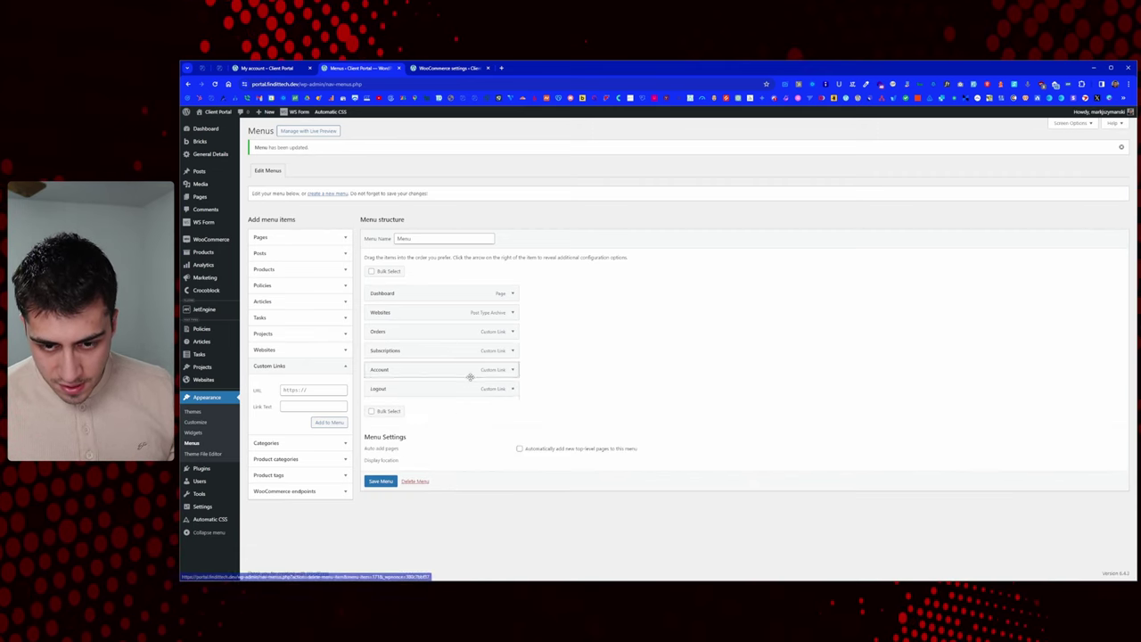
Step: Save the menu and reload the new portal's account page to check the Account navigation item
left_click(381, 481)
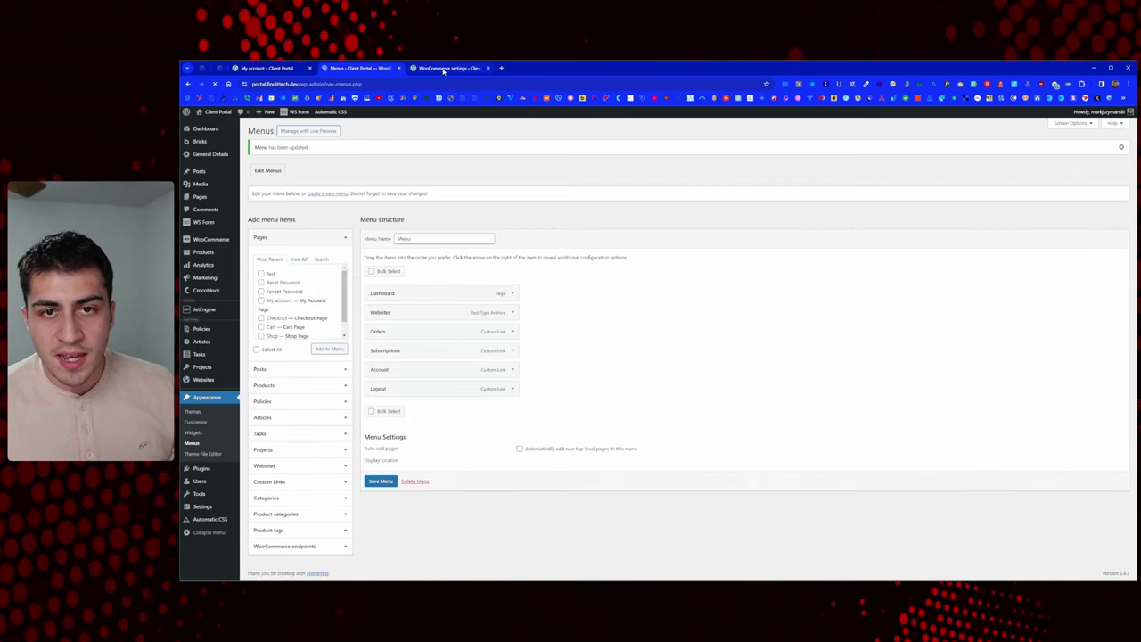
left_click(437, 68)
left_click(294, 68)
right_click(449, 194)
left_click(488, 222)
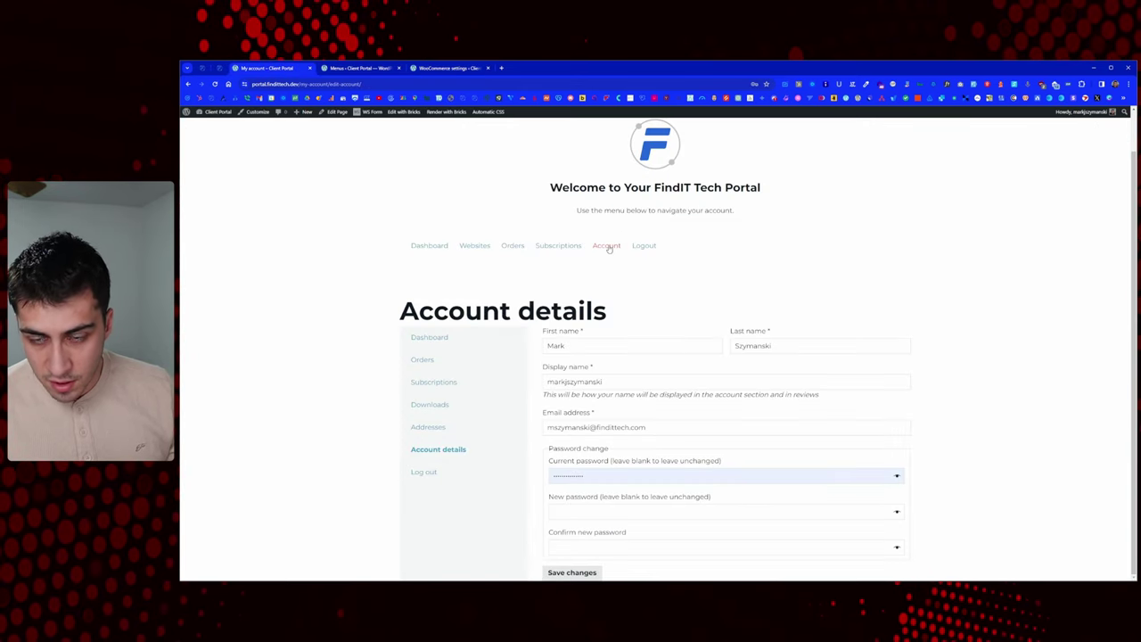
Step: Check which sub-items the existing portal lists under its Account navigation item
left_click(188, 83)
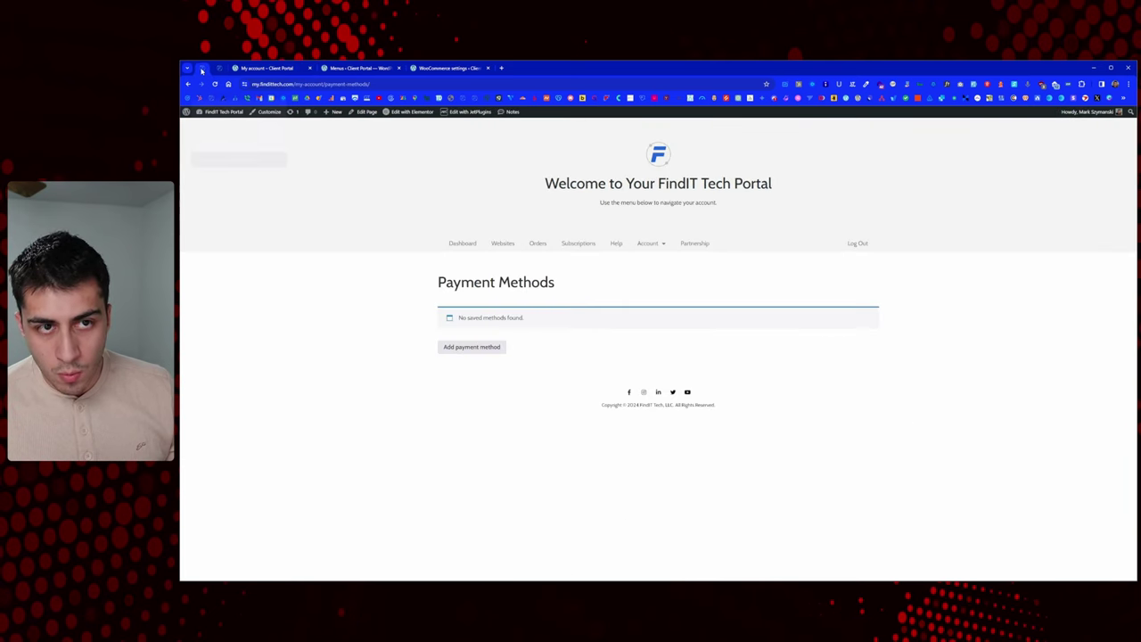
mouse_move(663, 250)
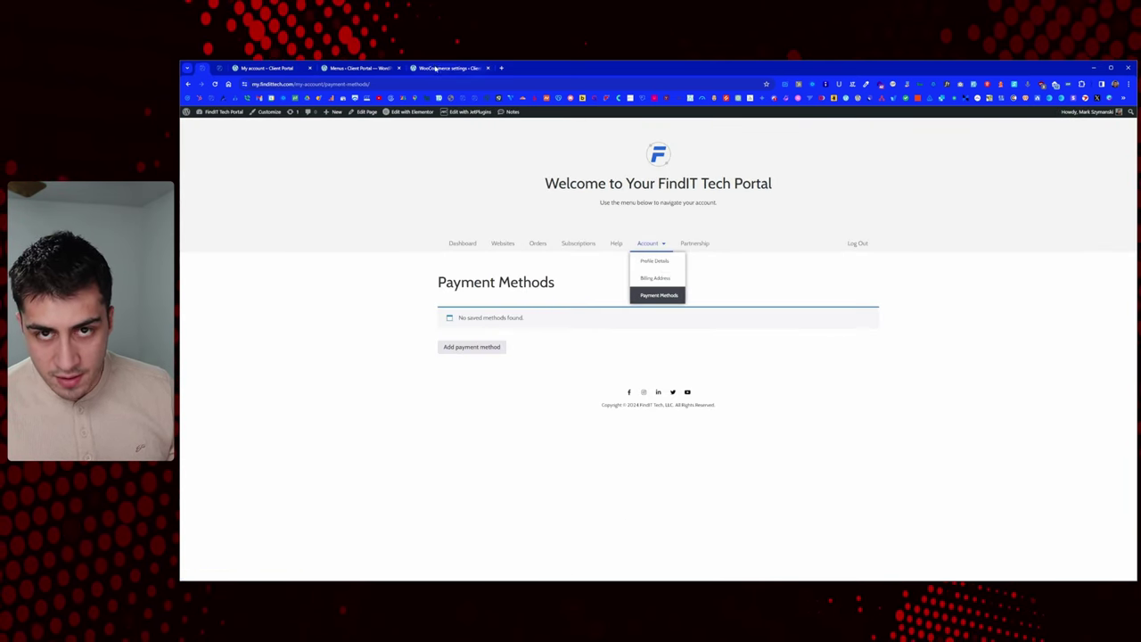
key("ctrl+3")
Step: Add the WooCommerce endpoints Addresses and Account details to the new portal's menu
left_click(361, 67)
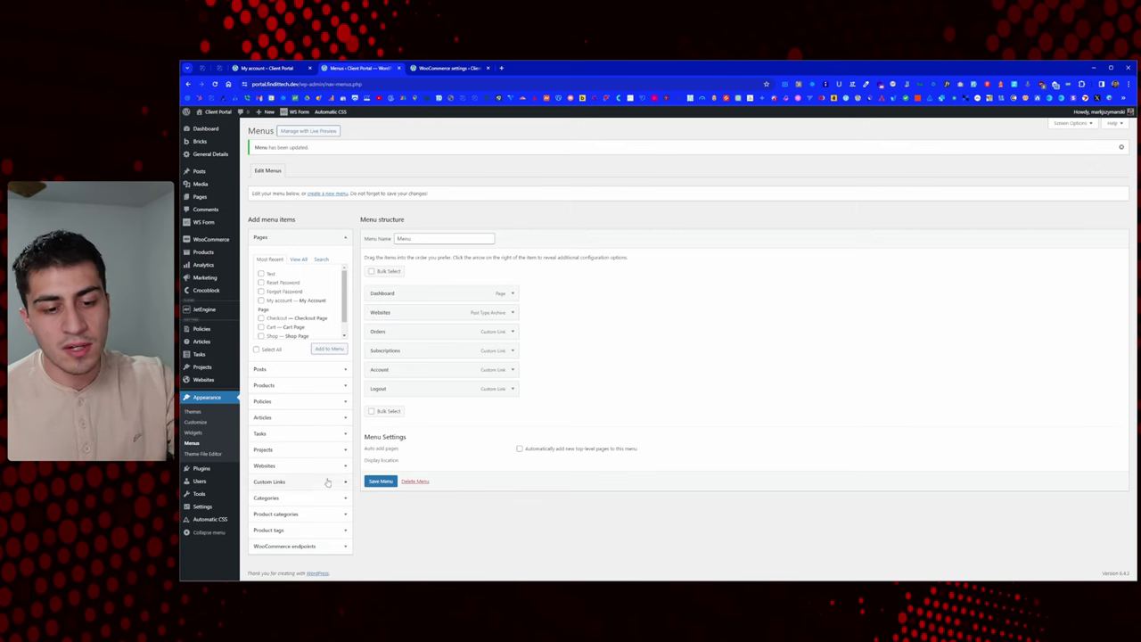
left_click(329, 546)
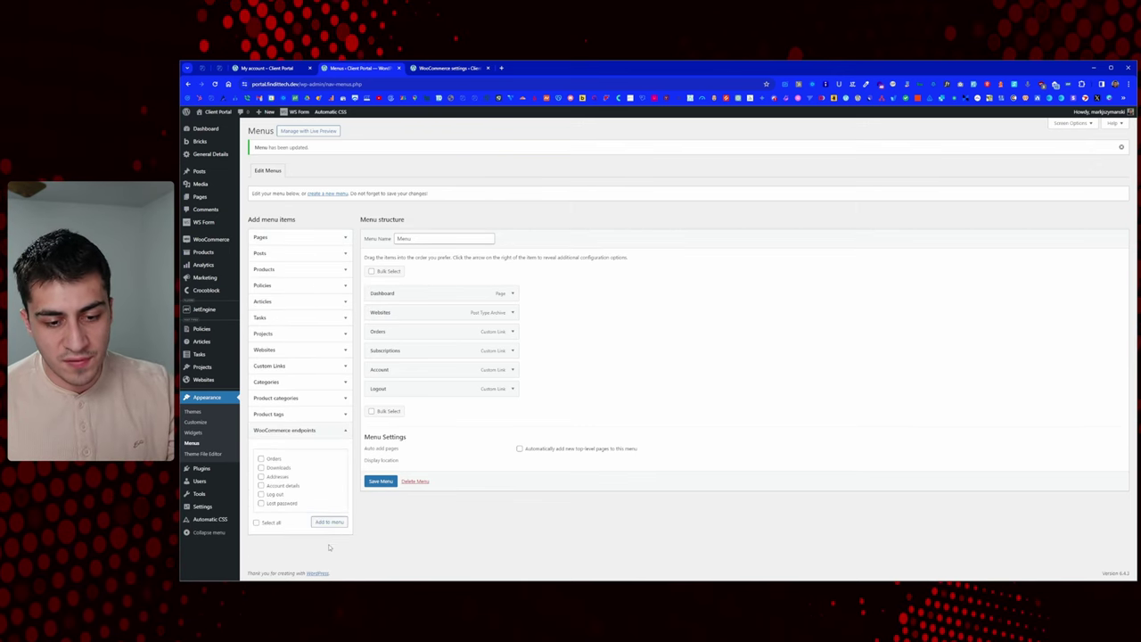
left_click(277, 476)
left_click(329, 523)
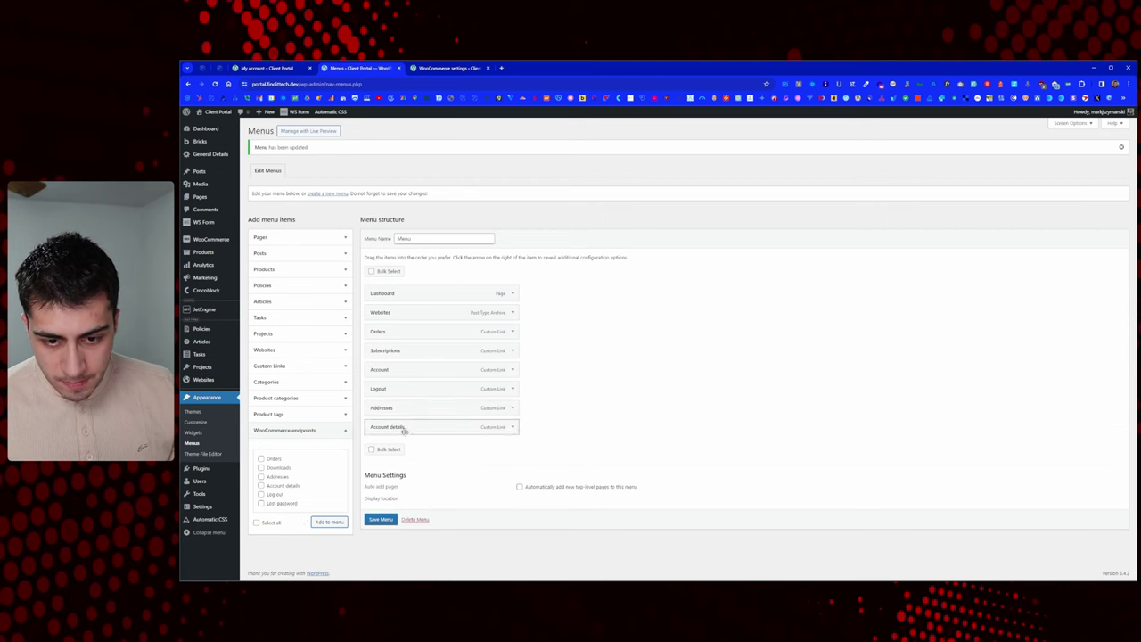
Step: Inspect the URLs of the newly added Account details and Addresses menu items
left_click(513, 427)
left_click_drag(508, 453, 567, 465)
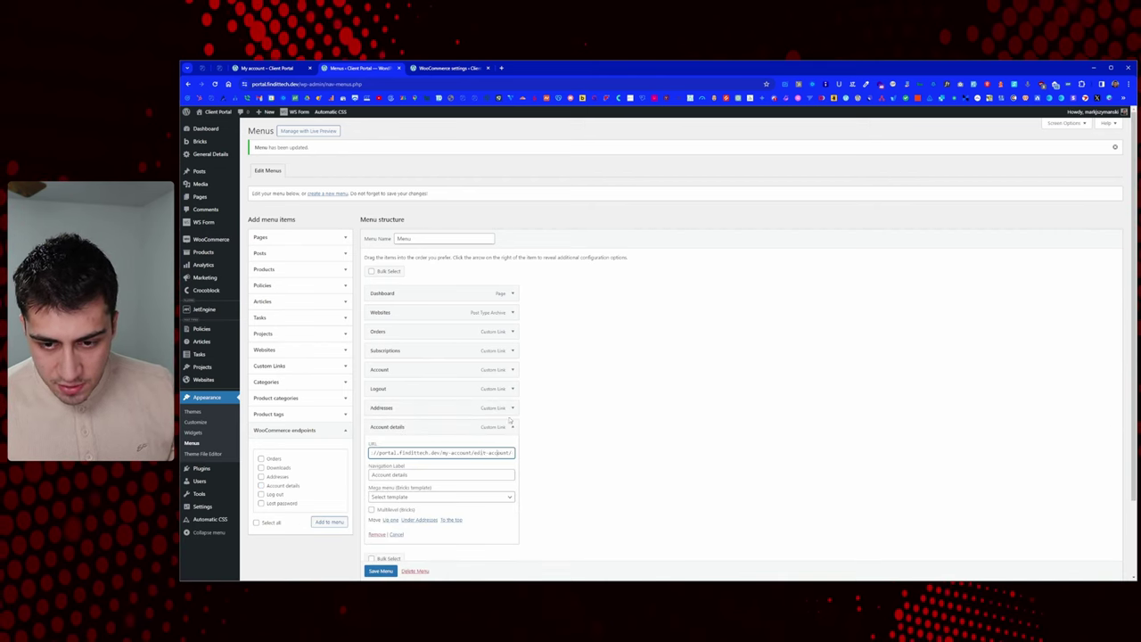
left_click(512, 407)
left_click(506, 433)
double_click(488, 433)
Step: Nest Account details and Addresses, in that order, as sub-items under Account and save the menu
left_click_drag(394, 409, 414, 386)
left_click_drag(400, 536, 431, 392)
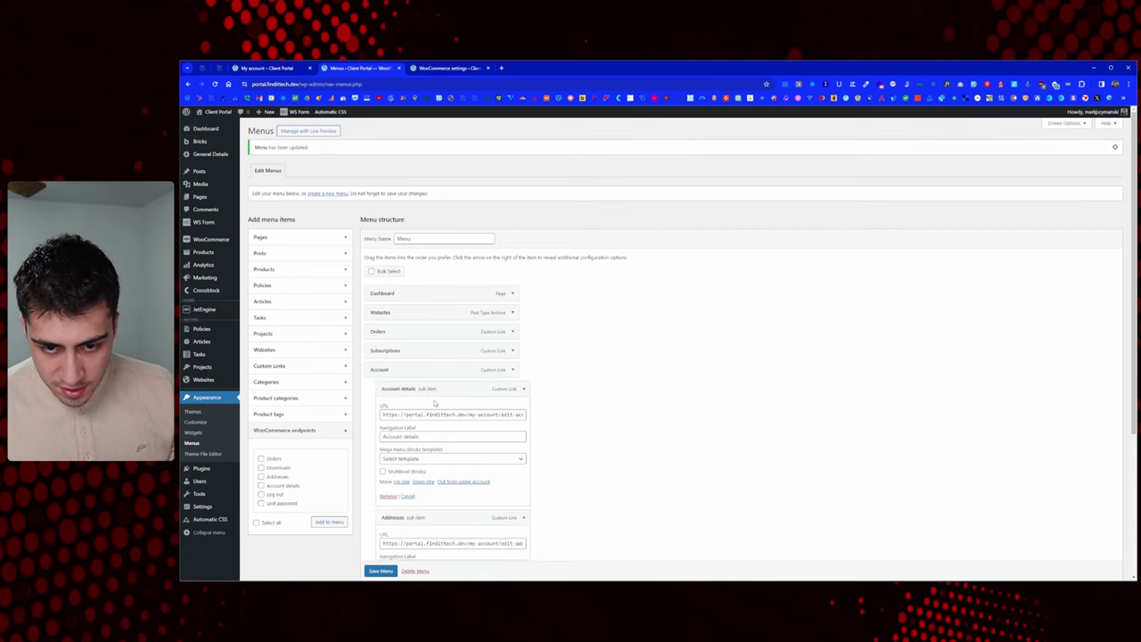
left_click(523, 390)
left_click(523, 408)
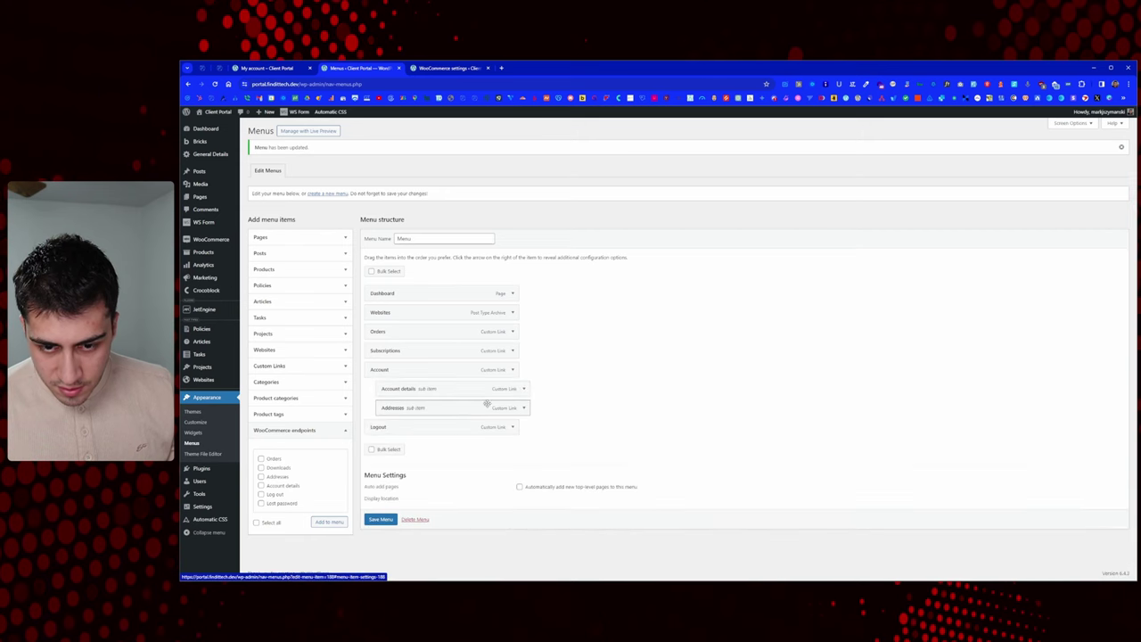
left_click(389, 519)
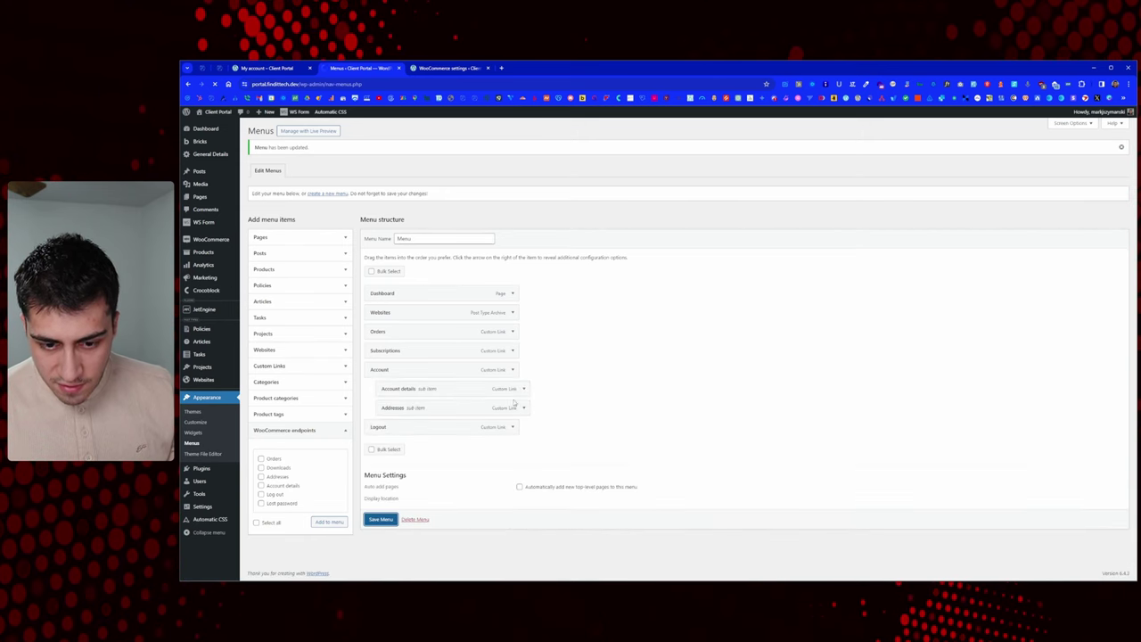
Step: Reload the new portal's account page and open Addresses from the Account submenu to test it
left_click(279, 69)
right_click(437, 193)
left_click(467, 223)
mouse_move(609, 265)
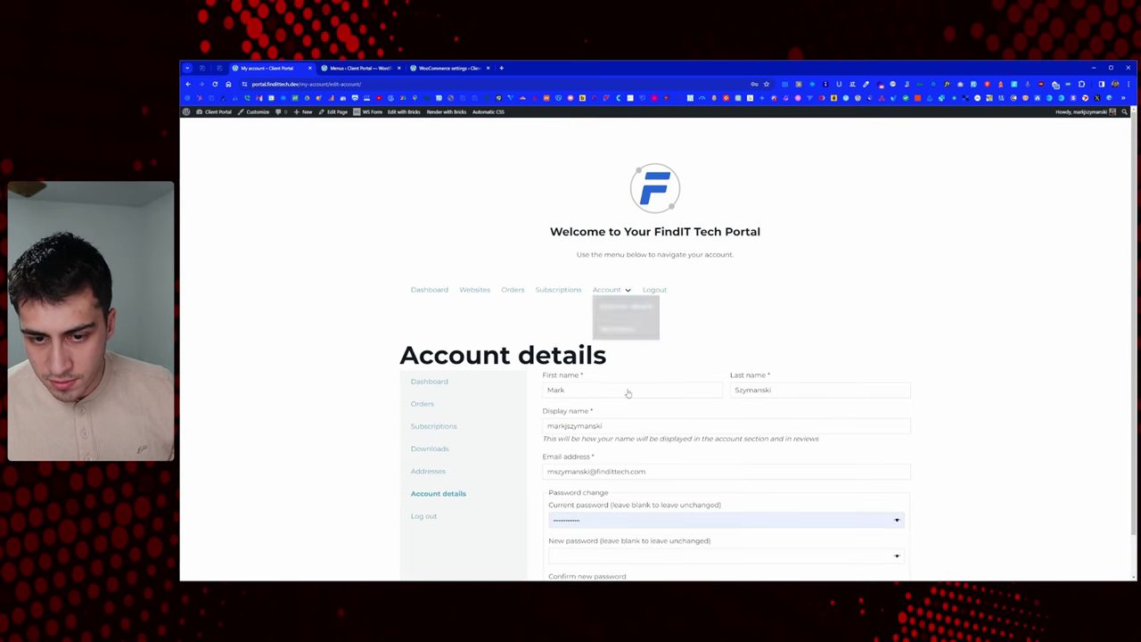
mouse_move(624, 291)
left_click(615, 330)
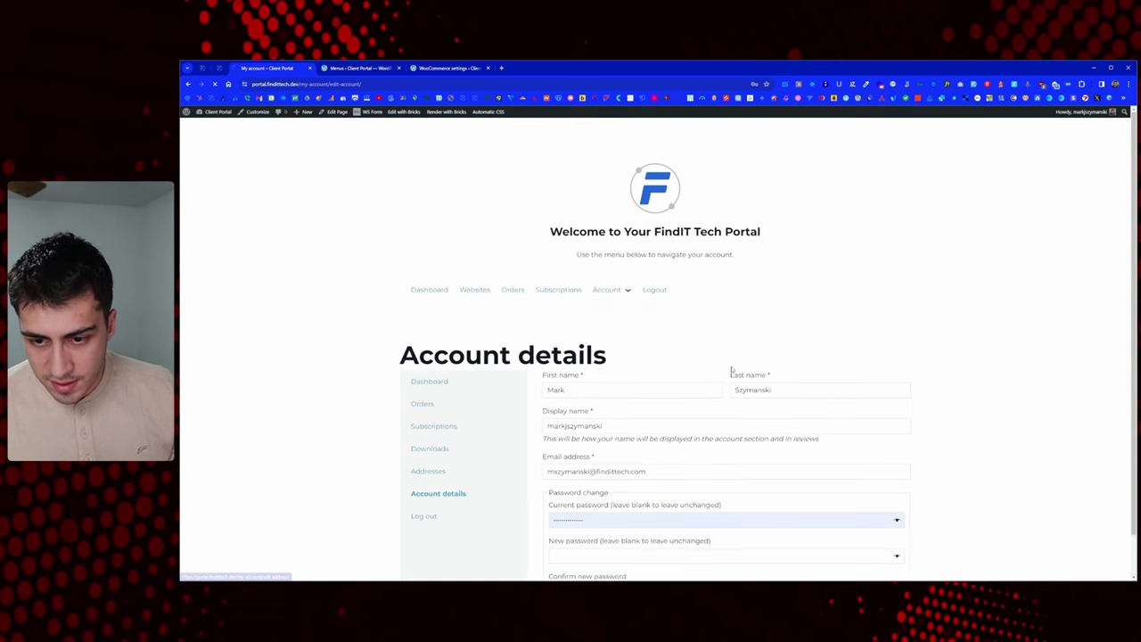
Step: Review the existing portal's Profile Details and Billing Address pages, including the additional billing addresses section
left_click(205, 68)
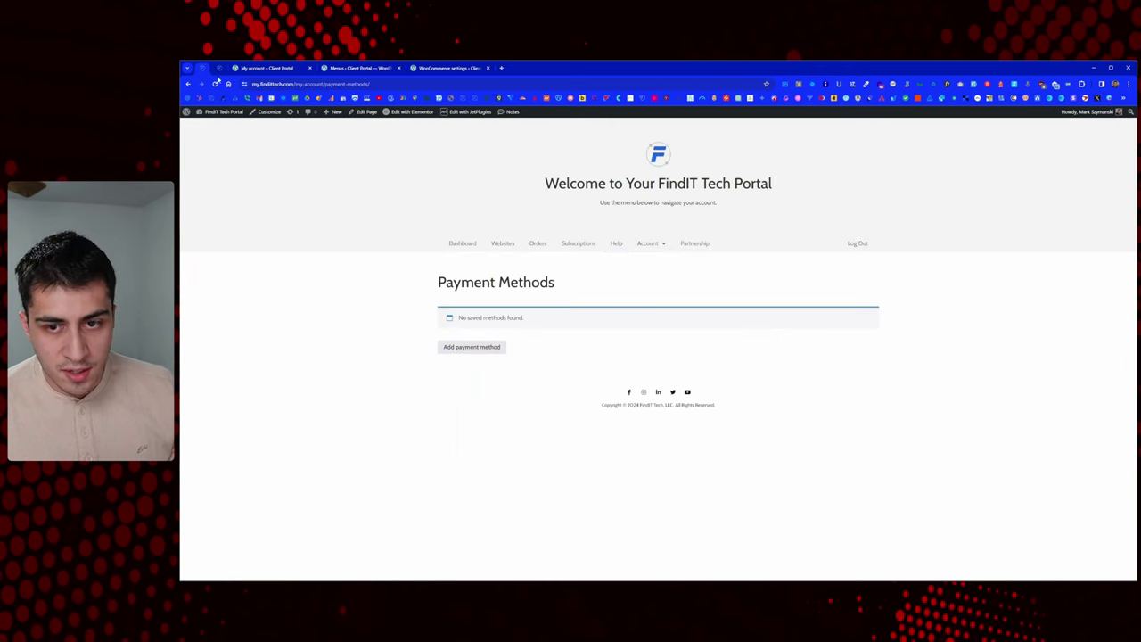
left_click(655, 260)
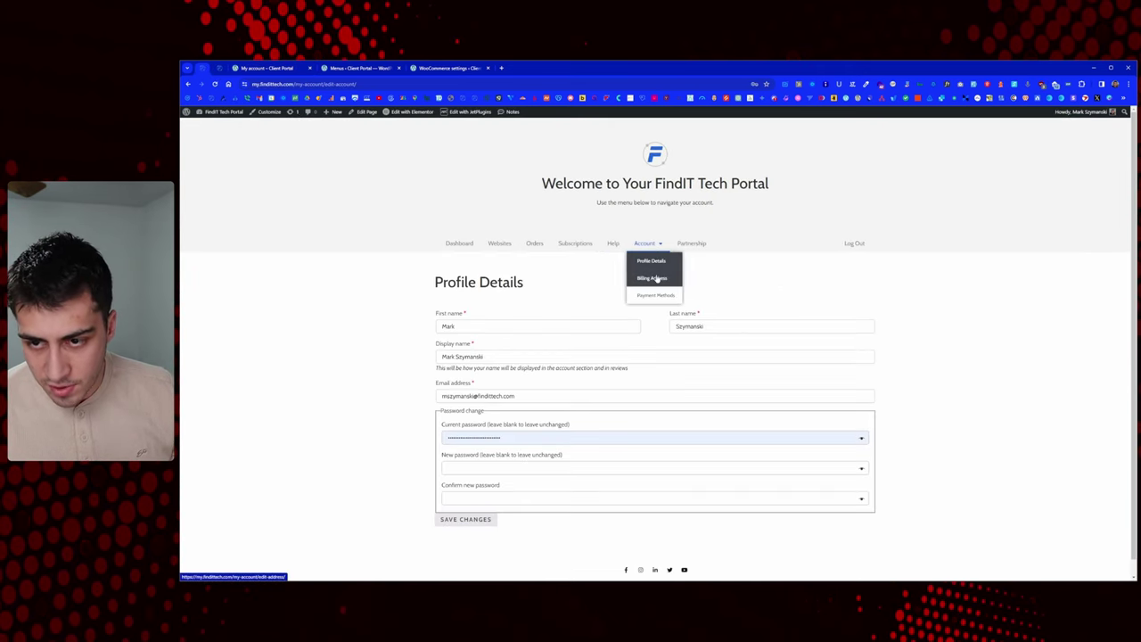
left_click(656, 278)
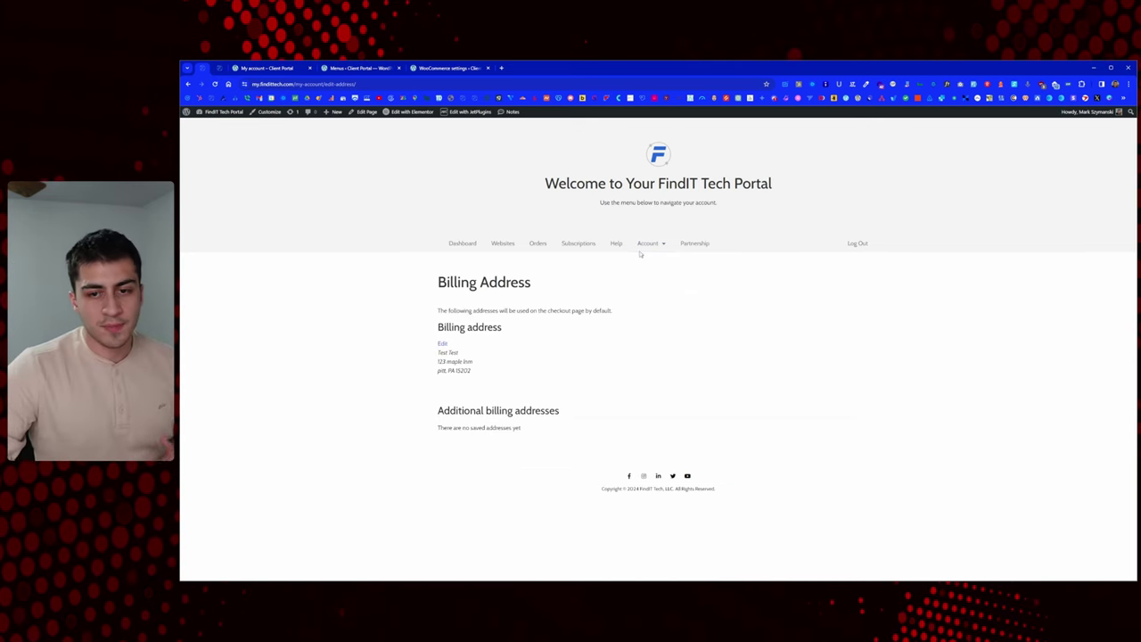
mouse_move(646, 247)
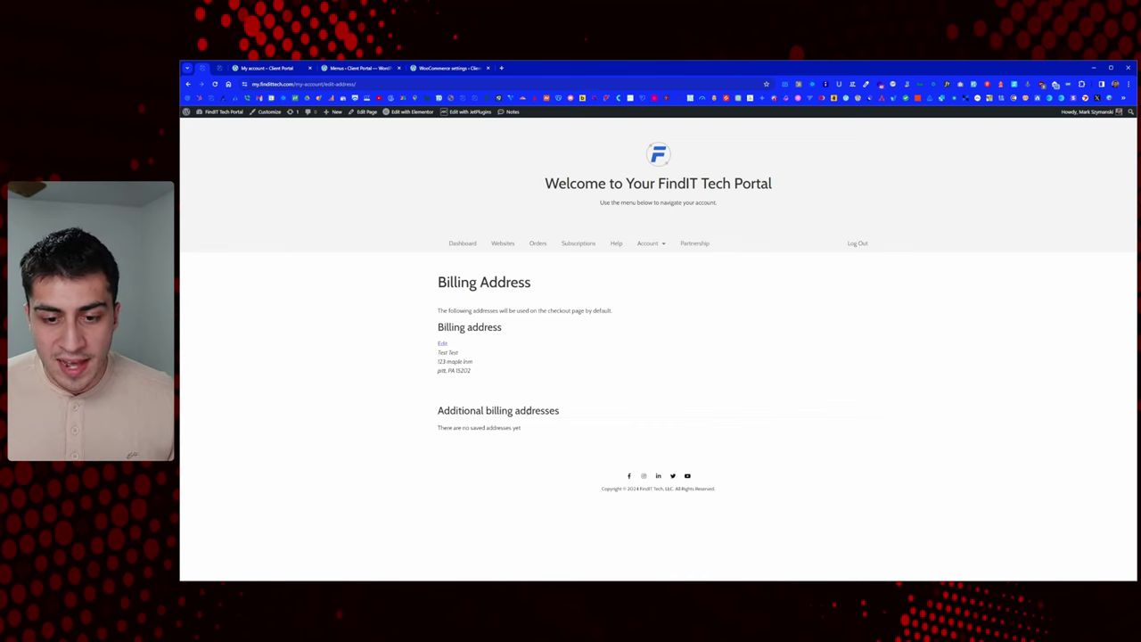
triple_click(638, 416)
left_click(637, 417)
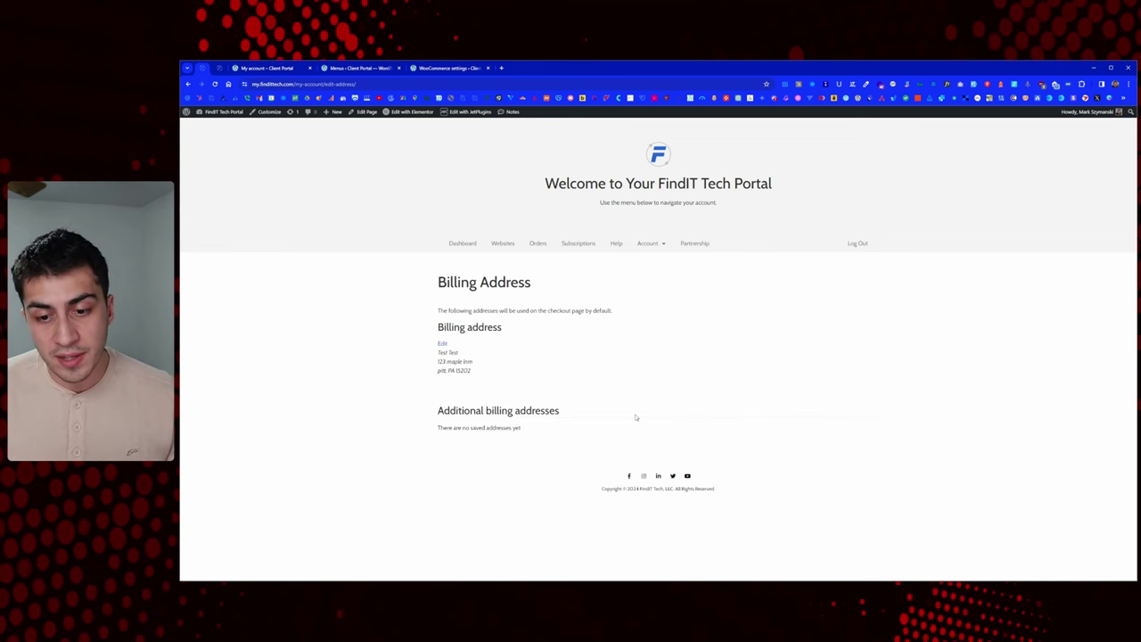
left_click_drag(437, 411, 559, 412)
left_click(559, 412)
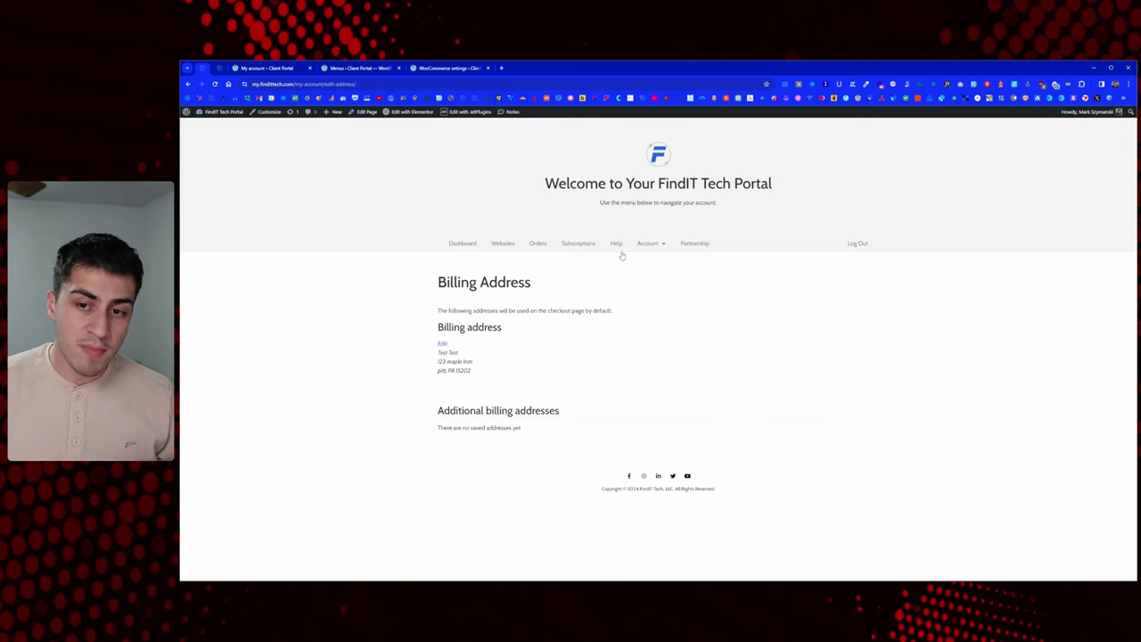
mouse_move(651, 243)
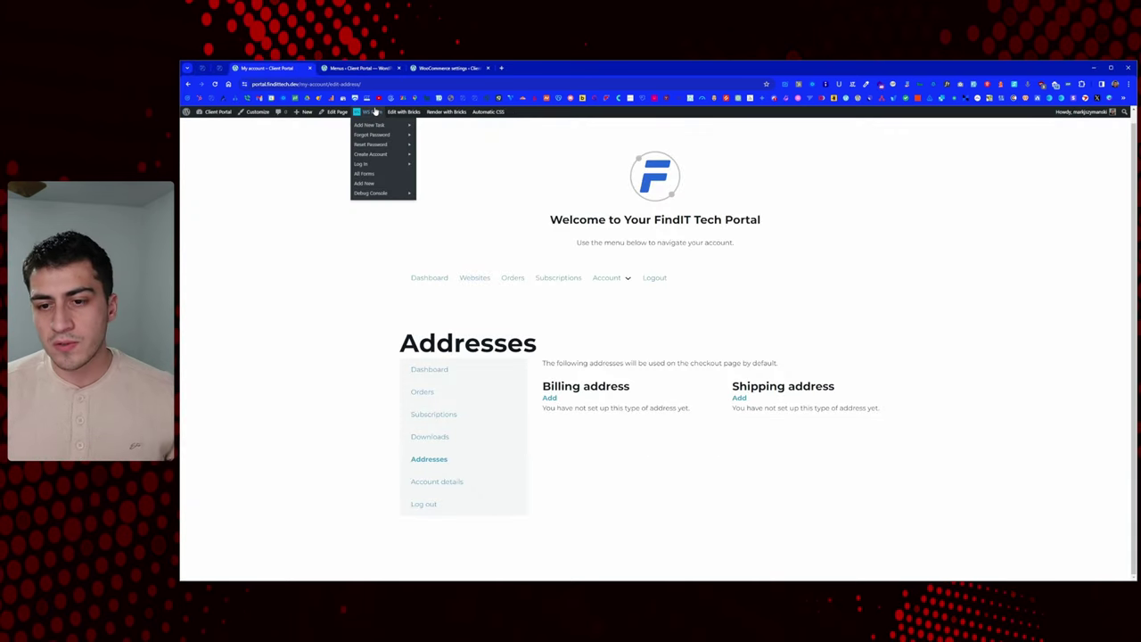
Step: Examine the new portal's Addresses page, including the edit-address part of its URL and the billing and shipping address content
mouse_move(615, 277)
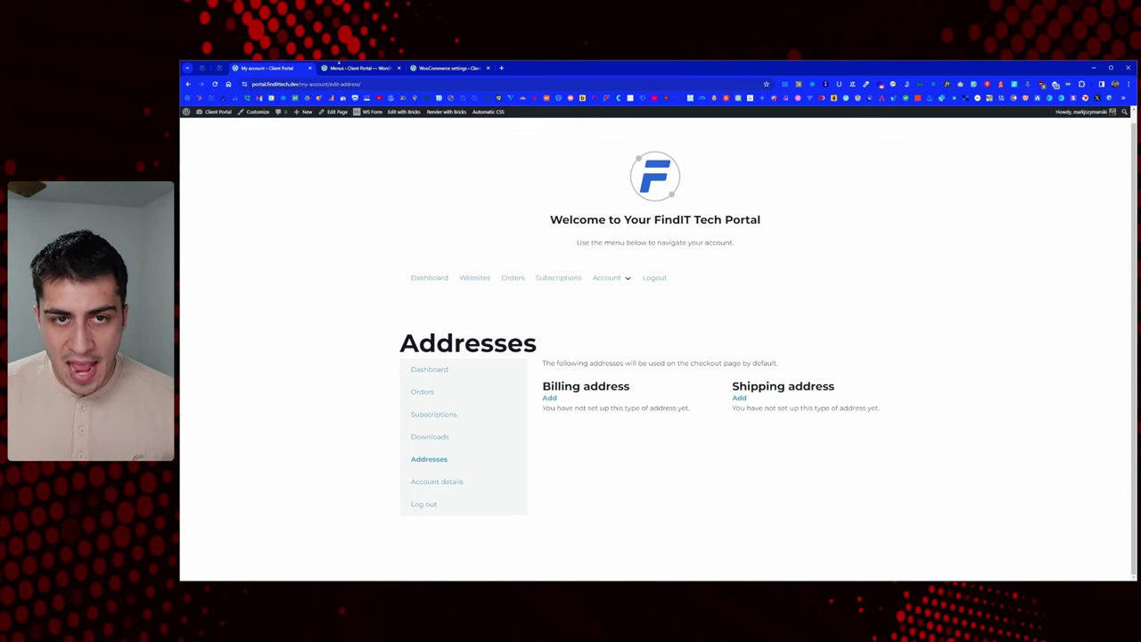
left_click_drag(346, 84, 380, 84)
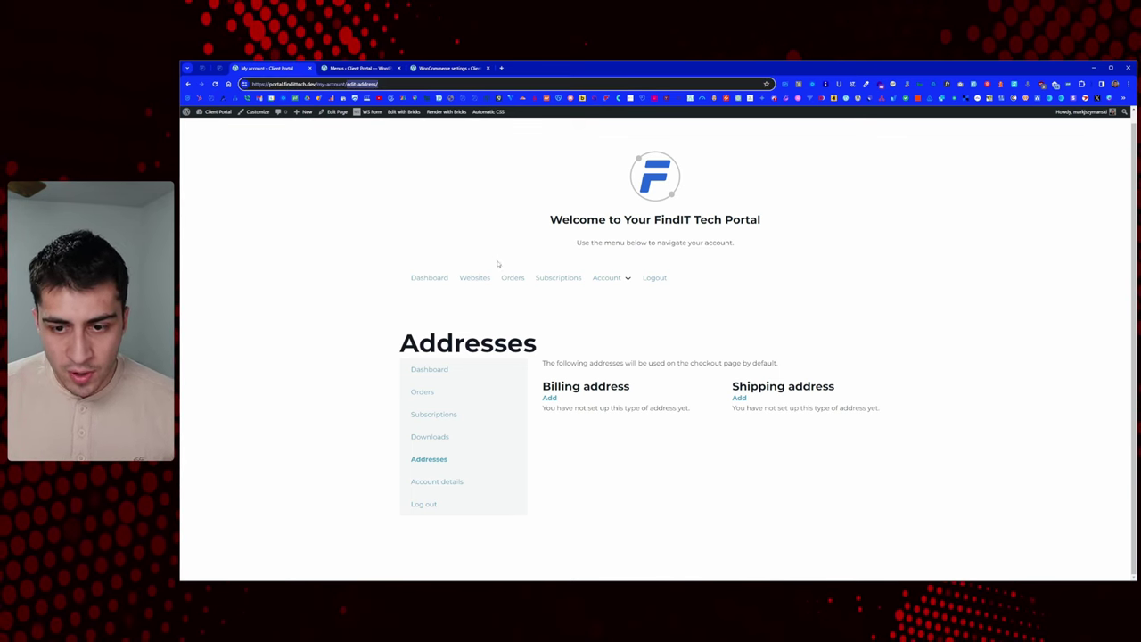
left_click(687, 496)
left_click_drag(541, 362, 900, 422)
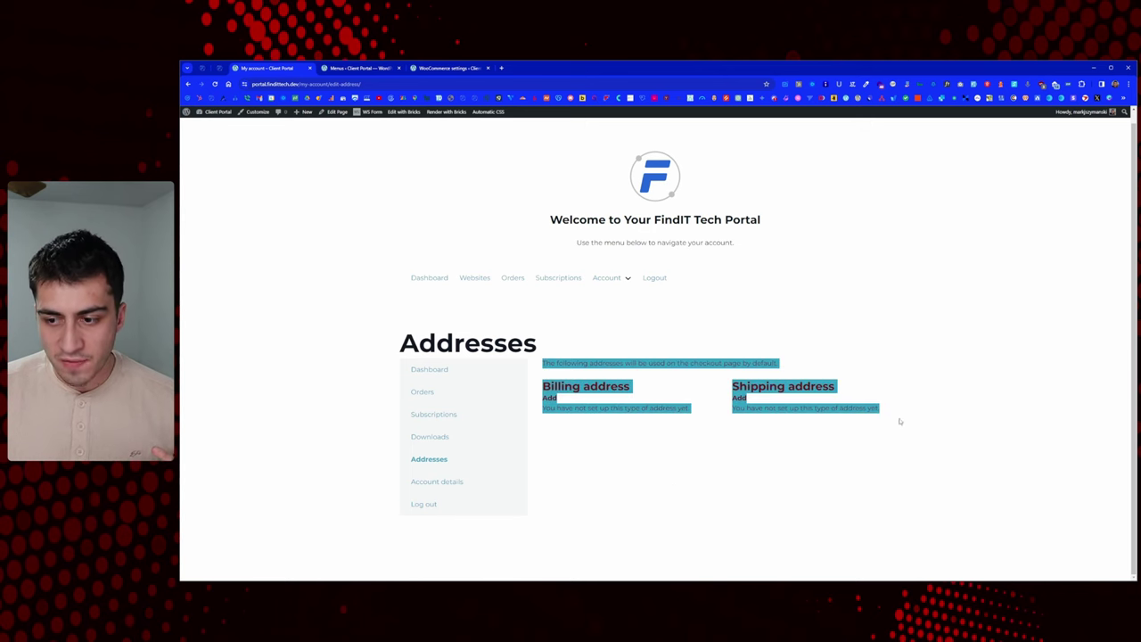
left_click(866, 435)
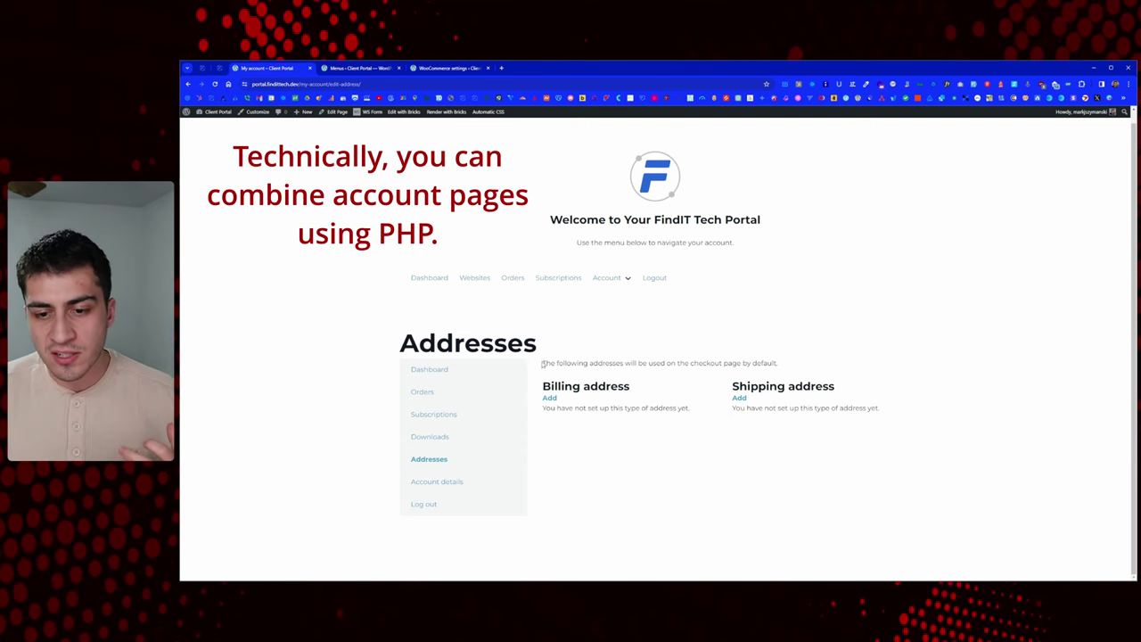
left_click_drag(542, 364, 894, 406)
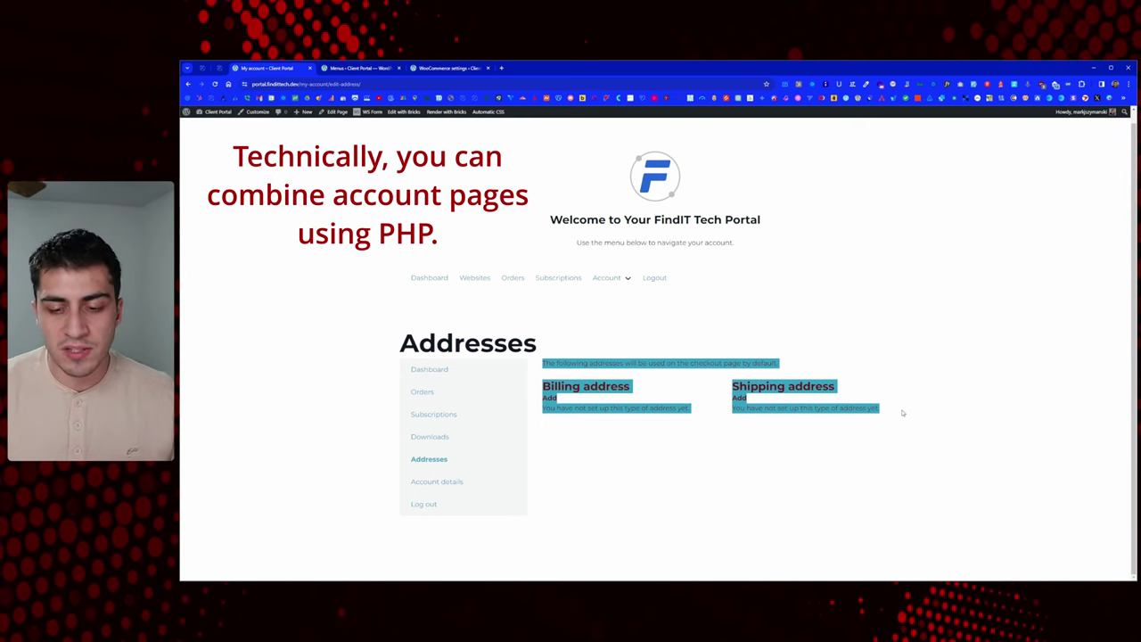
left_click(661, 381)
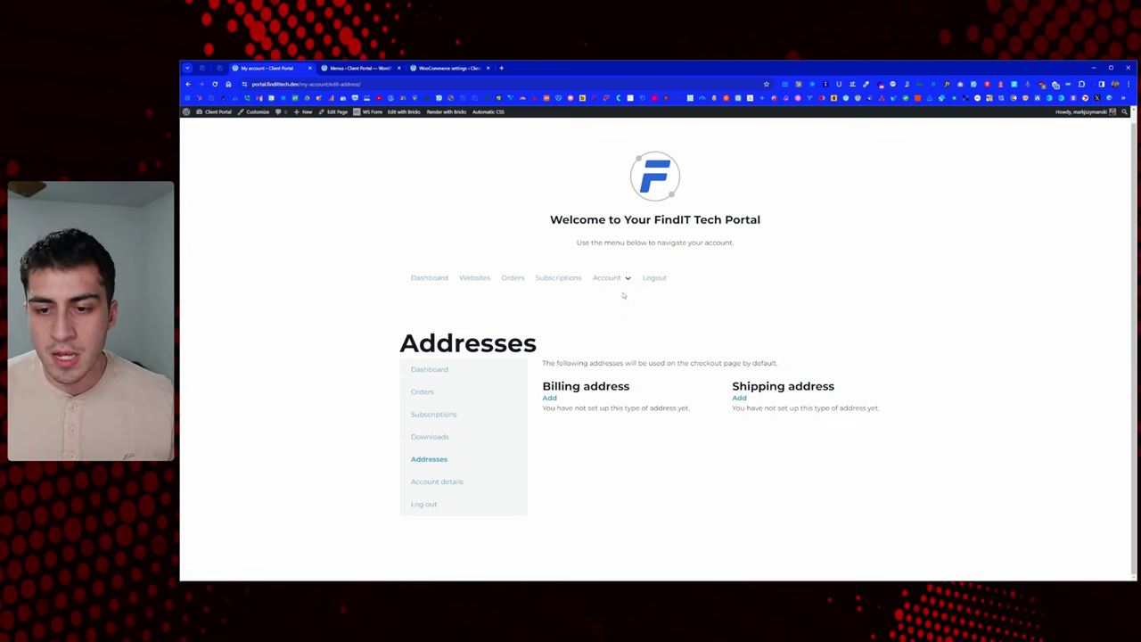
Step: Rename the Account details sub-item's navigation label to "Profile Details" in the new portal's menu
left_click(355, 68)
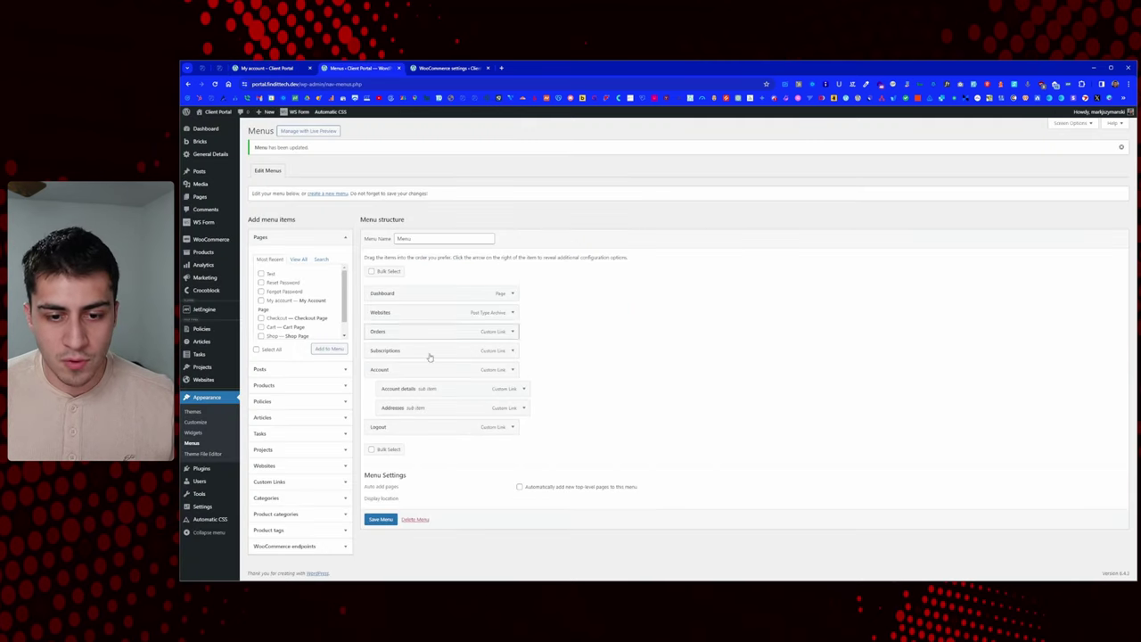
left_click(524, 390)
left_click_drag(433, 436, 378, 438)
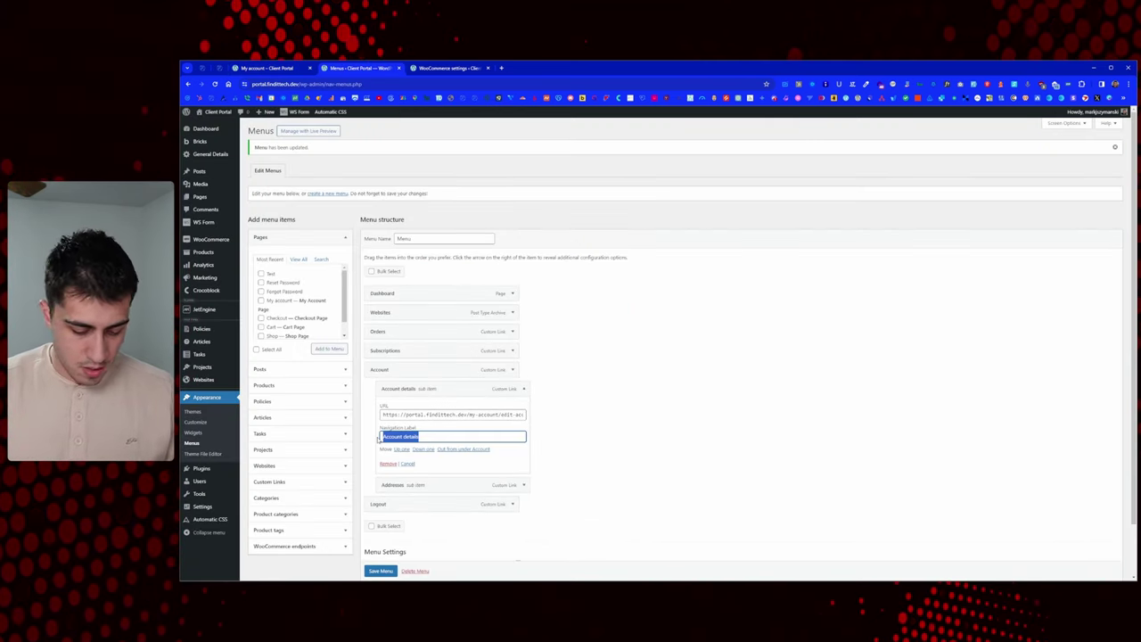
key("End")
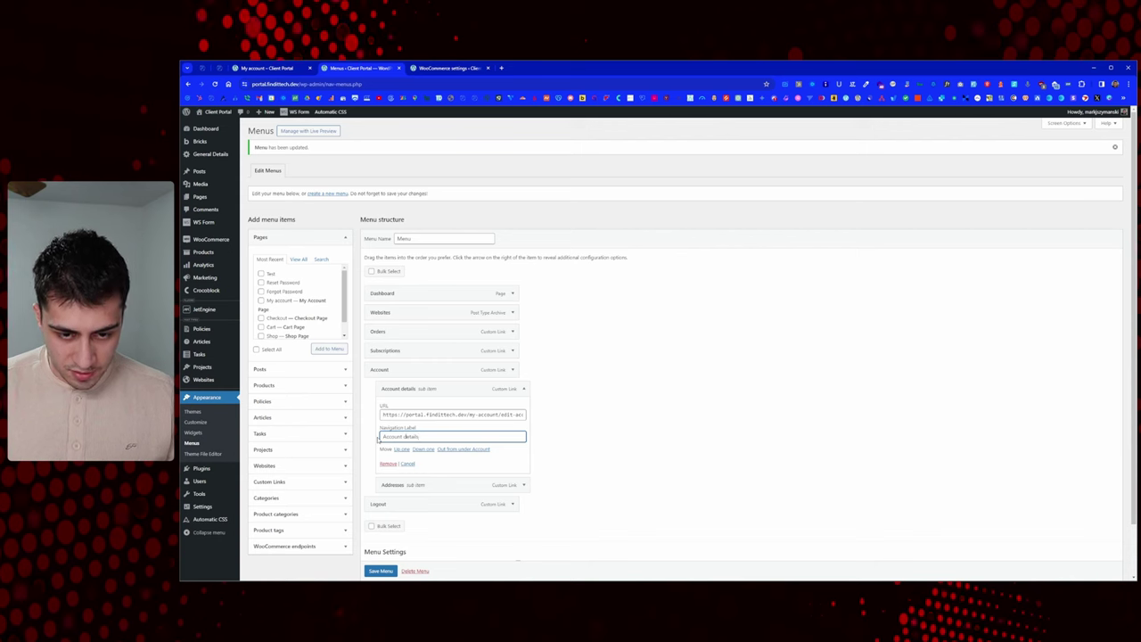
left_click_drag(378, 437, 408, 437)
type("Profile")
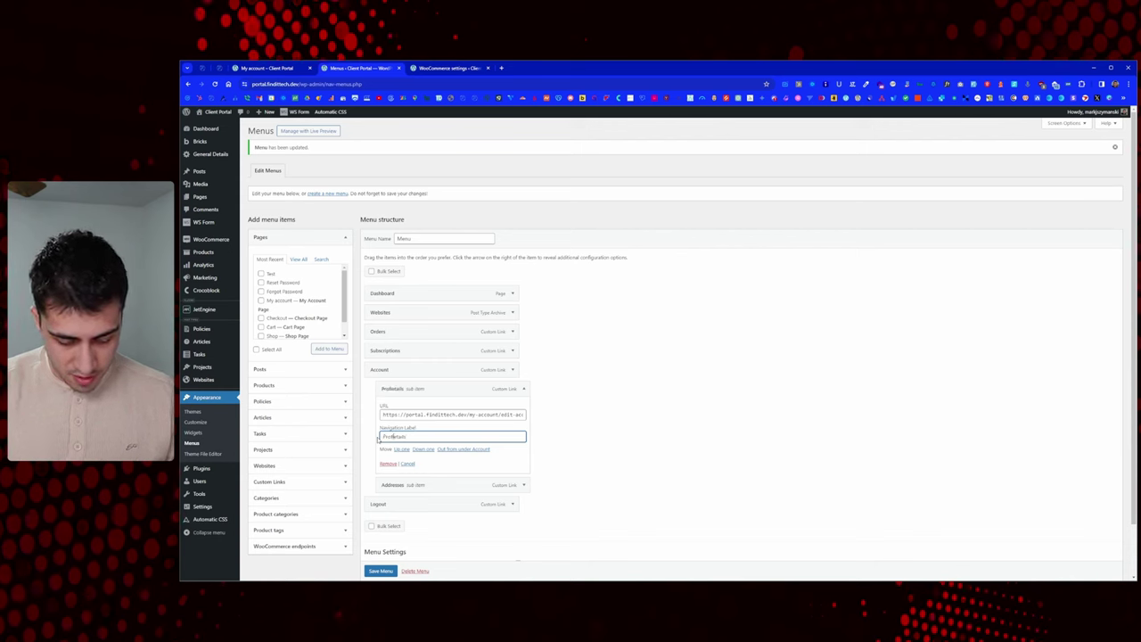
type(" De")
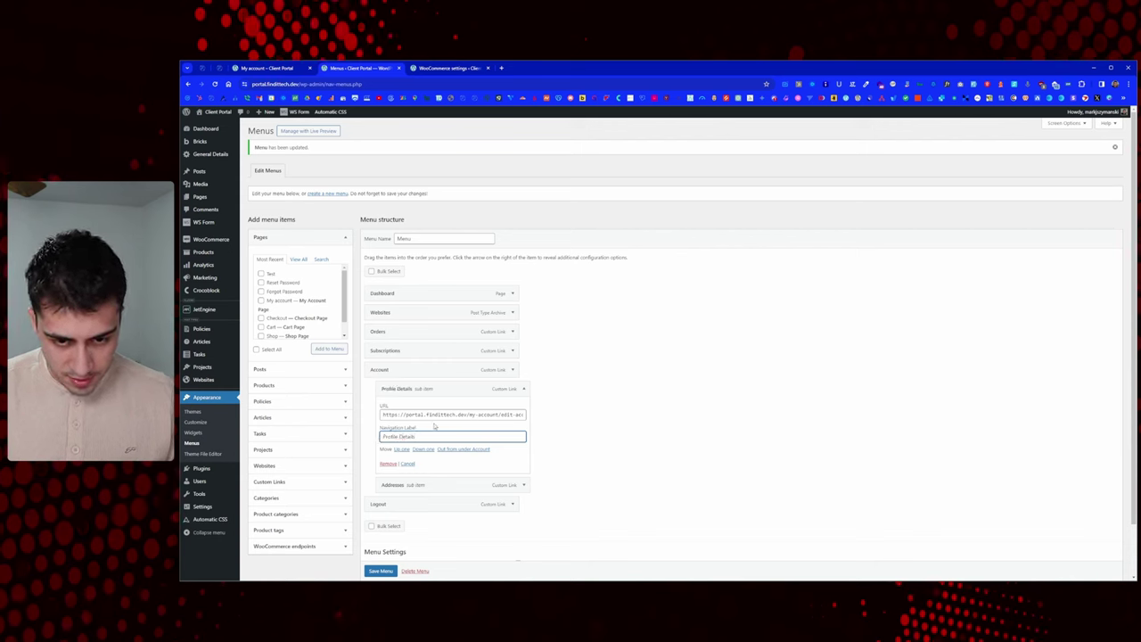
left_click(523, 396)
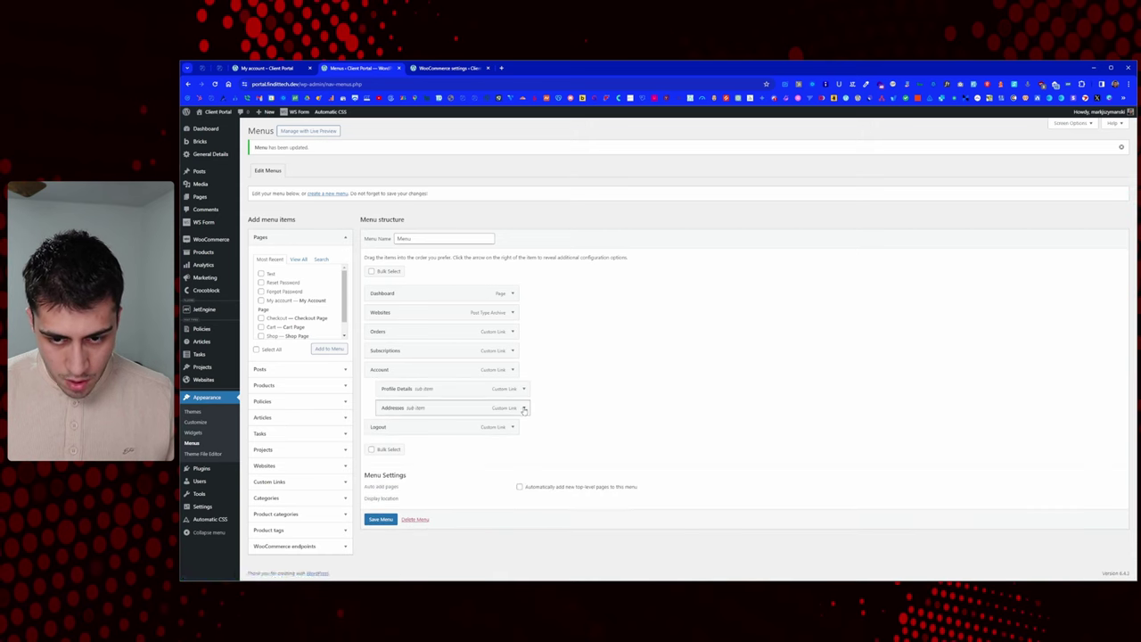
Step: Rename the Addresses sub-item's navigation label to "Billing Address"
left_click(524, 407)
left_click_drag(412, 456, 358, 458)
type("Billing Adresses")
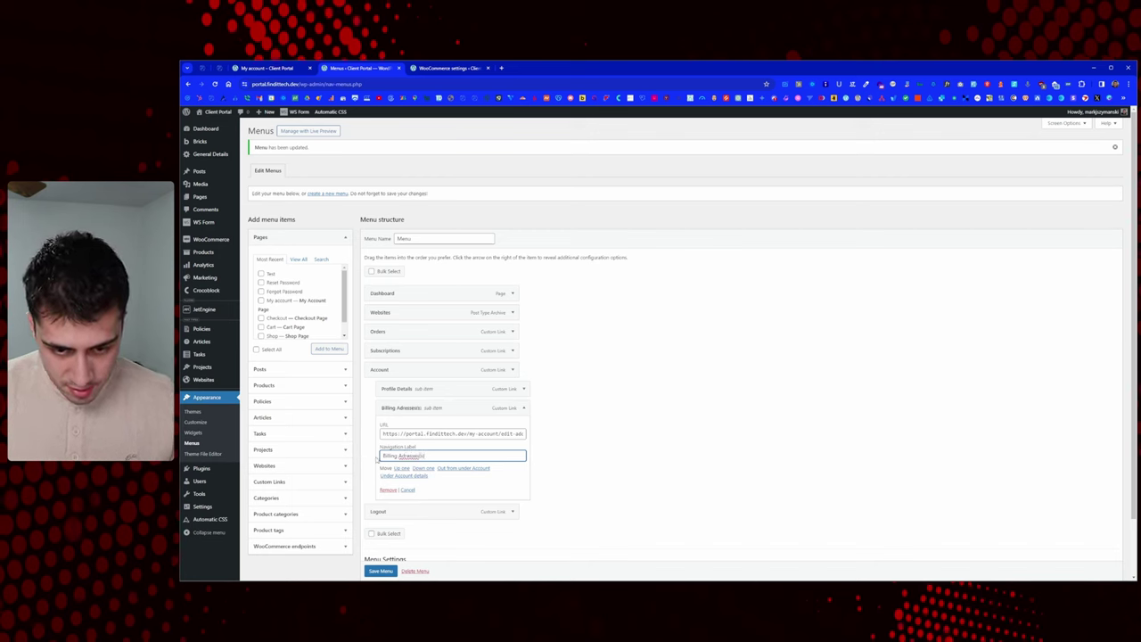
key("BackSpace")
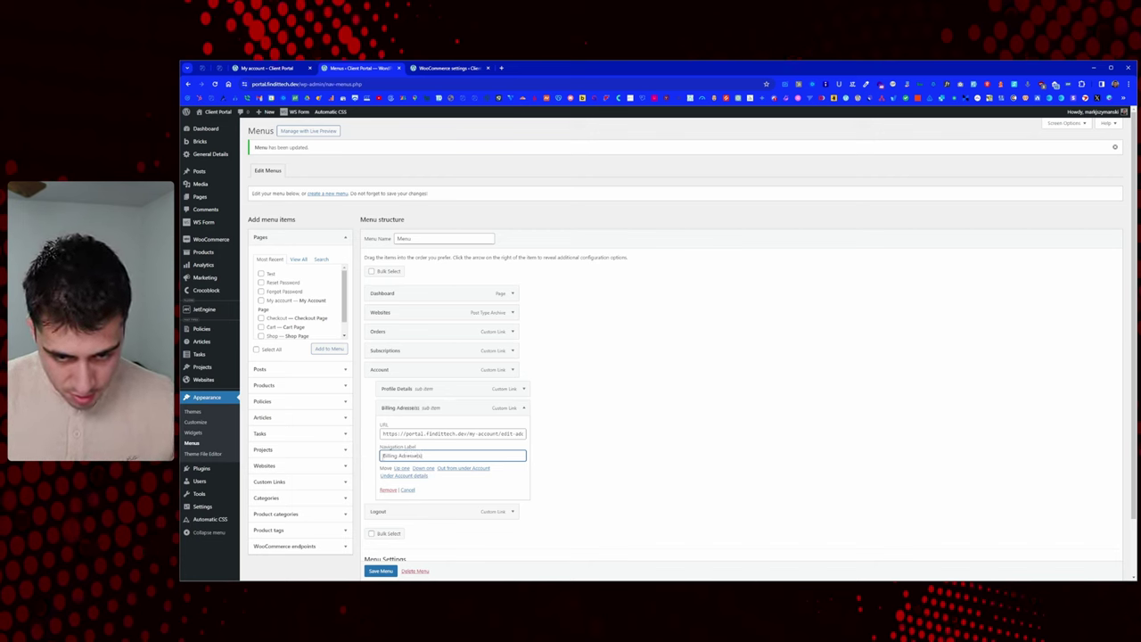
key("BackSpace")
key("BackSpace")
key("BackSpace")
type("d")
left_click(608, 453)
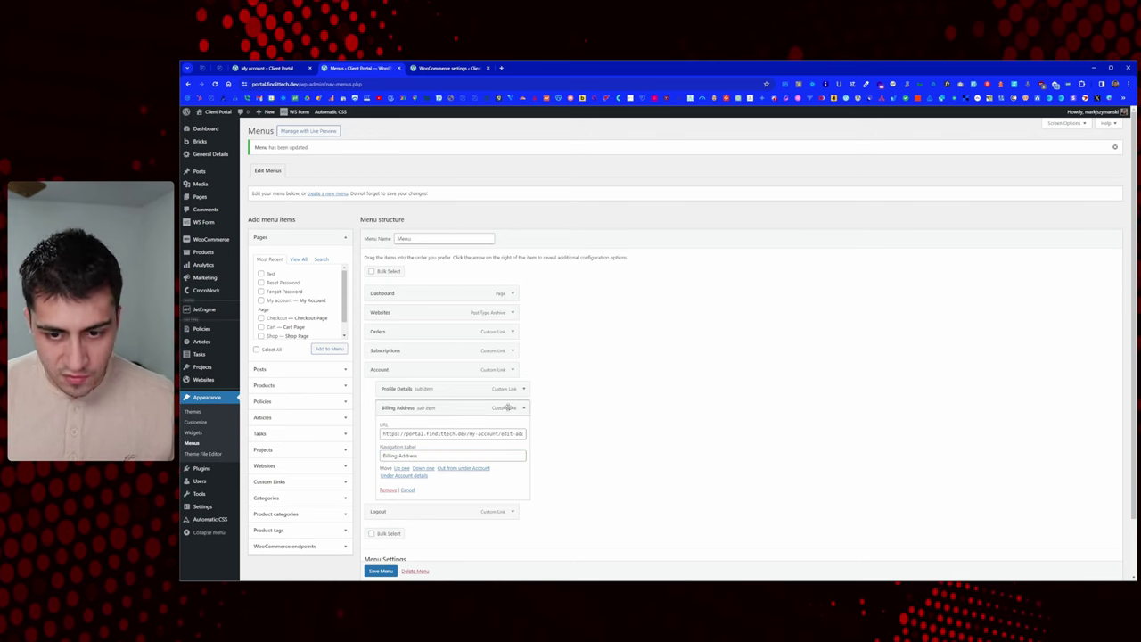
Step: Collapse the Billing Address sub-item's settings and save the menu
left_click(524, 408)
left_click(381, 519)
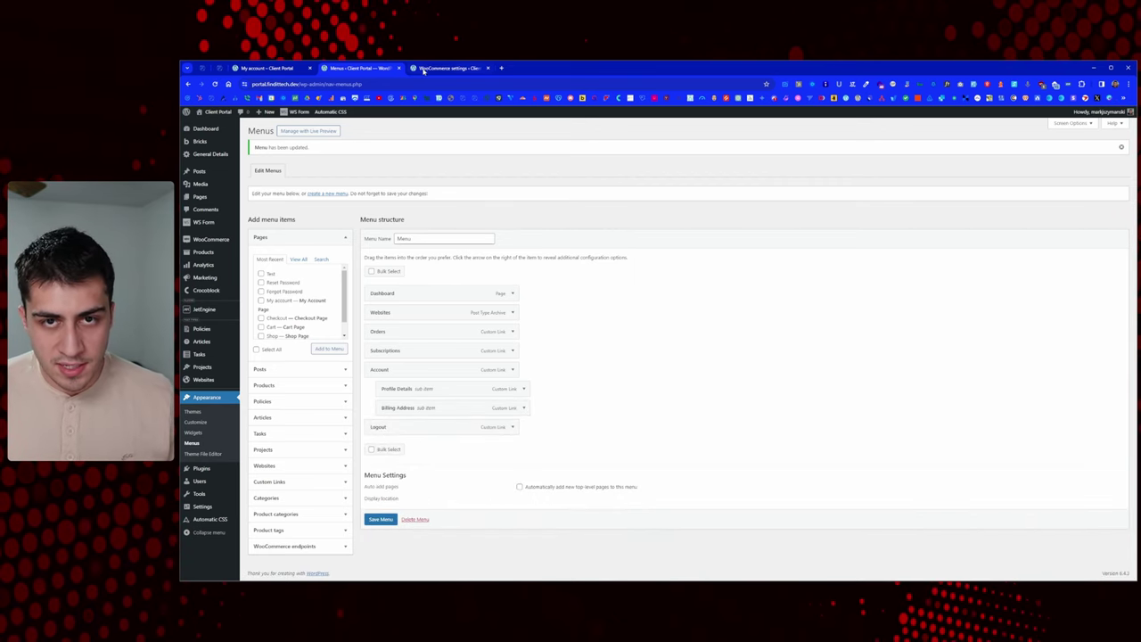
Step: Open the new portal's my-account/payment-methods page and examine its content
left_click(273, 70)
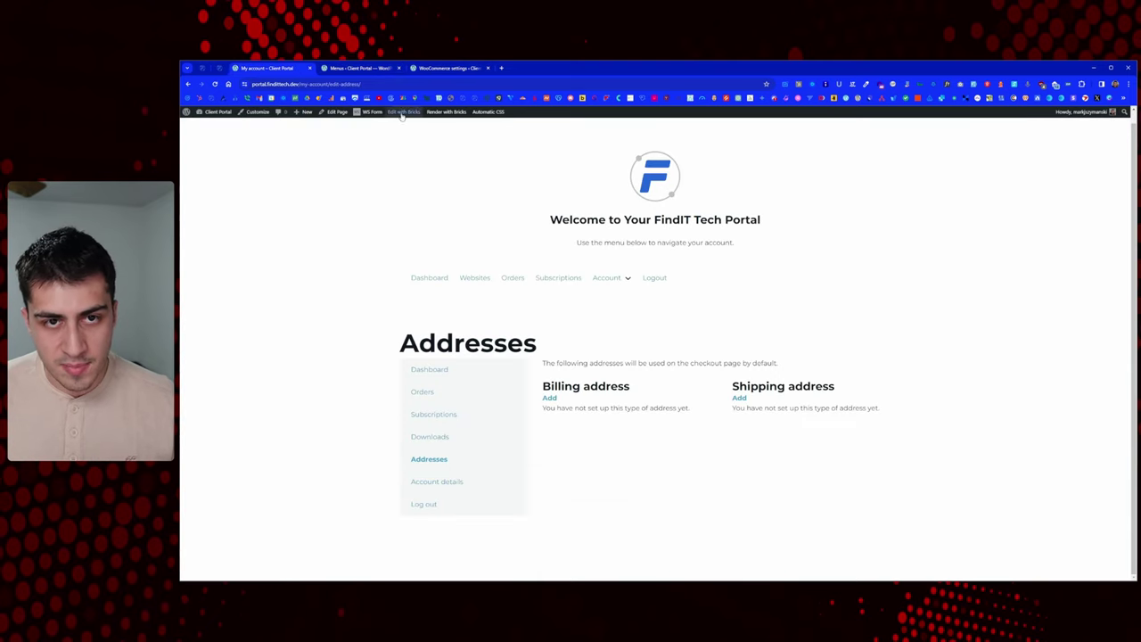
left_click(336, 85)
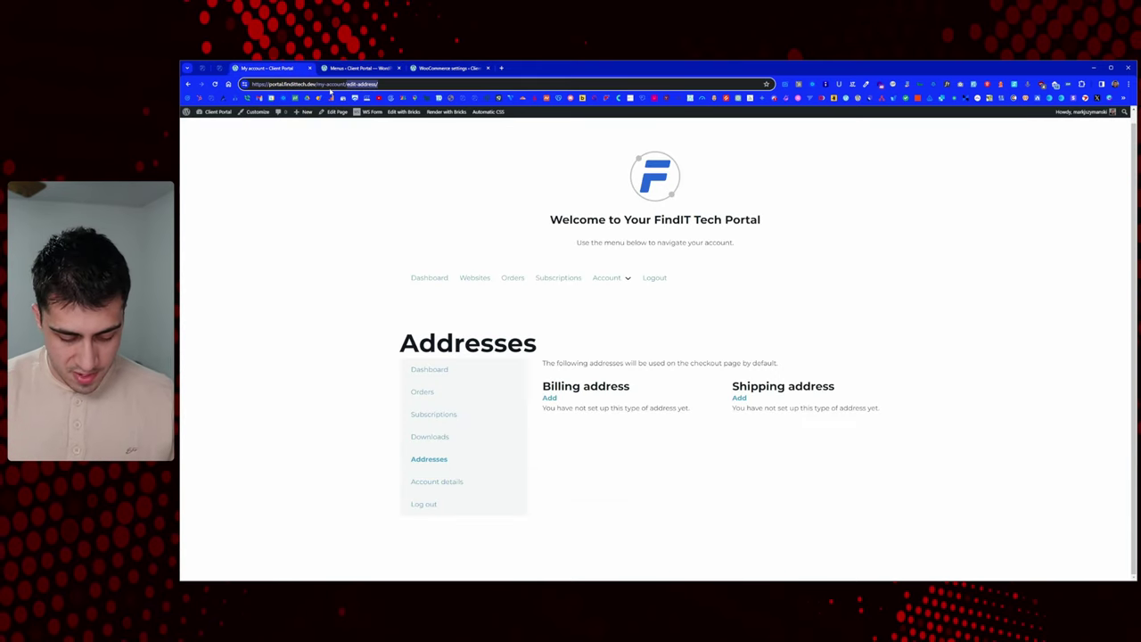
type("payment-methods")
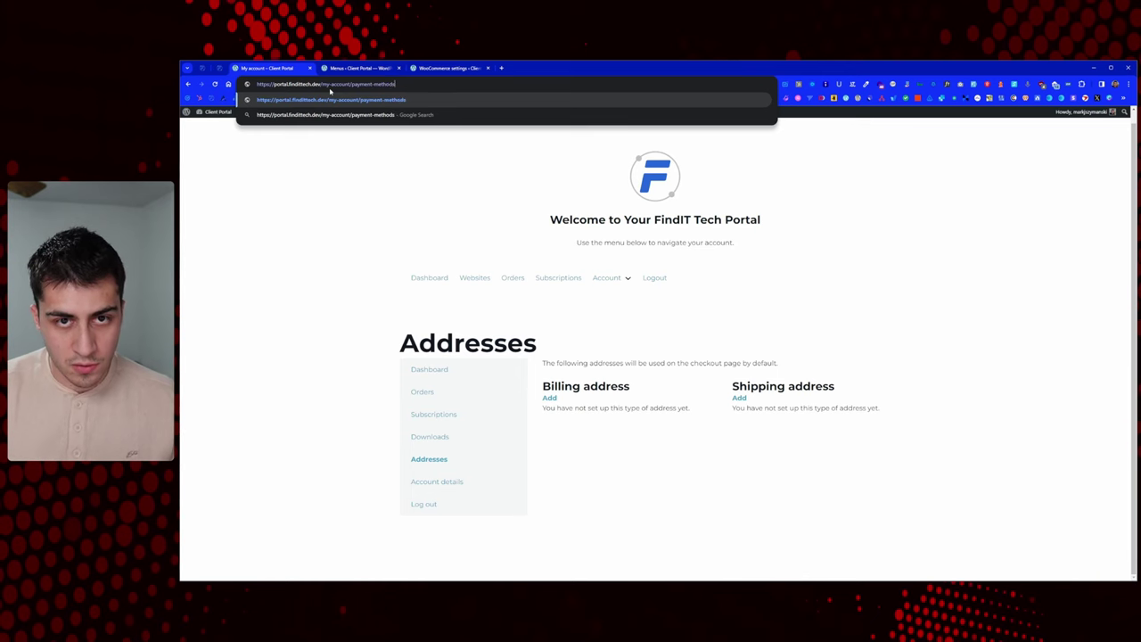
key("Return")
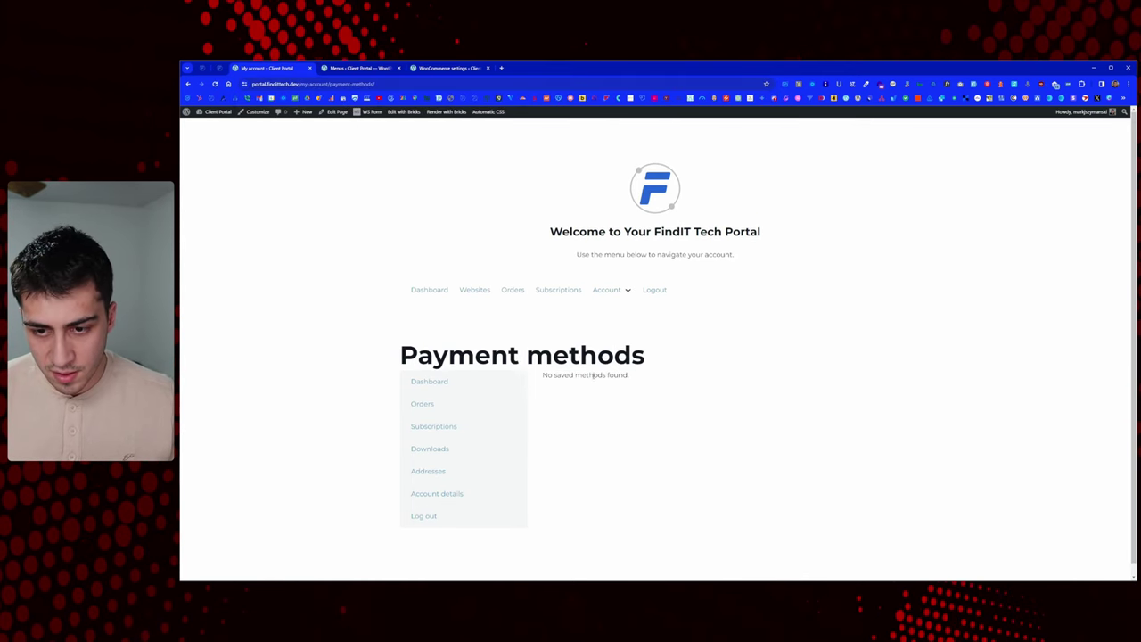
left_click_drag(563, 375, 628, 376)
left_click(629, 375)
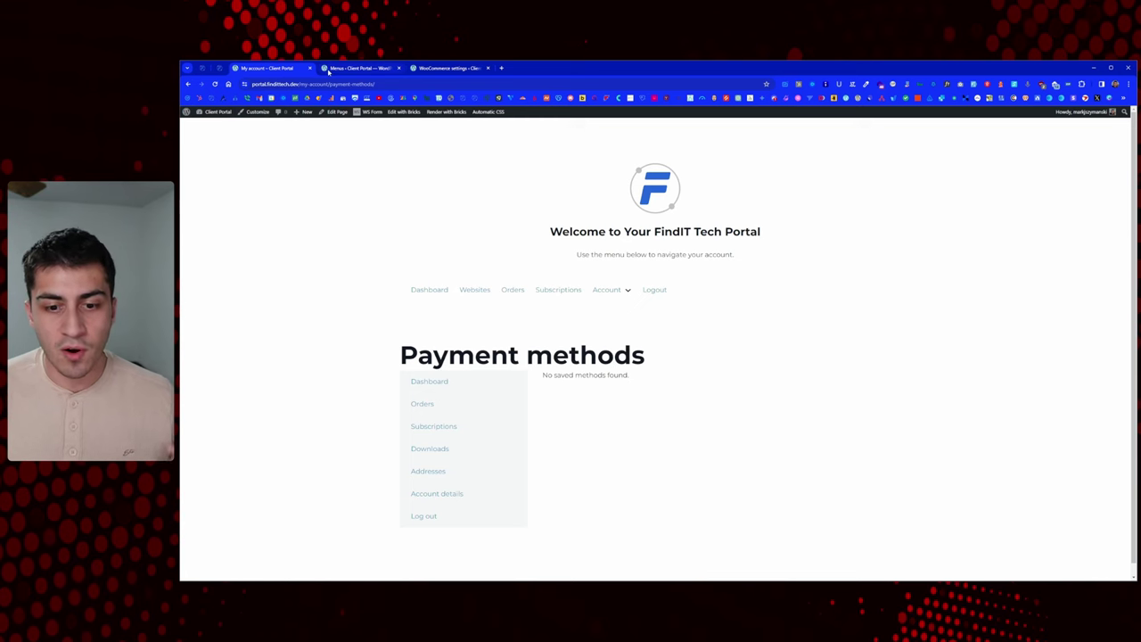
Step: Copy the payment methods page's URL and add it to the portal menu as a custom link labelled "Payment Methods"
left_click(388, 77)
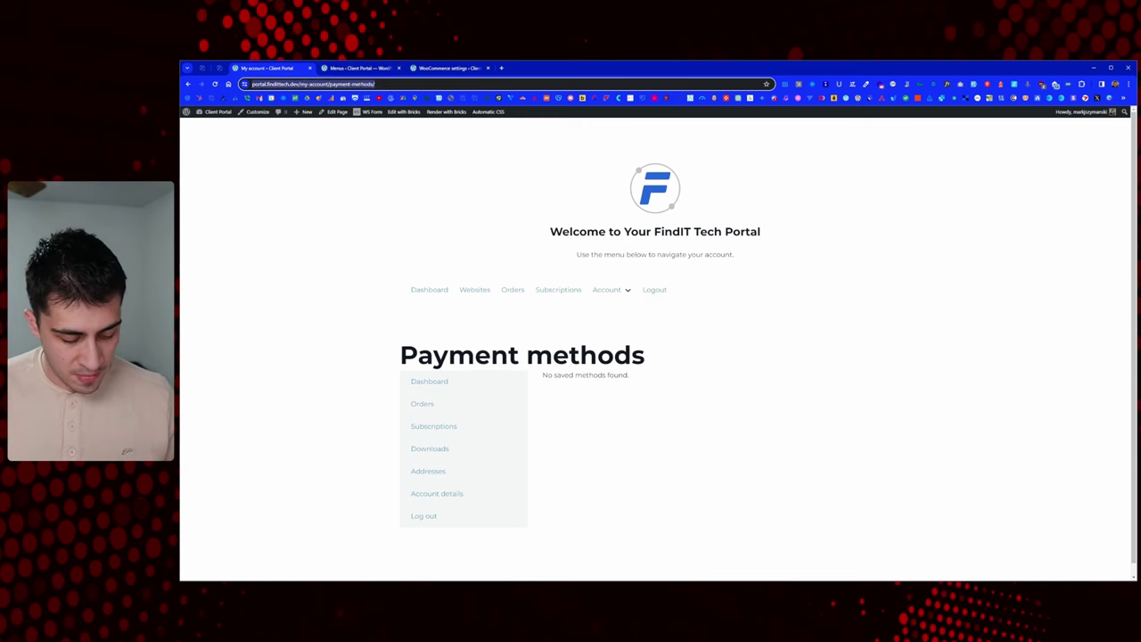
left_click(387, 71)
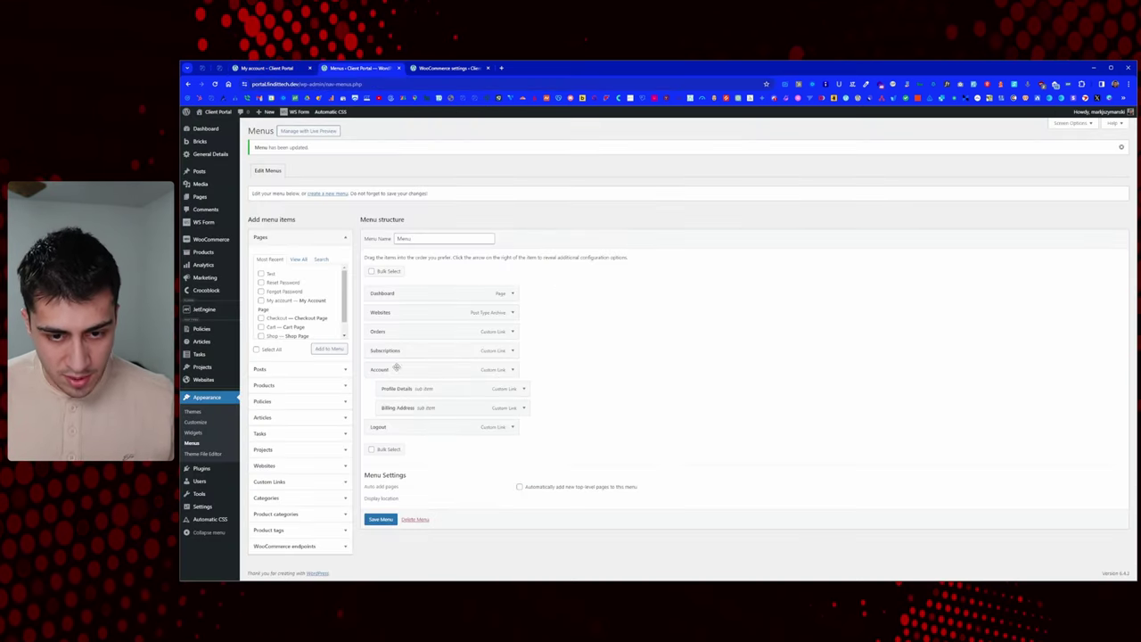
left_click(319, 481)
left_click(316, 406)
key("ctrl+v")
key("shift+Tab")
key("ctrl+v")
key("Tab")
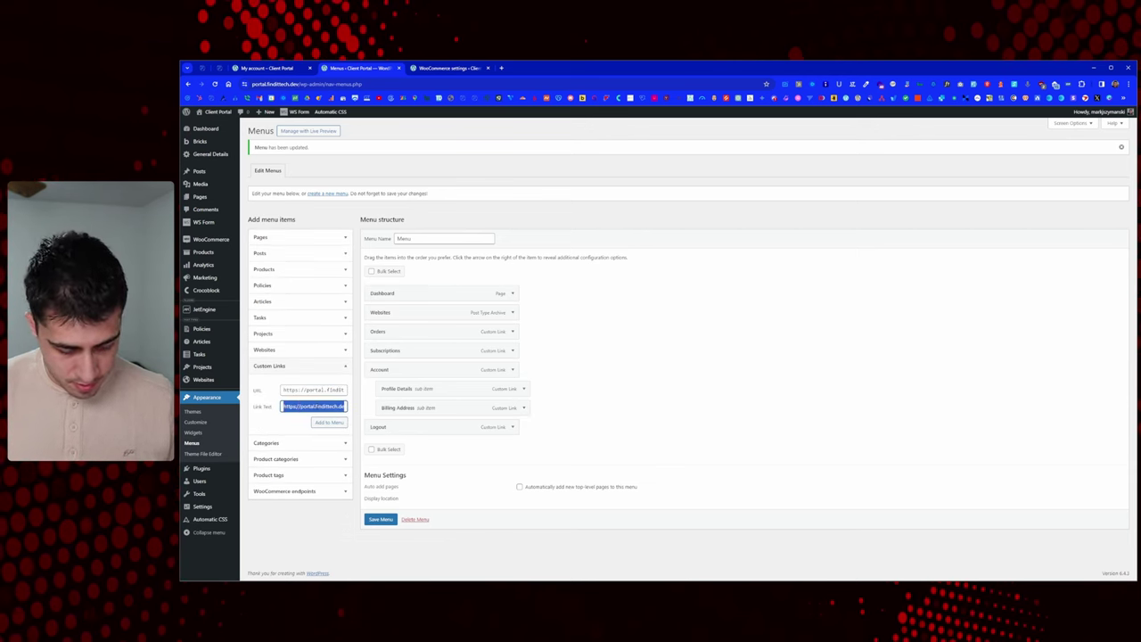
type("Poyment Methods")
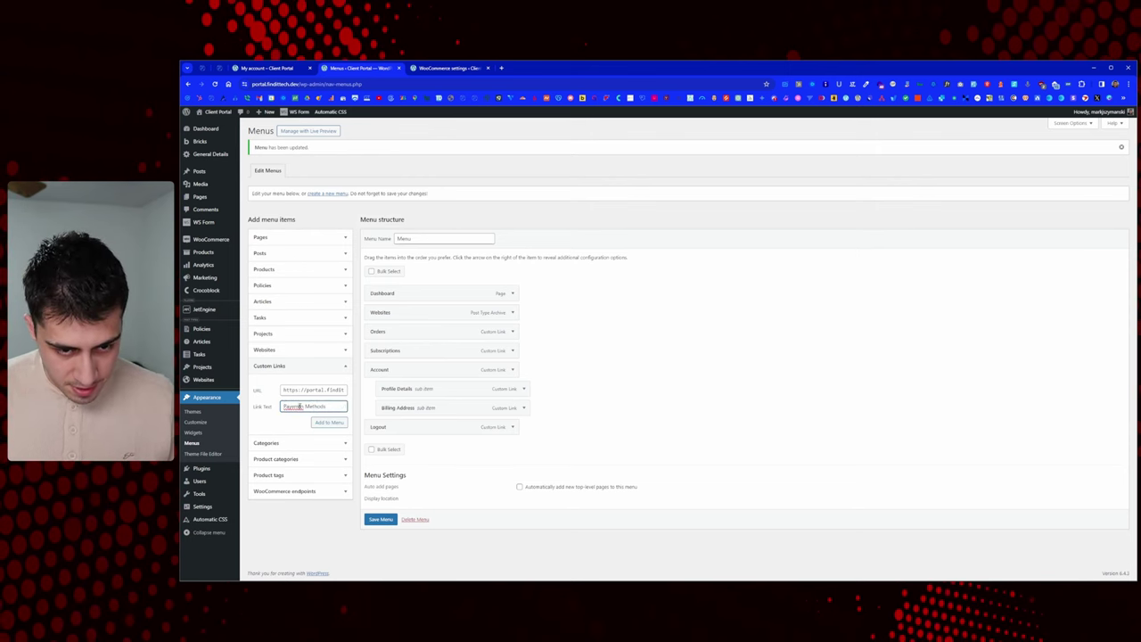
right_click(295, 407)
left_click(350, 434)
left_click(329, 422)
Step: Nest the Payment Methods item under Account, below Billing Address, and save the menu
left_click_drag(398, 446, 420, 426)
left_click(381, 538)
Step: Check the Profile Details, Billing Address and Payment Methods links in the portal's Account menu, and open Account details from the account navigation
left_click(450, 68)
left_click(267, 67)
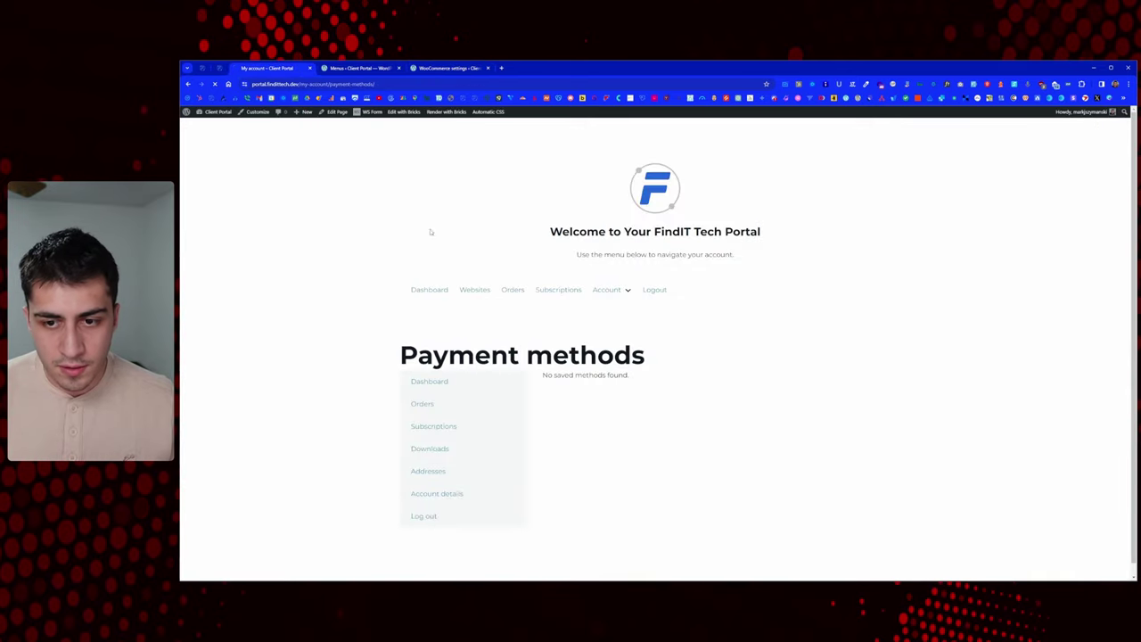
mouse_move(610, 291)
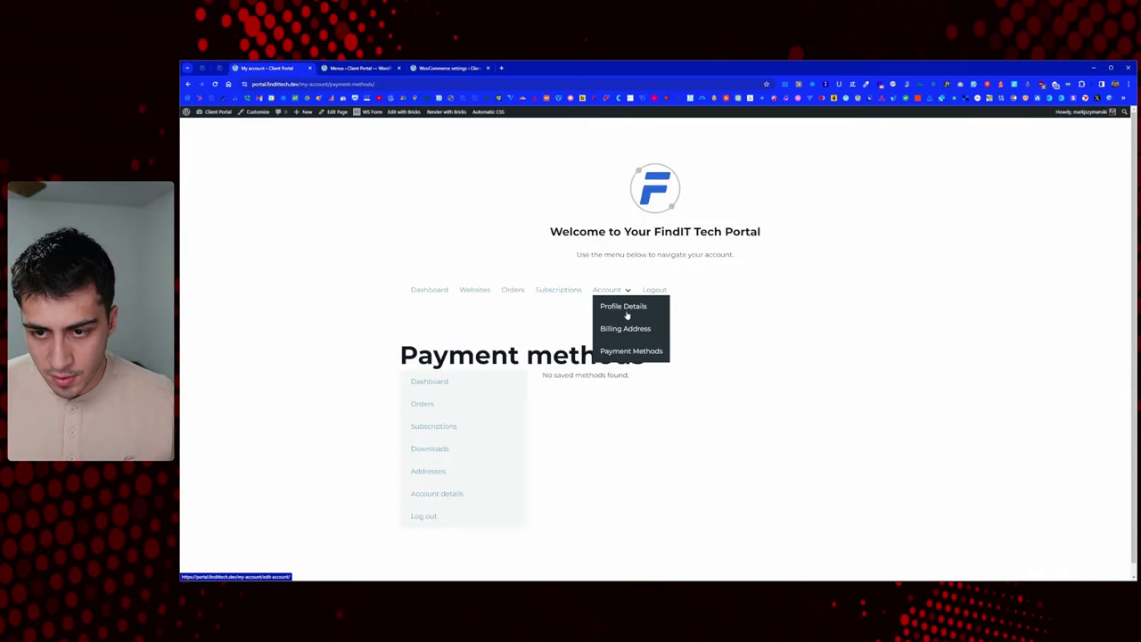
left_click(612, 292)
scroll(613, 292, "down", 1)
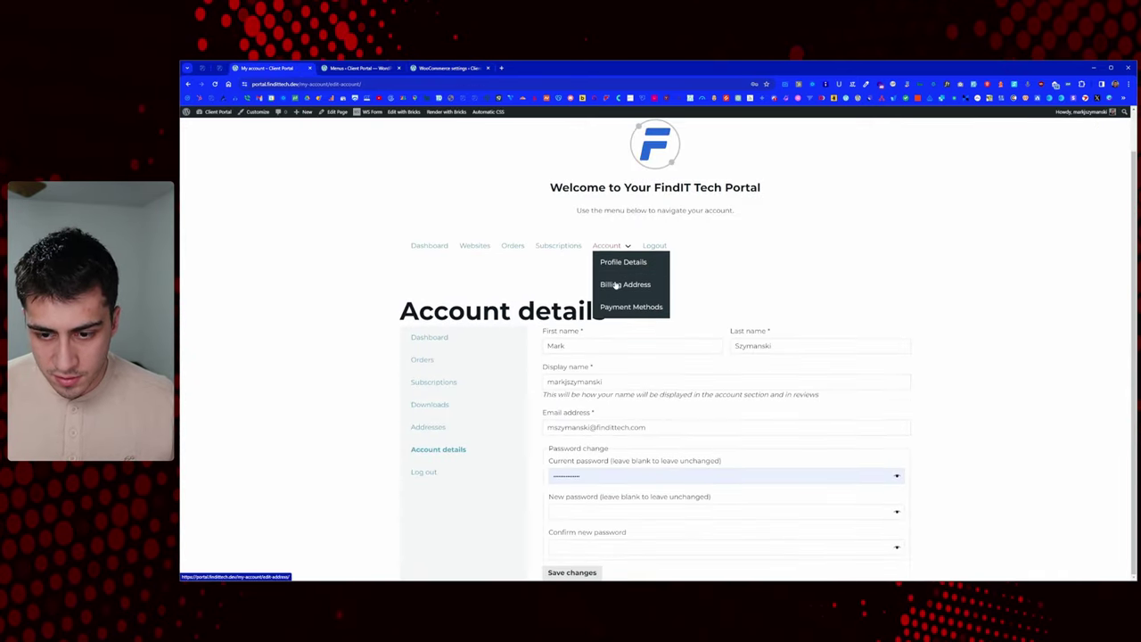
left_click(624, 284)
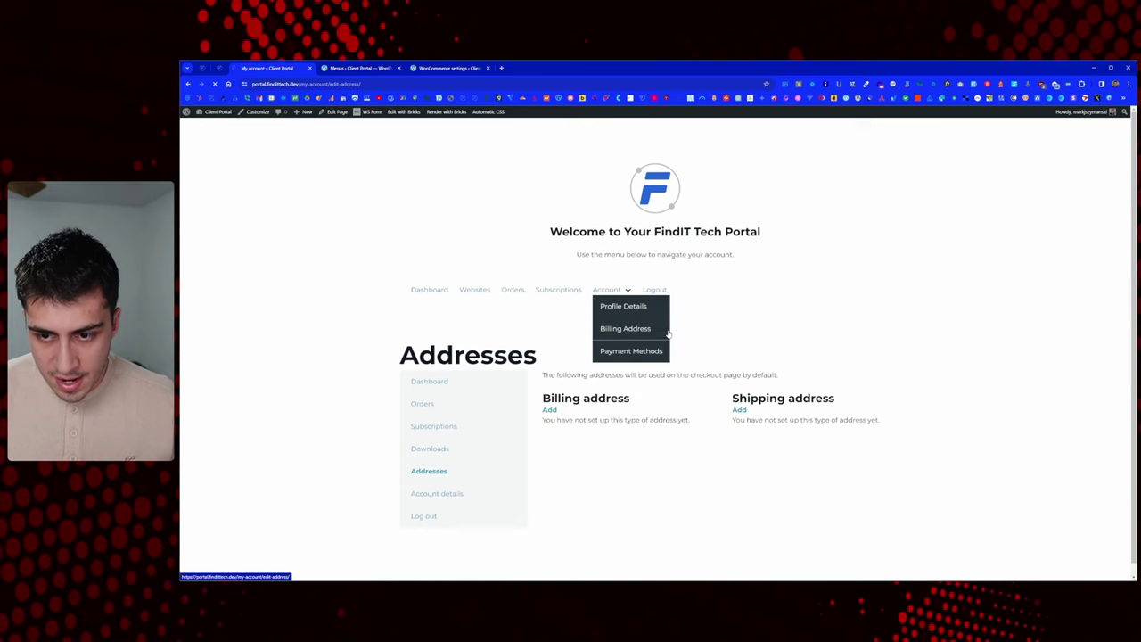
left_click(623, 351)
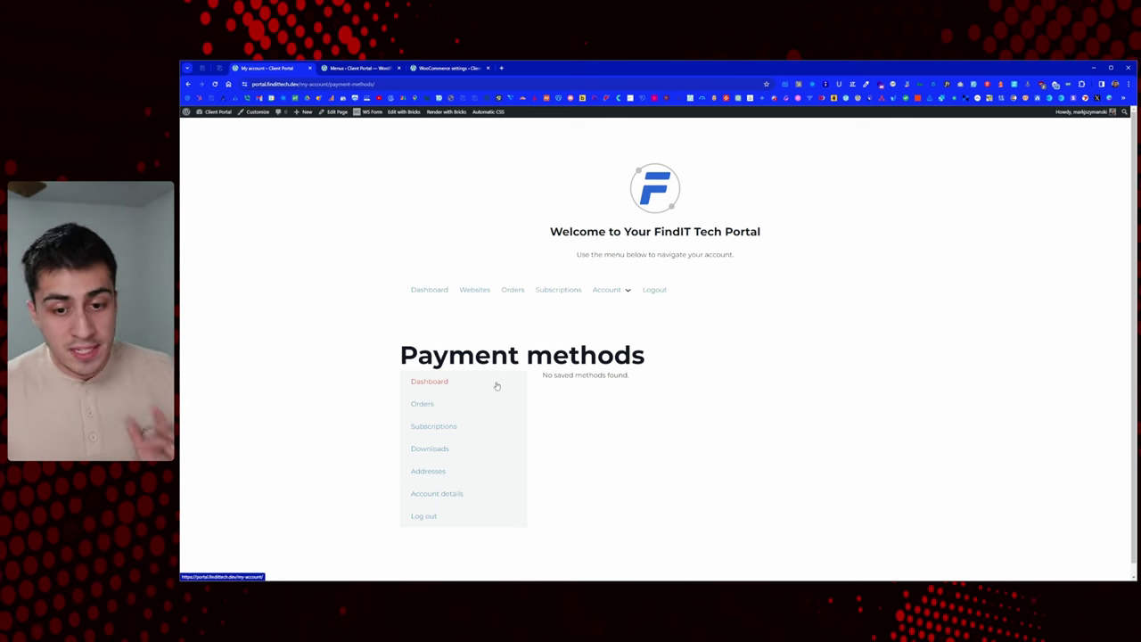
left_click(444, 495)
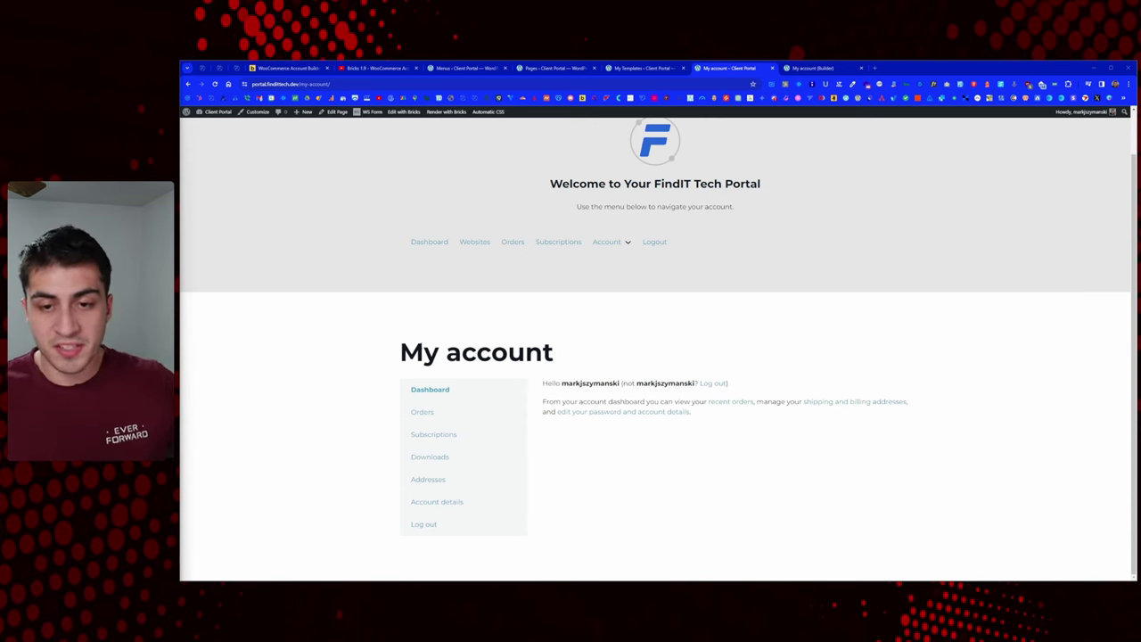
Step: Review the Bricks Academy WooCommerce Account Builder article, including its account template types table, and the Bricks 1.9 video on the same topic
scroll(429, 342, "up", 1)
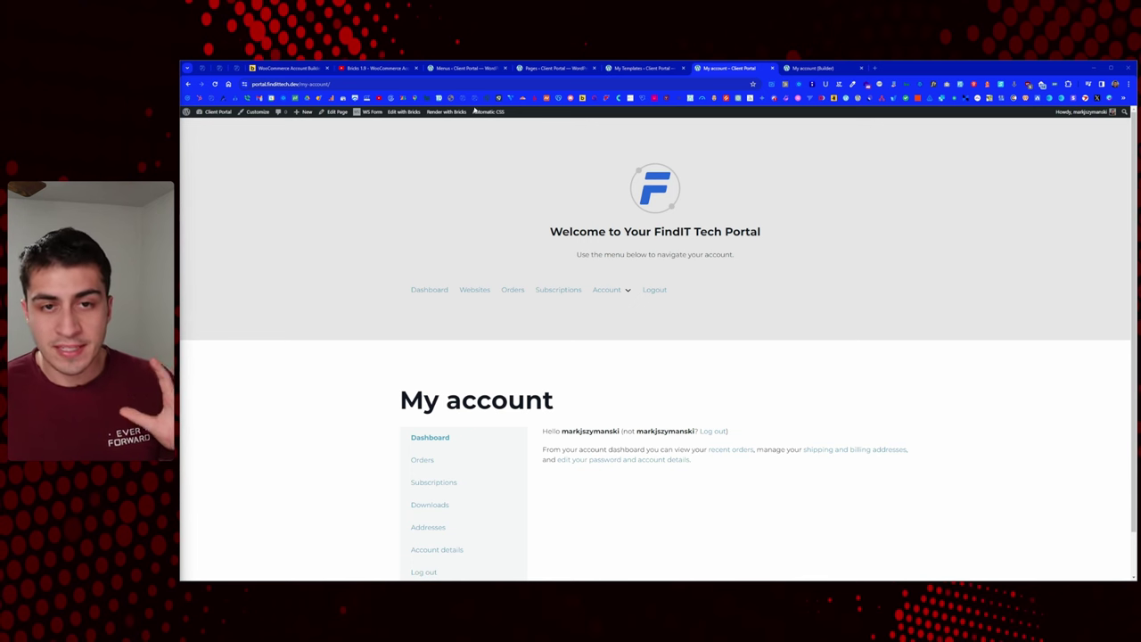
left_click(284, 68)
scroll(425, 202, "up", 10)
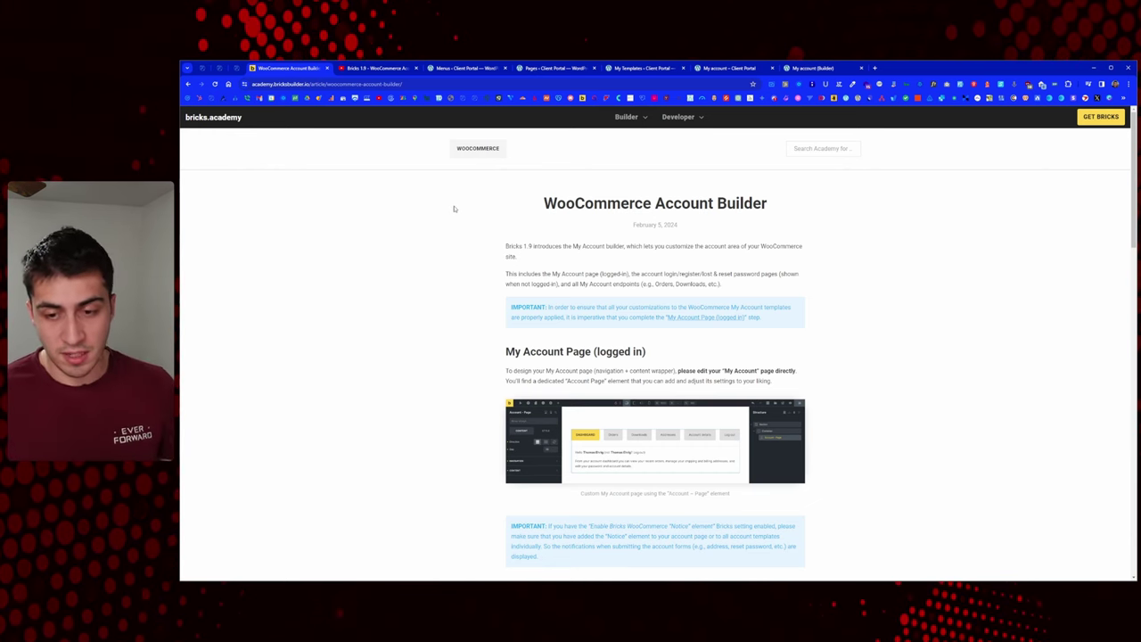
scroll(553, 286, "down", 3)
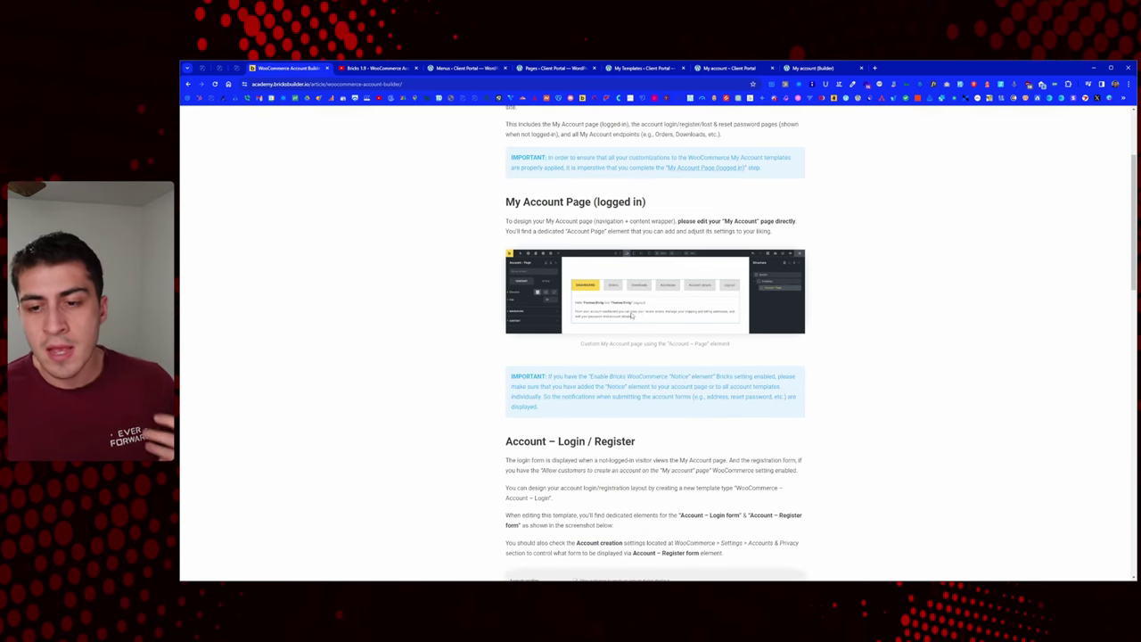
scroll(638, 307, "down", 5)
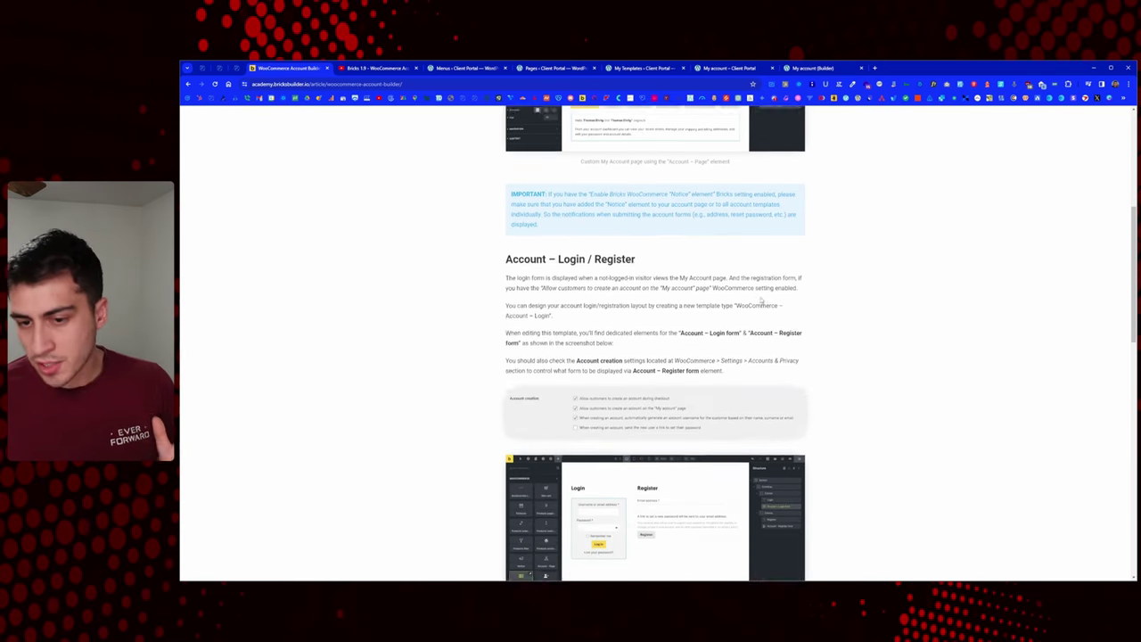
scroll(698, 305, "down", 2)
scroll(698, 305, "down", 6)
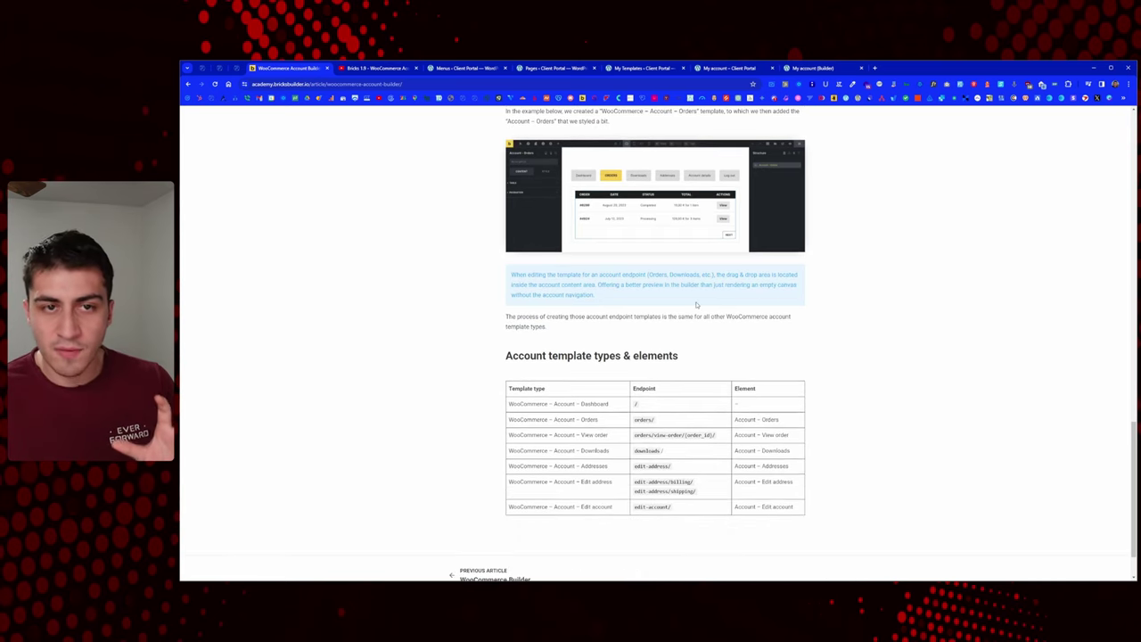
scroll(696, 305, "up", 13)
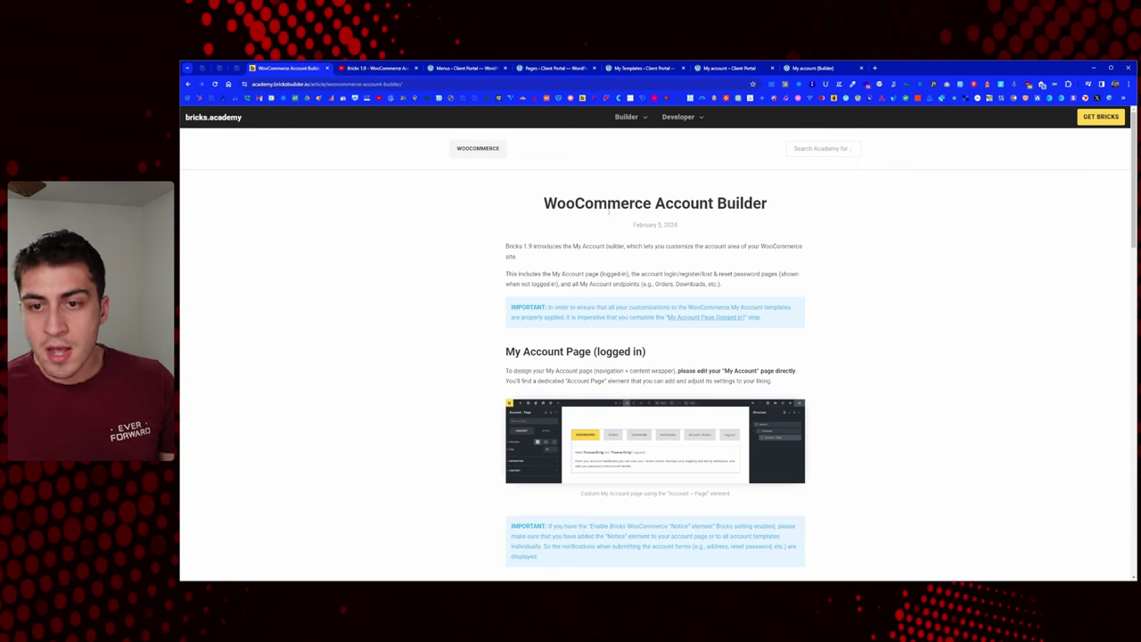
key("ctrl+Tab")
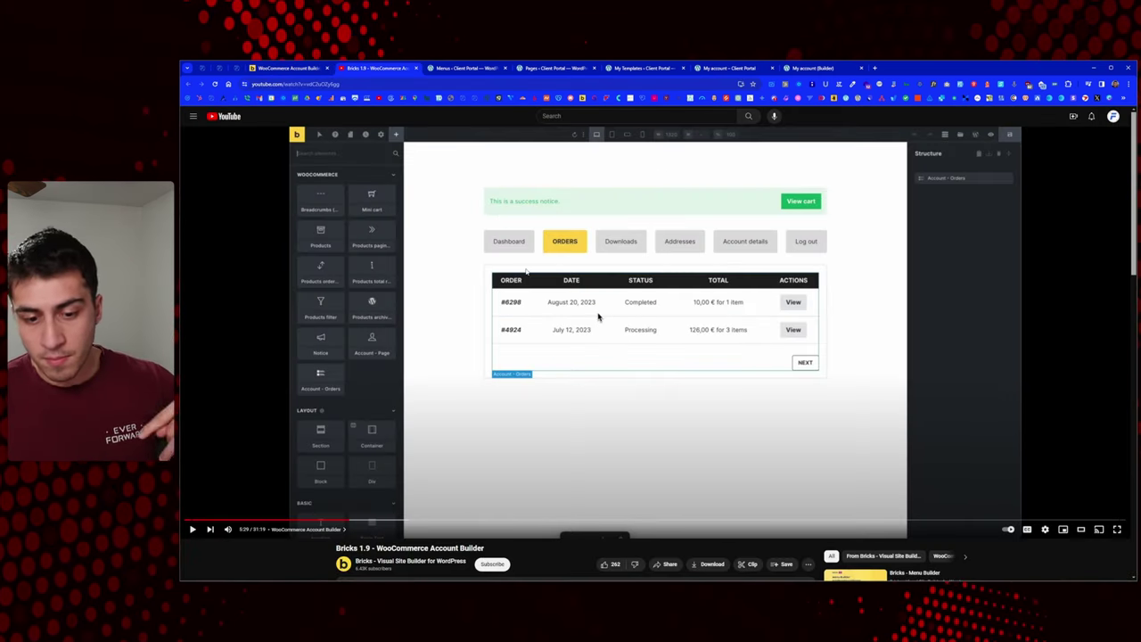
scroll(660, 357, "down", 1)
scroll(659, 356, "up", 1)
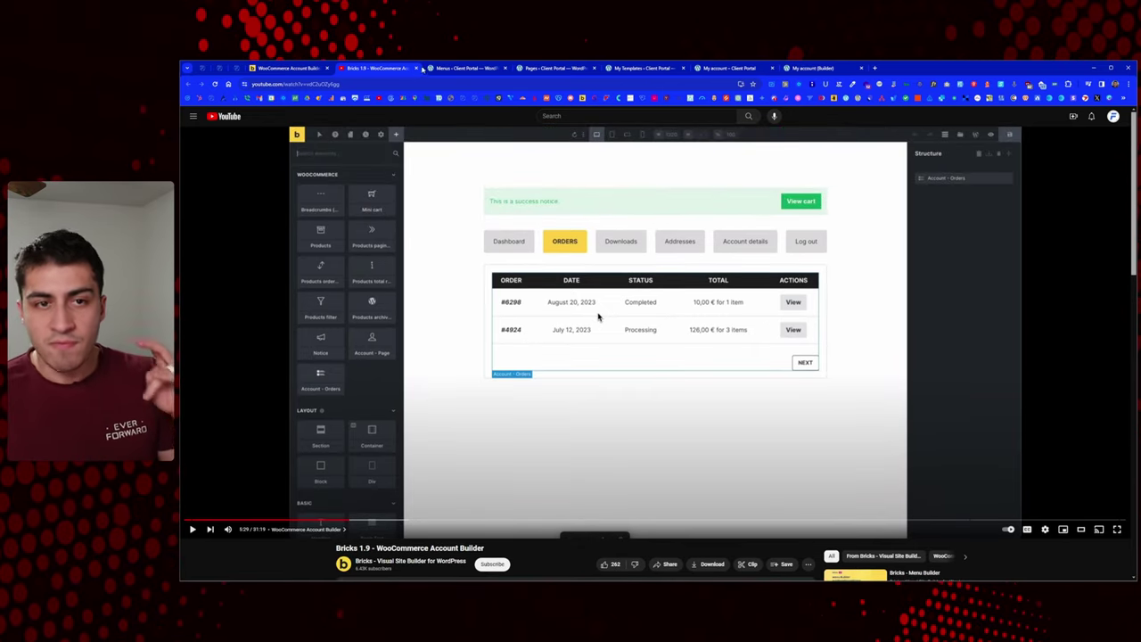
Step: Review the portal's menu, pages list, templates and My account page, and inspect that page's heading content in the Bricks builder
left_click(468, 68)
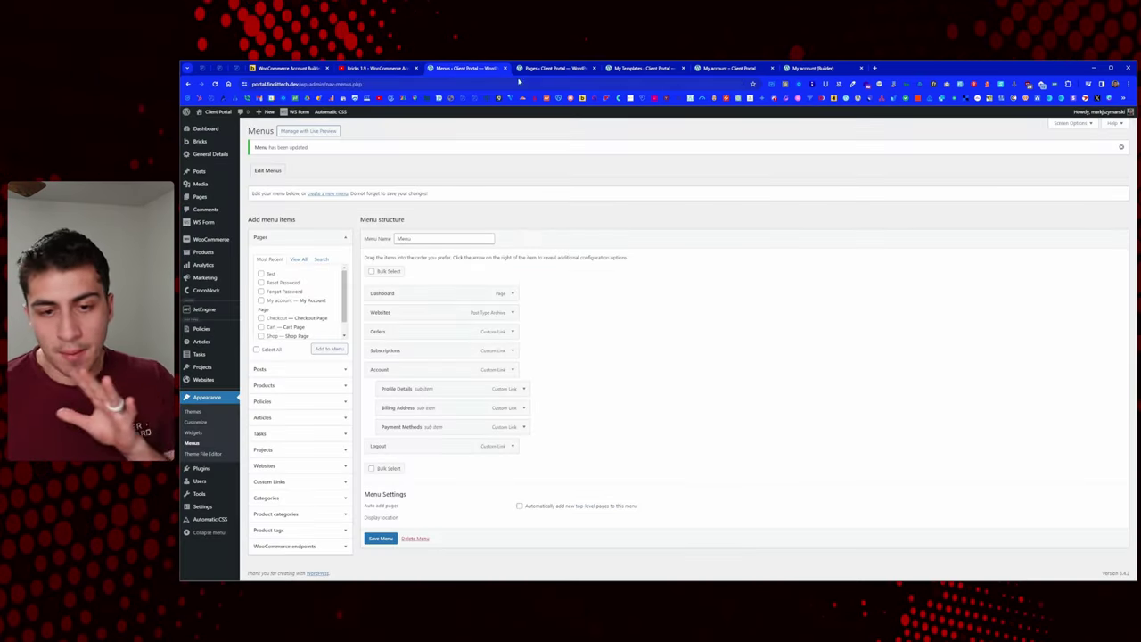
left_click(545, 69)
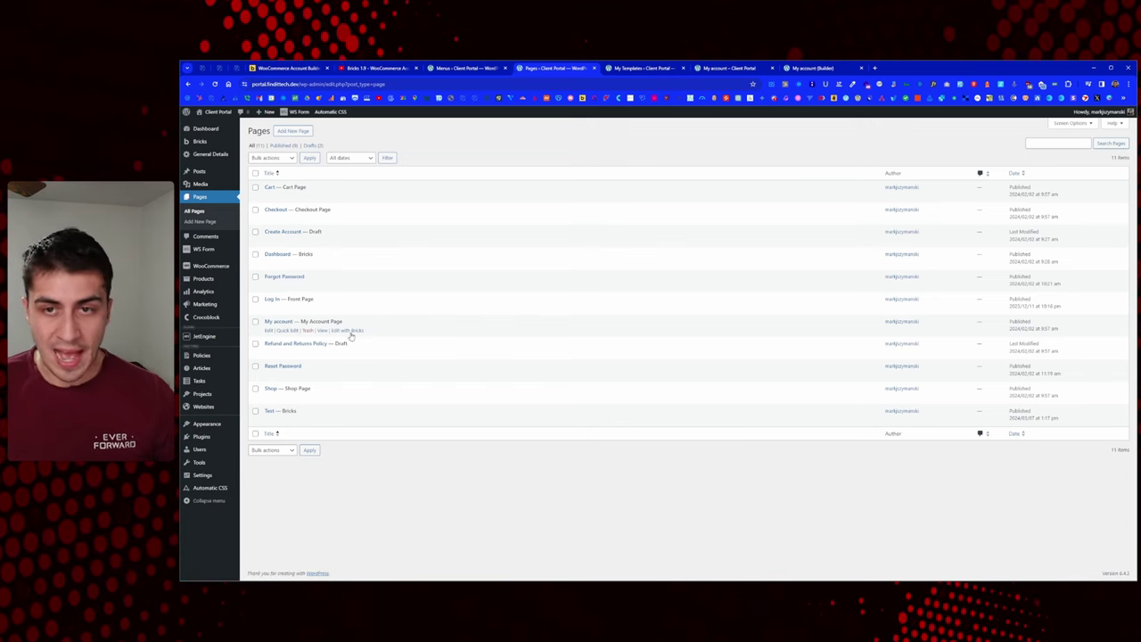
left_click(654, 69)
left_click(727, 69)
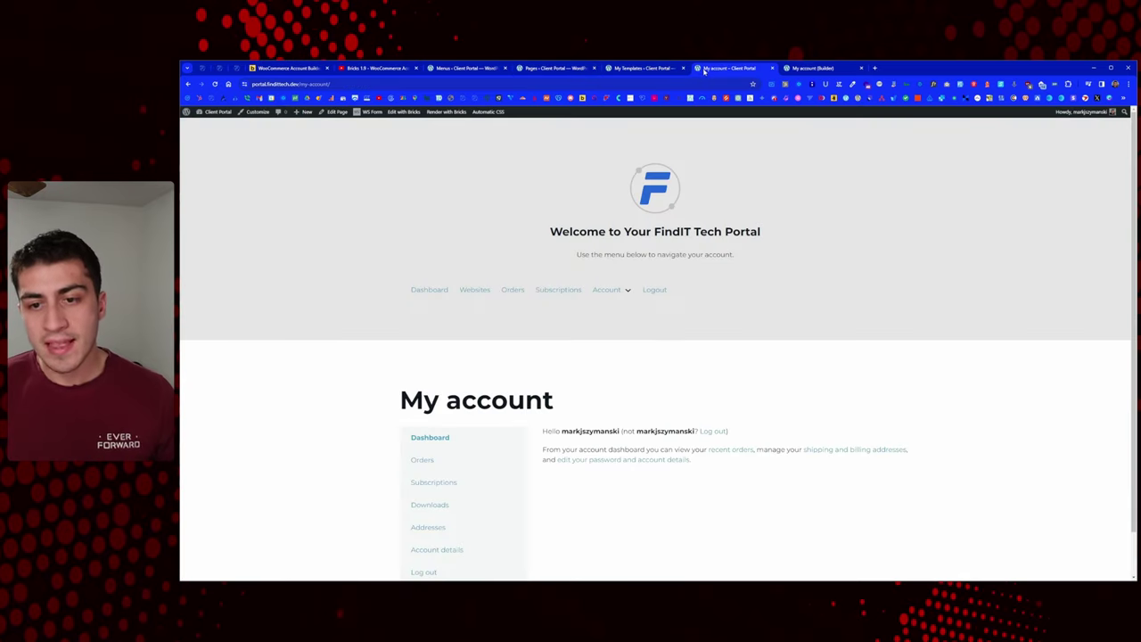
left_click(811, 69)
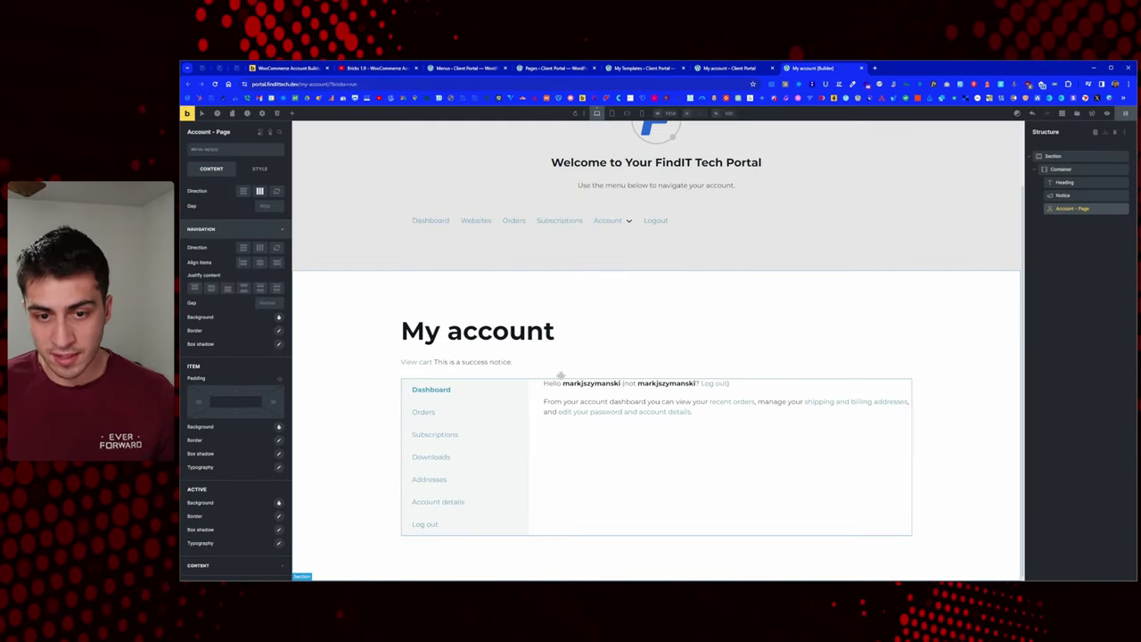
left_click(437, 331)
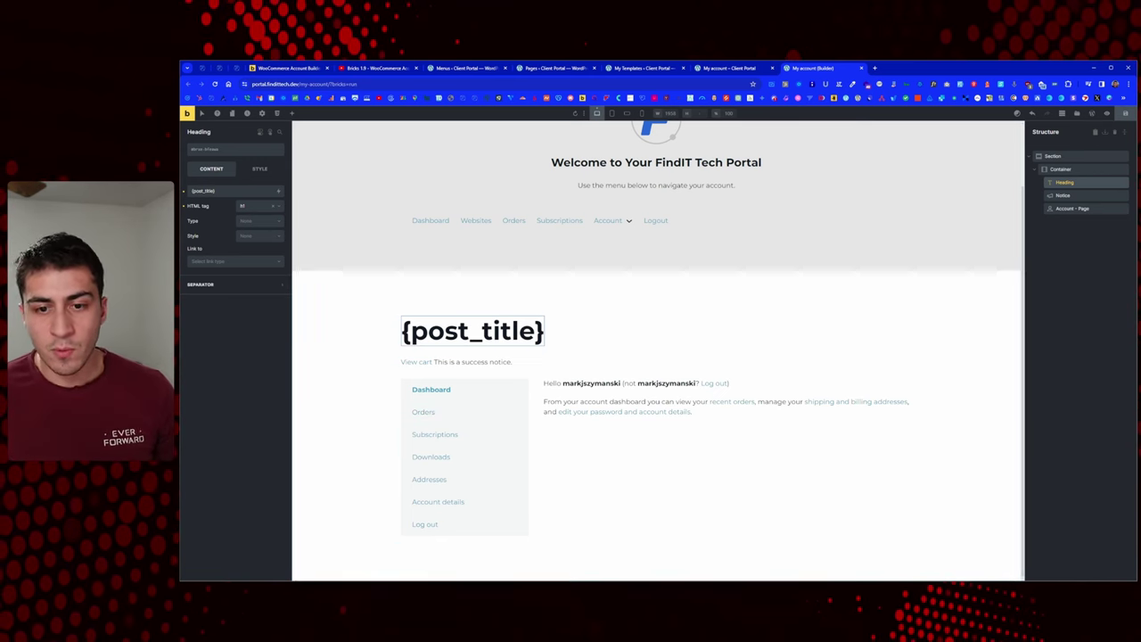
Step: Compare the page heading shown on the portal's My account dashboard and Orders pages
left_click(724, 68)
right_click(609, 311)
left_click(651, 350)
scroll(692, 331, "down", 1)
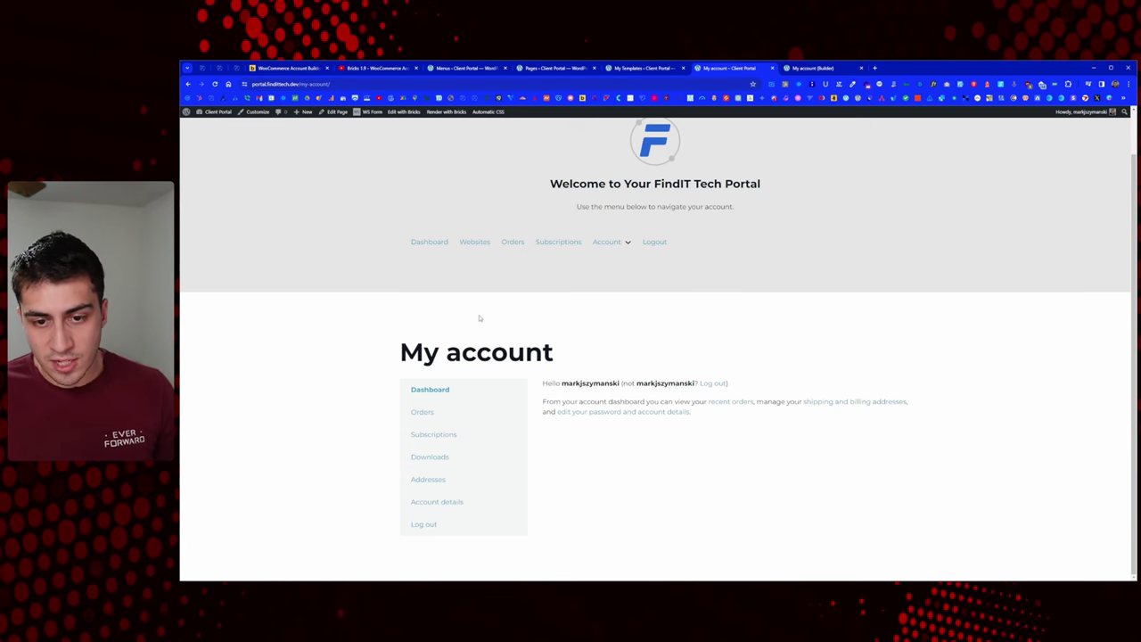
left_click_drag(635, 384, 652, 355)
left_click_drag(560, 353, 401, 352)
left_click(405, 356)
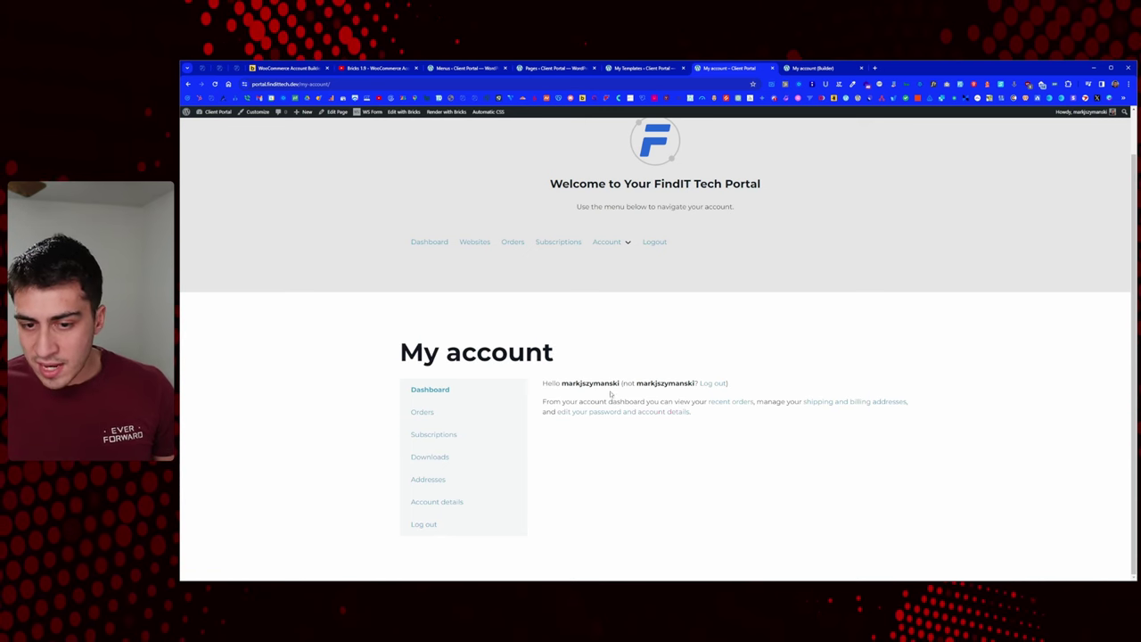
left_click(430, 414)
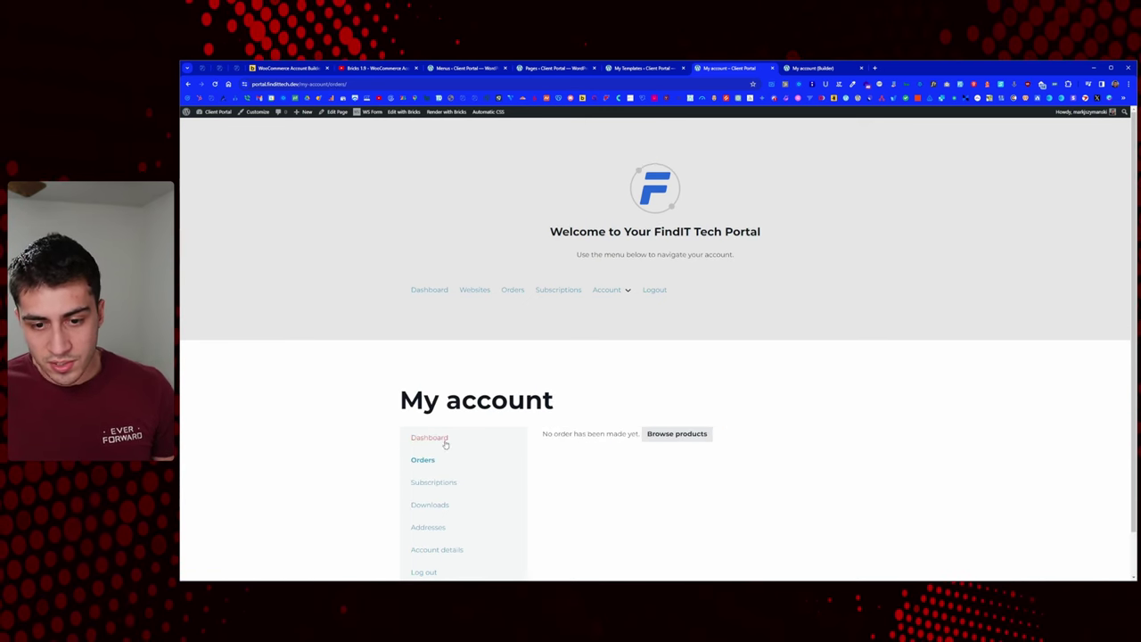
scroll(459, 434, "down", 1)
triple_click(571, 362)
left_click(556, 359)
left_click_drag(556, 358, 401, 357)
left_click(402, 357)
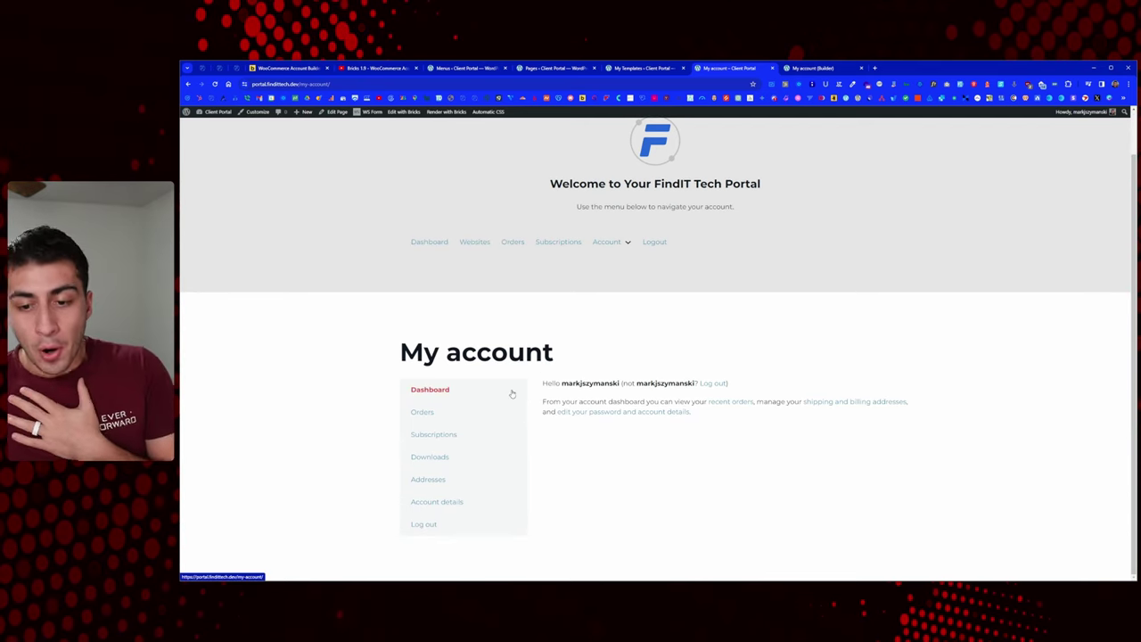
Step: Examine the My Account Page (logged in) section of the Bricks Academy WooCommerce Account Builder article
left_click(286, 68)
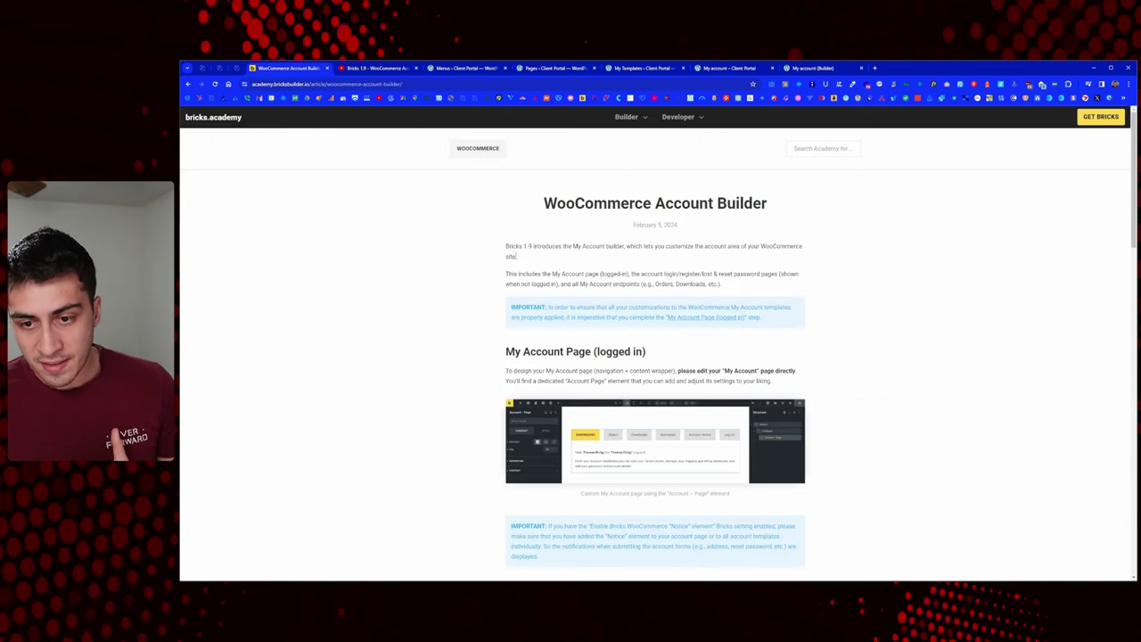
scroll(655, 348, "down", 5)
scroll(643, 215, "up", 1)
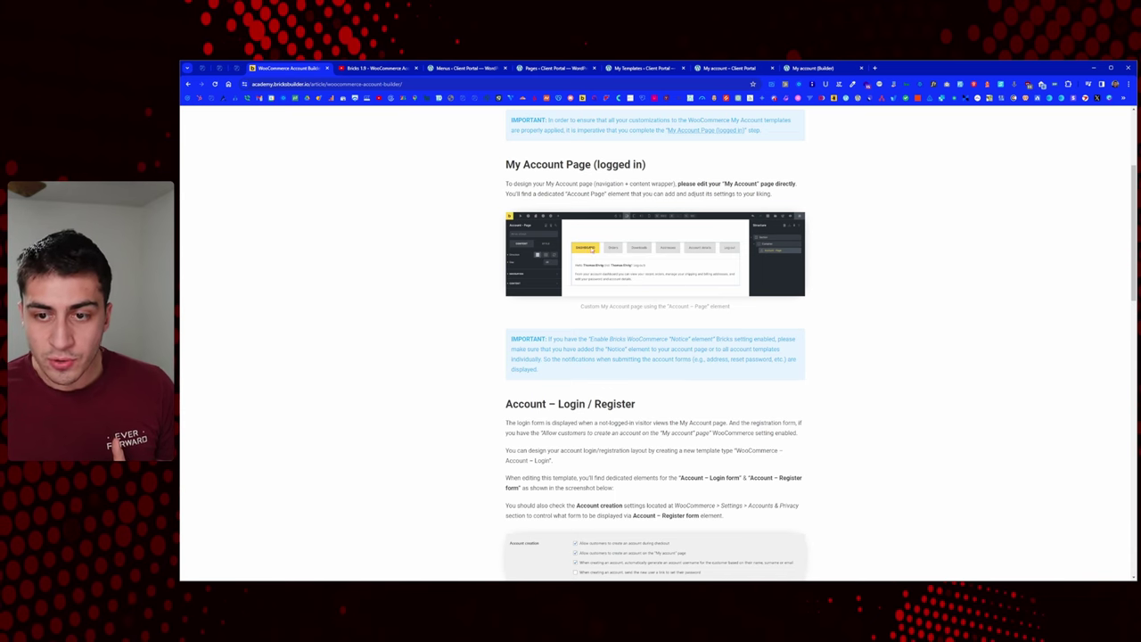
Step: Inspect the section, container, heading and notice elements of the My account page in the Bricks builder
left_click(807, 68)
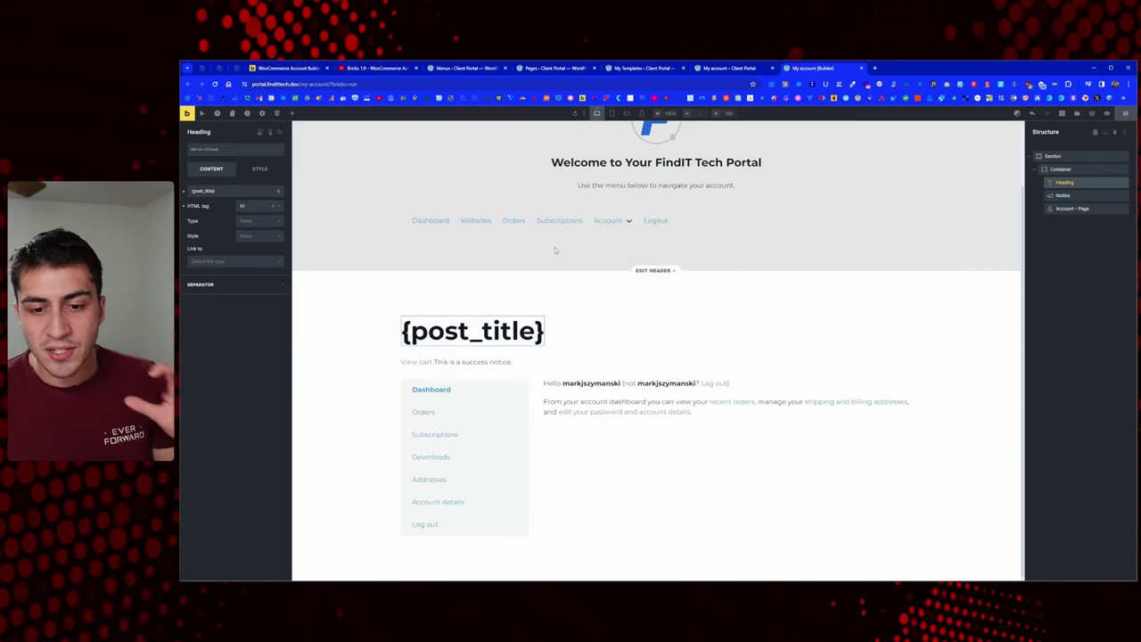
left_click(1059, 156)
left_click(1060, 169)
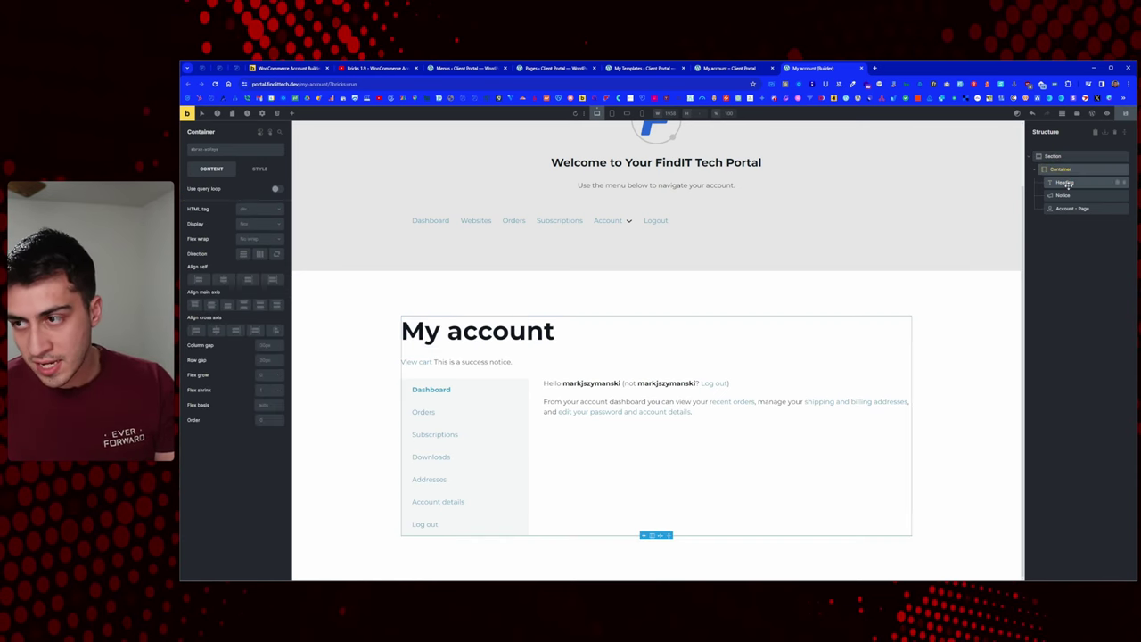
left_click(1067, 183)
left_click(1077, 193)
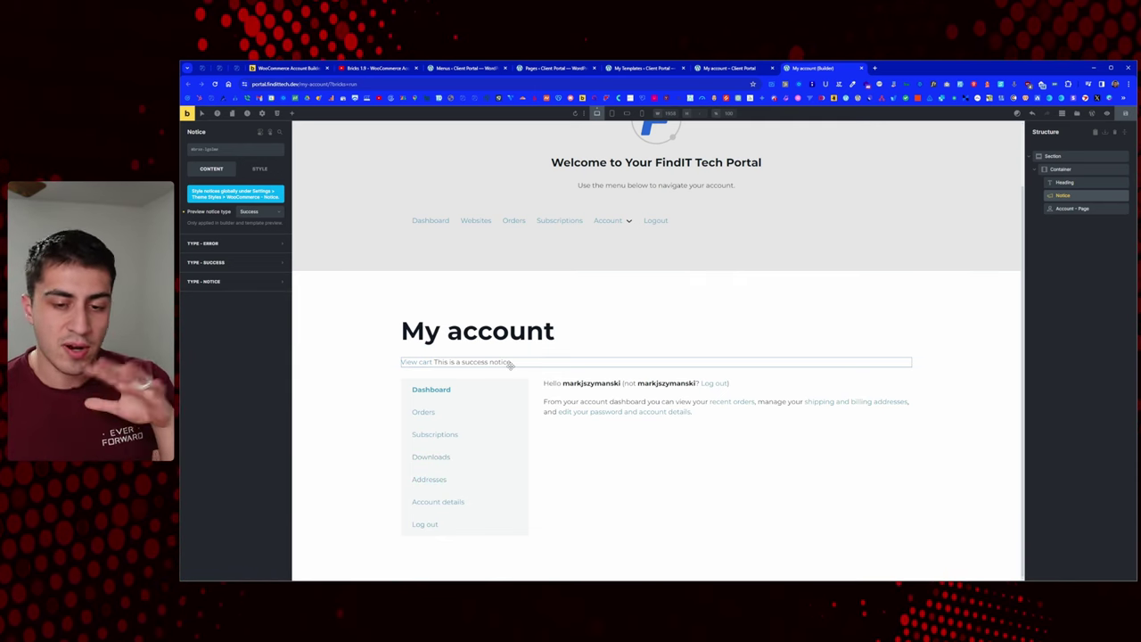
Step: Stack the Account - Page element's navigation and content vertically with a gap of 30
left_click(1081, 209)
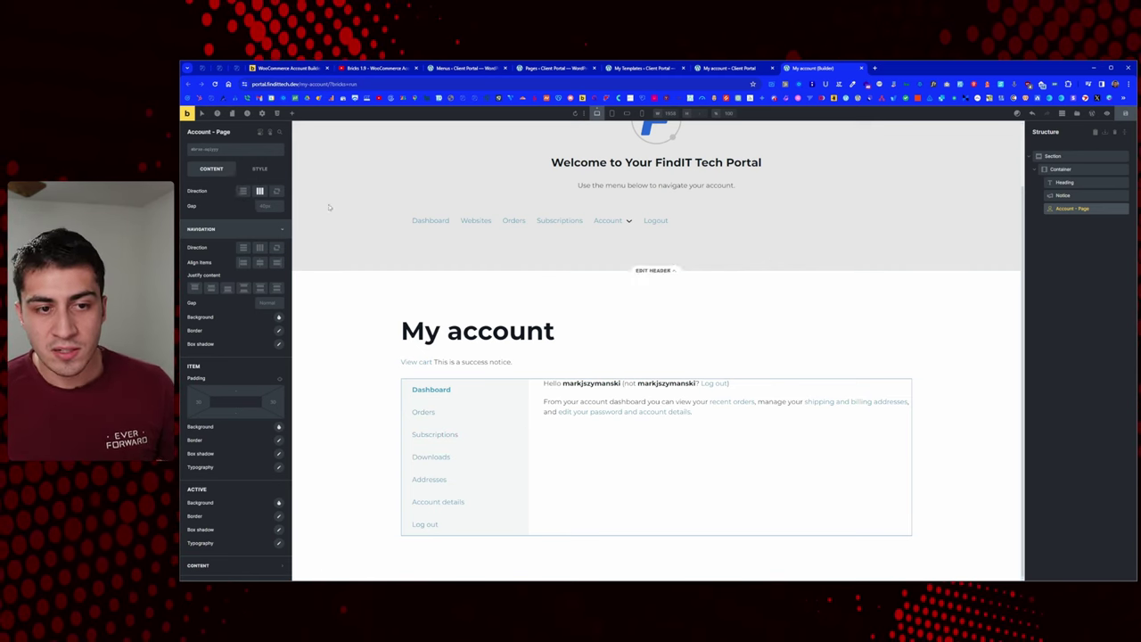
left_click(244, 192)
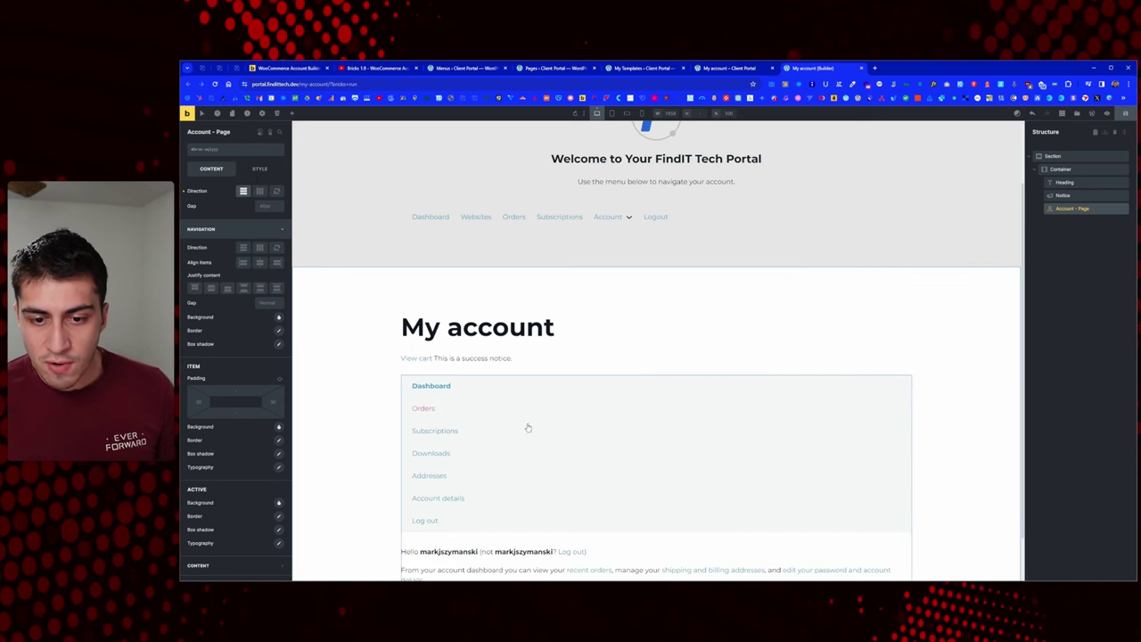
left_click(263, 206)
type("20")
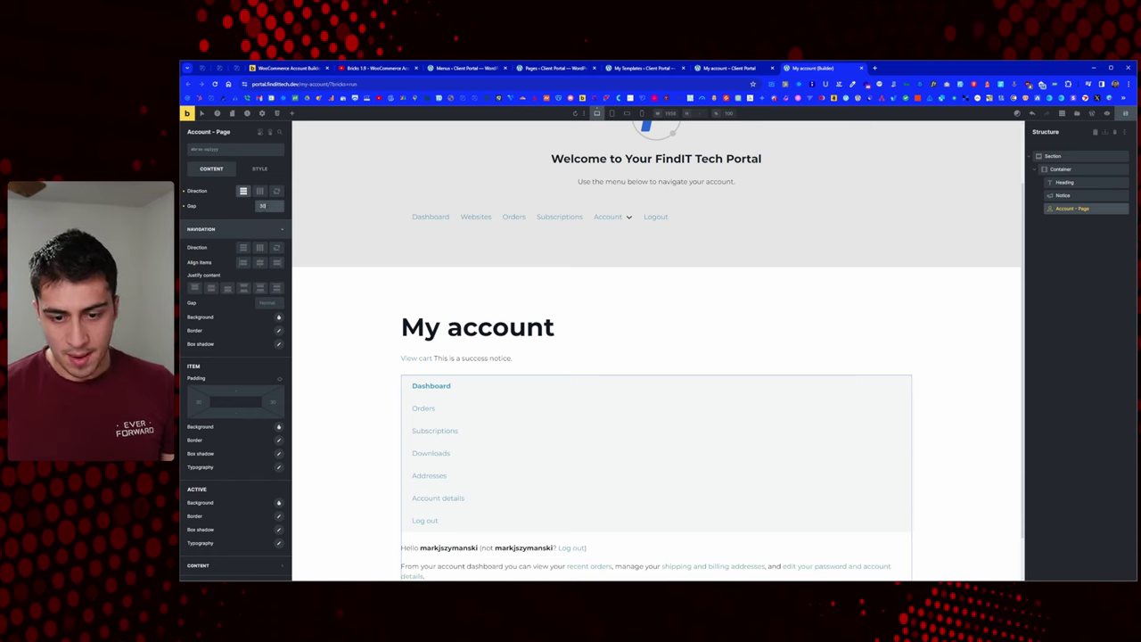
Step: Lay out the account navigation items horizontally with a gap of 30 and space-between justification
left_click(259, 248)
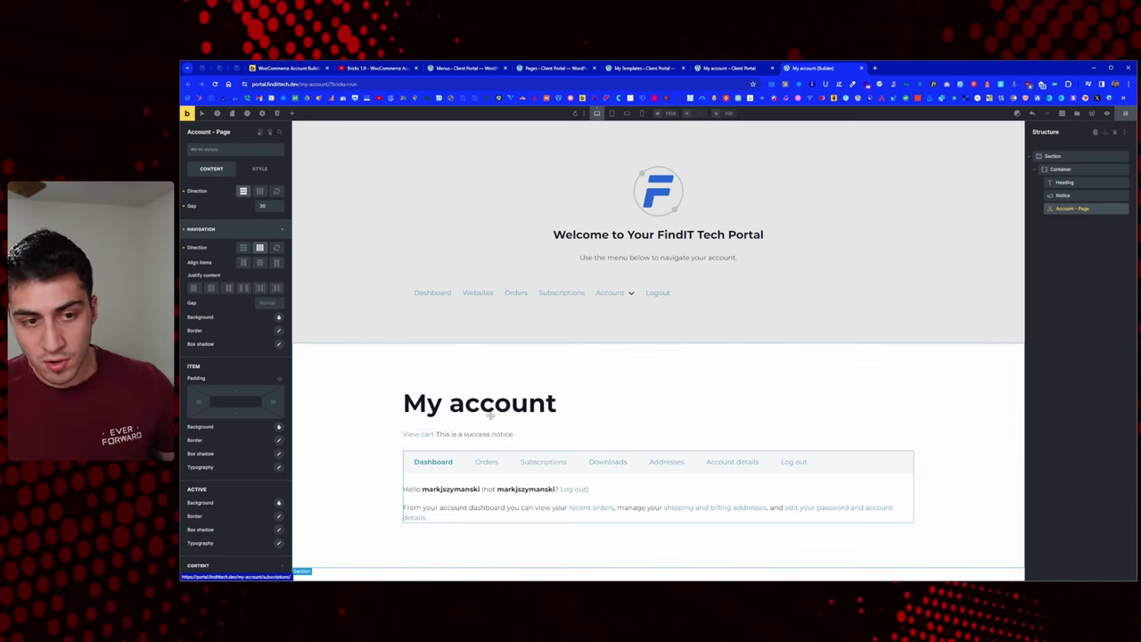
left_click(268, 303)
type("30")
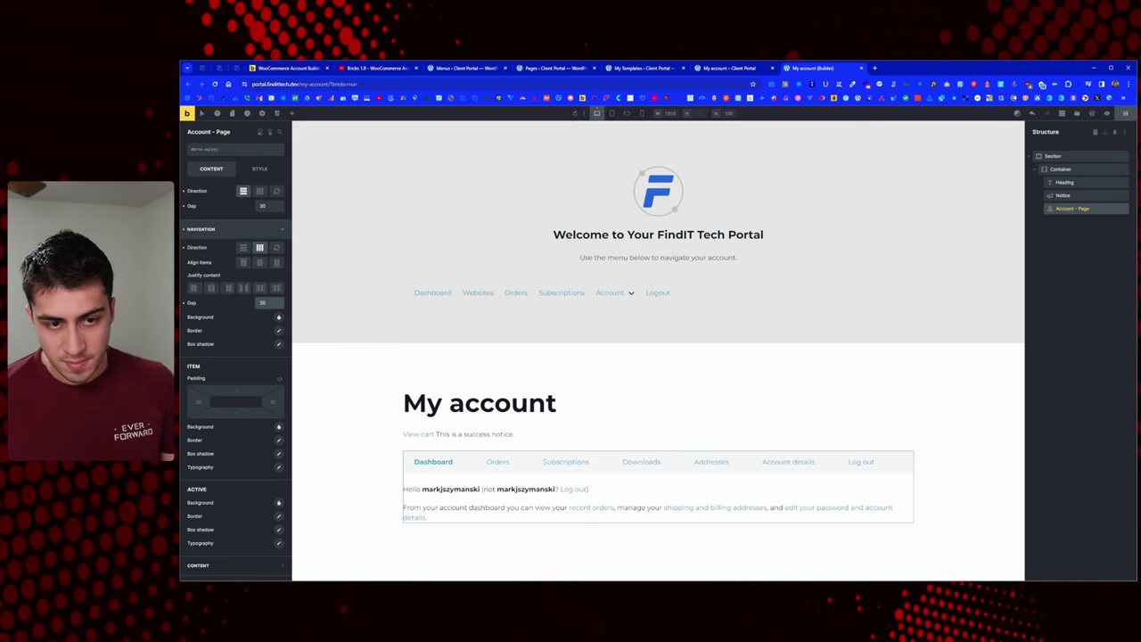
left_click(243, 288)
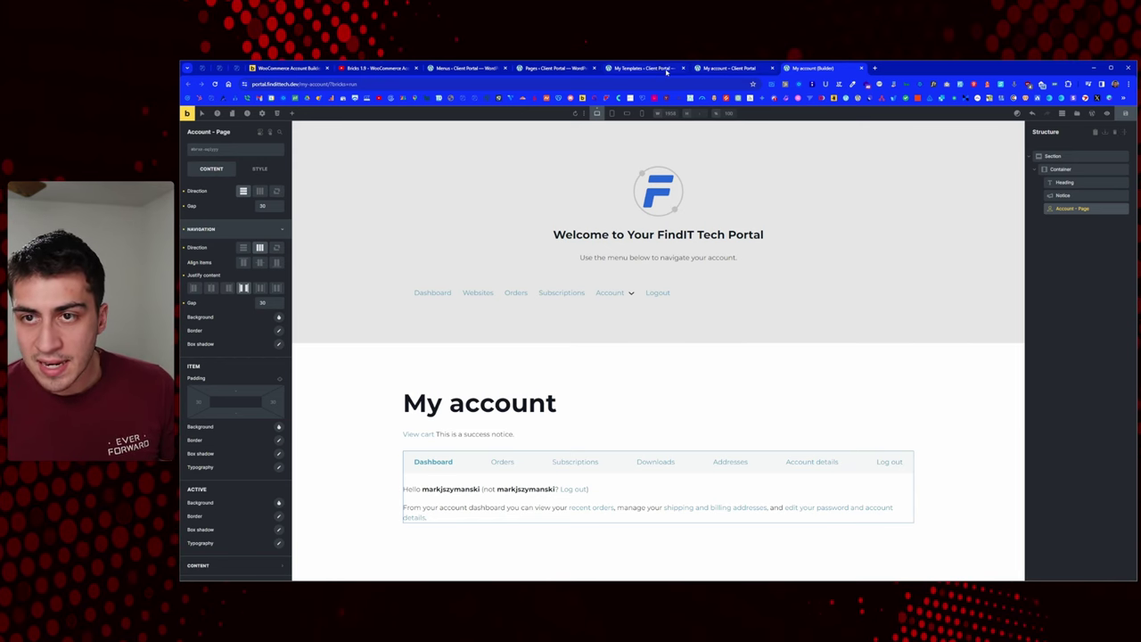
Step: Reload the portal's live My account page to check the new navigation layout
left_click(619, 69)
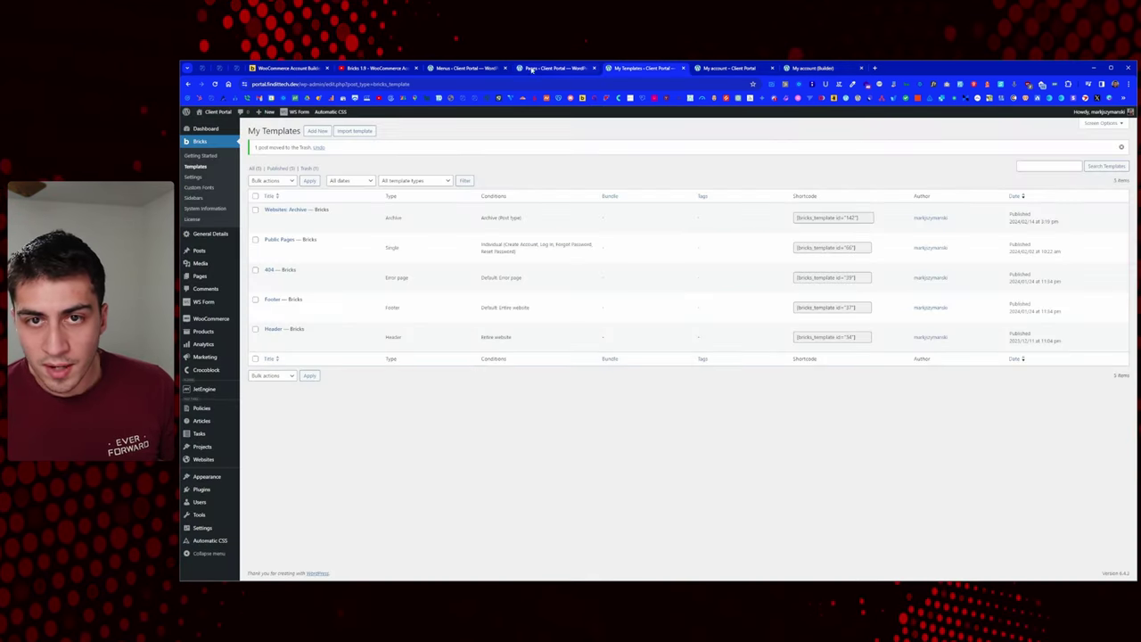
left_click(455, 68)
left_click(730, 68)
right_click(658, 307)
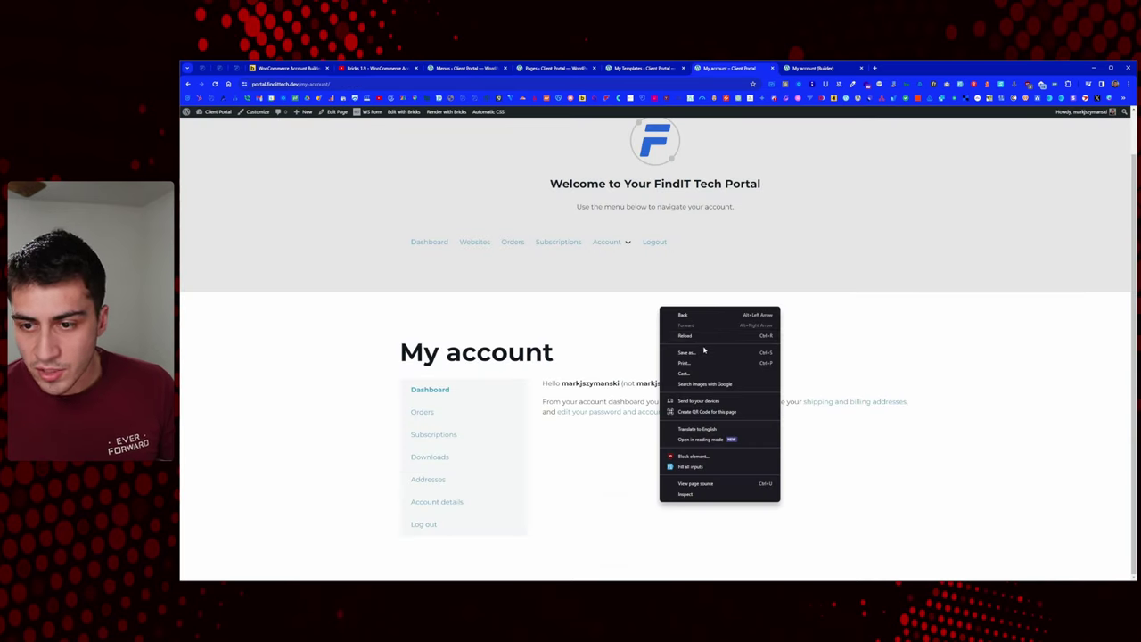
left_click(671, 338)
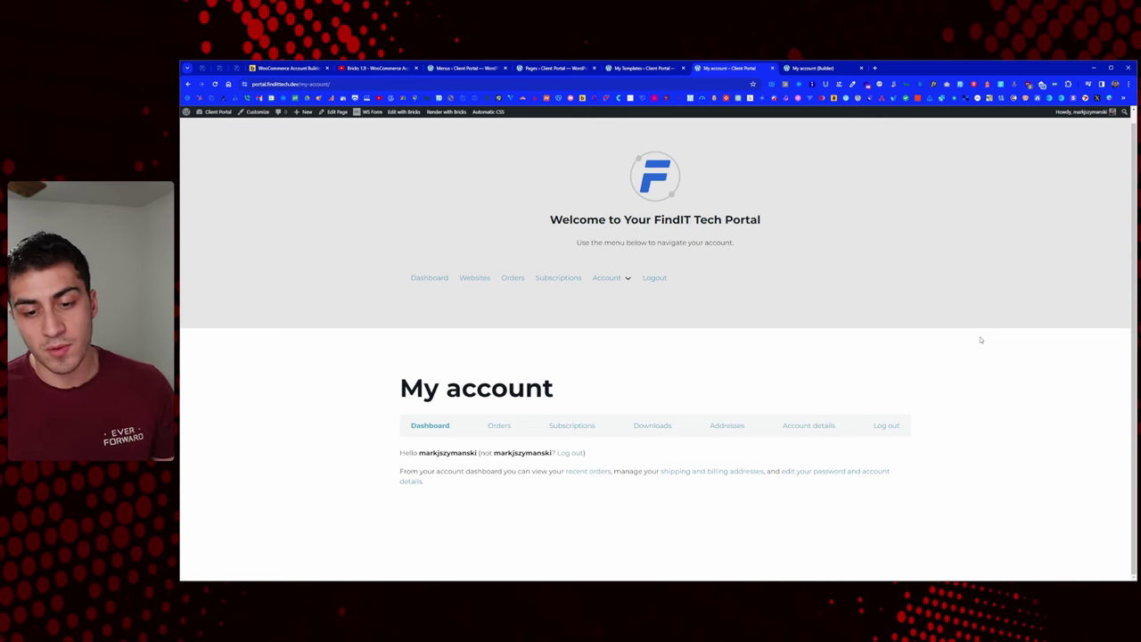
Step: Compare the content shown on the portal's Orders, Subscriptions and Dashboard account pages
left_click(500, 426)
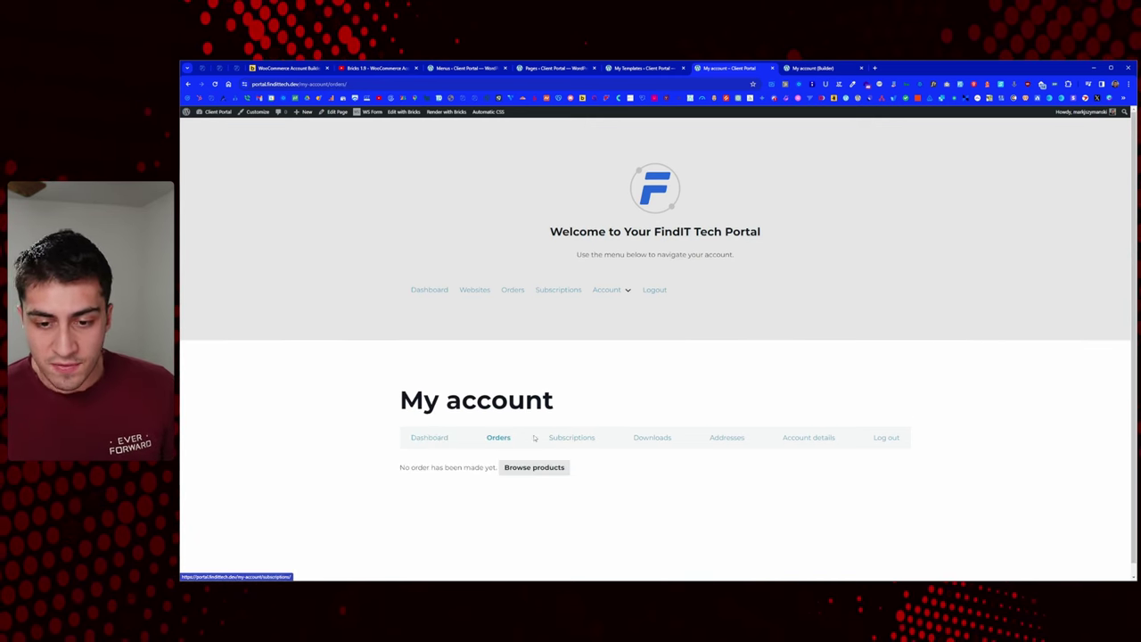
left_click(566, 427)
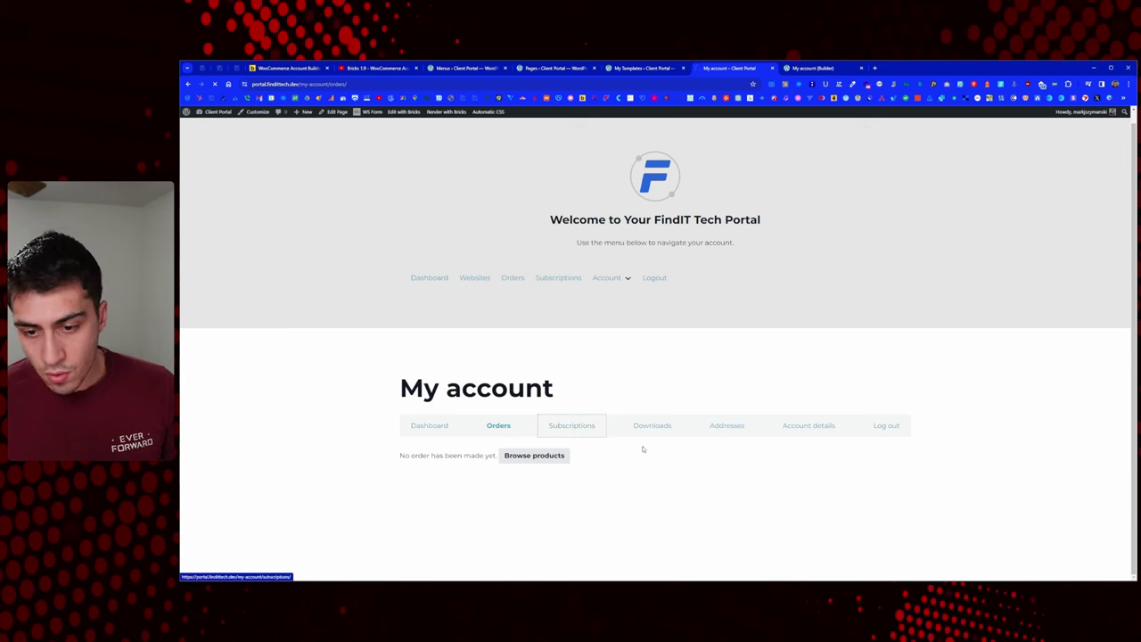
left_click(430, 437)
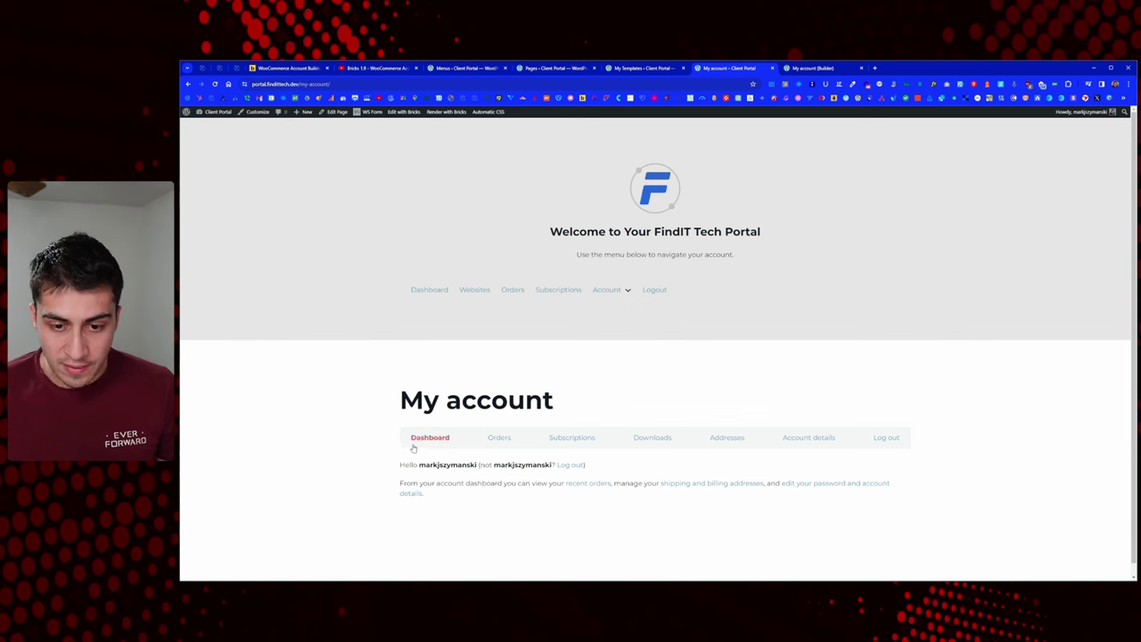
left_click_drag(411, 475, 556, 522)
left_click(518, 451)
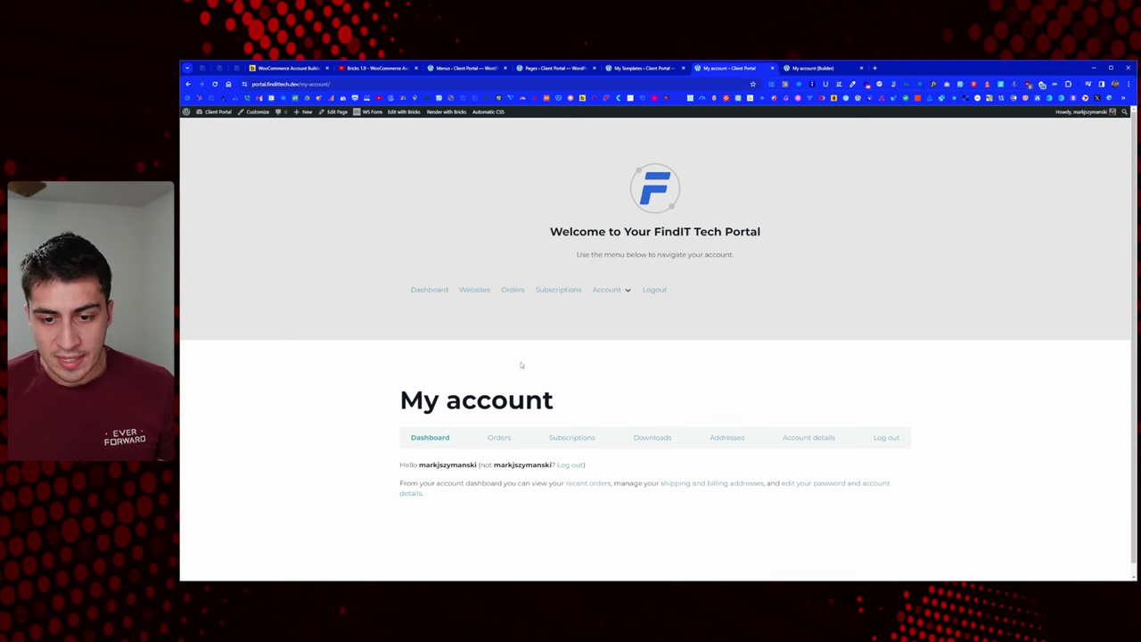
left_click(504, 439)
scroll(522, 481, "down", 1)
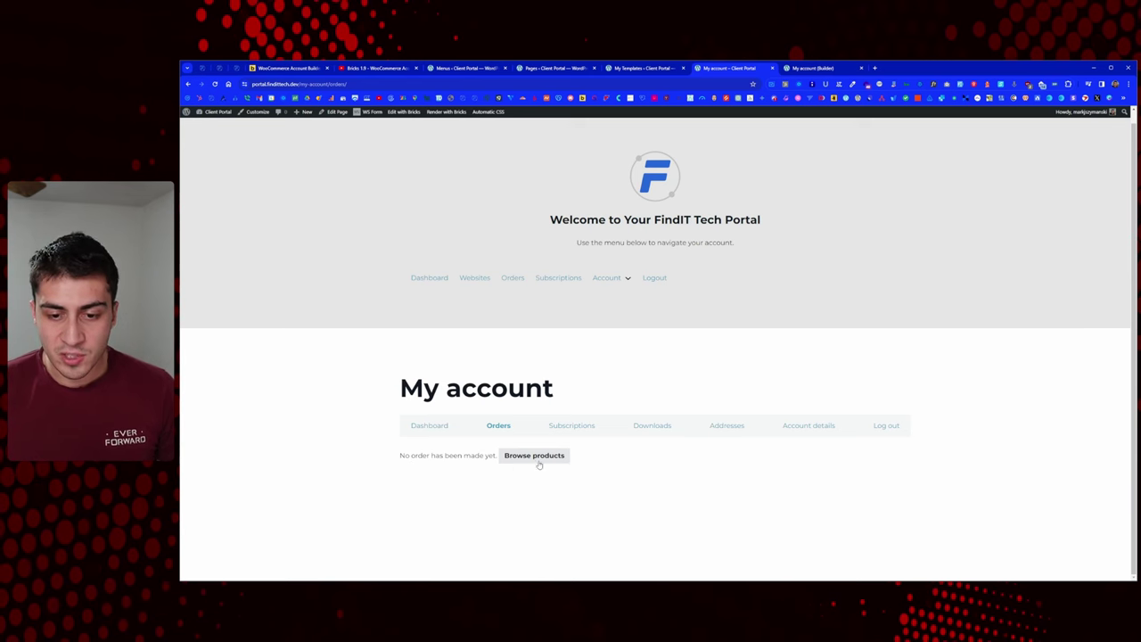
Step: Add a new Bricks template titled "Woo - Orders" with the template type WooCommerce - Account - Orders
left_click(473, 70)
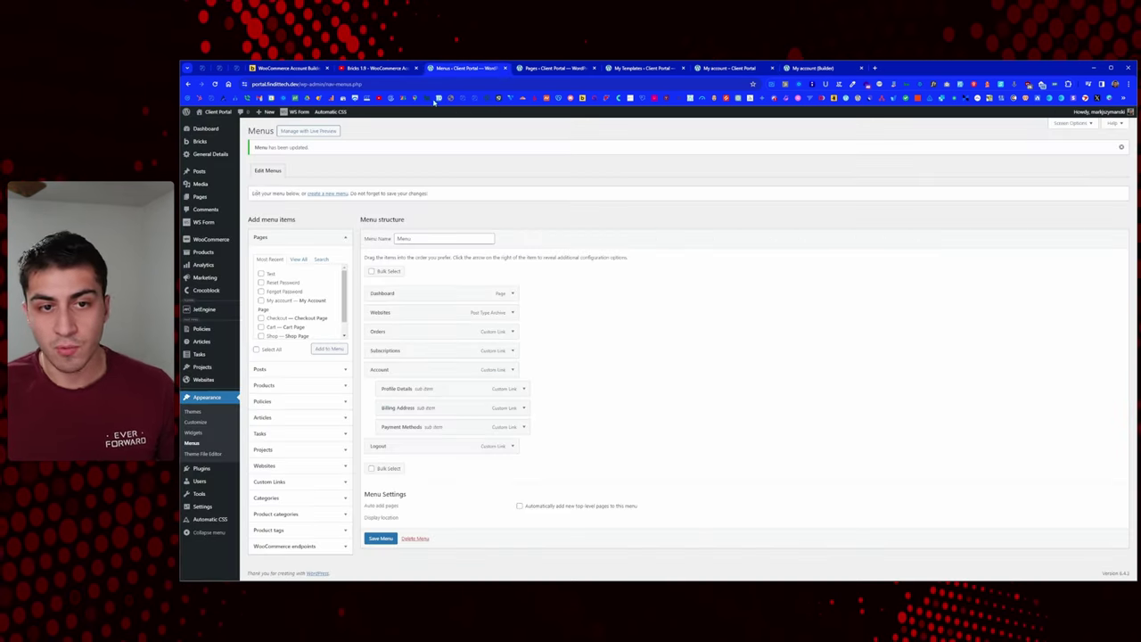
left_click(226, 148)
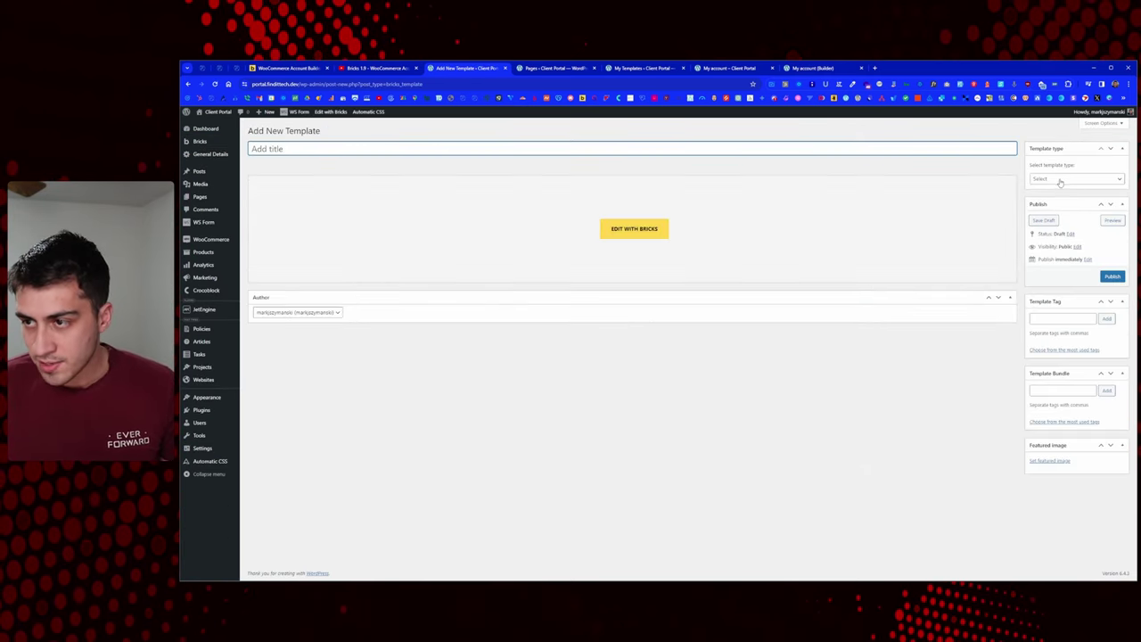
left_click(1061, 180)
scroll(1061, 240, "down", 5)
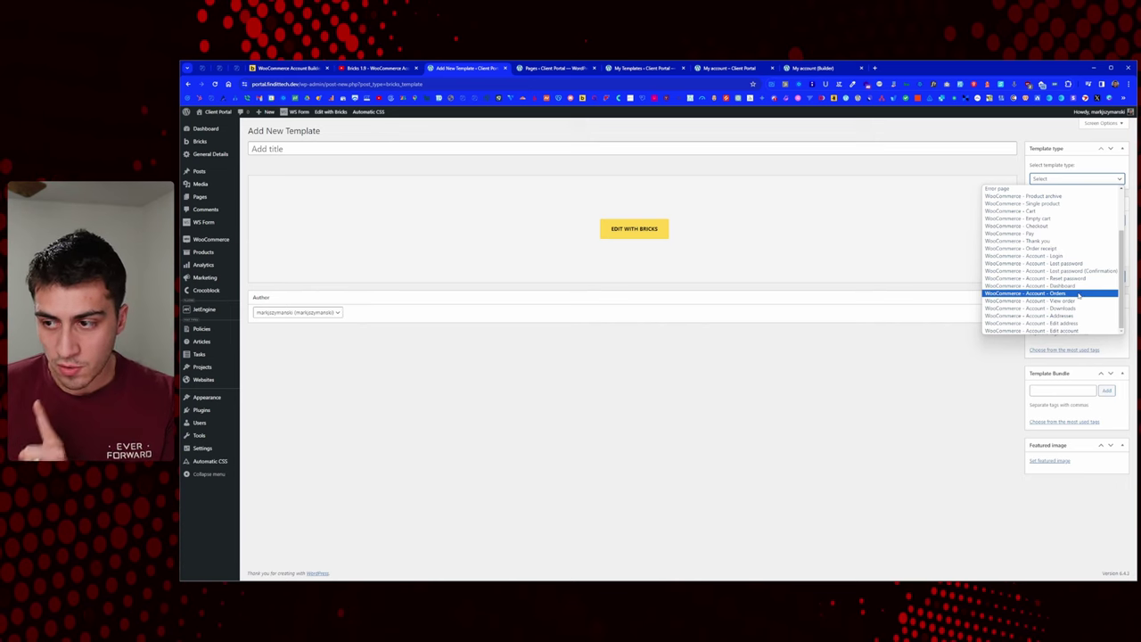
left_click(1079, 294)
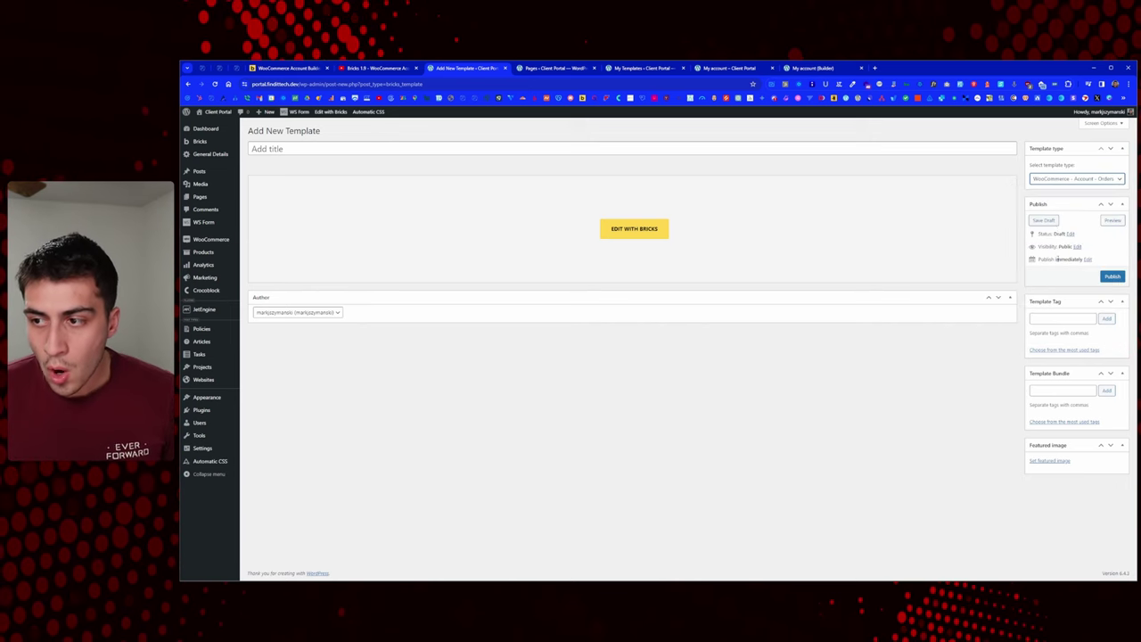
left_click(611, 152)
type("O")
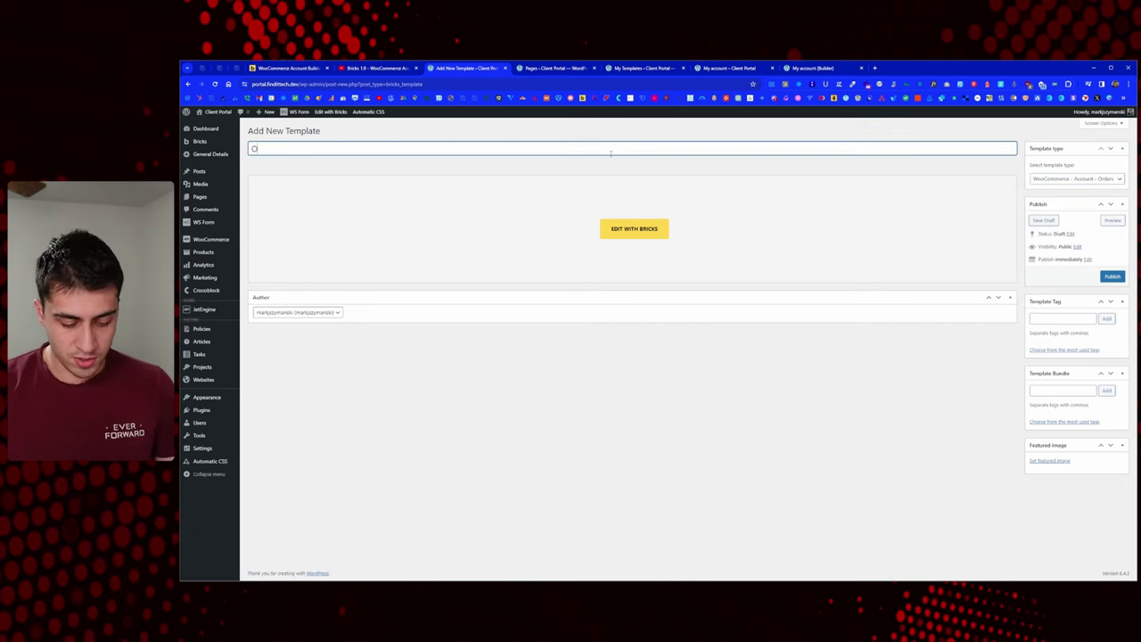
type("Woo - Ord")
key("Delete")
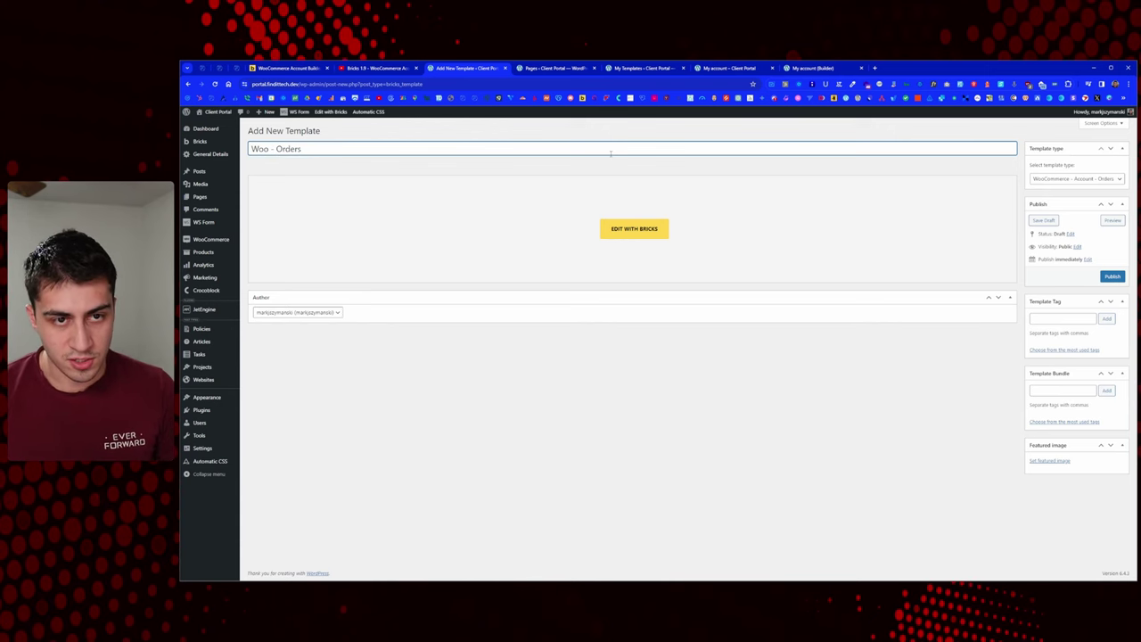
Step: Open the Woo - Orders template in the Bricks builder and add a section to its empty canvas
left_click(633, 229)
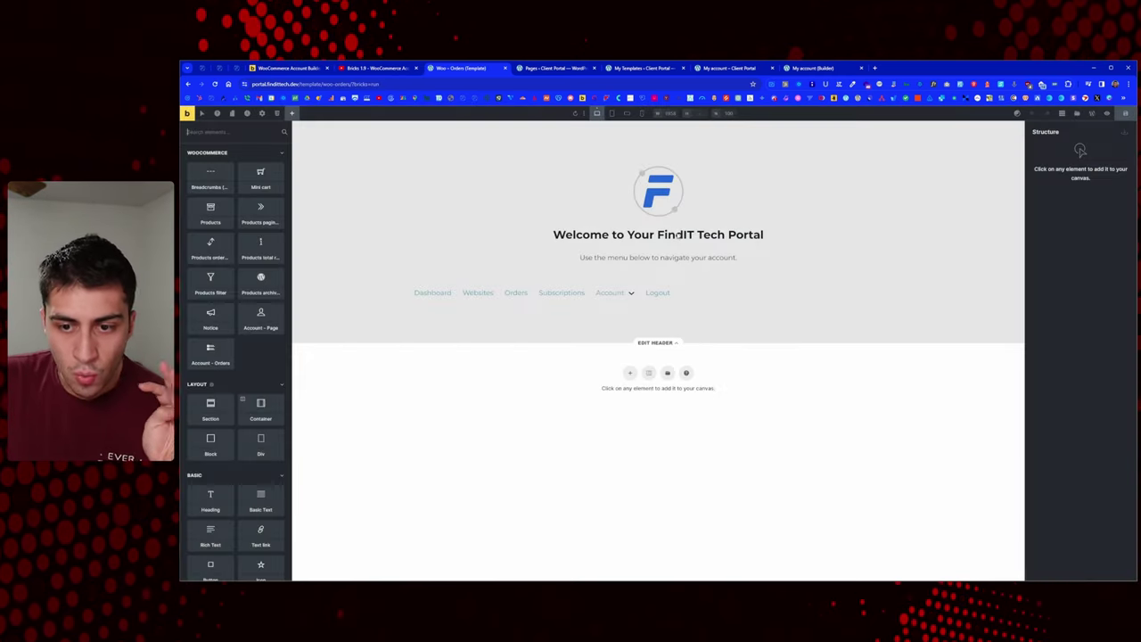
left_click(630, 374)
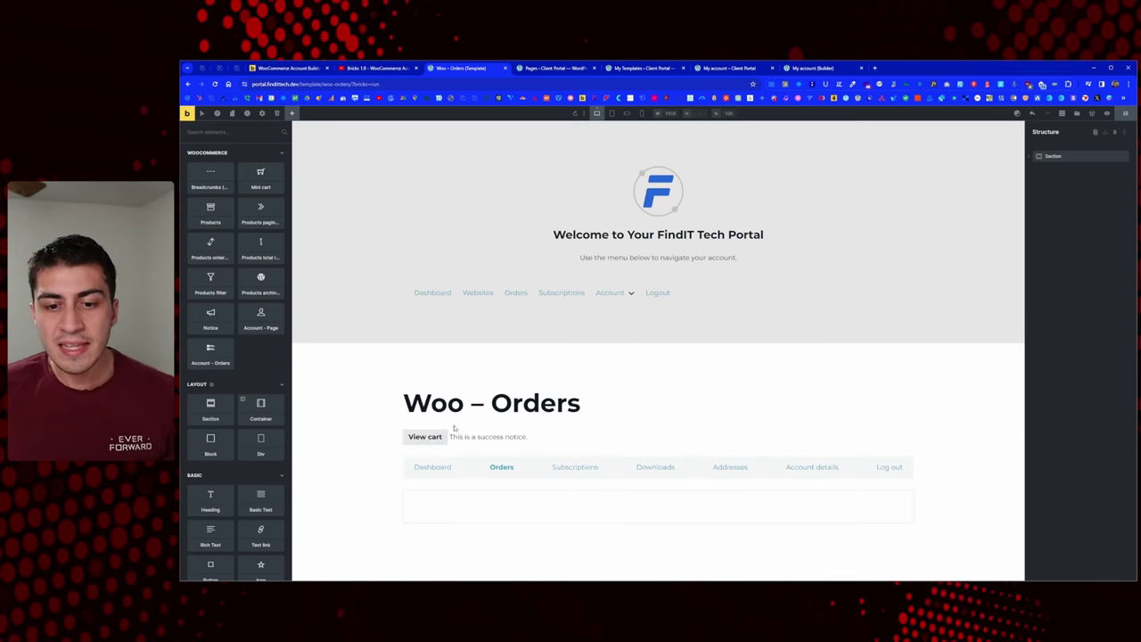
left_click_drag(403, 403, 582, 404)
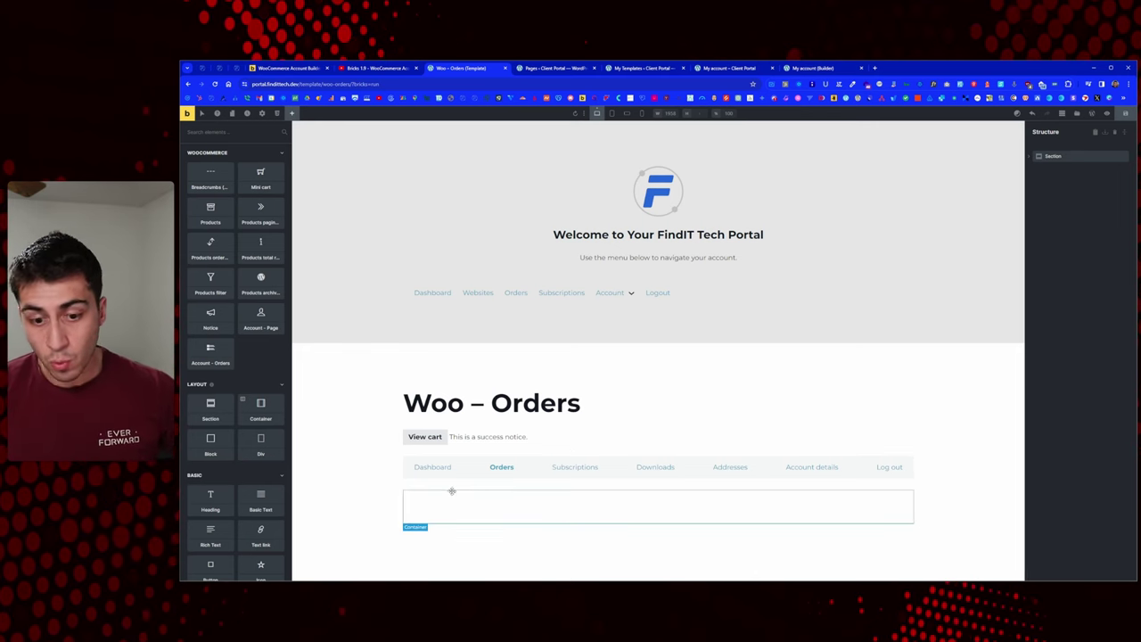
Step: Reload the portal's live Orders page and check what the new template displays below the account navigation
left_click(644, 67)
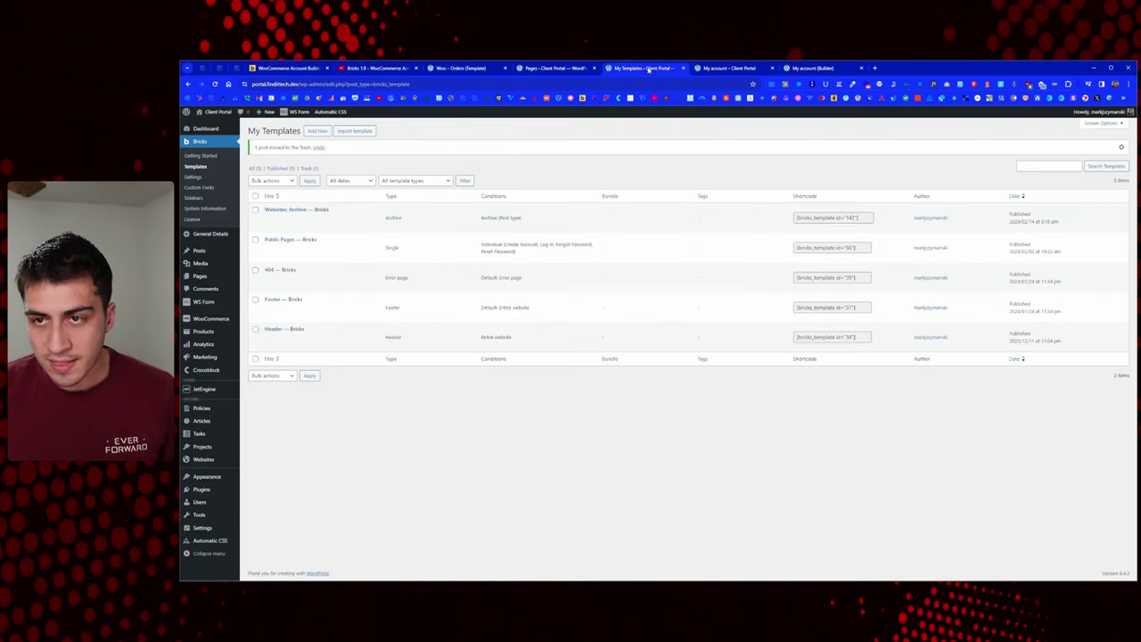
left_click(716, 69)
right_click(573, 344)
left_click(662, 383)
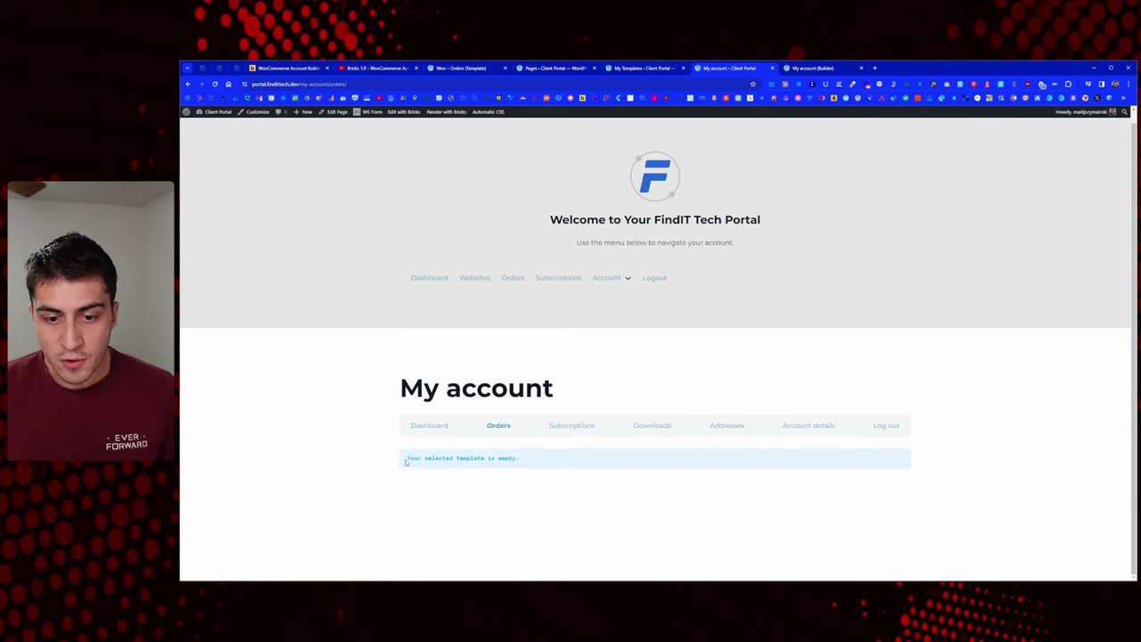
left_click_drag(408, 462, 545, 479)
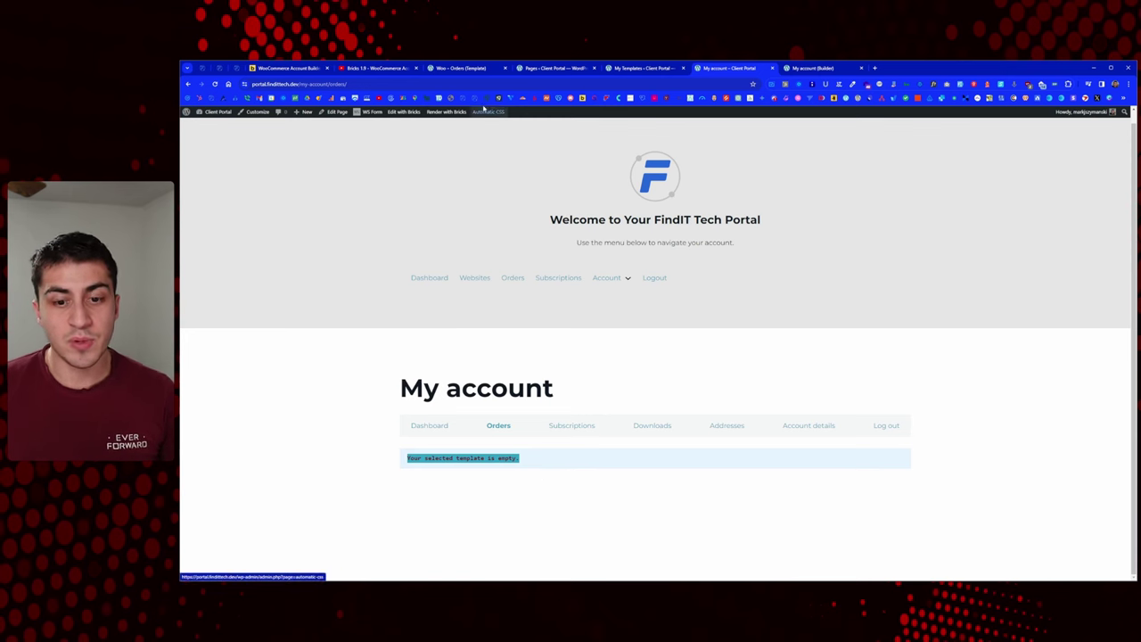
left_click(554, 441)
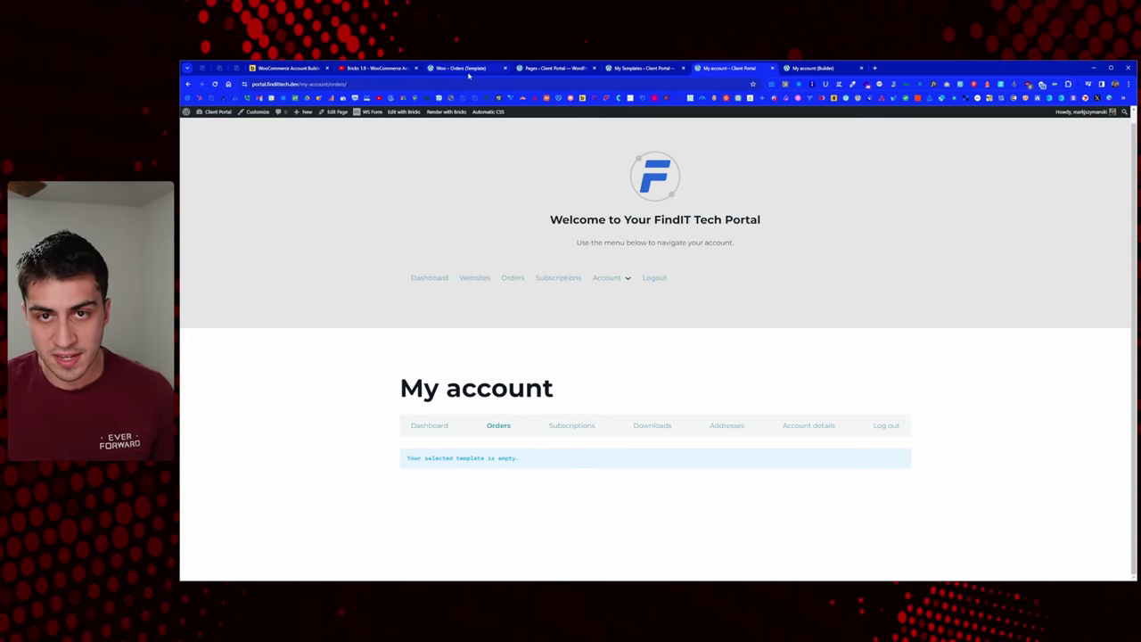
Step: Add a Basic Text element reading "these are your orders" to the Woo - Orders template
mouse_move(470, 70)
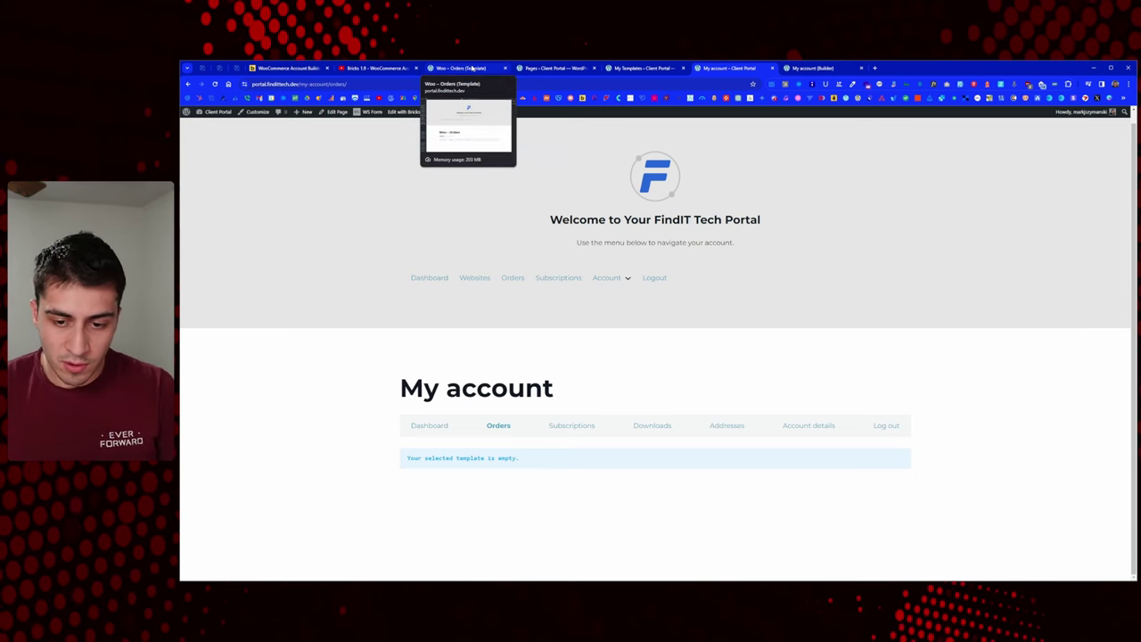
left_click(472, 68)
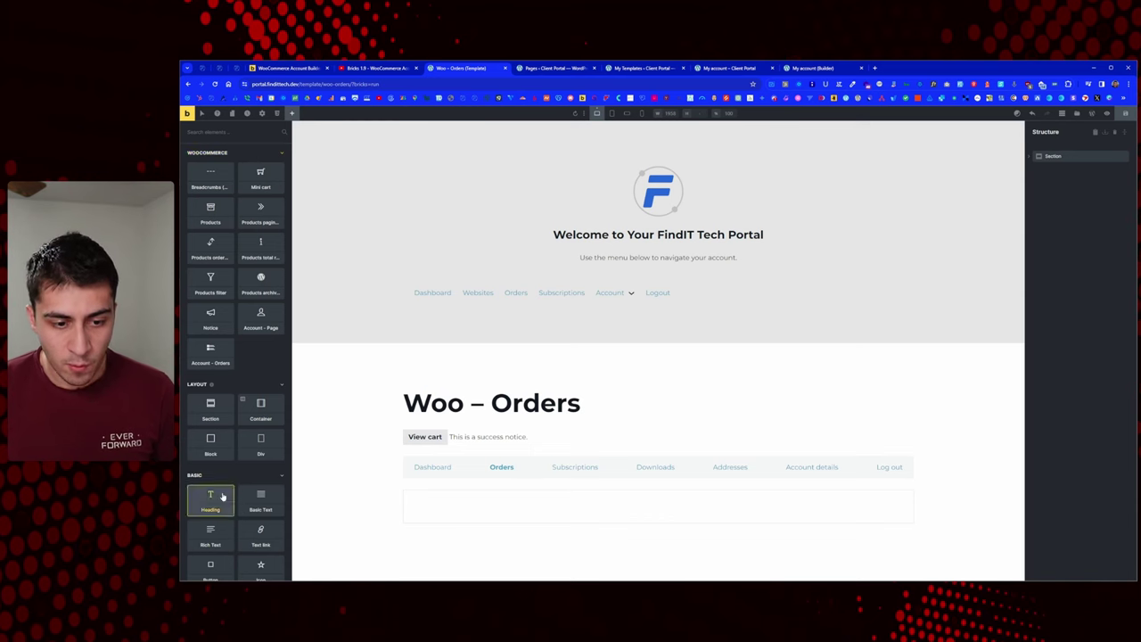
left_click_drag(280, 502, 517, 494)
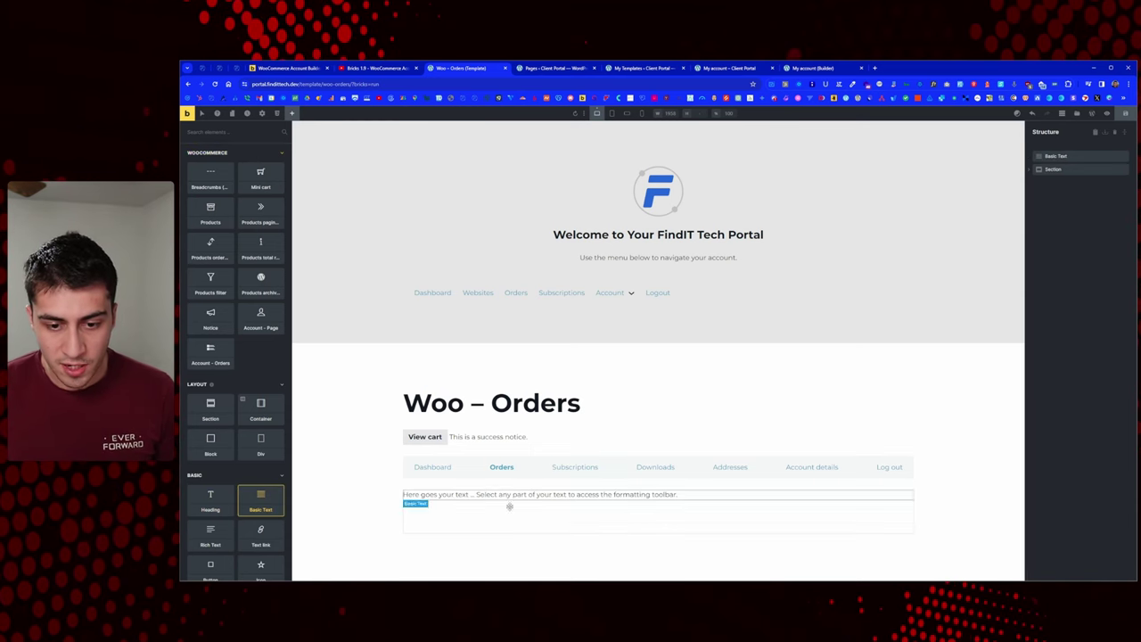
left_click(467, 494)
key("ctrl+a")
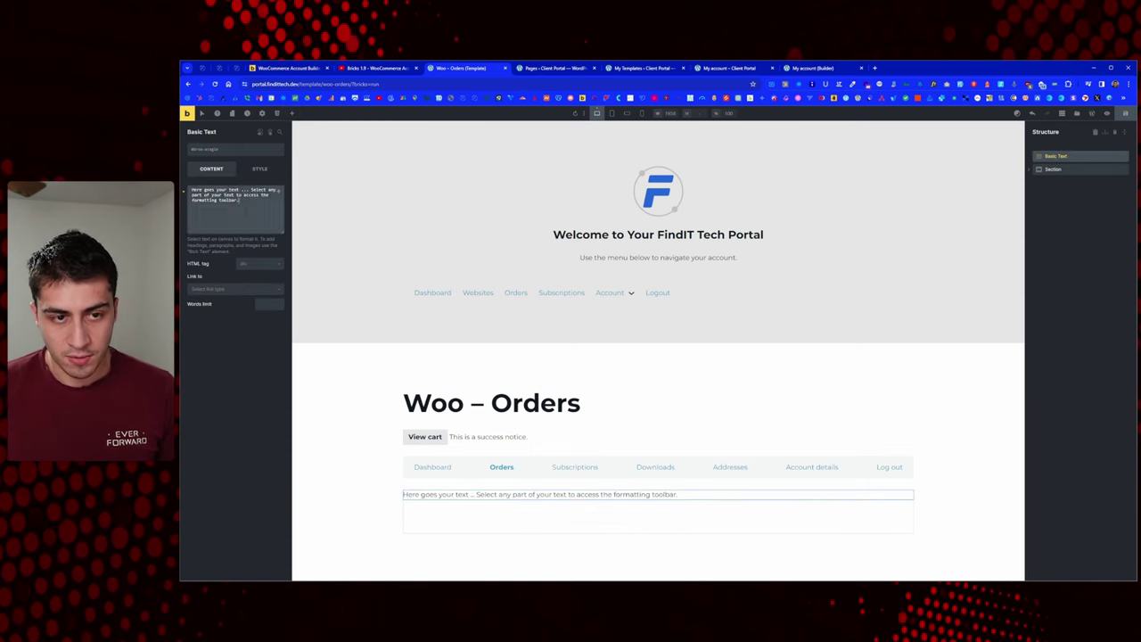
type("these are you")
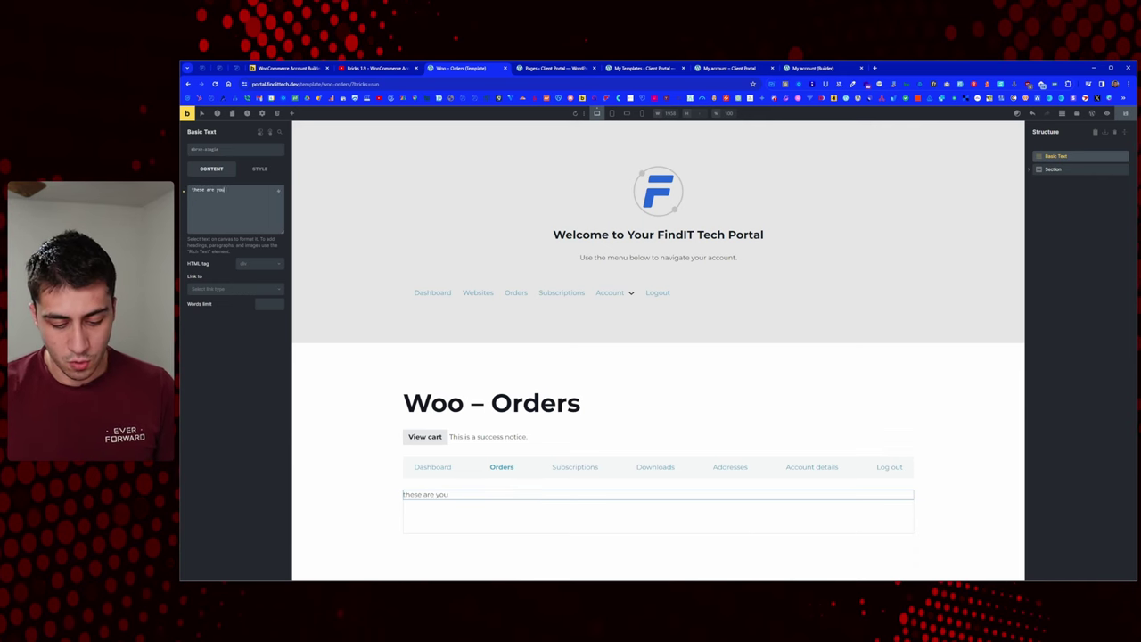
type(" orders")
left_click(223, 190)
type("r")
left_click(292, 112)
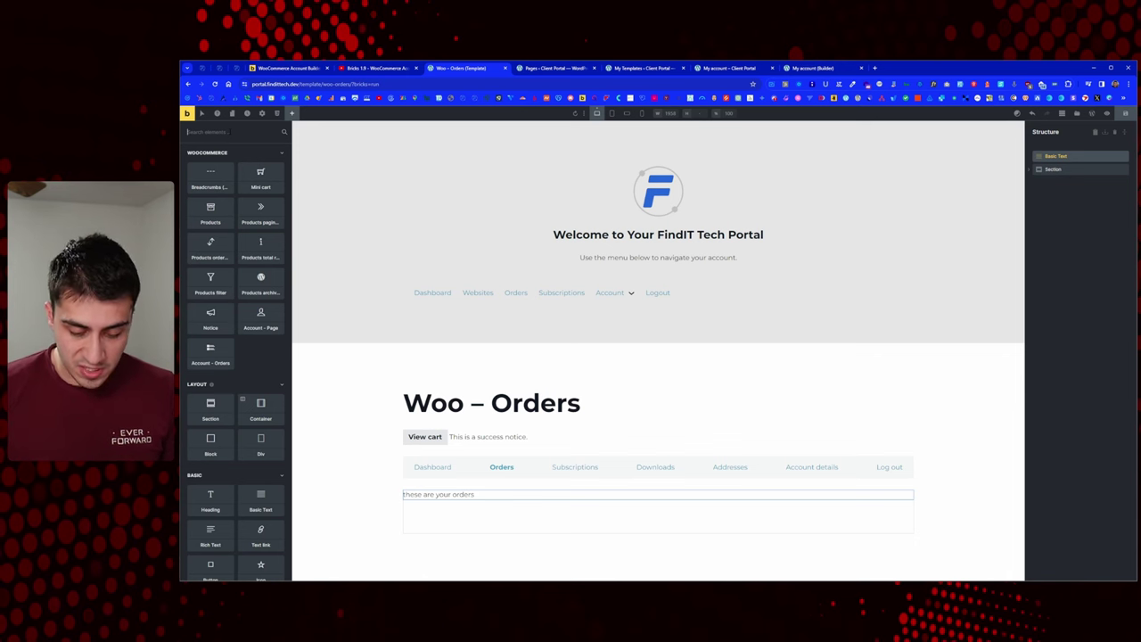
Step: Look up the account template types, their endpoints and the matching Orders element in the Bricks Academy WooCommerce account builder article
left_click(299, 68)
scroll(620, 334, "down", 10)
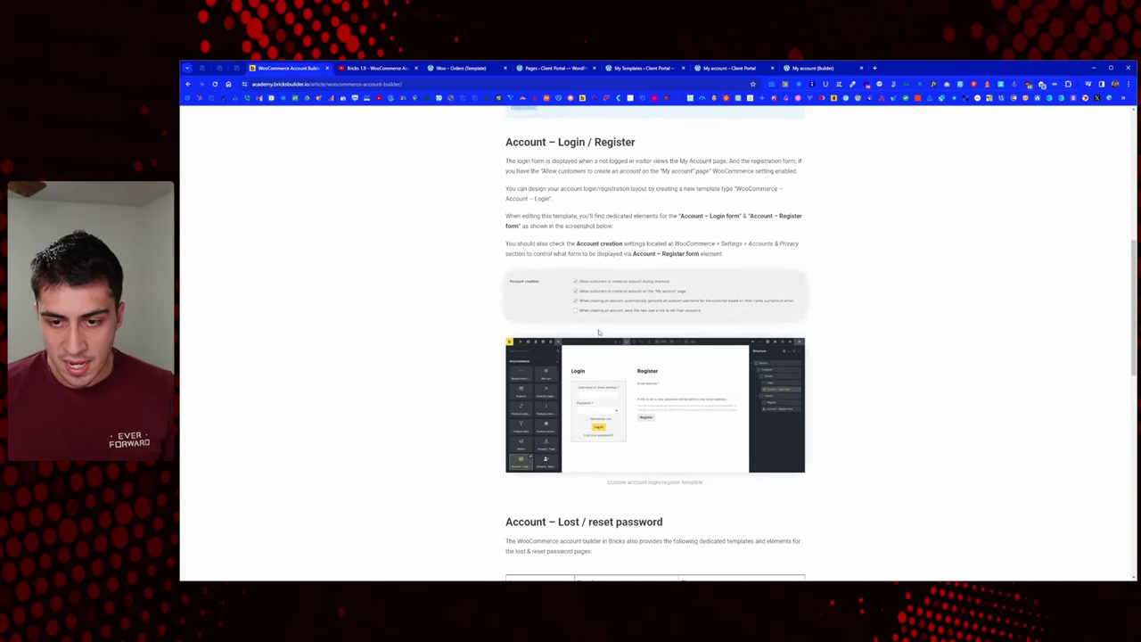
scroll(620, 334, "down", 5)
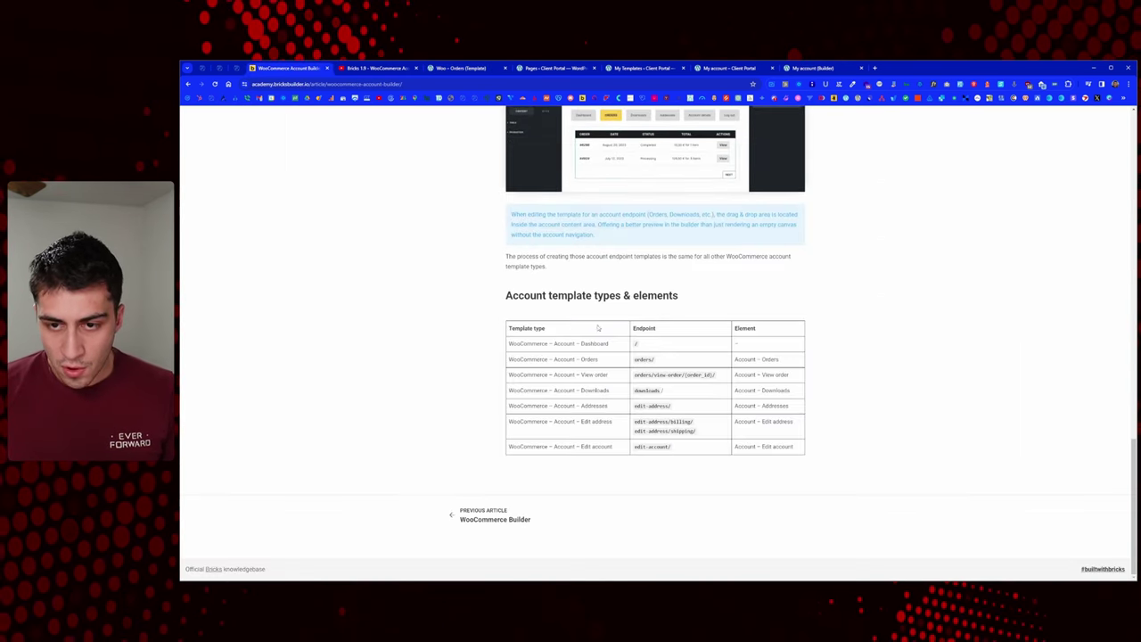
left_click_drag(510, 343, 592, 436)
left_click(596, 345)
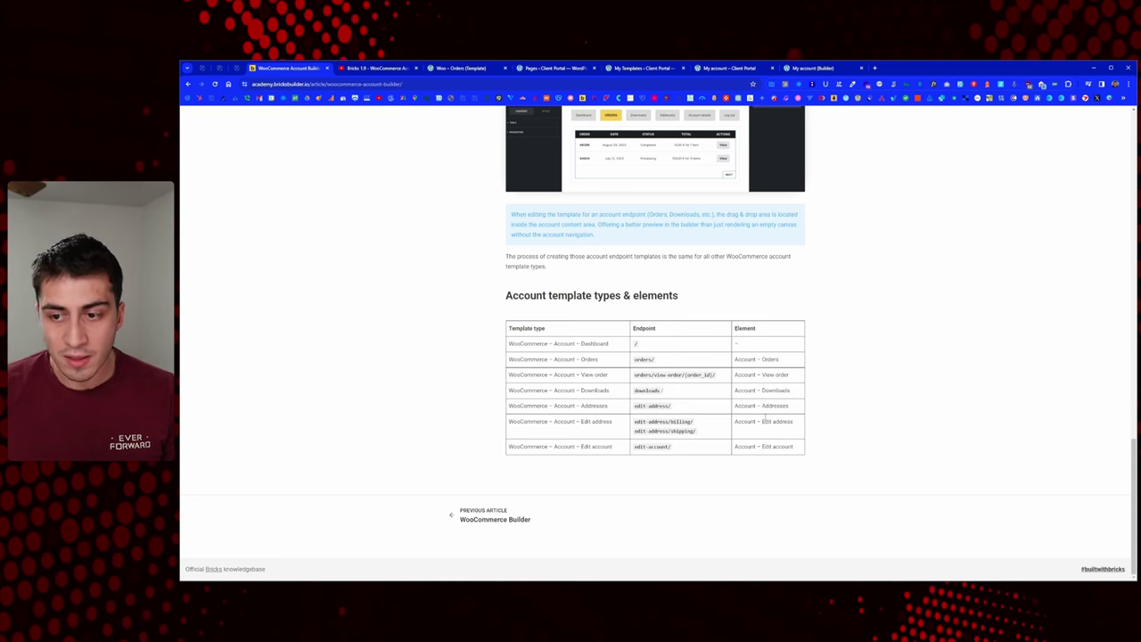
left_click_drag(779, 362, 739, 364)
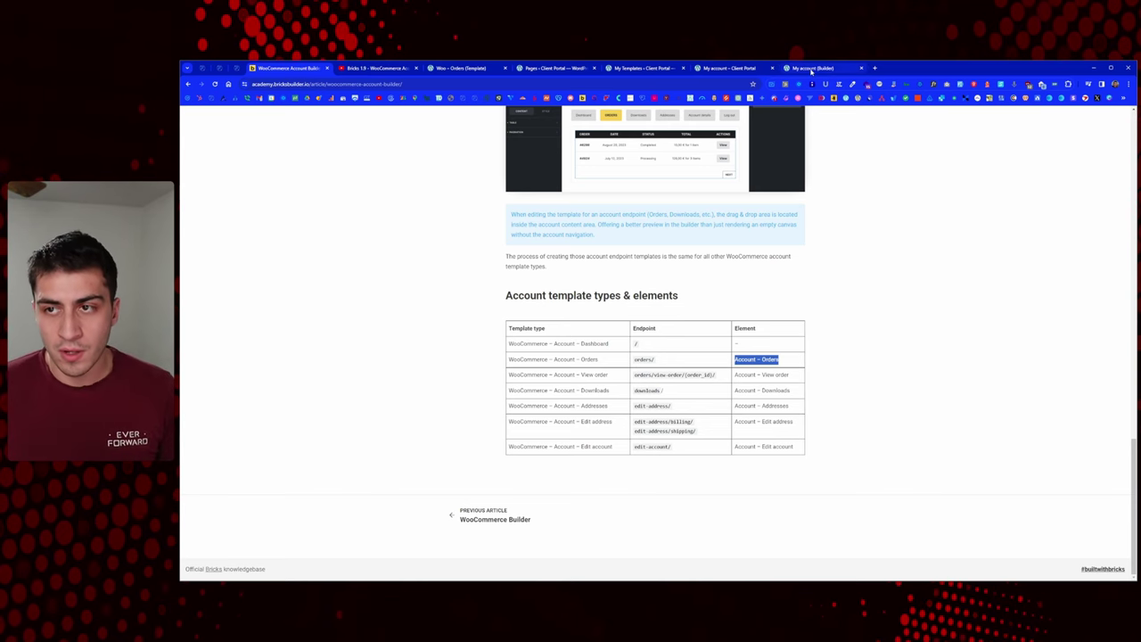
Step: Return to the Woo - Orders template in the builder and add the Account - Orders element
left_click(798, 68)
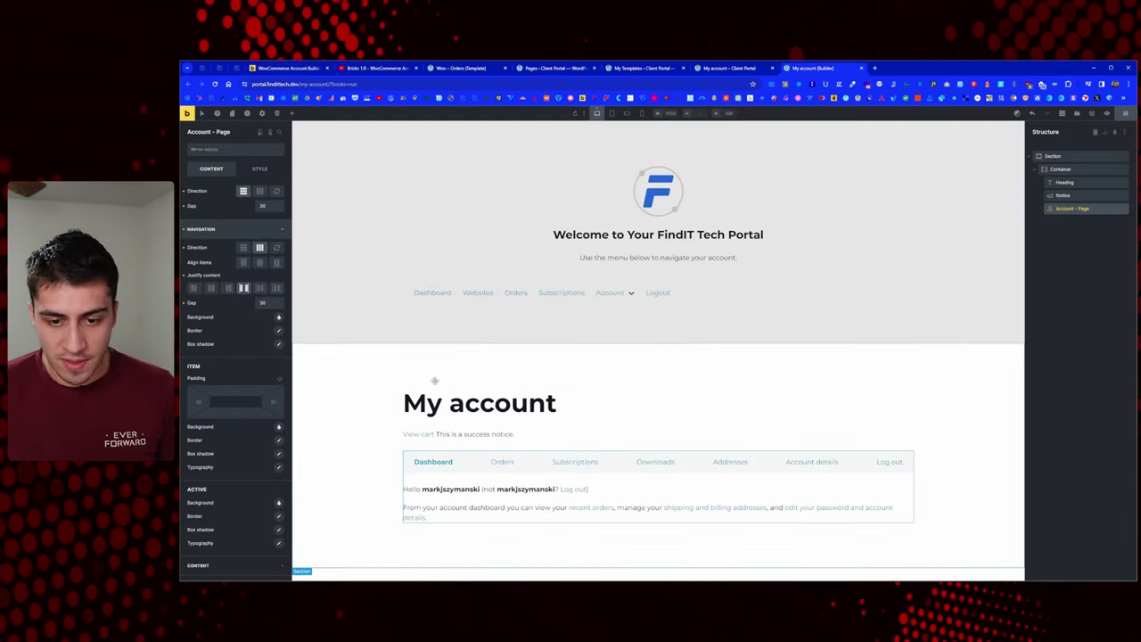
left_click(752, 68)
left_click(638, 69)
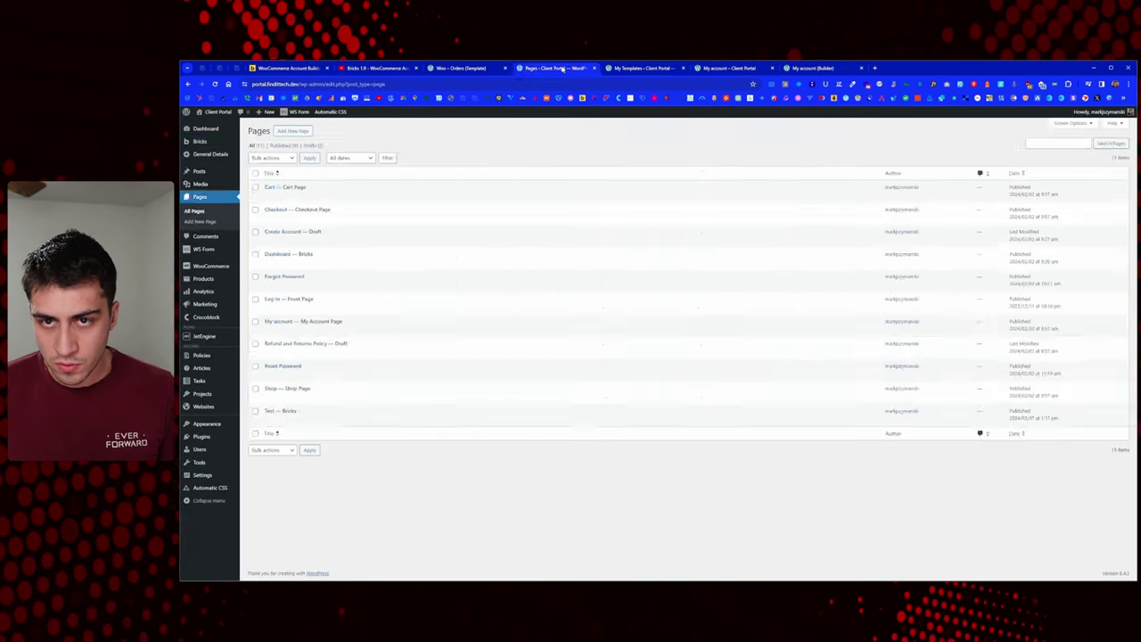
left_click(464, 69)
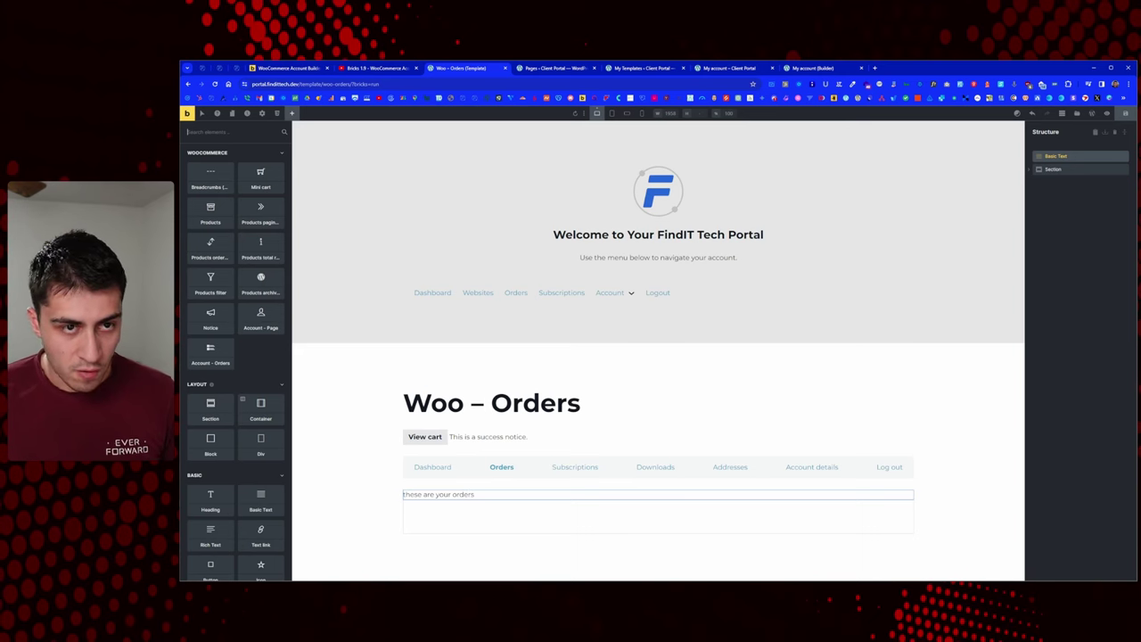
type("orders")
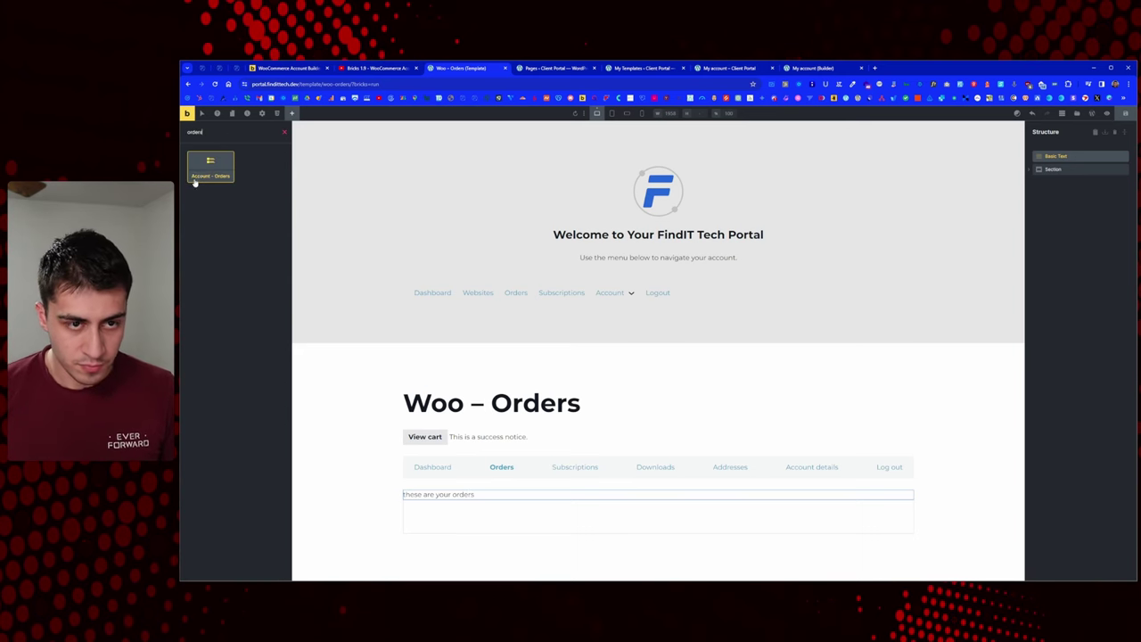
left_click(202, 169)
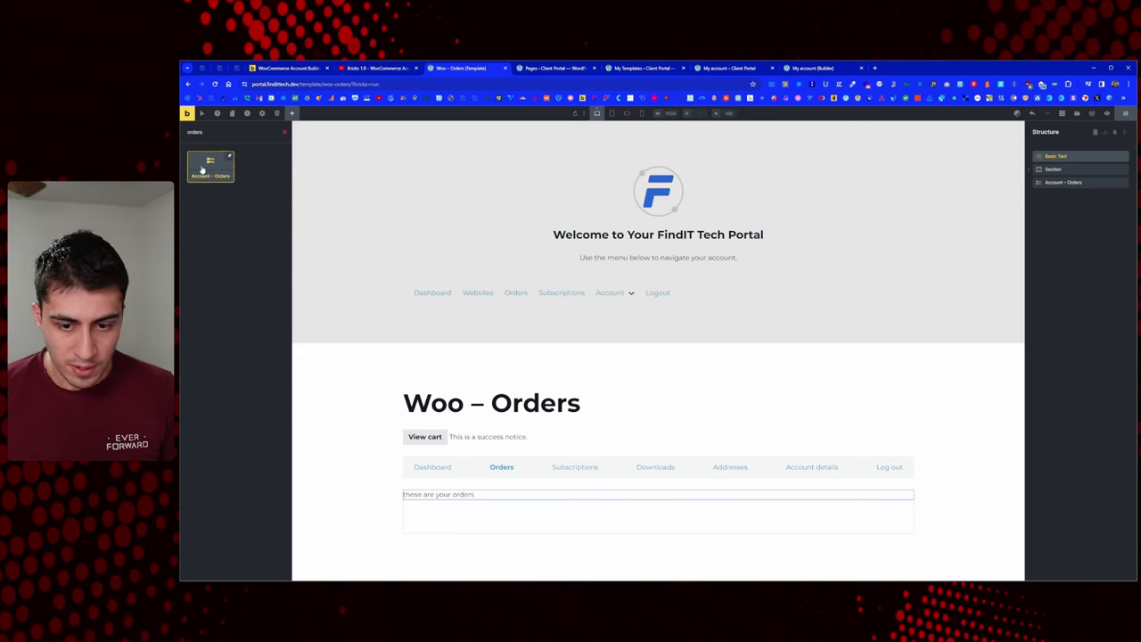
Step: Nest the Basic Text and Account - Orders elements inside the section's container and save the template
left_click(1052, 168)
mouse_move(1066, 195)
left_mouse_down()
mouse_move(1056, 159)
mouse_move(1062, 185)
mouse_move(1045, 187)
left_mouse_up()
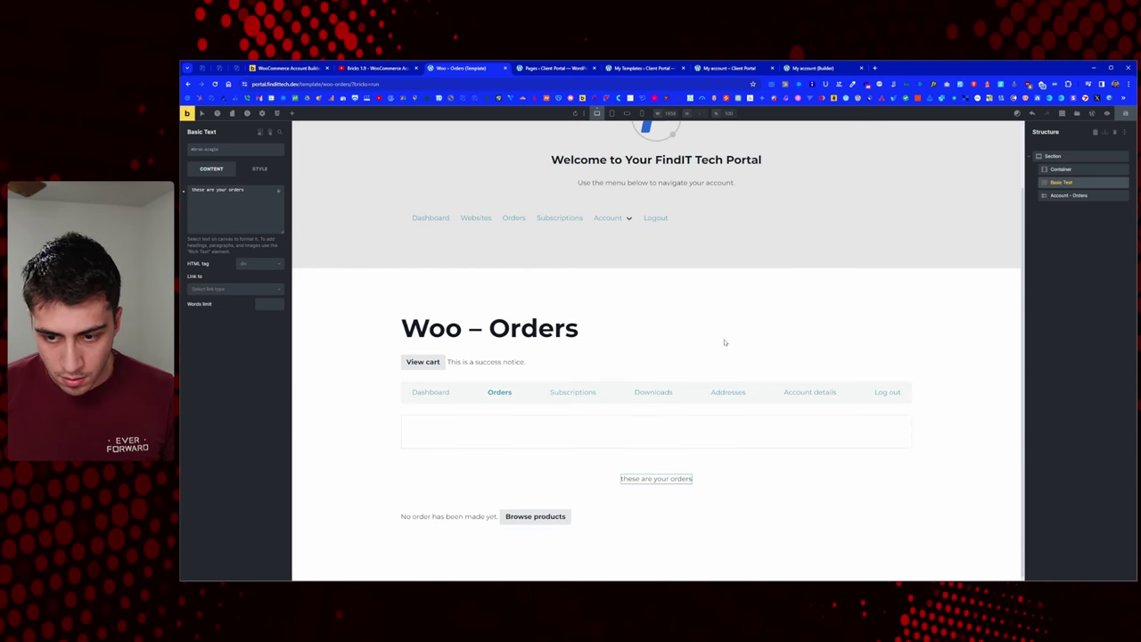
left_click(473, 441)
left_click_drag(1059, 184, 1071, 177)
left_click(1038, 170)
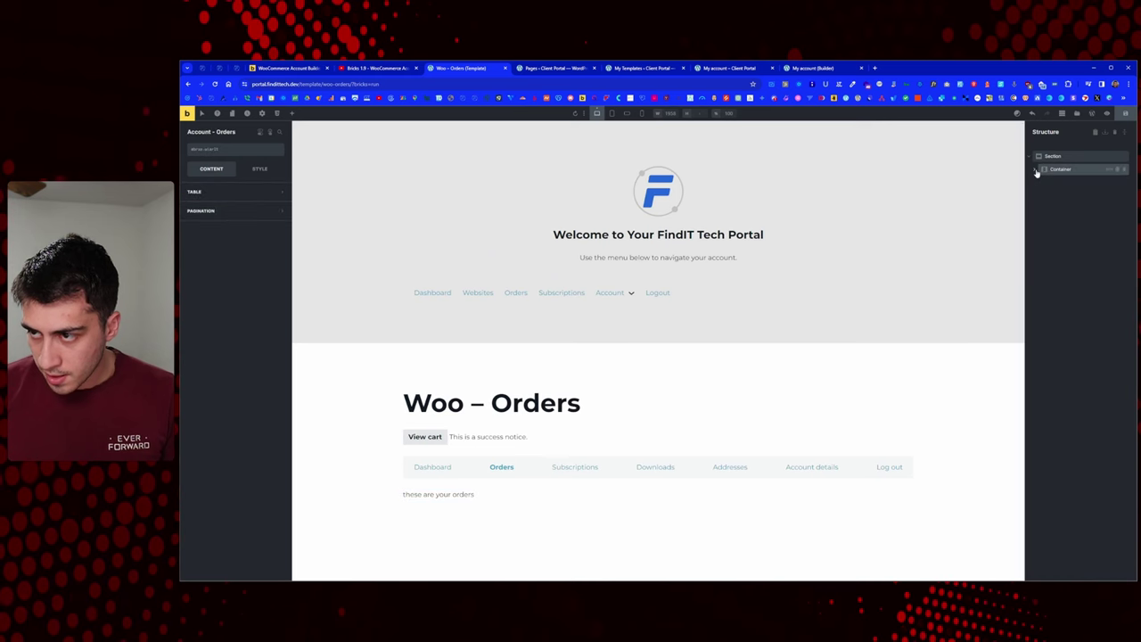
left_click(1057, 170)
key("ctrl+s")
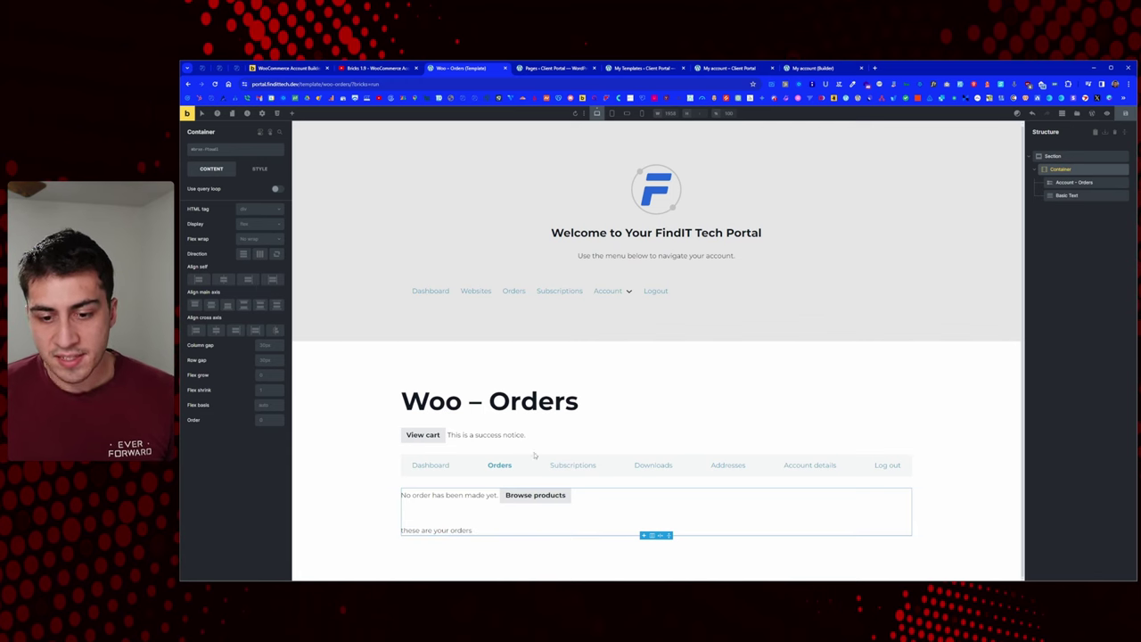
Step: Move the Basic Text above the Account - Orders element in the container and save the template
left_click_drag(448, 532, 449, 490)
mouse_move(1074, 195)
left_mouse_down()
mouse_move(1045, 152)
mouse_move(1065, 183)
mouse_move(1058, 189)
left_mouse_up()
left_click(1124, 114)
Step: Reload the portal's live Orders page and check the text and orders content below the account navigation
left_click(575, 68)
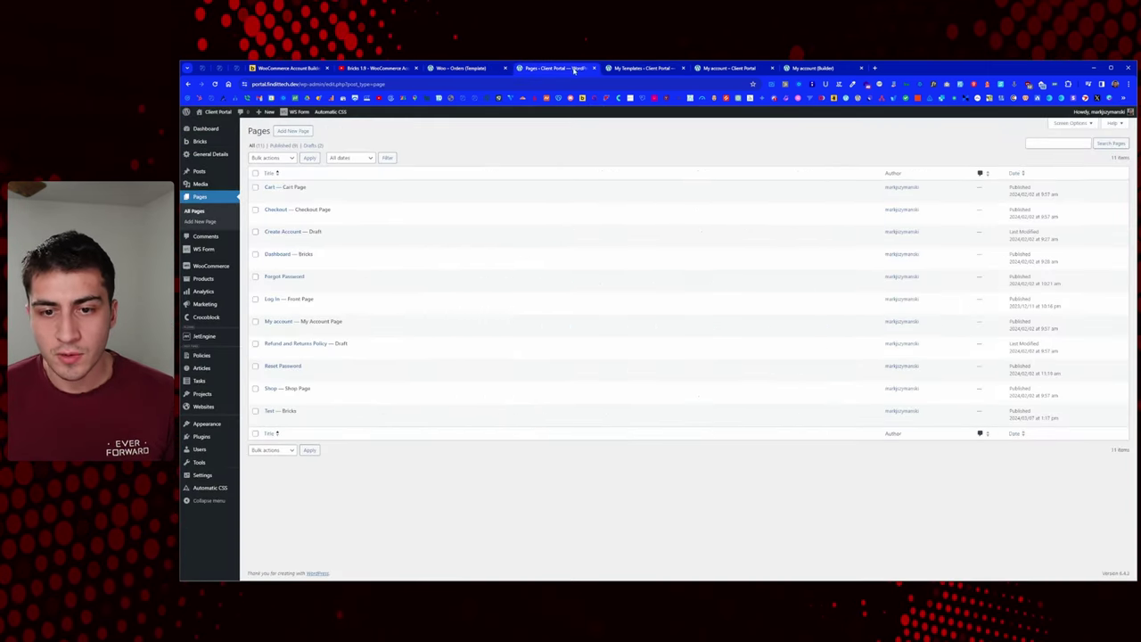
left_click(814, 67)
left_click(750, 69)
right_click(640, 348)
left_click(667, 382)
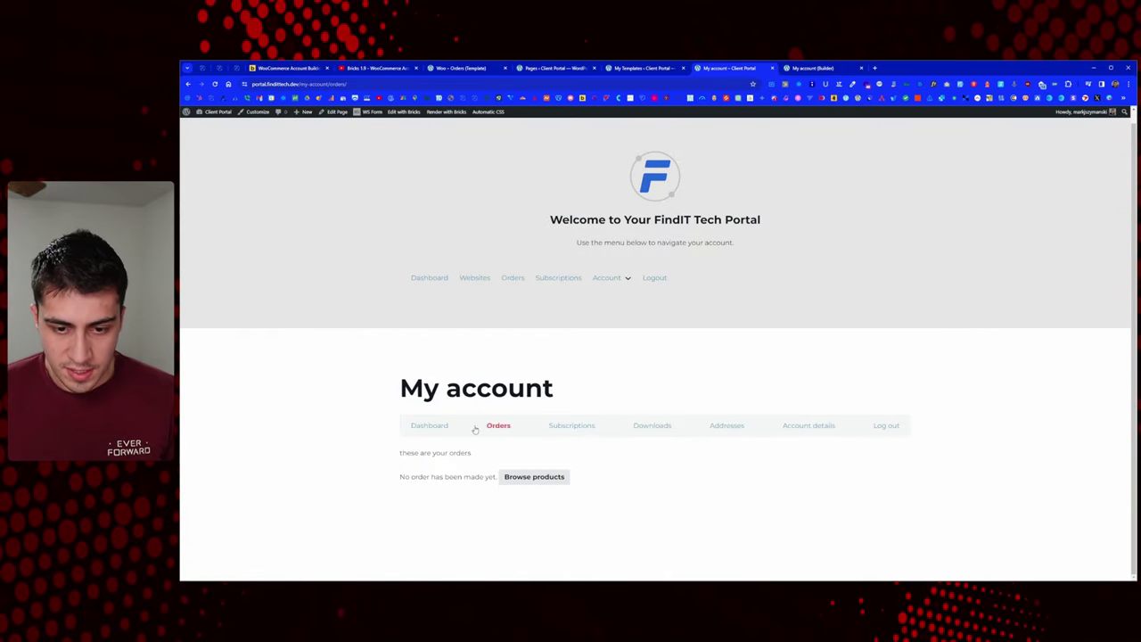
left_click_drag(414, 453, 483, 477)
left_click(483, 477)
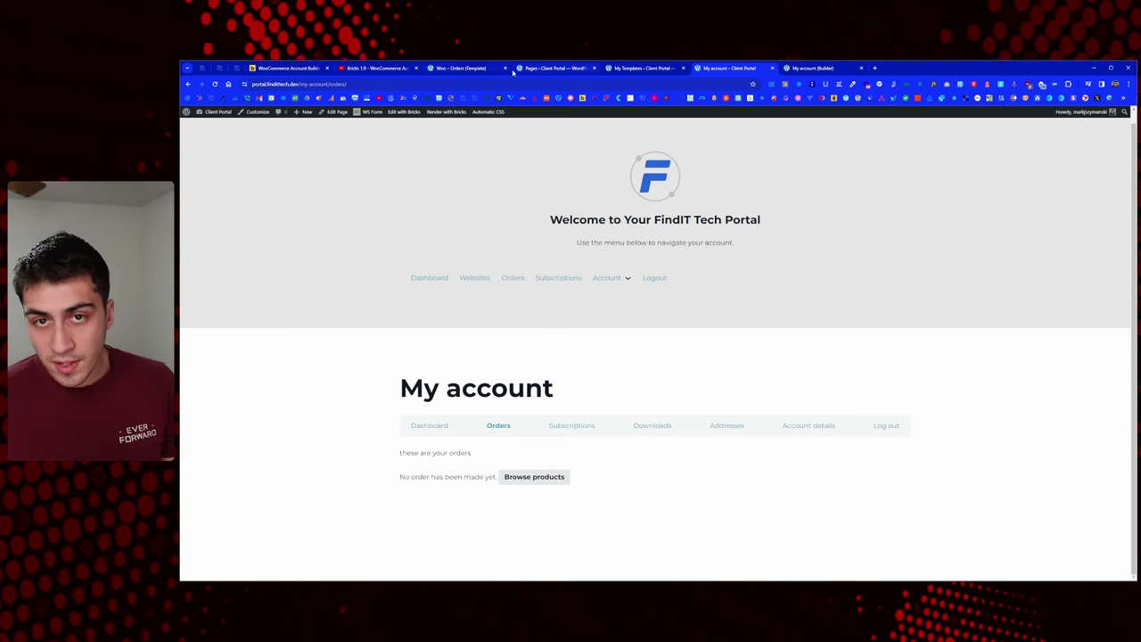
Step: Review the Account - Orders element's table styling options and the styled orders table in the Bricks 1.9 video
left_click(461, 68)
left_click(457, 517)
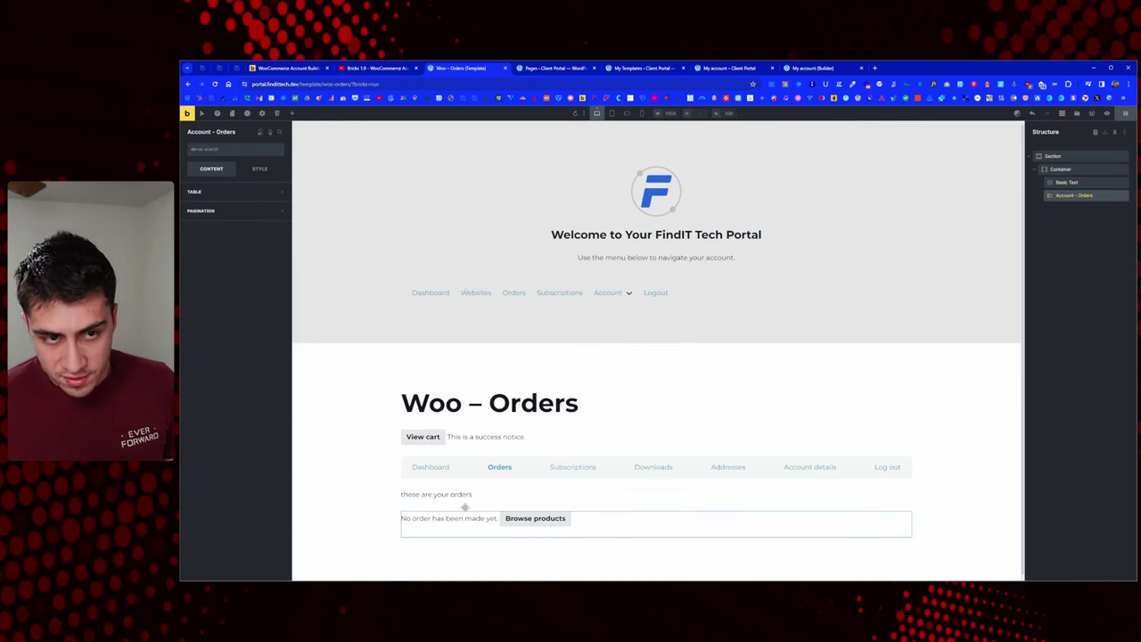
left_click(219, 189)
scroll(272, 466, "down", 2)
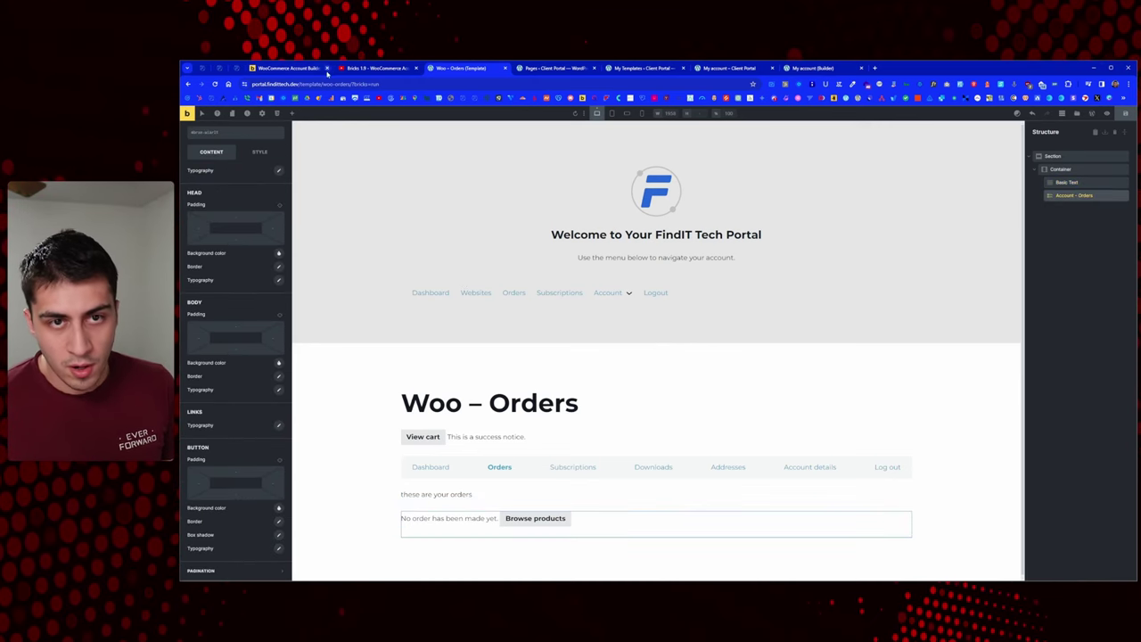
left_click(374, 68)
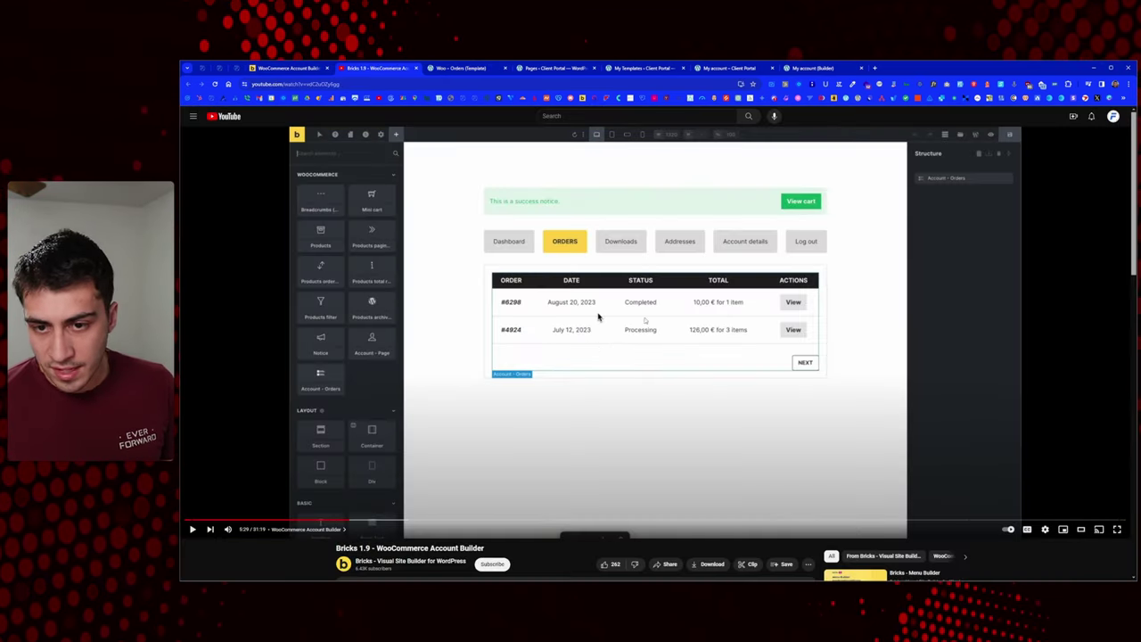
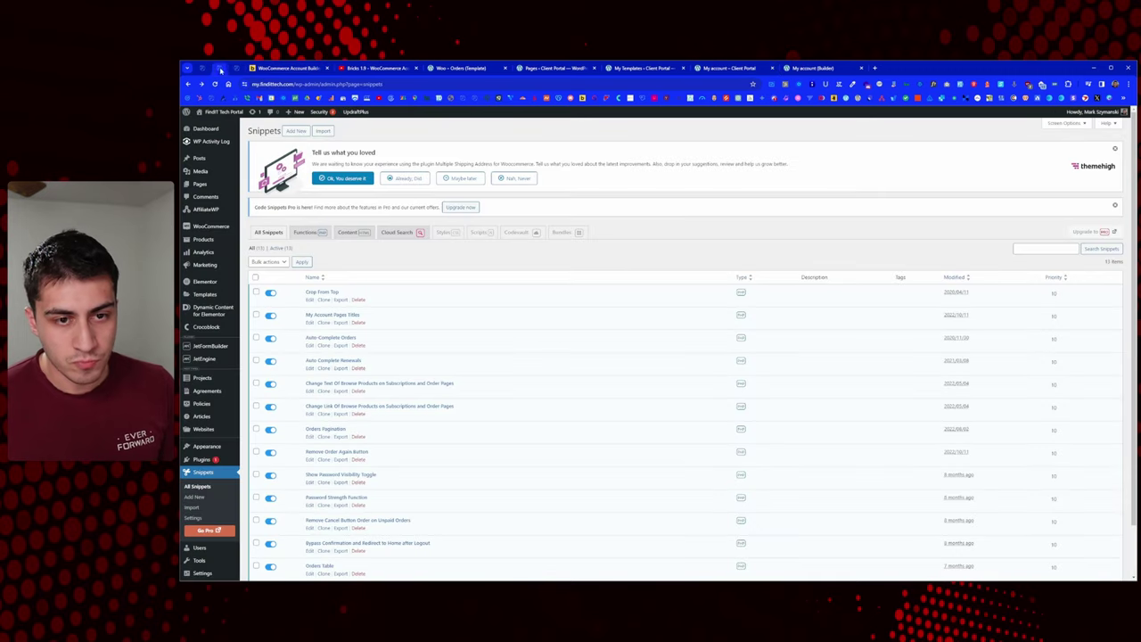
Step: Open the Profile Details page on the existing Elementor portal and examine the edit-account endpoint in its address
left_click(286, 67)
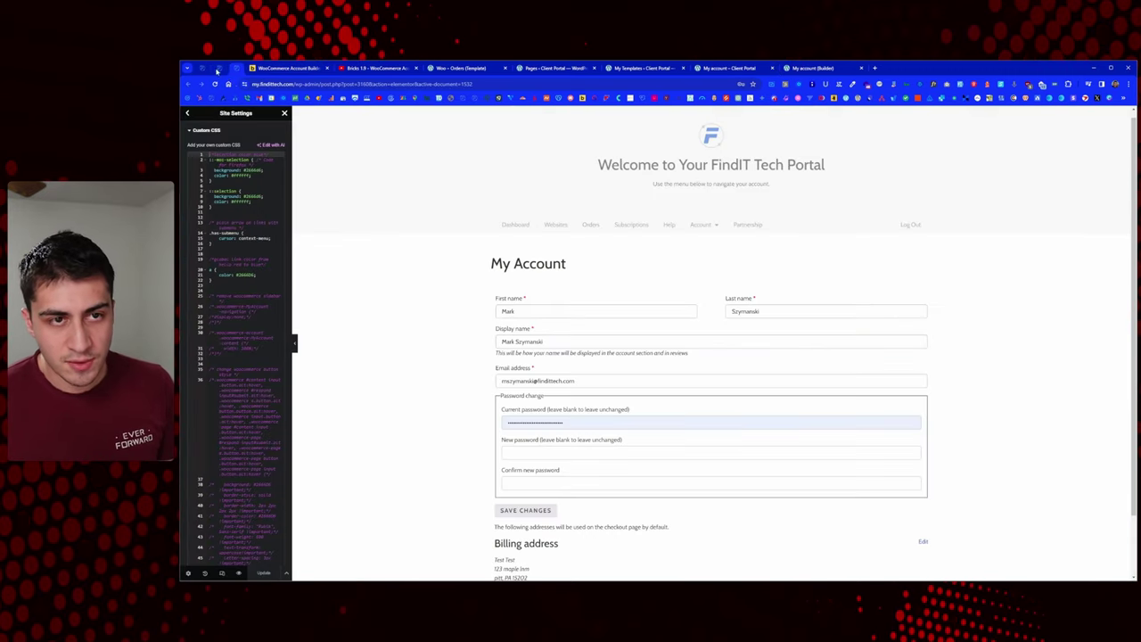
left_click(218, 69)
scroll(599, 243, "down", 2)
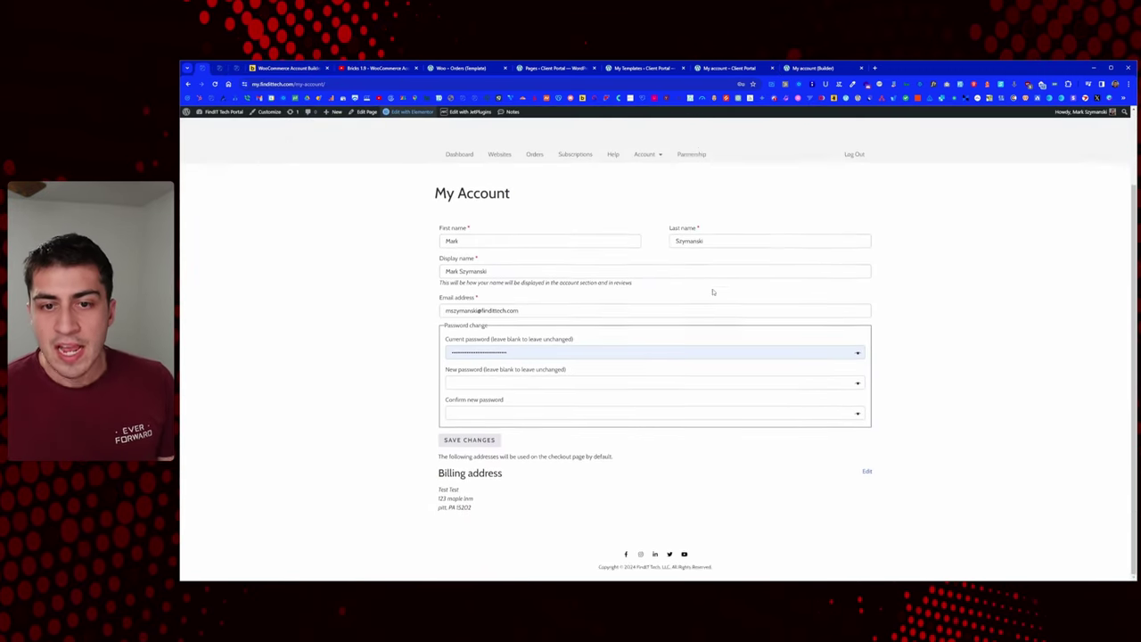
scroll(704, 281, "up", 2)
left_click(651, 252)
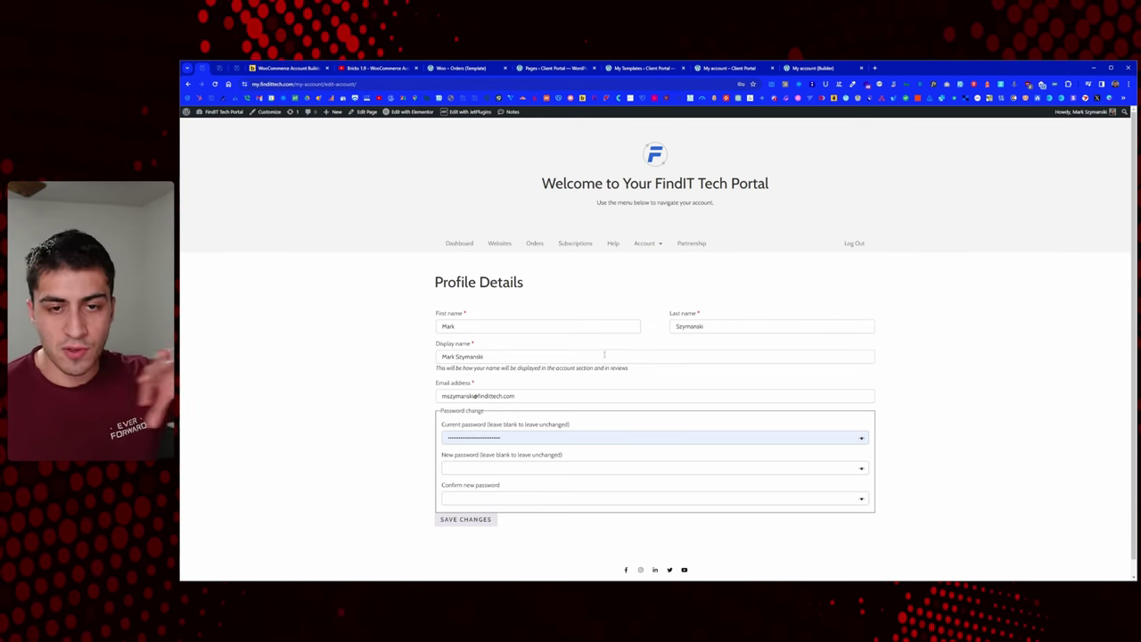
double_click(345, 84)
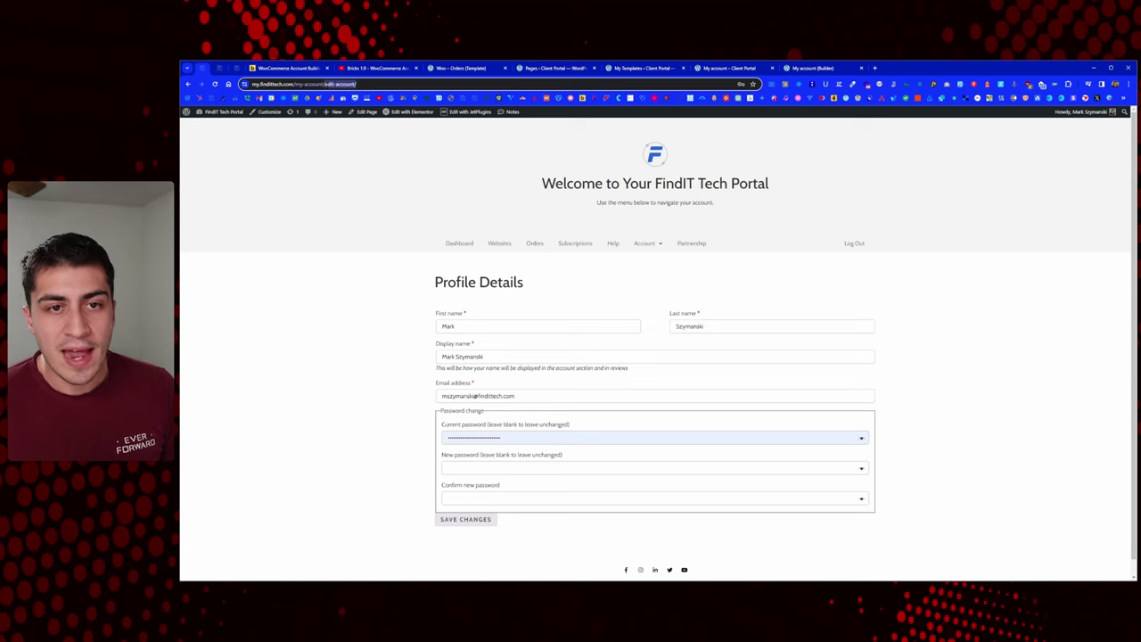
Step: Find the template type and element for the edit-account endpoint in the Bricks Academy table
left_click(303, 69)
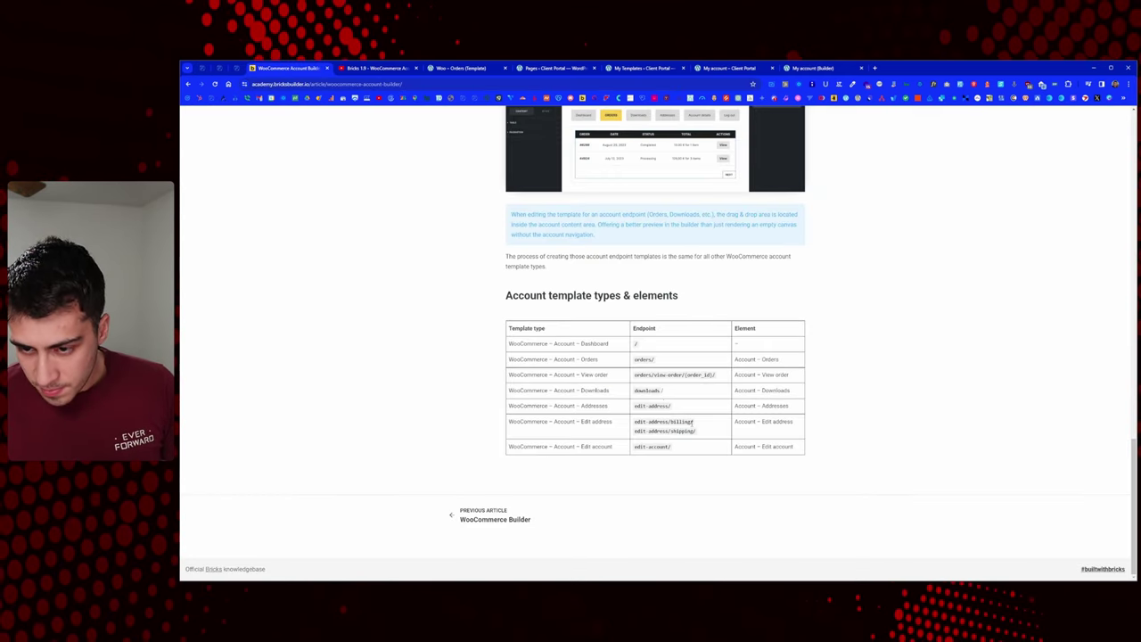
left_click_drag(687, 449, 636, 452)
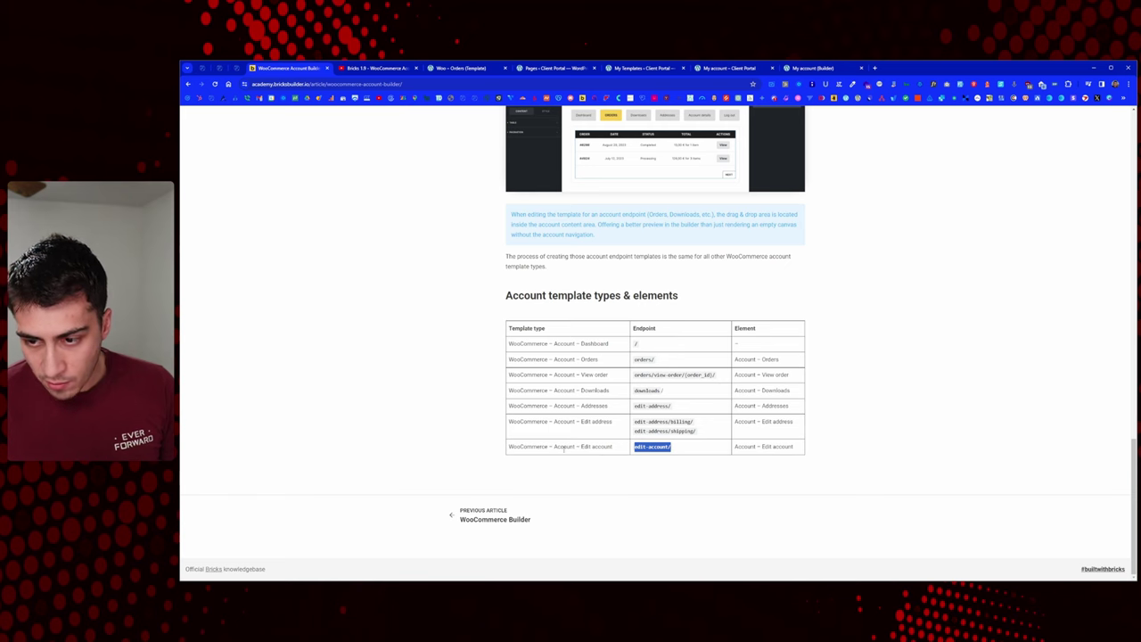
left_click_drag(800, 451, 740, 448)
left_click(742, 447)
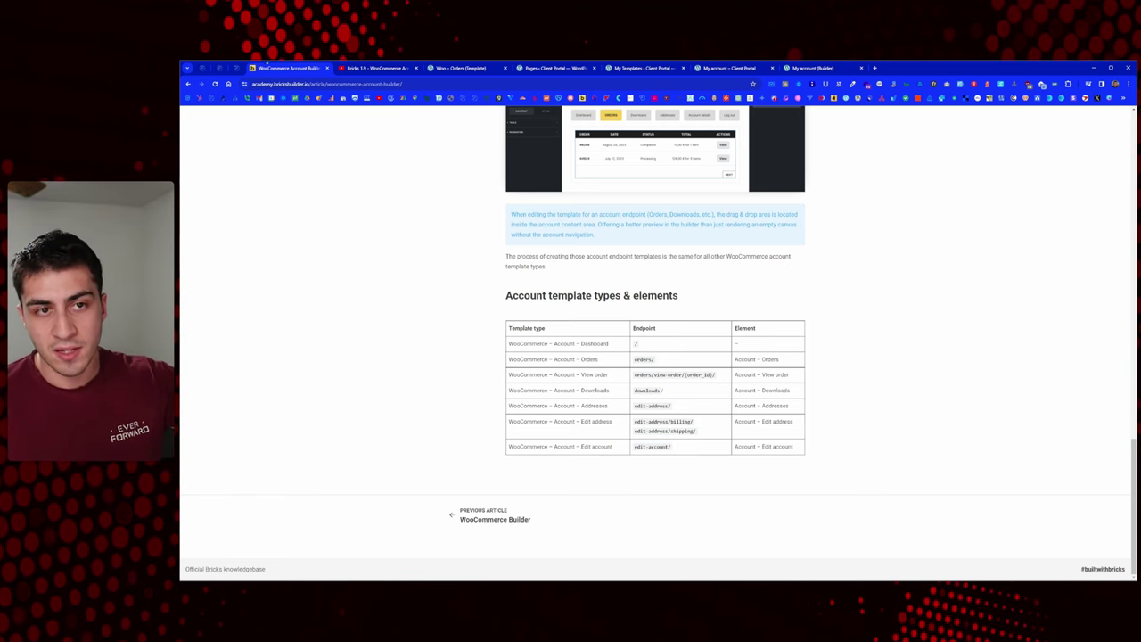
Step: Return to the existing portal's edit-account page and examine its custom Profile Details heading
left_click(204, 68)
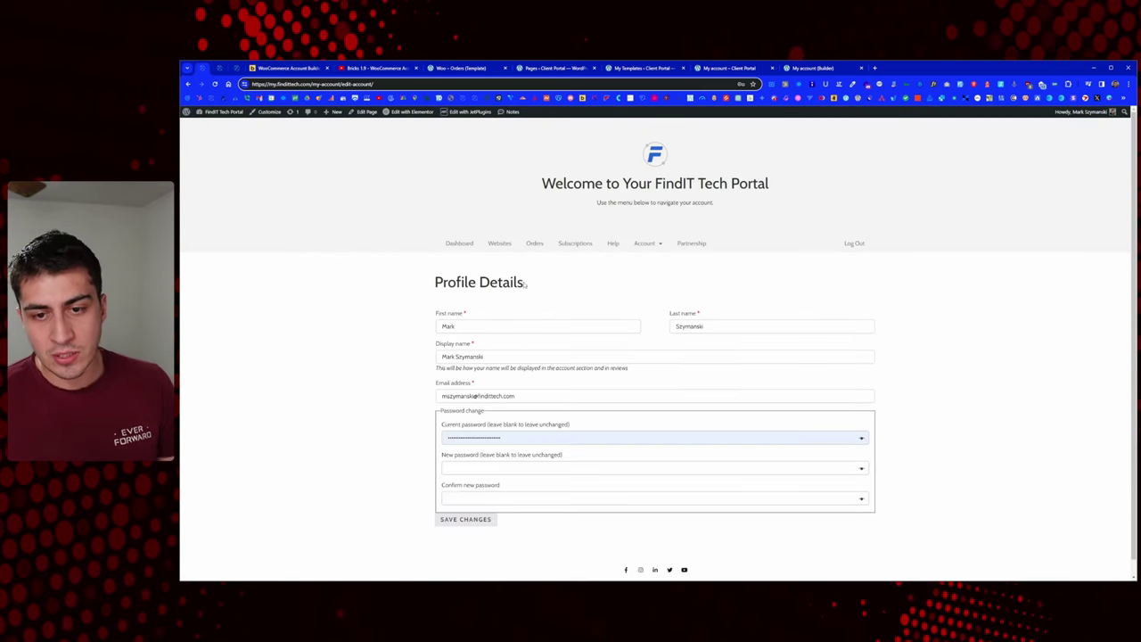
left_click_drag(526, 284, 433, 284)
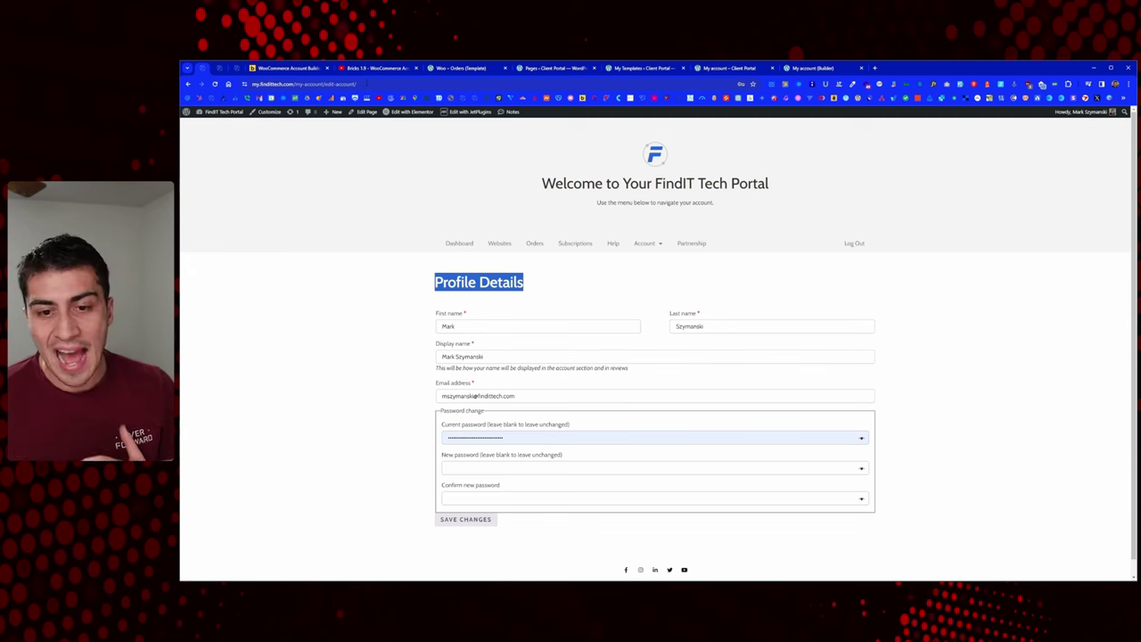
left_click(533, 287)
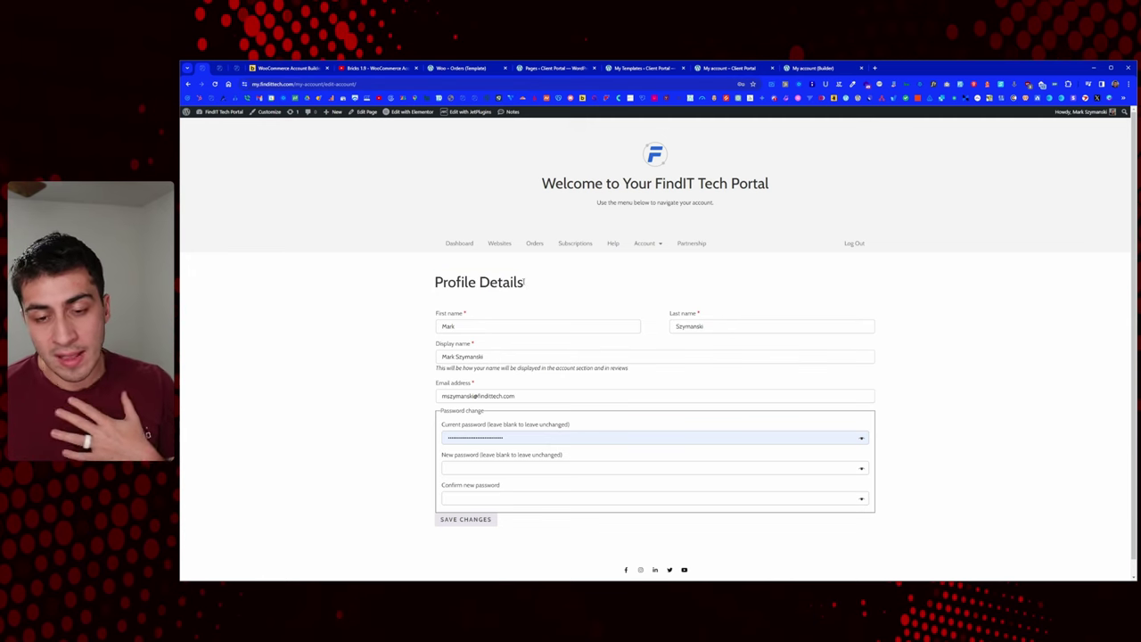
Step: Compare the Profile Details heading on the existing portal with the My account heading on the new portal's orders page
left_click_drag(532, 286, 435, 283)
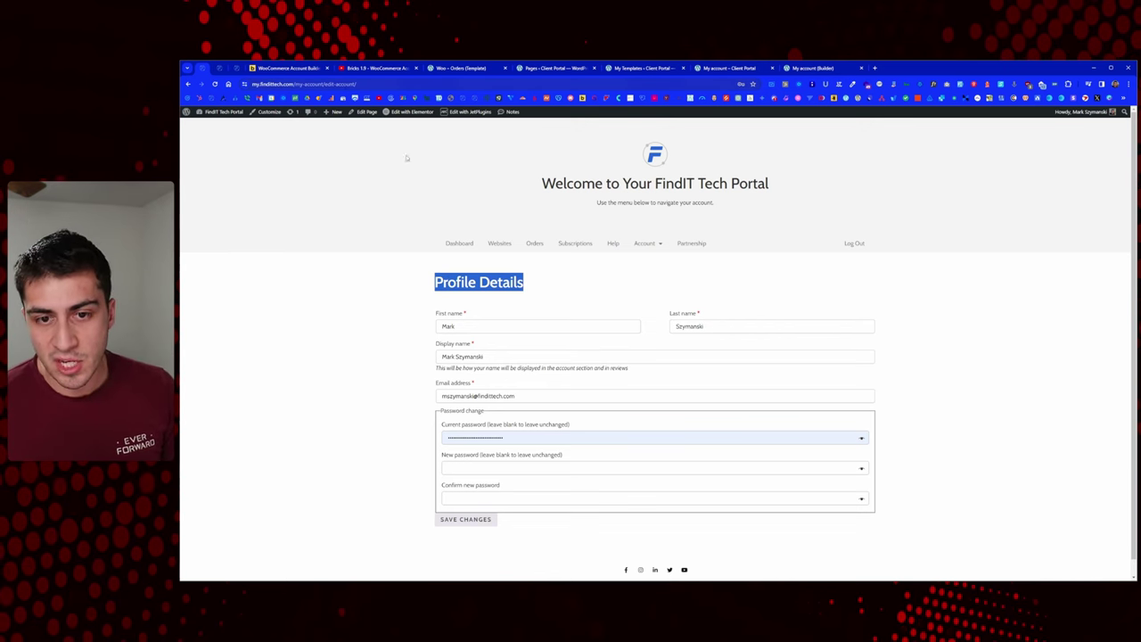
left_click(498, 274)
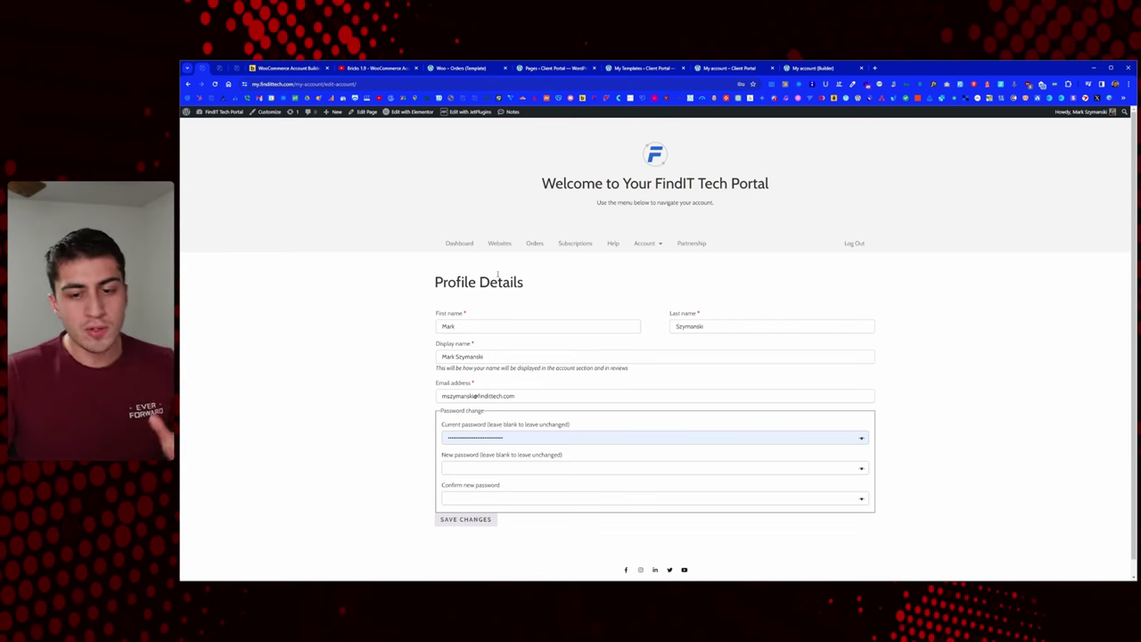
left_click(718, 71)
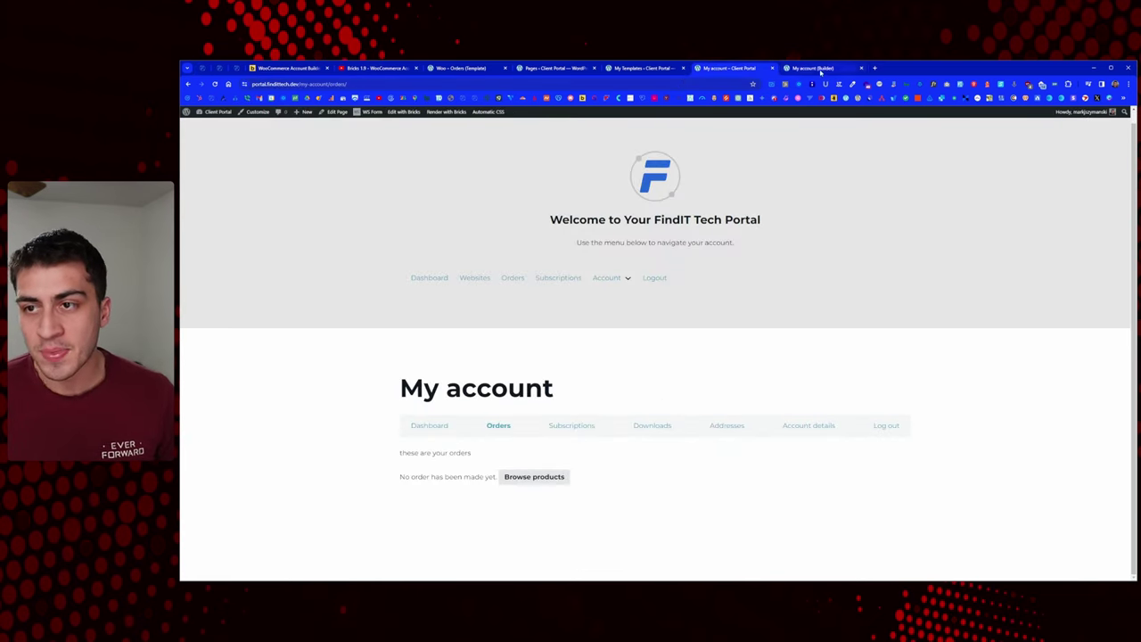
left_click(645, 69)
left_click(727, 68)
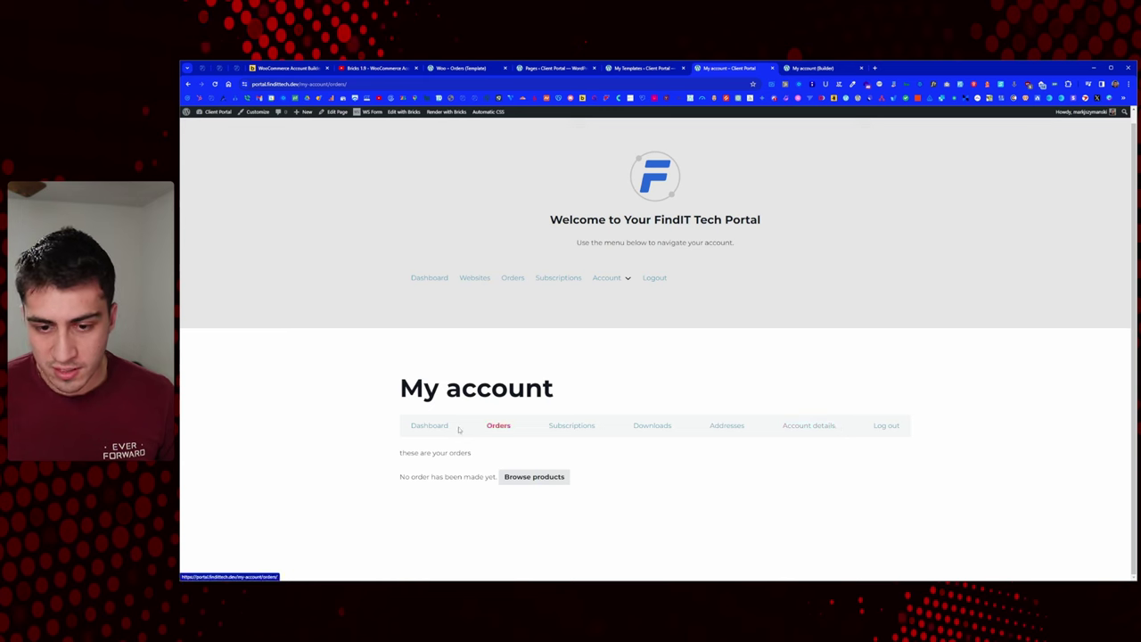
Step: Inspect the Account - Page element's navigation, style and custom CSS settings in the My account page builder
left_click(811, 68)
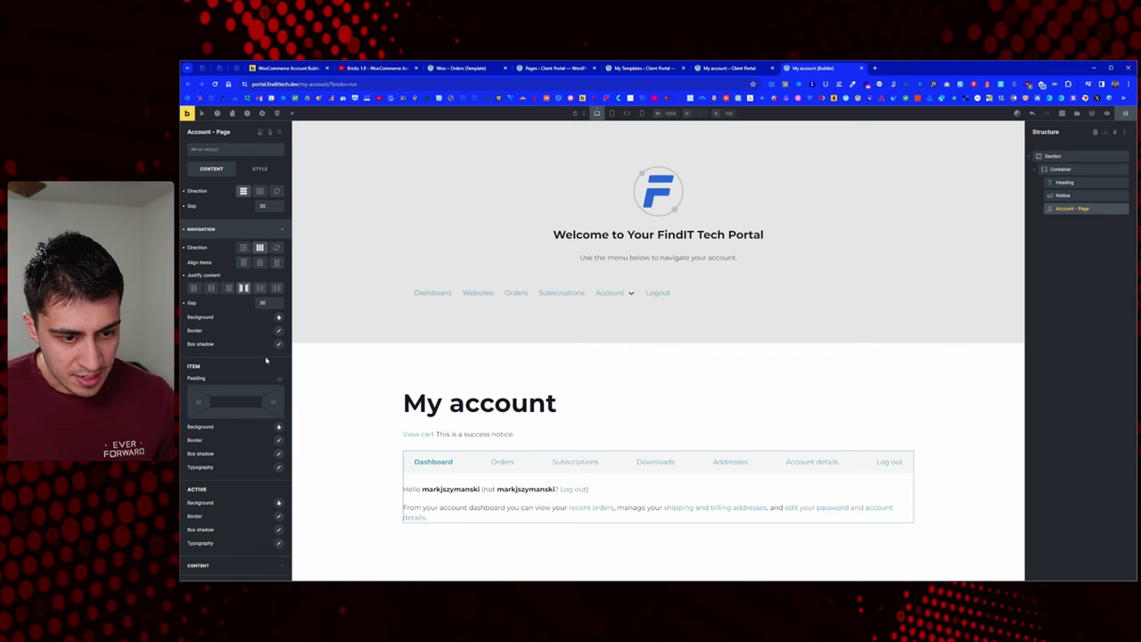
left_click(249, 232)
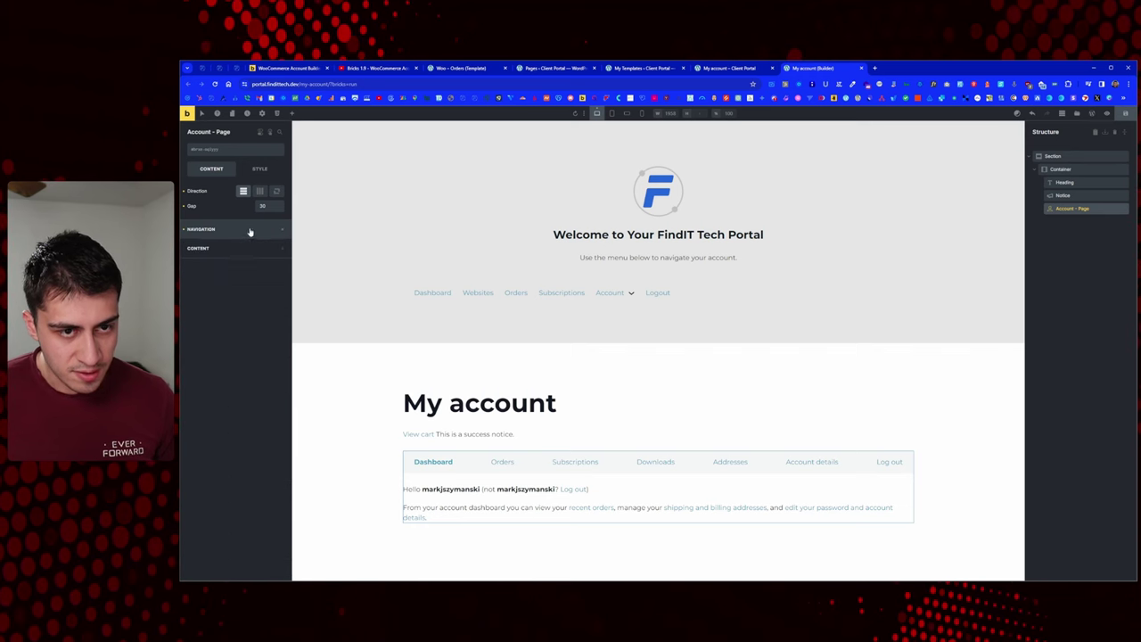
left_click(260, 169)
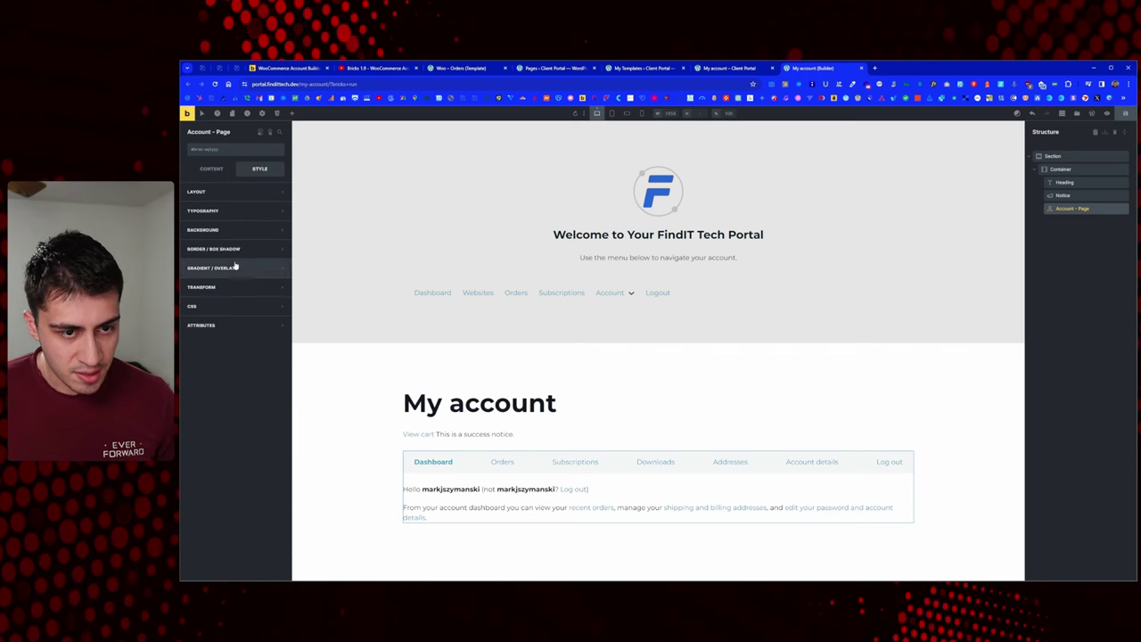
left_click(224, 306)
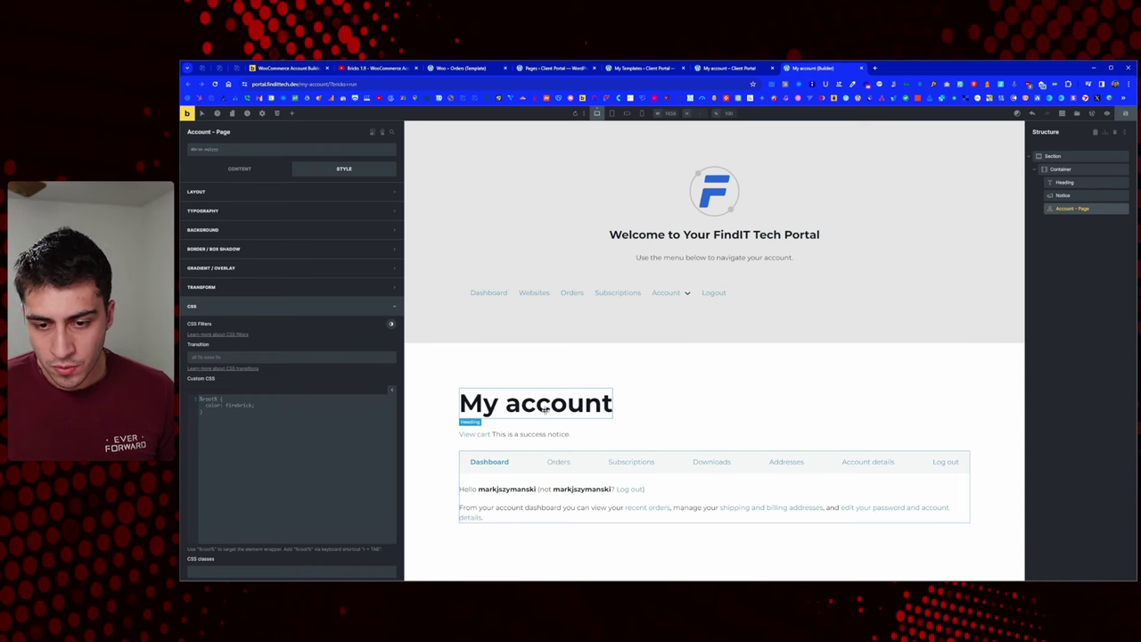
Step: Delete the post title heading from the My account page, save it, and reload the live orders page
left_click(540, 405)
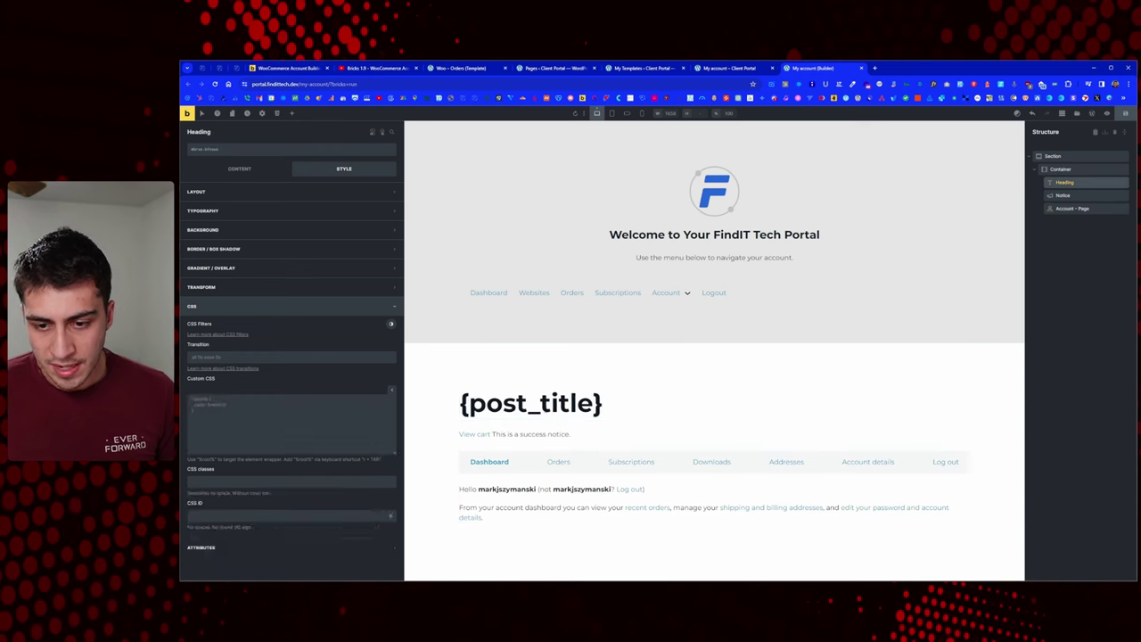
left_click(1124, 182)
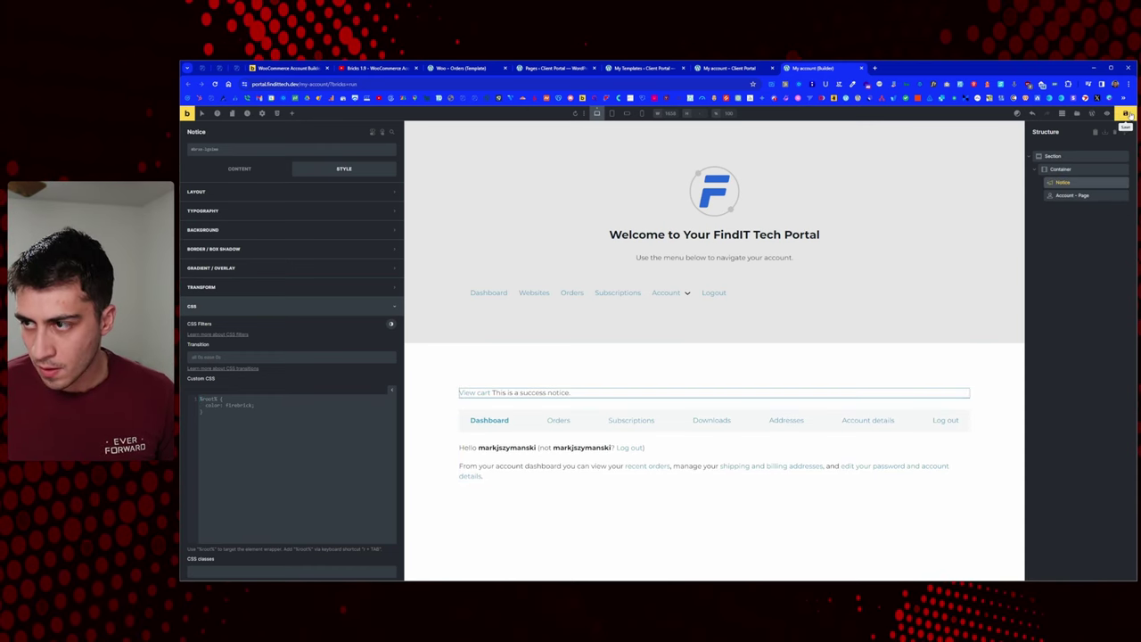
left_click(720, 68)
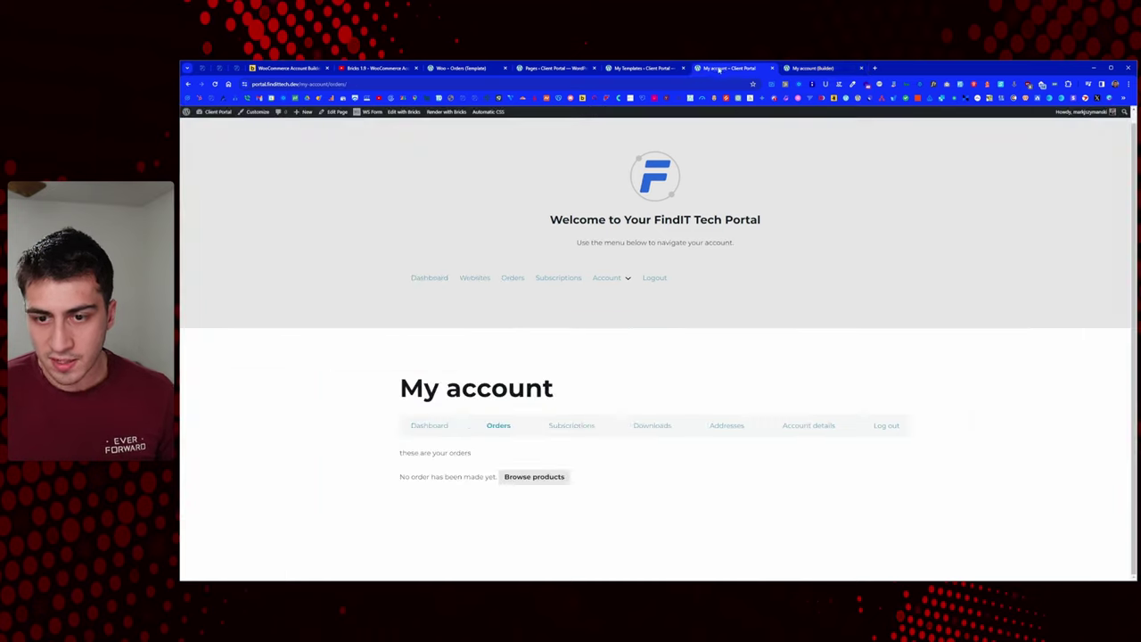
right_click(632, 365)
left_click(659, 393)
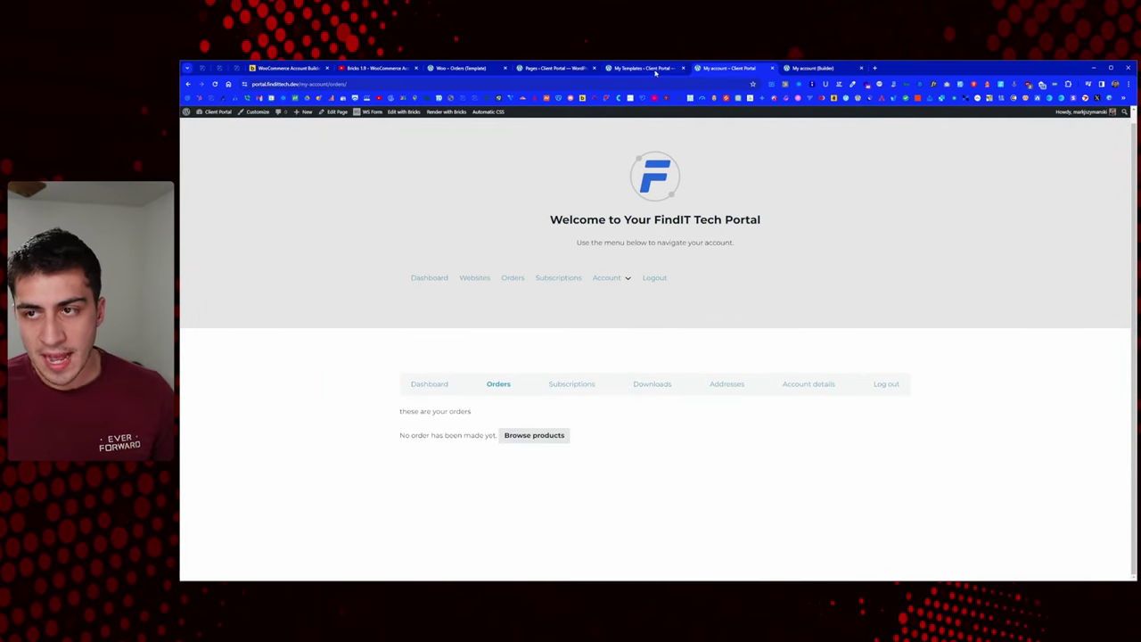
Step: Reload the Woo – Orders template in the builder and delete its "these are your orders" text element
left_click(461, 68)
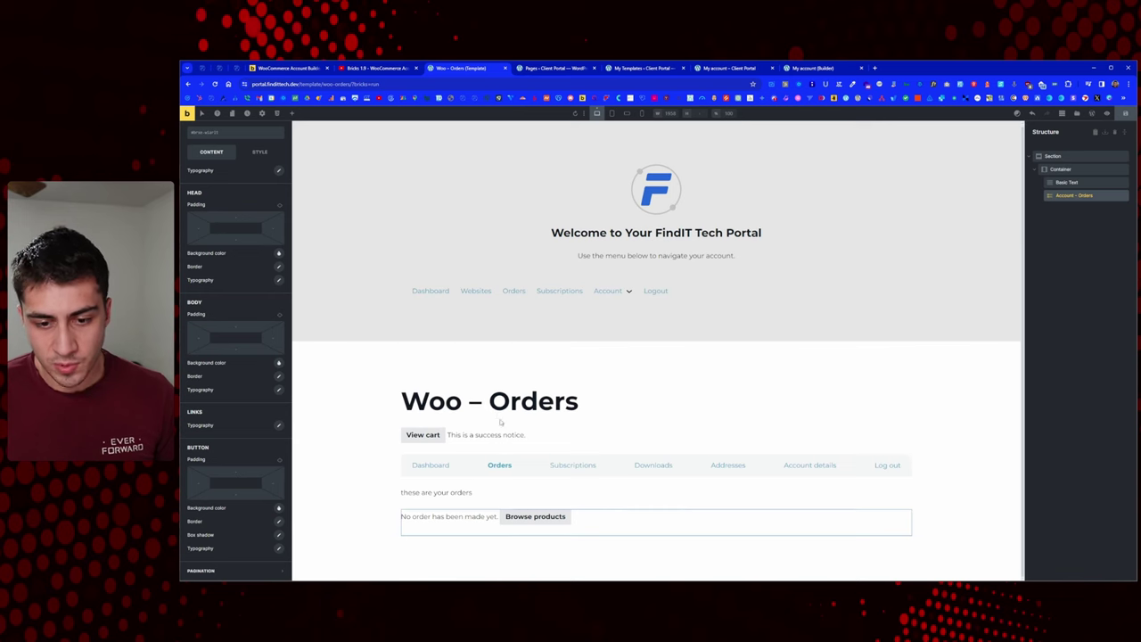
left_click(215, 84)
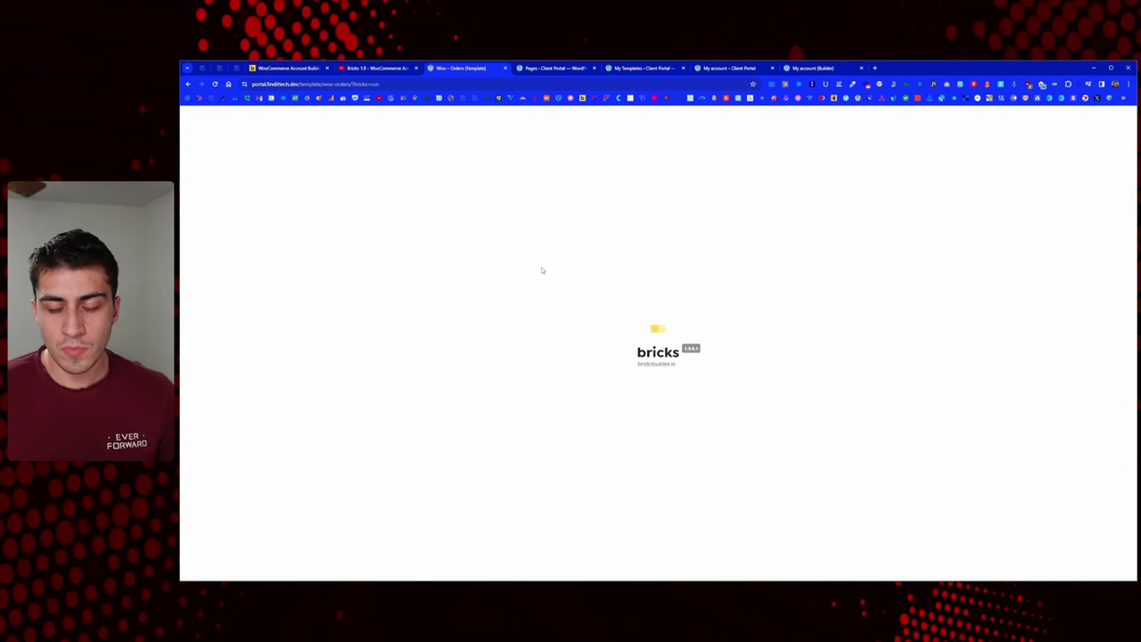
right_click(455, 457)
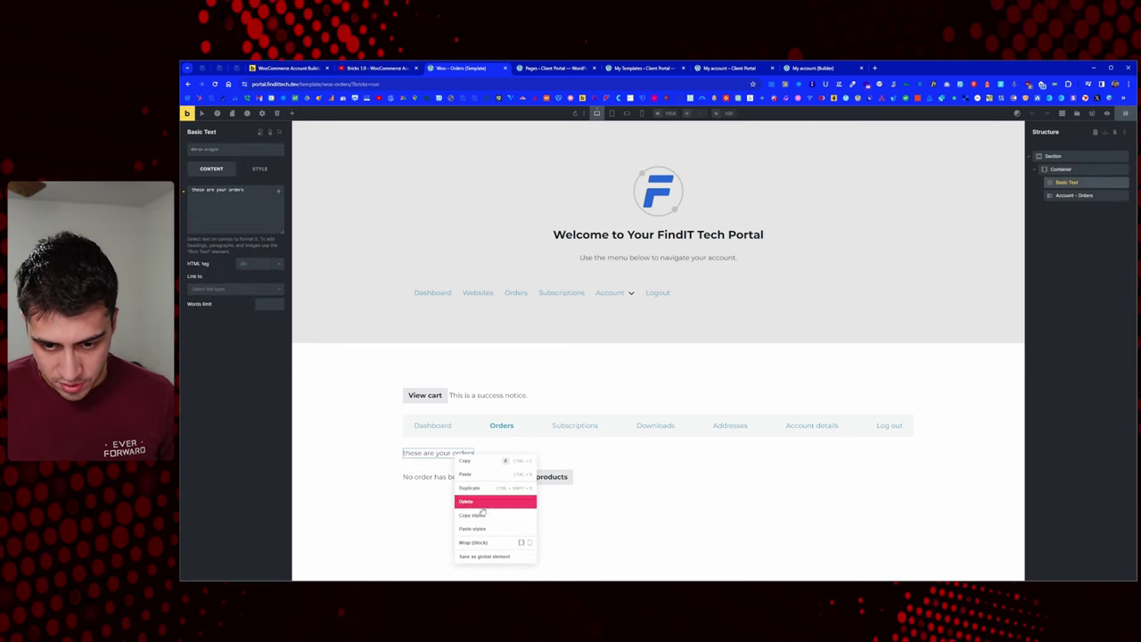
key("Delete")
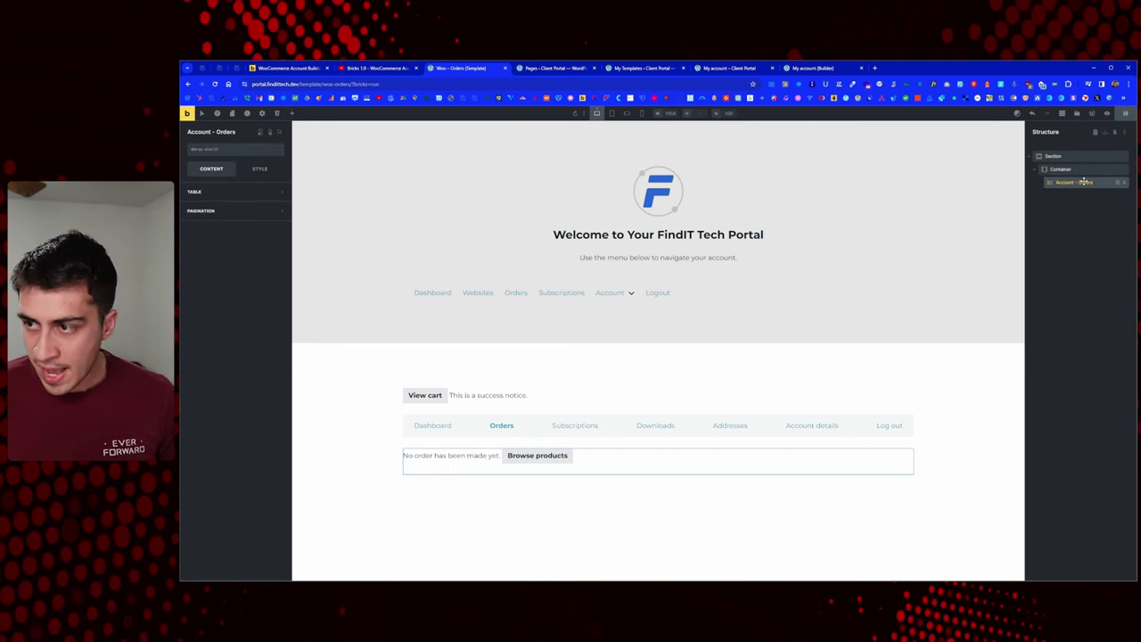
Step: Add a Heading element to the template's container and place it above the Account - Orders element
left_click(292, 113)
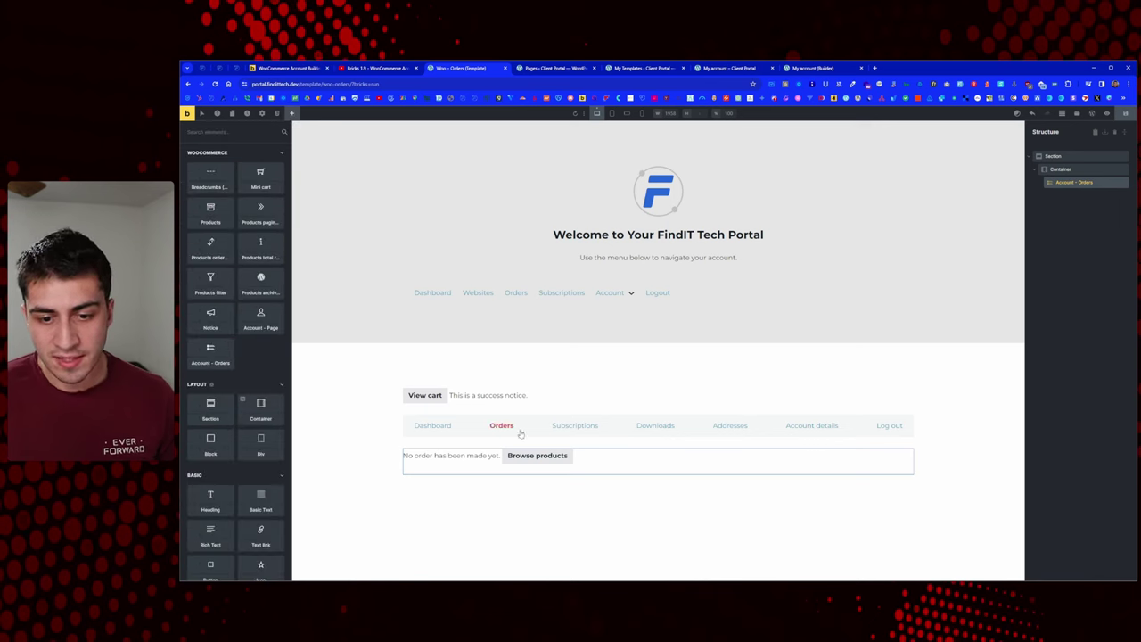
left_click_drag(217, 503, 463, 448)
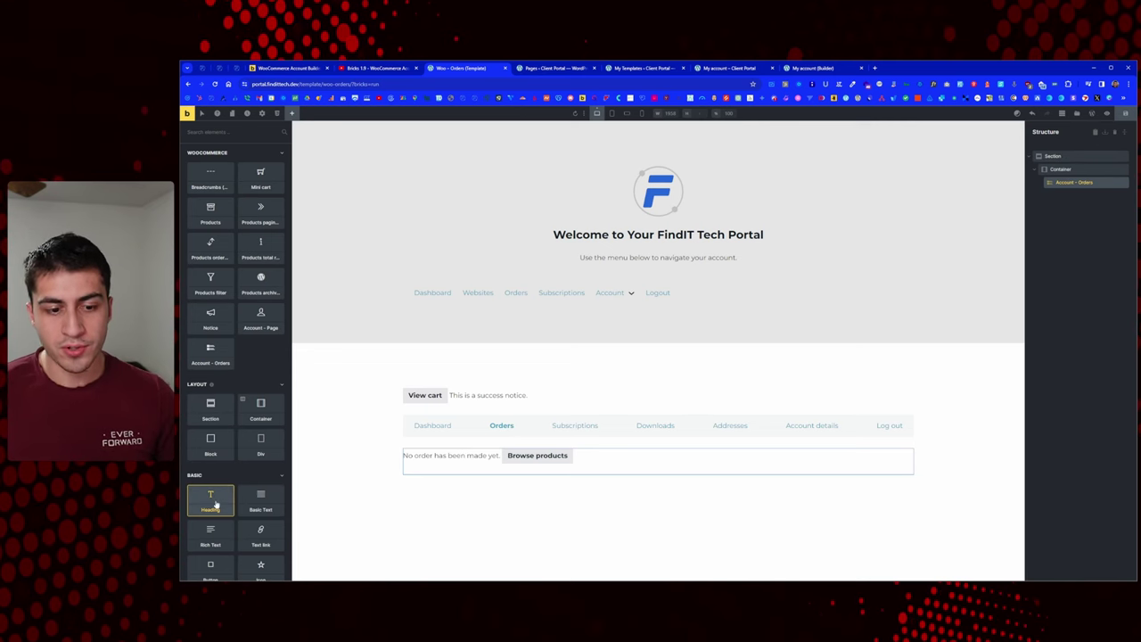
left_click_drag(216, 503, 448, 464)
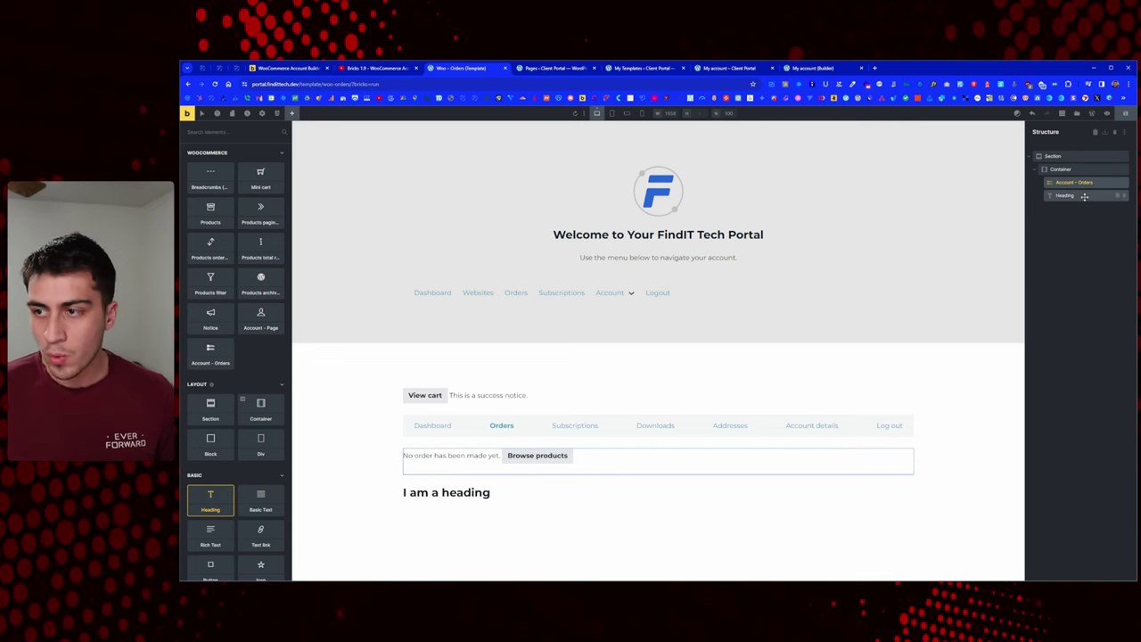
left_click_drag(1065, 195, 1075, 178)
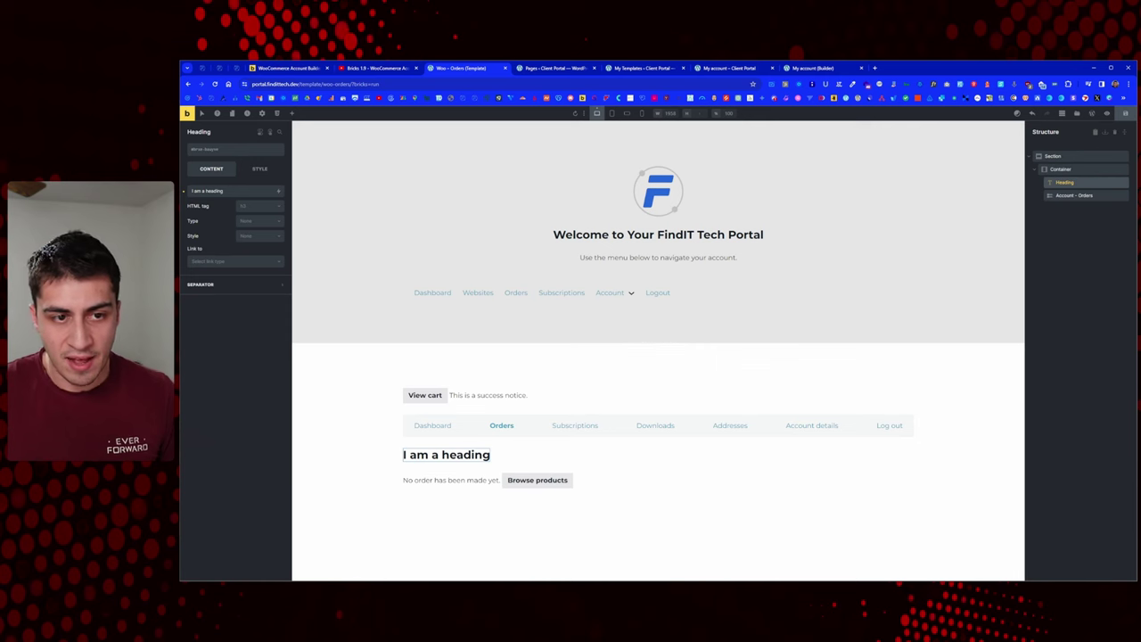
Step: Try the dynamic value {post_title} as the new heading's text and save the template
left_click(222, 190)
key("ctrl+a")
key("BackSpace")
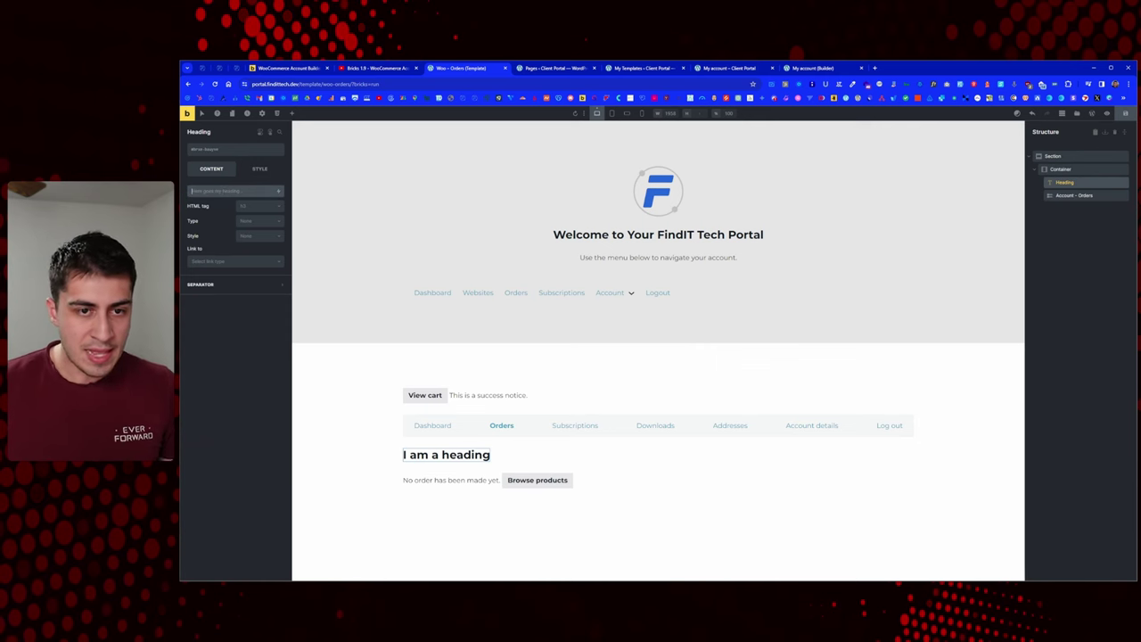
left_click(278, 191)
left_click(236, 226)
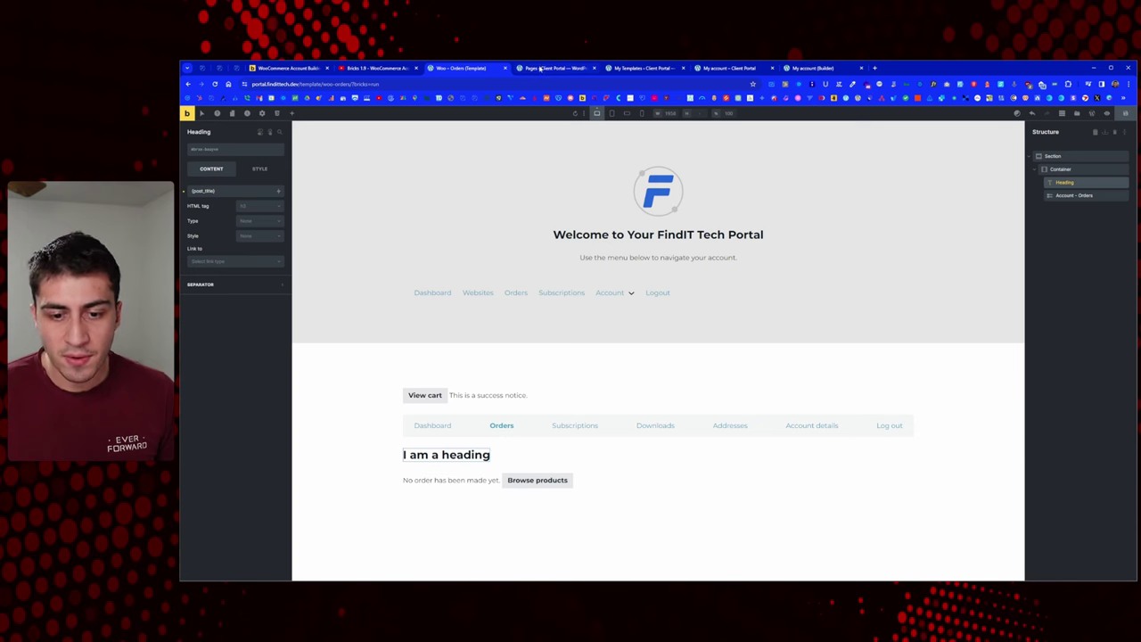
key("ctrl+s")
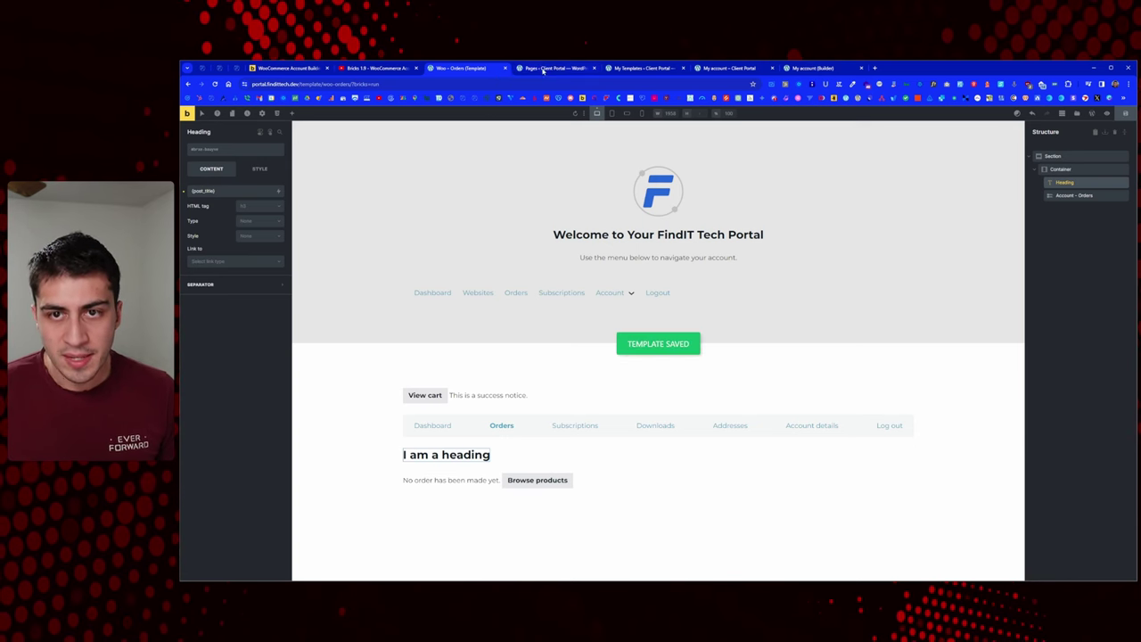
Step: Reload the live orders page and check the title that the dynamic heading outputs
left_click(546, 68)
left_click(710, 68)
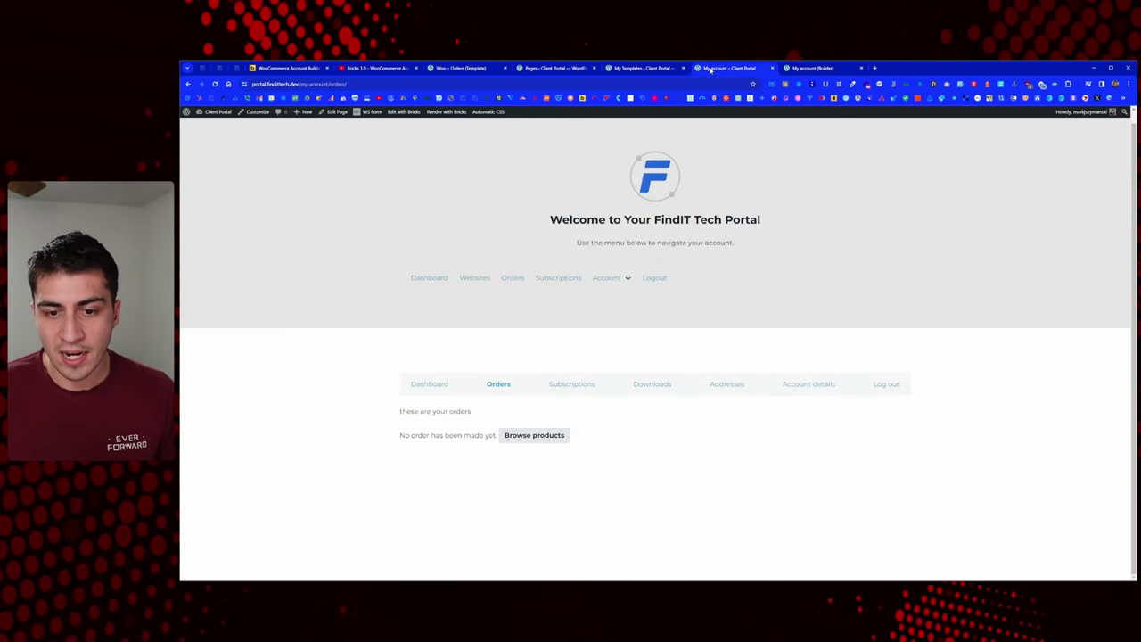
key("ctrl+r")
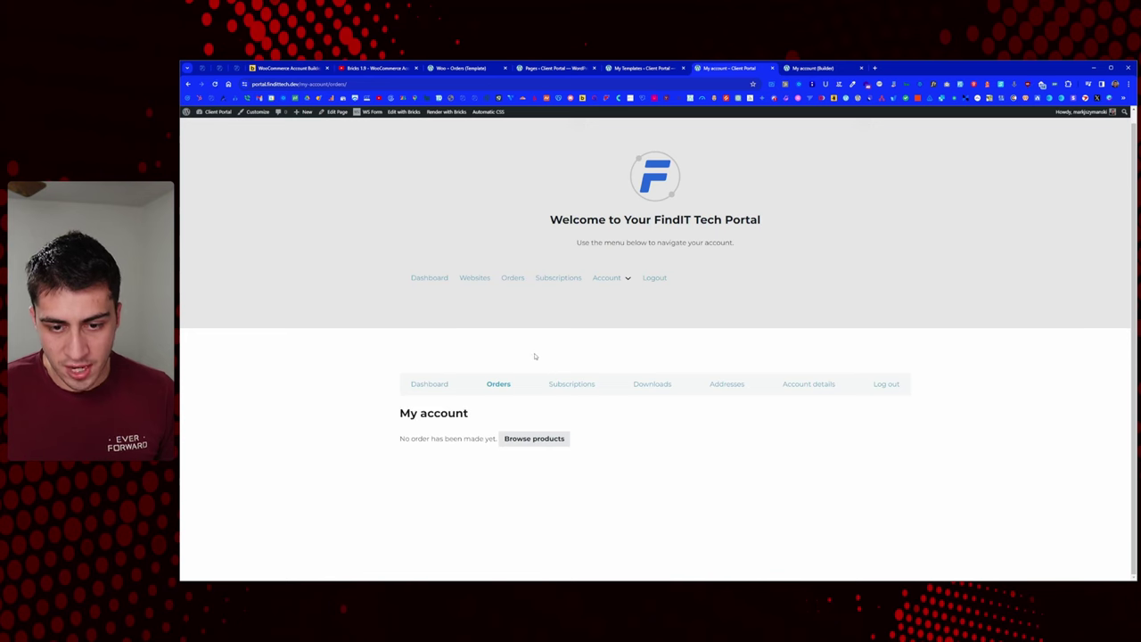
left_click_drag(401, 422, 473, 421)
left_click(610, 195)
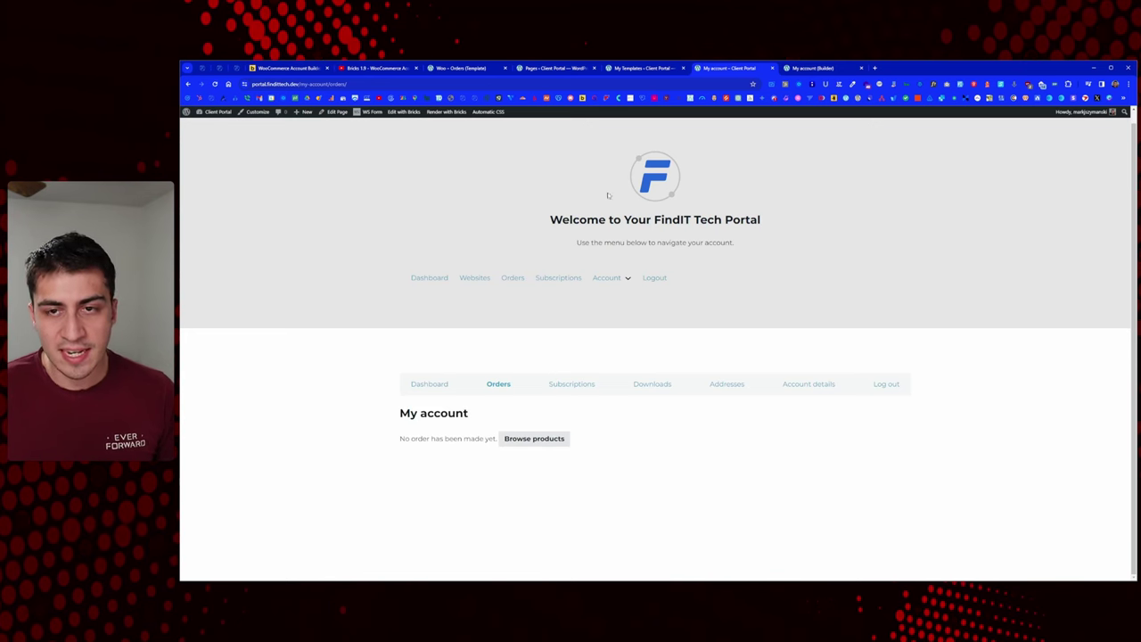
Step: Replace the heading's dynamic text with "Orders" in the Woo – Orders template and save it
left_click(811, 69)
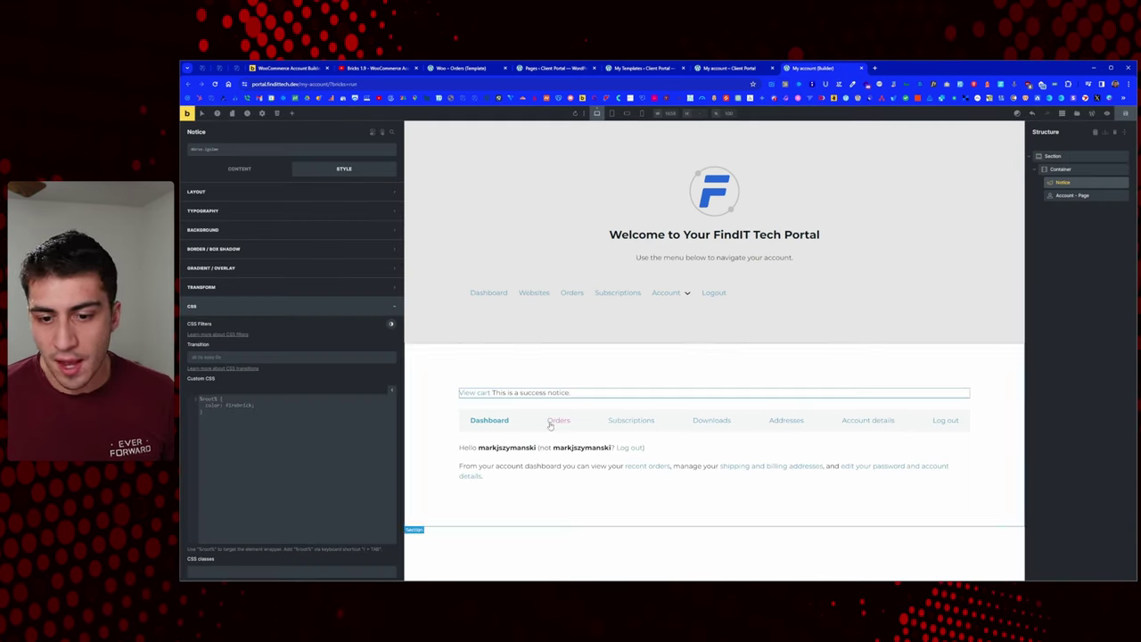
left_click(730, 68)
left_click(658, 69)
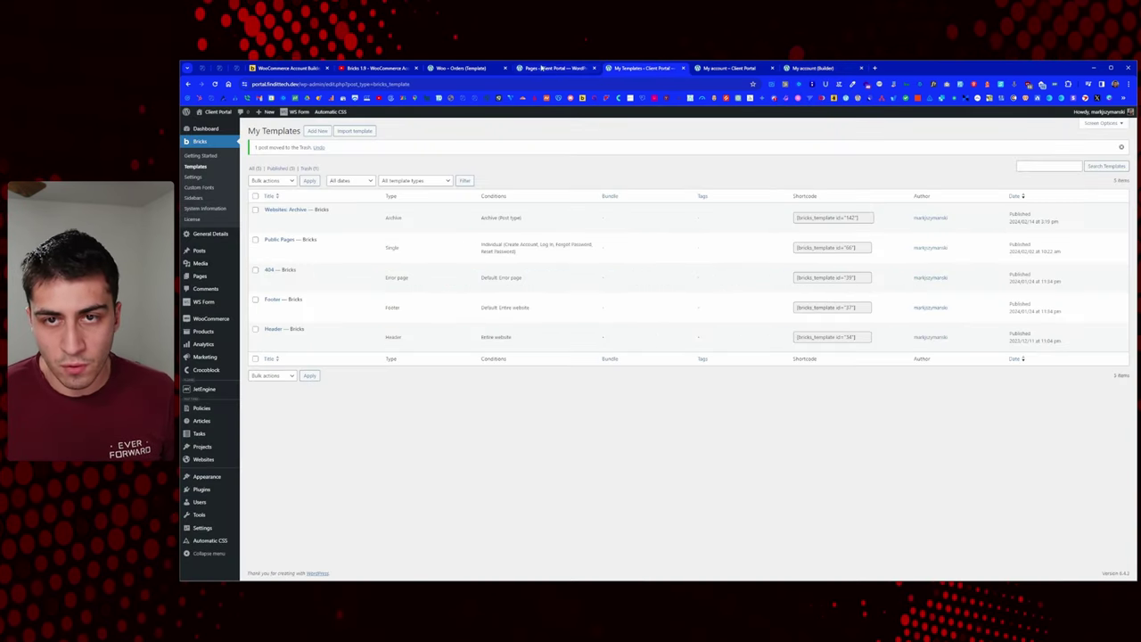
left_click(479, 68)
triple_click(226, 191)
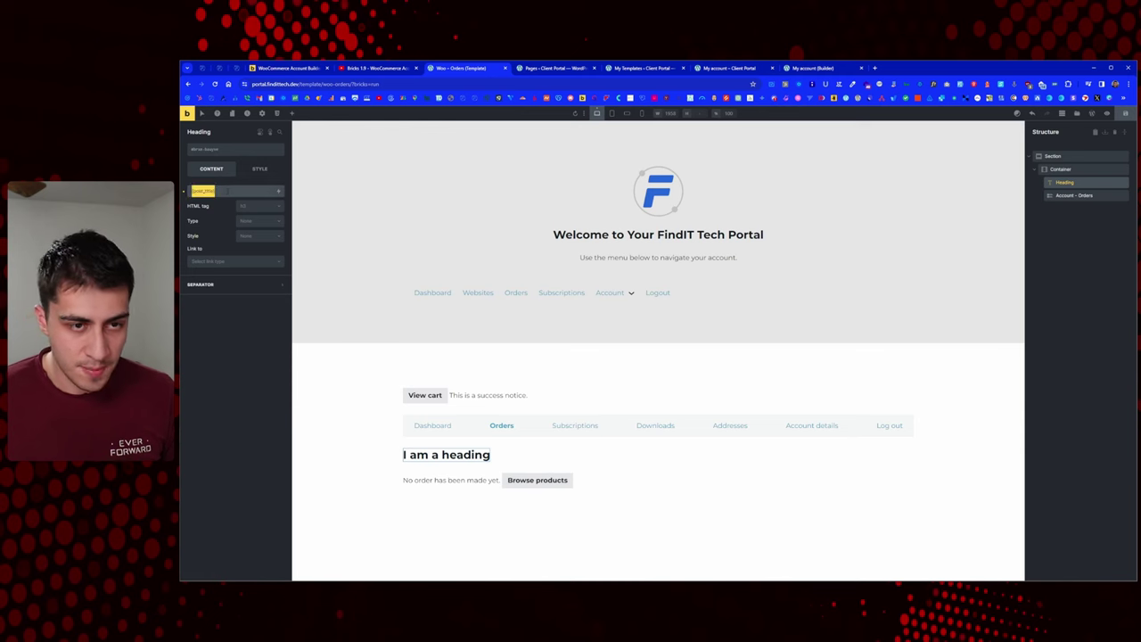
type("Orders")
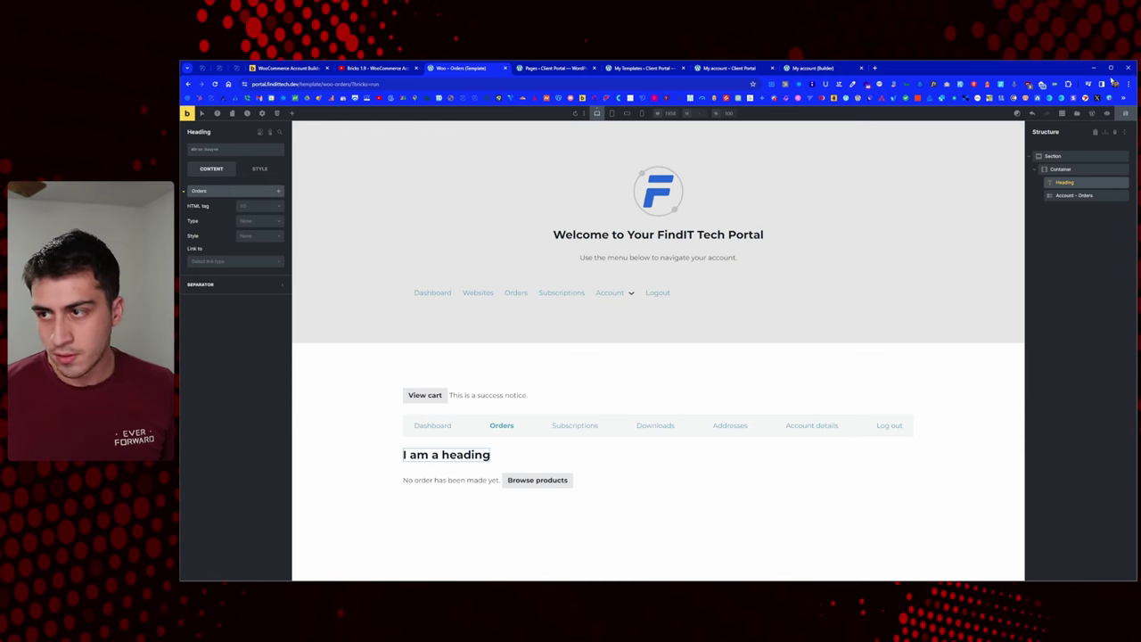
left_click(1126, 113)
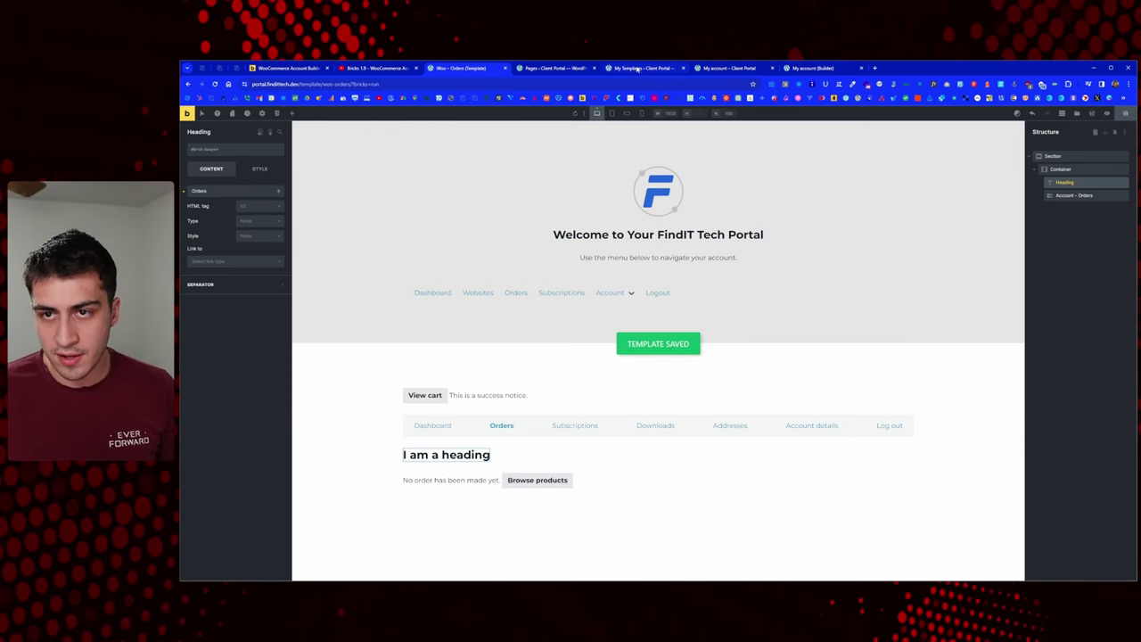
Step: Reload the live orders page and check its static heading above the orders list
left_click(736, 71)
right_click(525, 327)
left_click(560, 352)
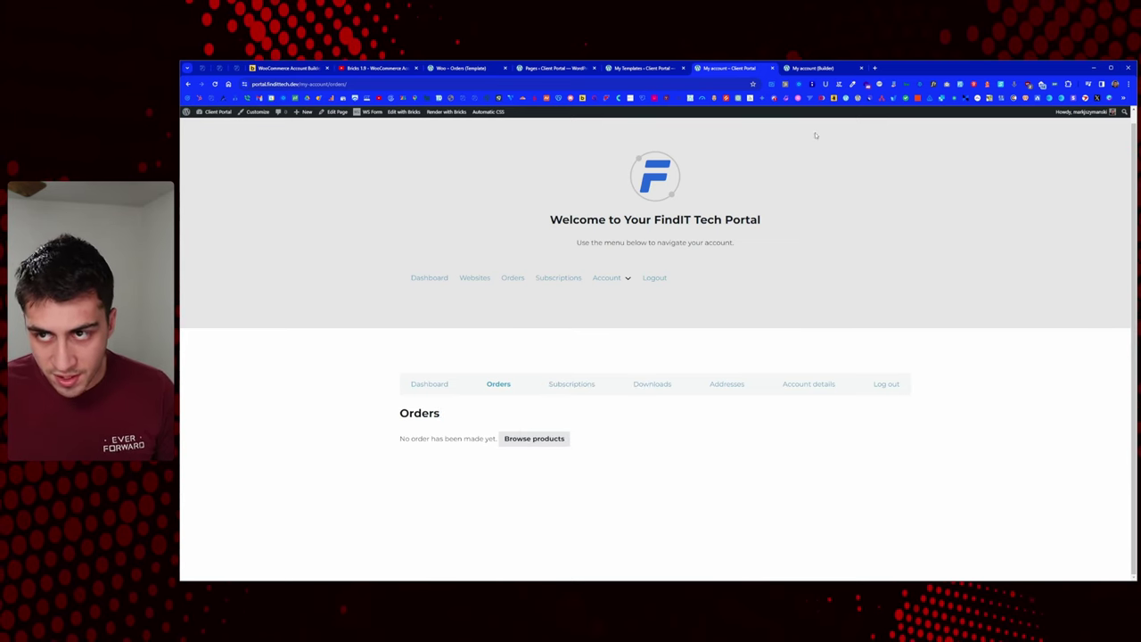
Step: Set the HTML tag of the Orders heading in the Woo – Orders template to h1
left_click(827, 67)
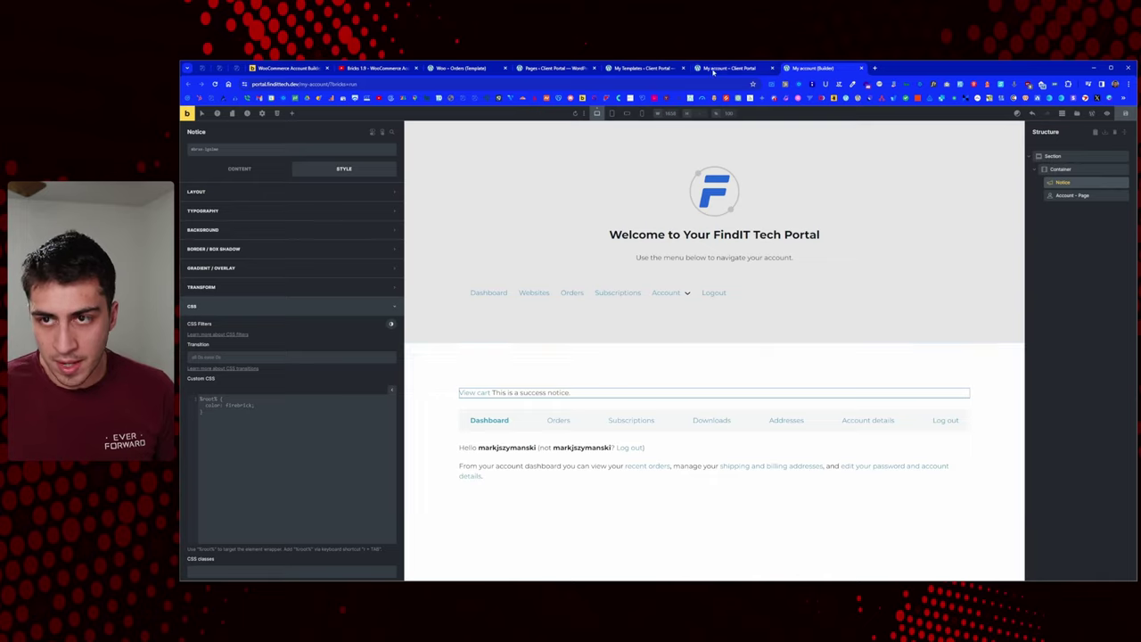
left_click(640, 68)
left_click(460, 68)
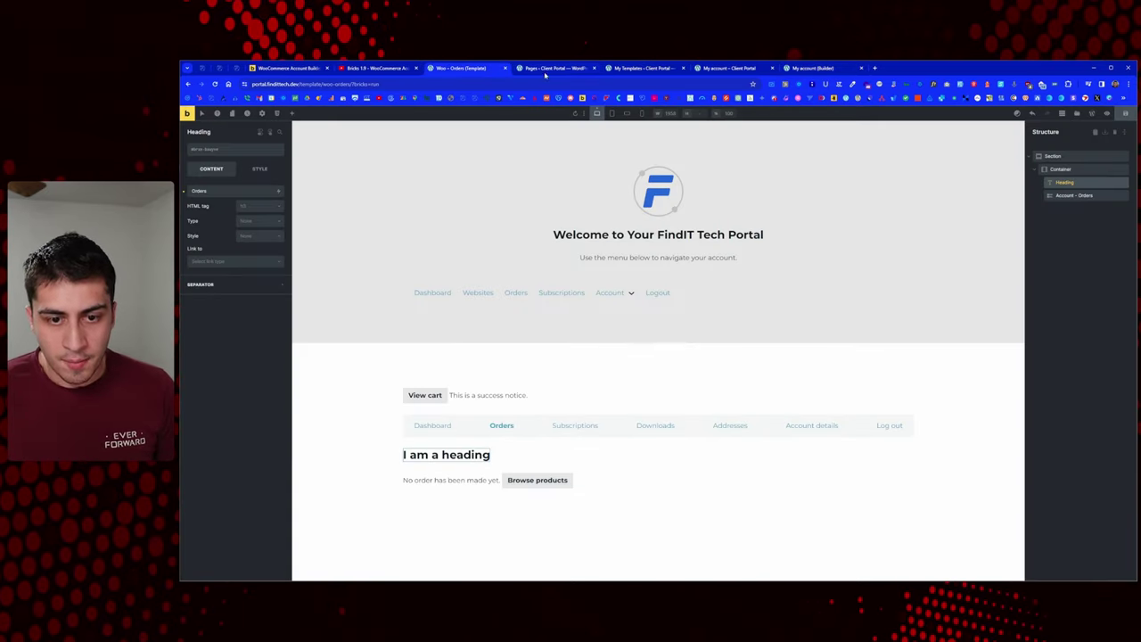
left_click(259, 207)
left_click(257, 222)
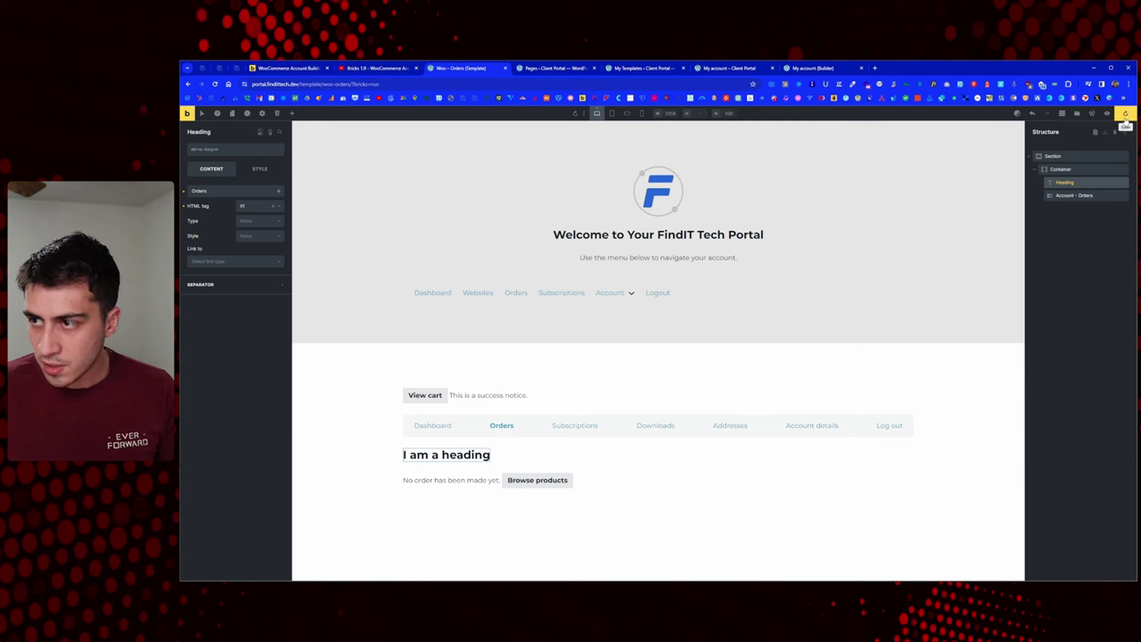
Step: Save the Woo – Orders template, close its builder tab and return to the template list
key("ctrl+s")
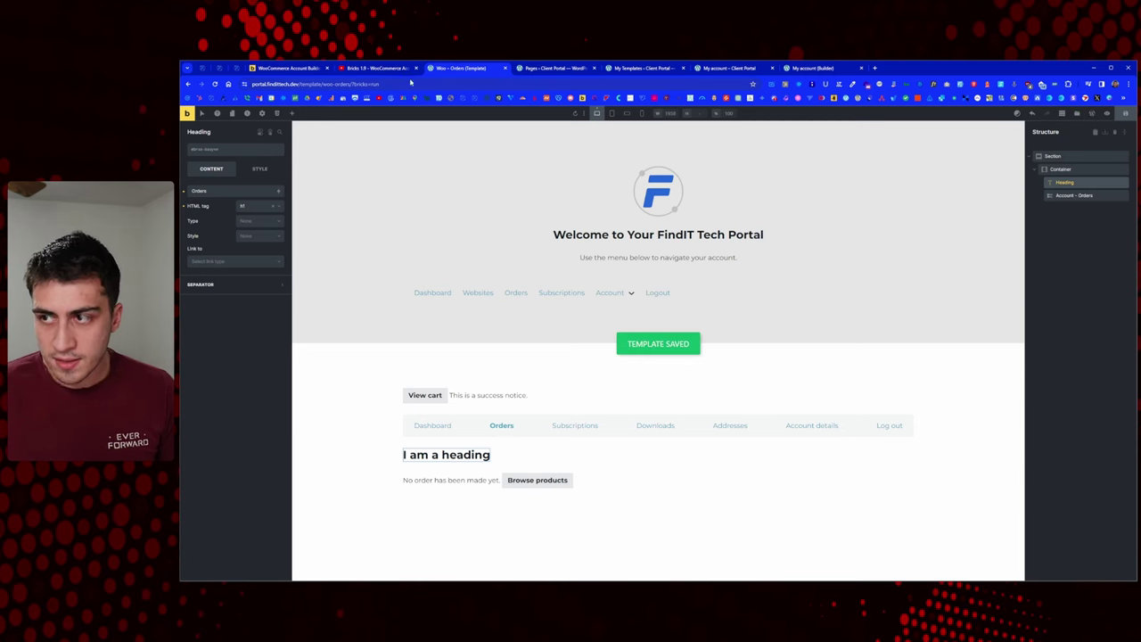
left_click(505, 68)
left_click(562, 67)
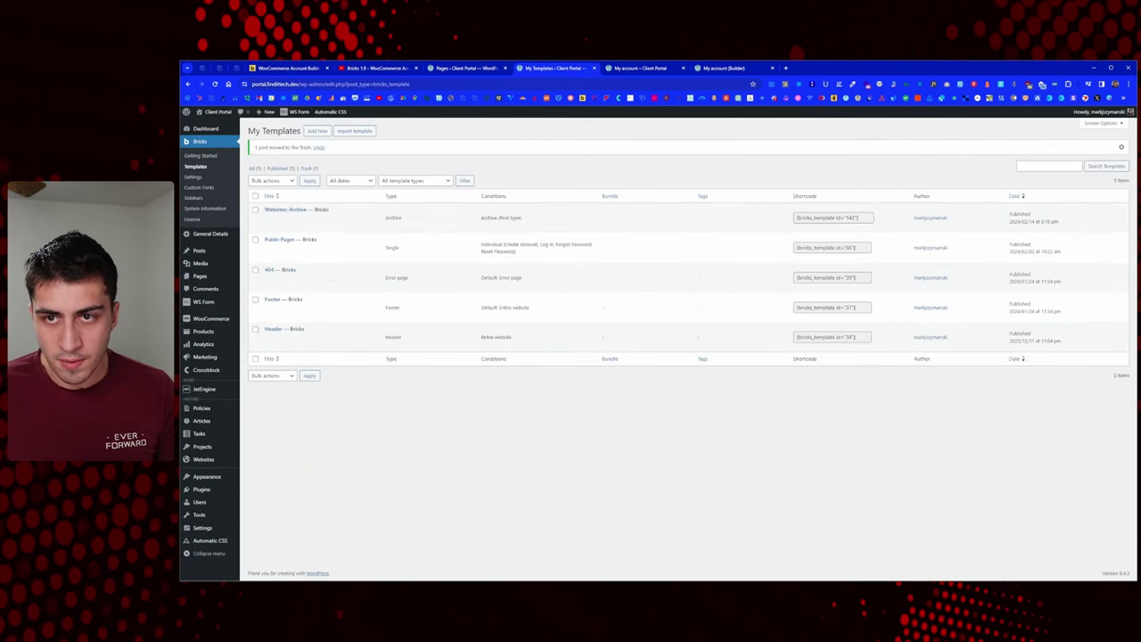
Step: Reload the live orders page to check its heading, and look at the Subscriptions and Addresses account pages
left_click(640, 68)
right_click(553, 188)
left_click(575, 214)
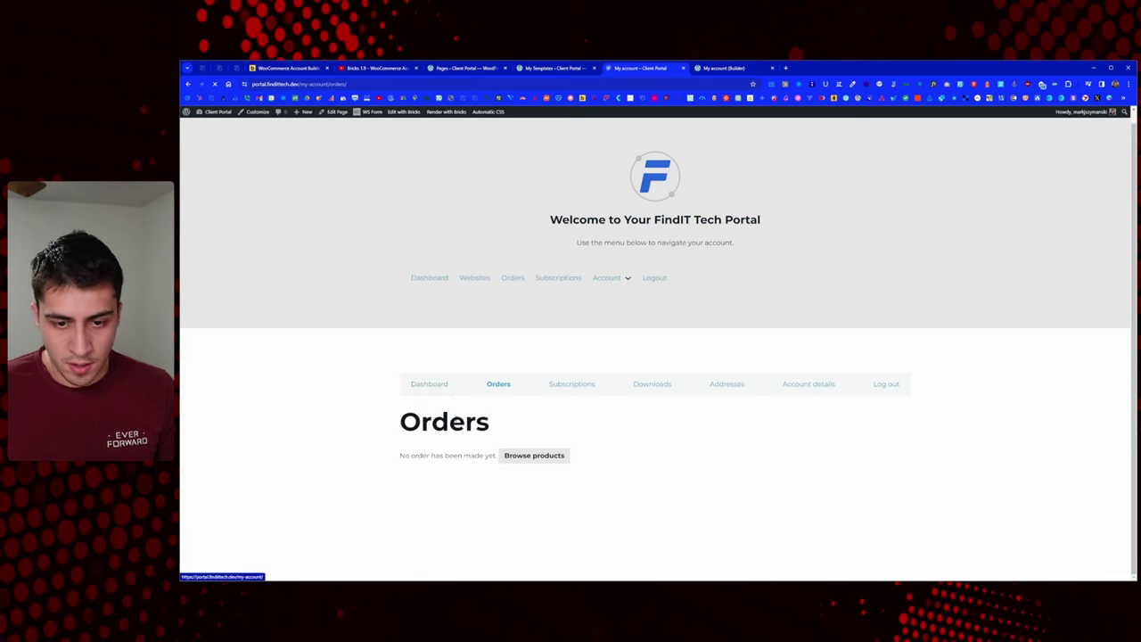
double_click(477, 423)
left_click(497, 446)
left_click_drag(432, 456, 479, 456)
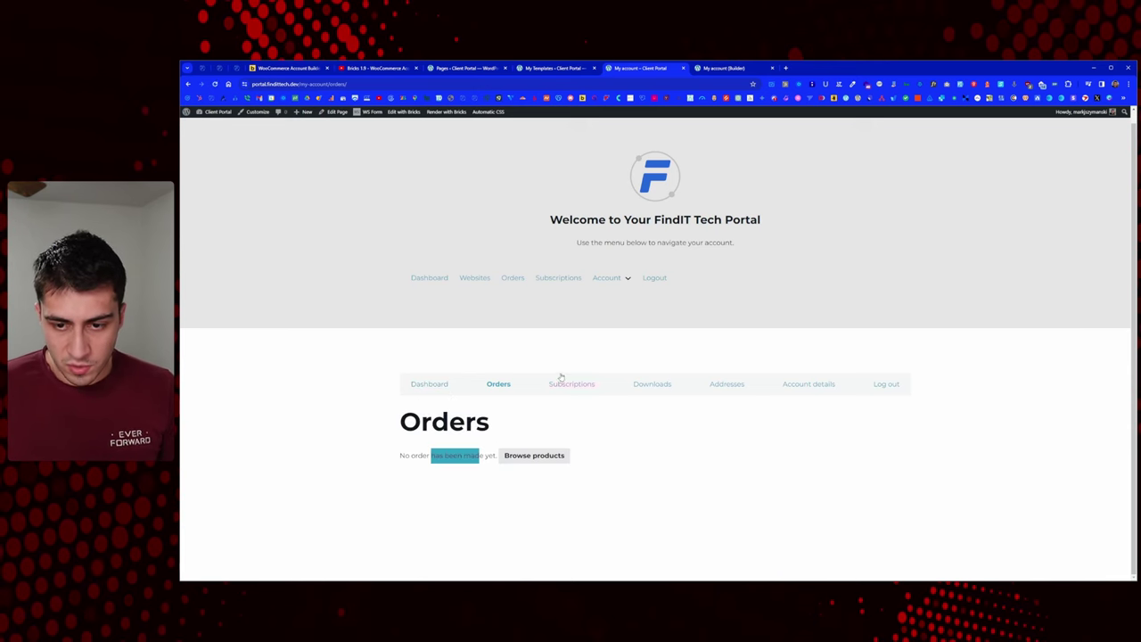
left_click(562, 382)
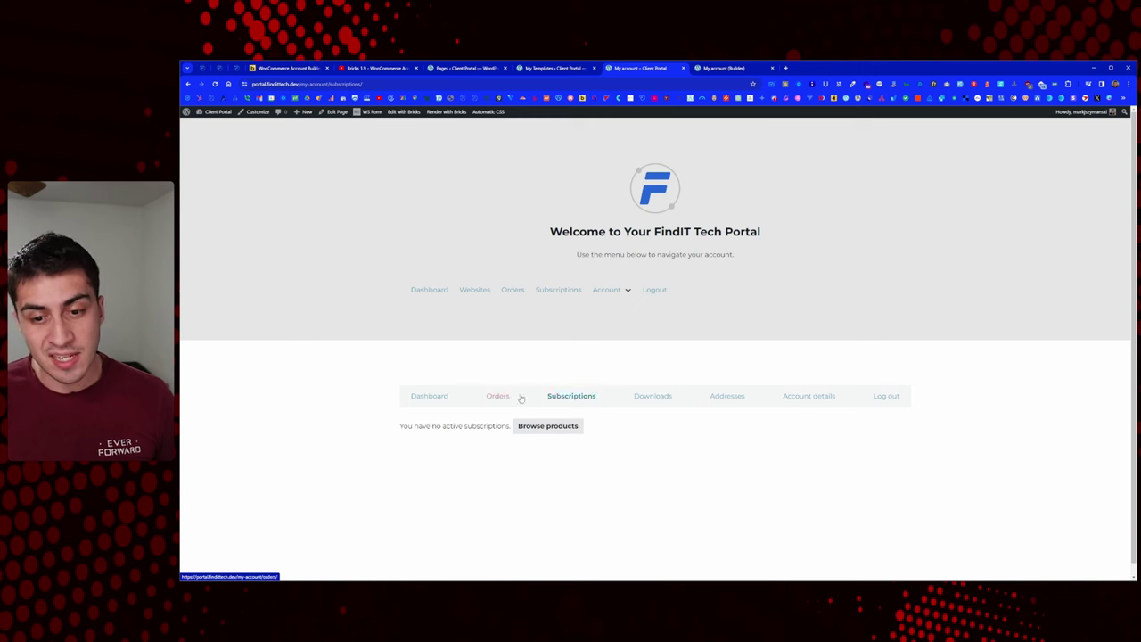
left_click(625, 402)
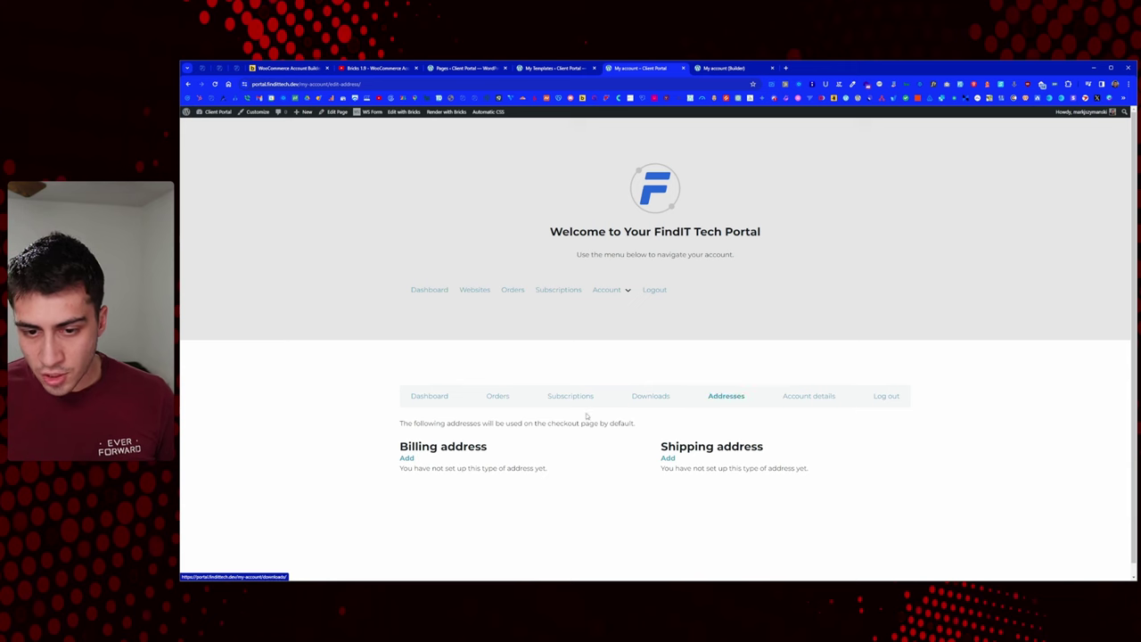
Step: Publish a new template titled "Woo - Addresses" with type WooCommerce – Account – Addresses and open it in Bricks
left_click(555, 68)
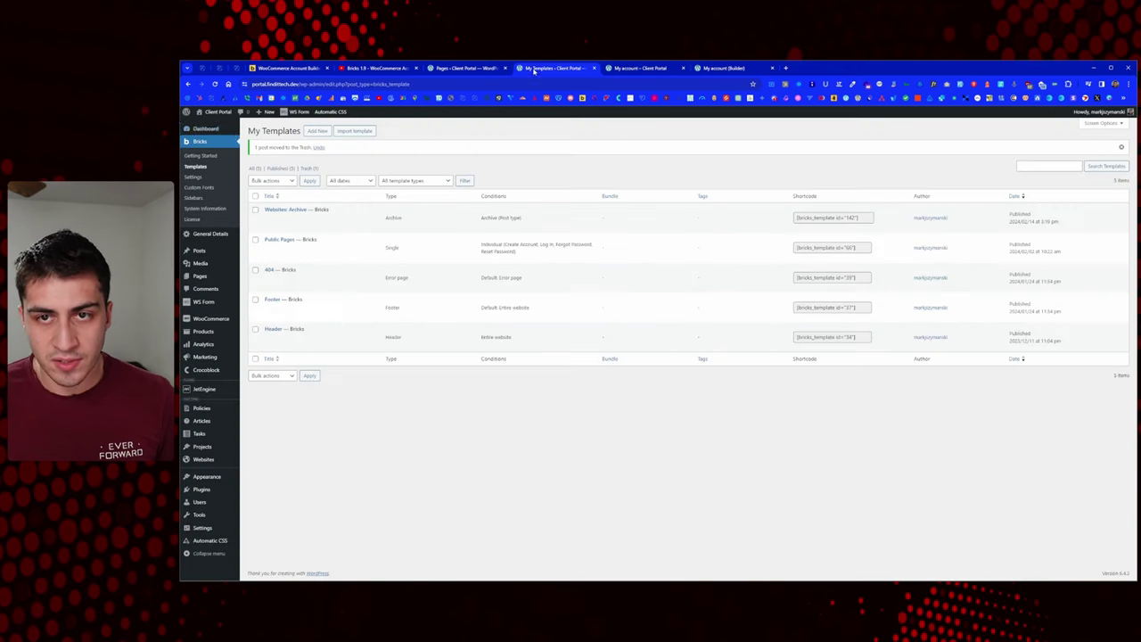
left_click(320, 131)
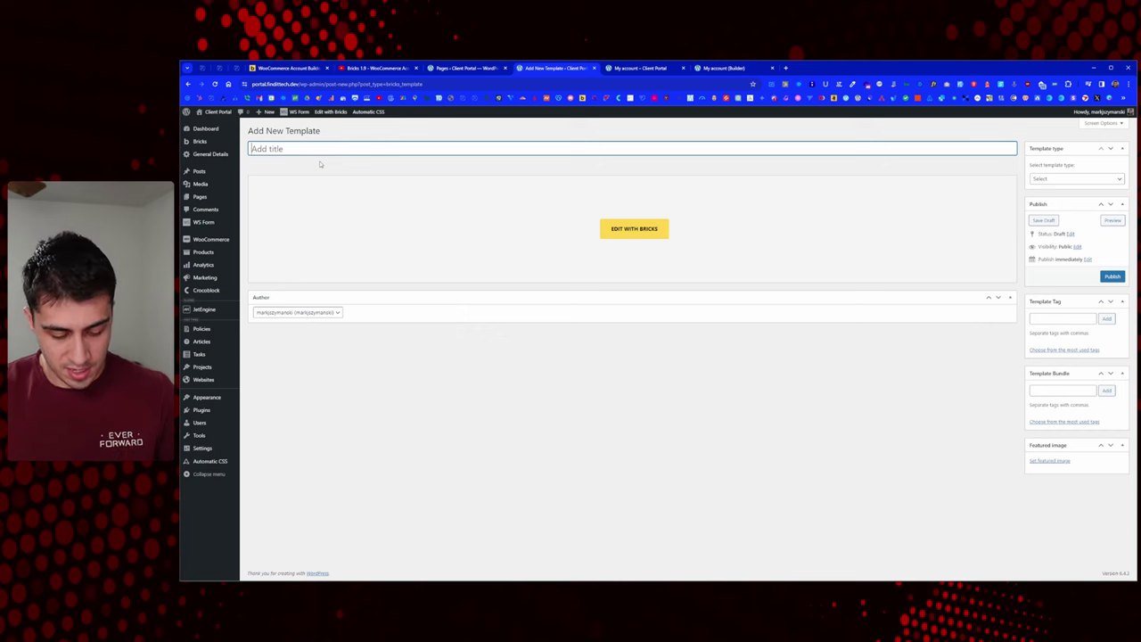
type("Woo - Addr")
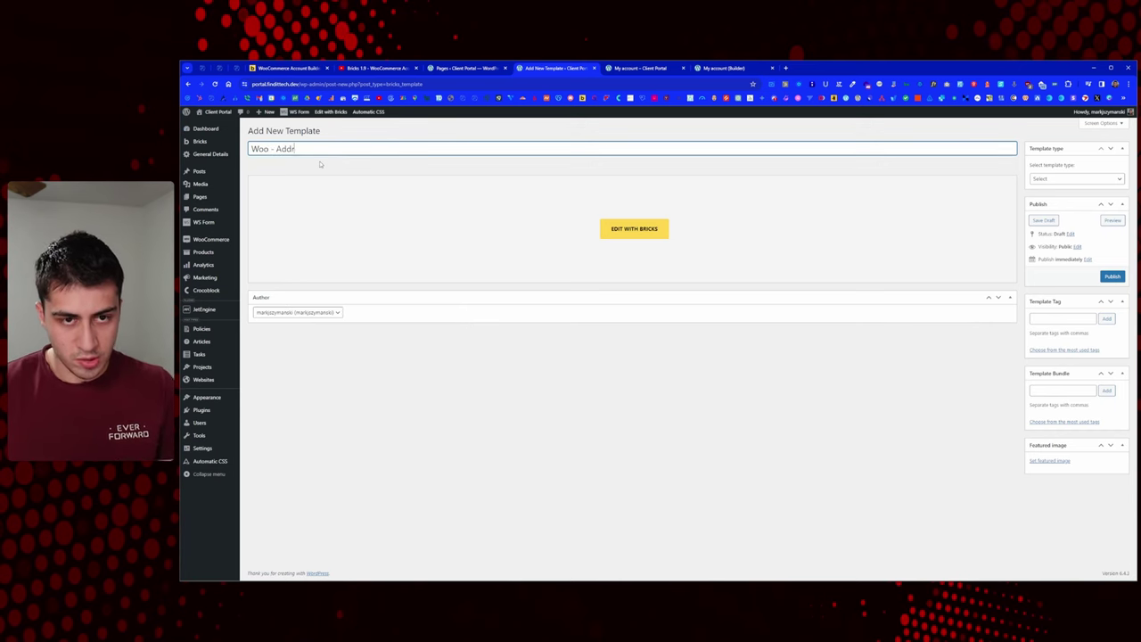
type("esses")
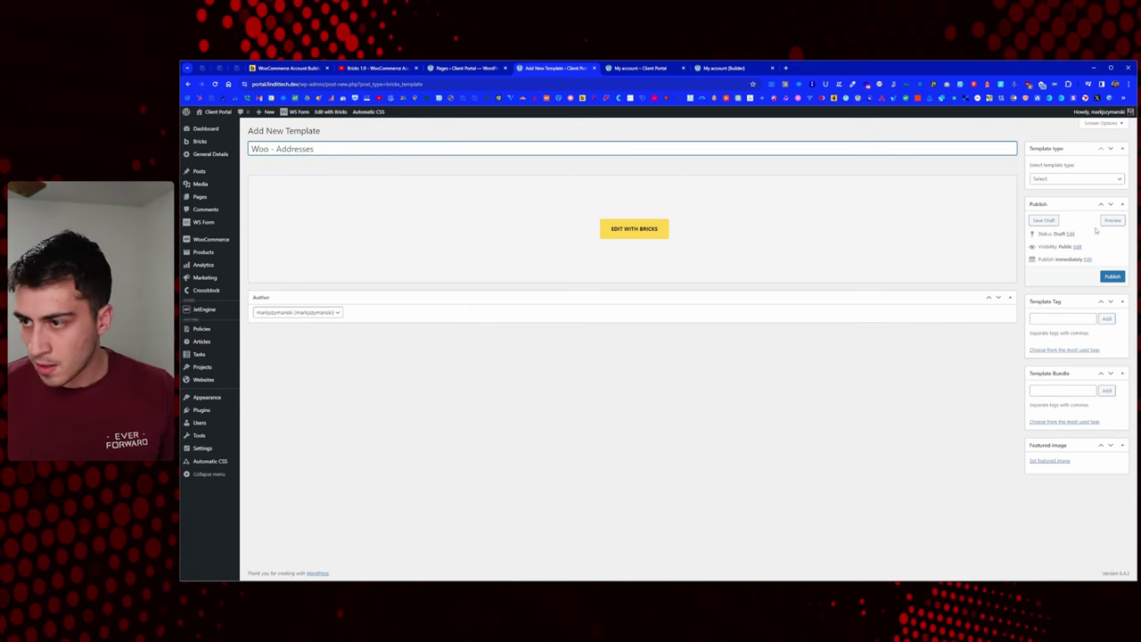
left_click(1077, 178)
scroll(1067, 268, "down", 3)
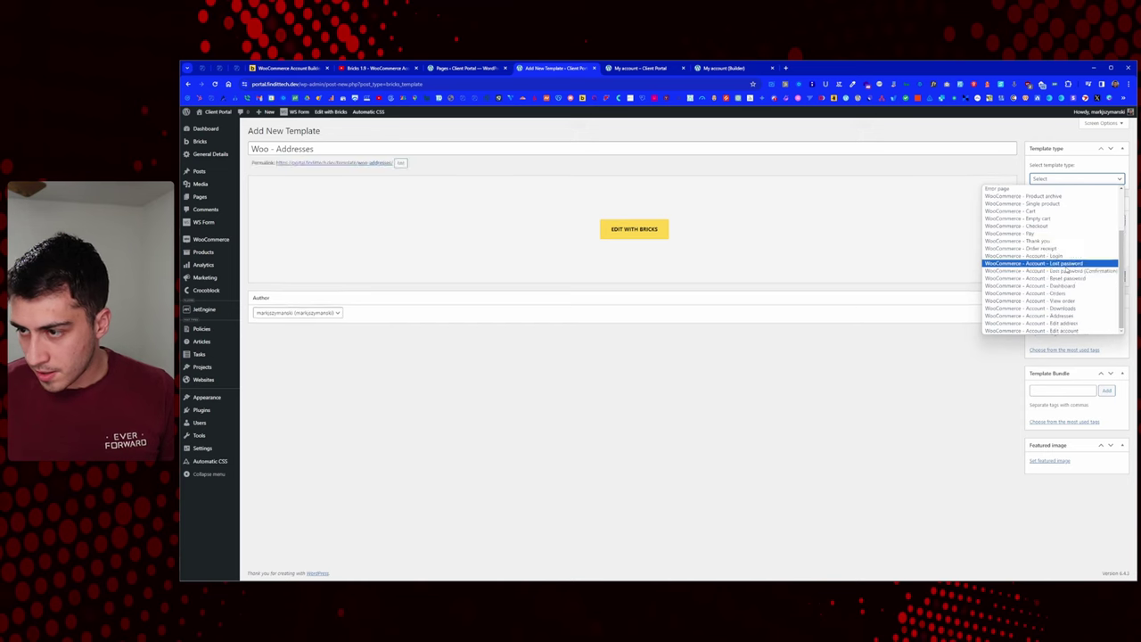
left_click(1092, 314)
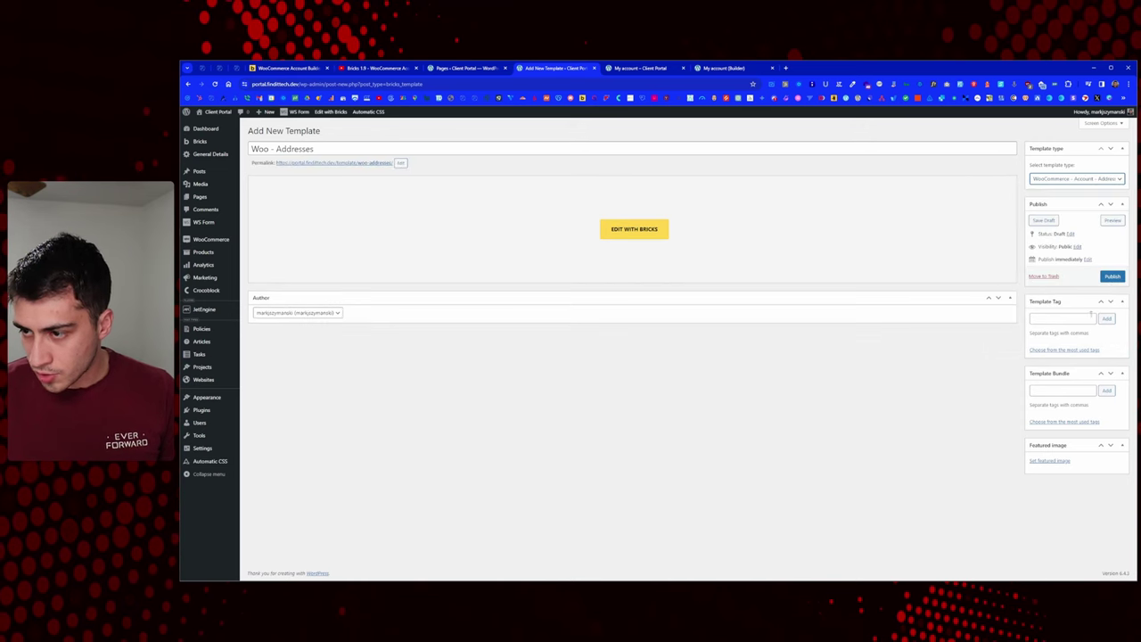
left_click(1113, 279)
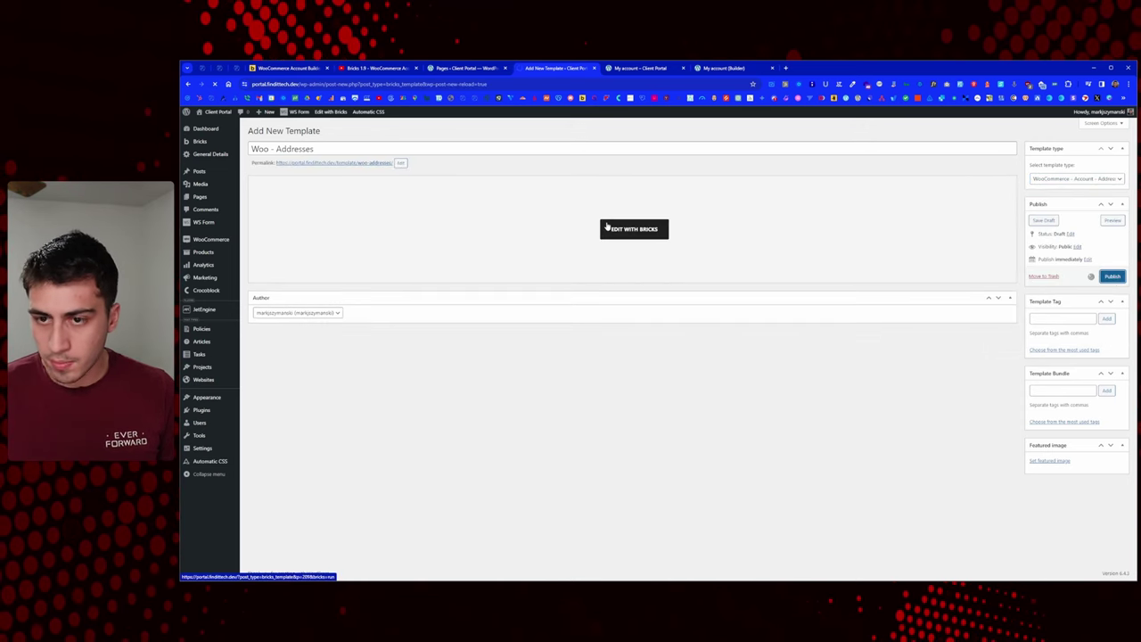
left_click(645, 250)
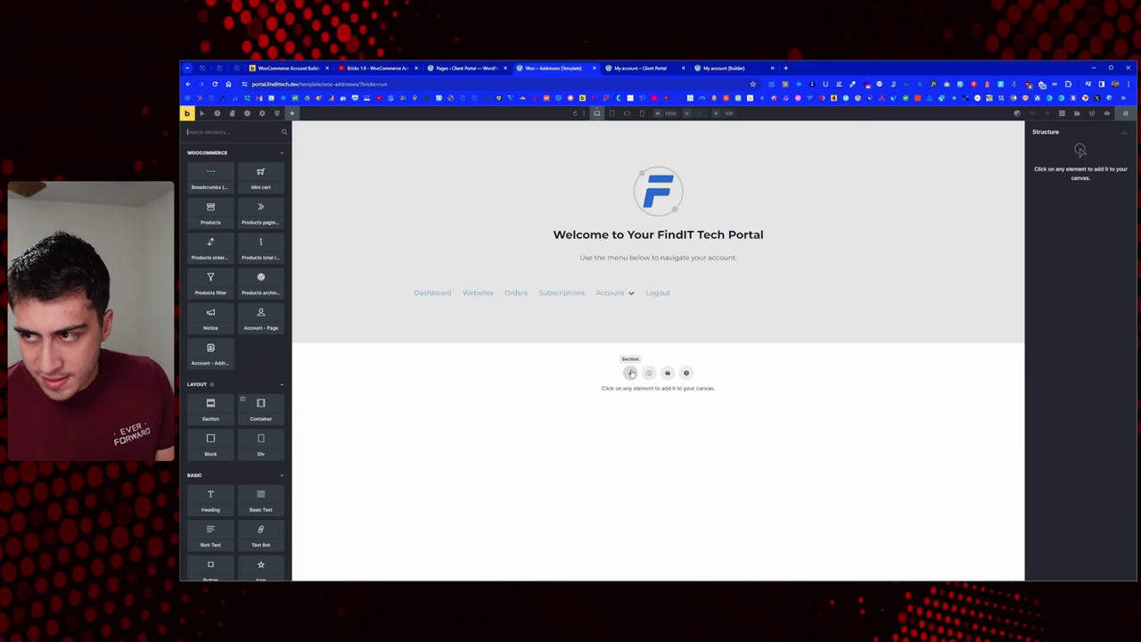
left_click(631, 373)
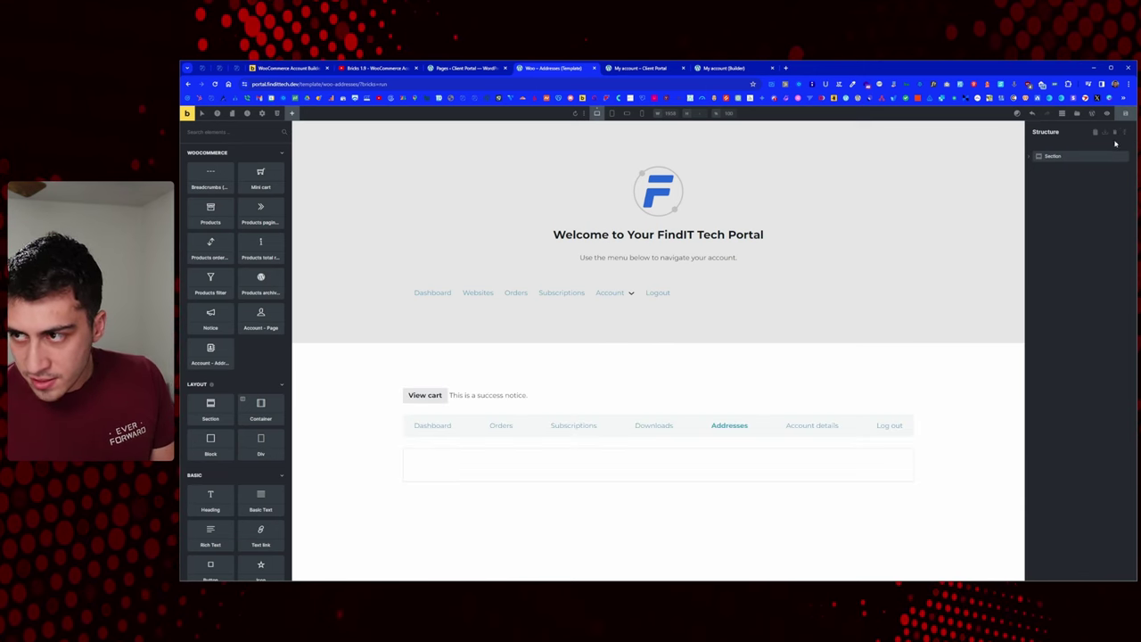
left_click(1115, 133)
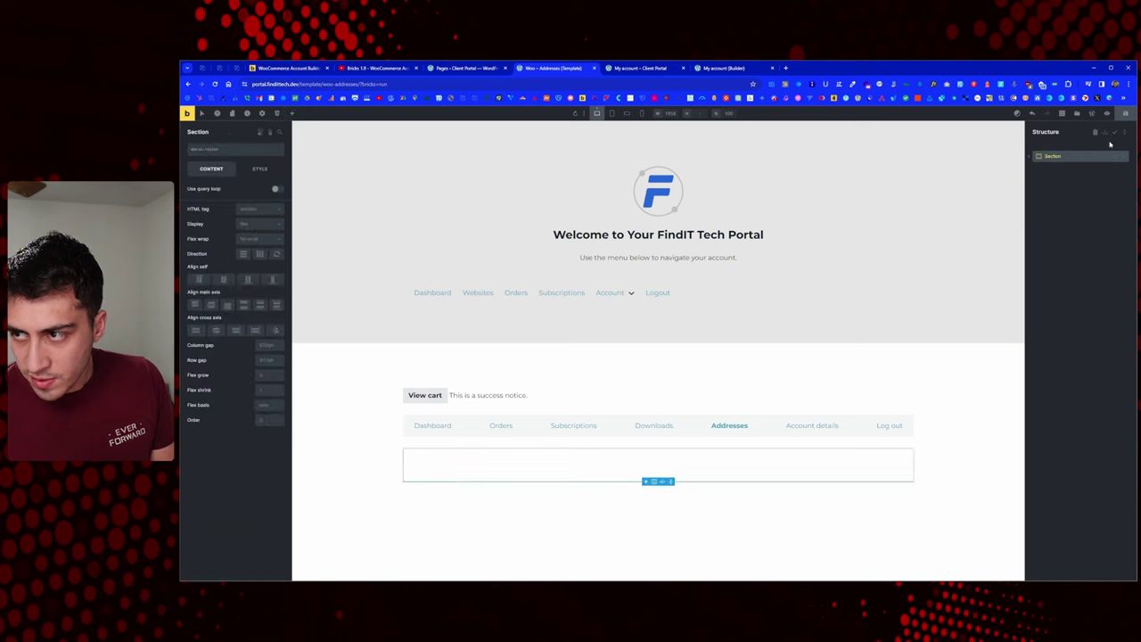
scroll(211, 285, "down", 5)
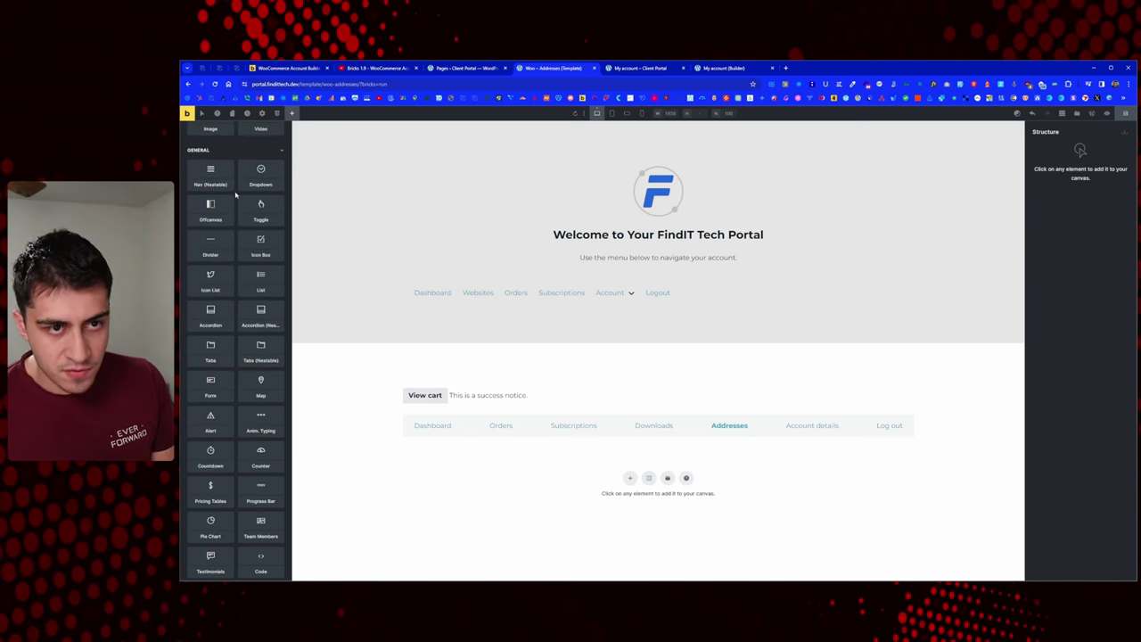
scroll(236, 383, "up", 10)
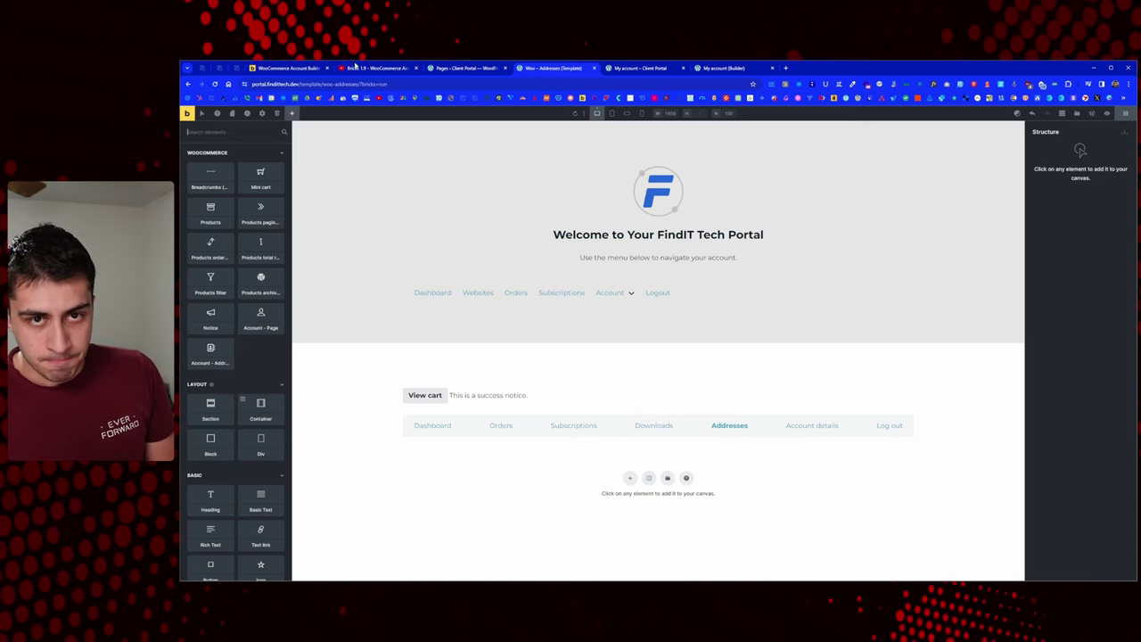
Step: Look at the Bricks WooCommerce Account Builder video, the My account builder page and the live Addresses page for reference
left_click(355, 67)
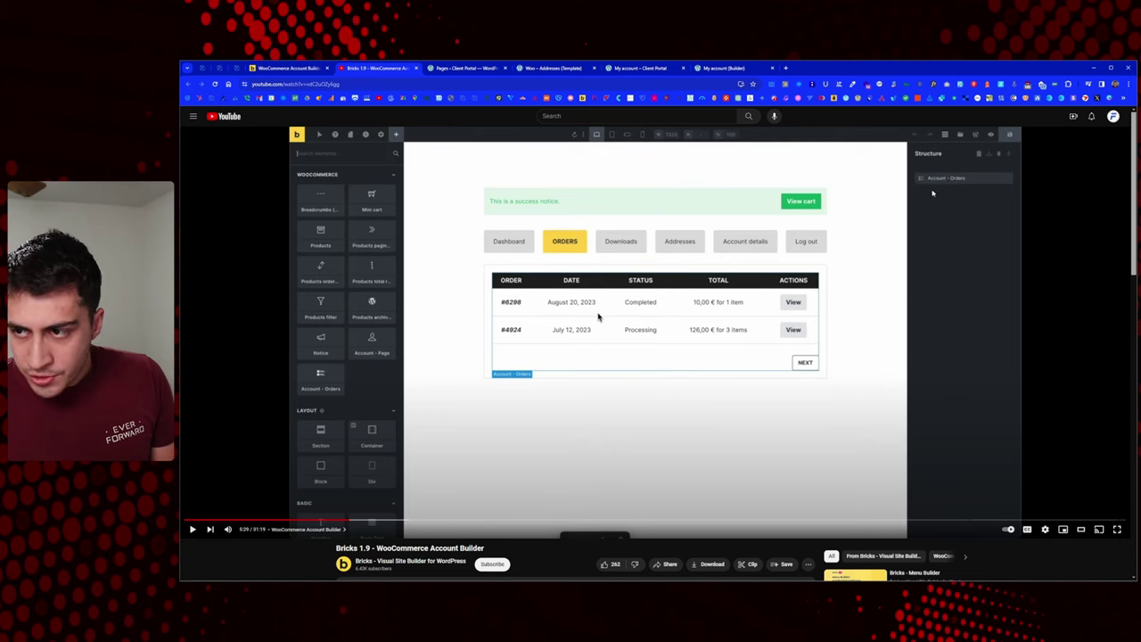
left_click(724, 68)
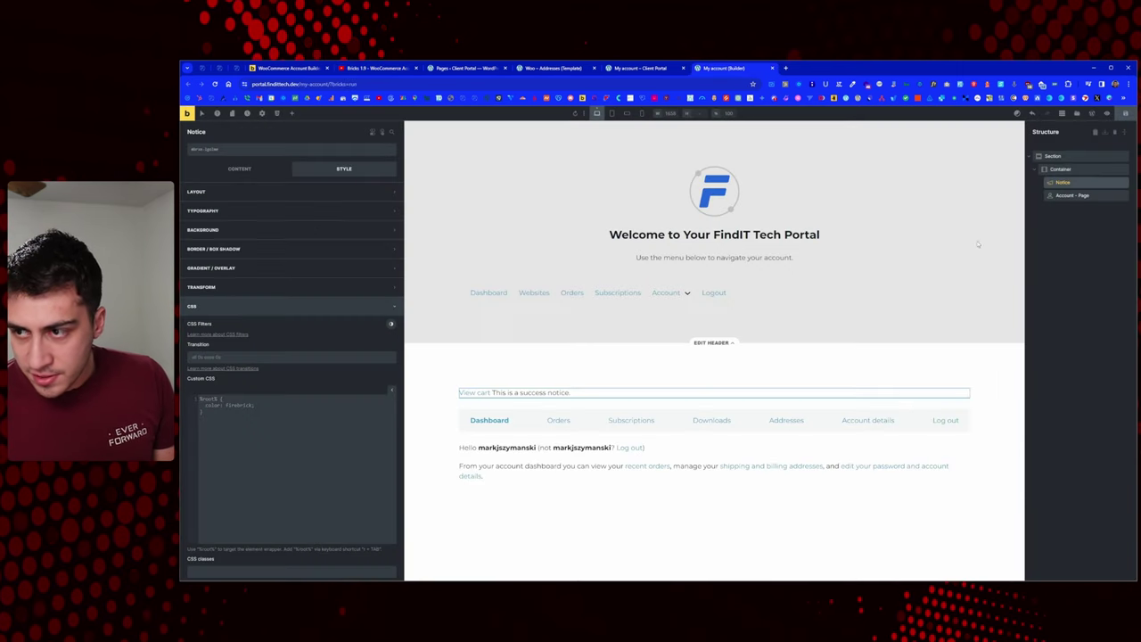
left_click(617, 68)
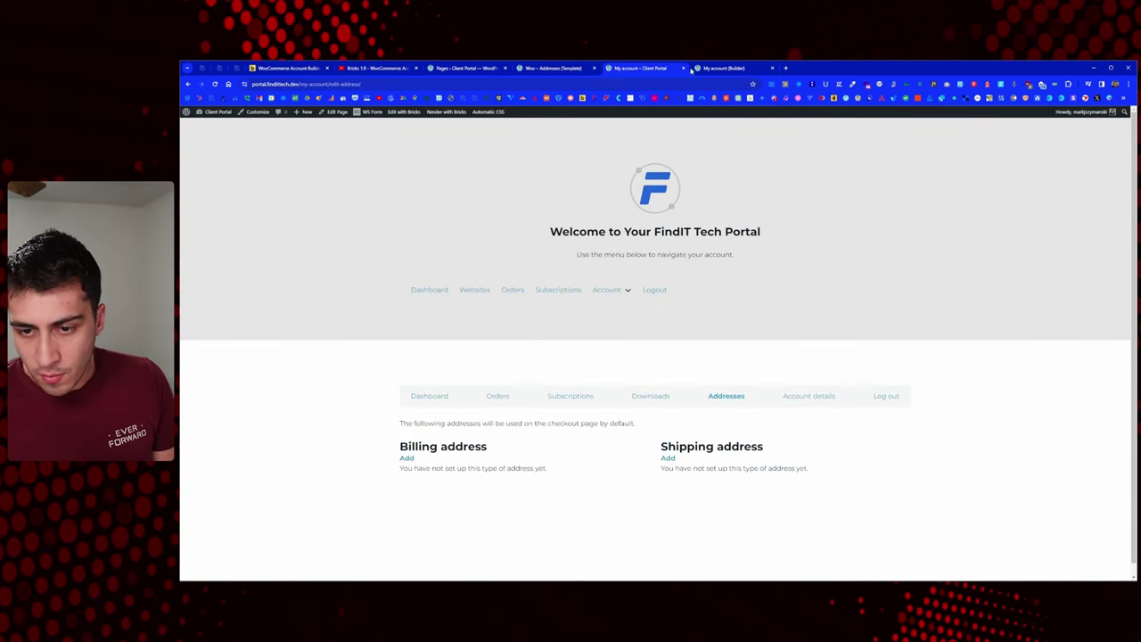
left_click(551, 69)
left_click(476, 69)
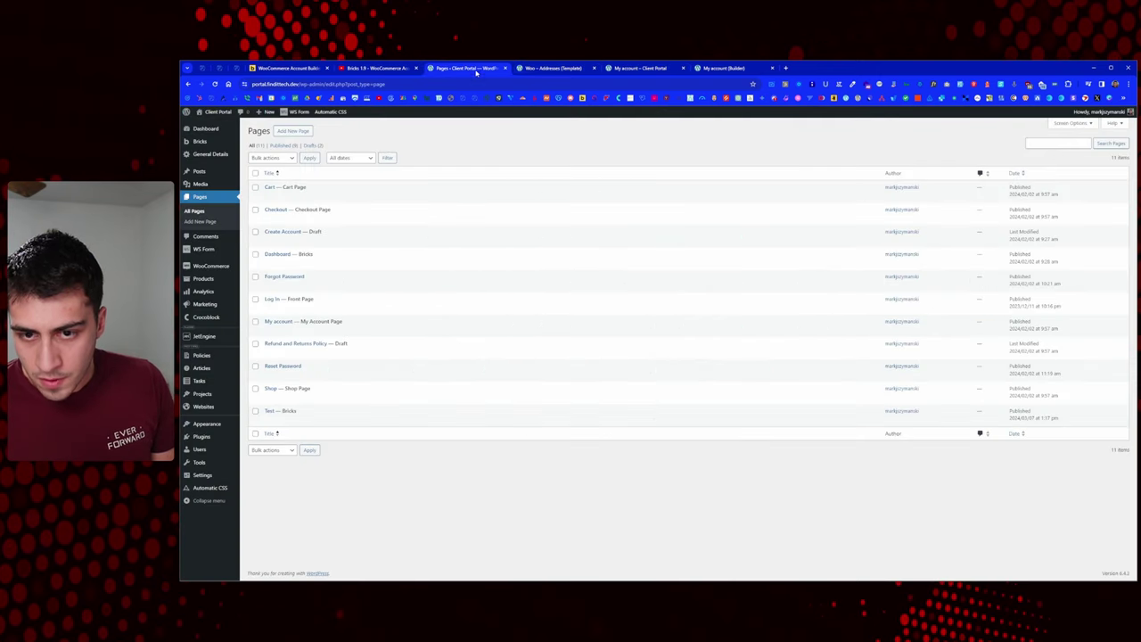
left_click(534, 69)
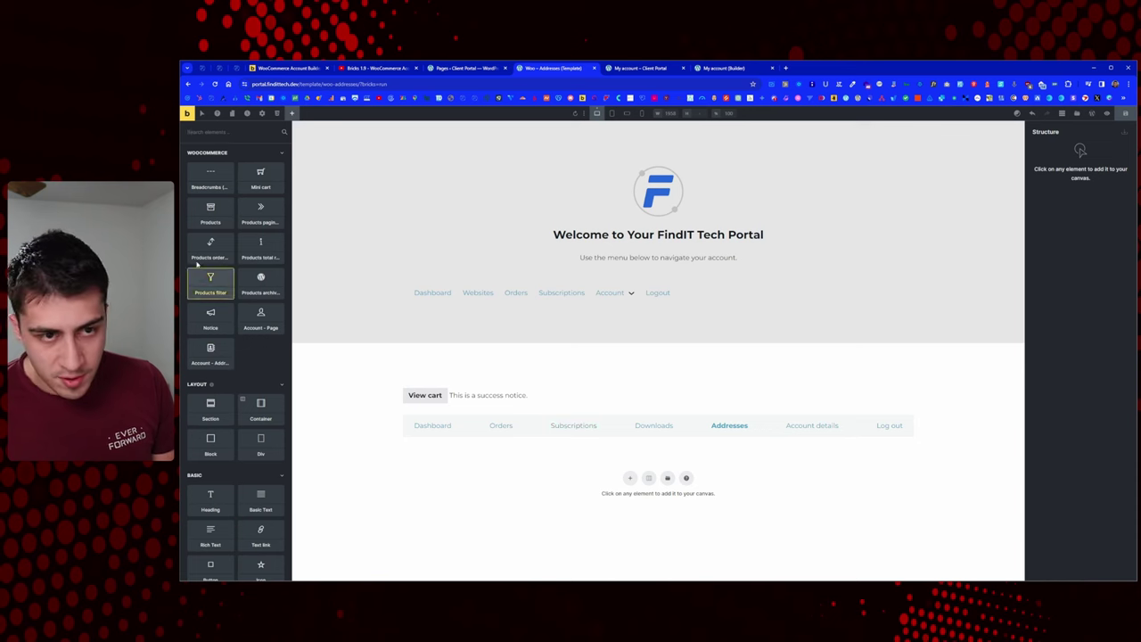
Step: Add the Account – Addresses element to the Woo - Addresses template and save it
type("add")
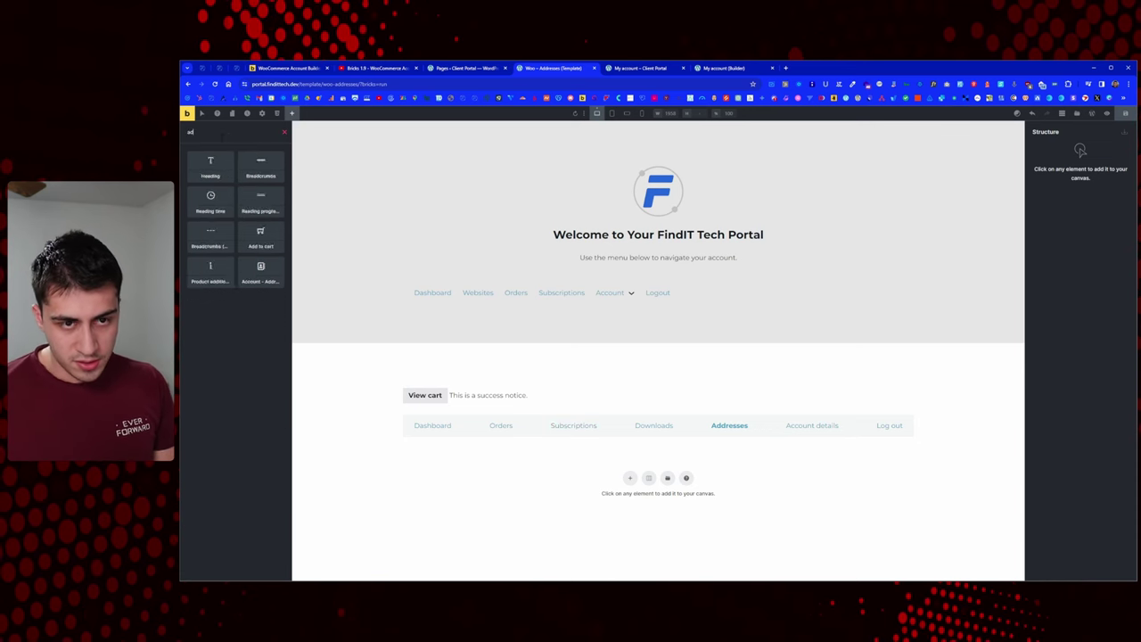
left_click(210, 200)
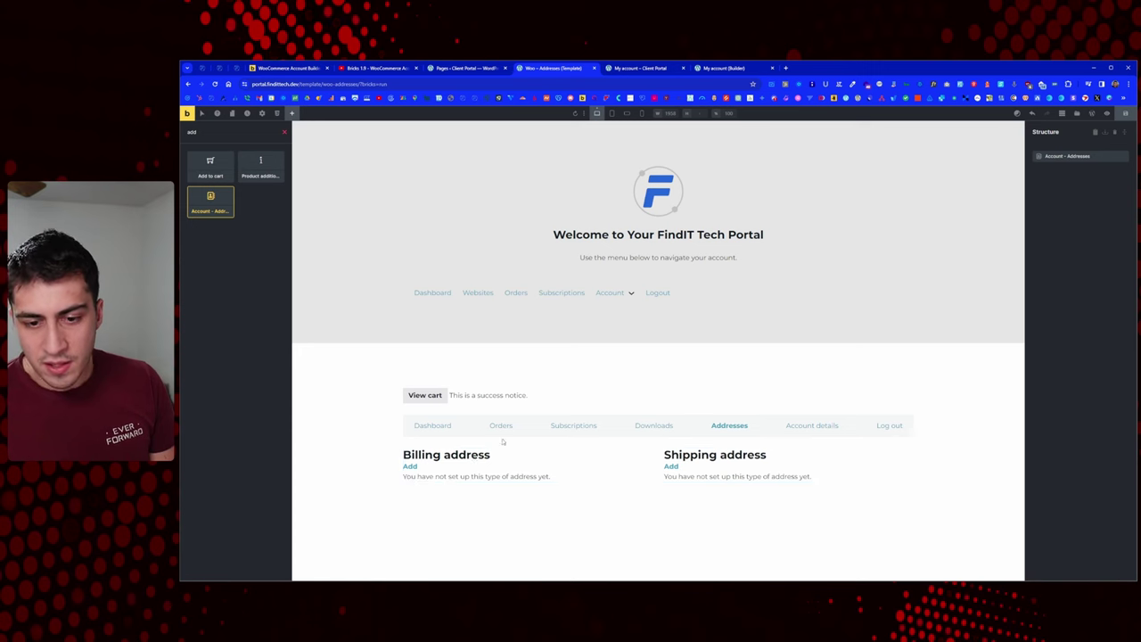
left_click(1069, 156)
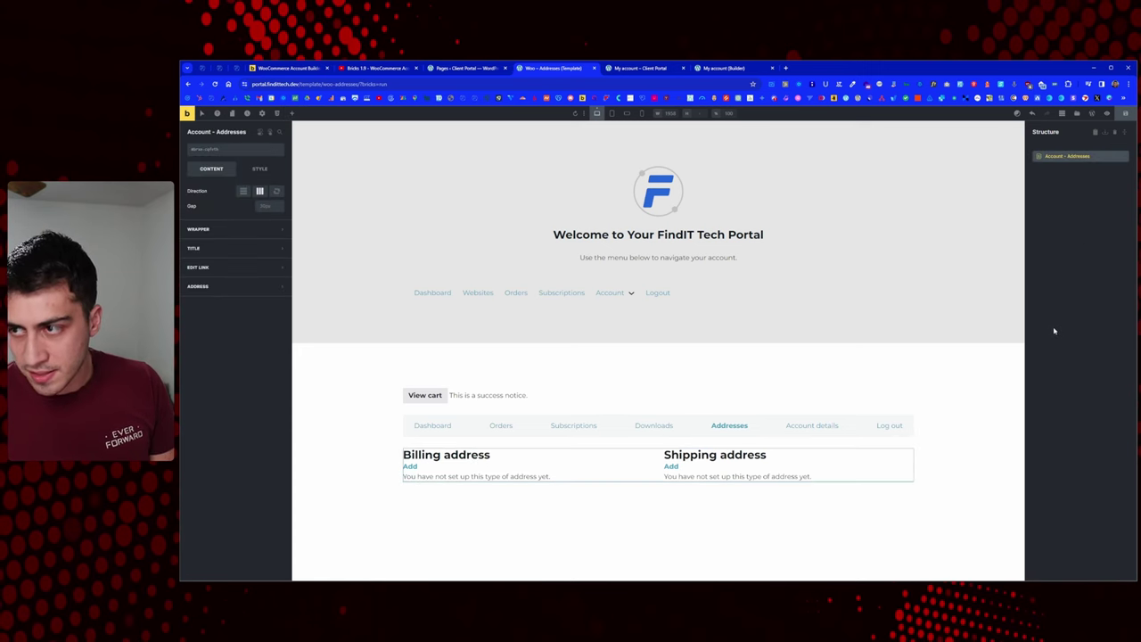
left_click(1126, 114)
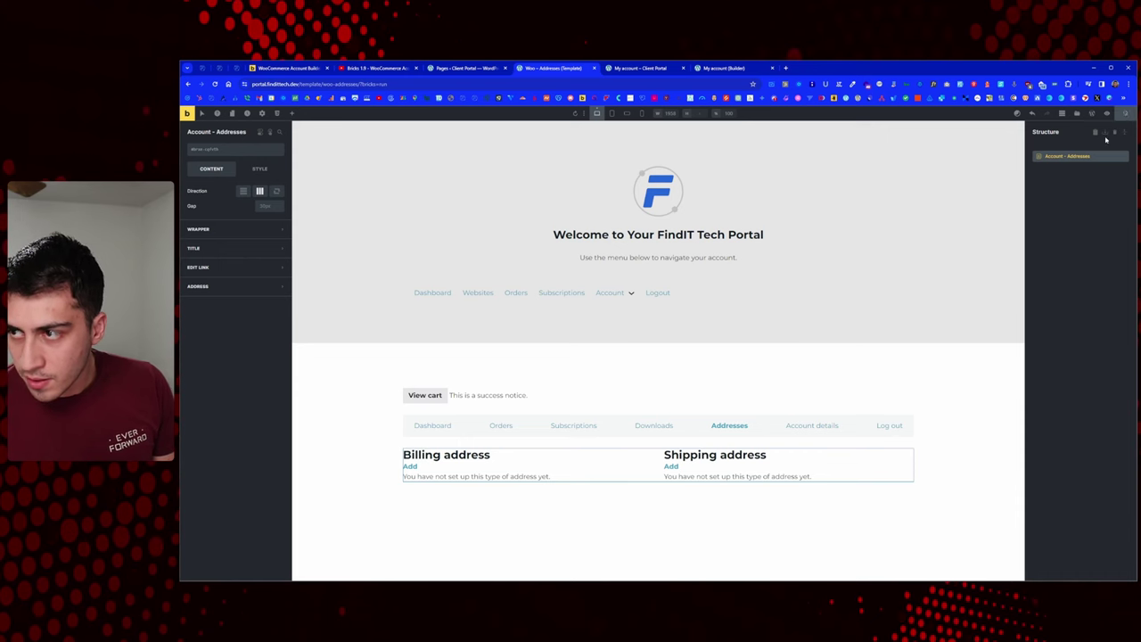
Step: Reload the live Addresses page and compare the introductory text above the addresses before and after
left_click(637, 67)
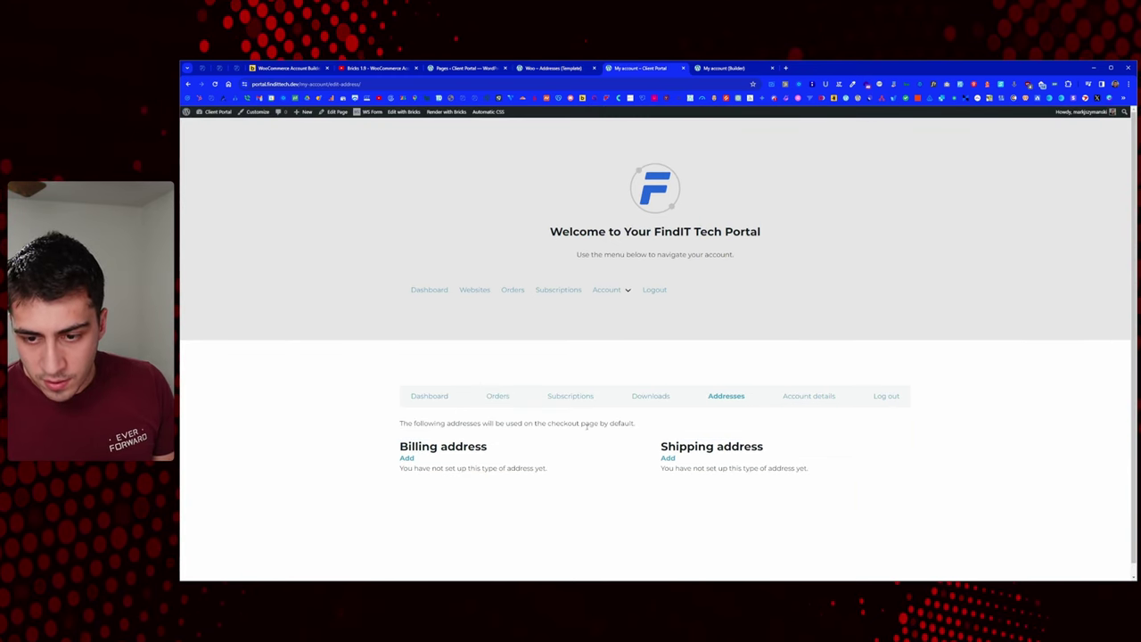
left_click_drag(434, 425, 583, 434)
left_click(461, 456)
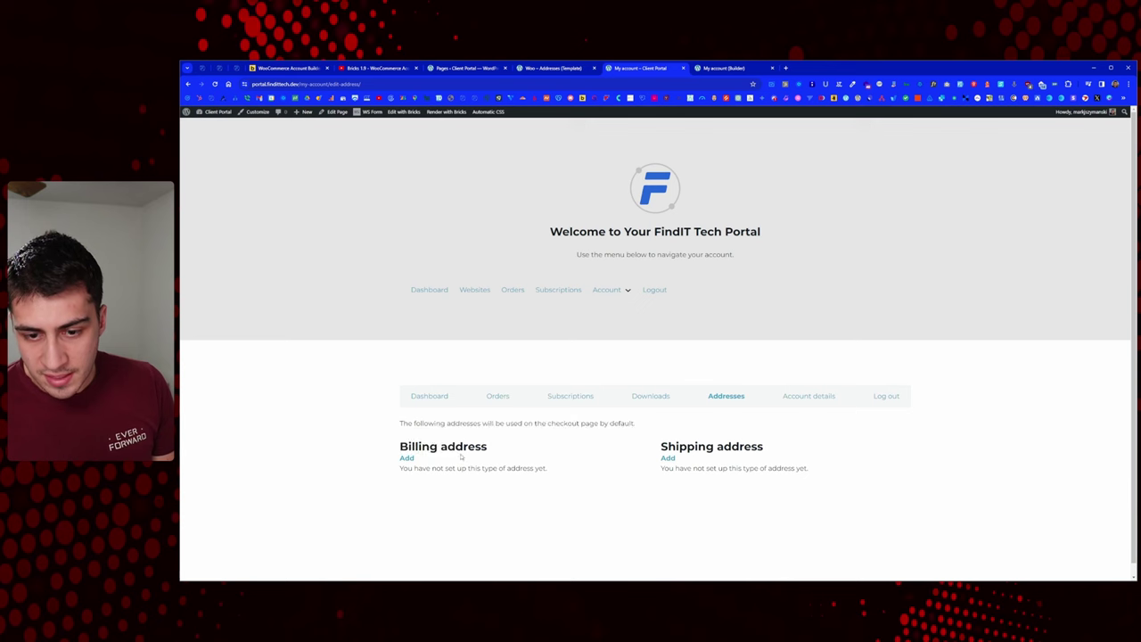
right_click(537, 325)
left_click(560, 372)
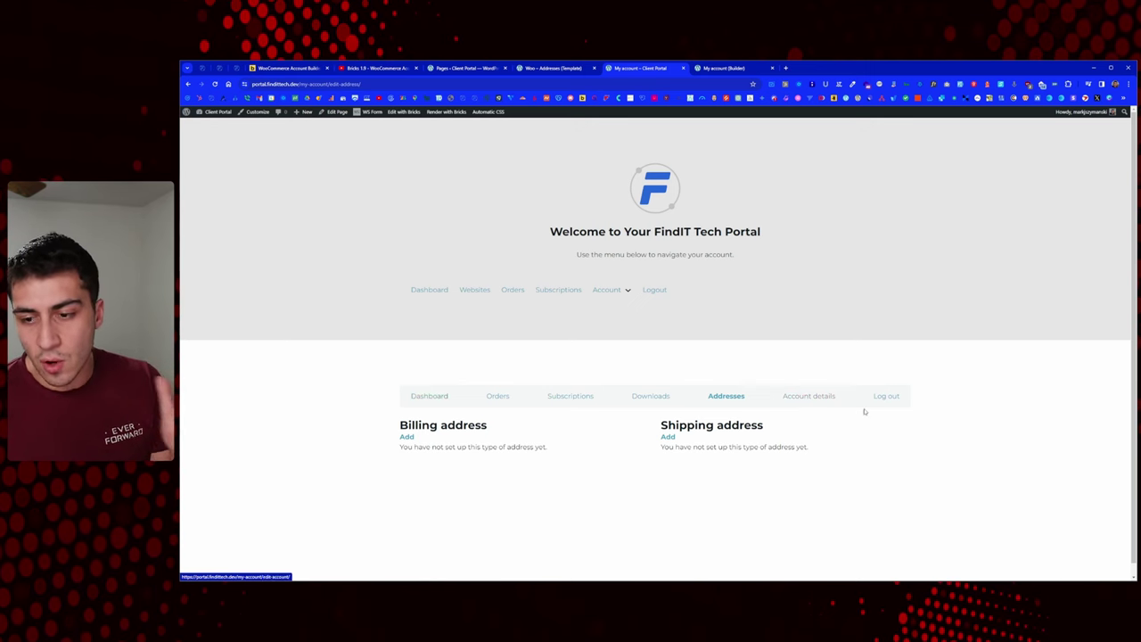
Step: Review the new portal's Account details form and compare it with the Profile Details page of the old Elementor portal
left_click(808, 397)
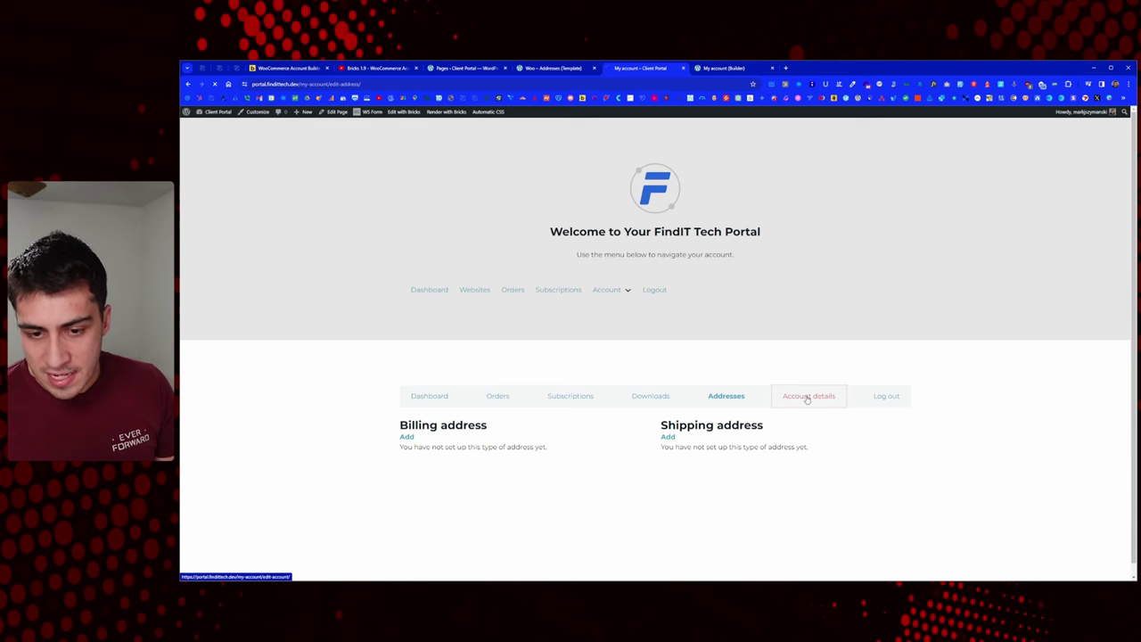
scroll(684, 375, "down", 2)
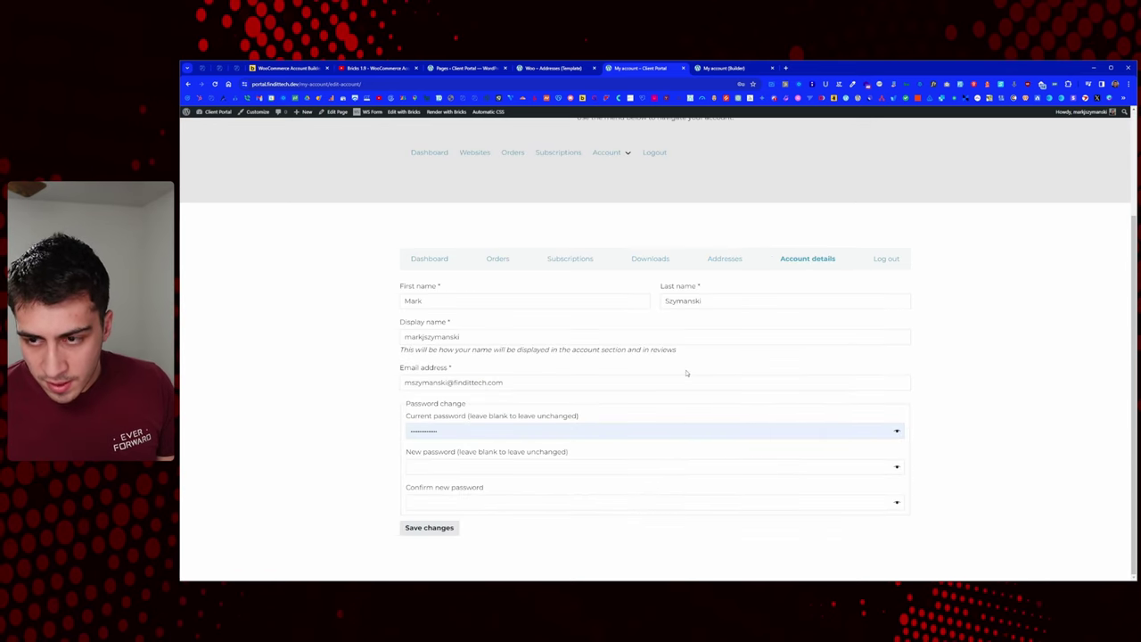
scroll(690, 372, "up", 2)
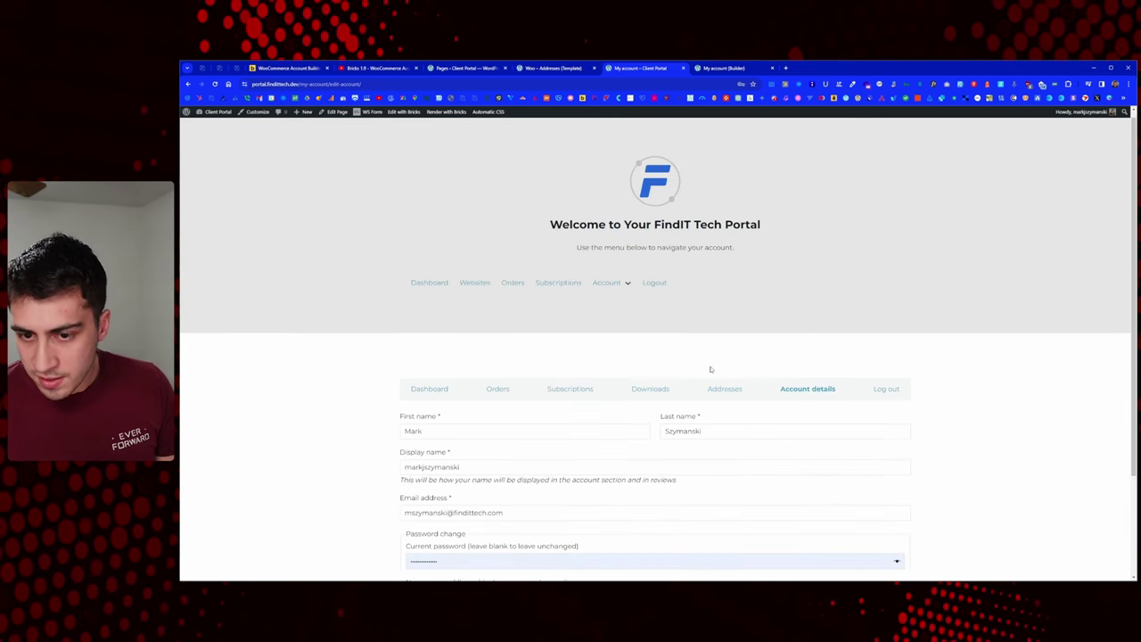
scroll(711, 369, "down", 1)
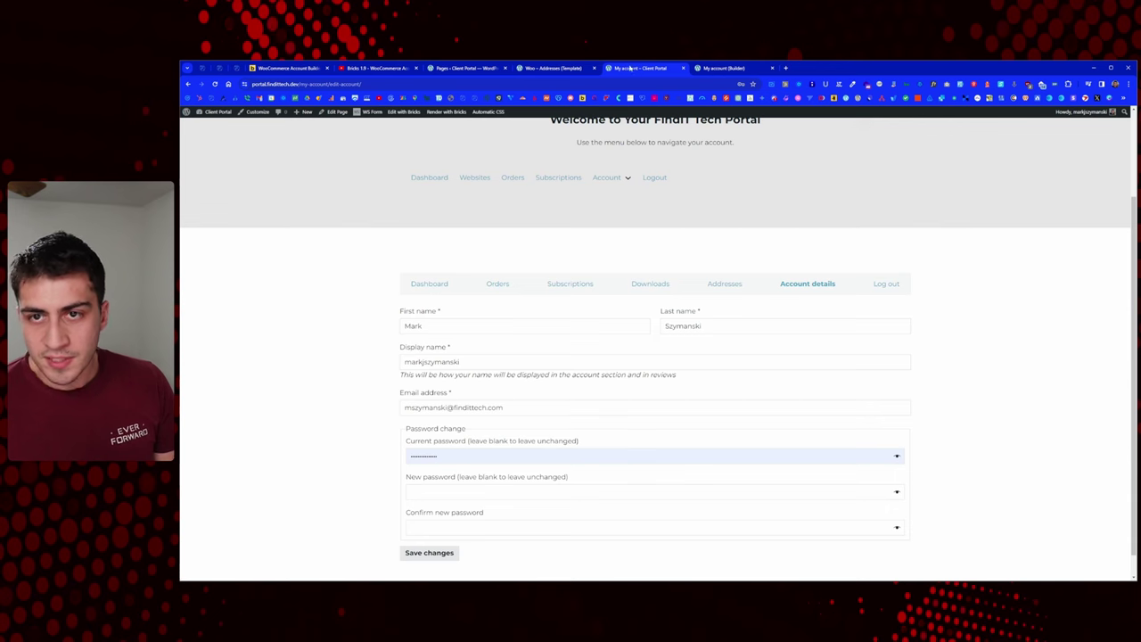
left_click(236, 68)
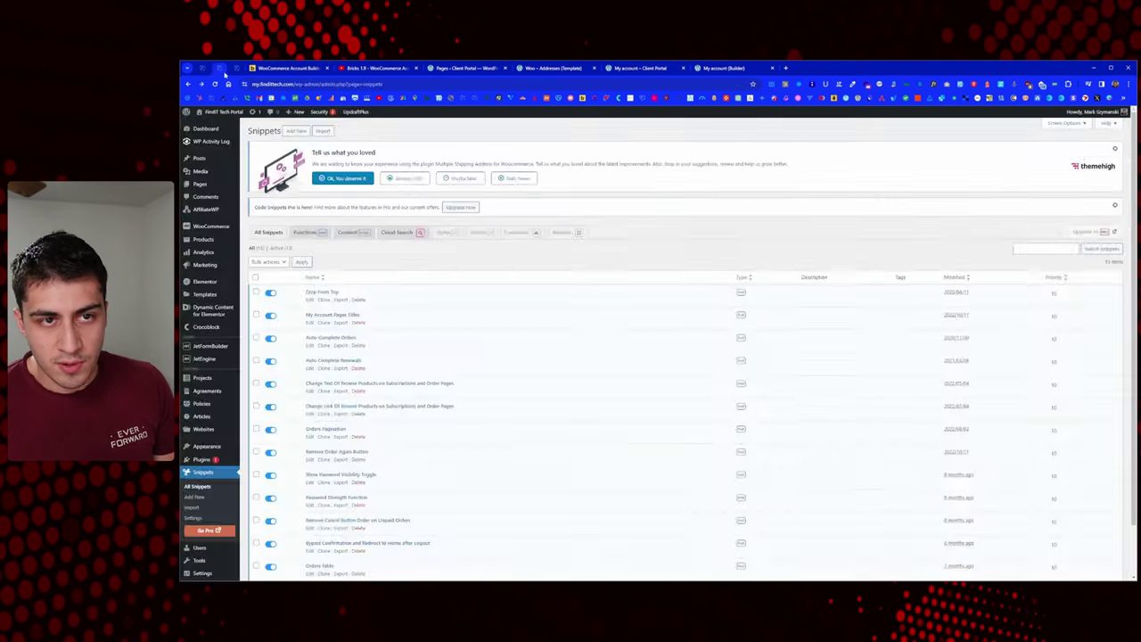
left_click(204, 69)
mouse_move(645, 244)
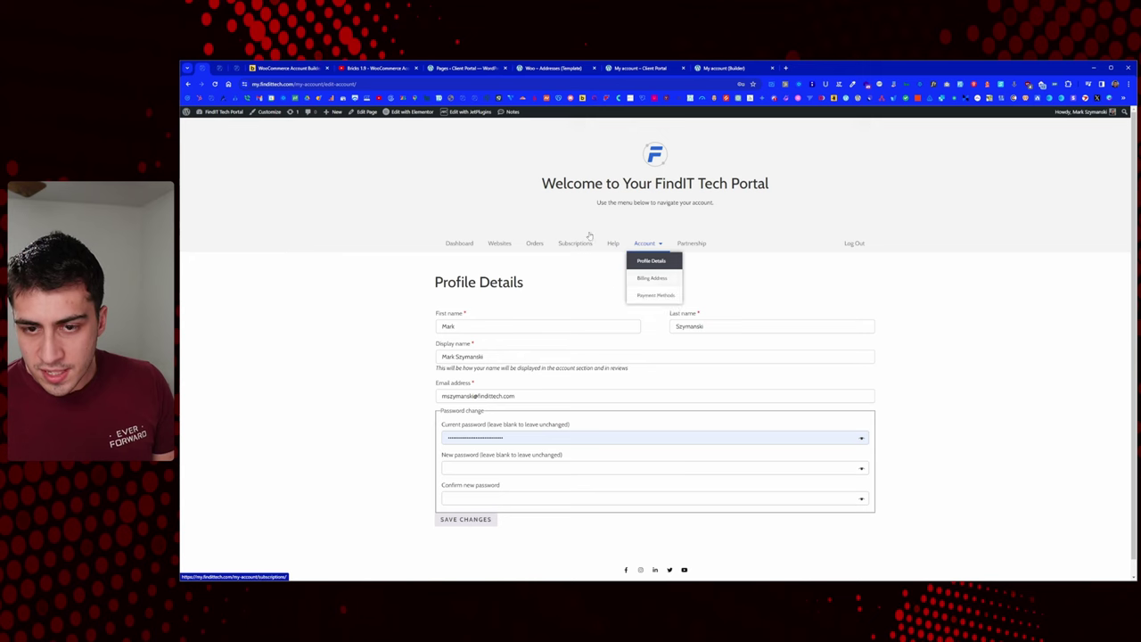
Step: Add a Heading element to the Woo - Addresses template and place it above the Account – Addresses element
left_click(552, 69)
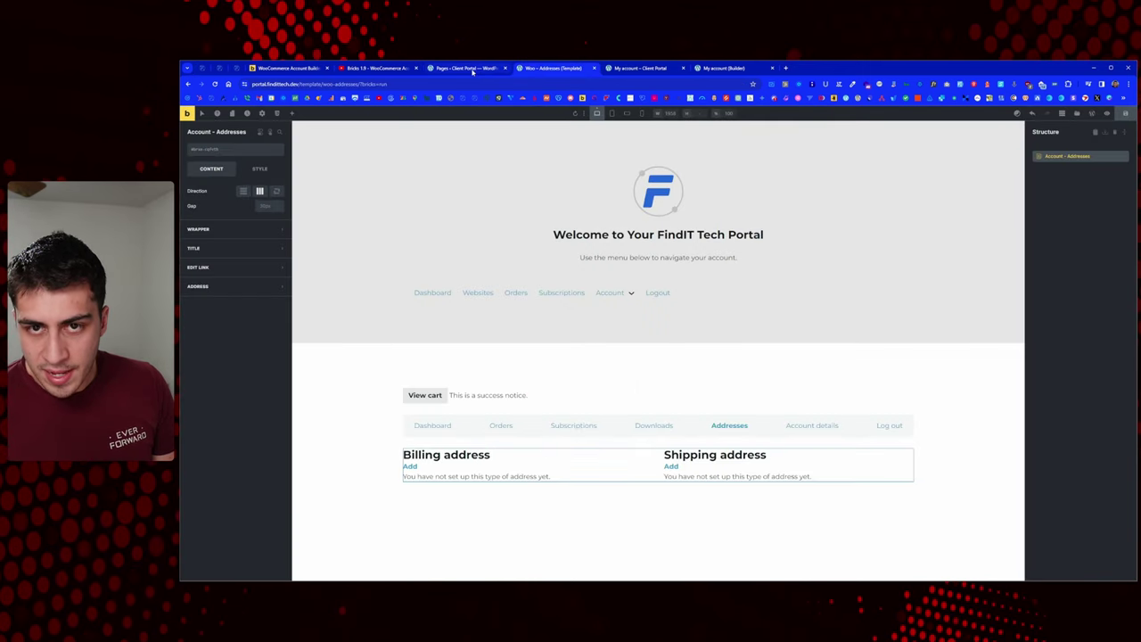
left_click(291, 114)
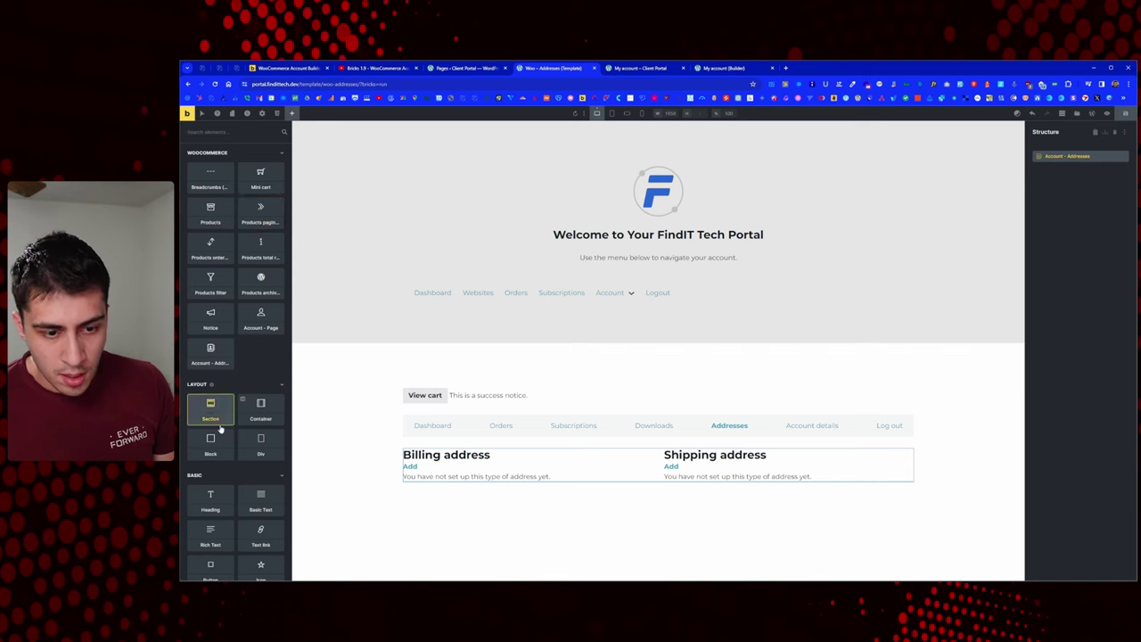
left_click(210, 499)
left_click(1054, 168)
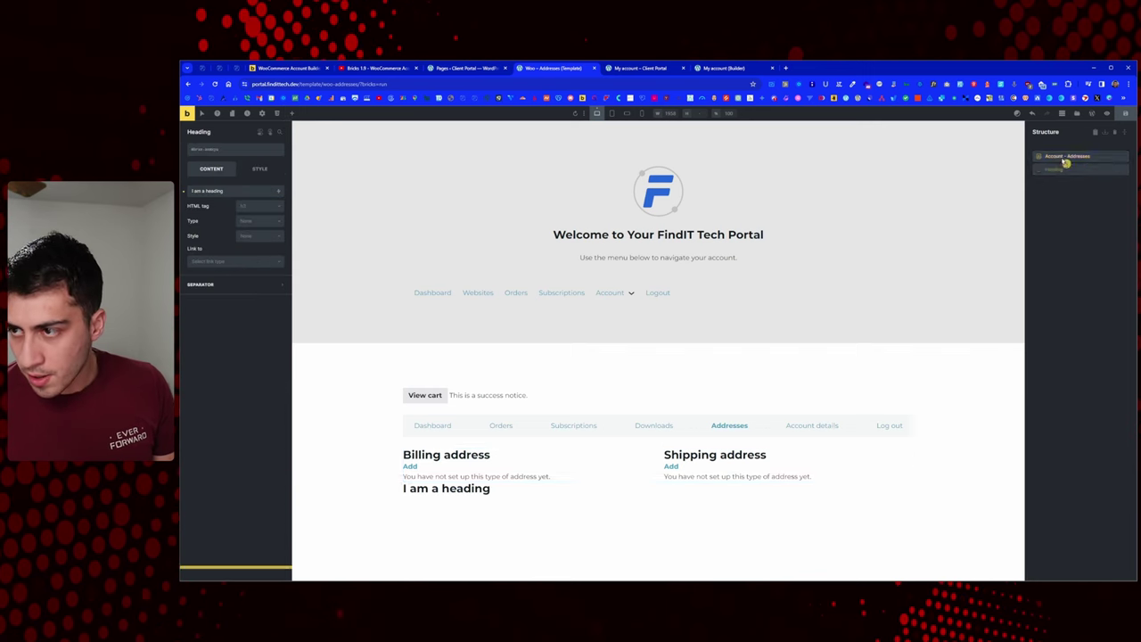
left_click_drag(1053, 168, 1054, 157)
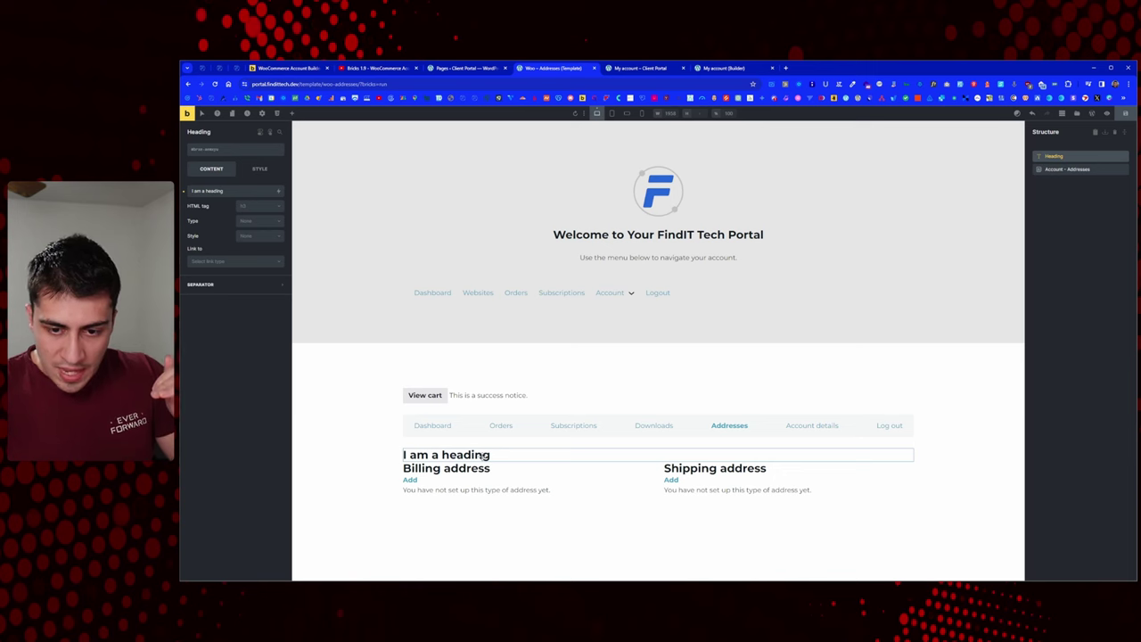
Step: Set the heading above the addresses to HTML tag h1 with the text "Addresses" and save the template
left_click(244, 206)
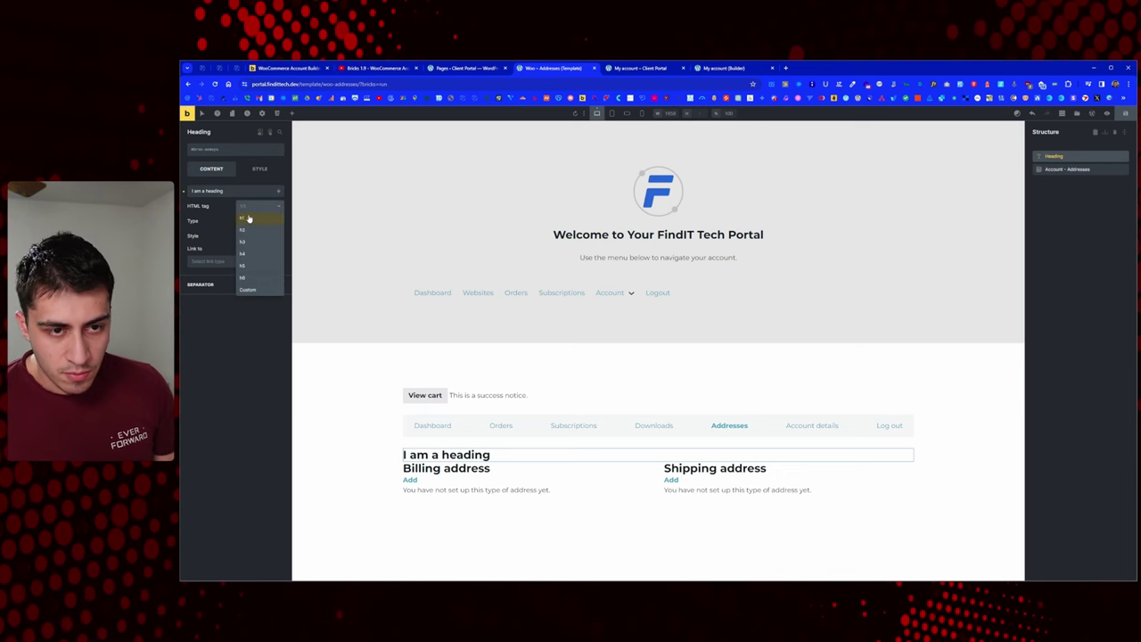
left_click(248, 220)
triple_click(239, 191)
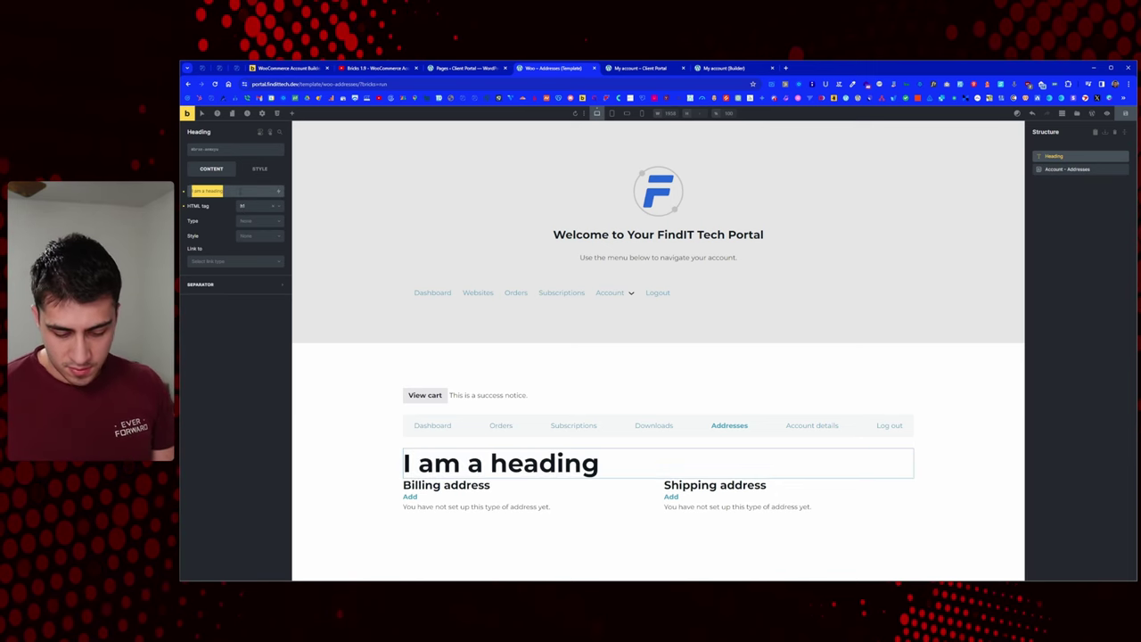
type("Addresses")
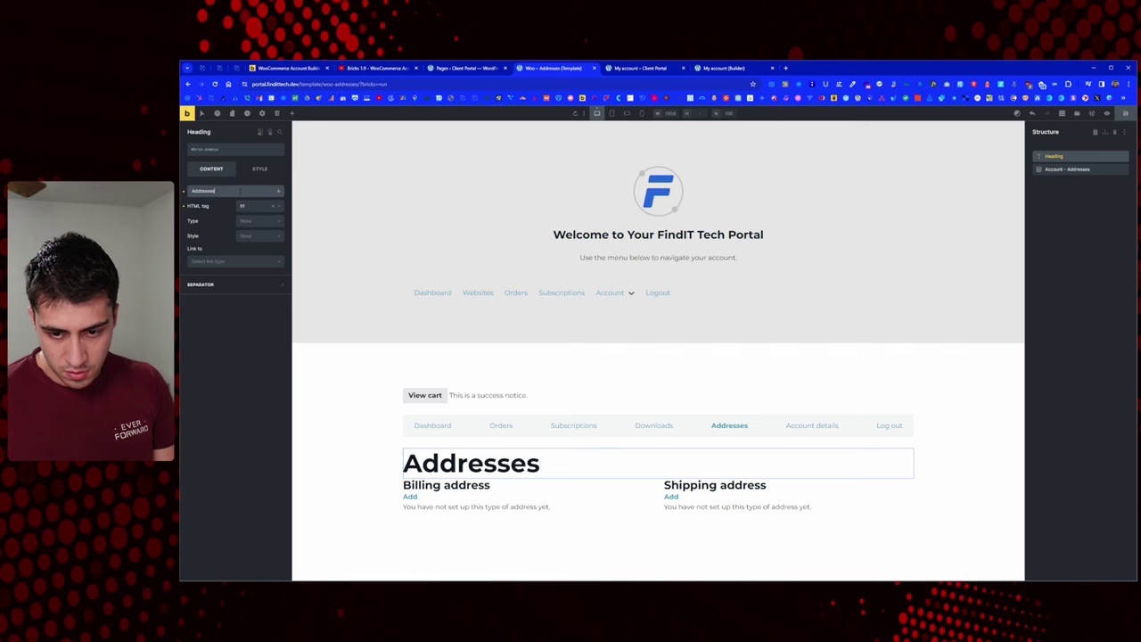
key("BackSpace")
key("BackSpace")
key("BackSpace")
type("ses")
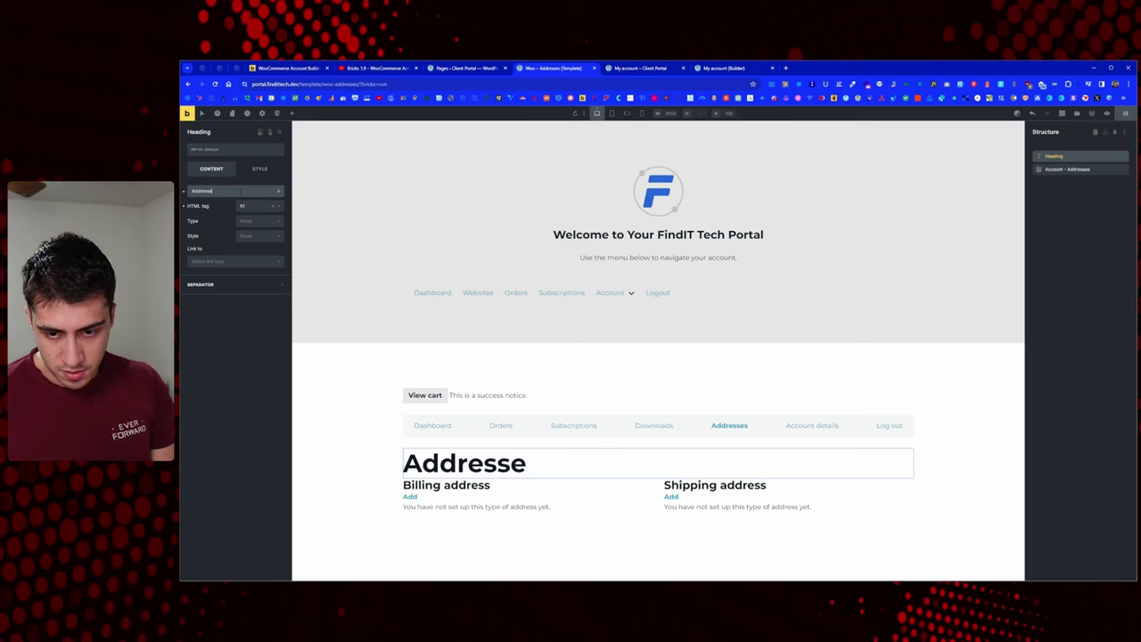
left_click(1125, 113)
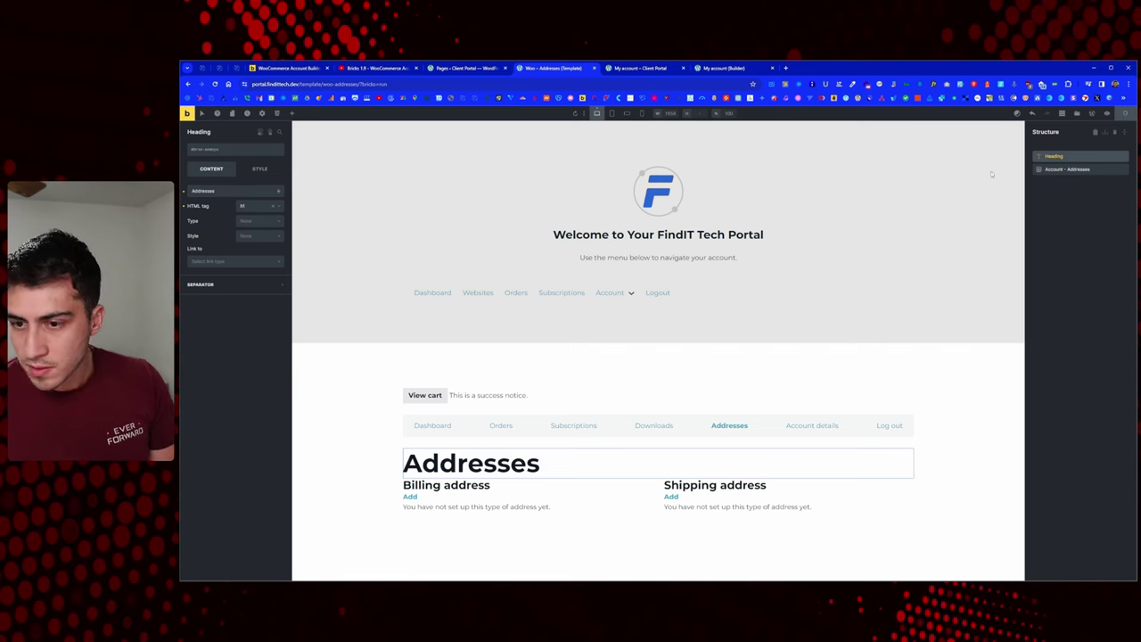
Step: View the Addresses section of the live My account page to check the new heading
left_click(640, 67)
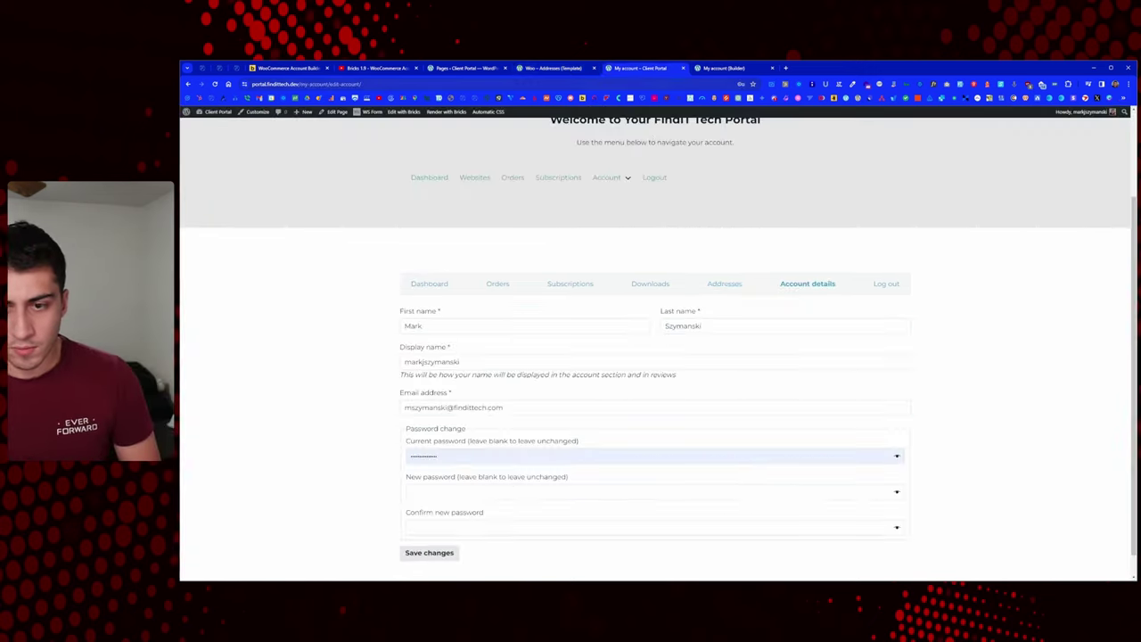
left_click(724, 68)
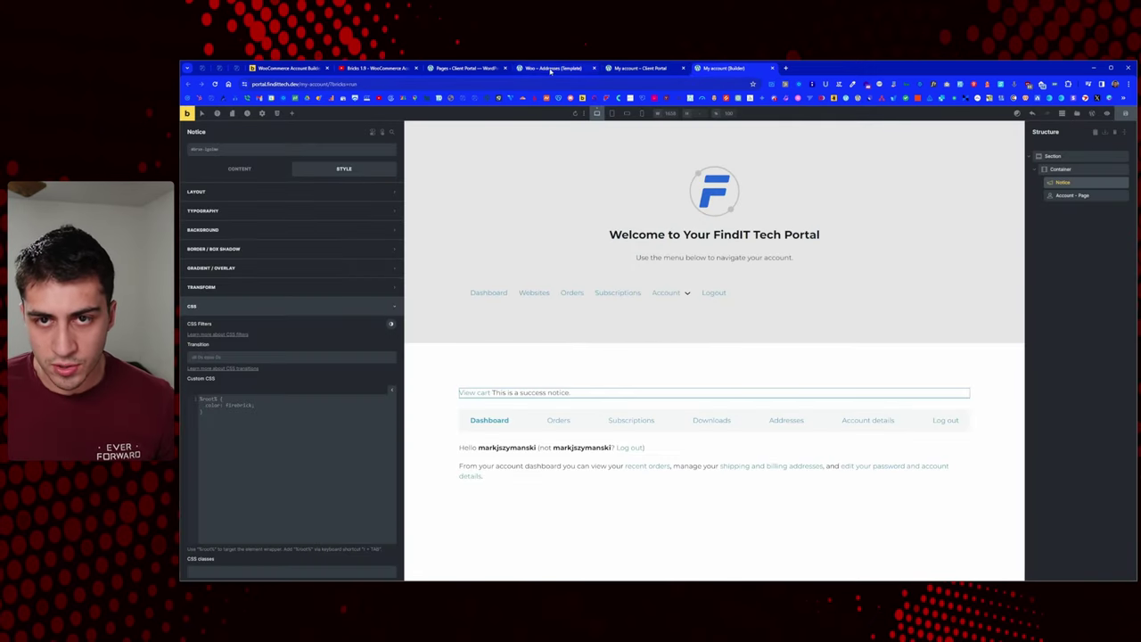
left_click(472, 68)
left_click(640, 68)
right_click(503, 224)
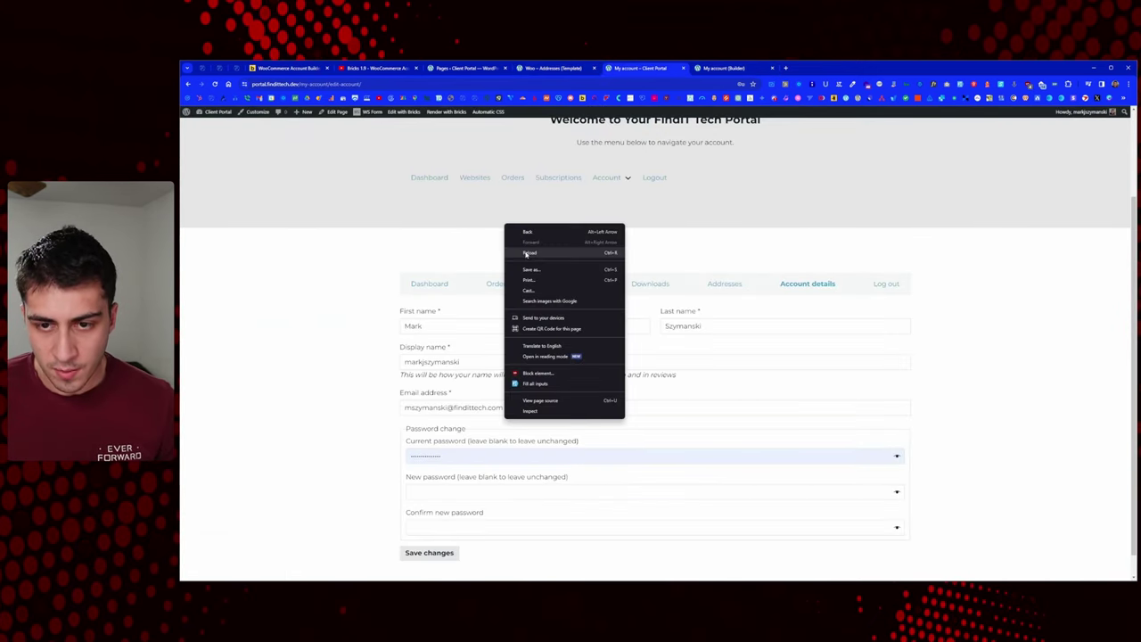
key("Escape")
left_click(736, 285)
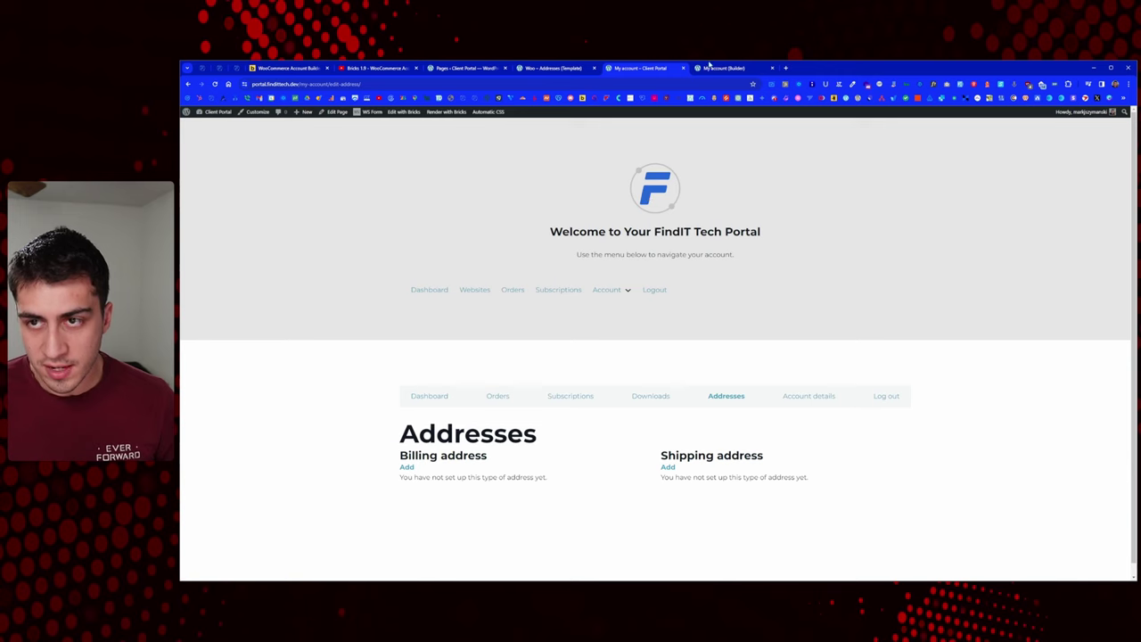
Step: Open the Bricks templates list from the WordPress admin in a new browser tab
key("ctrl+Tab")
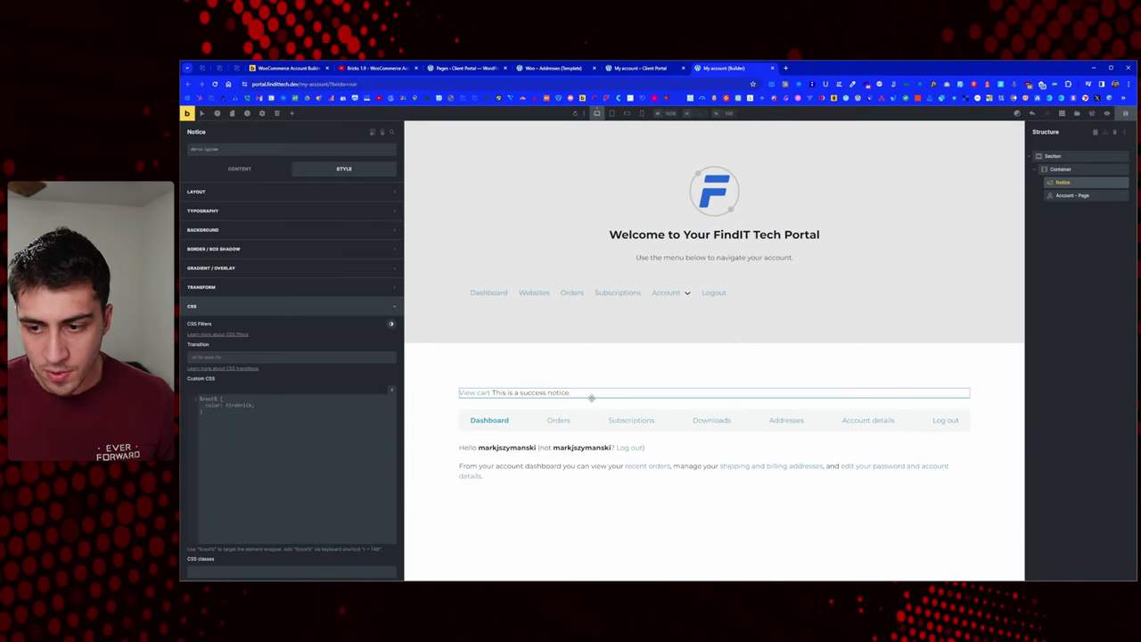
left_click(451, 69)
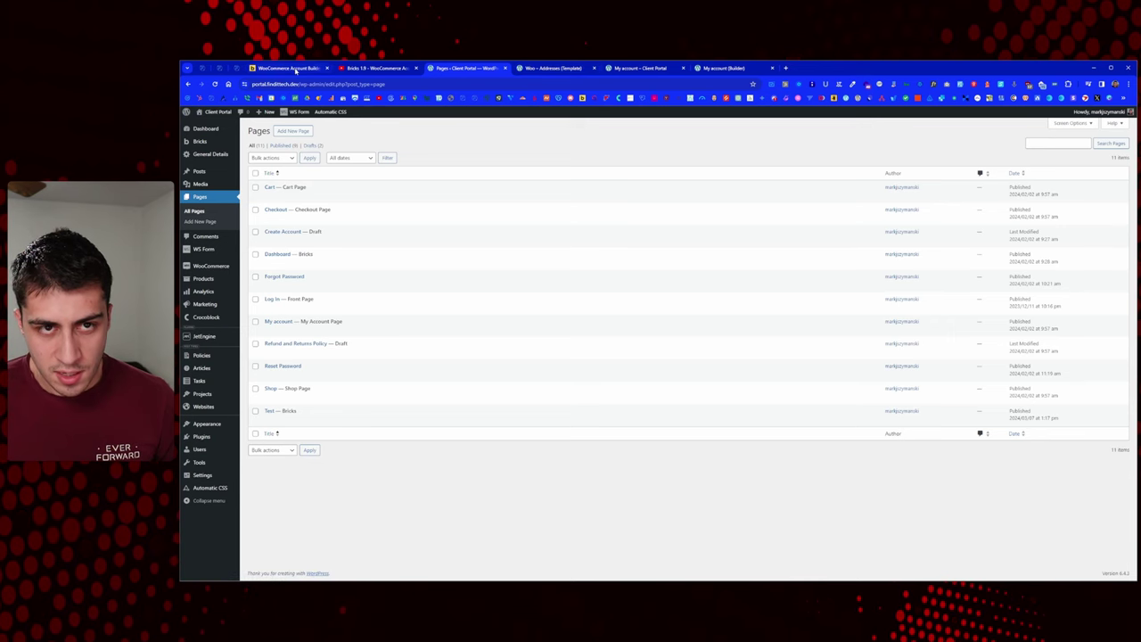
left_click(553, 68)
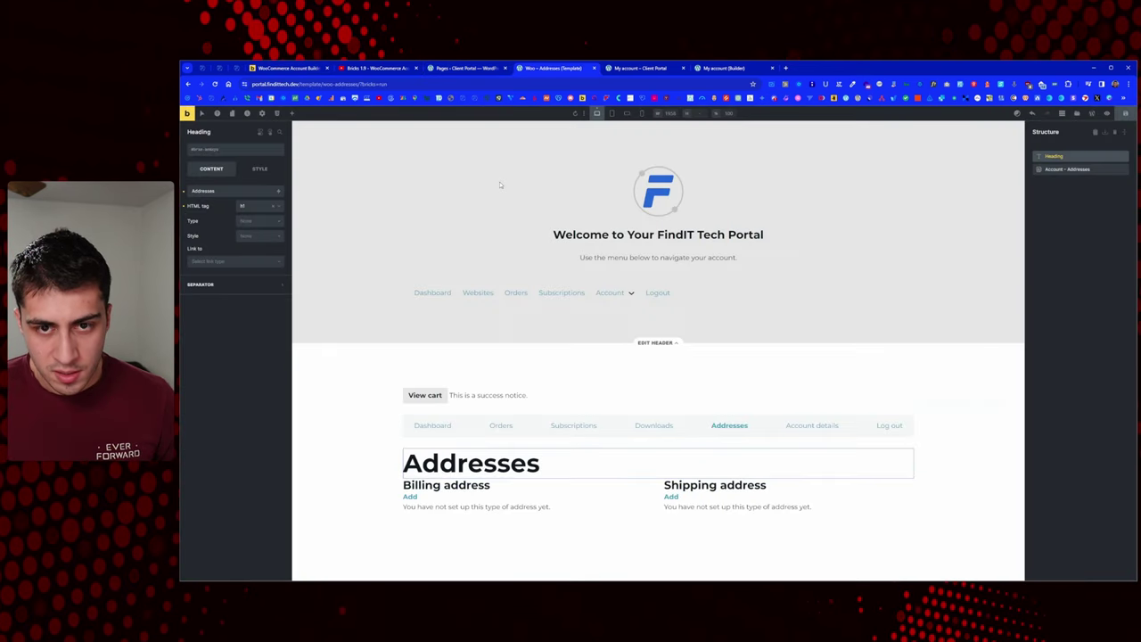
left_click(497, 70)
mouse_move(200, 141)
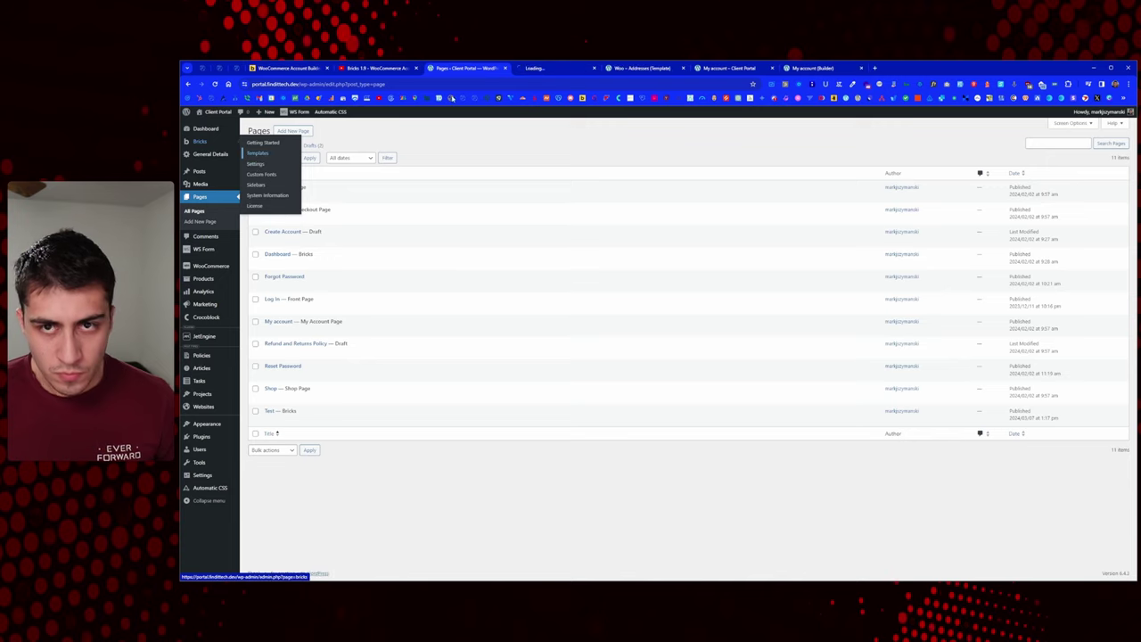
left_click(535, 68)
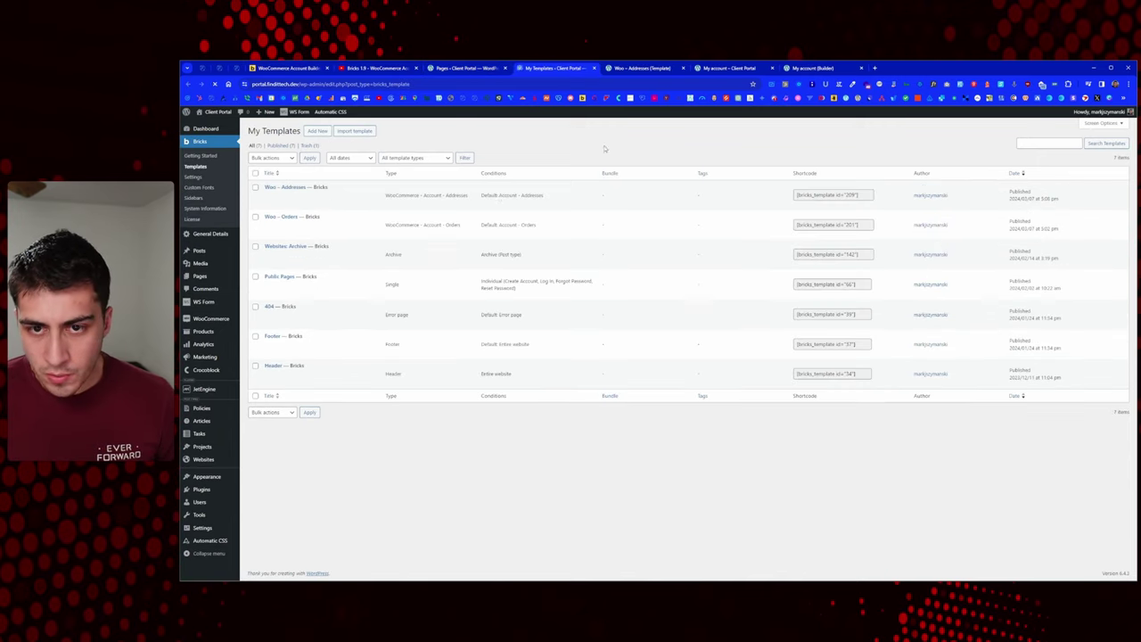
Step: Add a new template of type WooCommerce - Account - Edit account and publish it
left_click(317, 131)
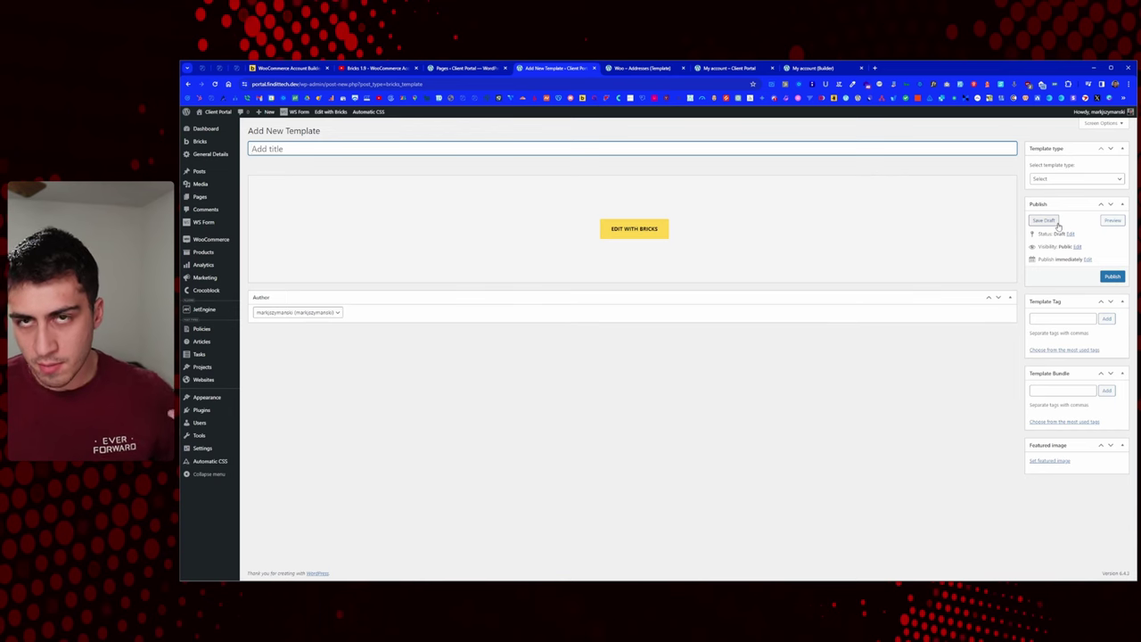
left_click(1076, 178)
scroll(1052, 267, "down", 3)
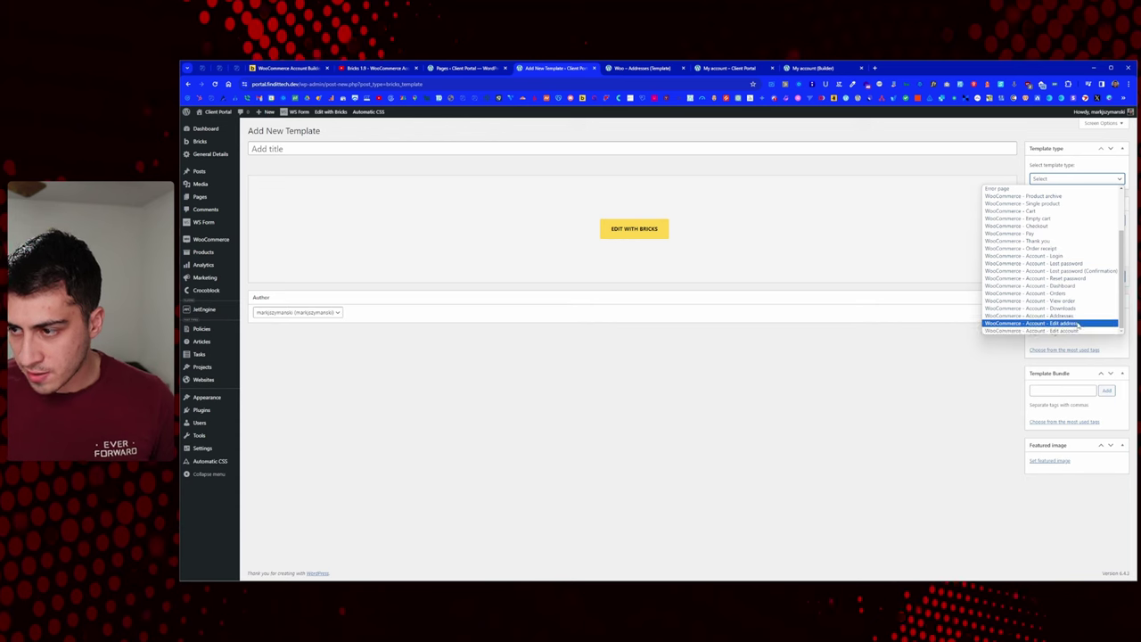
left_click(1079, 331)
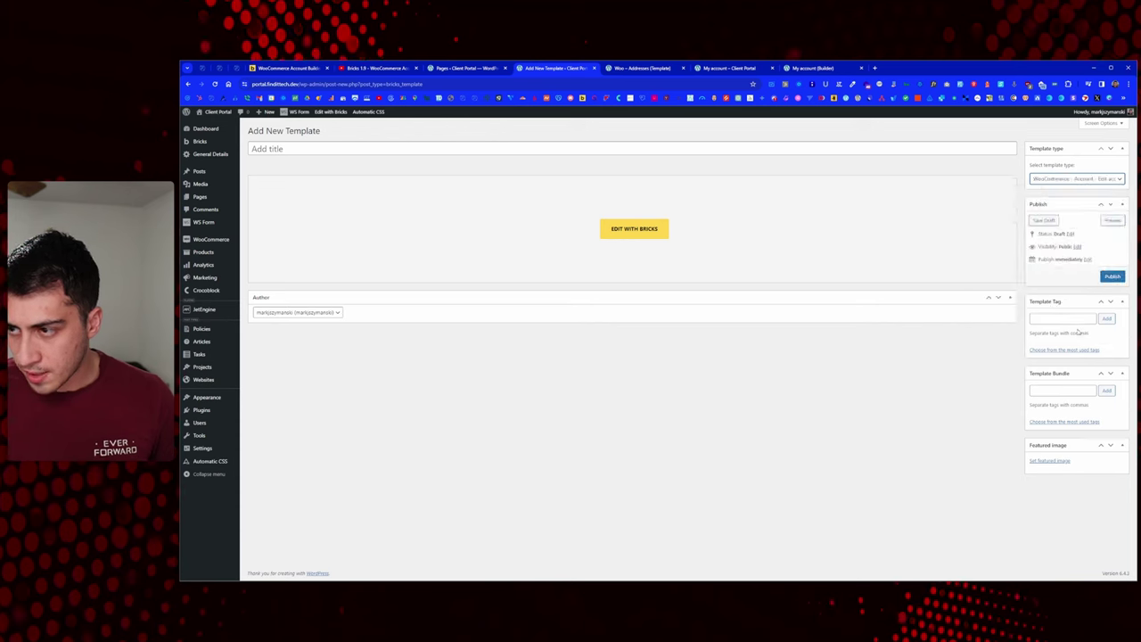
left_click(1110, 277)
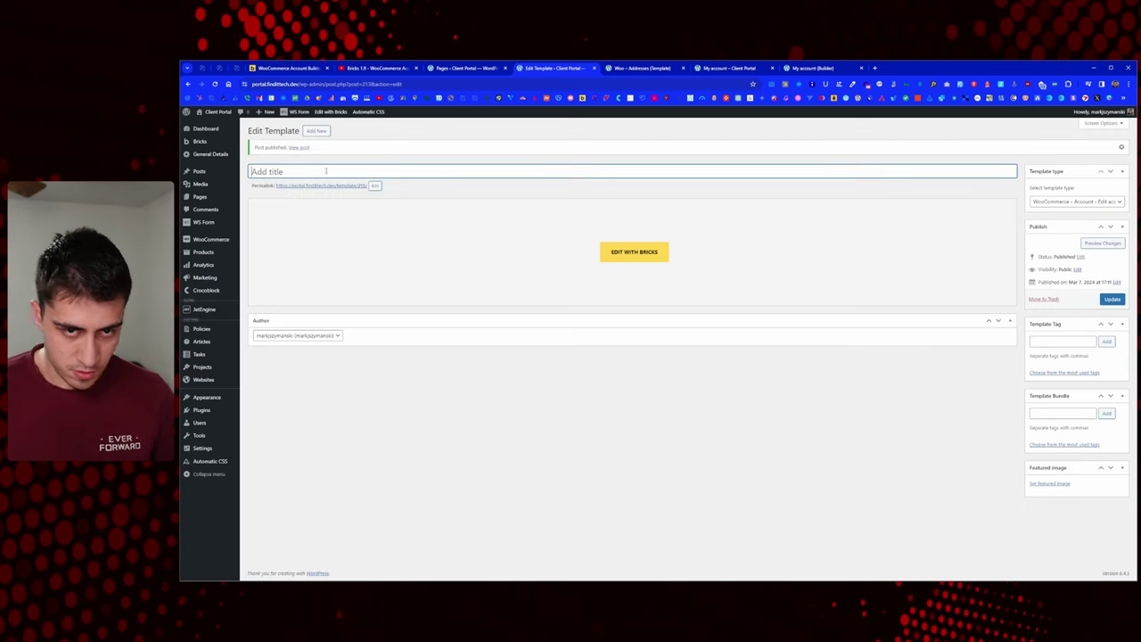
Step: Title the template "Woo - Edit Account", regenerate its permalink slug from the title and update it
type("Woo - ")
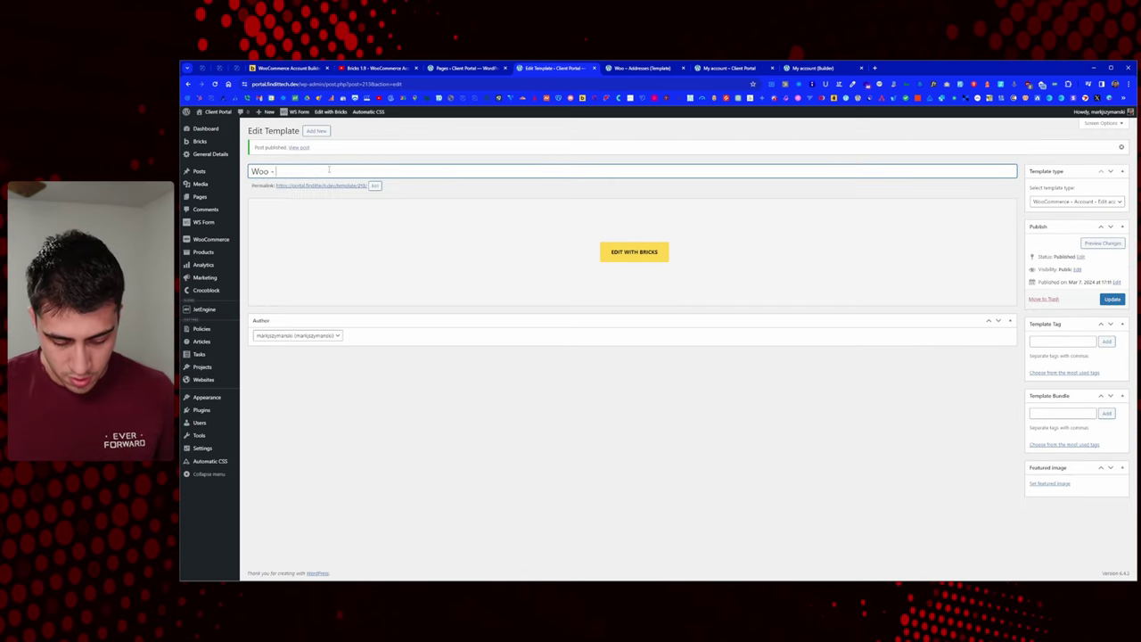
type("Edit Account")
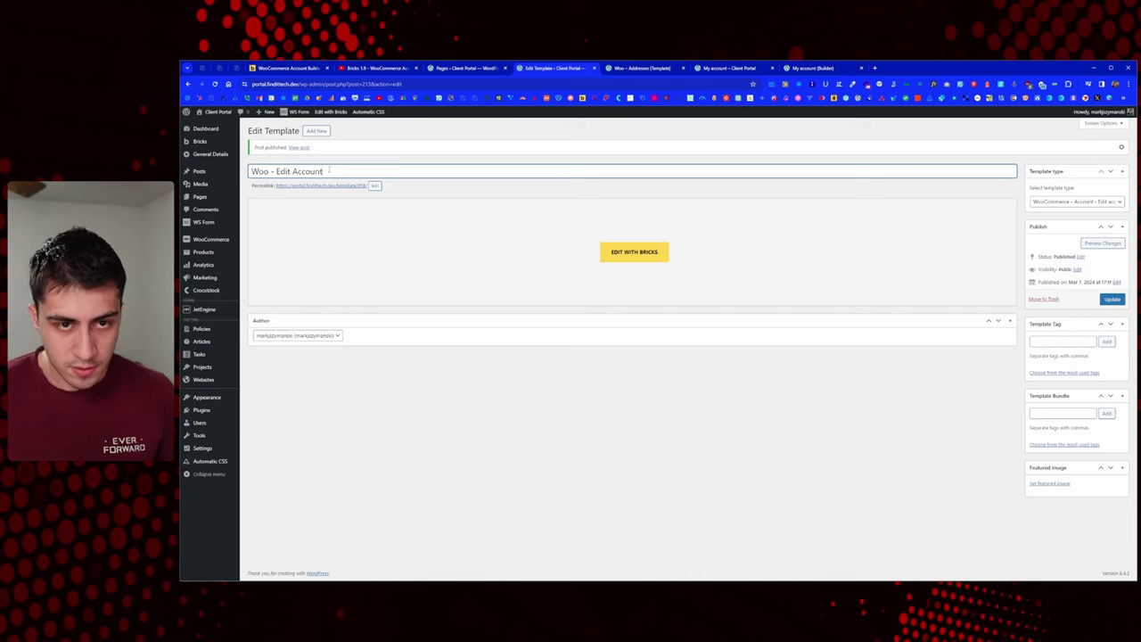
left_click(374, 185)
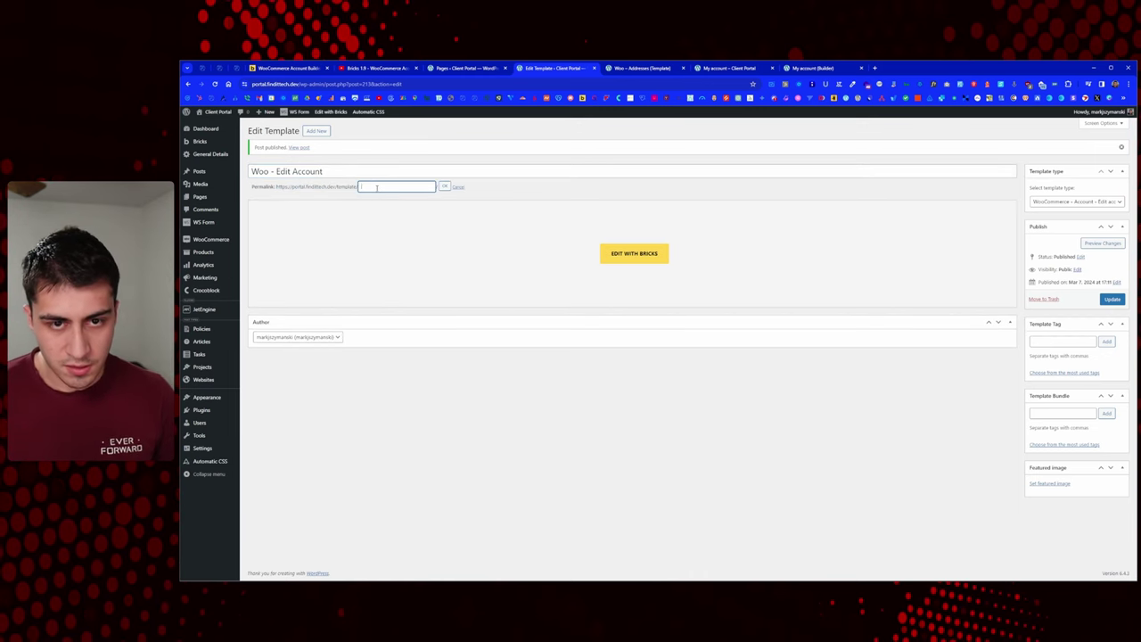
key("Return")
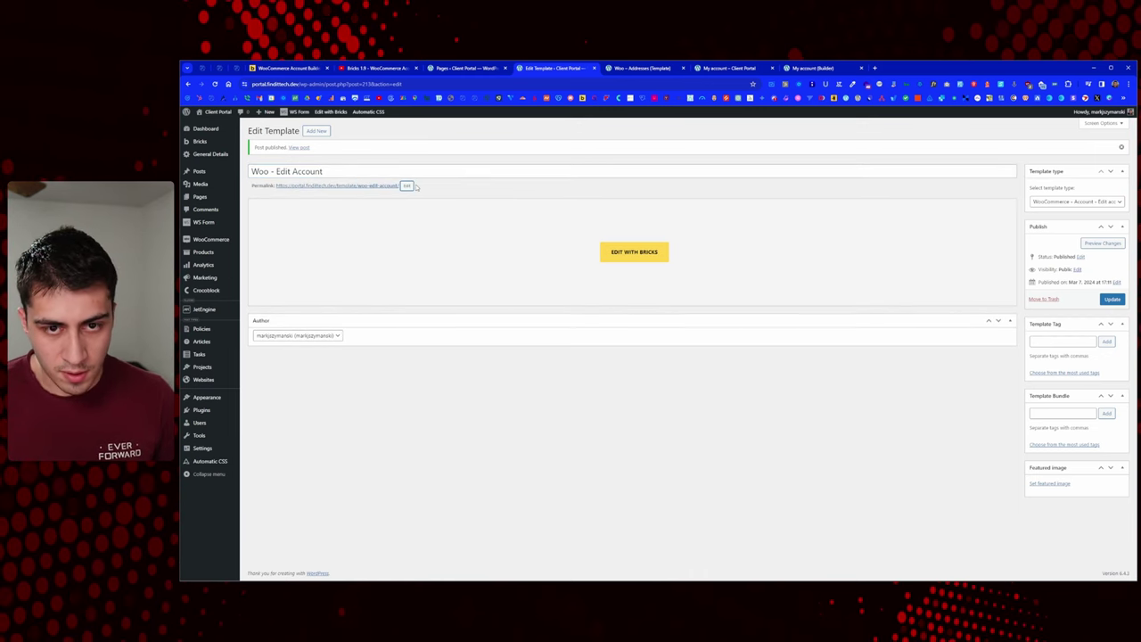
left_click(1112, 298)
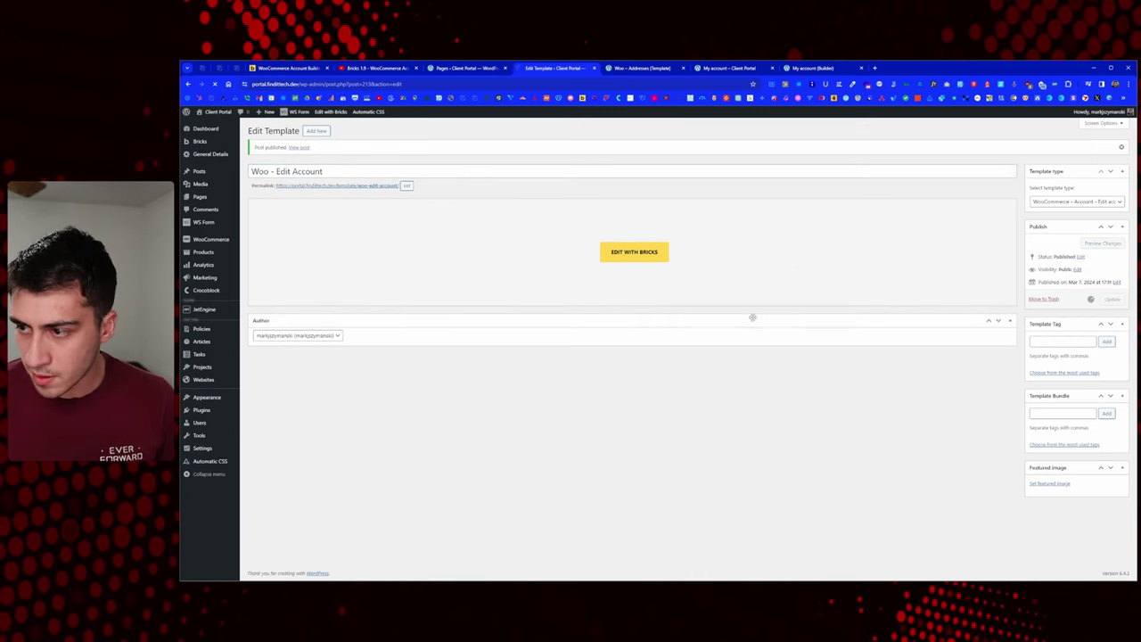
Step: Open the template in the Bricks builder and add the Account - Edit account element to the canvas
left_click(629, 257)
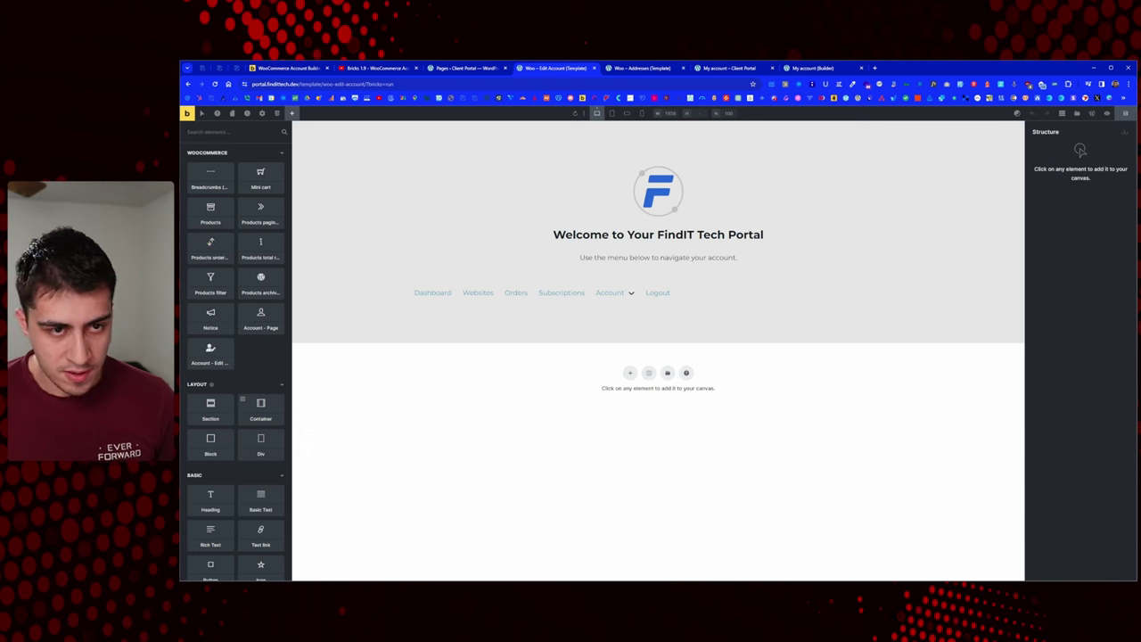
left_click(234, 132)
type("accacc")
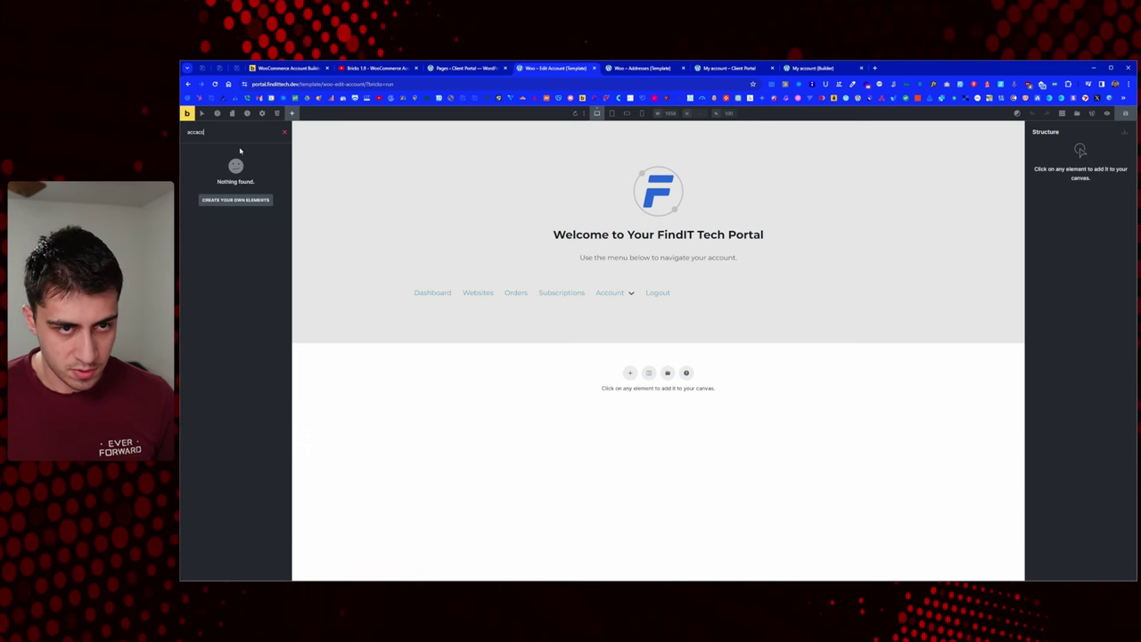
key("BackSpace")
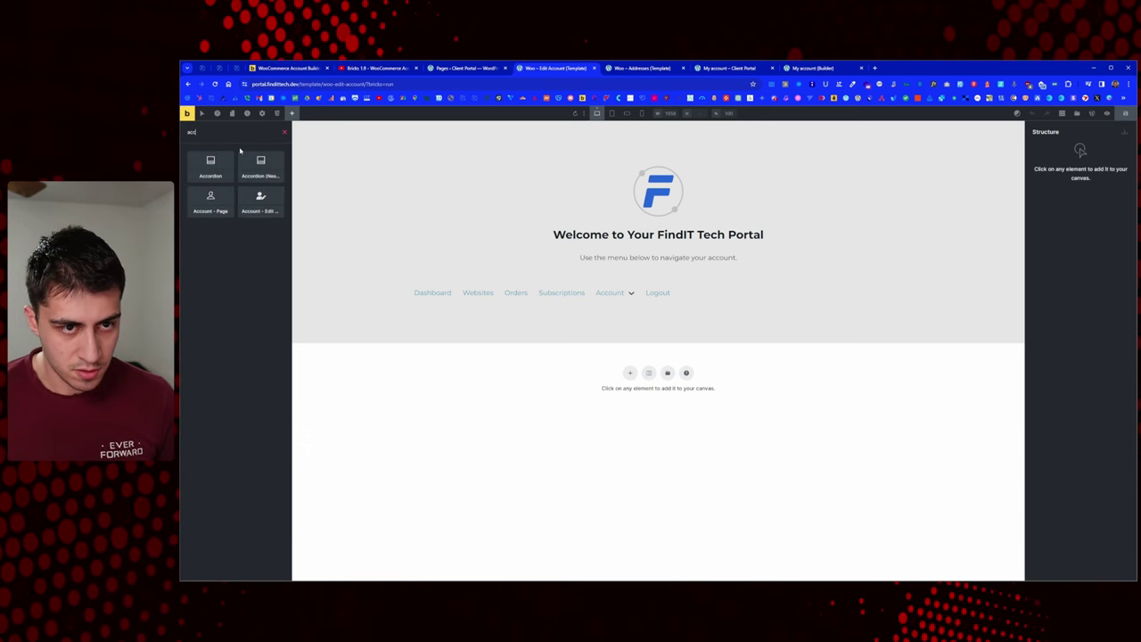
left_click(249, 212)
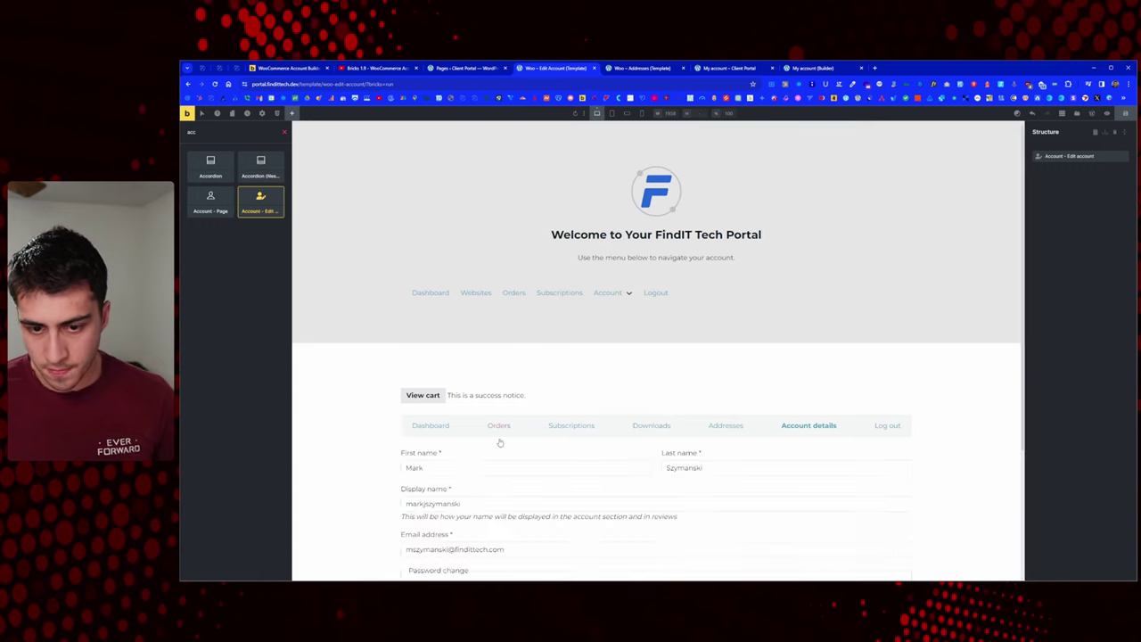
scroll(548, 404, "down", 2)
scroll(548, 404, "down", 1)
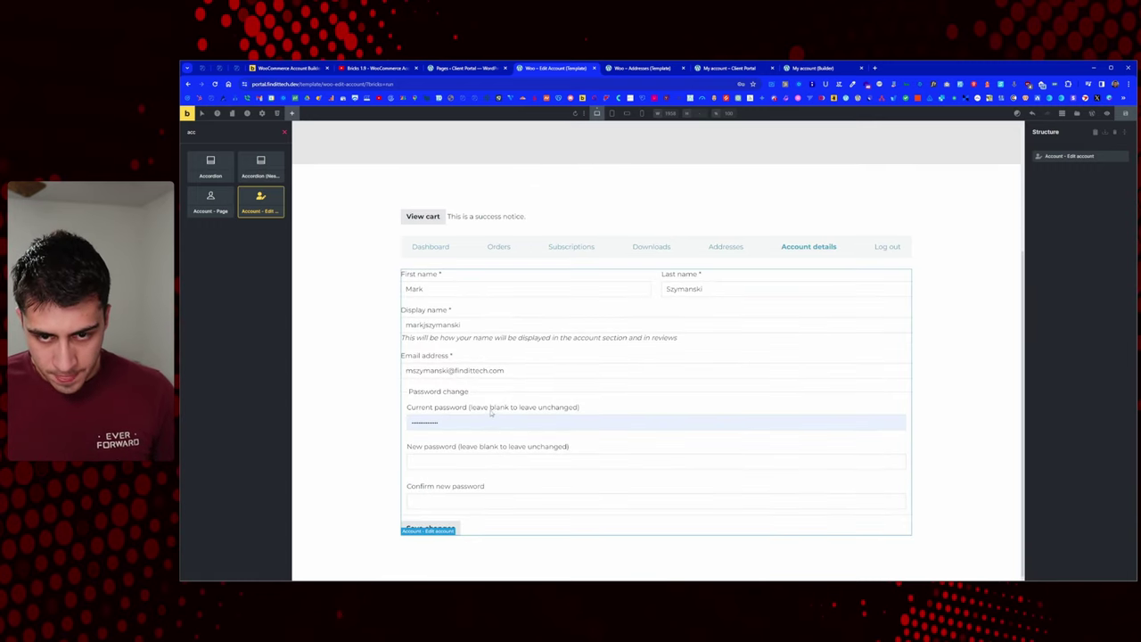
Step: Add a Heading element and place it above the Account - Edit account element in the structure
left_click(291, 114)
type("hea")
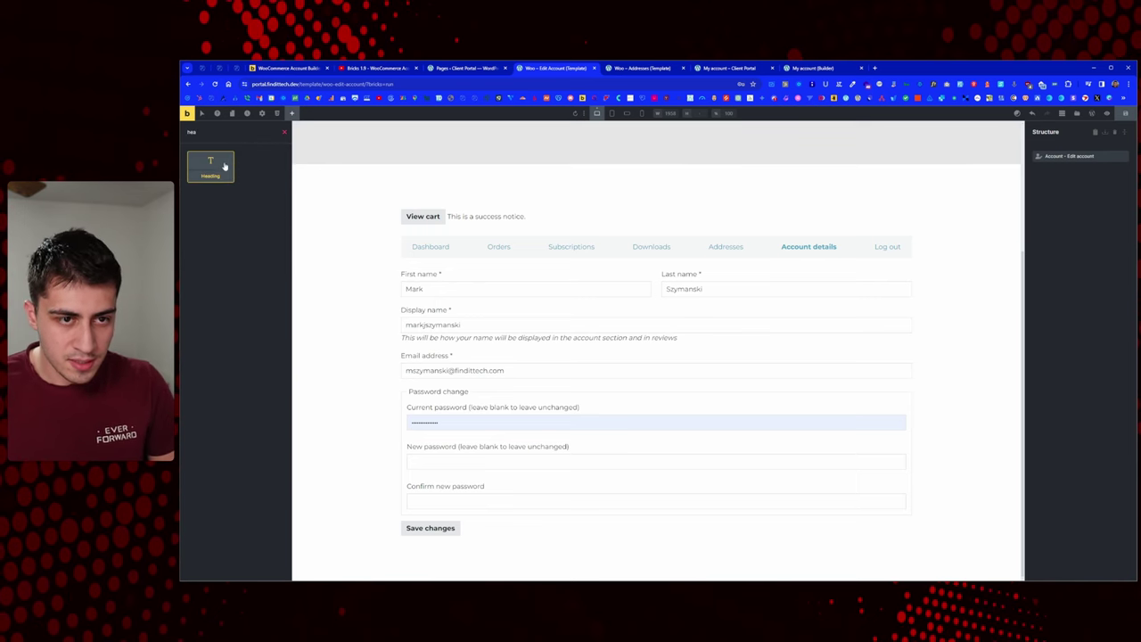
left_click(225, 166)
left_click_drag(1064, 173, 1057, 152)
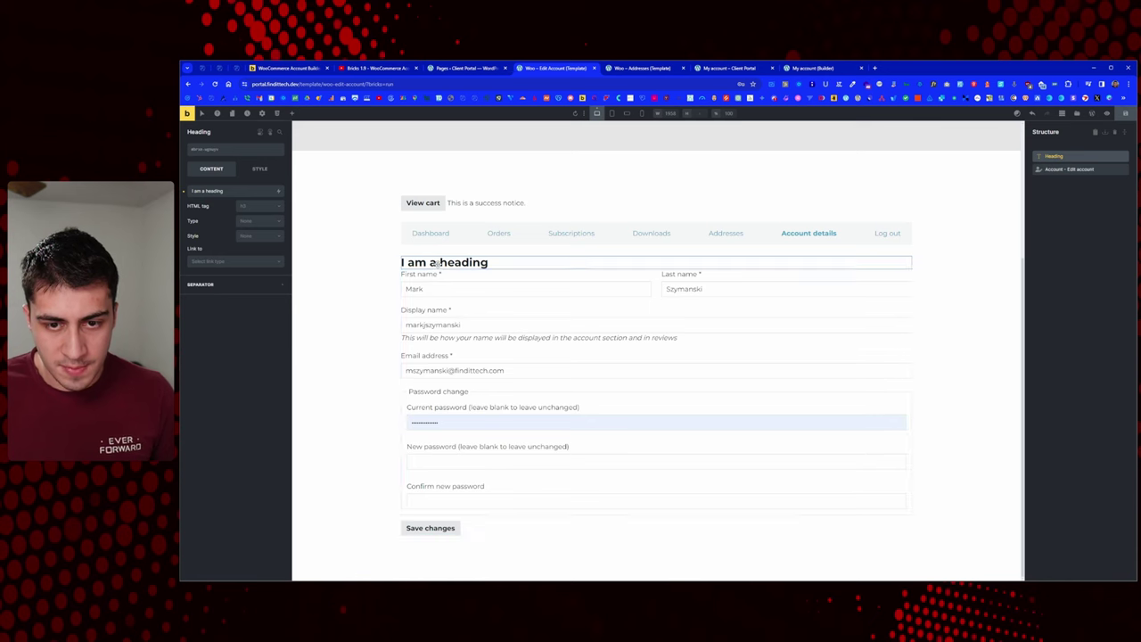
Step: Set the new heading's HTML tag to h1 and its text to "Edit Account"
left_click(252, 206)
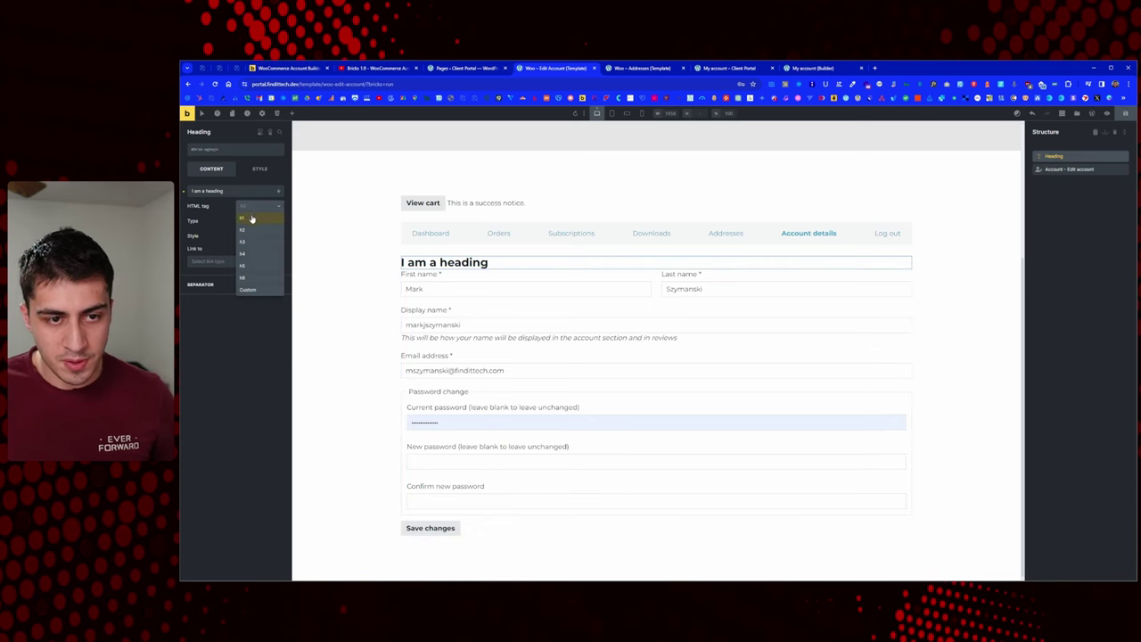
left_click(252, 218)
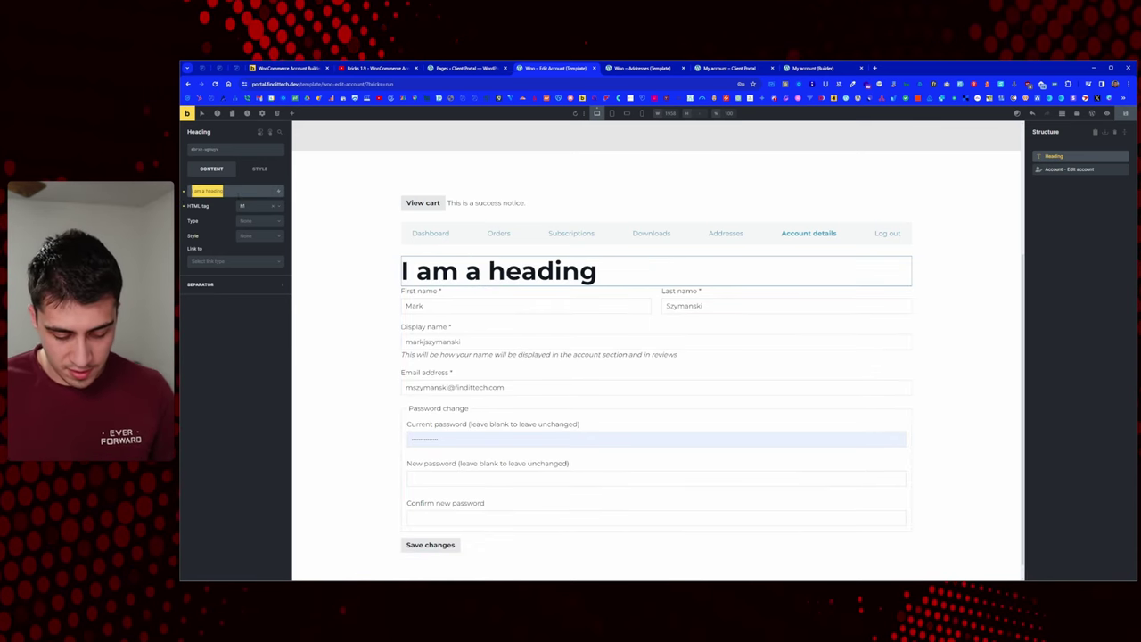
type("EDit Account")
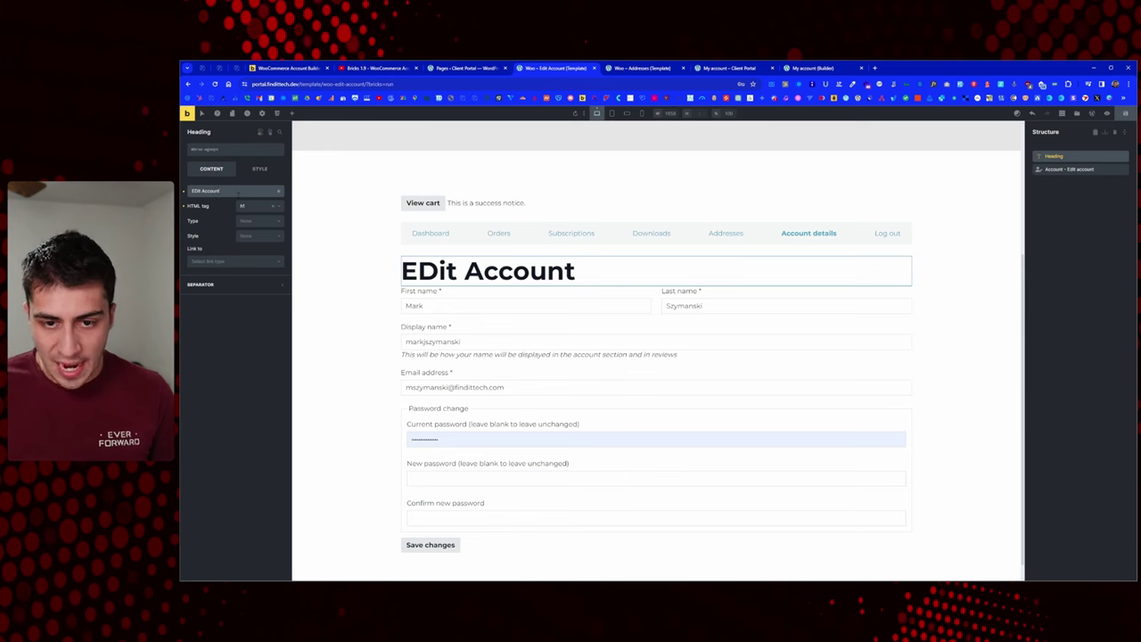
key("BackSpace")
key("BackSpace")
type("ED")
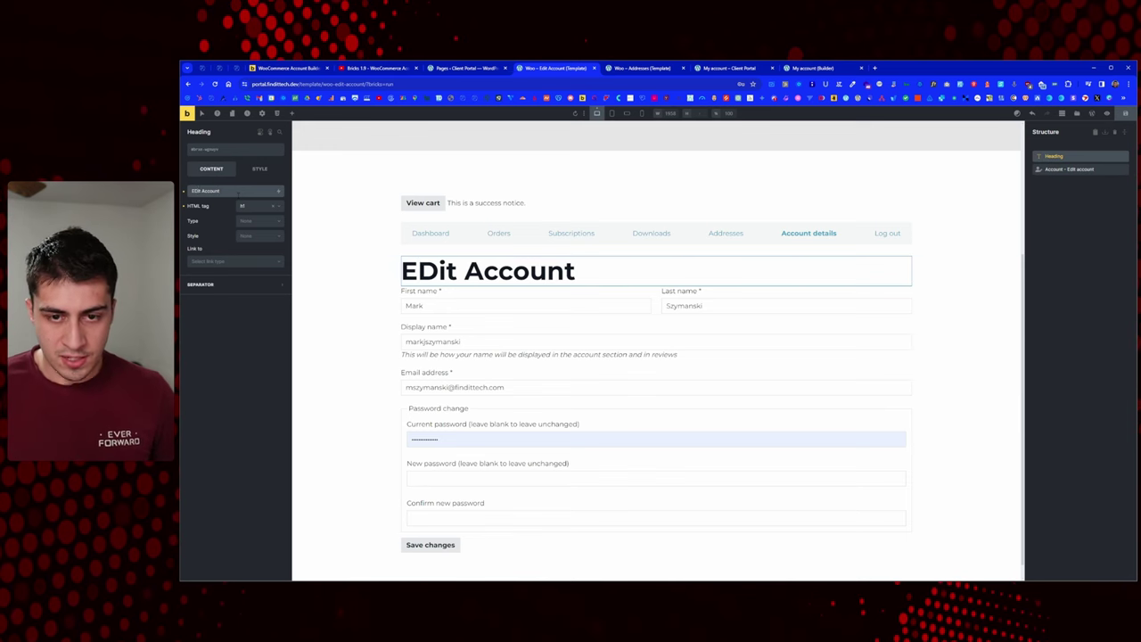
key("BackSpace")
type("d")
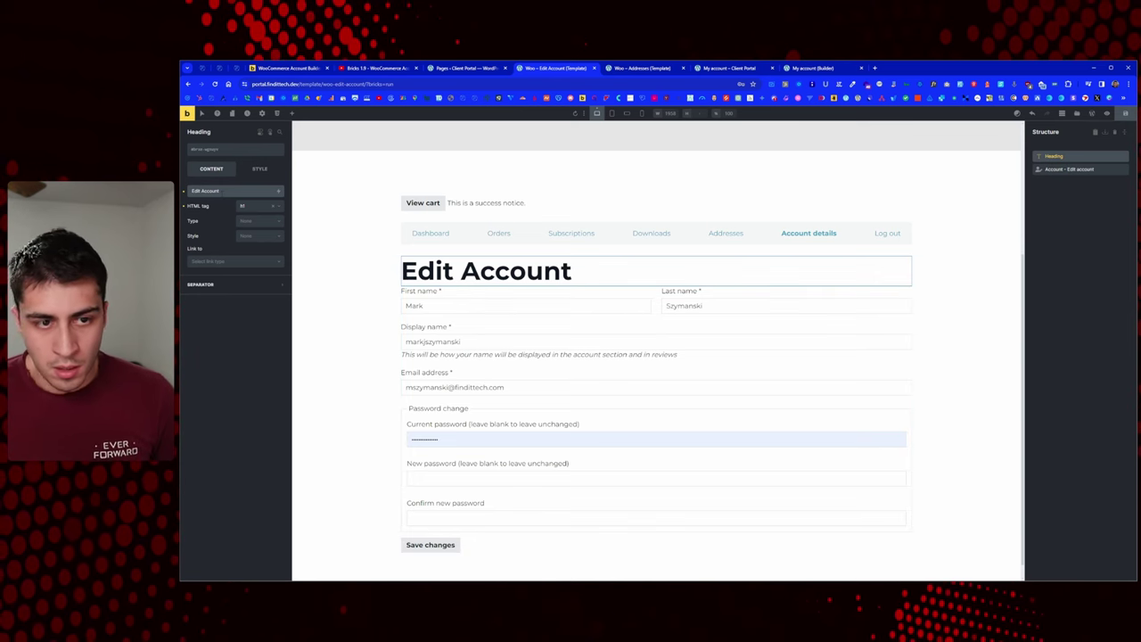
Step: Replace the heading text with "Account Details" and save the Edit Account template
key("ctrl+a")
type("Account D")
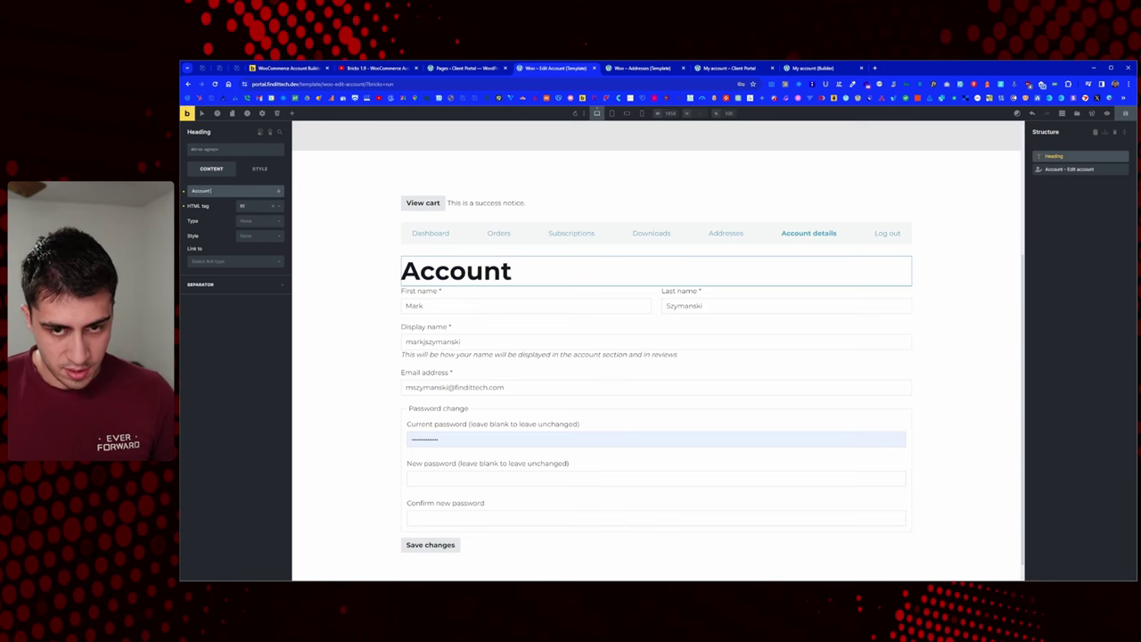
type("eatils")
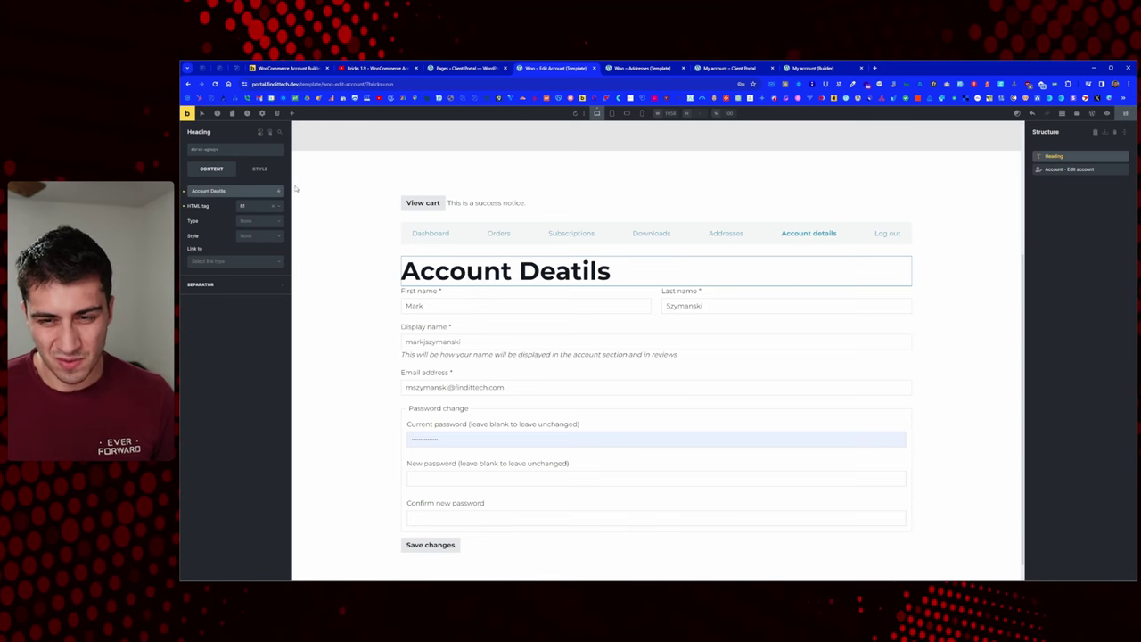
key("BackSpace")
key("BackSpace")
key("BackSpace")
key("BackSpace")
key("BackSpace")
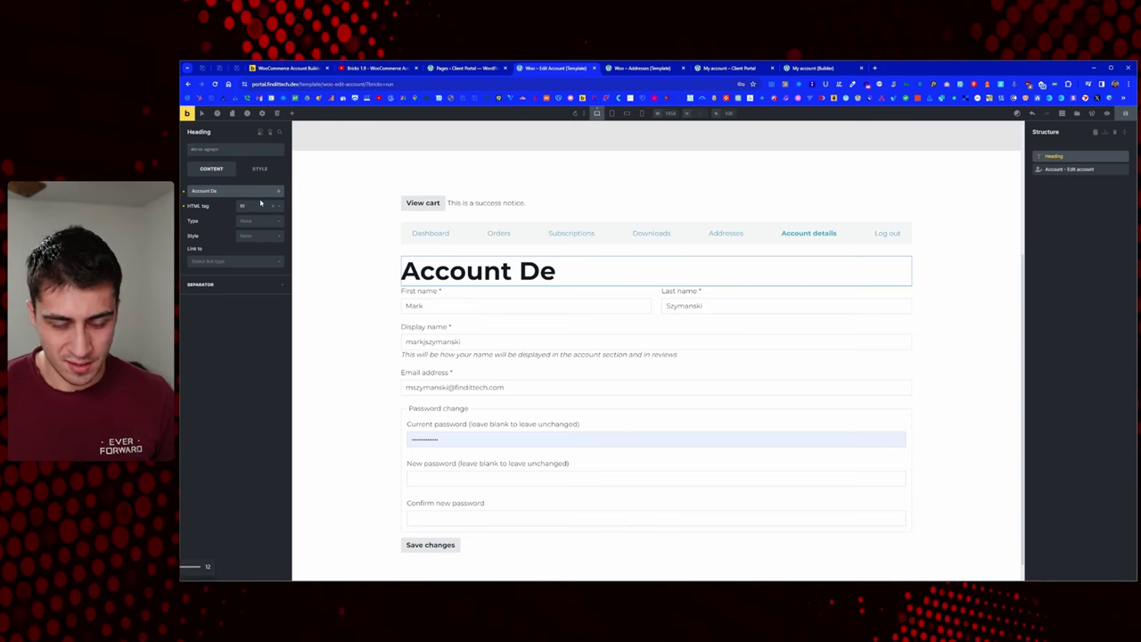
type("tails")
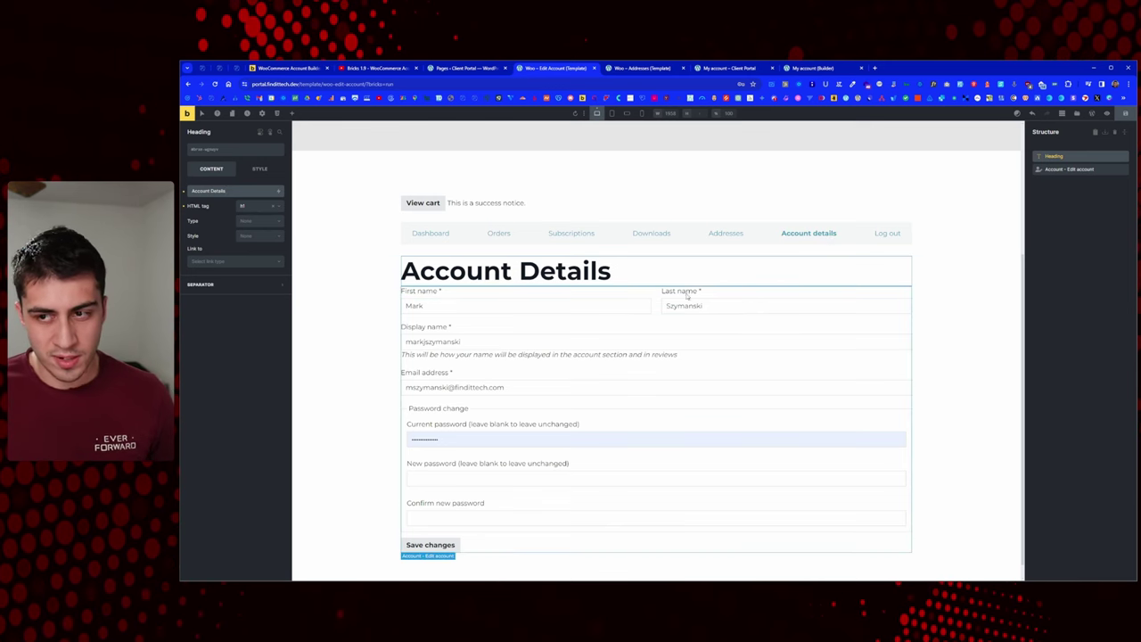
left_click(602, 275)
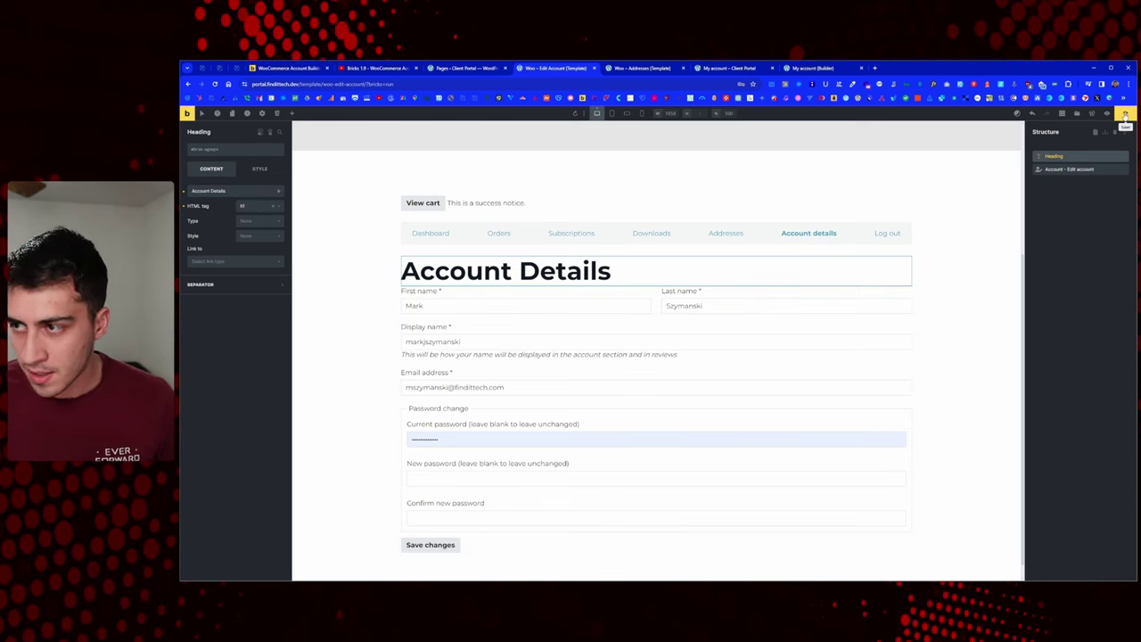
key("ctrl+s")
Step: View the Account details page on the portal's front end to check the new template and its heading
left_click(642, 68)
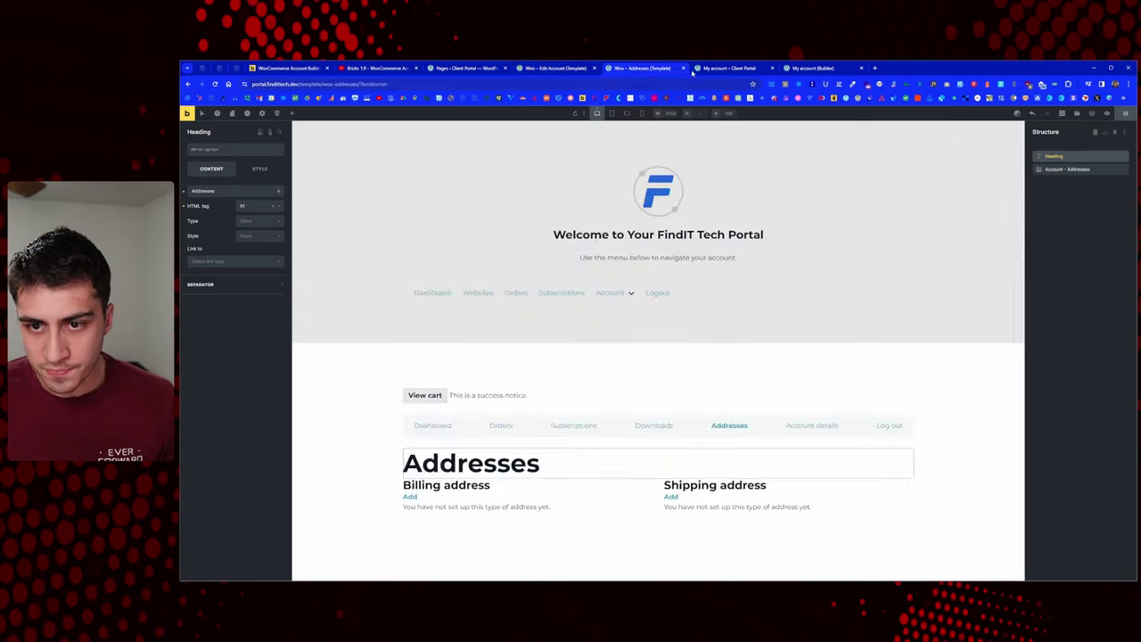
left_click(733, 68)
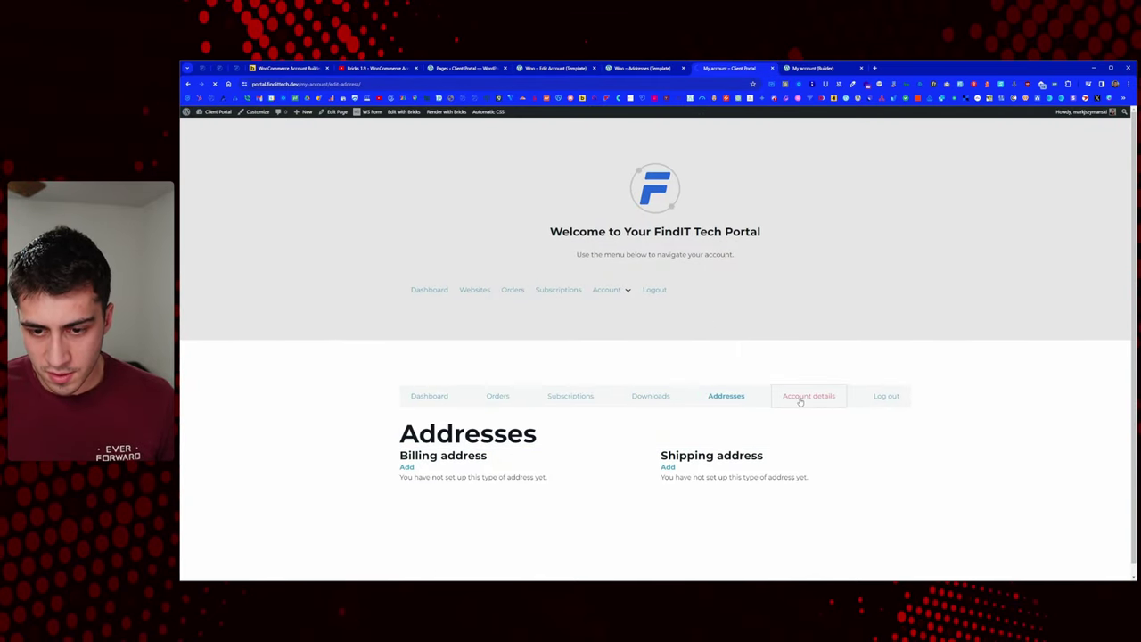
scroll(554, 451, "down", 2)
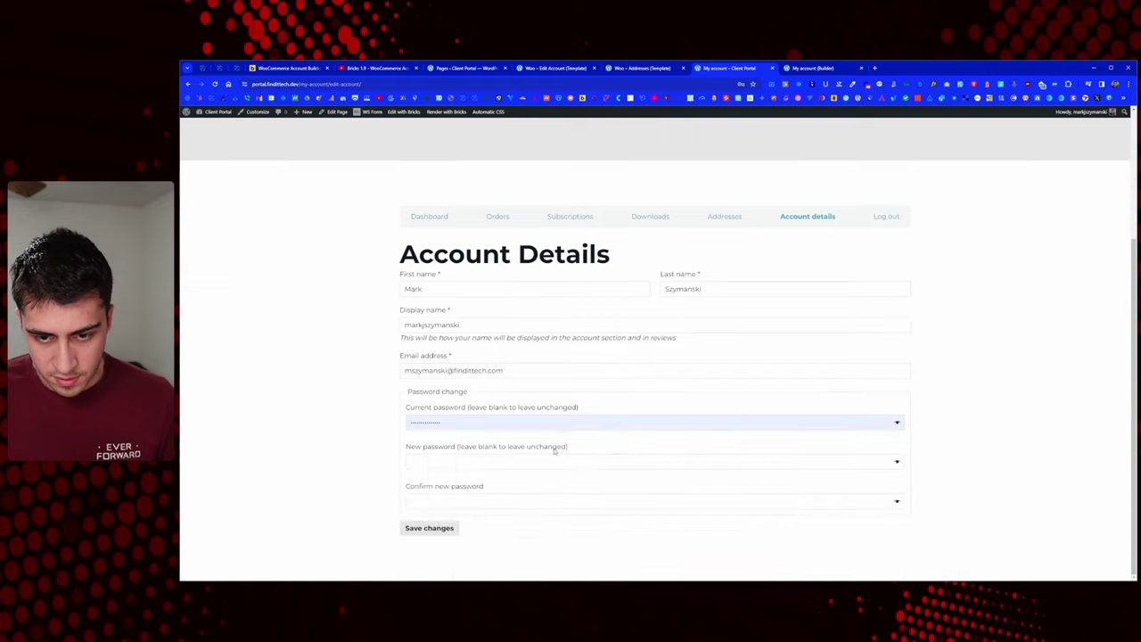
scroll(538, 327, "up", 1)
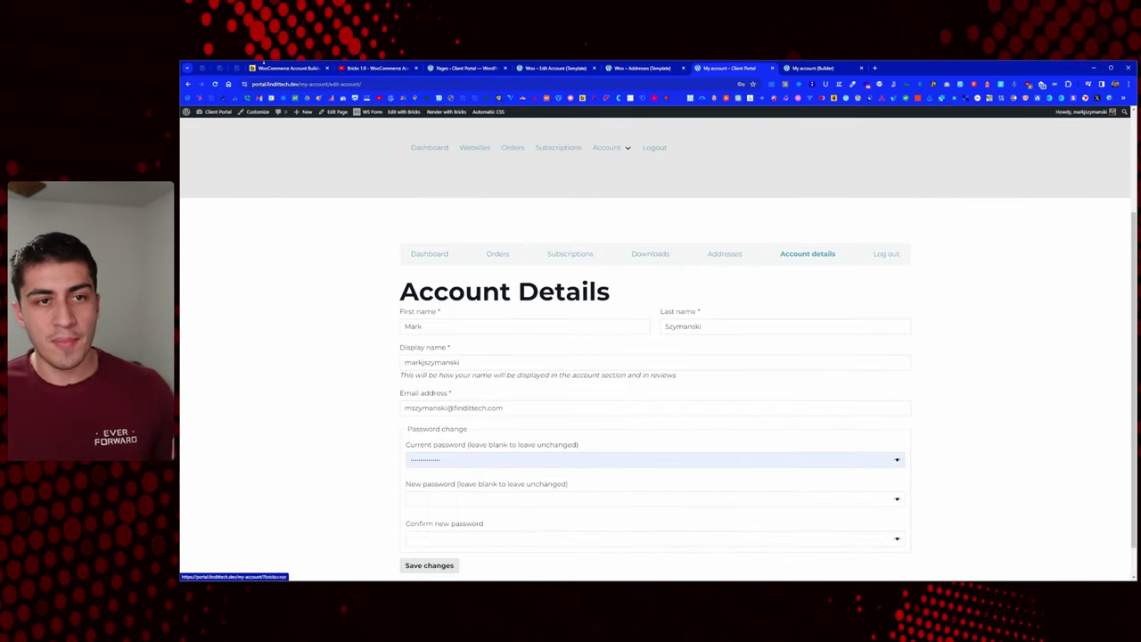
Step: Look through the custom CSS in the Elementor site settings of the existing portal
left_click(263, 66)
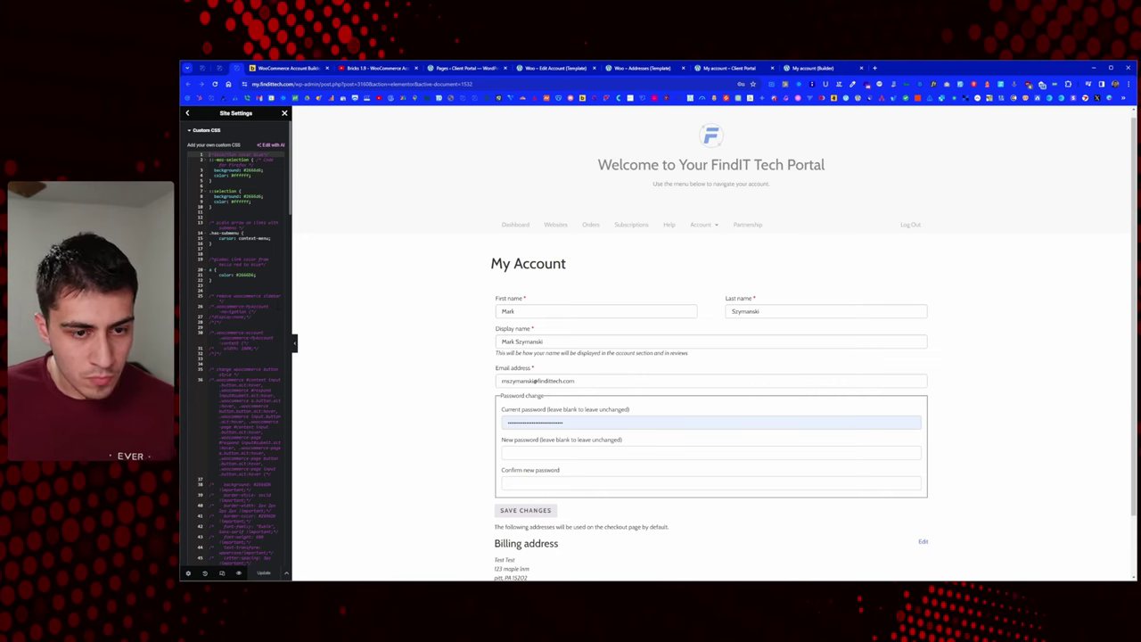
scroll(241, 339, "down", 3)
scroll(241, 339, "down", 5)
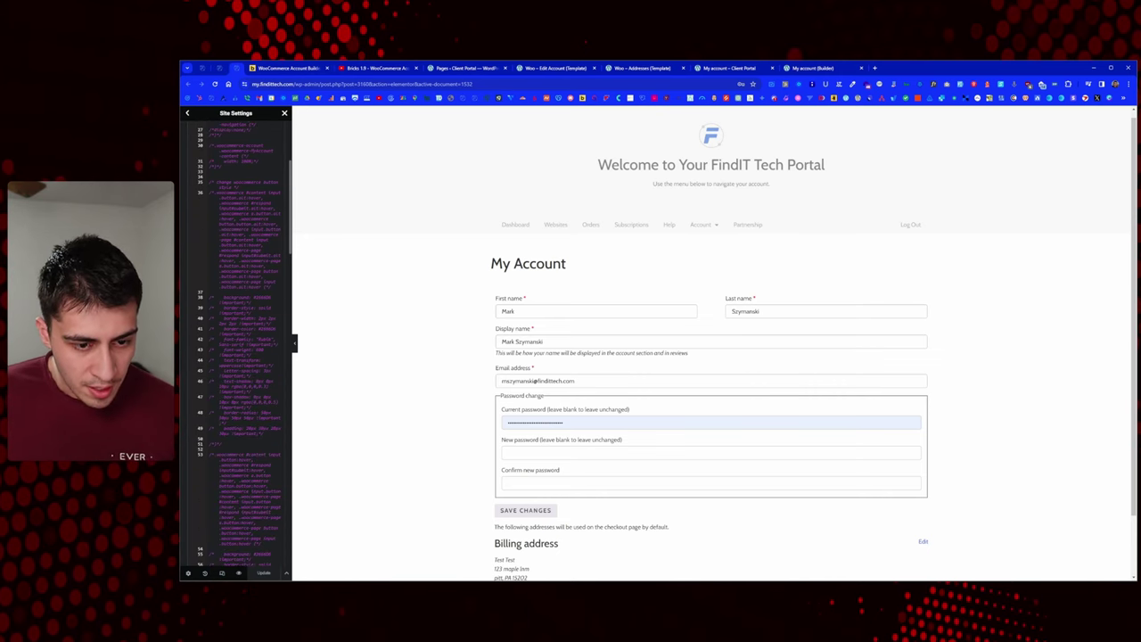
Step: Open the "My Account Pages Titles" snippet on the existing portal and examine its edit-account and edit-address title conditions
left_click(221, 69)
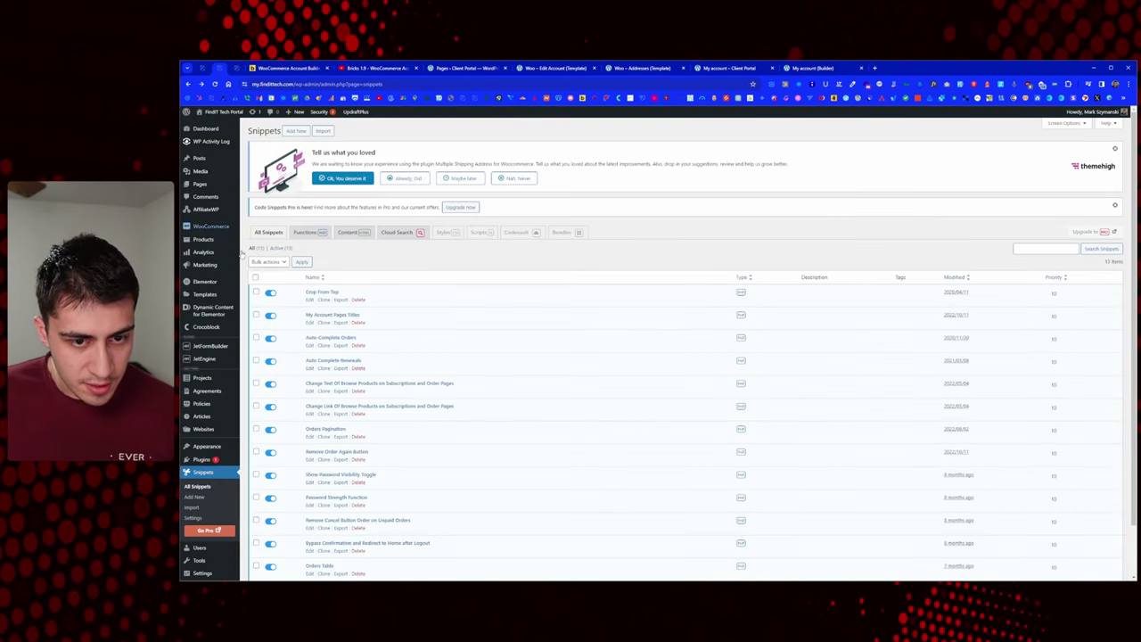
scroll(337, 259, "down", 2)
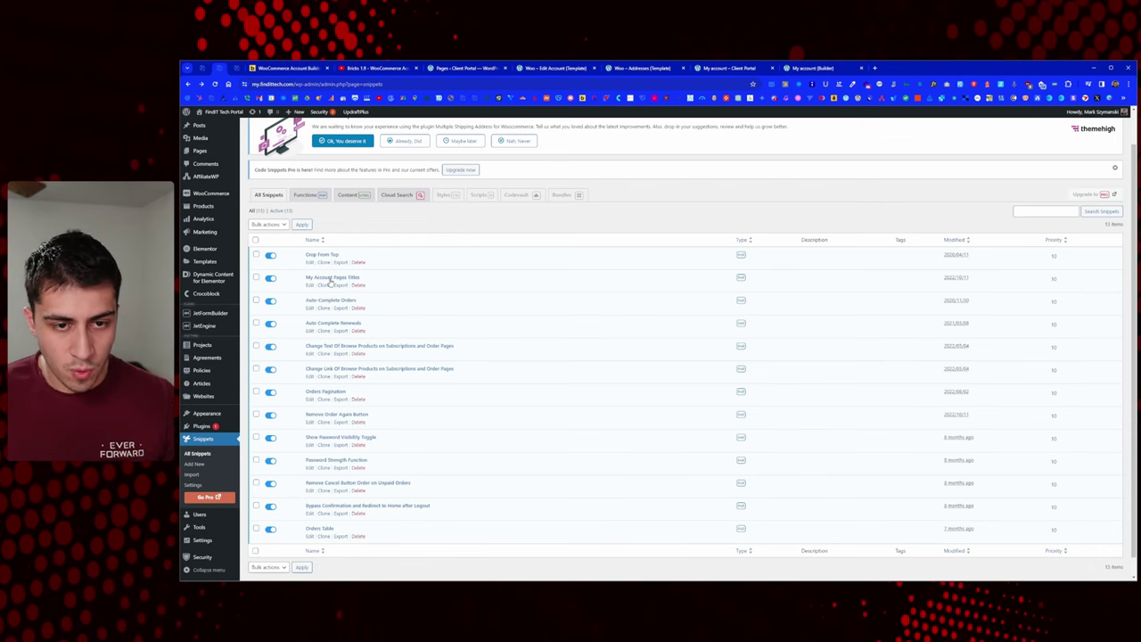
left_click(331, 278)
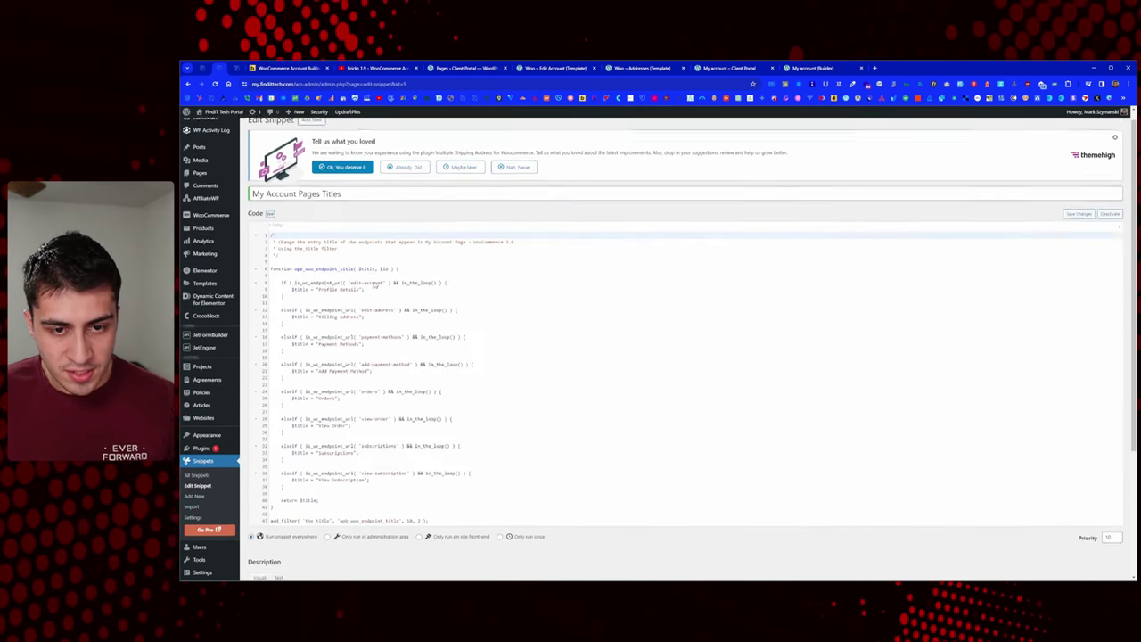
scroll(375, 283, "down", 1)
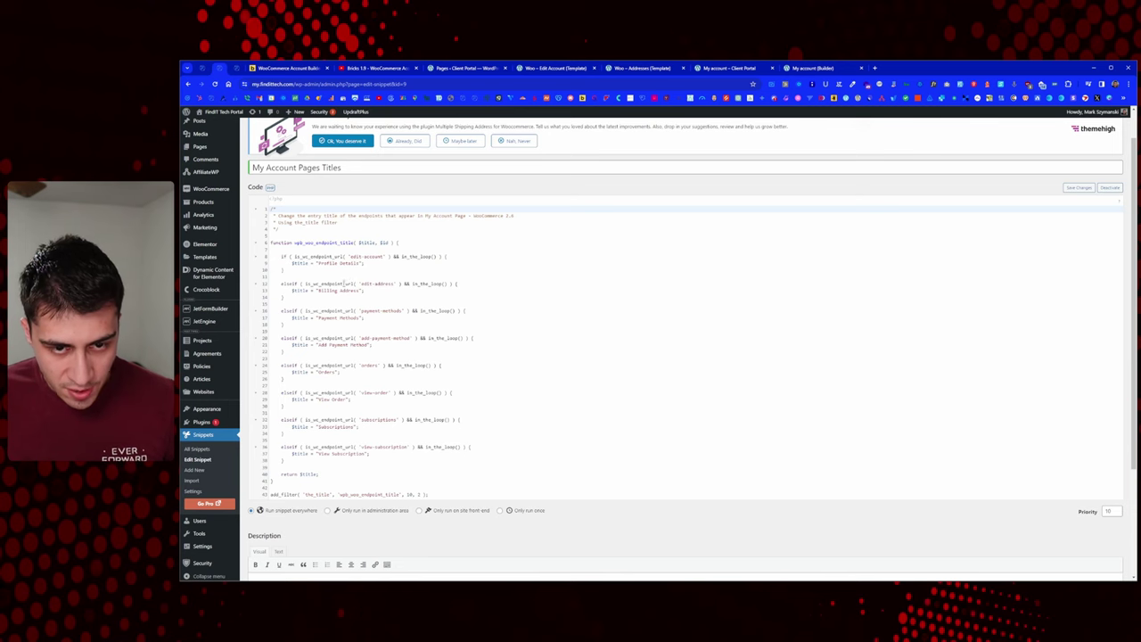
left_click_drag(359, 283, 401, 284)
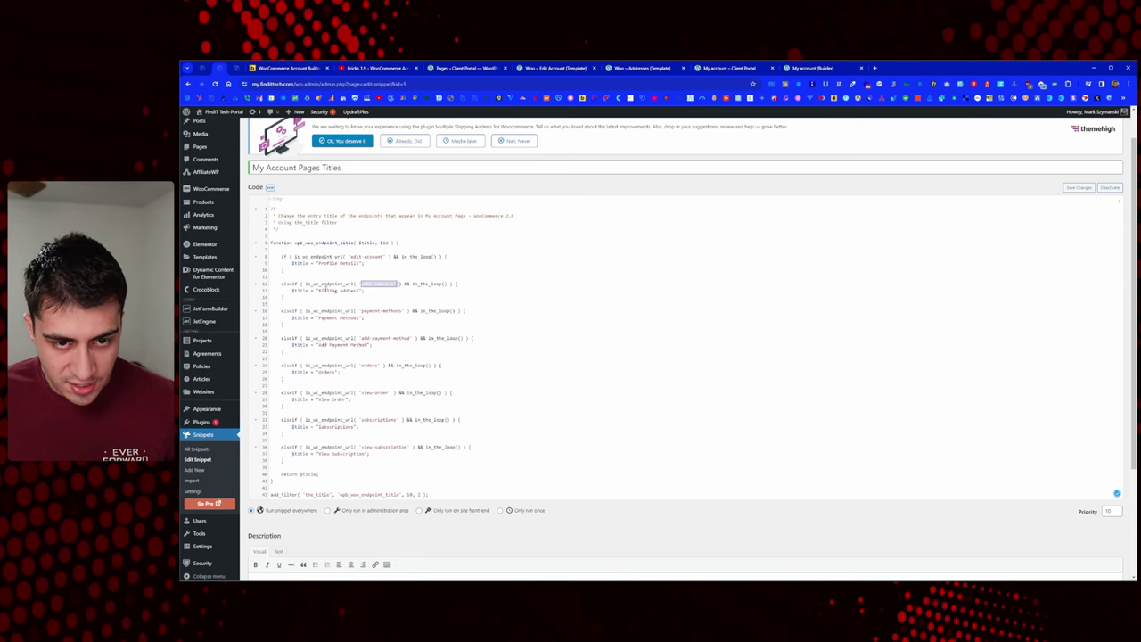
left_click(327, 291)
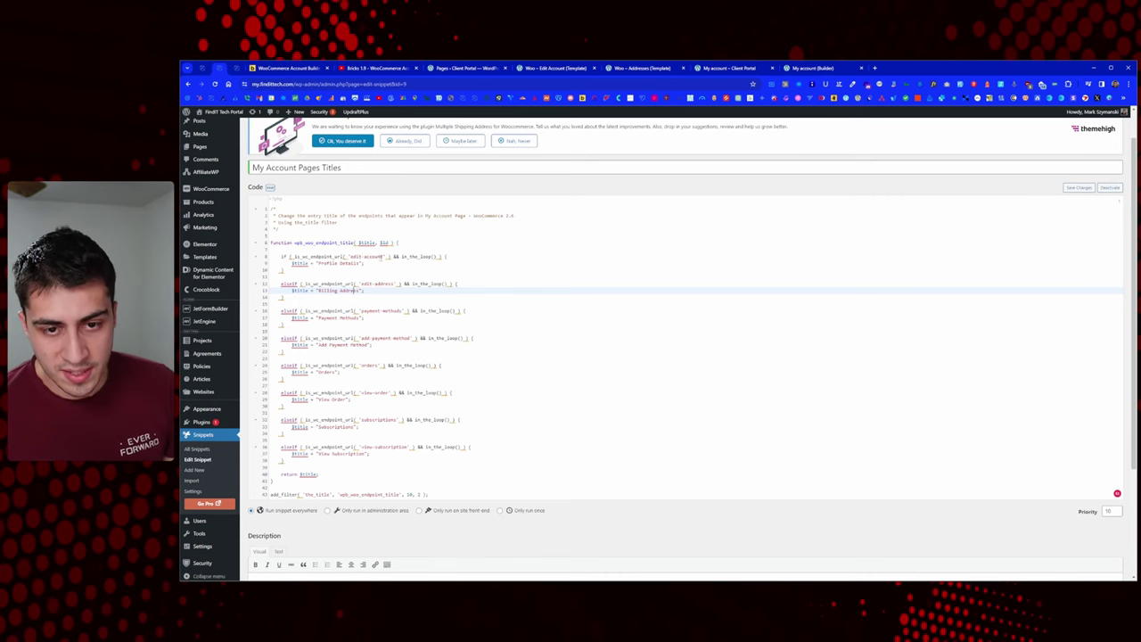
left_click_drag(383, 256, 350, 257)
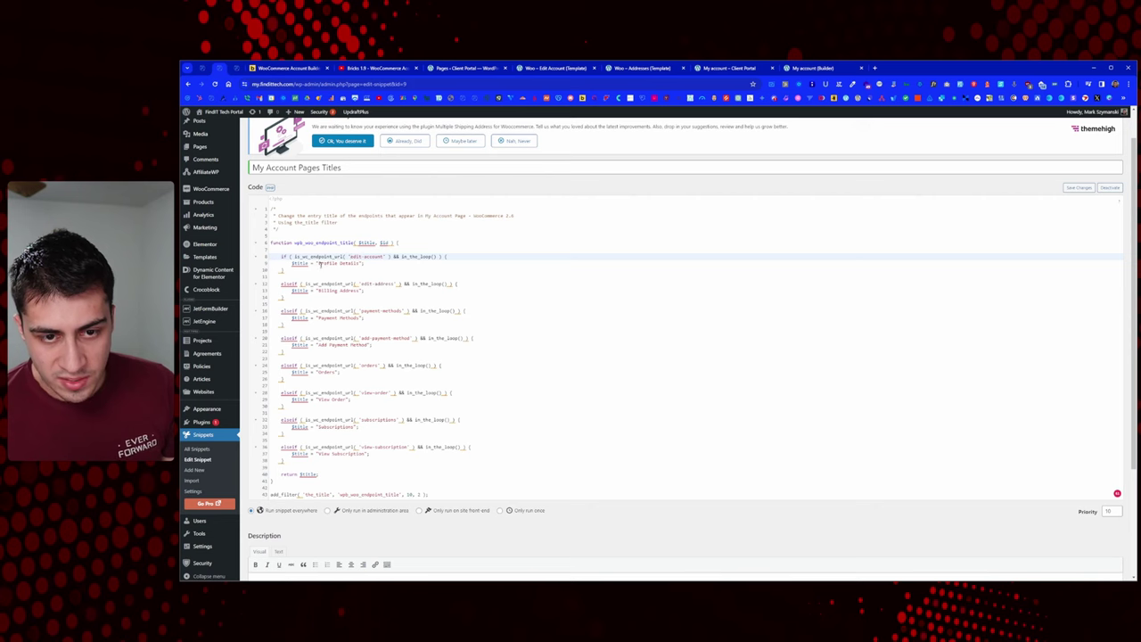
left_click_drag(320, 263, 357, 263)
left_click(376, 268)
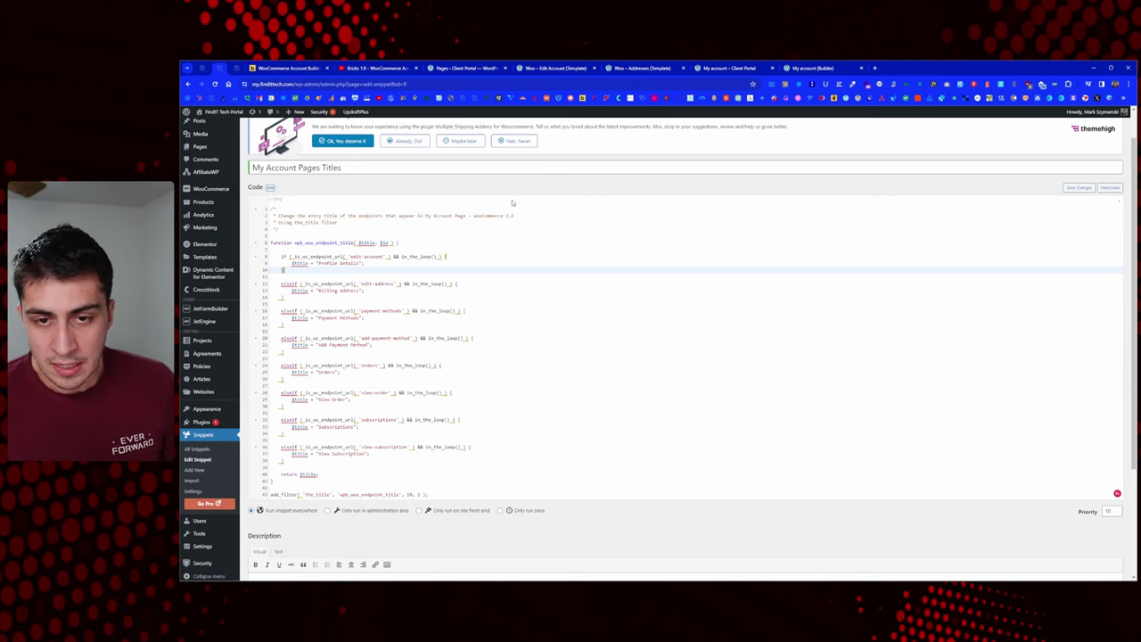
Step: Return to the new portal's My account page and check the Dashboard, Orders, Subscriptions, Downloads, Addresses and Account details pages and their headings
left_click(748, 68)
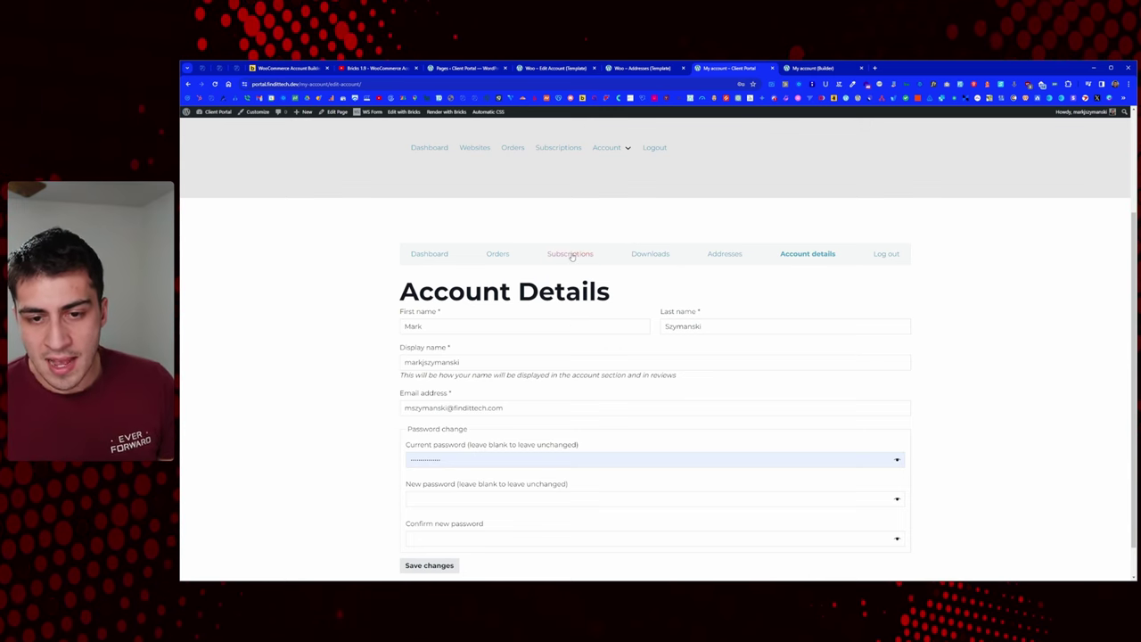
left_click(443, 256)
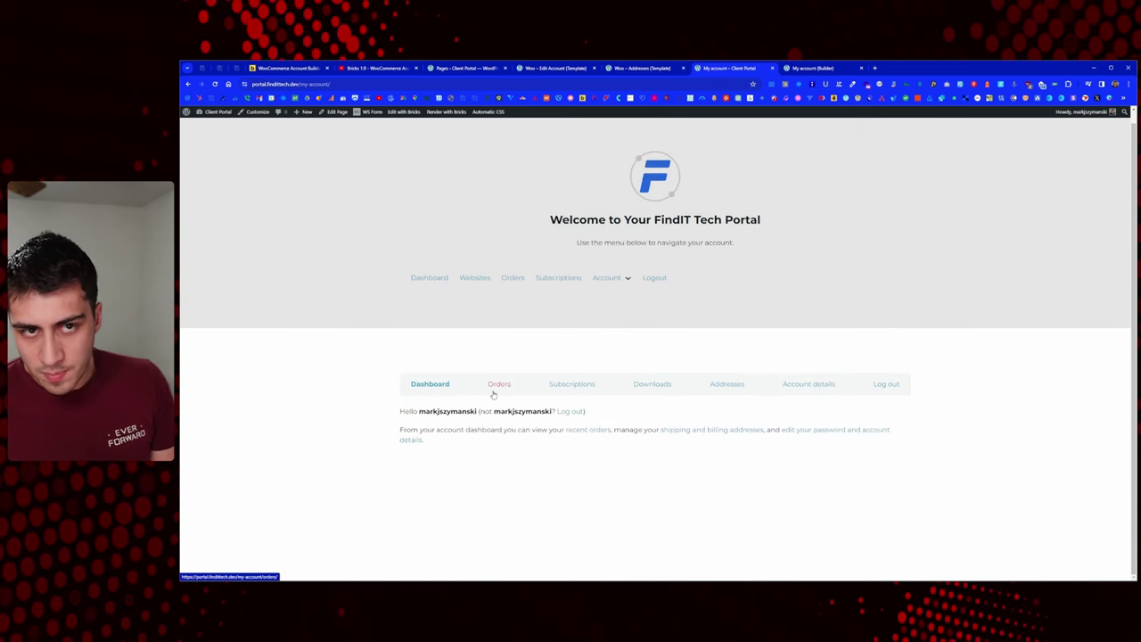
left_click(307, 84)
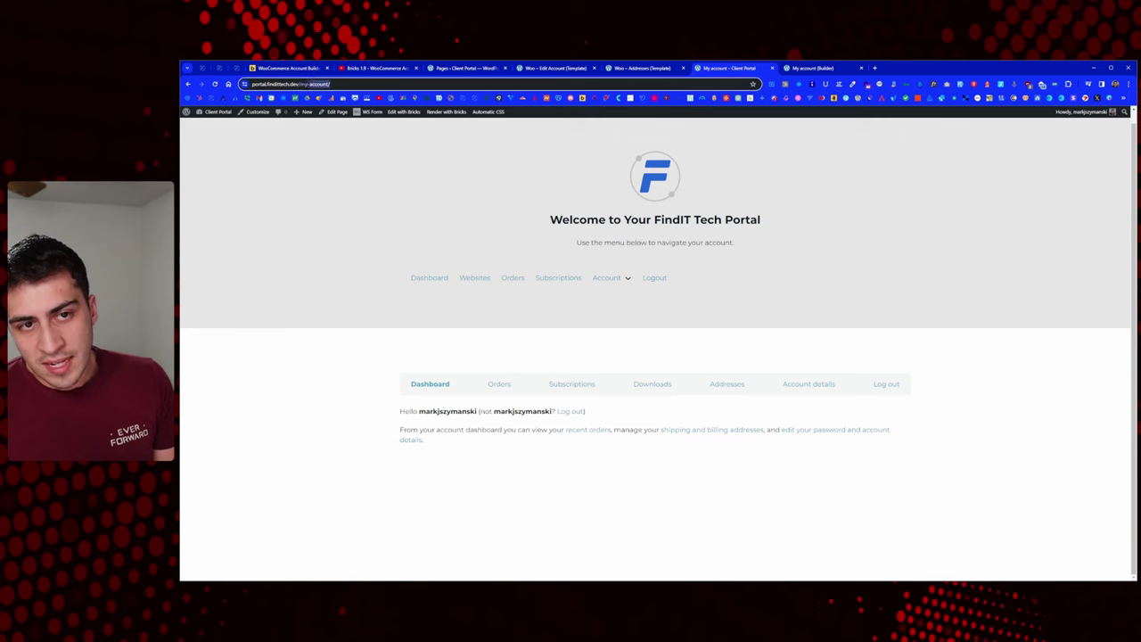
left_click_drag(347, 83, 317, 83)
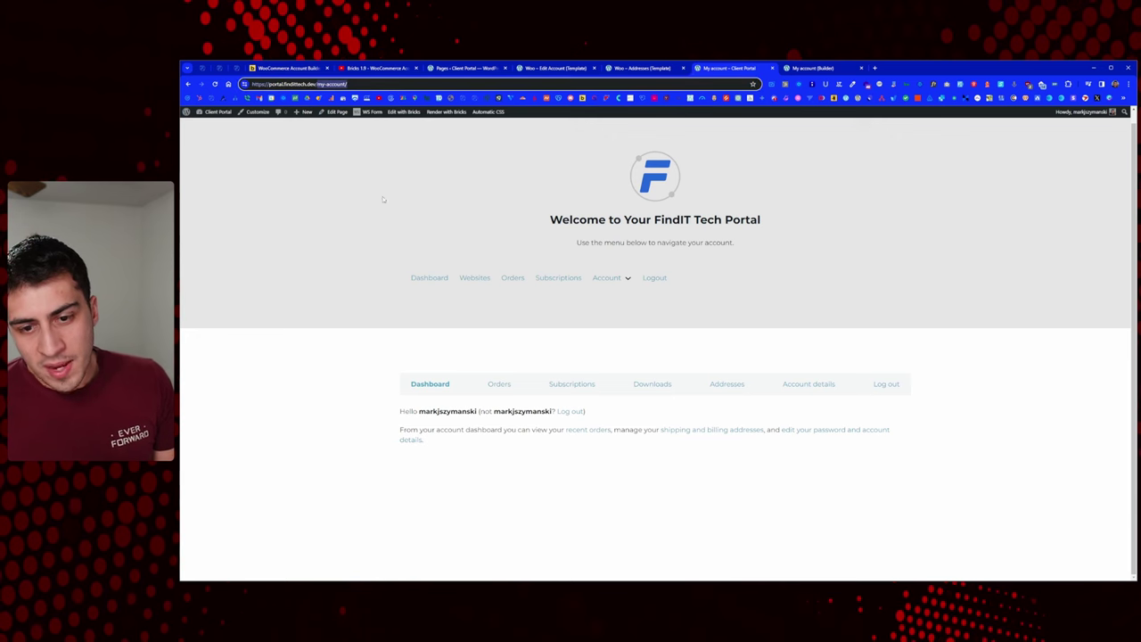
left_click(511, 392)
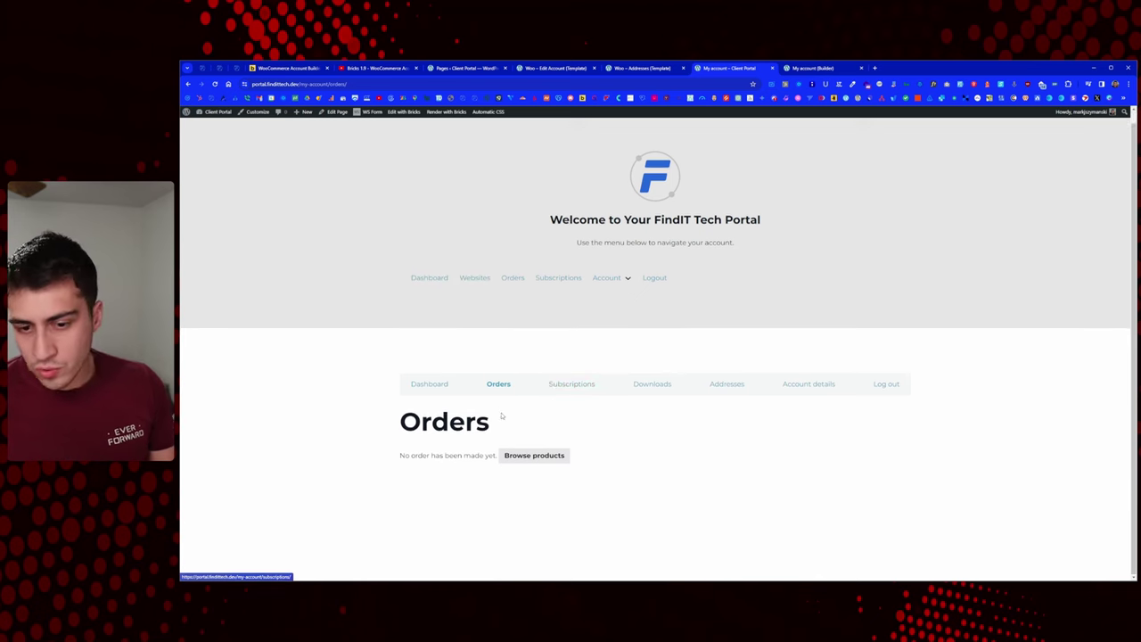
left_click(566, 384)
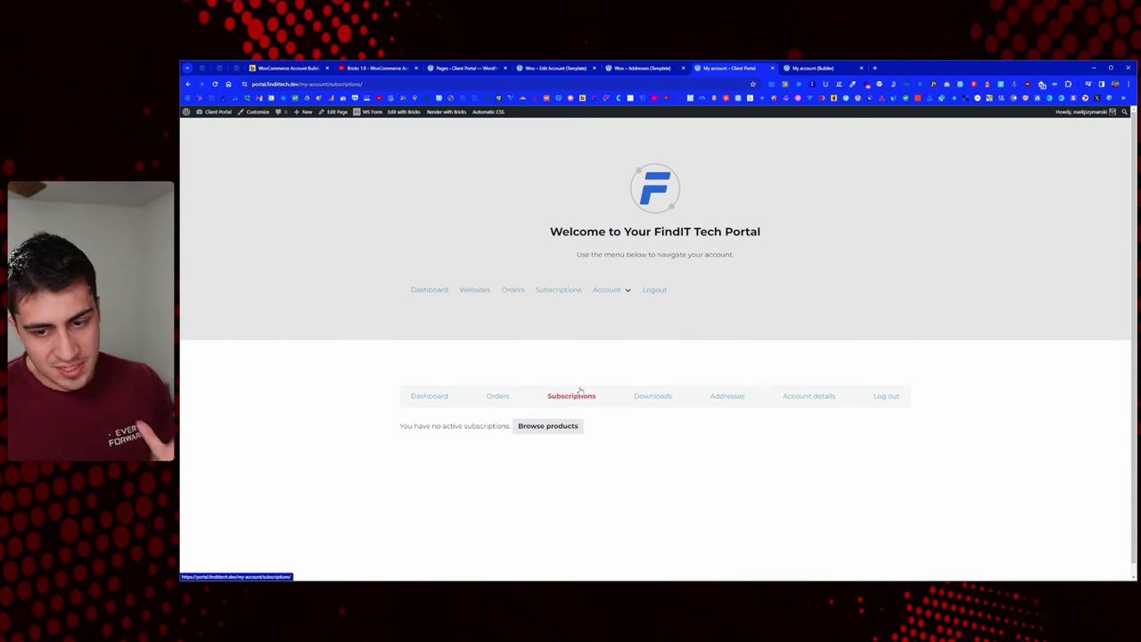
left_click(663, 403)
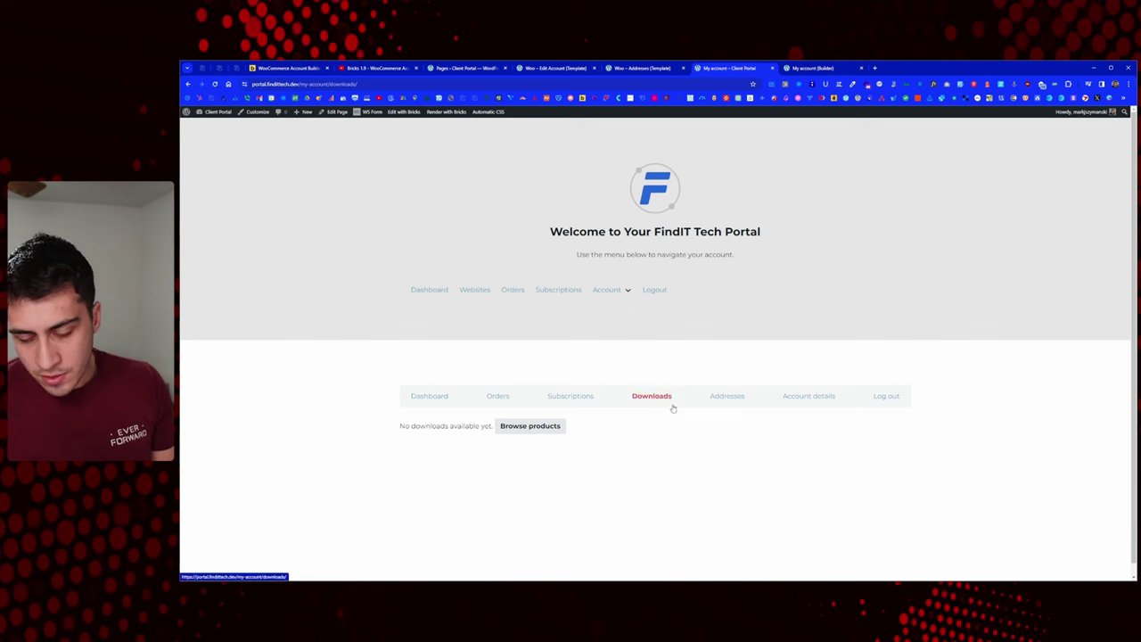
left_click(727, 398)
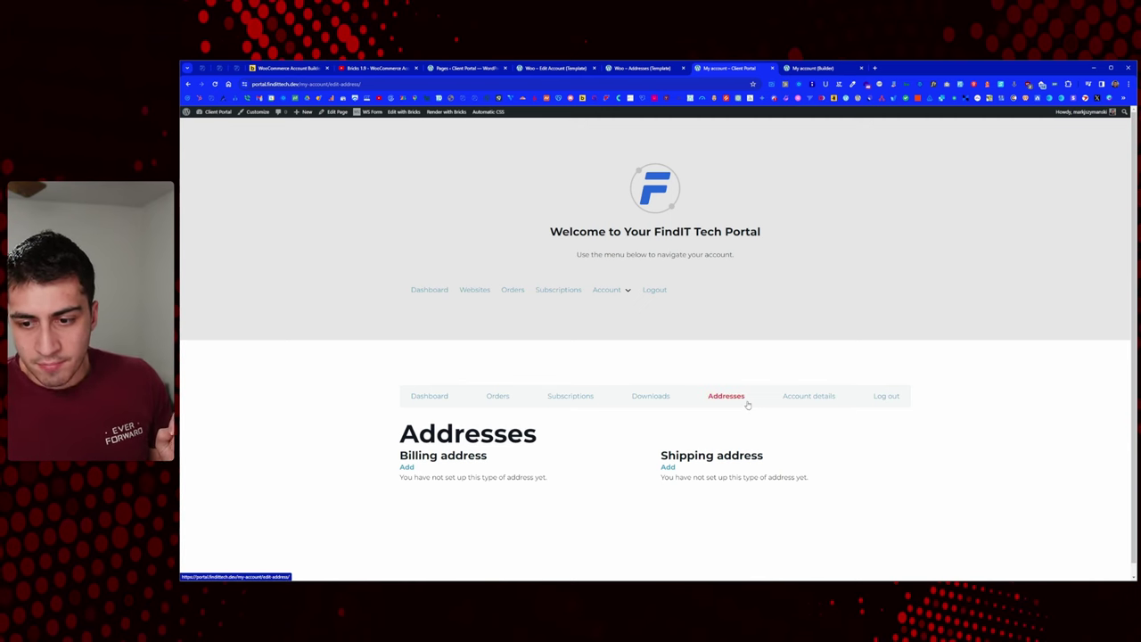
left_click(808, 396)
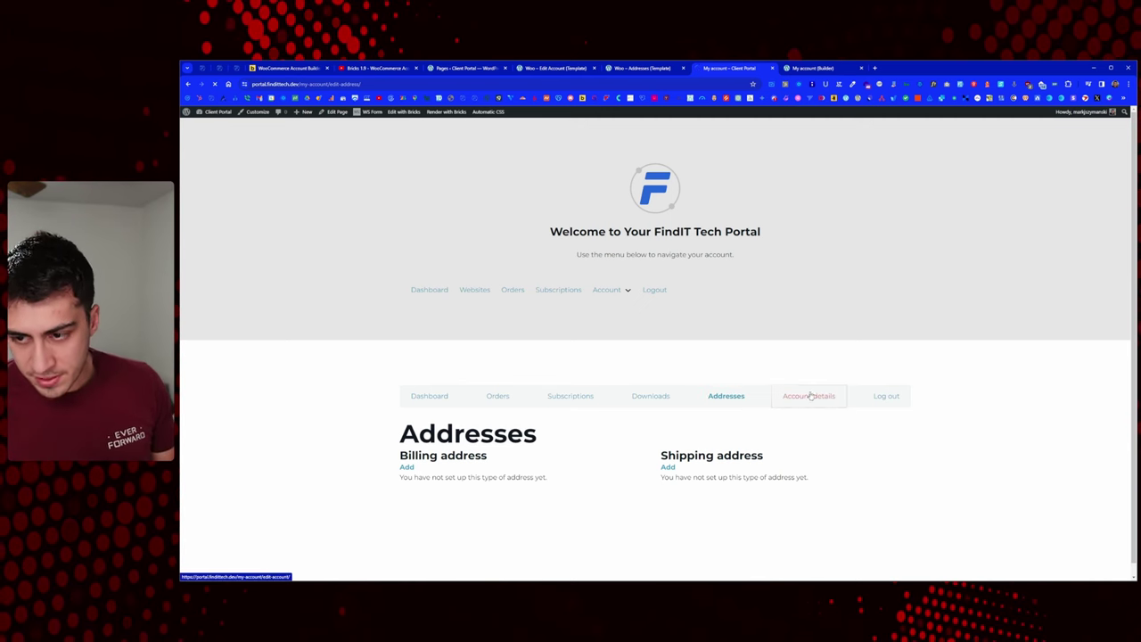
Step: Open Downloads from the account navigation to check how that endpoint responds
scroll(863, 379, "down", 1)
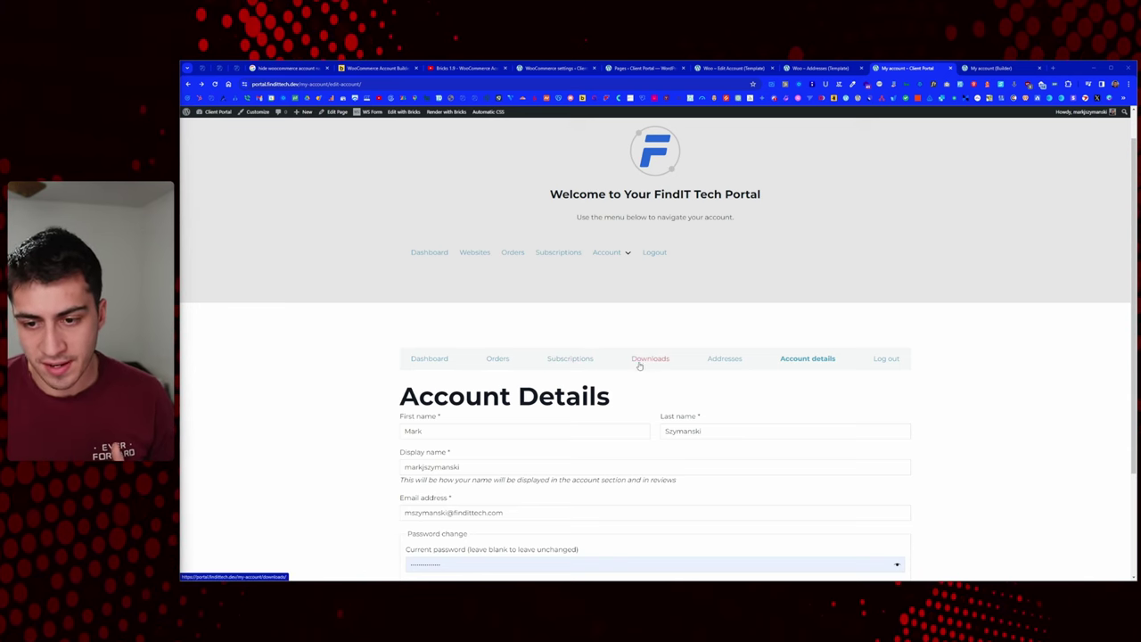
scroll(641, 348, "down", 1)
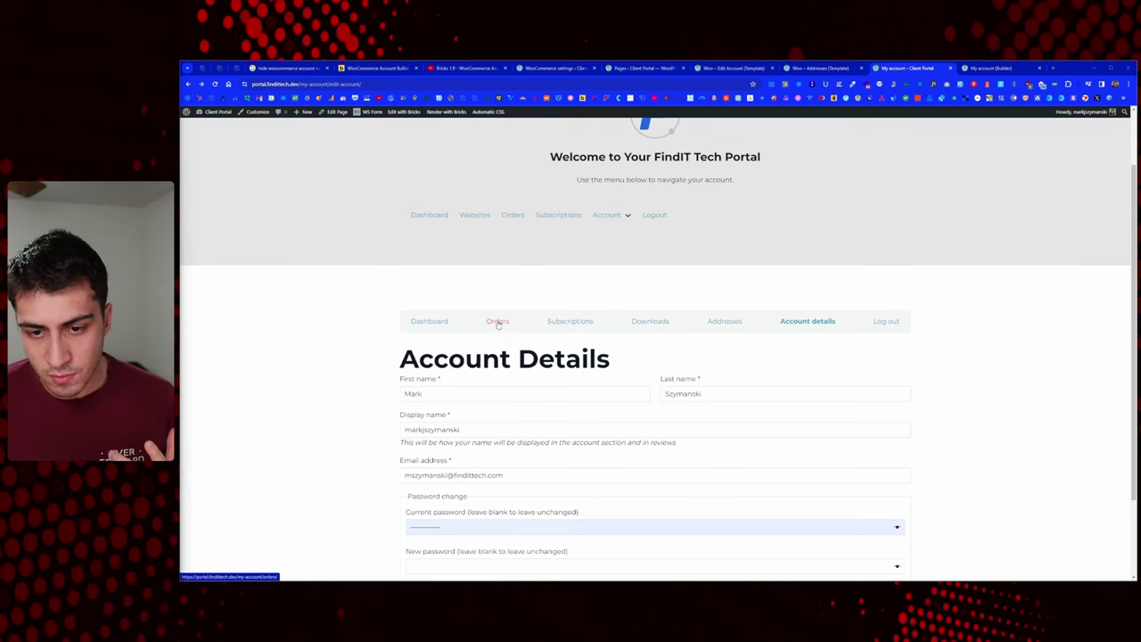
left_click(645, 323)
scroll(463, 385, "down", 2)
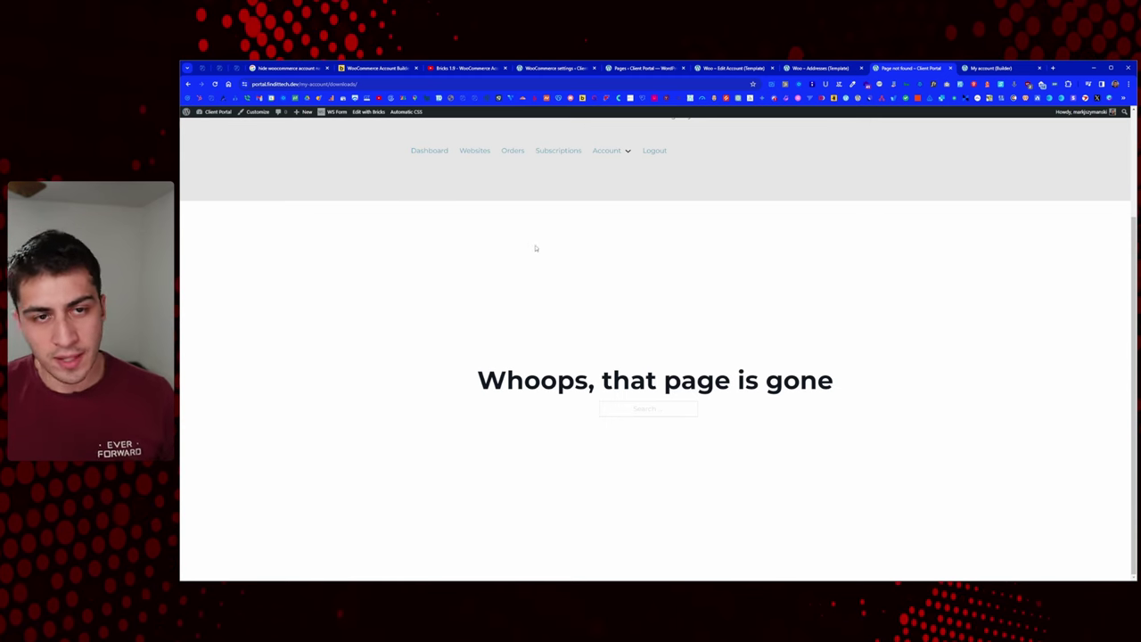
scroll(527, 243, "up", 1)
scroll(527, 242, "up", 2)
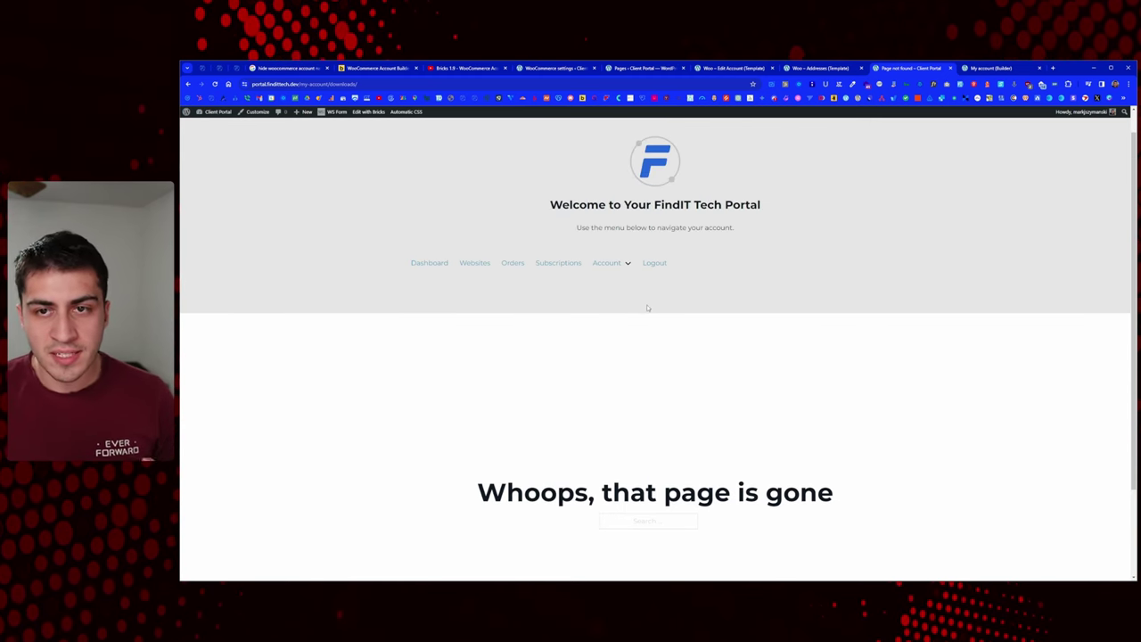
Step: Review the page setup and account endpoints in the new portal's WooCommerce Advanced settings, including the Downloads endpoint
left_click(553, 67)
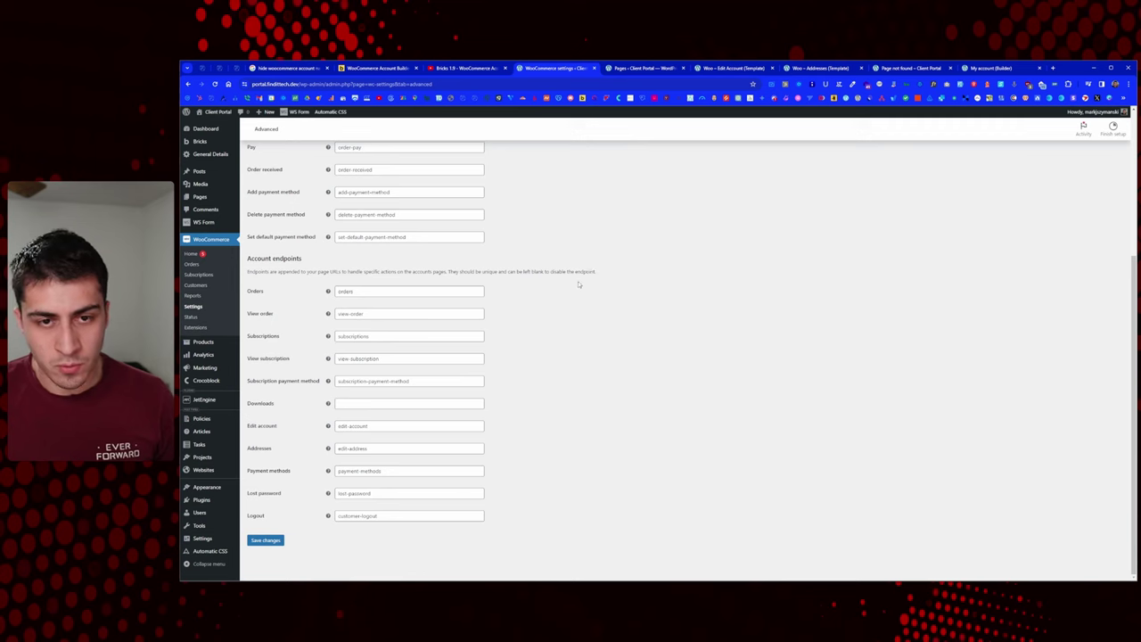
scroll(578, 283, "up", 3)
scroll(361, 275, "up", 3)
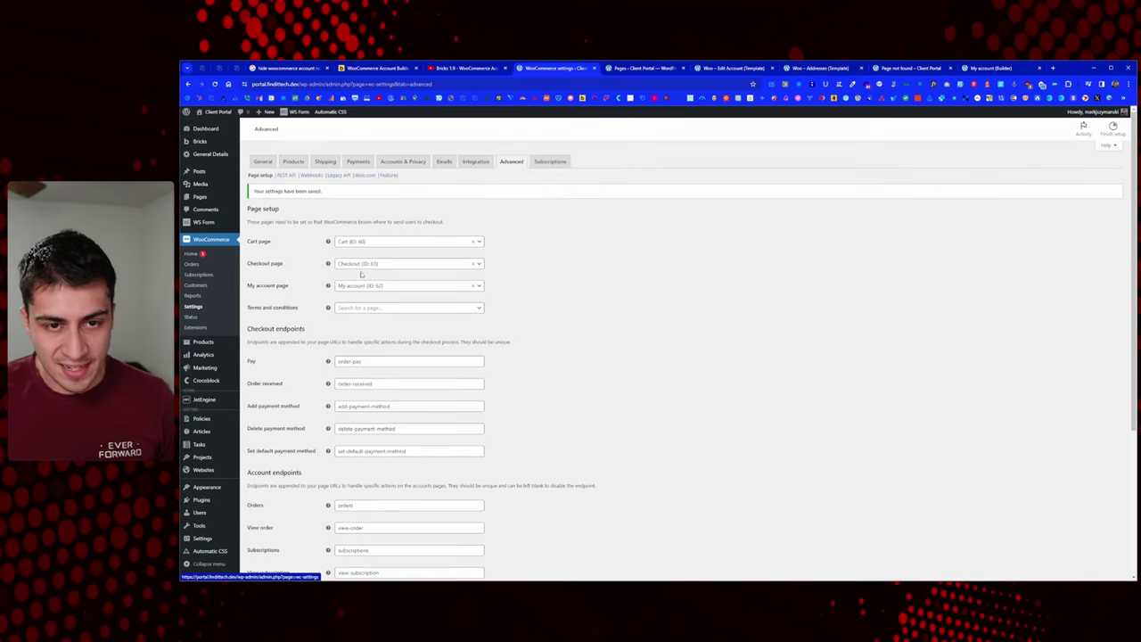
scroll(489, 314, "down", 3)
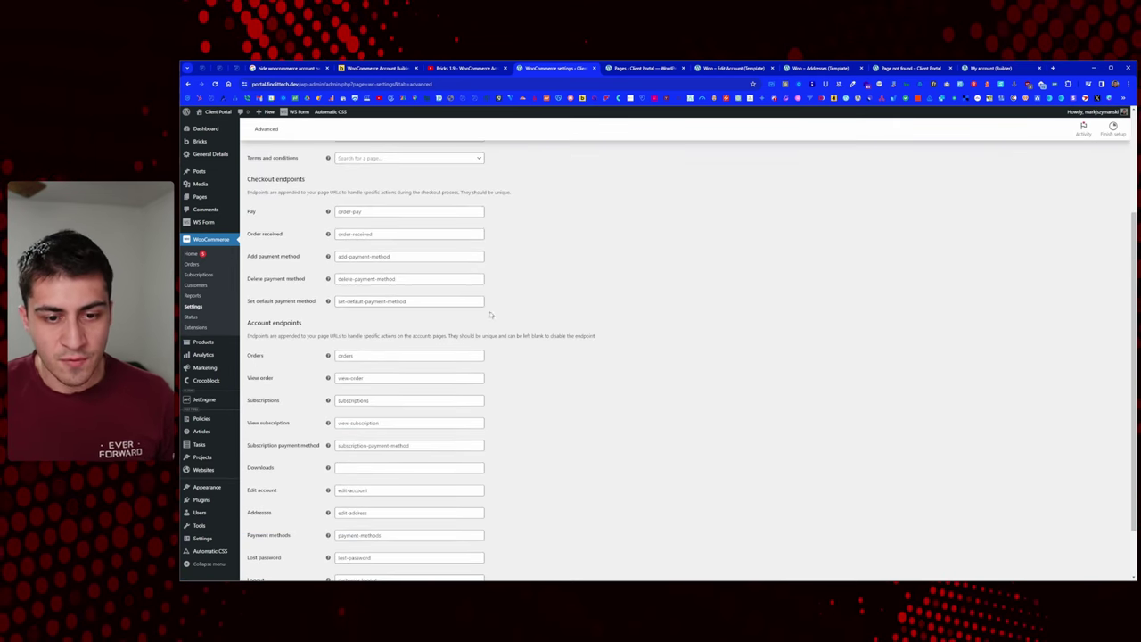
Step: Examine the Account endpoints fields from Orders to Logout to determine which endpoints the portal needs
scroll(473, 365, "down", 2)
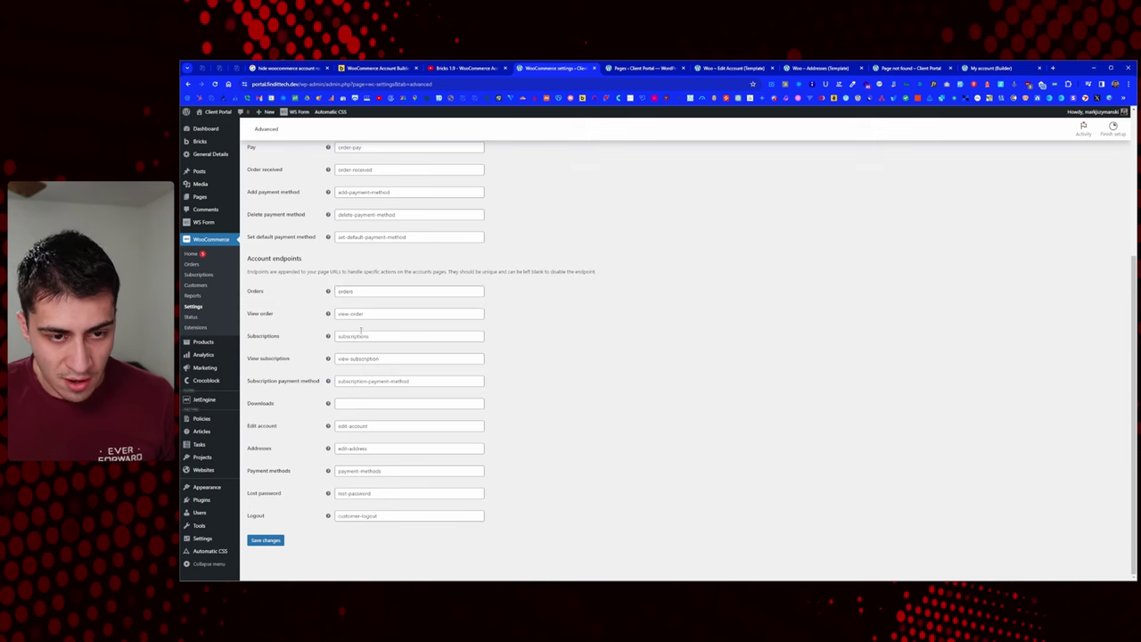
double_click(364, 294)
double_click(370, 314)
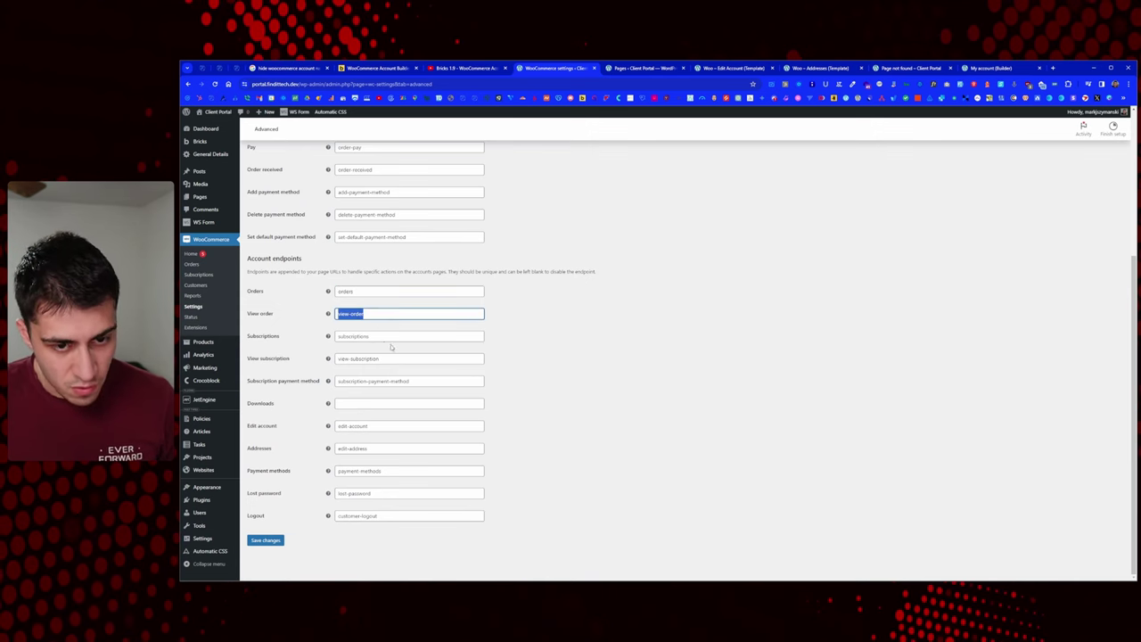
left_click(380, 336)
double_click(381, 336)
left_click(378, 338)
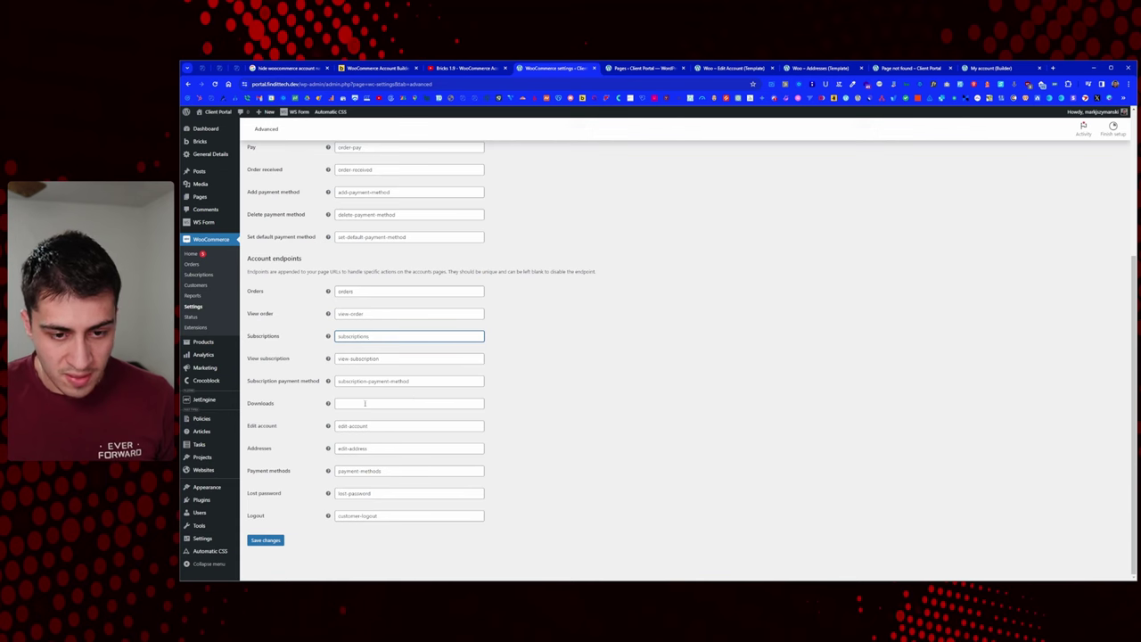
left_click(364, 403)
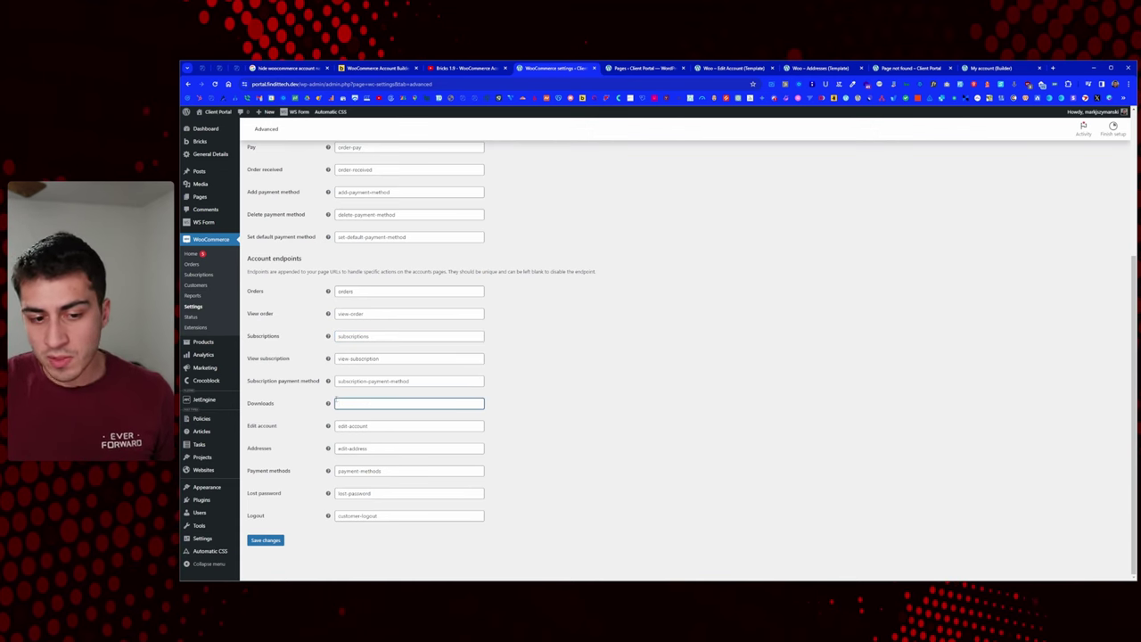
left_click(369, 493)
double_click(369, 493)
triple_click(412, 514)
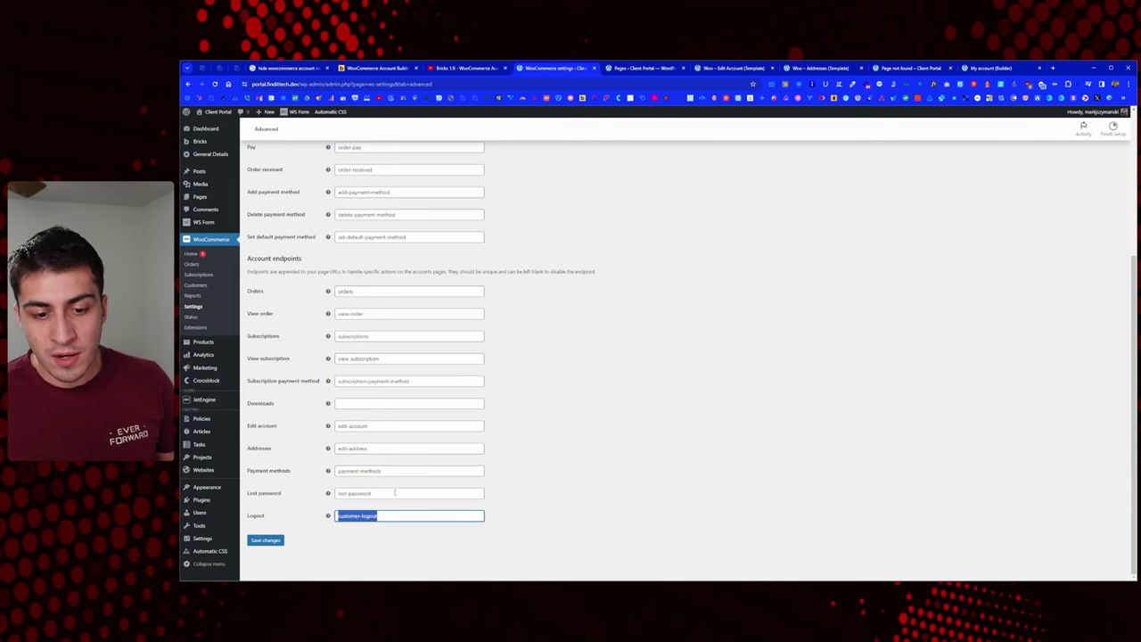
Step: Clear the Lost password and Logout account endpoints and save the changes
triple_click(395, 491)
key("BackSpace")
triple_click(389, 518)
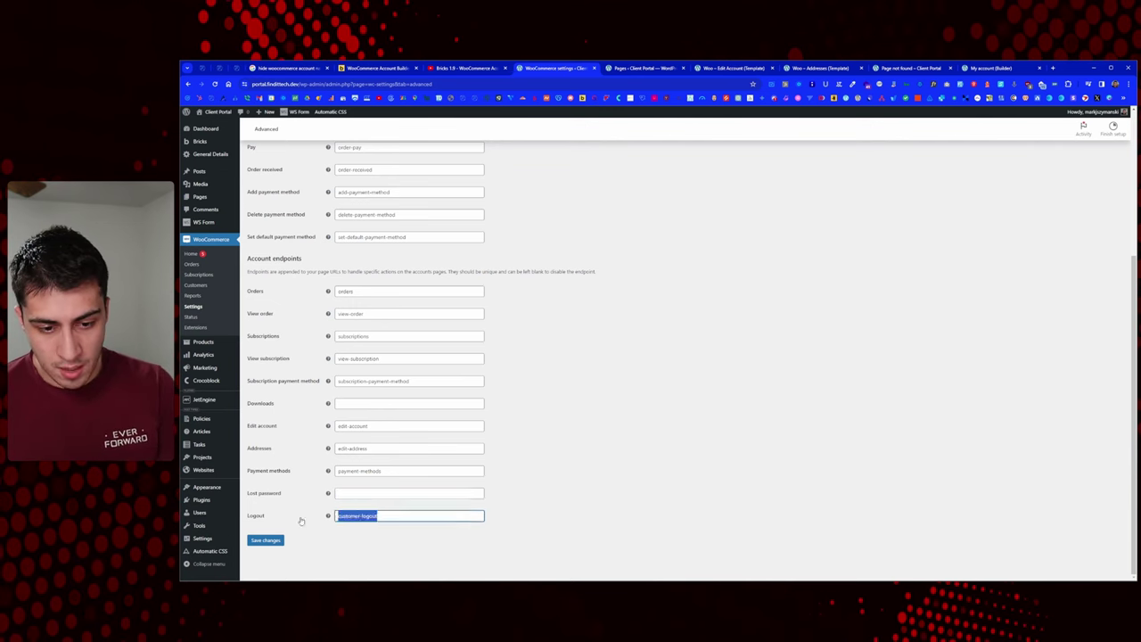
key("BackSpace")
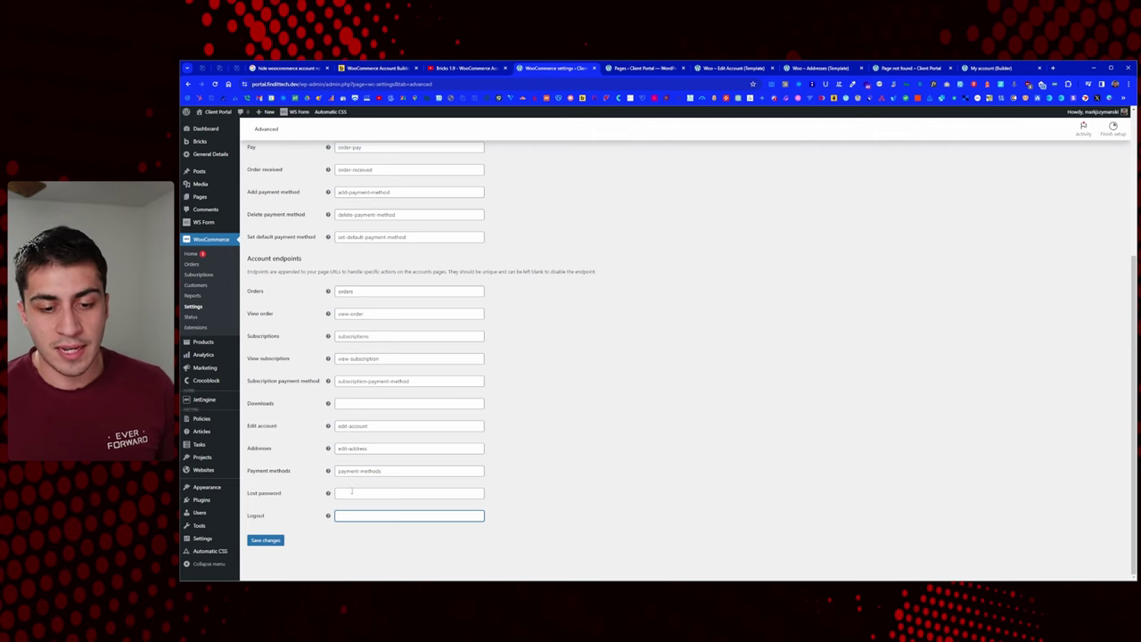
left_click(265, 540)
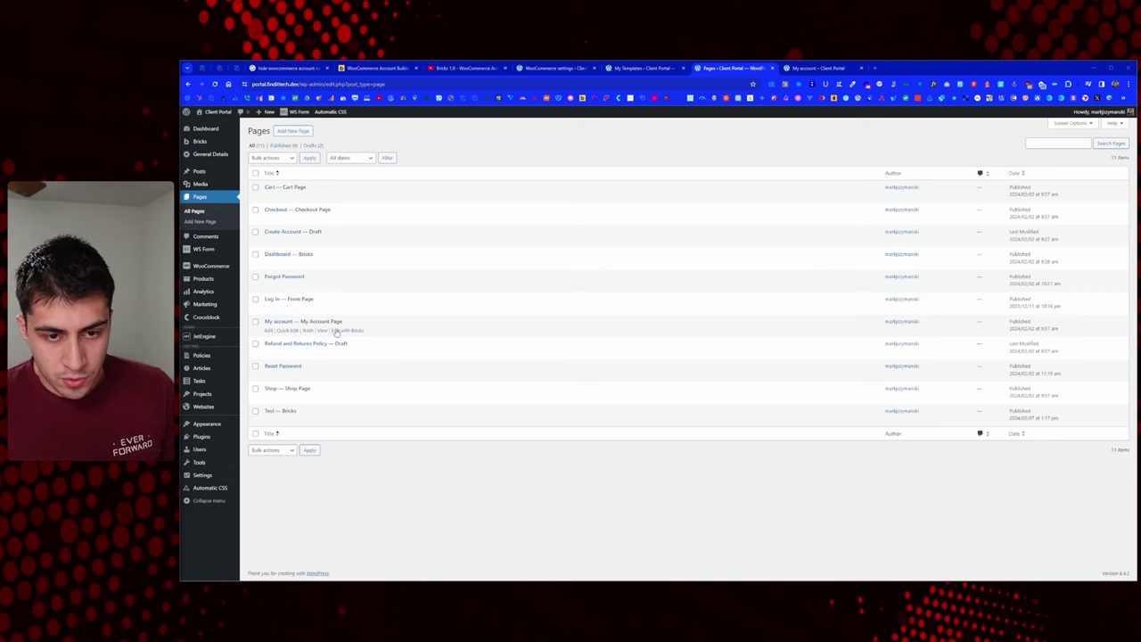
Step: Open the My account page for editing in Bricks, and load the base /my-account/ URL on the front end
middle_click(344, 331)
left_click(813, 68)
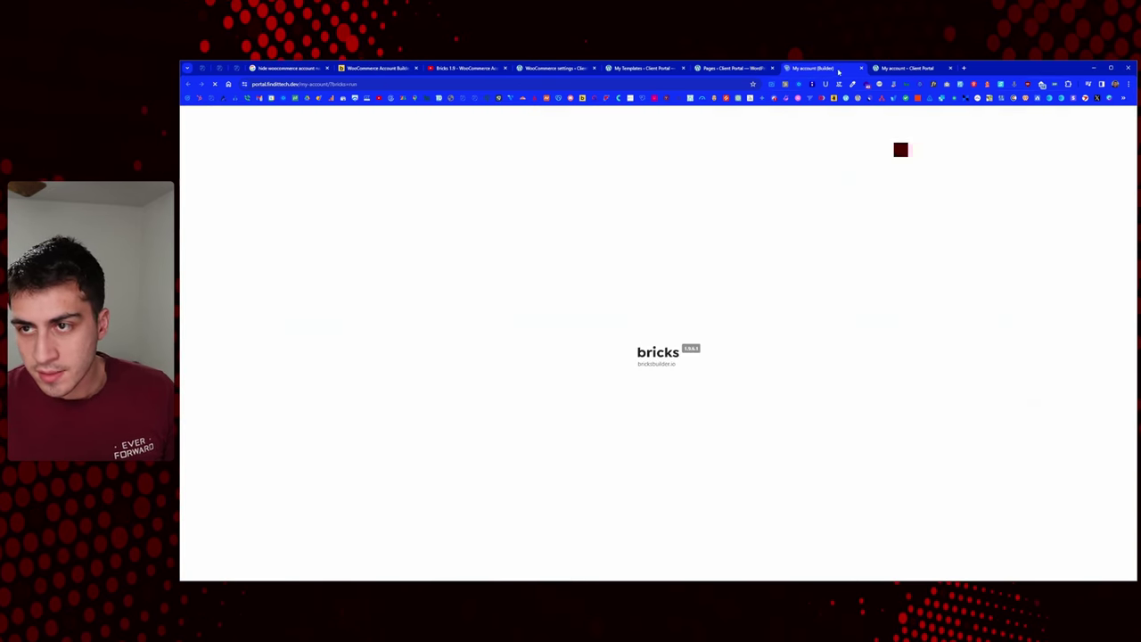
left_click(901, 69)
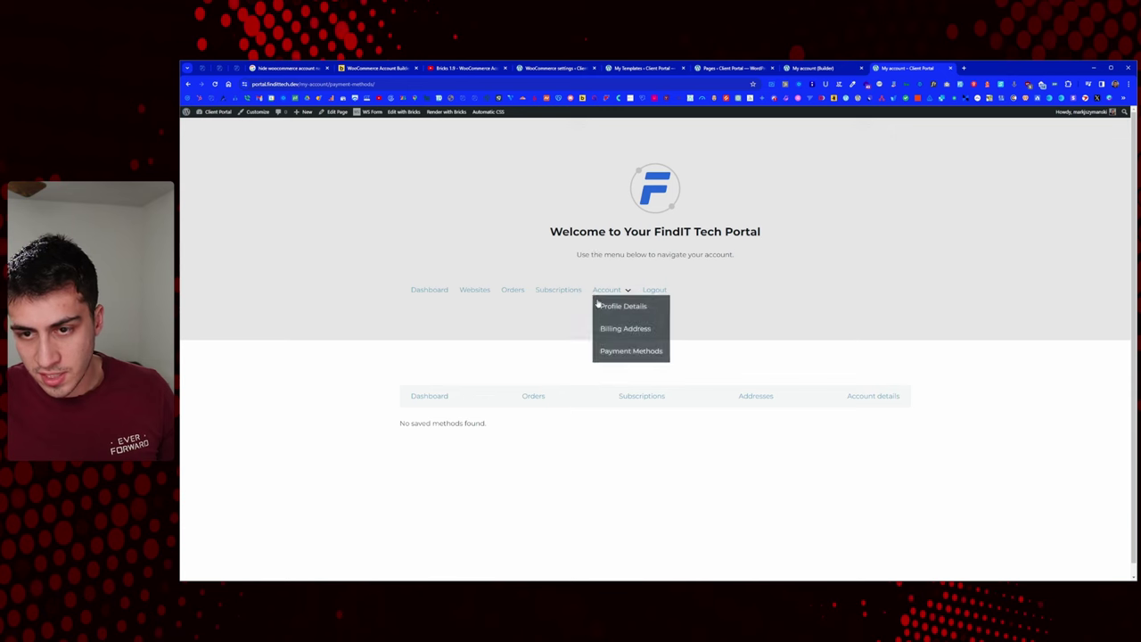
key("BackSpace")
key("BackSpace")
key("BackSpace")
key("BackSpace")
key("BackSpace")
key("BackSpace")
key("BackSpace")
key("BackSpace")
key("BackSpace")
key("BackSpace")
key("BackSpace")
key("BackSpace")
key("BackSpace")
key("BackSpace")
key("BackSpace")
key("BackSpace")
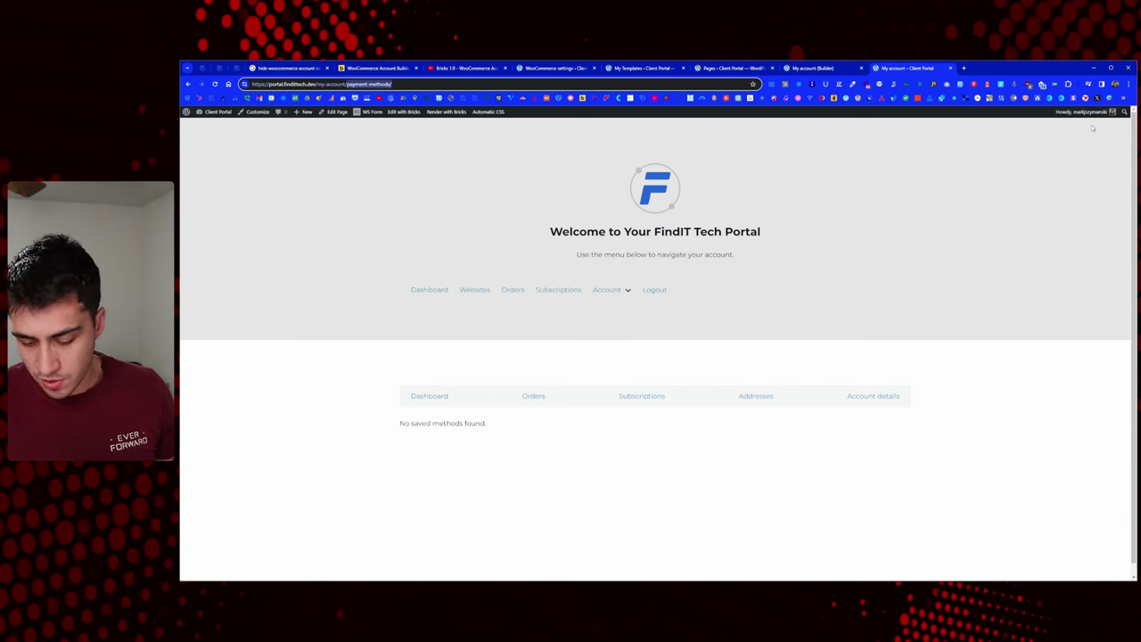
key("Return")
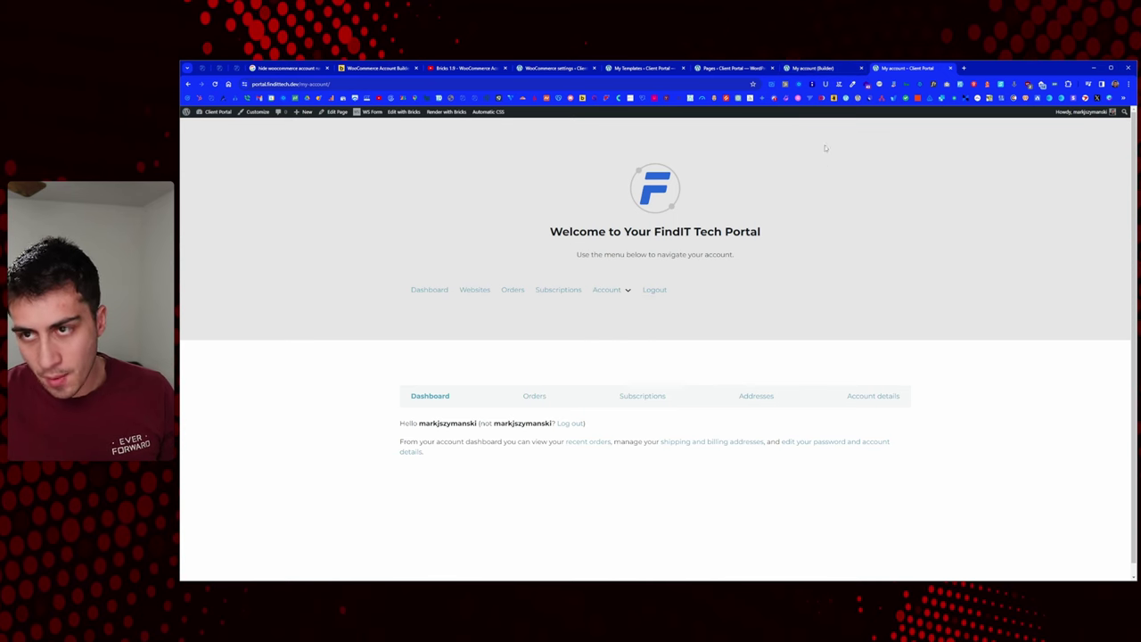
Step: Select the Account - Page element in the My account builder and review its navigation and style settings
left_click(813, 68)
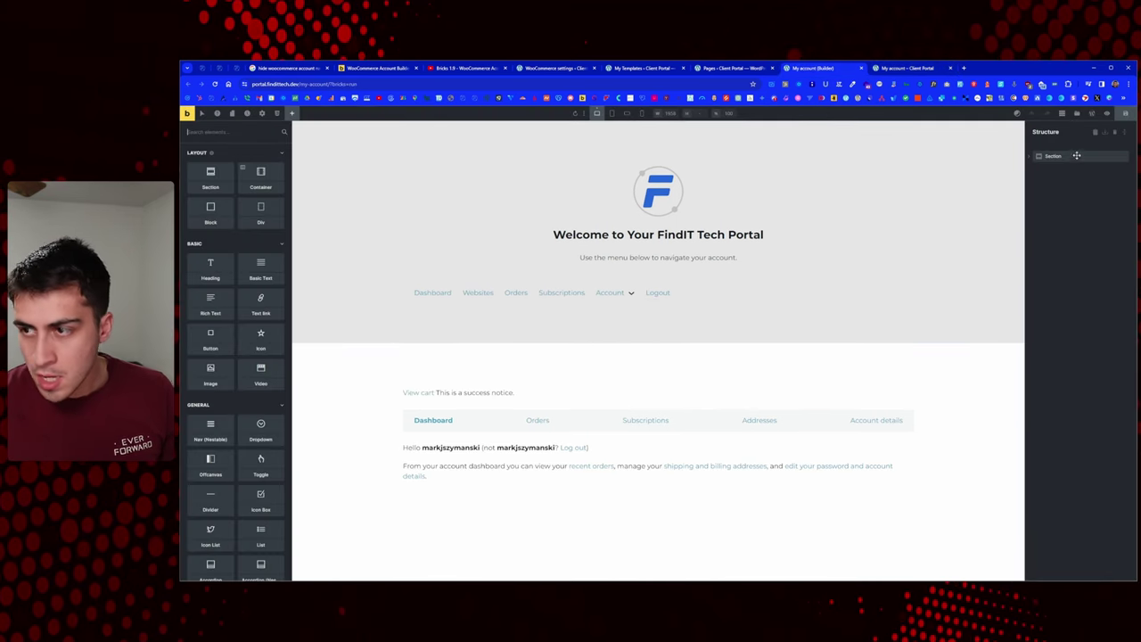
left_click_drag(260, 178, 243, 474)
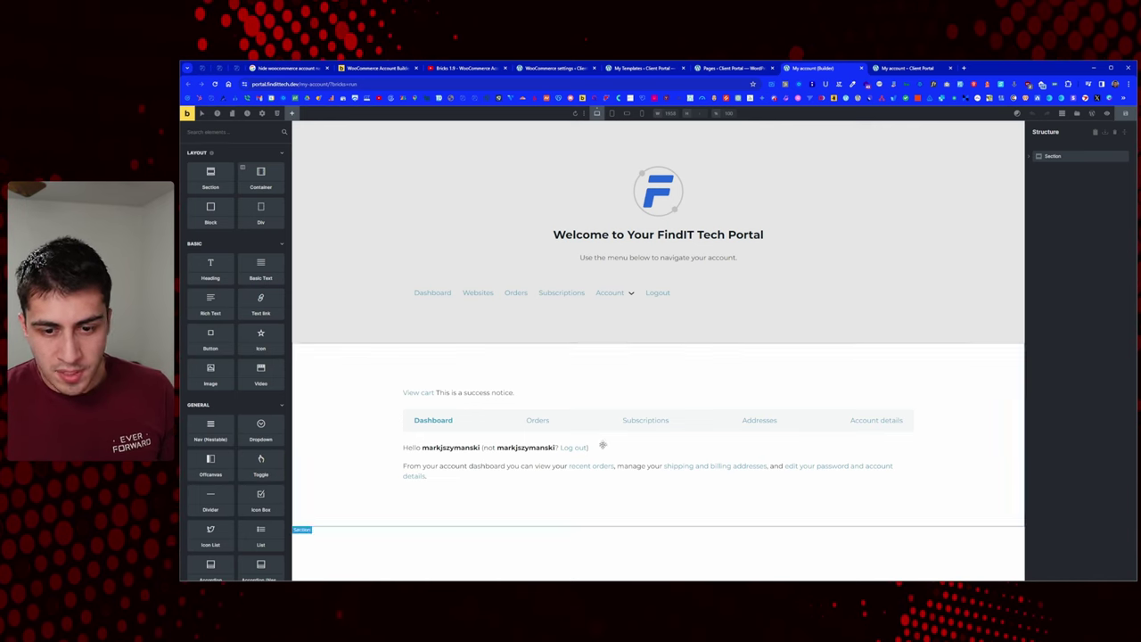
left_click(1034, 156)
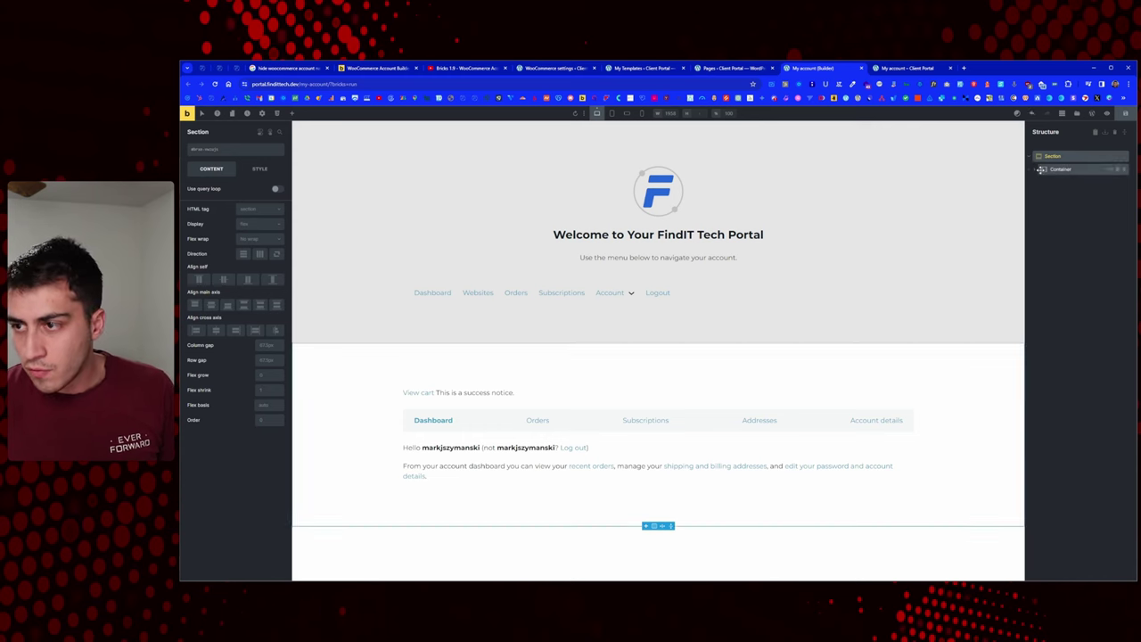
left_click(1042, 169)
left_click(1073, 195)
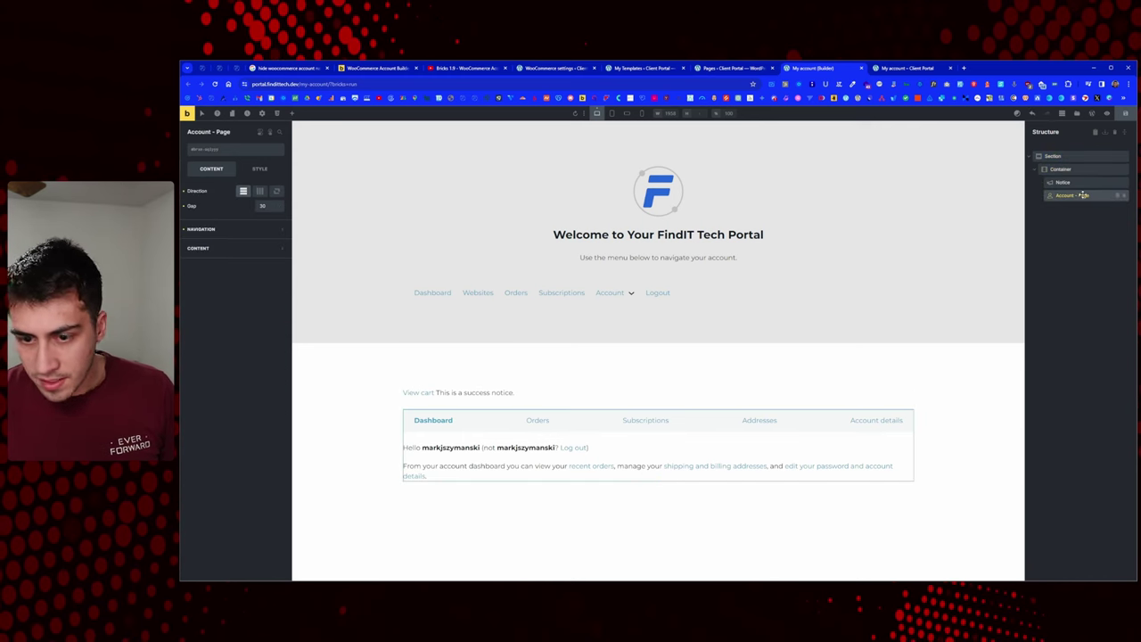
left_click(210, 231)
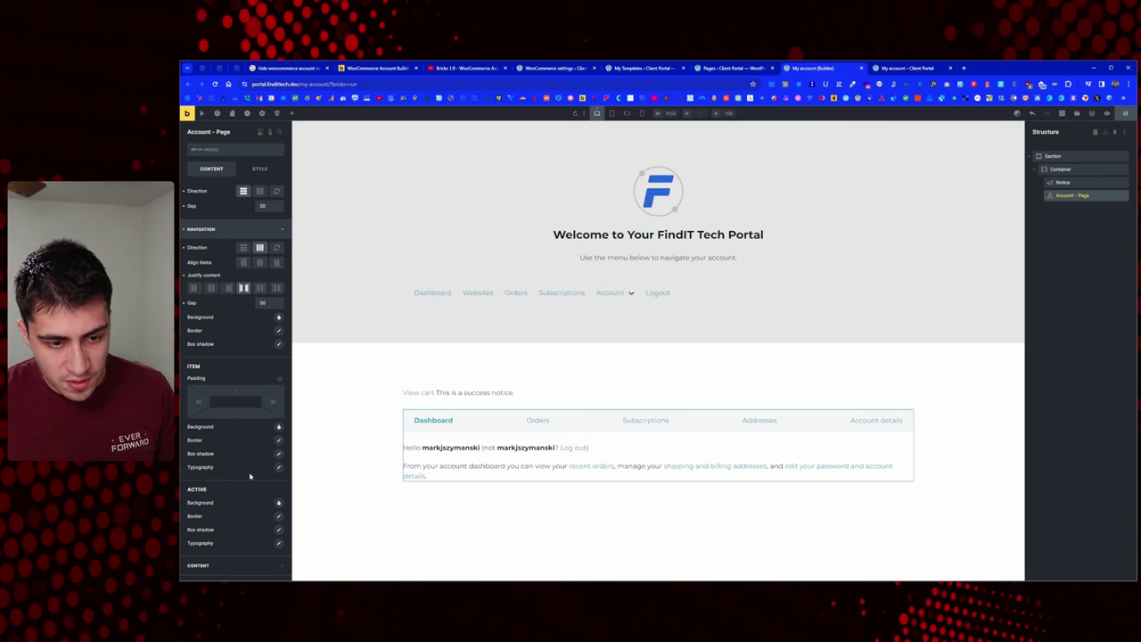
left_click(254, 170)
Step: Try setting the whole Account - Page element's display to none in its layout styles
left_click(221, 195)
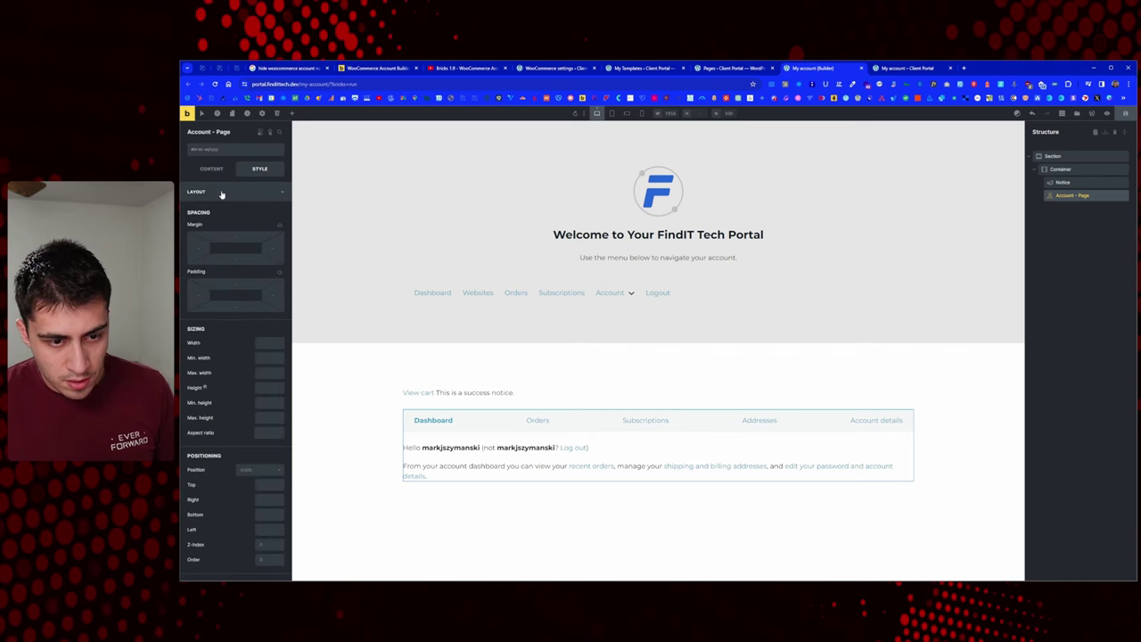
left_click(221, 194)
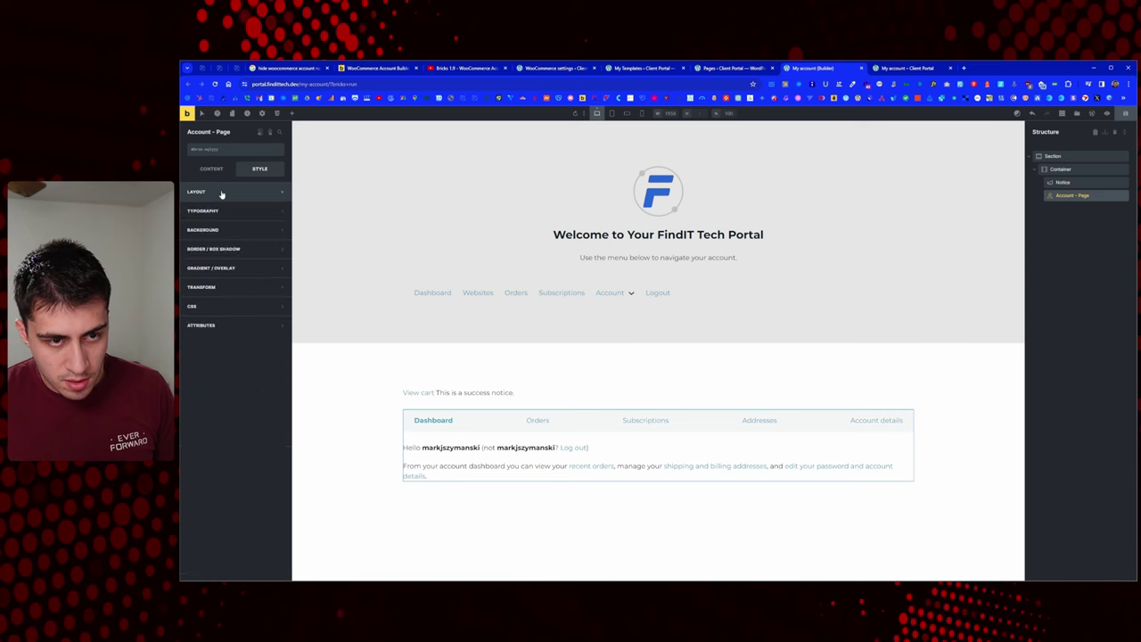
left_click(221, 195)
scroll(241, 294, "down", 3)
scroll(244, 313, "down", 2)
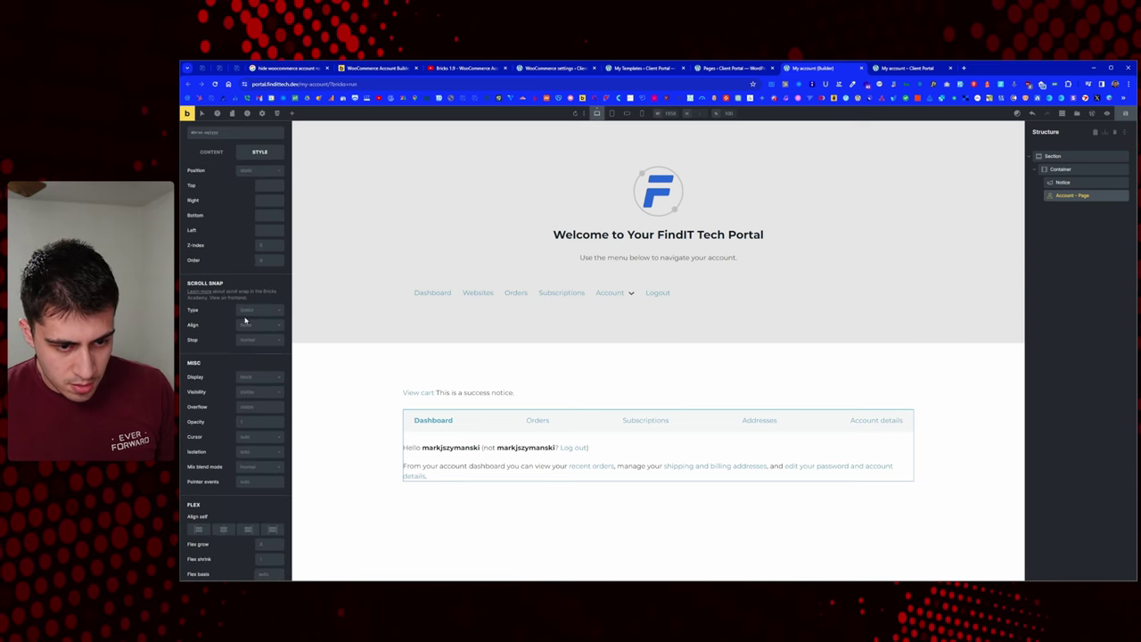
left_click(253, 379)
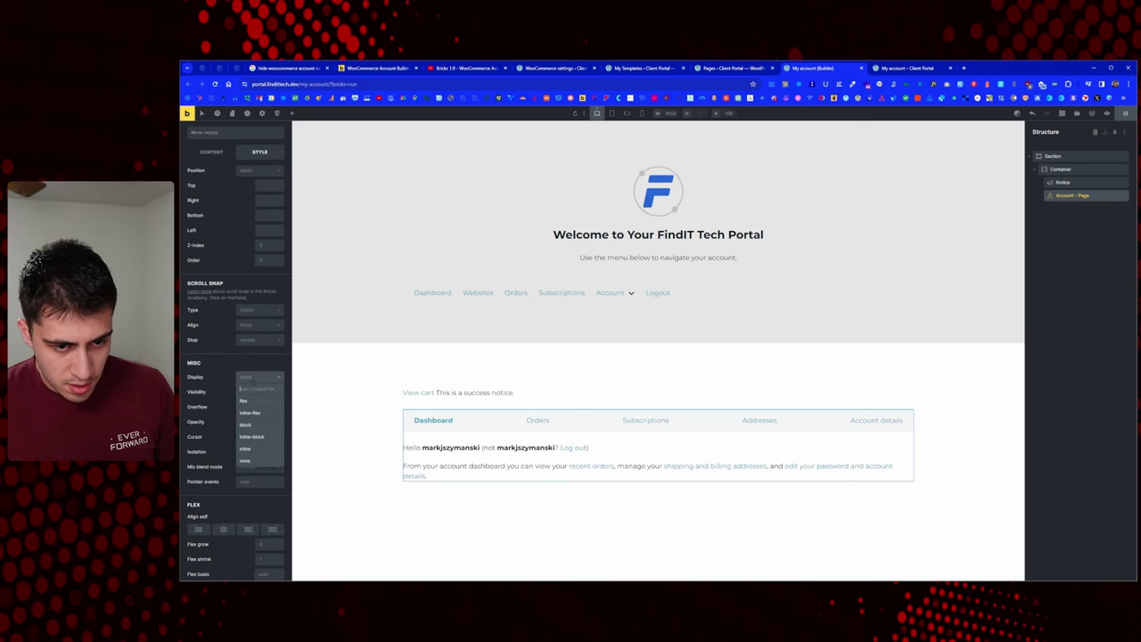
left_click(261, 460)
left_click(272, 379)
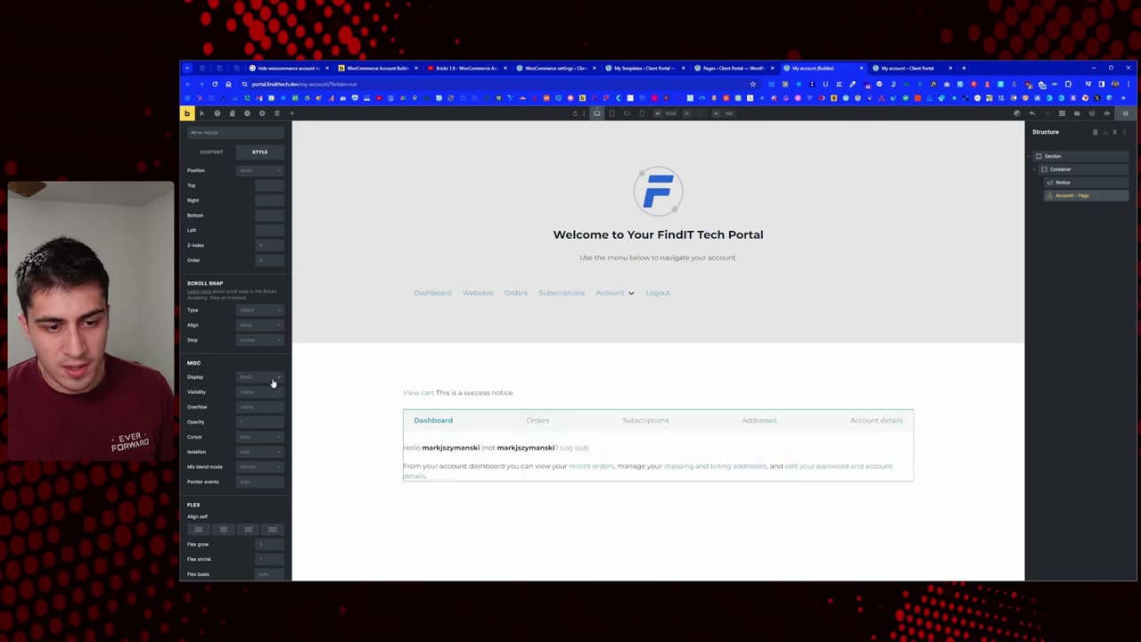
Step: Add custom CSS to the Account - Page element that sets .woocommerce-MyAccount-navigation to display:none, and save the page
scroll(267, 383, "down", 3)
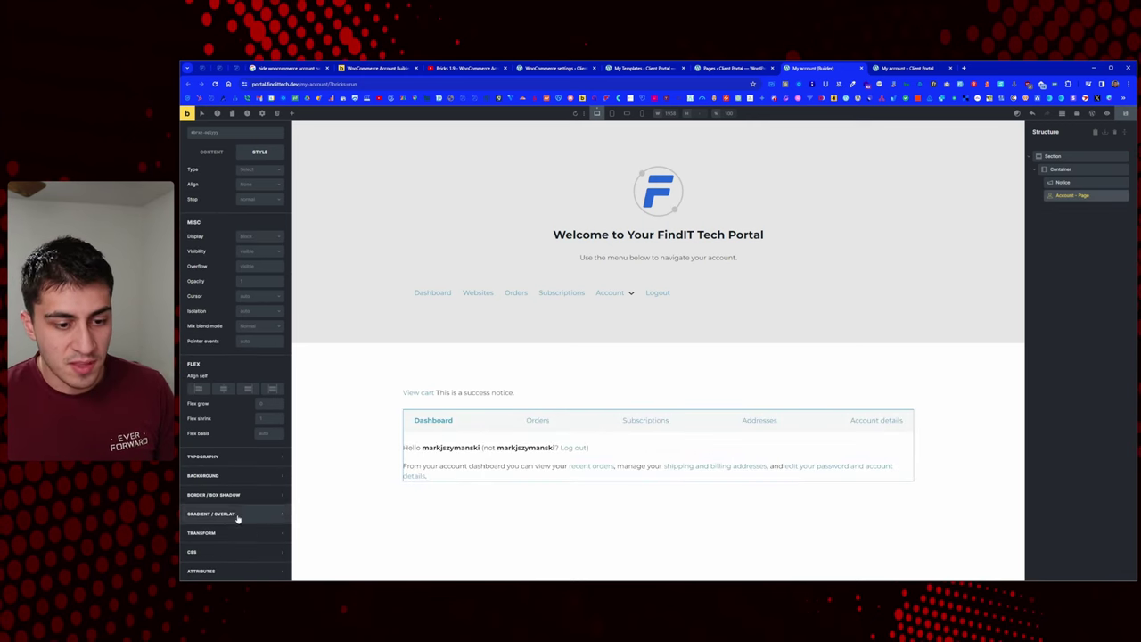
left_click(212, 557)
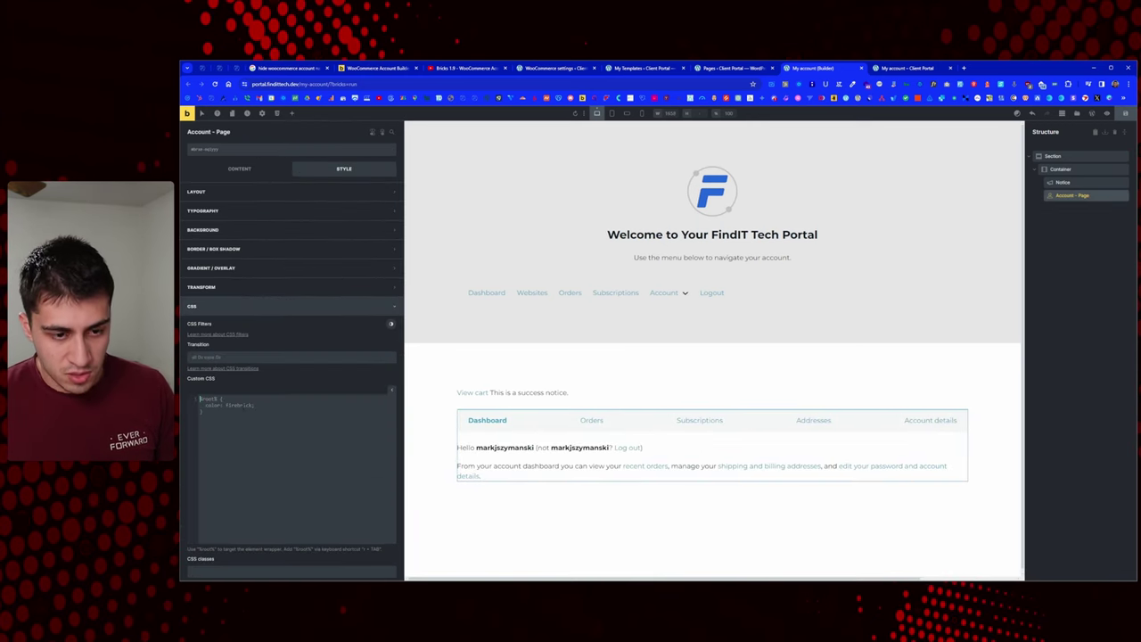
type("woocommerce-MyAccount-navigation")
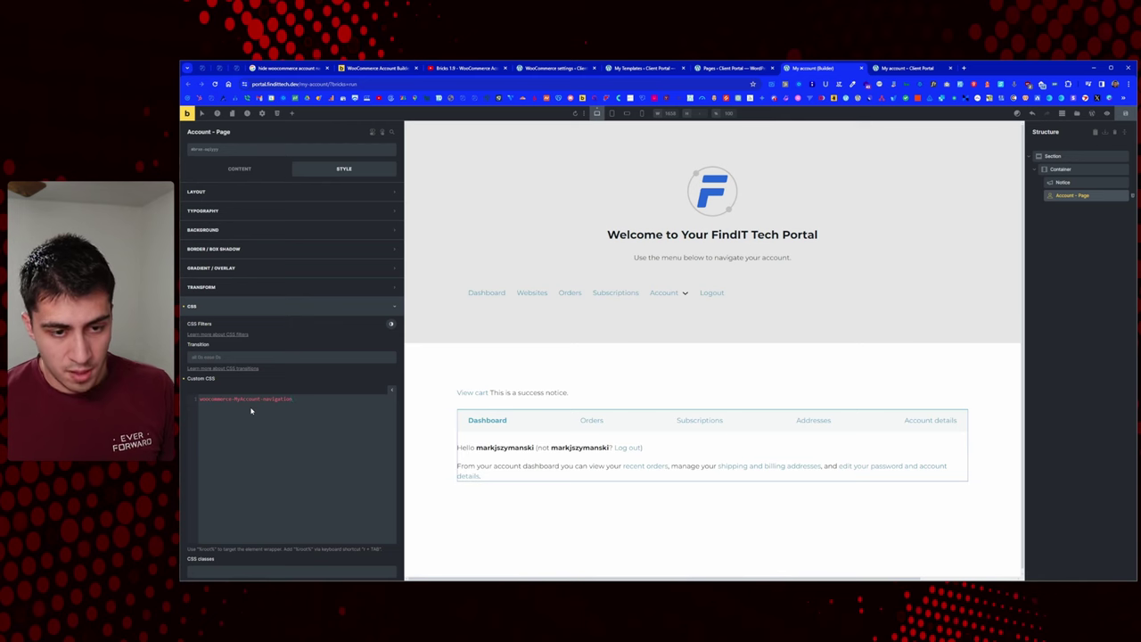
key("Home")
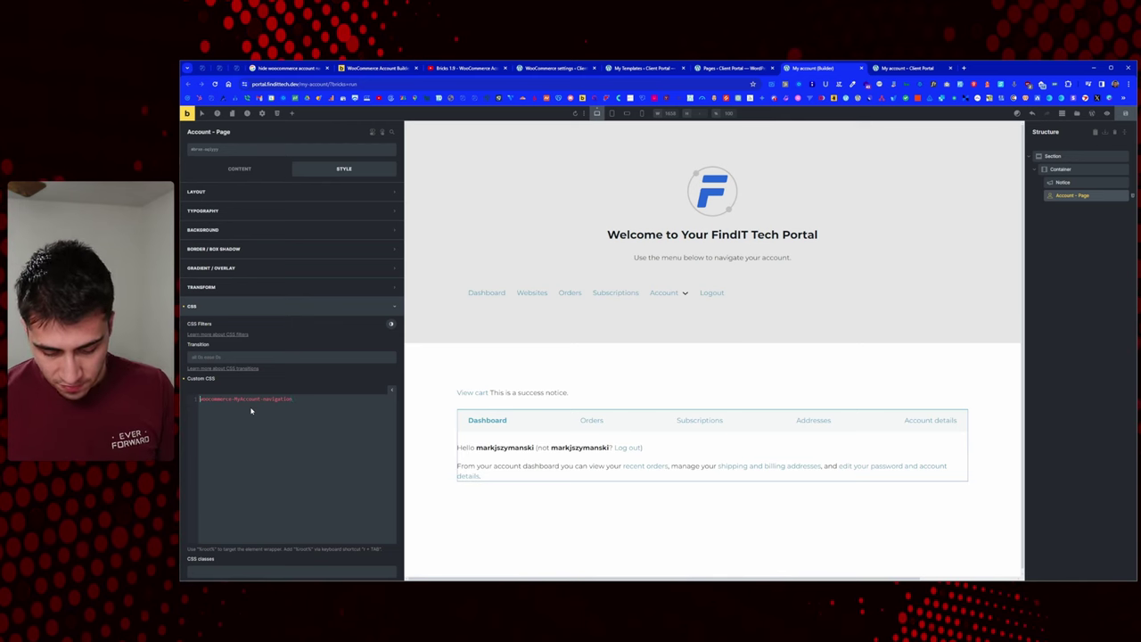
type(".")
key("End")
type("{")
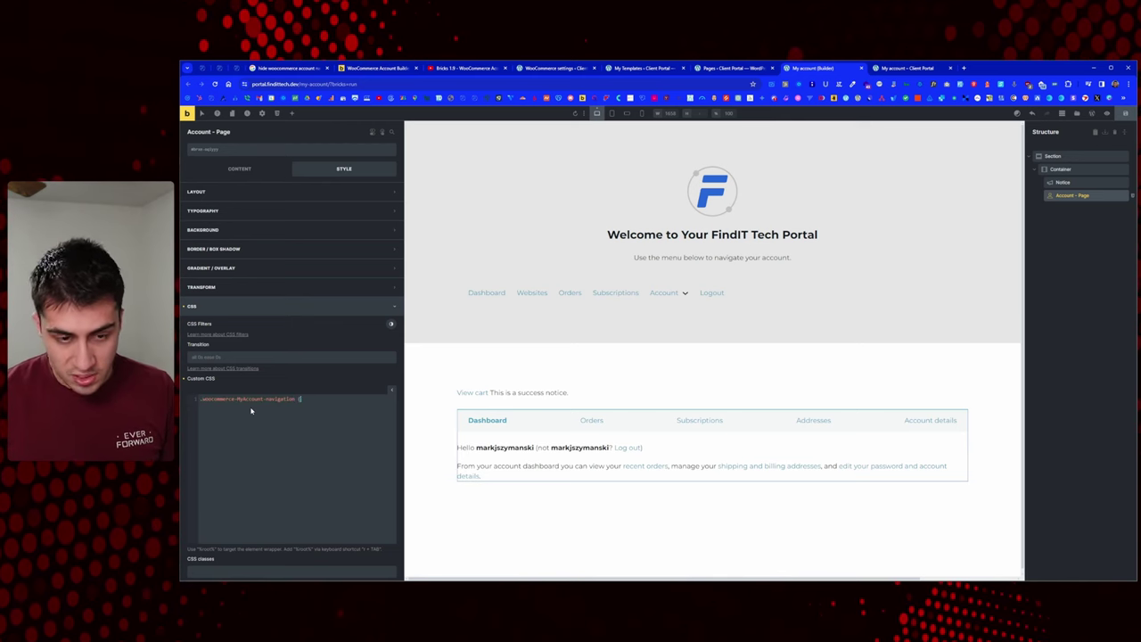
key("Return")
type("}")
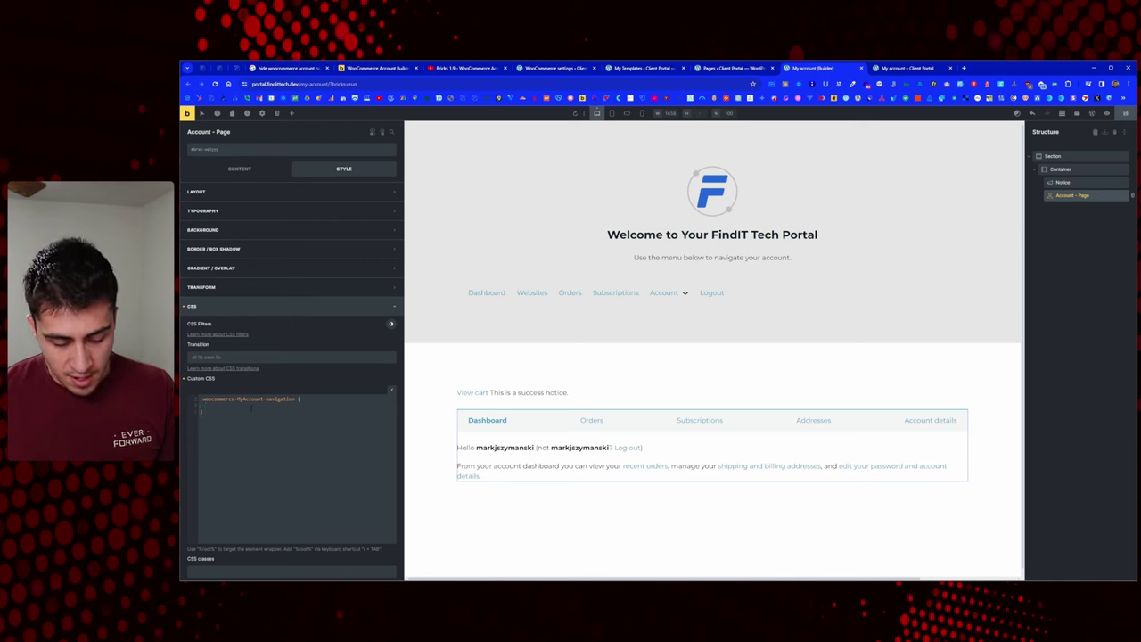
type("display")
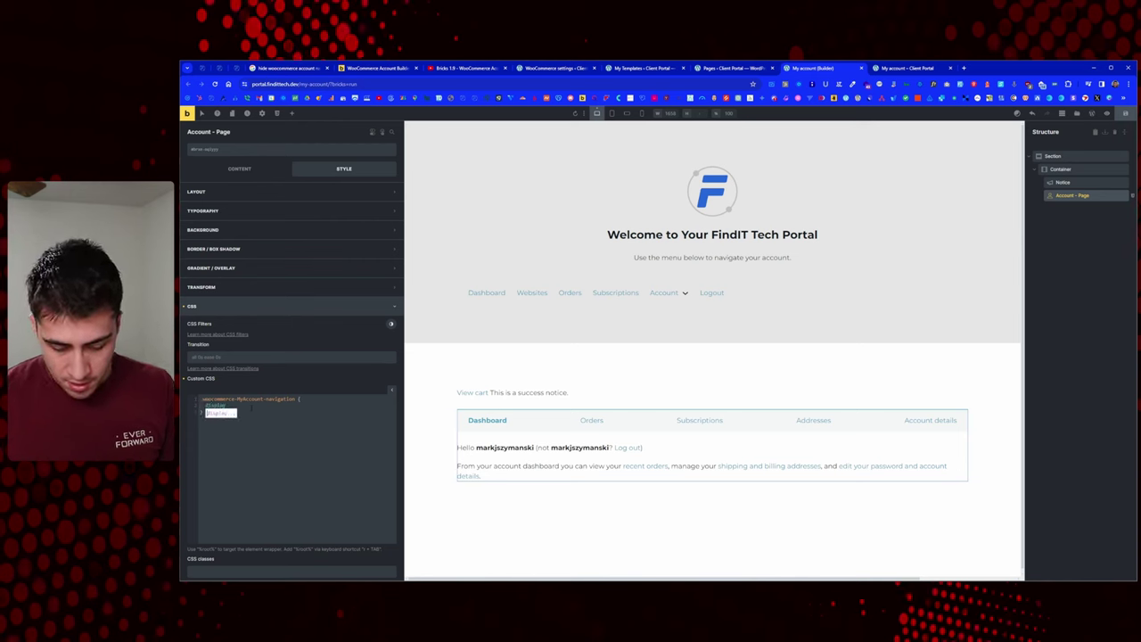
type(":none;")
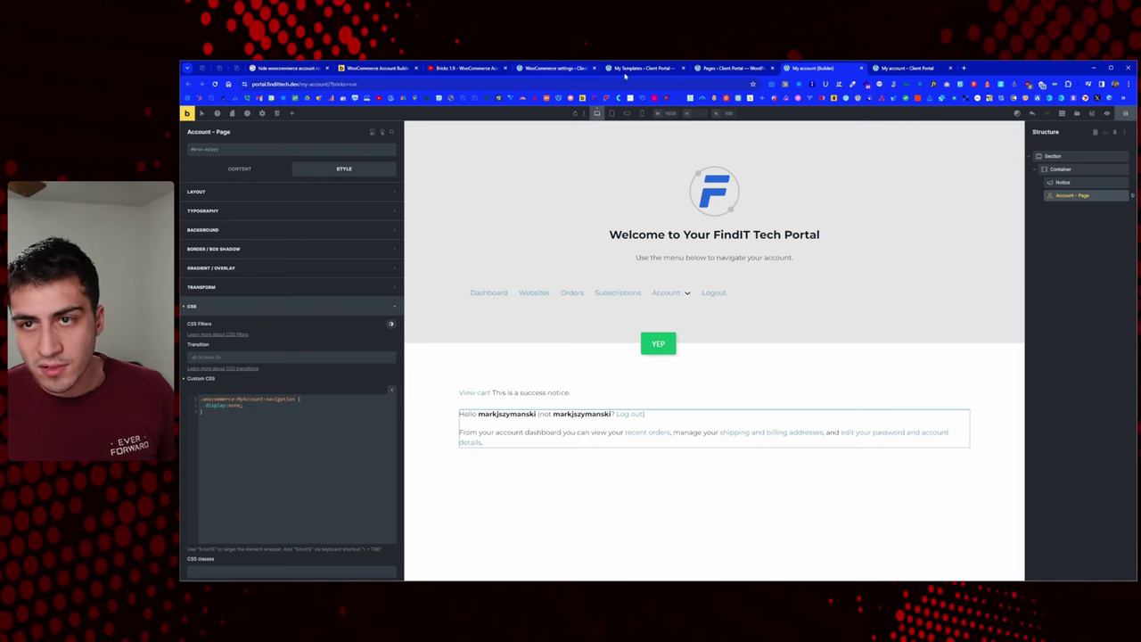
Step: Reload the front-end My account page and check the Payment Methods and Billing Address pages without the built-in navigation
left_click(731, 68)
left_click(908, 68)
right_click(444, 229)
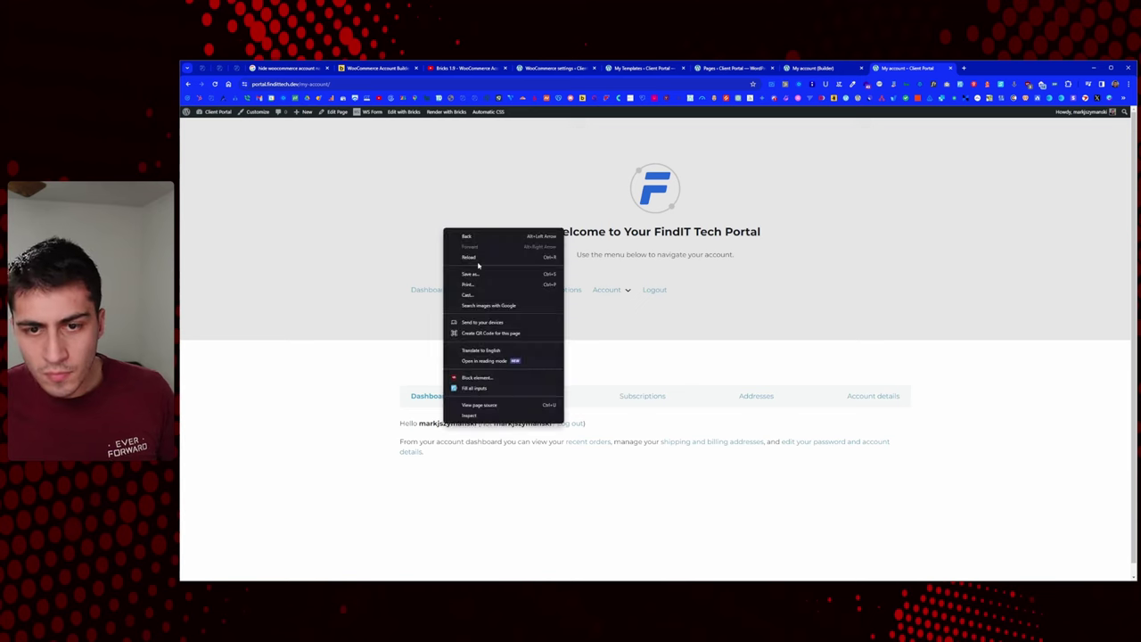
left_click(479, 259)
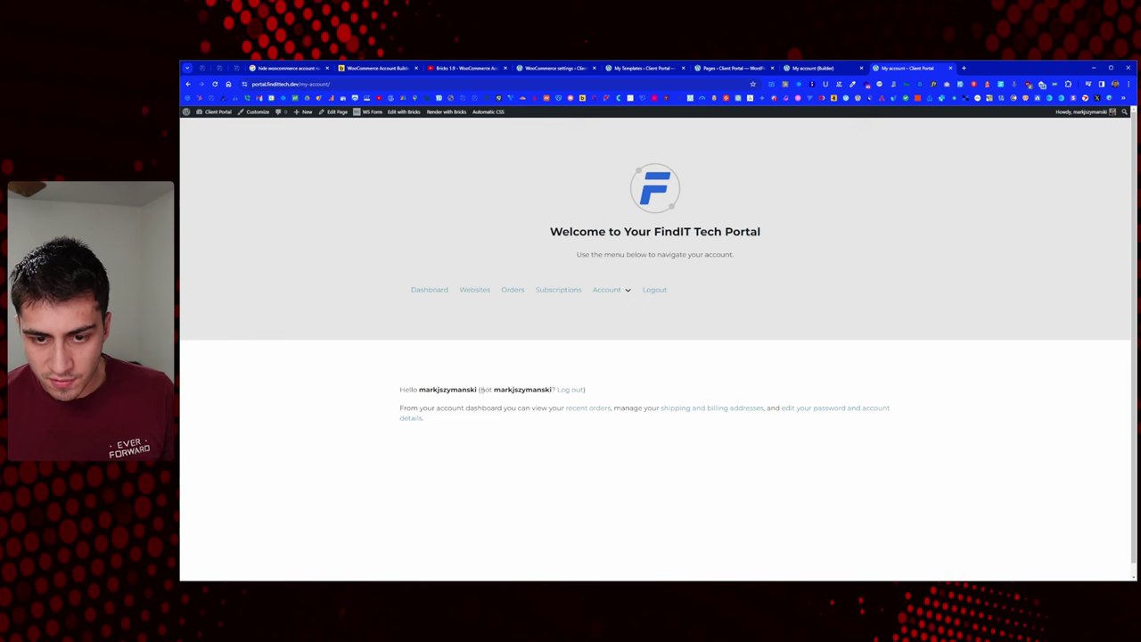
left_click(615, 301)
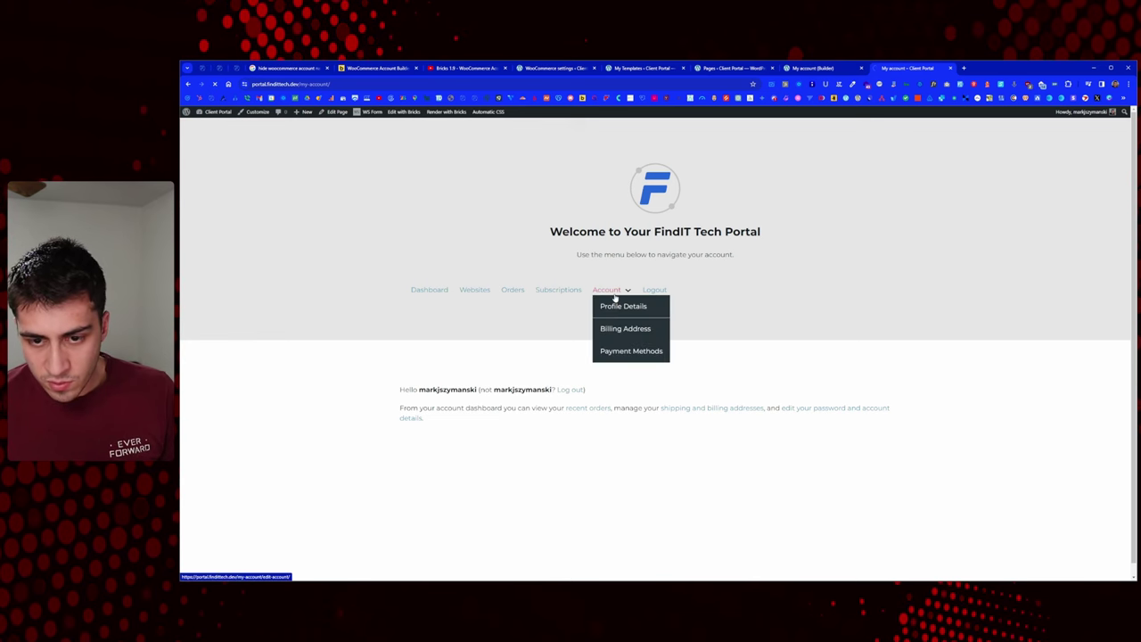
left_click(622, 352)
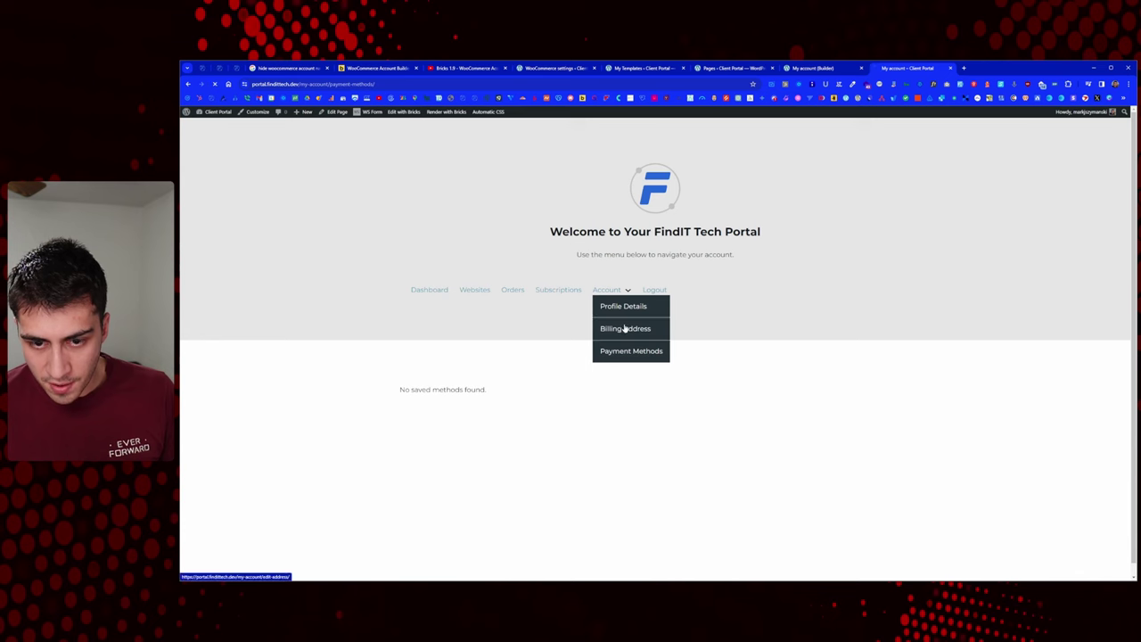
left_click(629, 328)
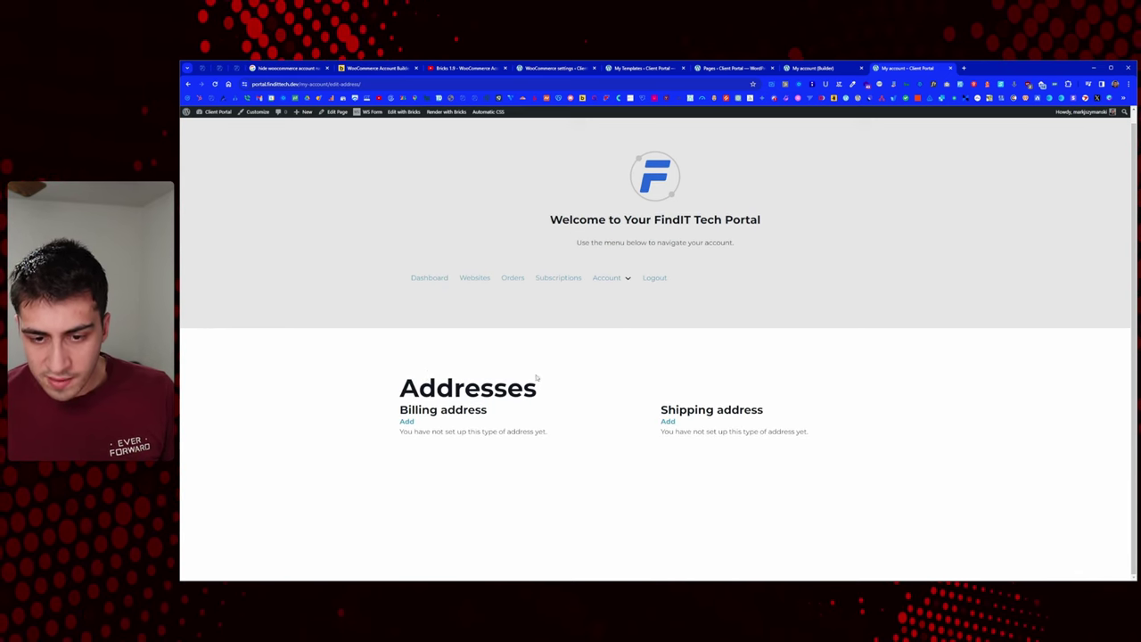
Step: Open the Payment Methods and Orders pages from the portal menu and compare their page headings
mouse_move(610, 279)
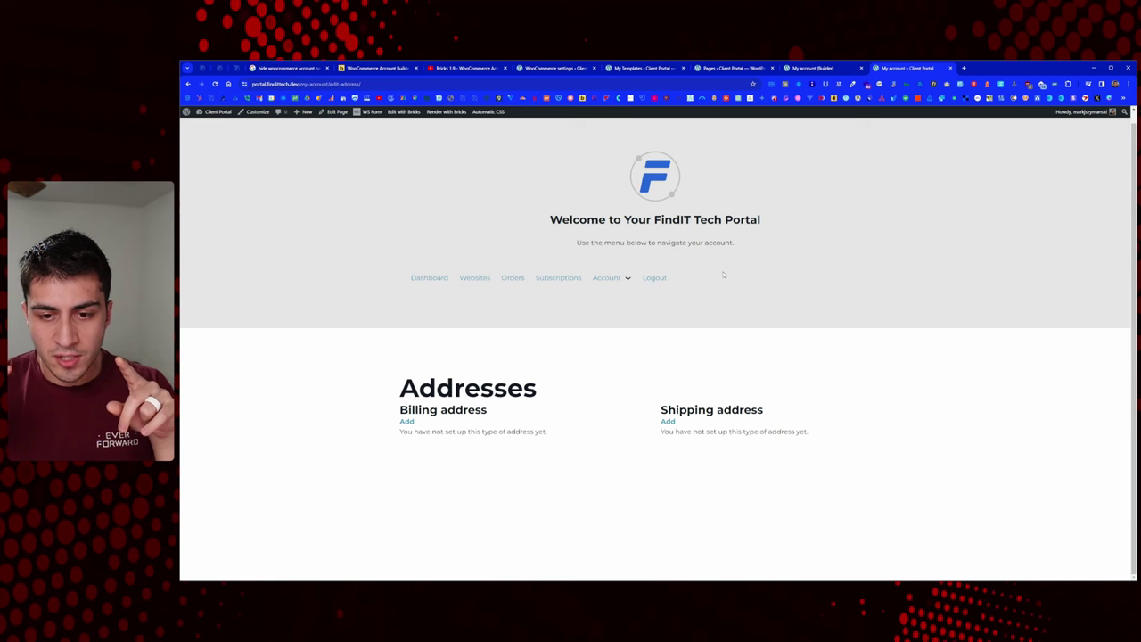
mouse_move(613, 280)
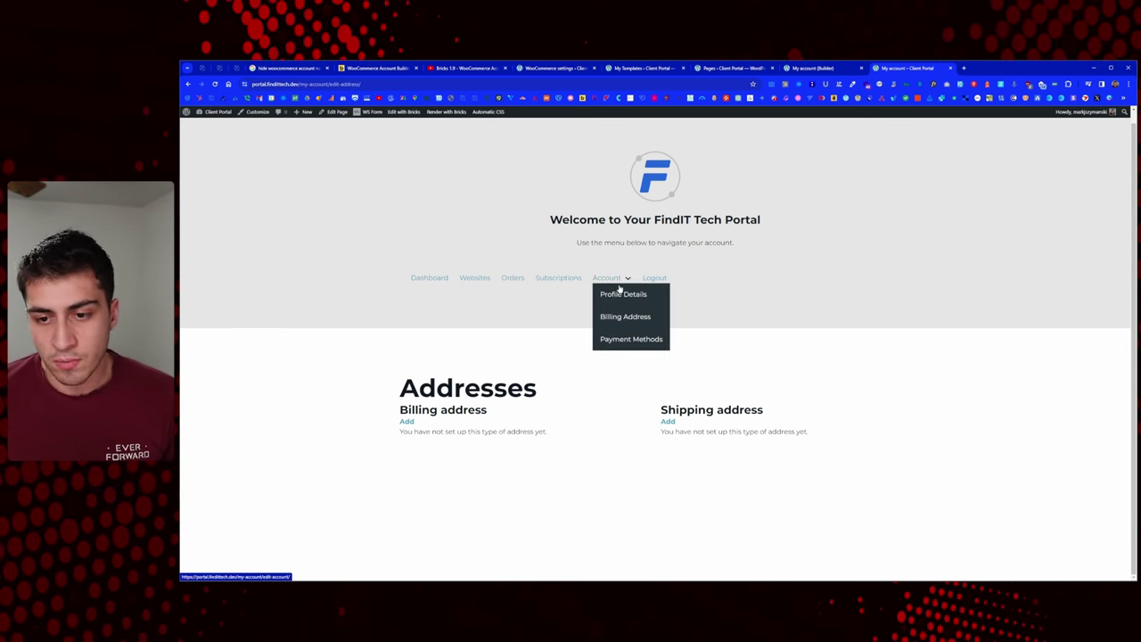
left_click(623, 342)
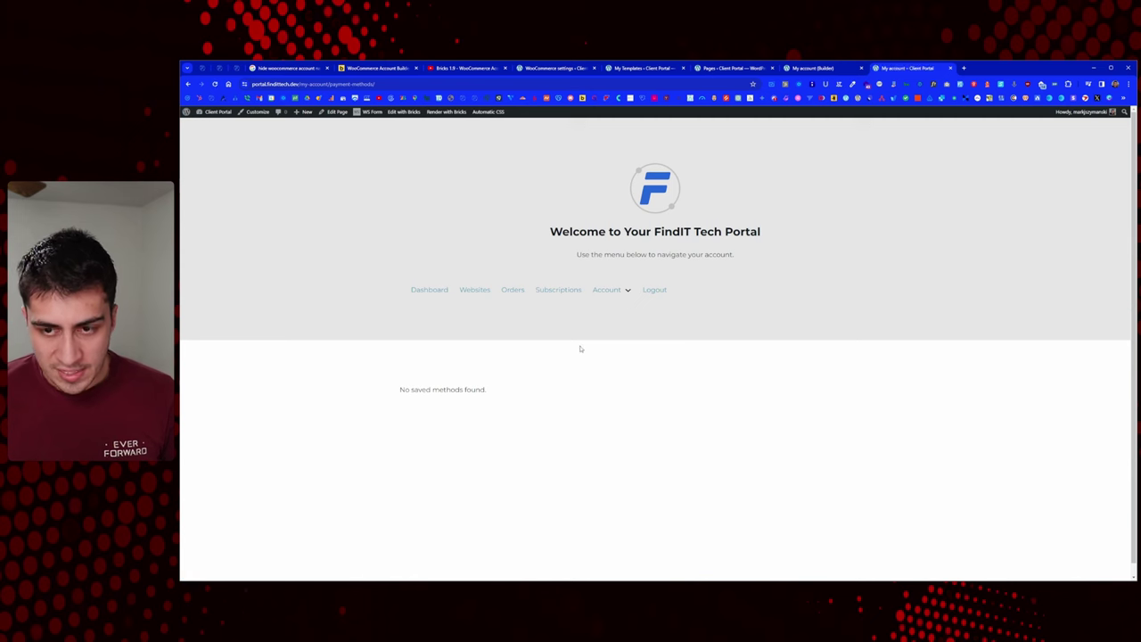
left_click(558, 291)
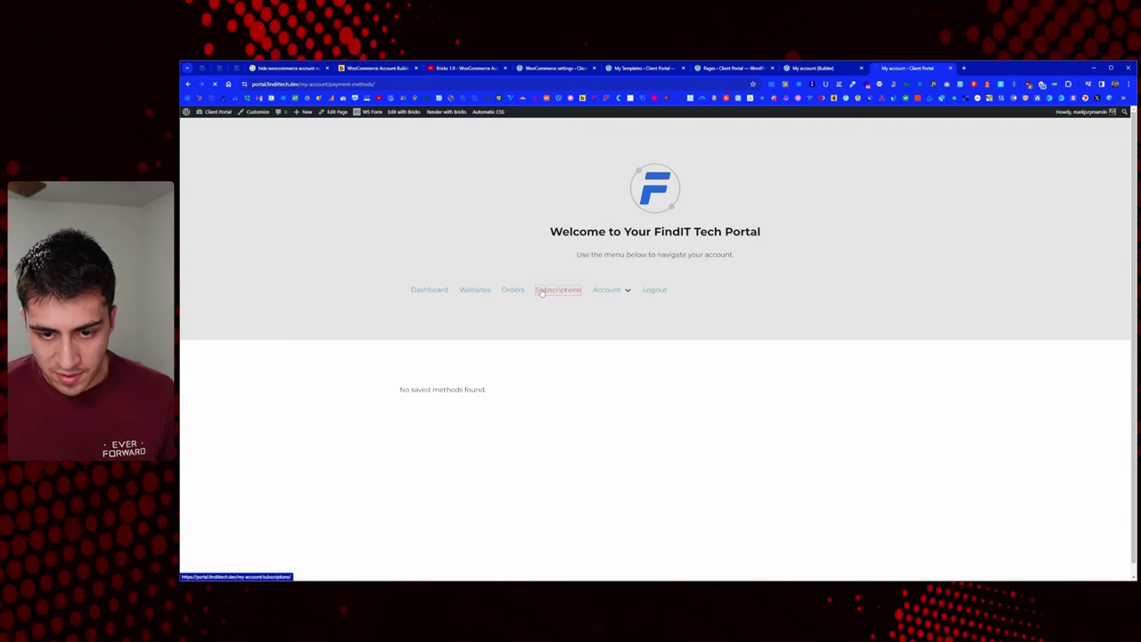
left_click(515, 292)
mouse_move(612, 293)
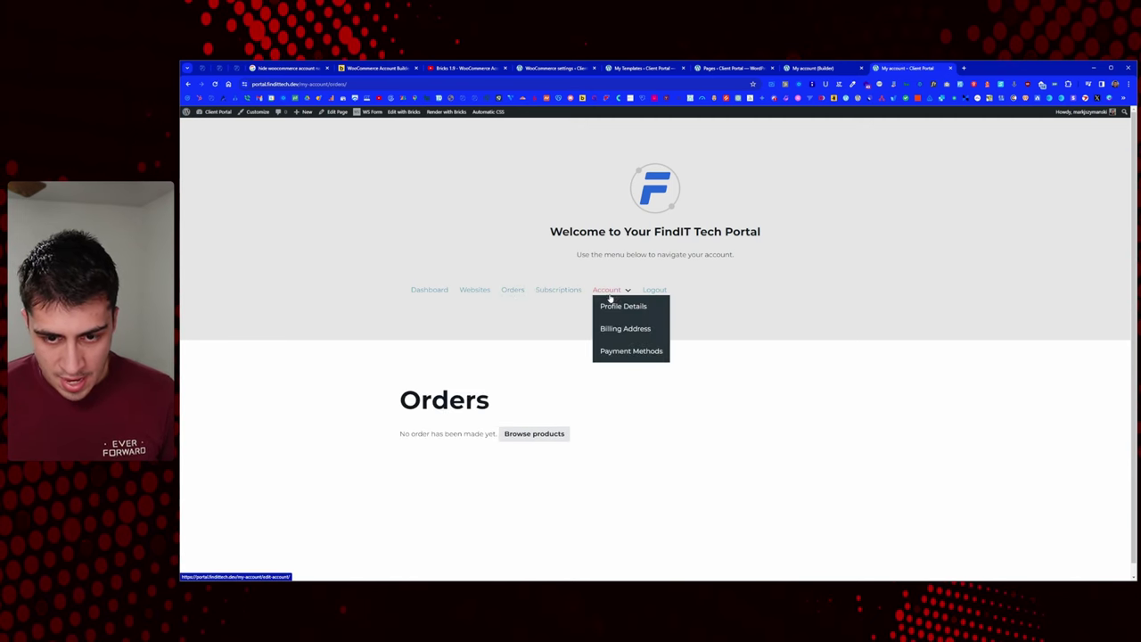
left_click(622, 357)
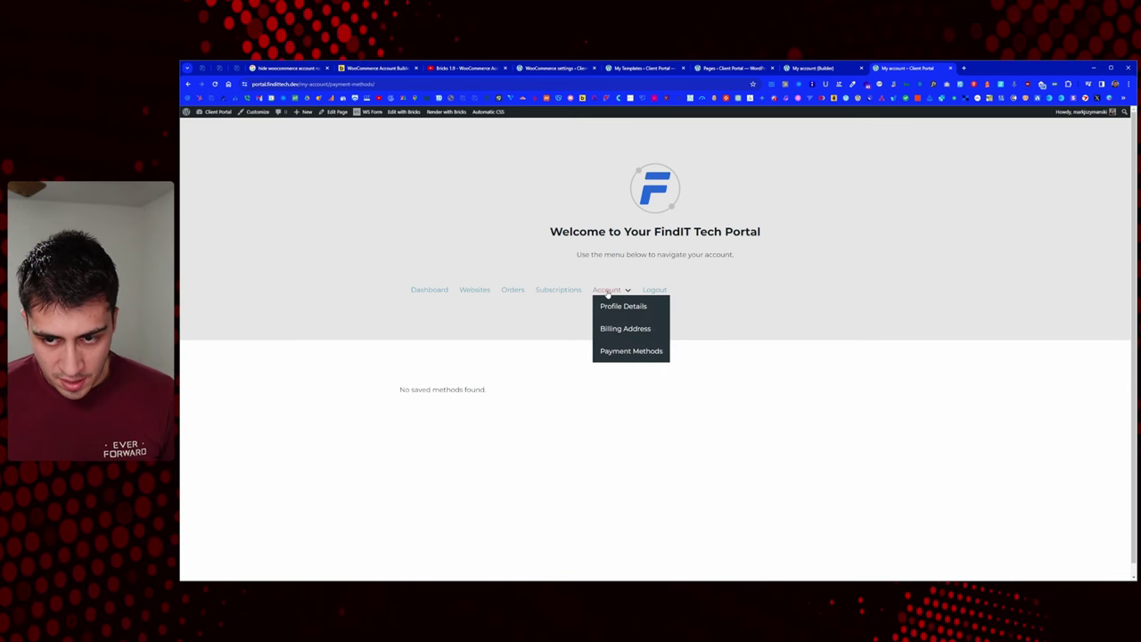
mouse_move(606, 292)
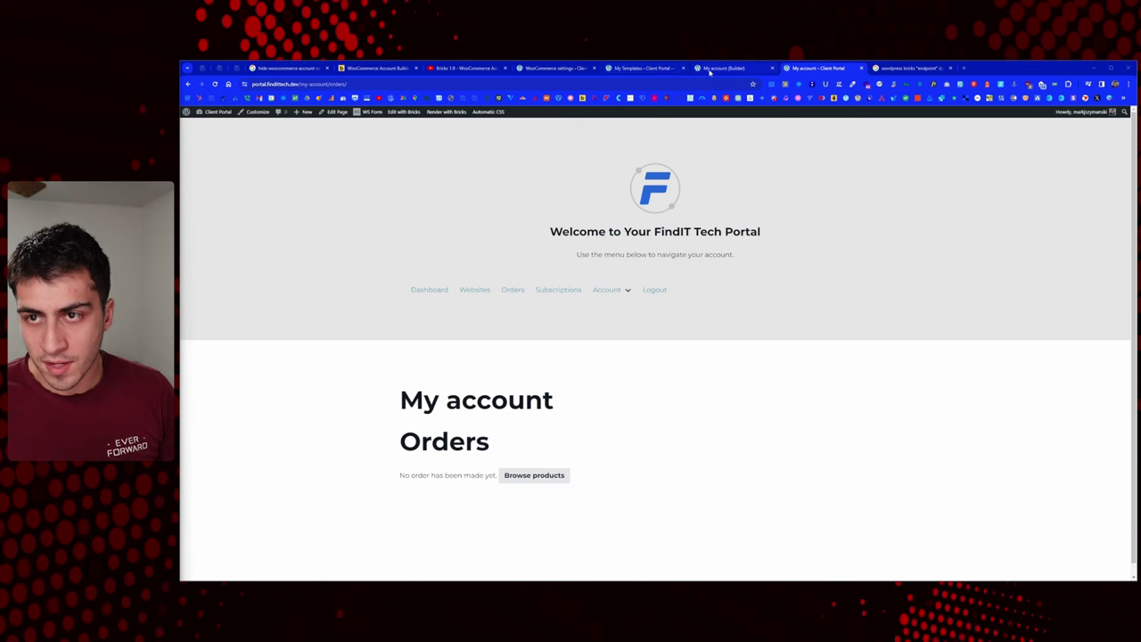
Step: Check the My account heading on the front-end Orders page and the Subscriptions page
mouse_move(645, 75)
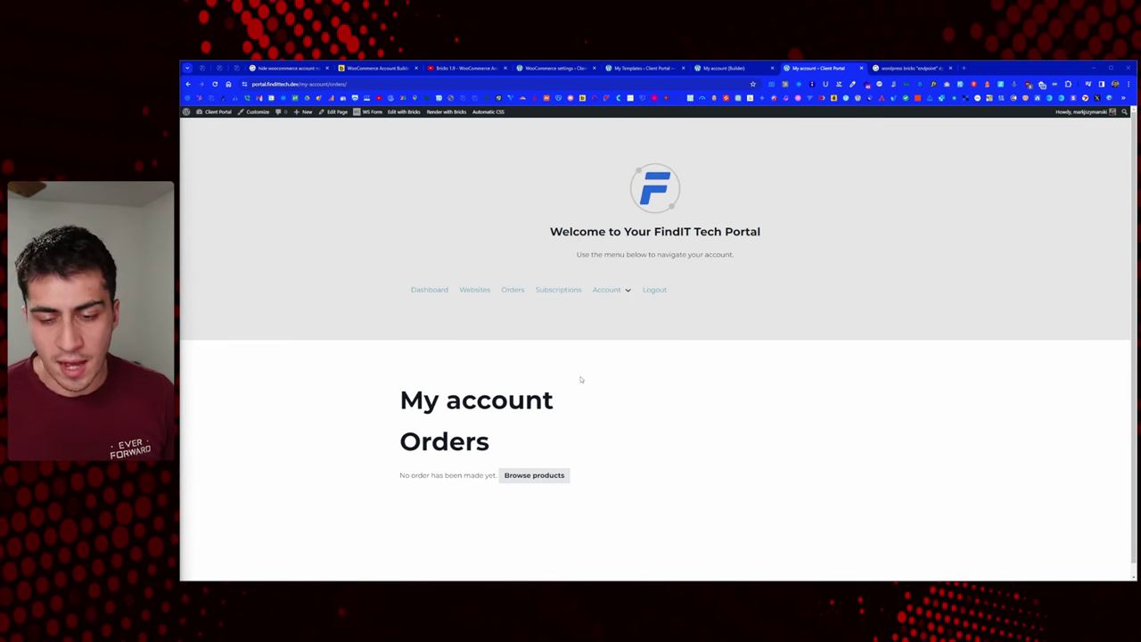
scroll(526, 392, "down", 1)
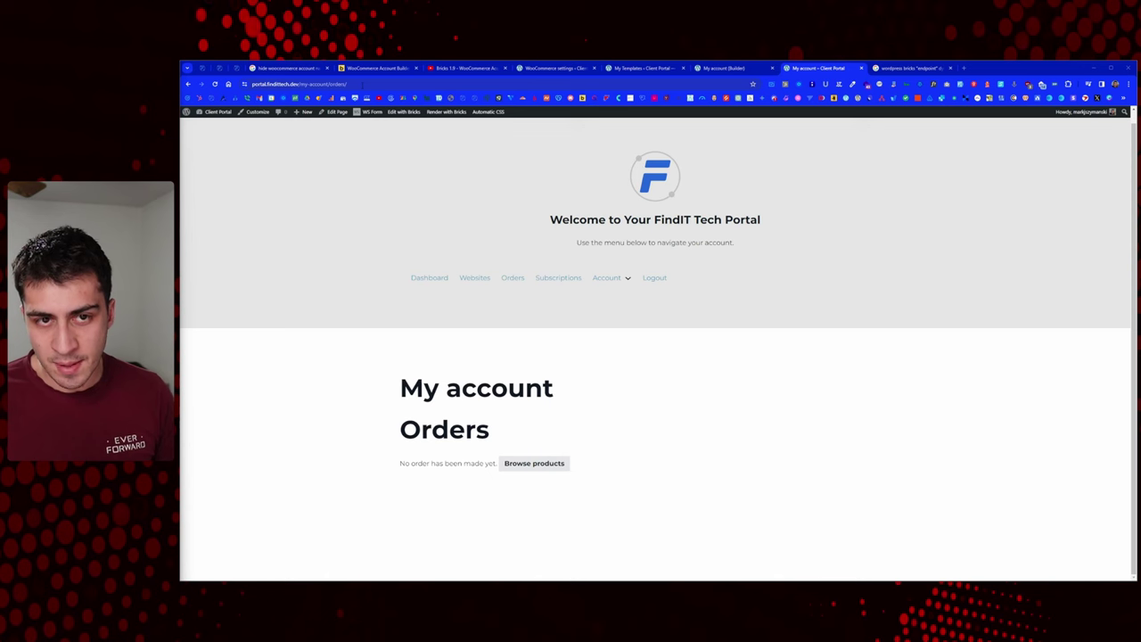
left_click(562, 278)
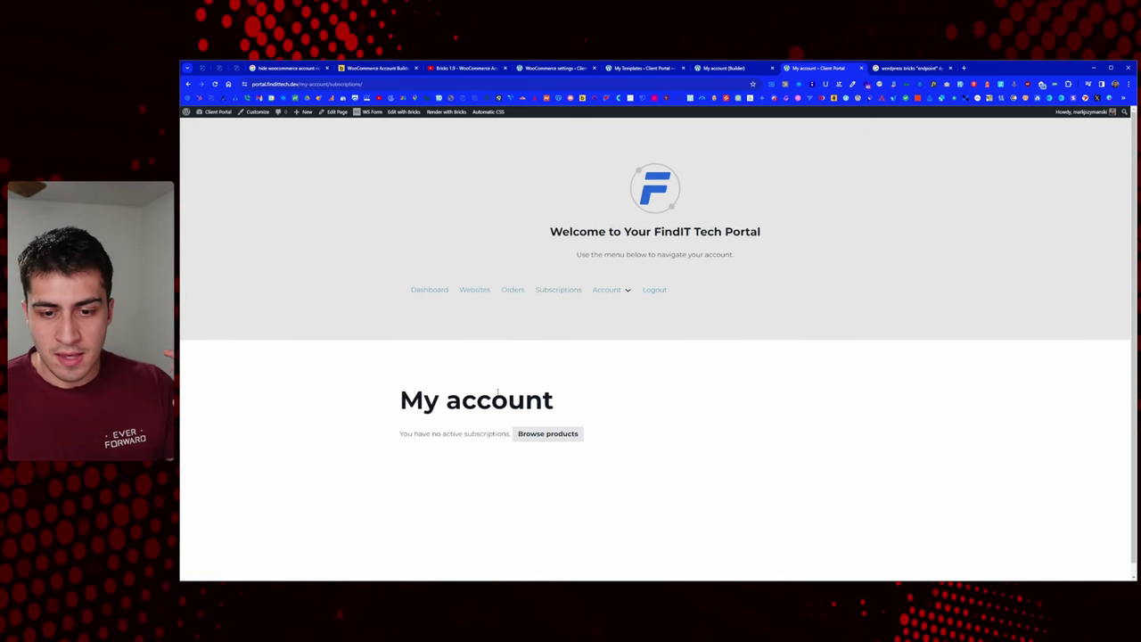
left_click_drag(400, 404, 565, 405)
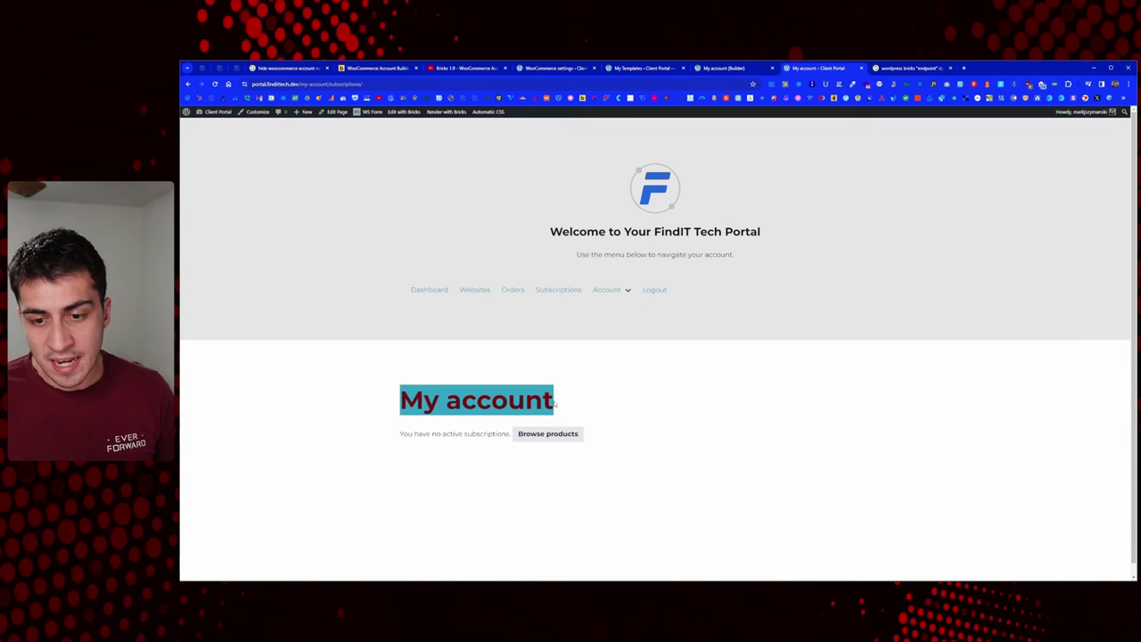
left_click(555, 403)
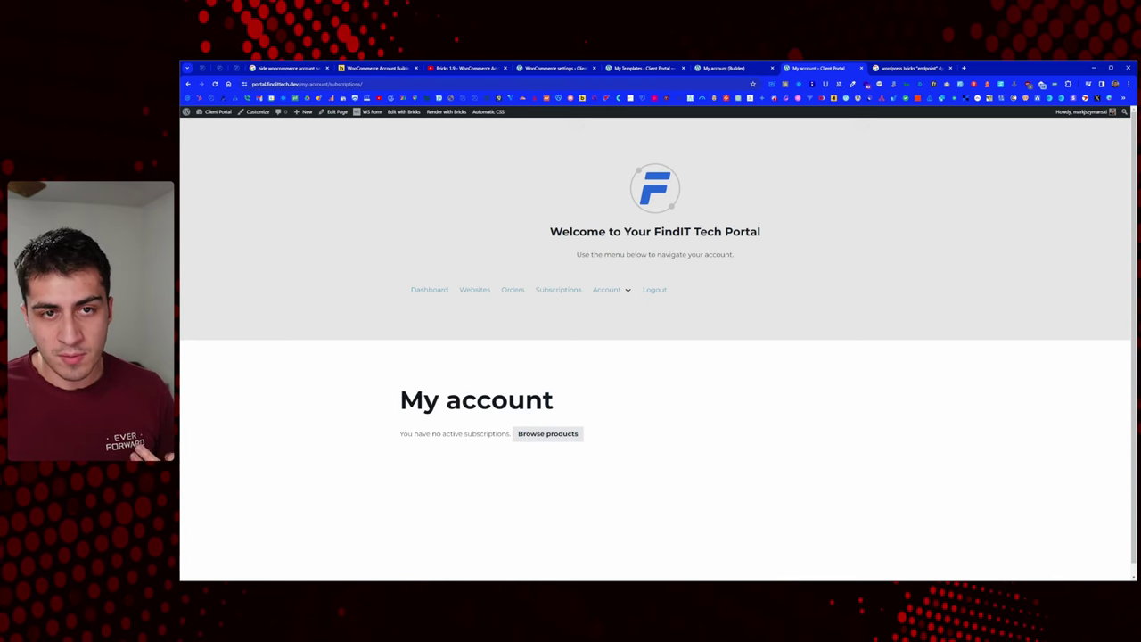
Step: Load the base /my-account/ address without the endpoint and open Profile Details to compare the headings on both pages
left_click_drag(379, 84, 346, 84)
key("BackSpace")
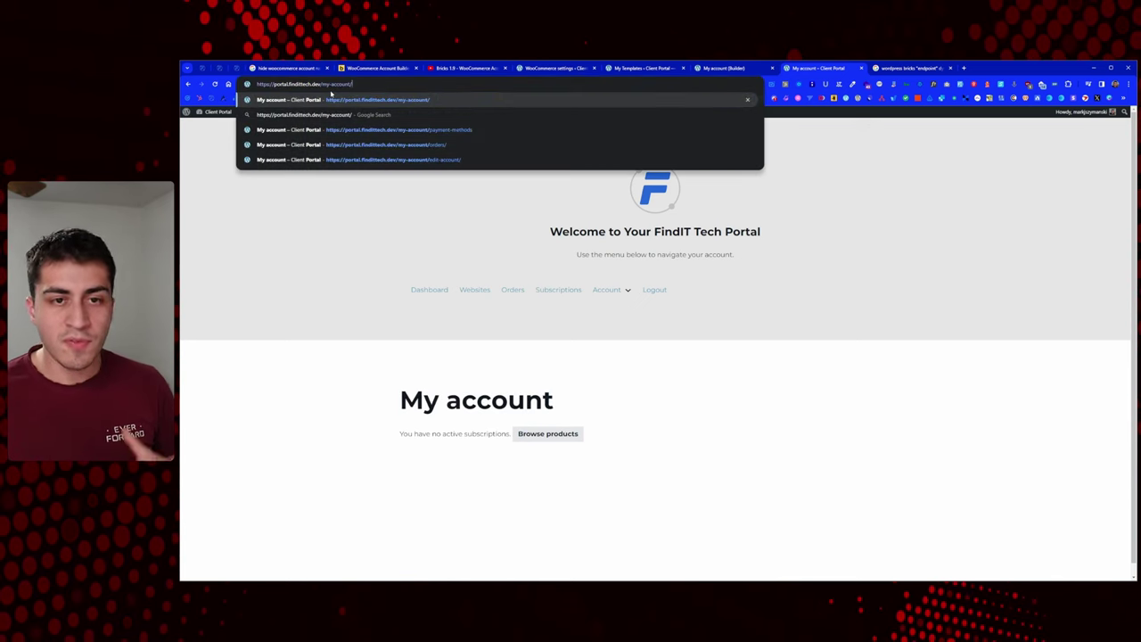
key("Return")
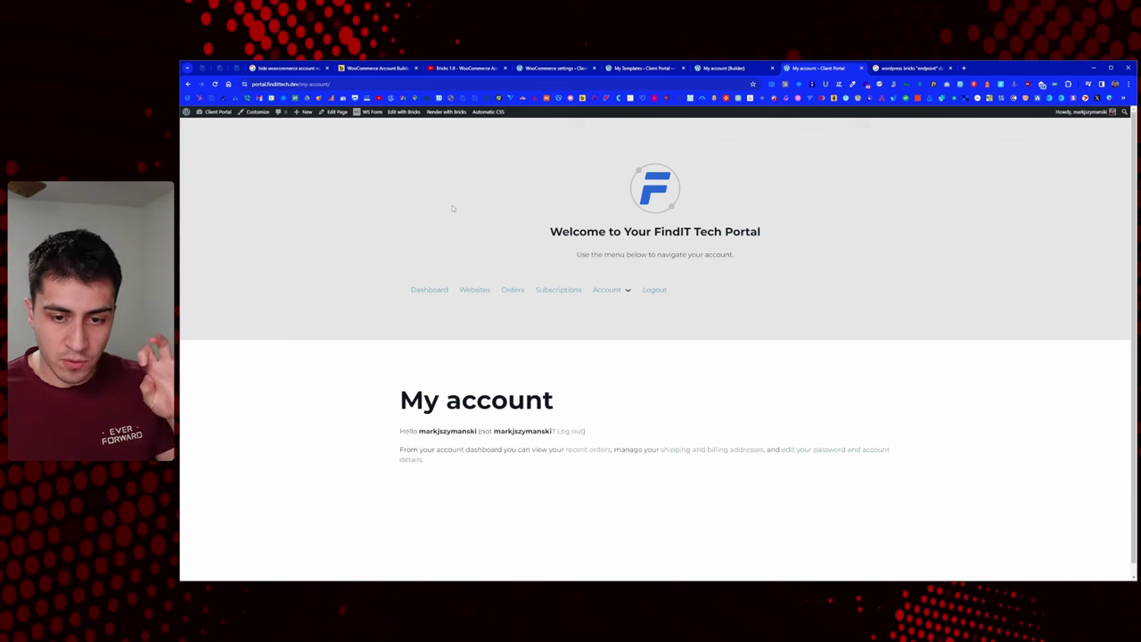
mouse_move(609, 293)
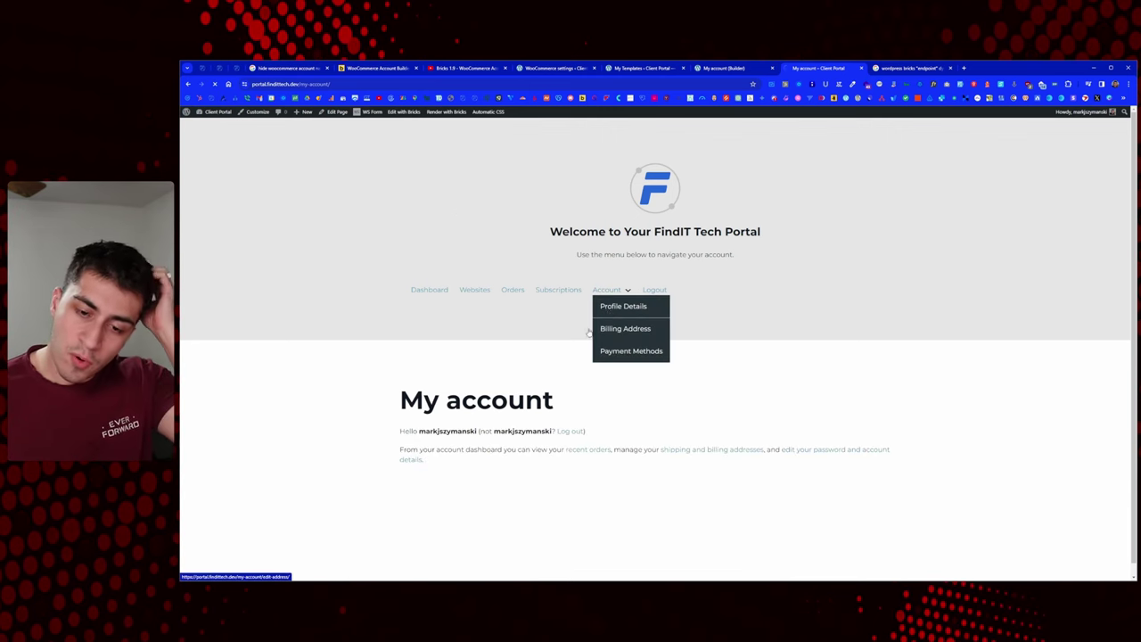
left_click(608, 308)
left_click_drag(614, 448, 386, 442)
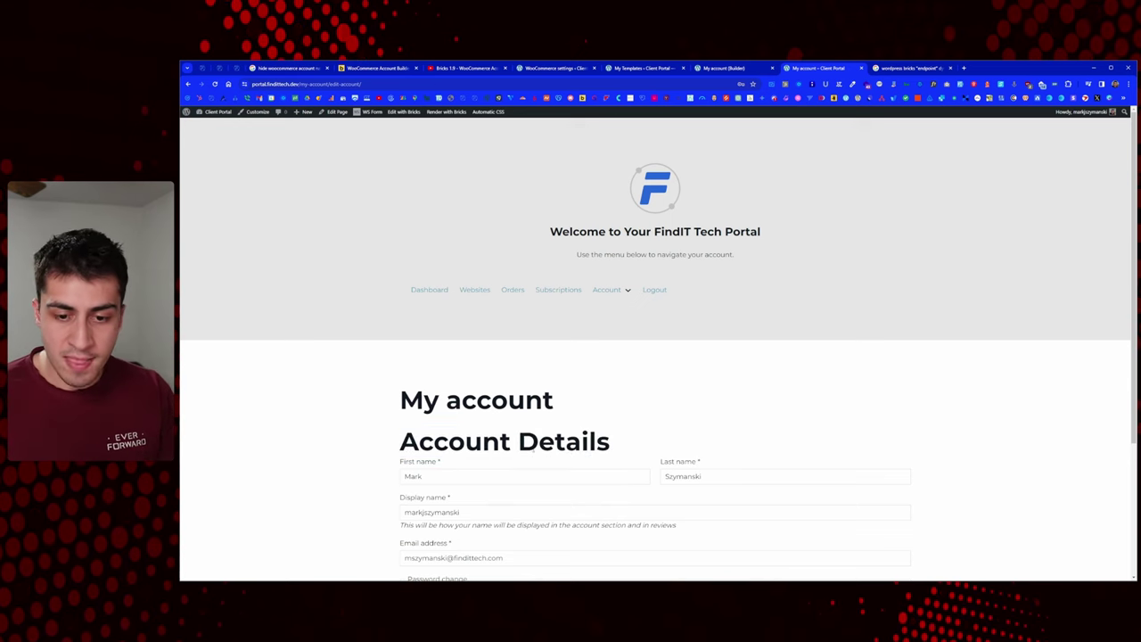
scroll(741, 488, "down", 1)
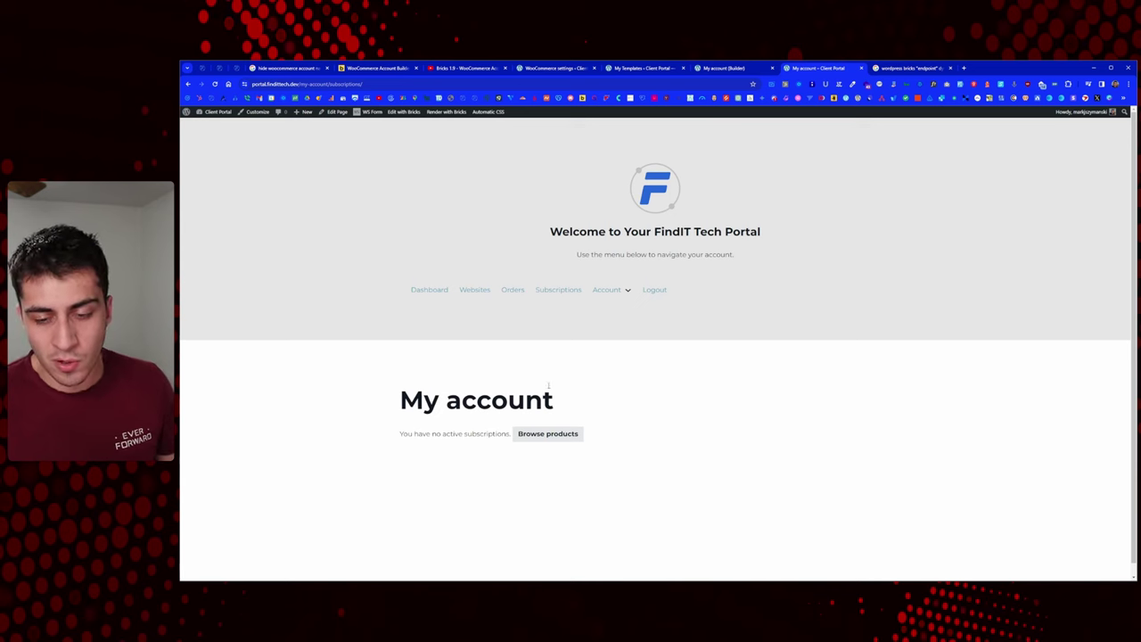
Step: Remove the subscriptions endpoint from the page address and examine the My account heading on the base account page
scroll(655, 347, "down", 1)
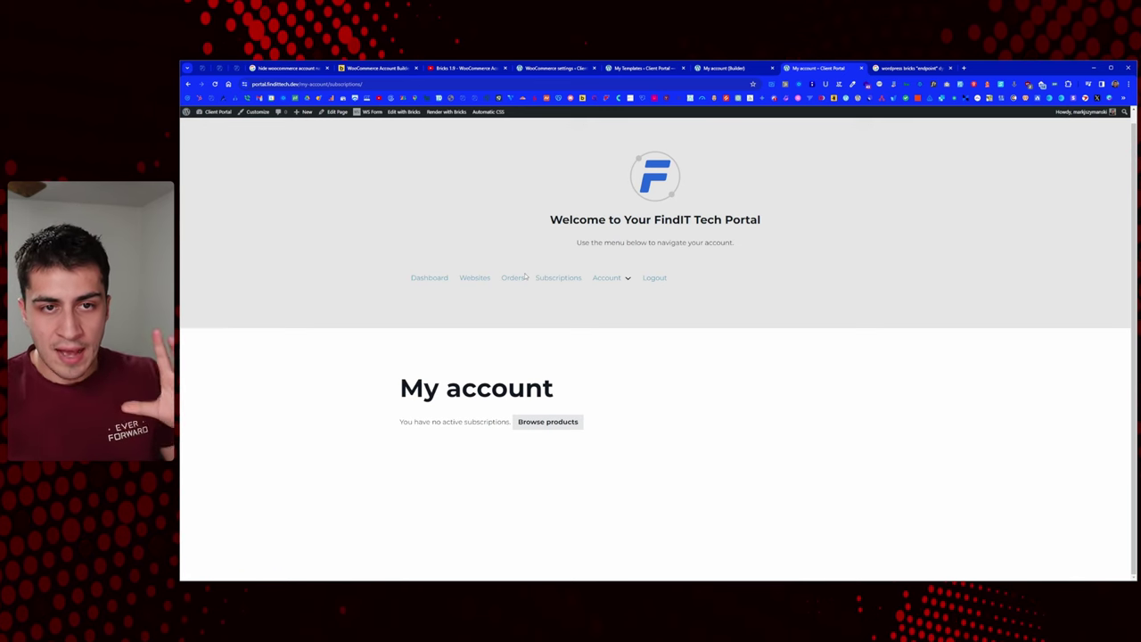
left_click(352, 84)
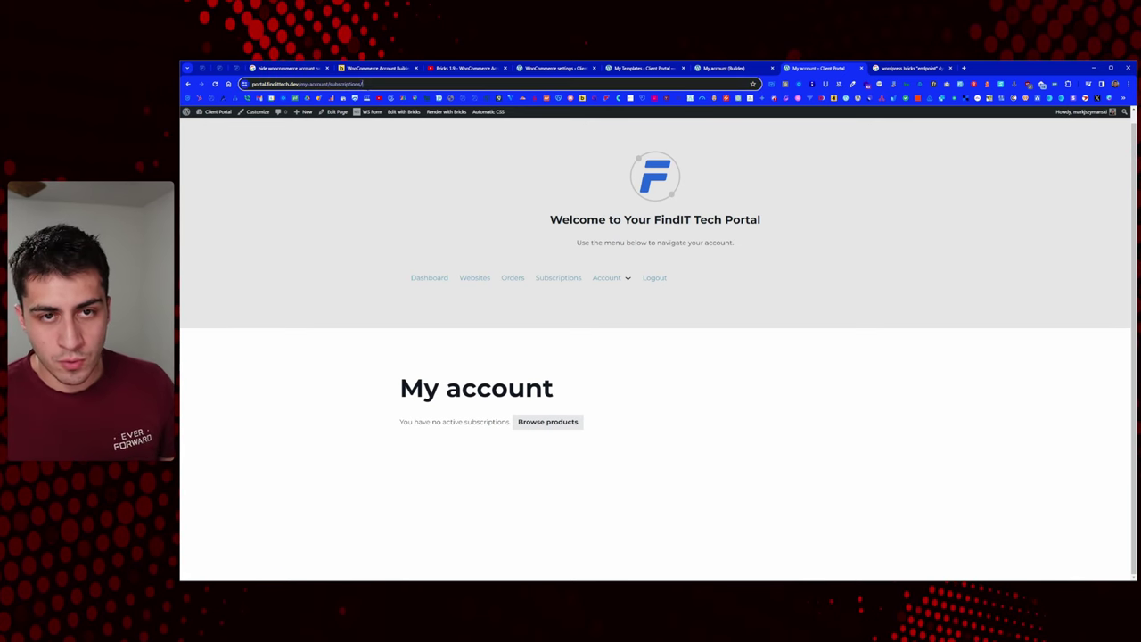
double_click(361, 84)
key("BackSpace")
key("Return")
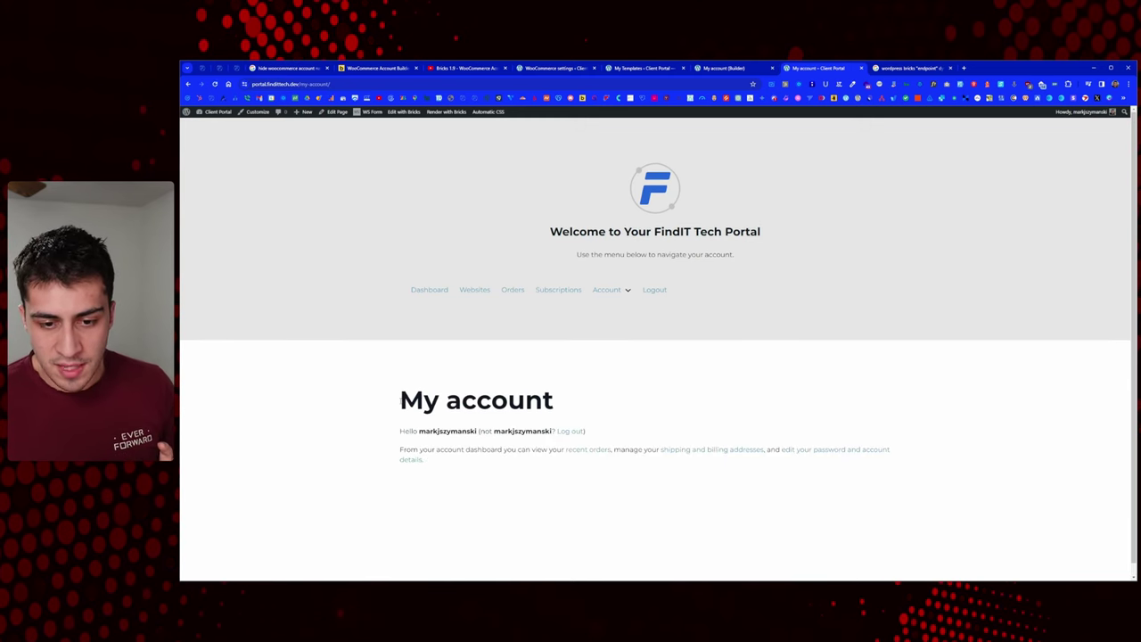
left_click_drag(401, 400, 556, 399)
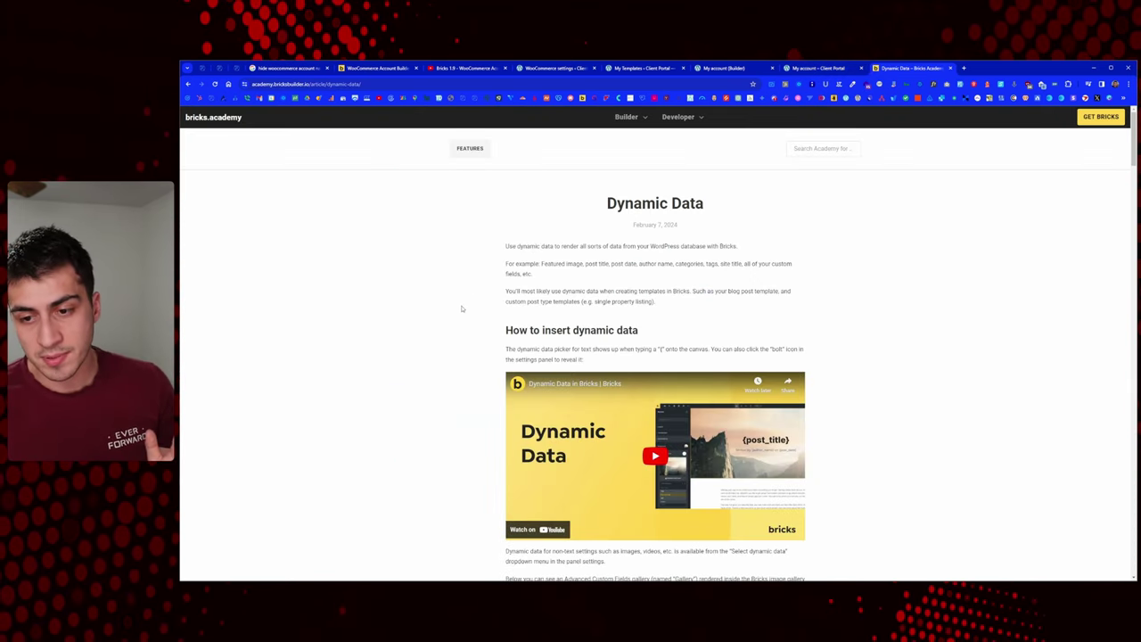
Step: Read the post field tags and dynamic data filters in the Bricks Academy Dynamic Data article, including {post_url}
scroll(461, 309, "down", 10)
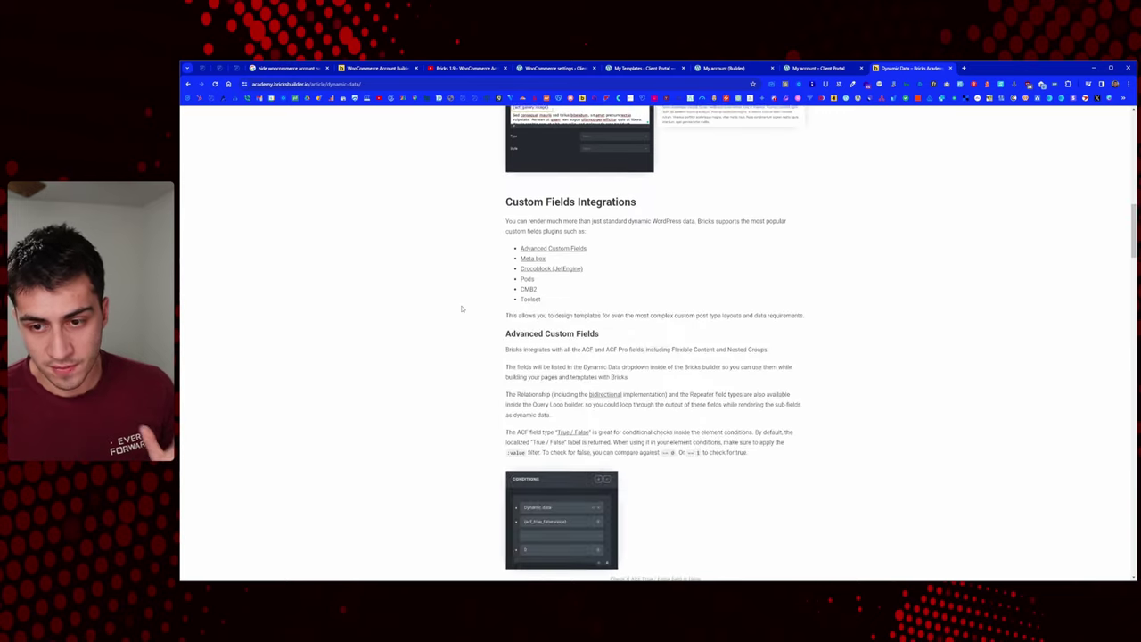
scroll(462, 309, "down", 8)
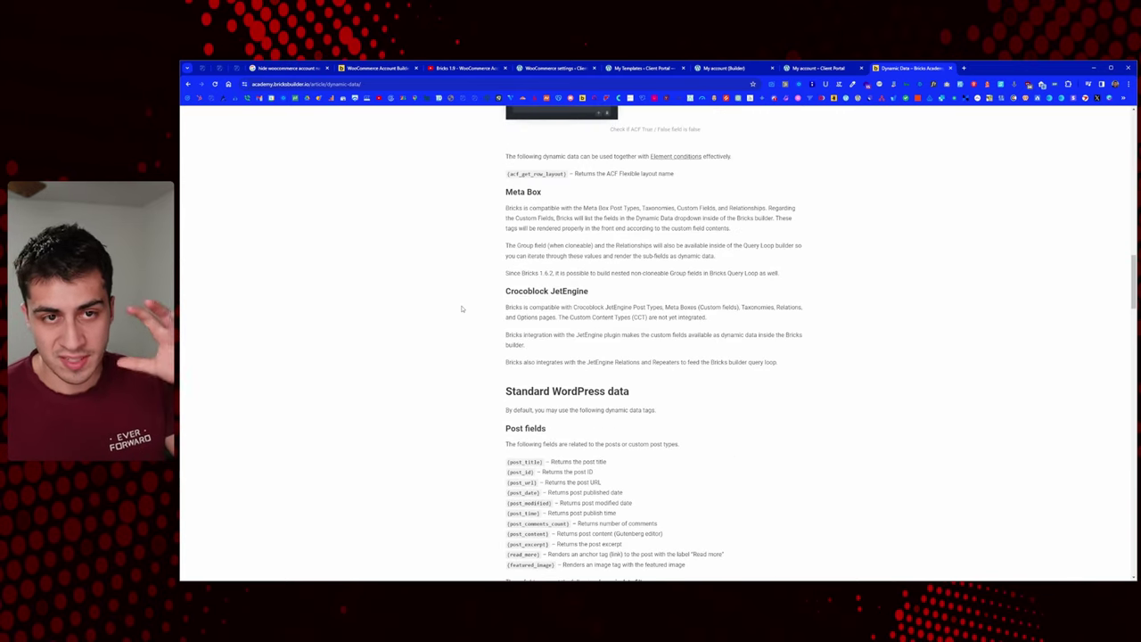
scroll(462, 307, "down", 3)
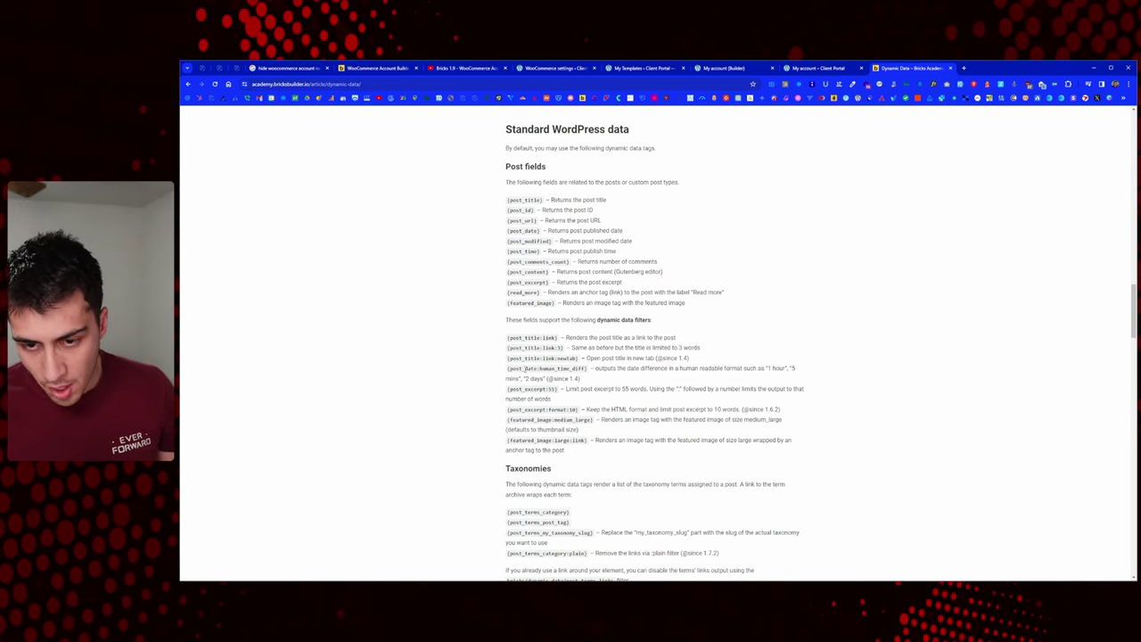
left_click_drag(507, 368, 588, 368)
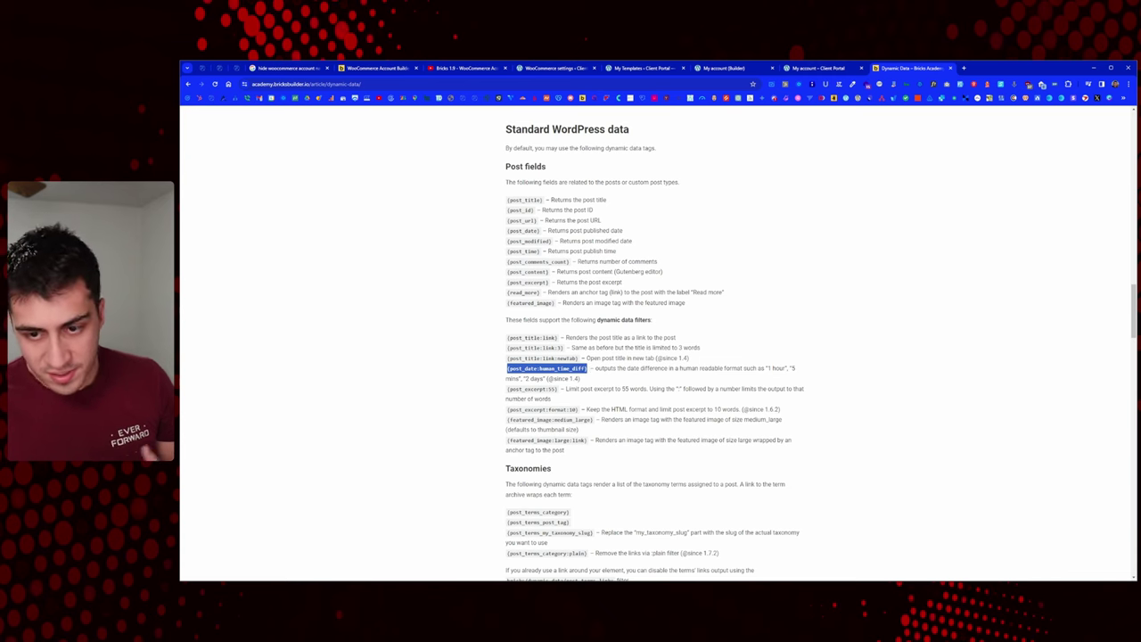
left_click(520, 292)
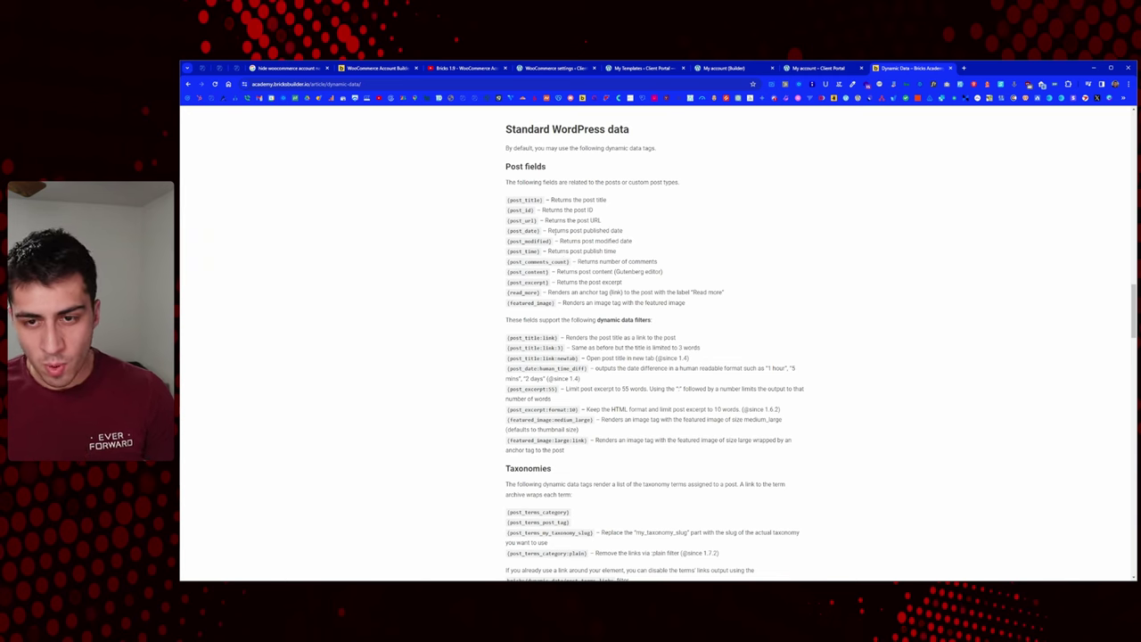
left_click_drag(535, 220, 508, 220)
left_click(509, 220)
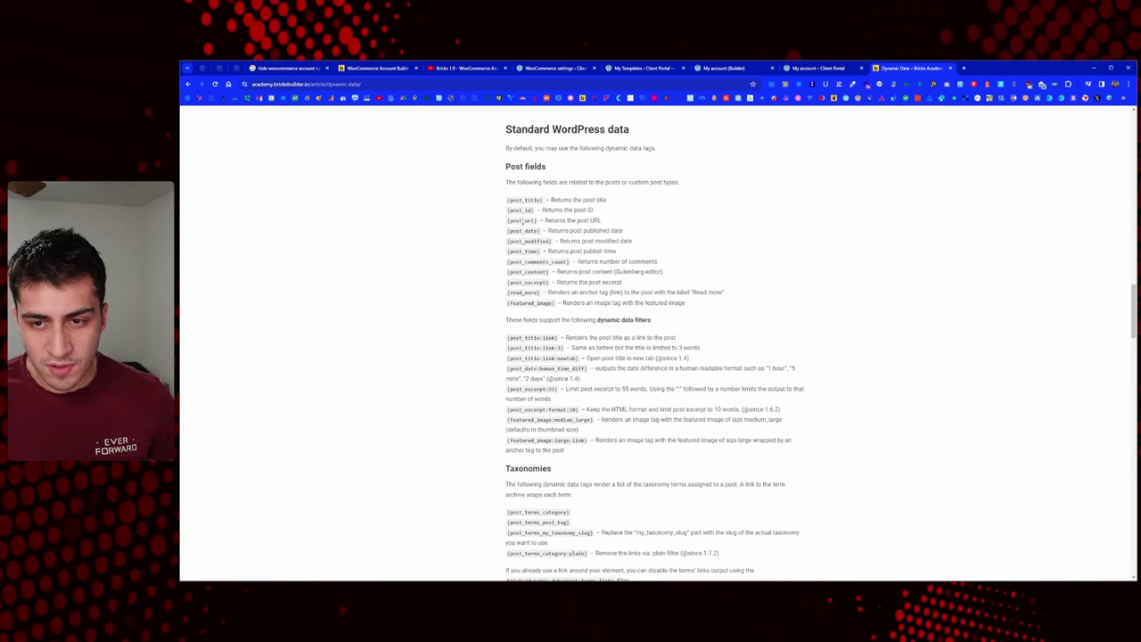
Step: Look through the article's taxonomy, author, date, site and user tags and find the {echo:my_custom_function} tag in the Advanced section
scroll(543, 228, "down", 3)
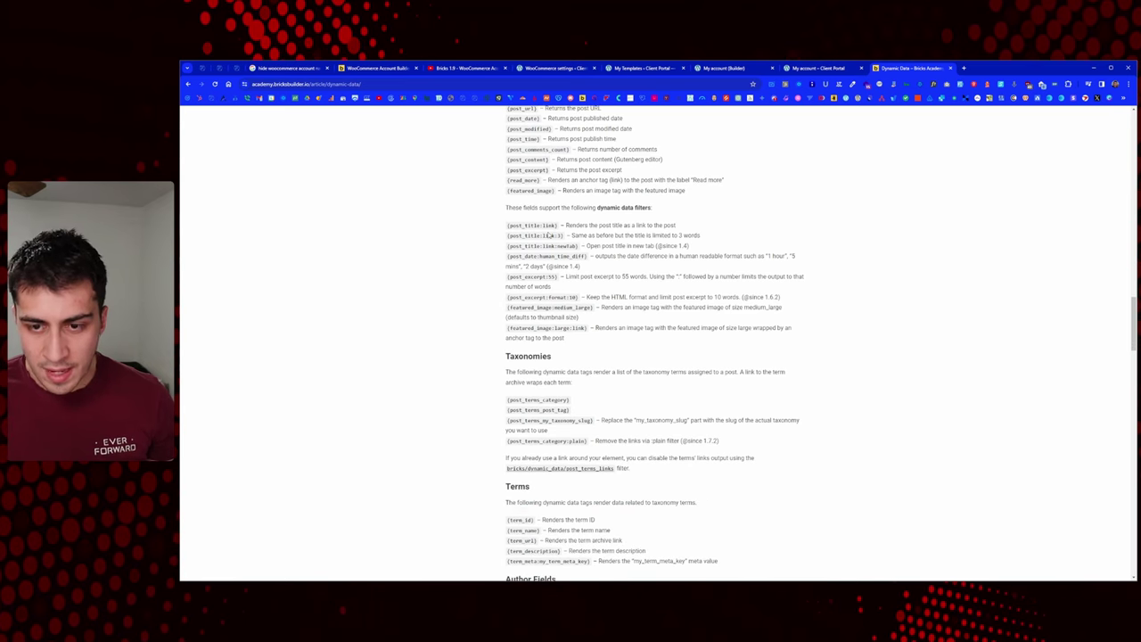
scroll(547, 234, "down", 1)
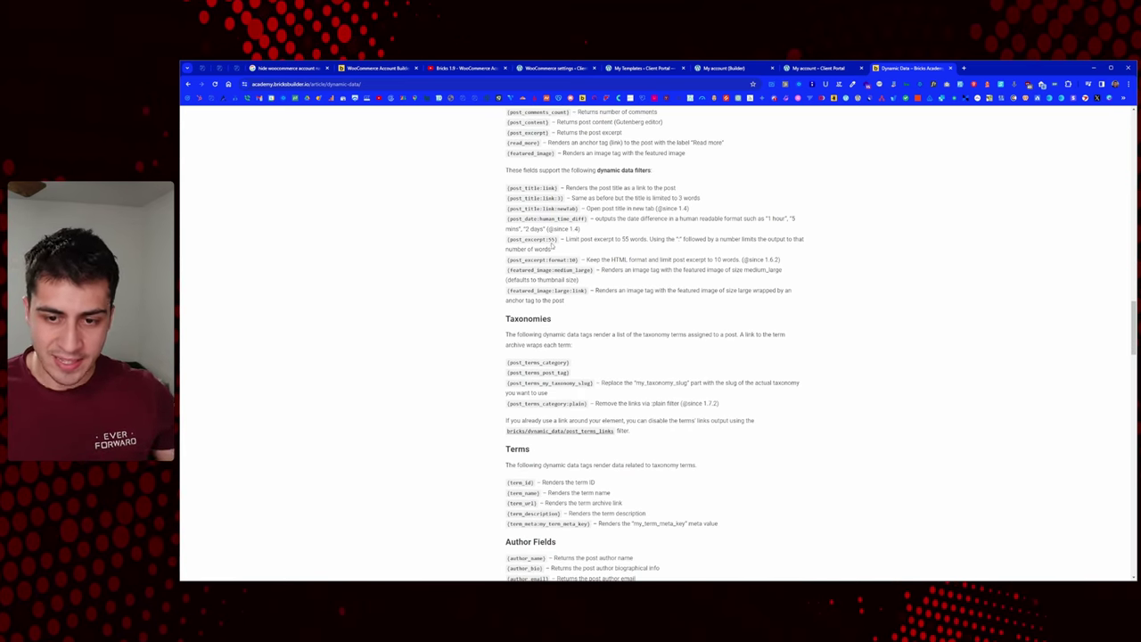
scroll(552, 247, "down", 2)
scroll(555, 249, "down", 7)
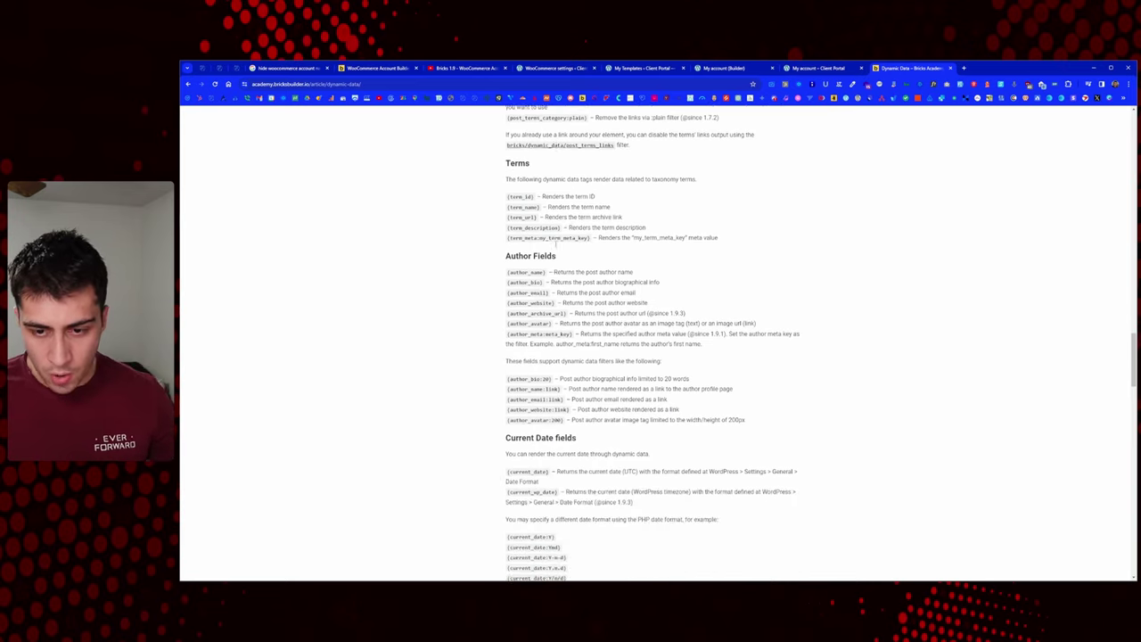
scroll(556, 241, "down", 7)
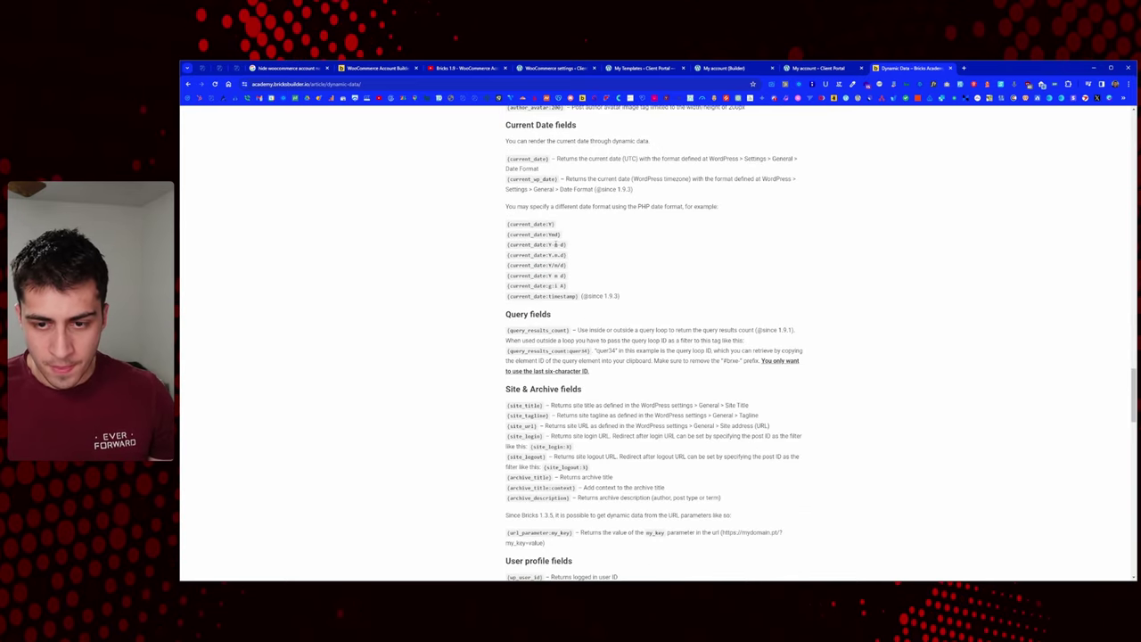
scroll(555, 244, "down", 4)
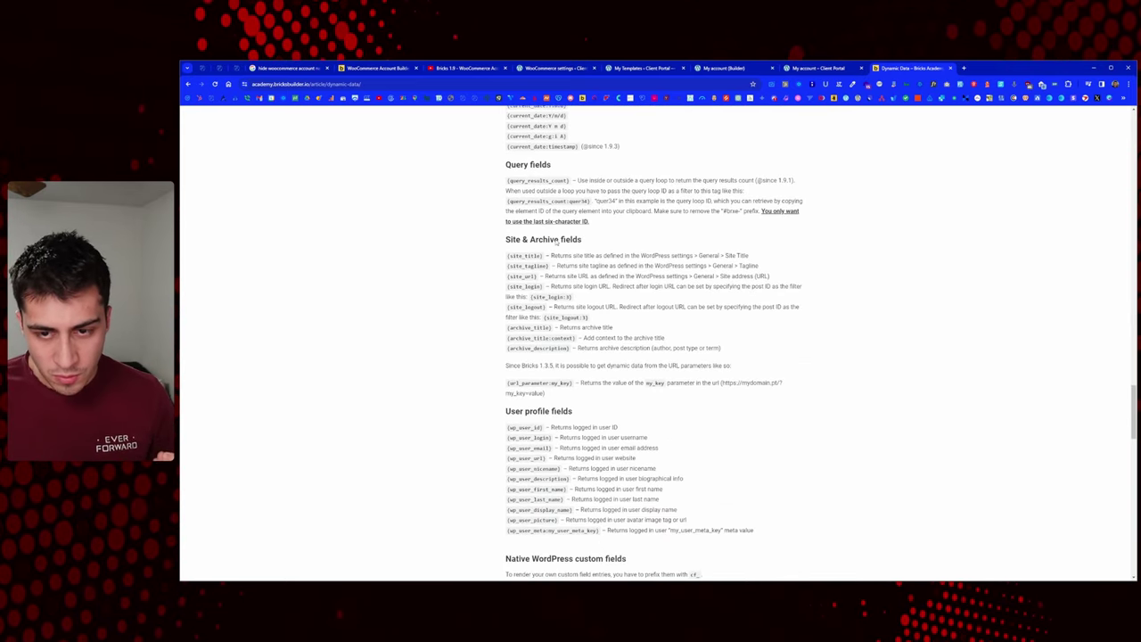
scroll(555, 251, "down", 2)
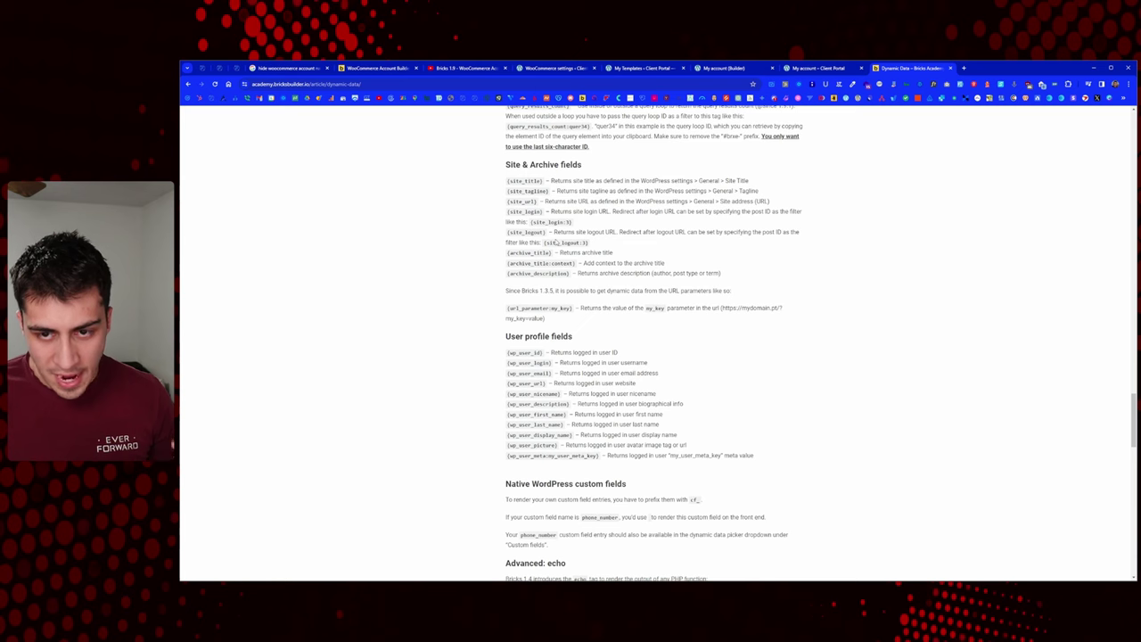
scroll(554, 249, "down", 5)
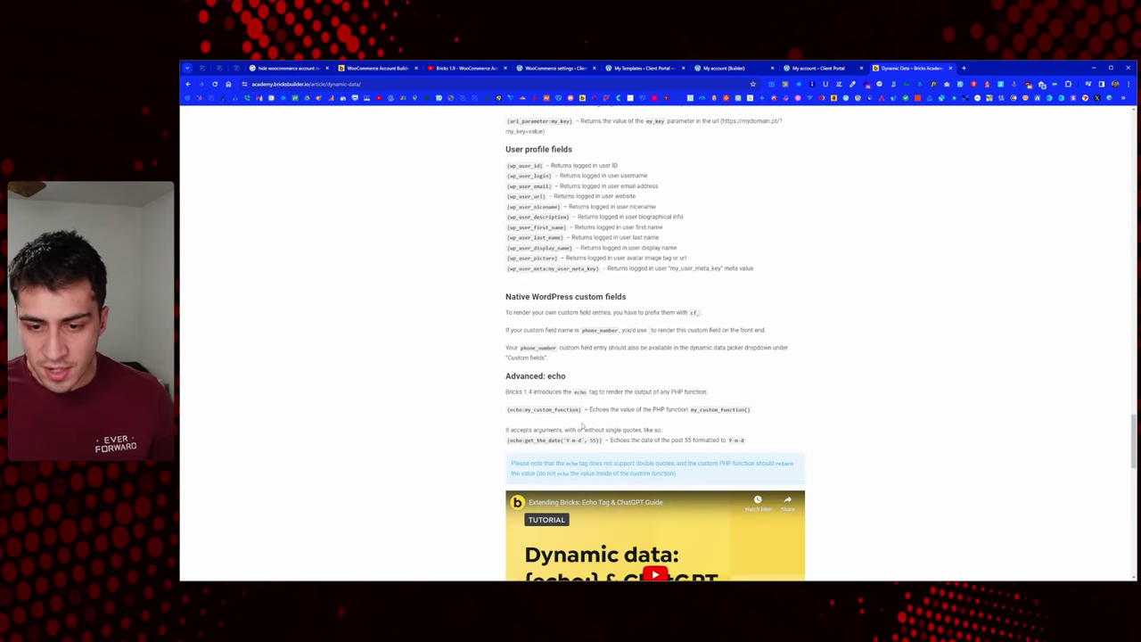
left_click_drag(581, 410, 504, 413)
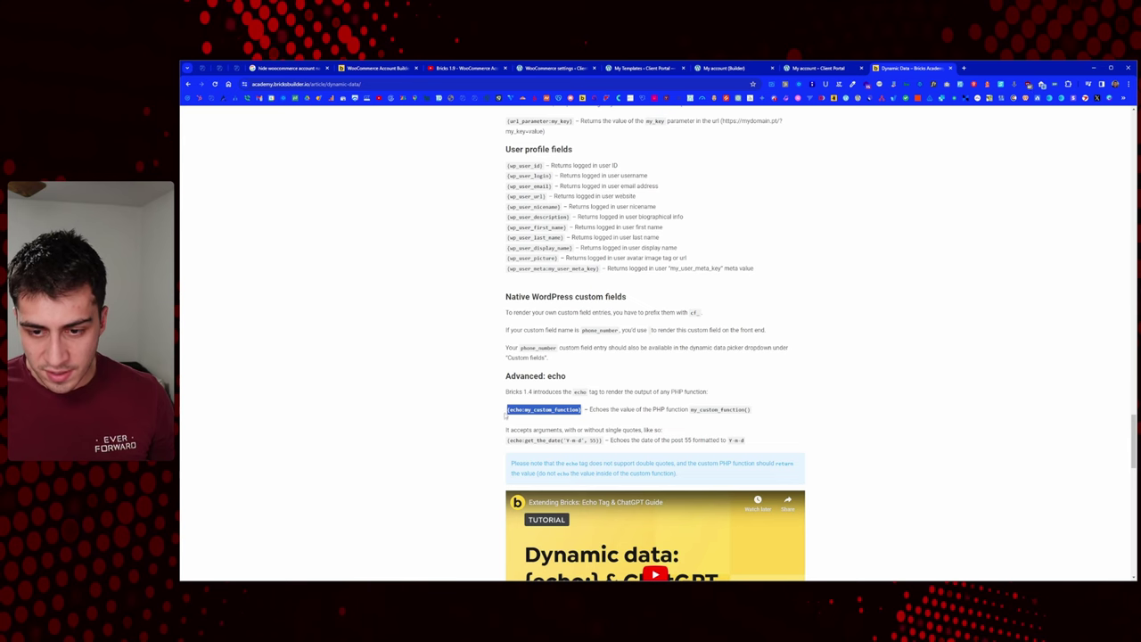
Step: Read the rest of the Dynamic Data article, from the echo and do_action tags through the filters and the :array_value examples
left_click(567, 409)
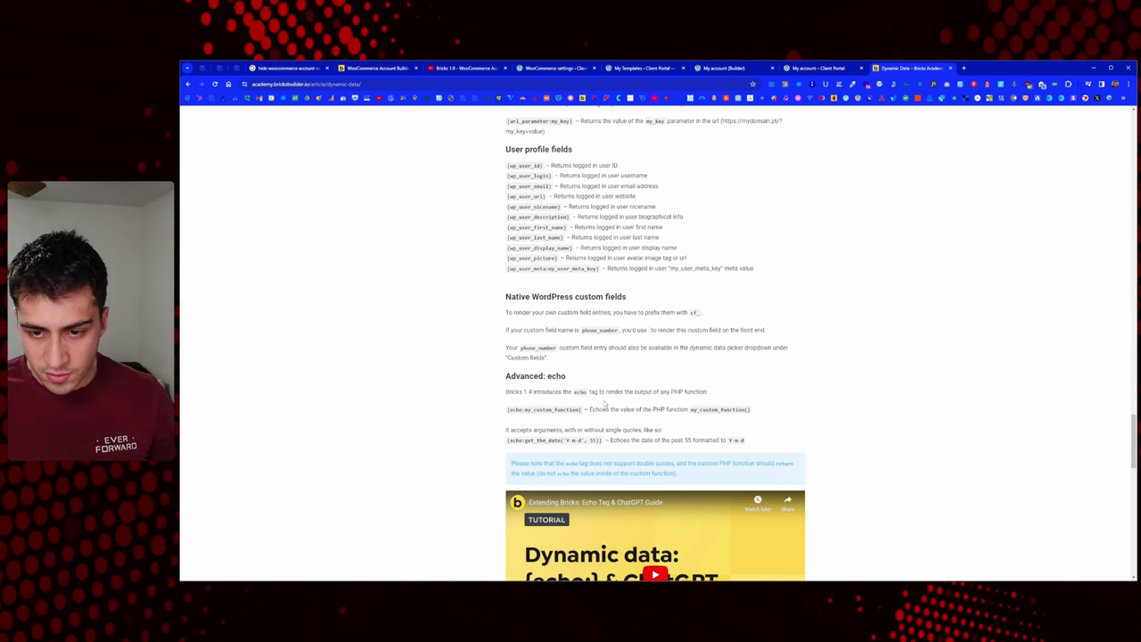
scroll(605, 404, "down", 10)
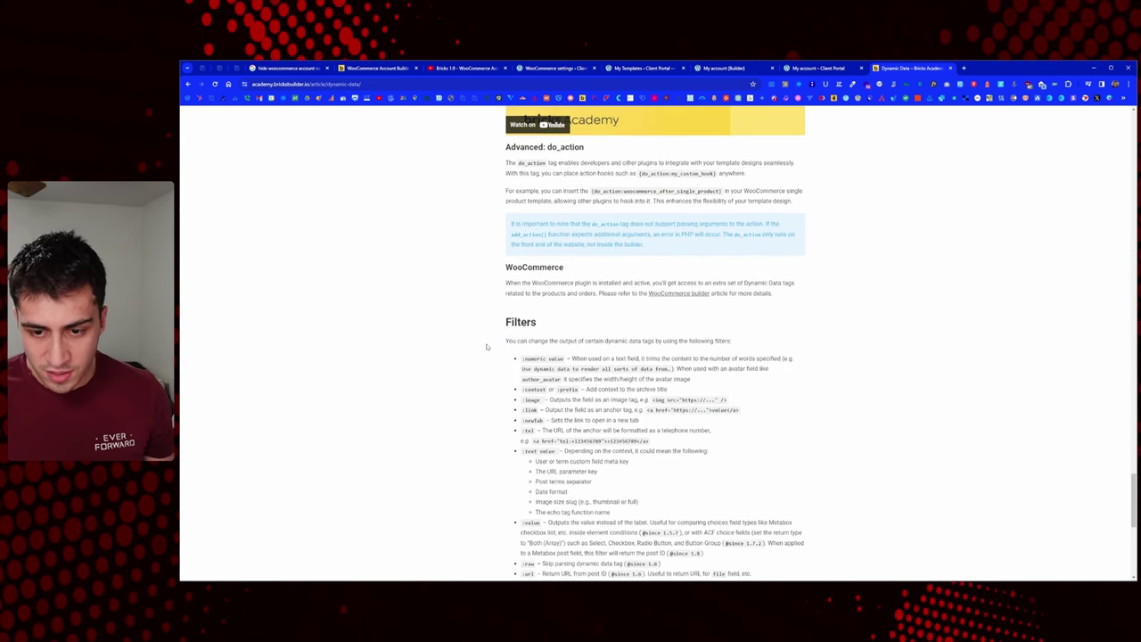
scroll(486, 346, "down", 3)
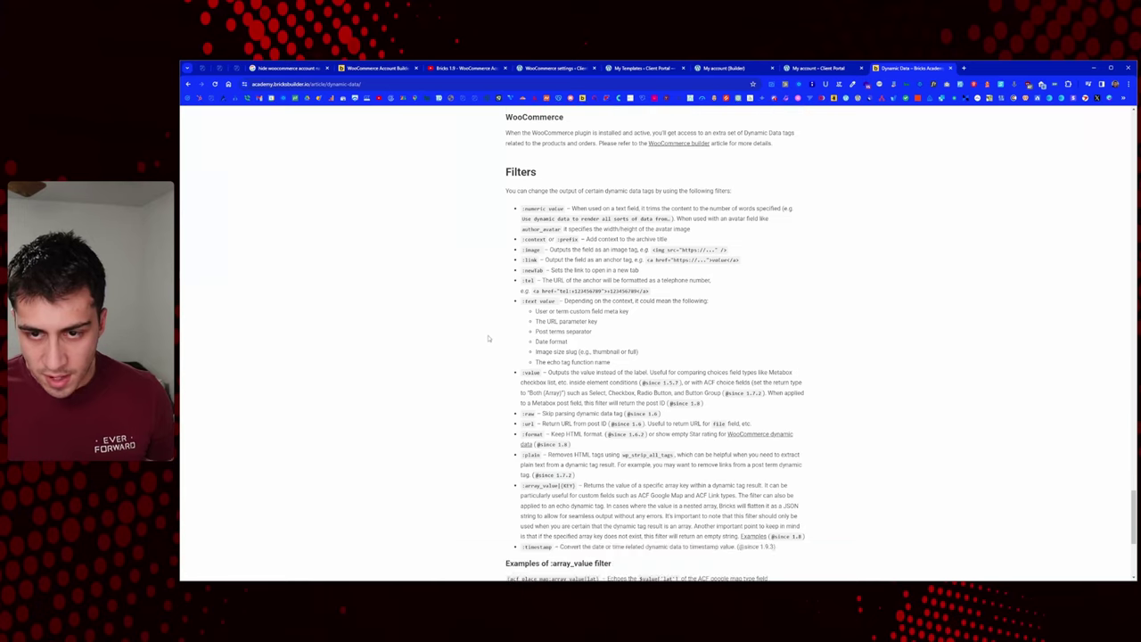
scroll(489, 336, "down", 2)
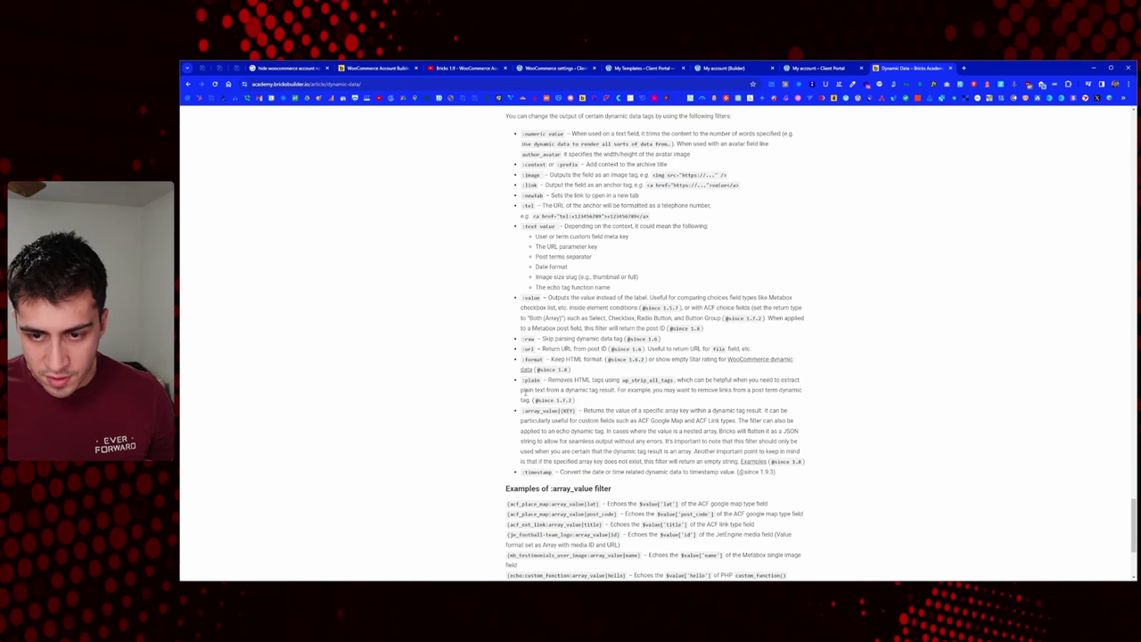
scroll(526, 411, "down", 3)
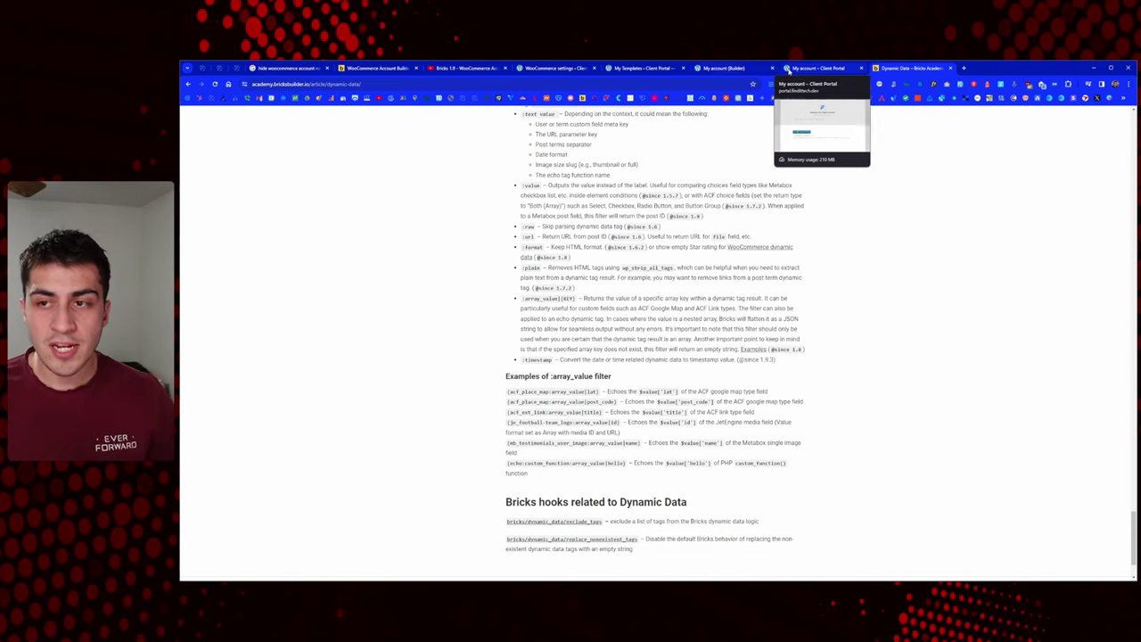
Step: Compare the headings on the client portal's Orders and Subscriptions account pages
left_click(788, 70)
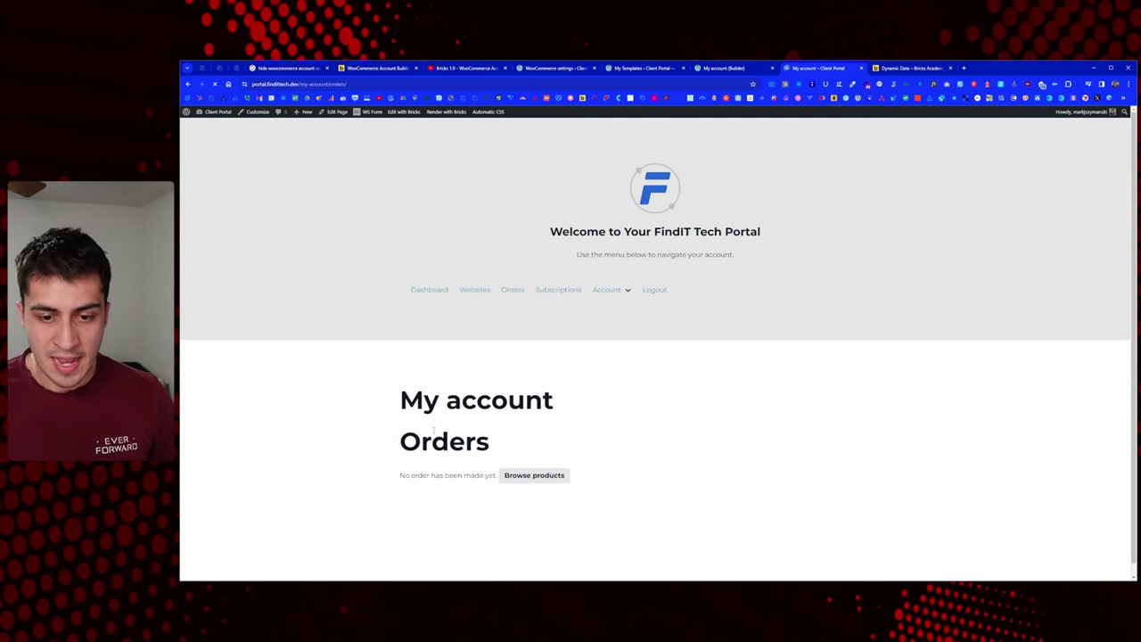
left_click_drag(396, 441, 555, 401)
left_click(374, 395)
left_click(562, 299)
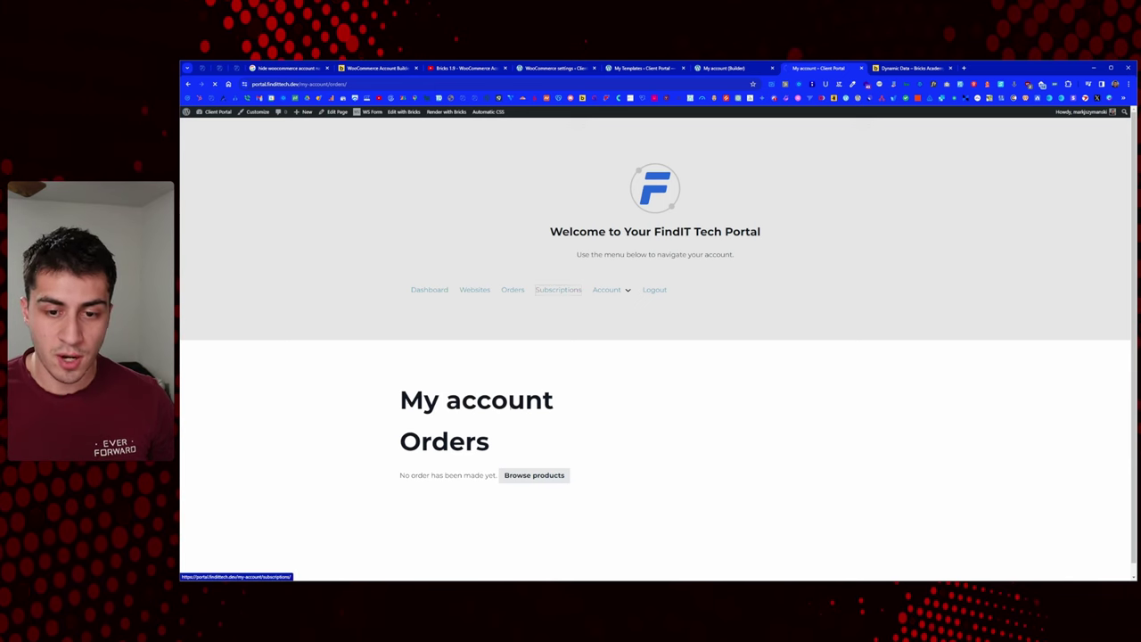
left_click(561, 291)
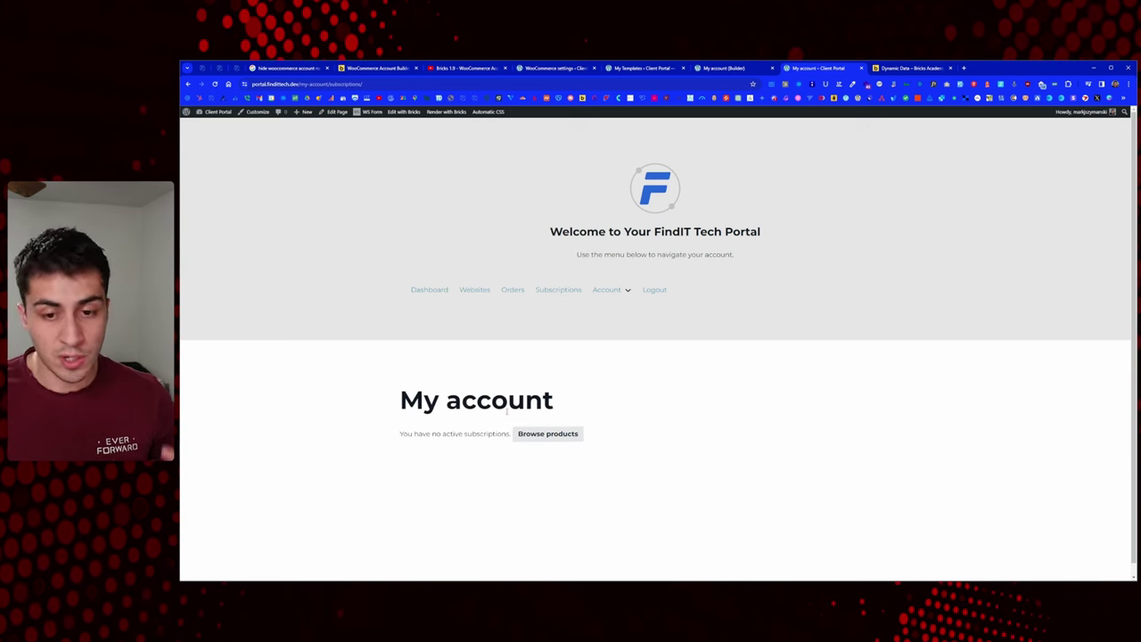
left_click_drag(555, 400, 401, 403)
left_click(401, 403)
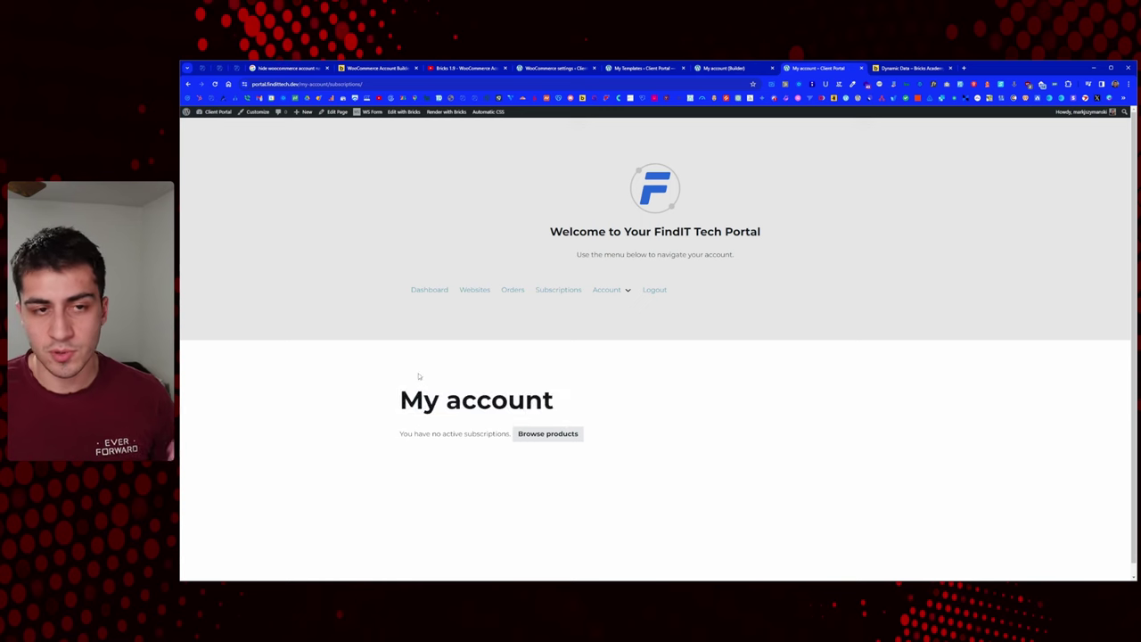
Step: Open the My Account Pages Titles snippet on the existing FindIT Tech Portal site and copy all of its code
left_click(234, 70)
left_click(220, 70)
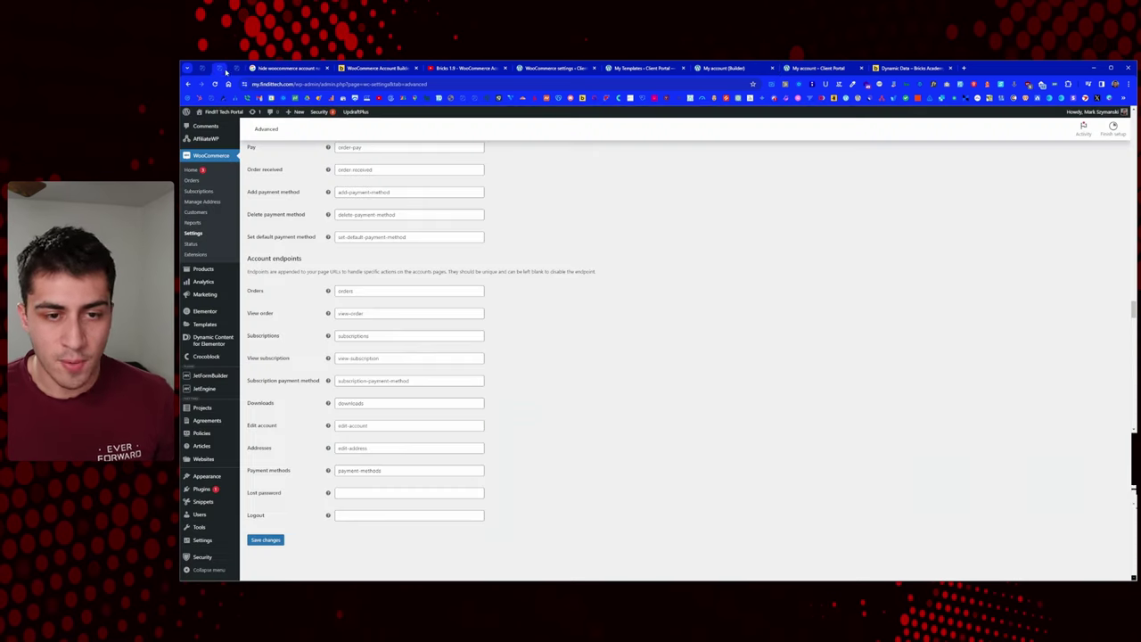
left_click(204, 71)
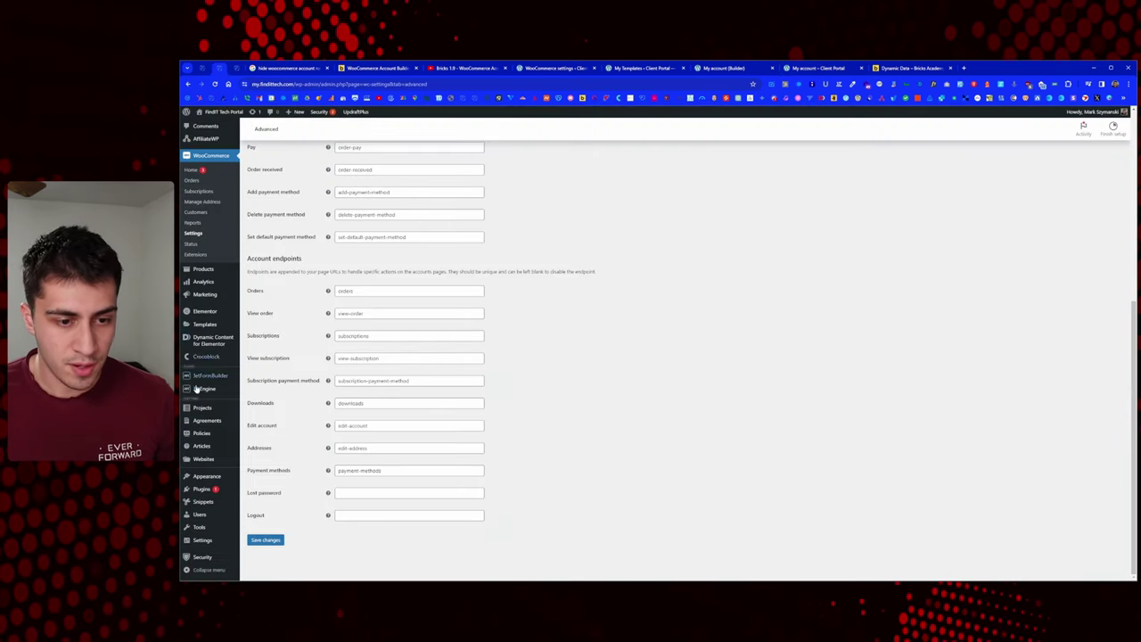
mouse_move(225, 486)
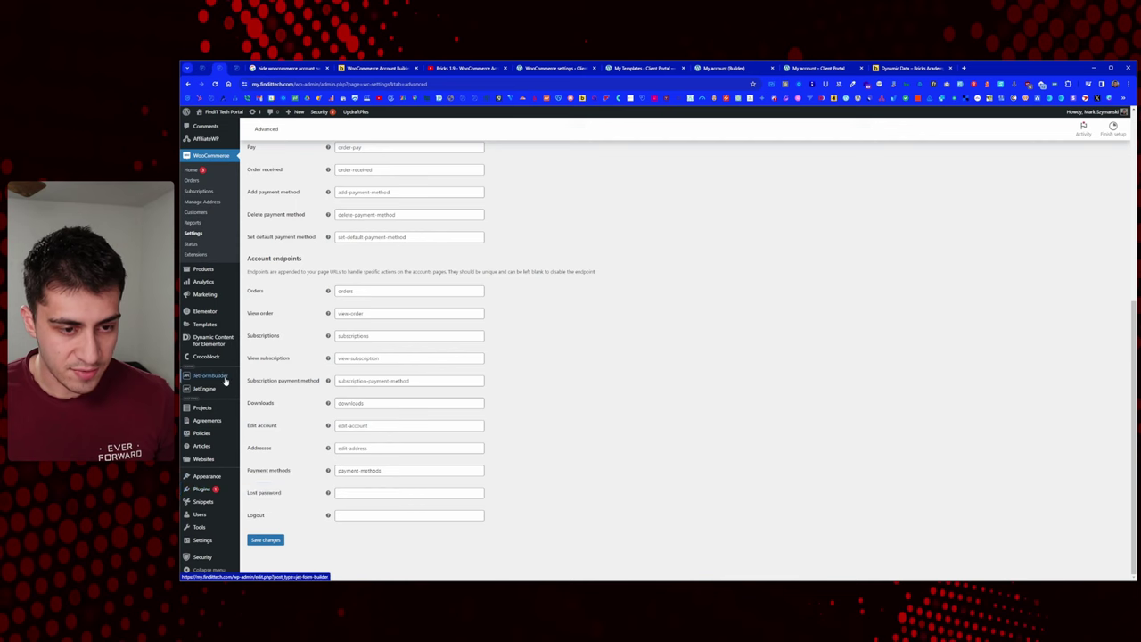
mouse_move(218, 389)
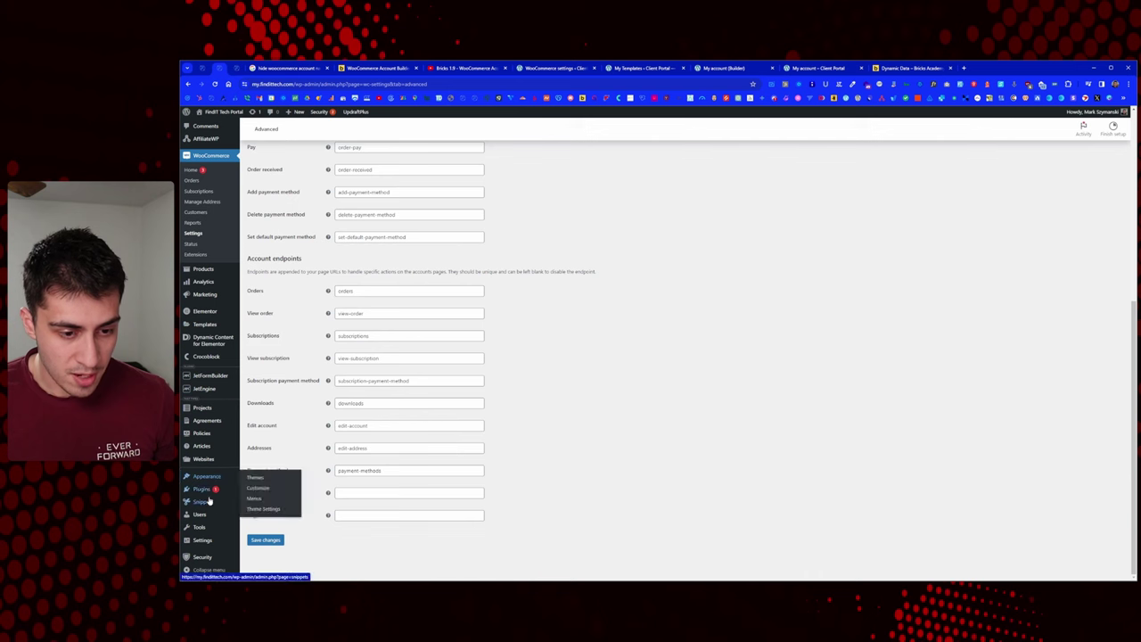
mouse_move(214, 505)
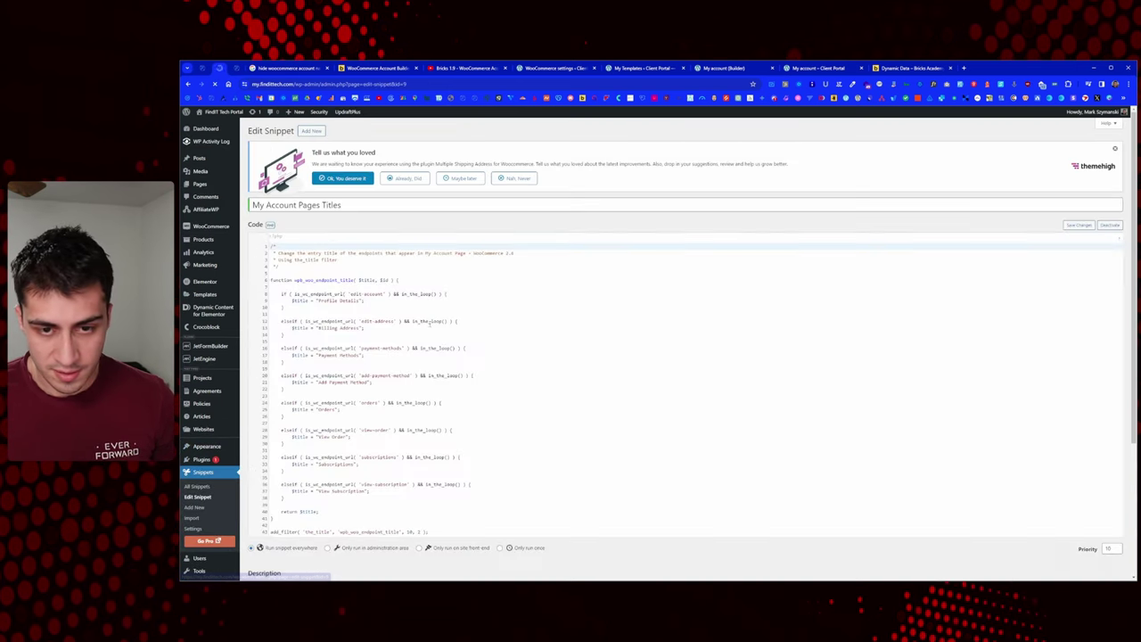
left_click(441, 348)
key("ctrl+a")
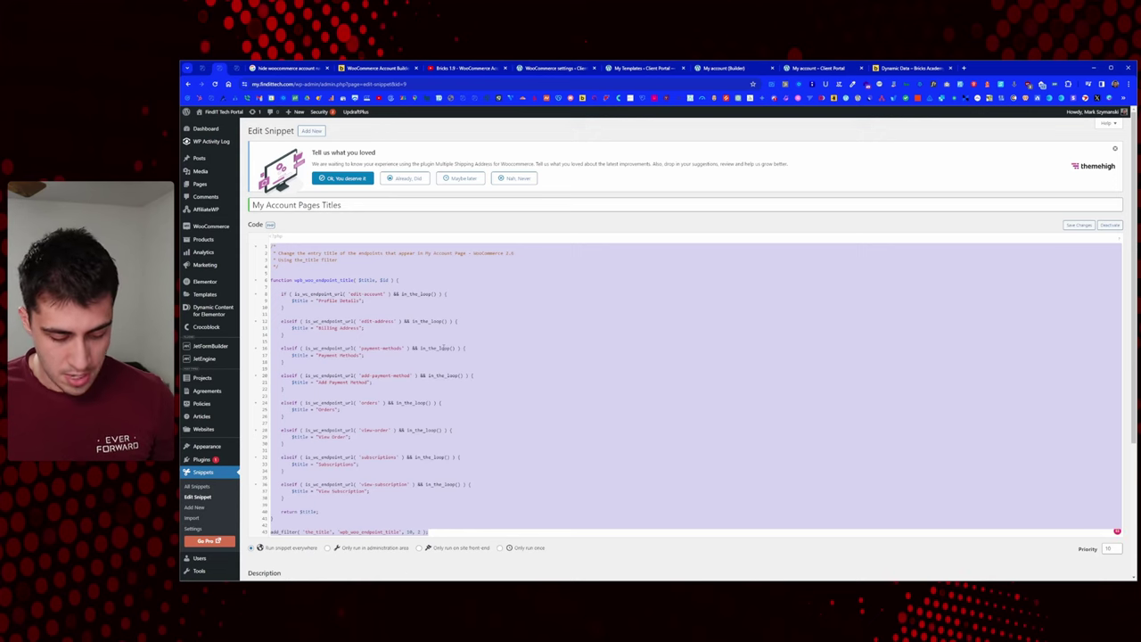
left_click(440, 348)
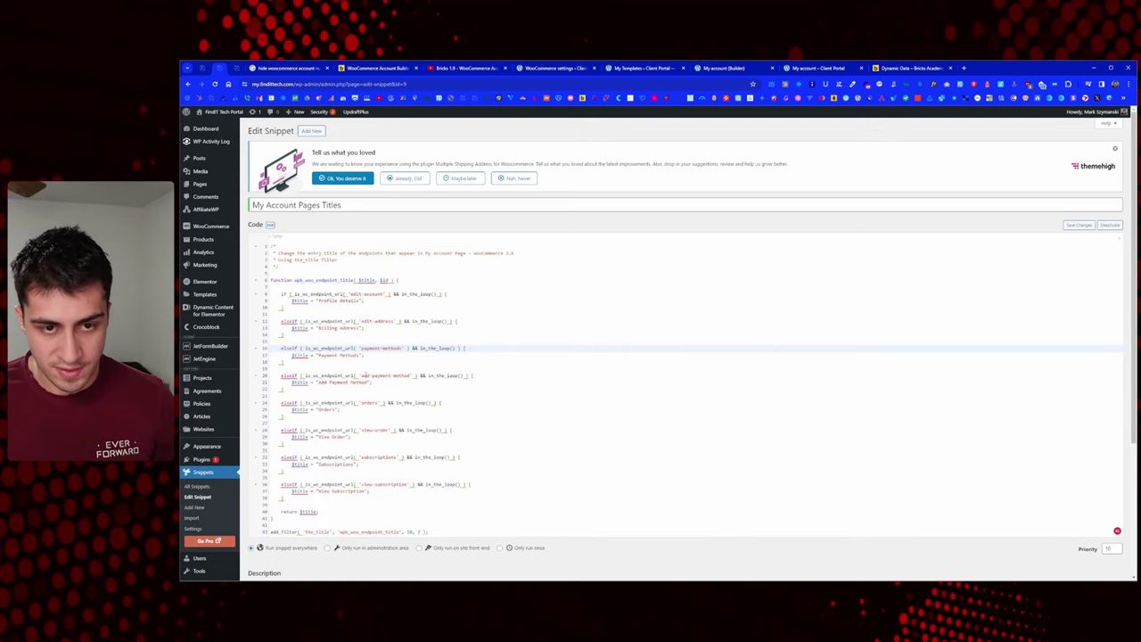
Step: Open the Bricks Child Theme's functions.php for editing in the Client Portal site's WordPress admin
left_click(557, 68)
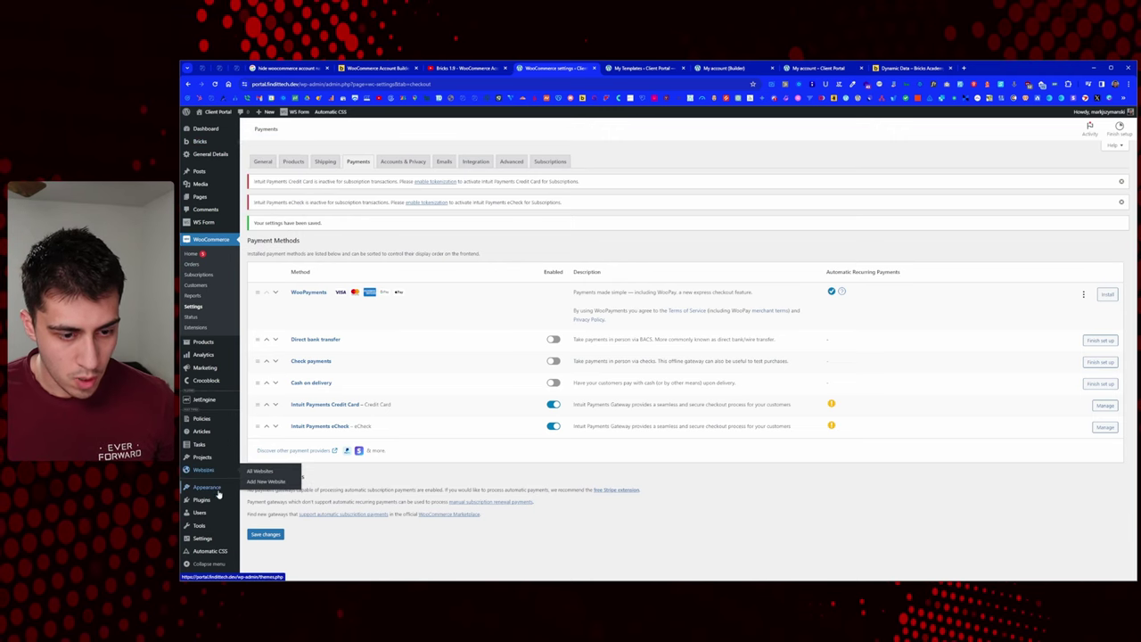
mouse_move(210, 488)
left_click(268, 530)
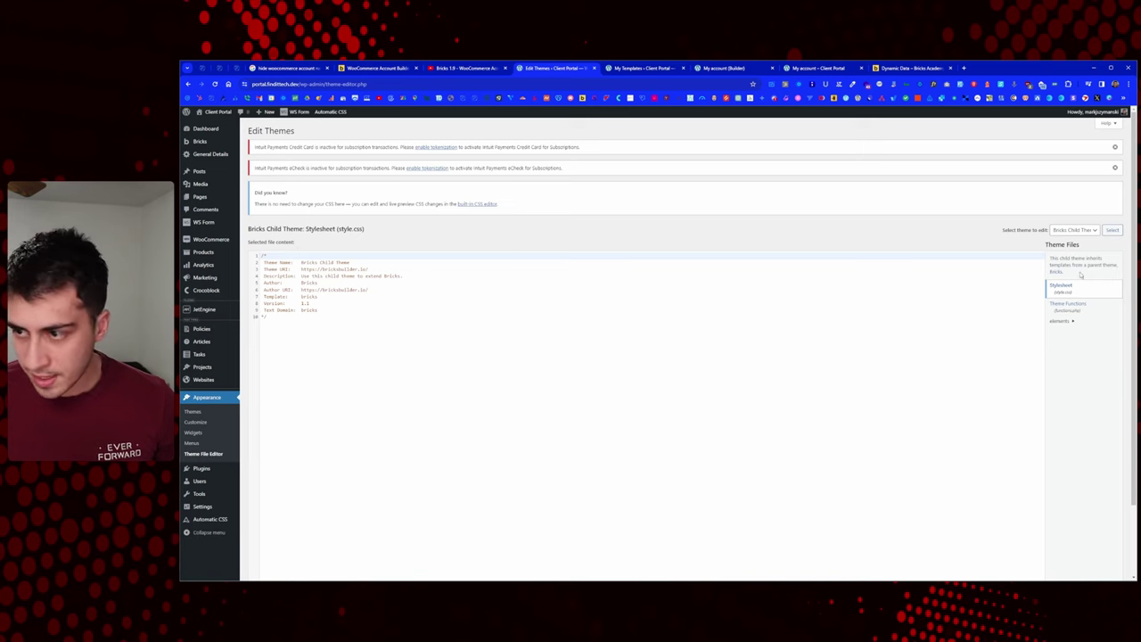
left_click(1073, 307)
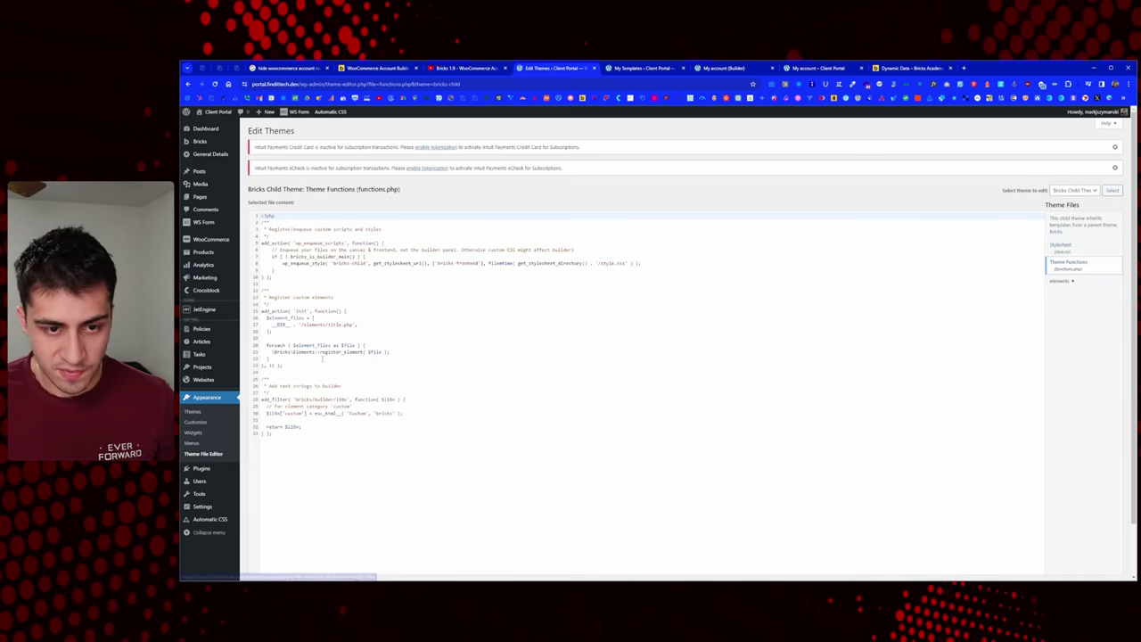
scroll(305, 405, "down", 1)
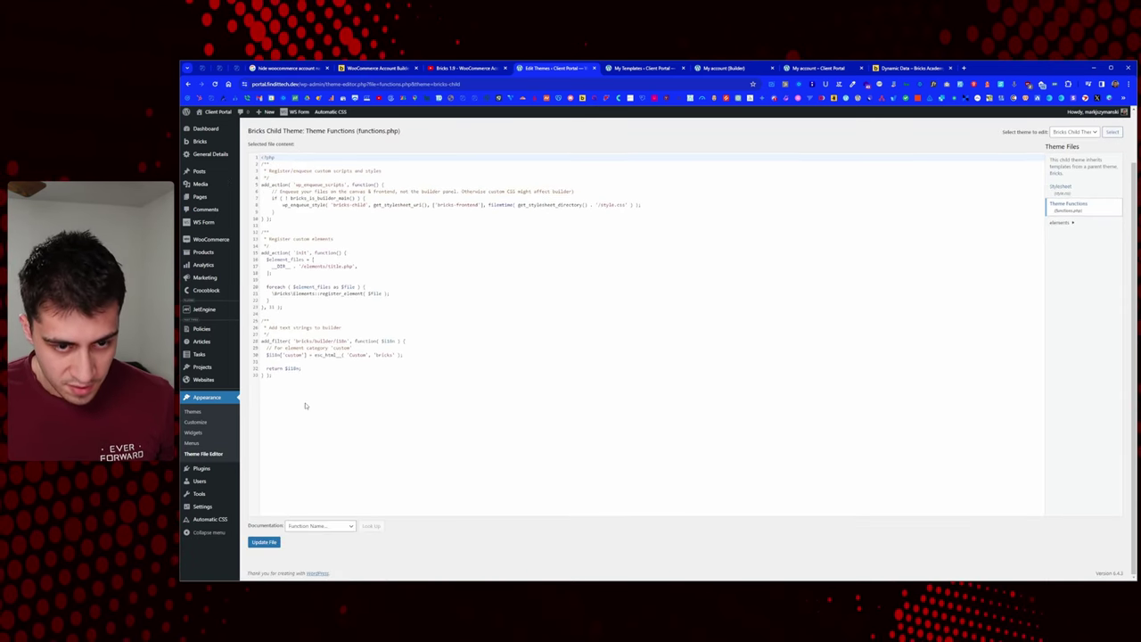
Step: Append the copied wpb_woo_endpoint_title code to the end of functions.php and update the file
left_click(305, 406)
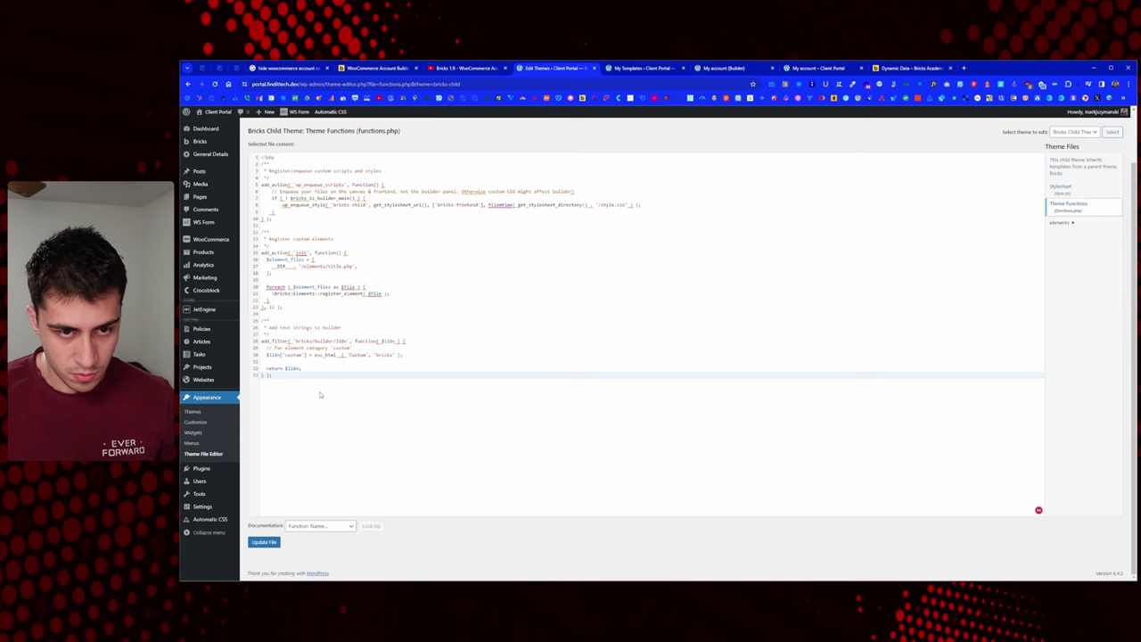
key("Return")
key("Return")
key("ctrl+v")
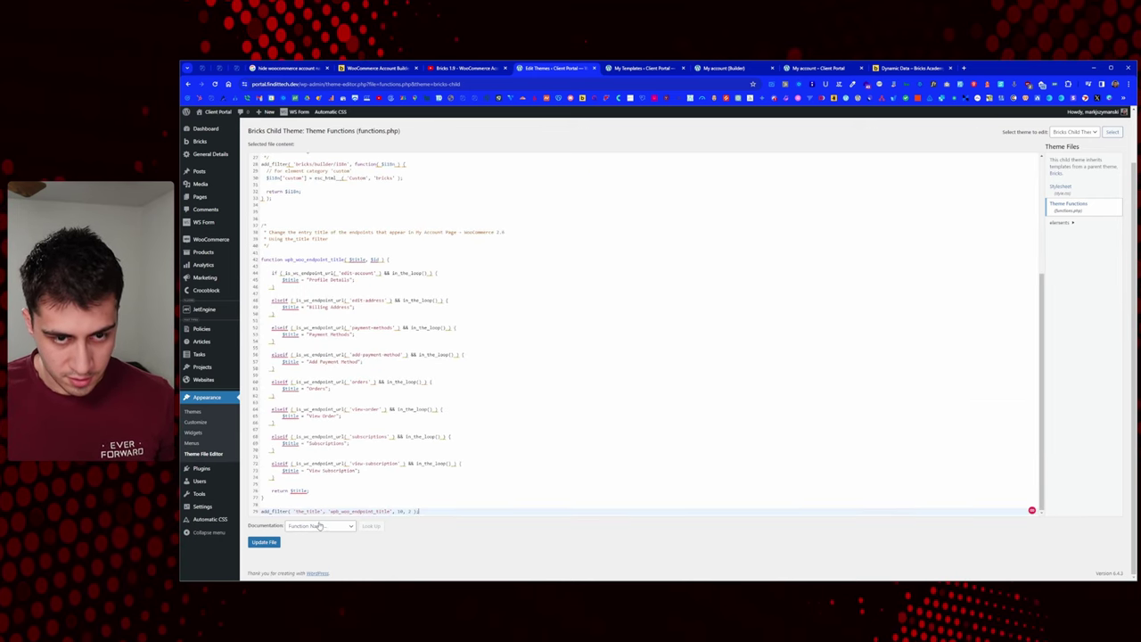
left_click(261, 546)
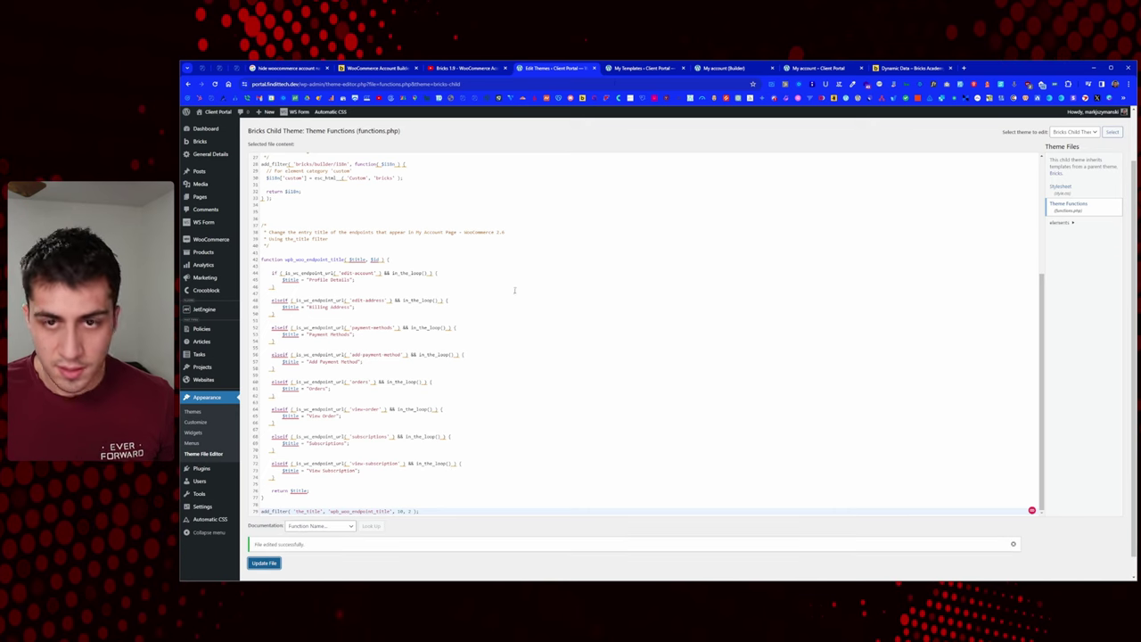
Step: Go to the portal's Subscriptions account page and check its heading
left_click(657, 70)
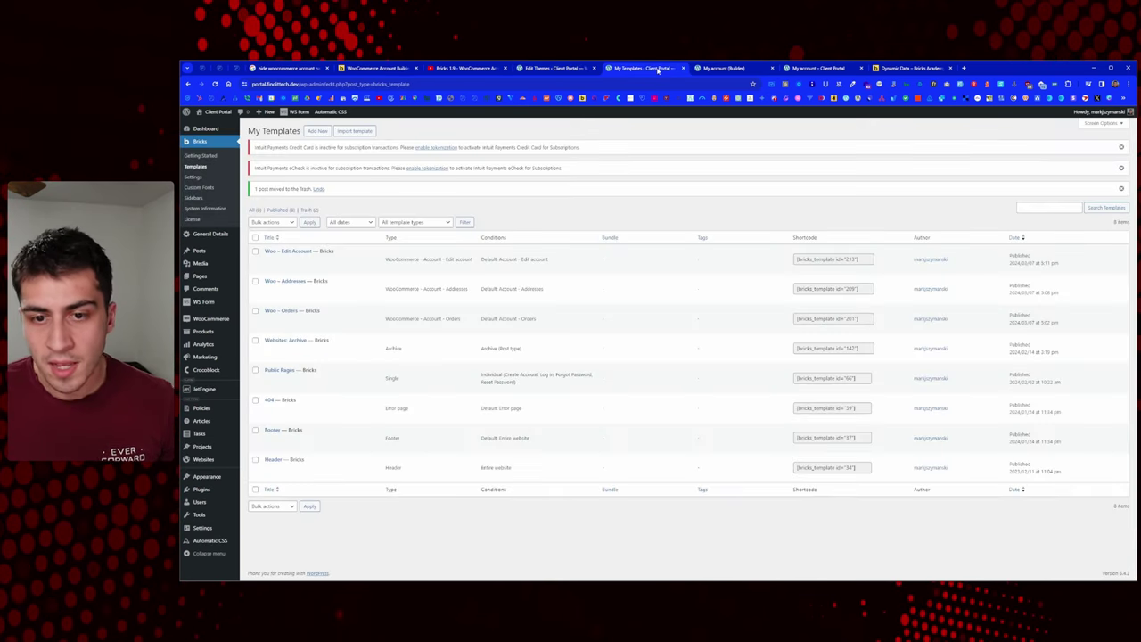
key("ctrl+Tab")
key("ctrl+Tab")
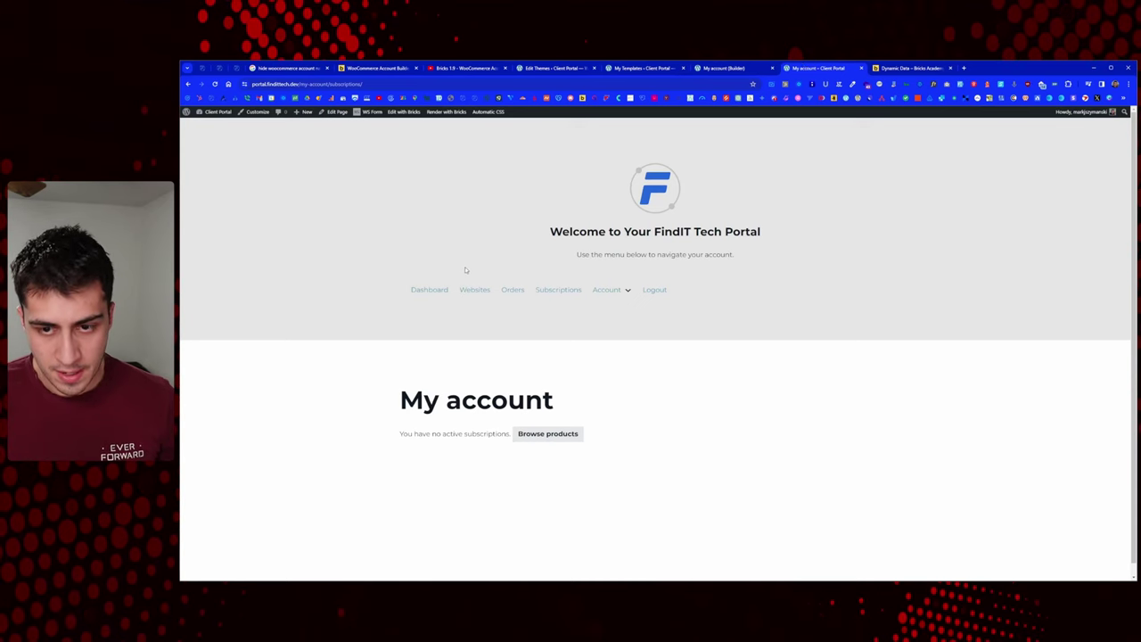
Step: Remove the parentheses from the My account page heading's echo tag so it reads {echo:wpb_woo_endpoint_title}, and save the page in Bricks
key("ctrl+shift+Tab")
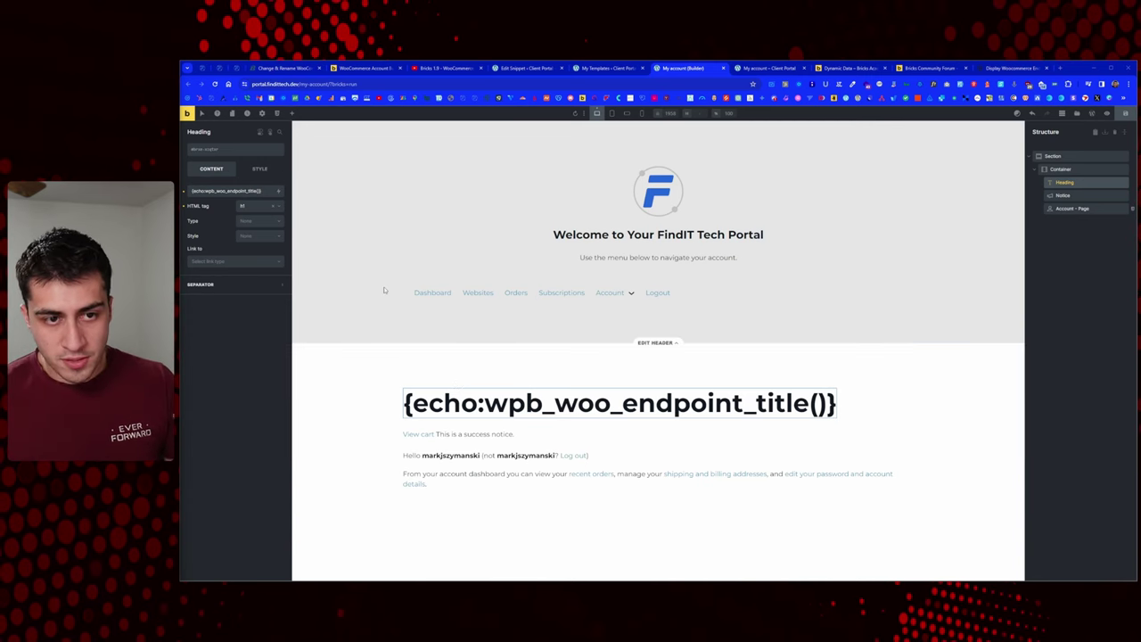
left_click(258, 191)
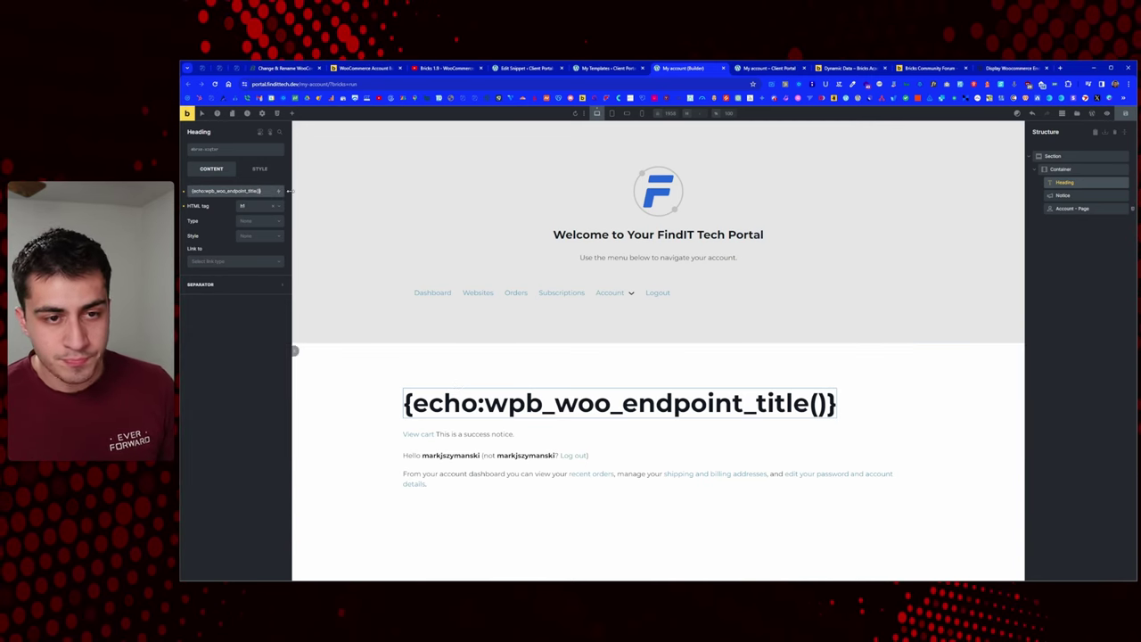
key("BackSpace")
key("BackSpace")
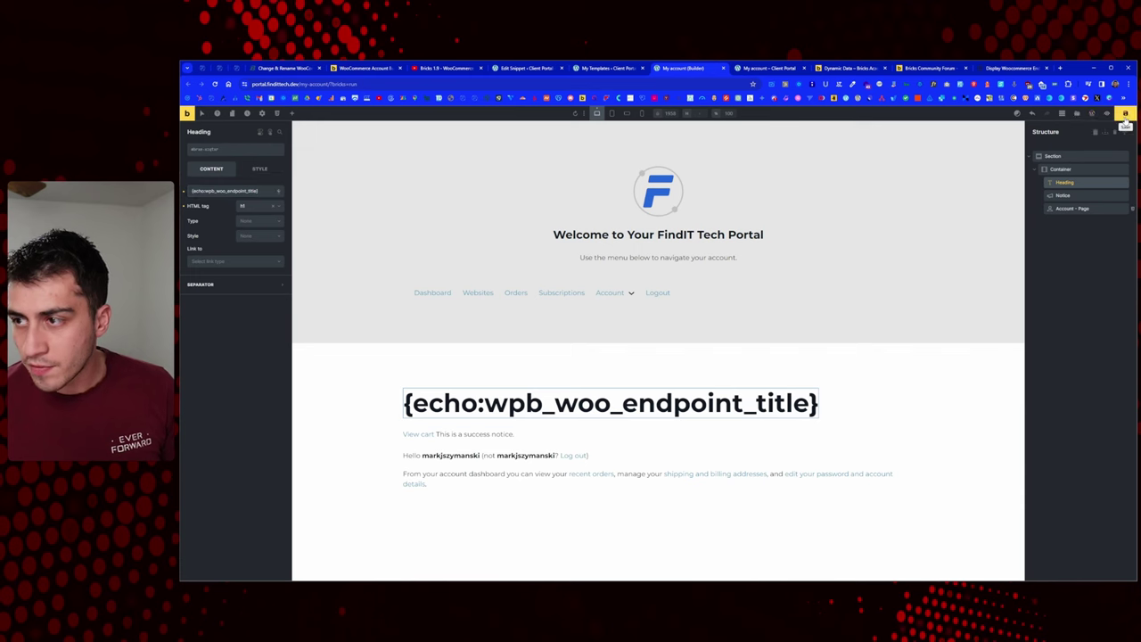
key("ctrl+s")
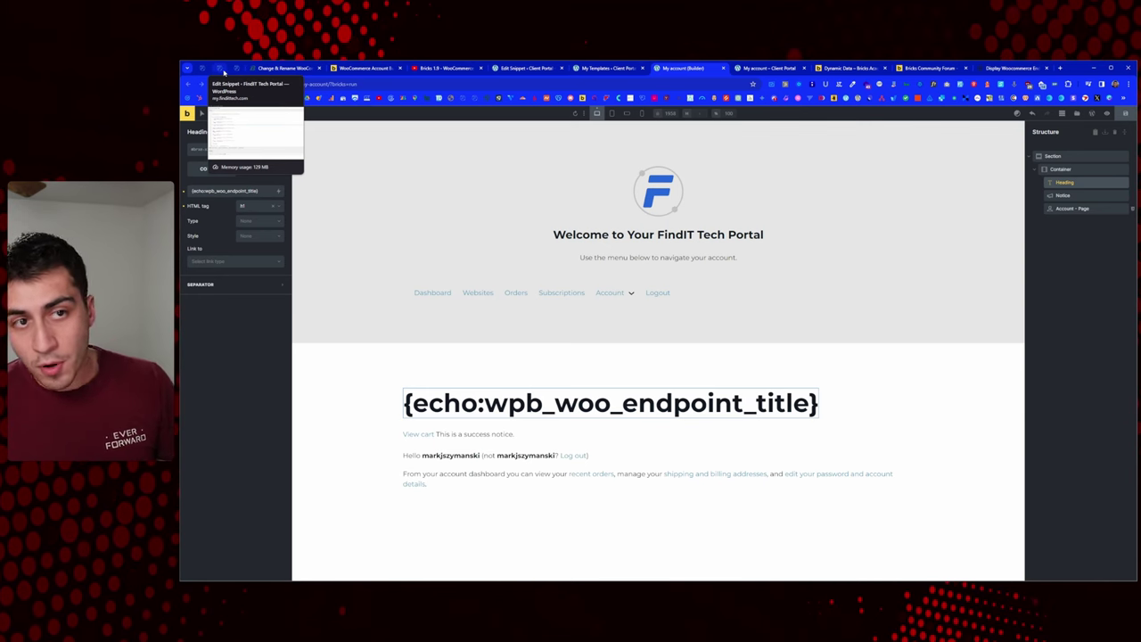
Step: Read the wpbeaches article's section on changing the entry title of a custom endpoint and examine the is_wc_endpoint_url conditions and $title values
left_click(284, 68)
scroll(535, 233, "up", 1)
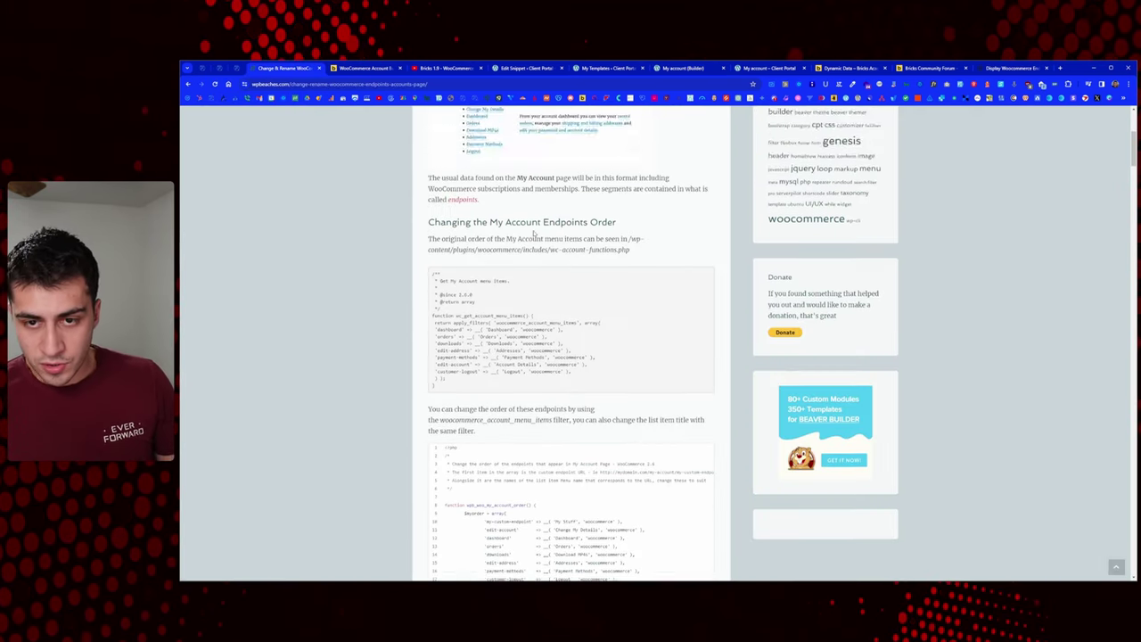
scroll(535, 234, "down", 1)
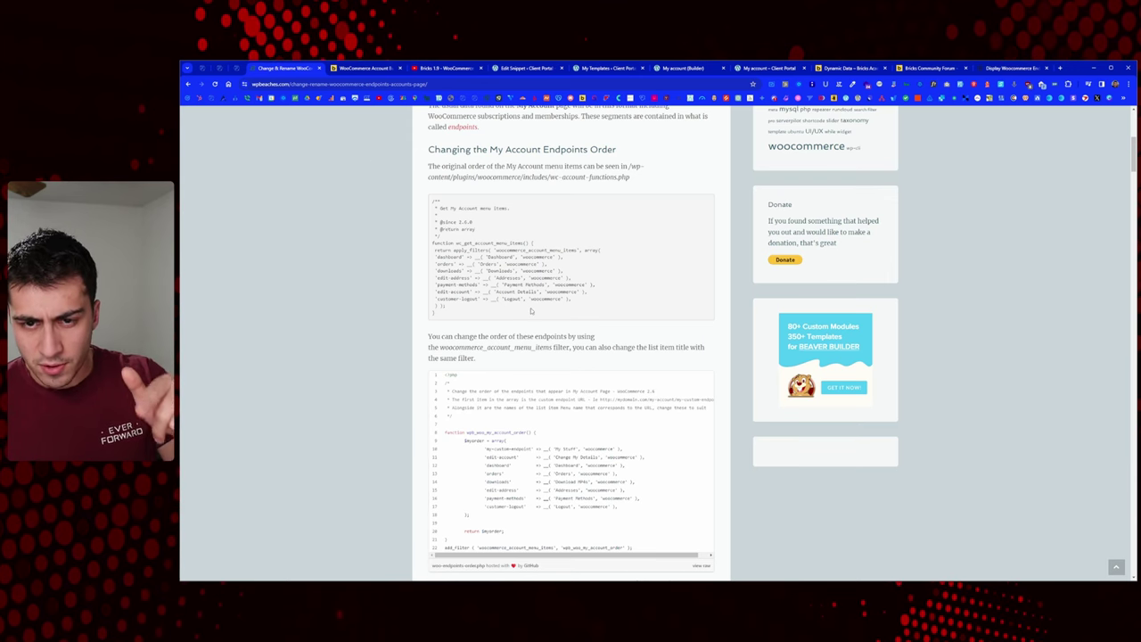
scroll(531, 310, "down", 10)
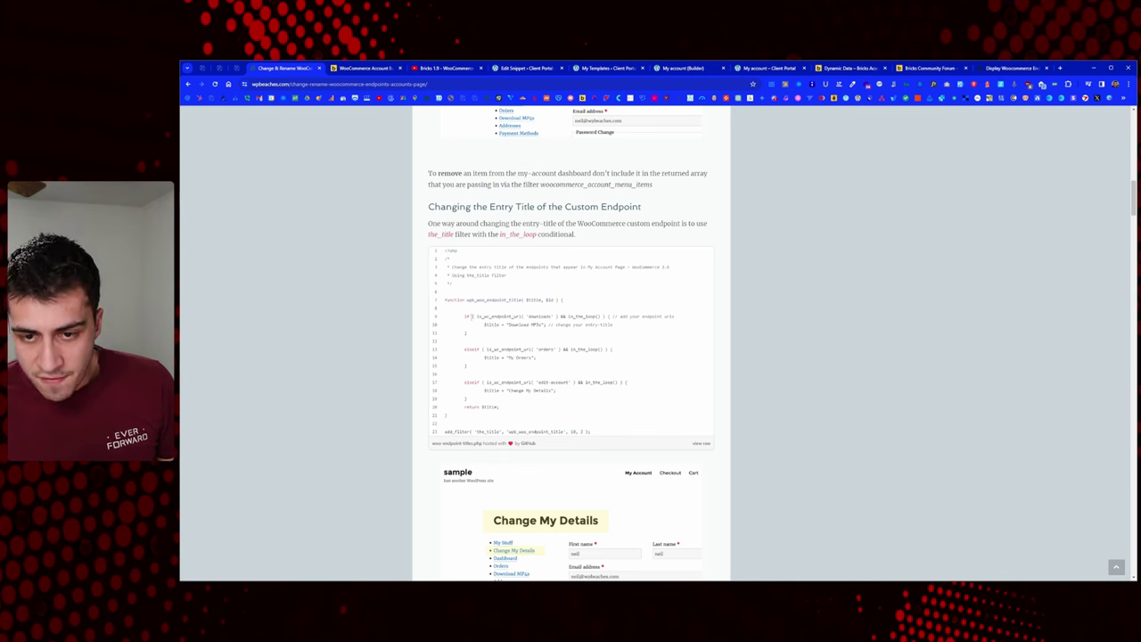
double_click(546, 317)
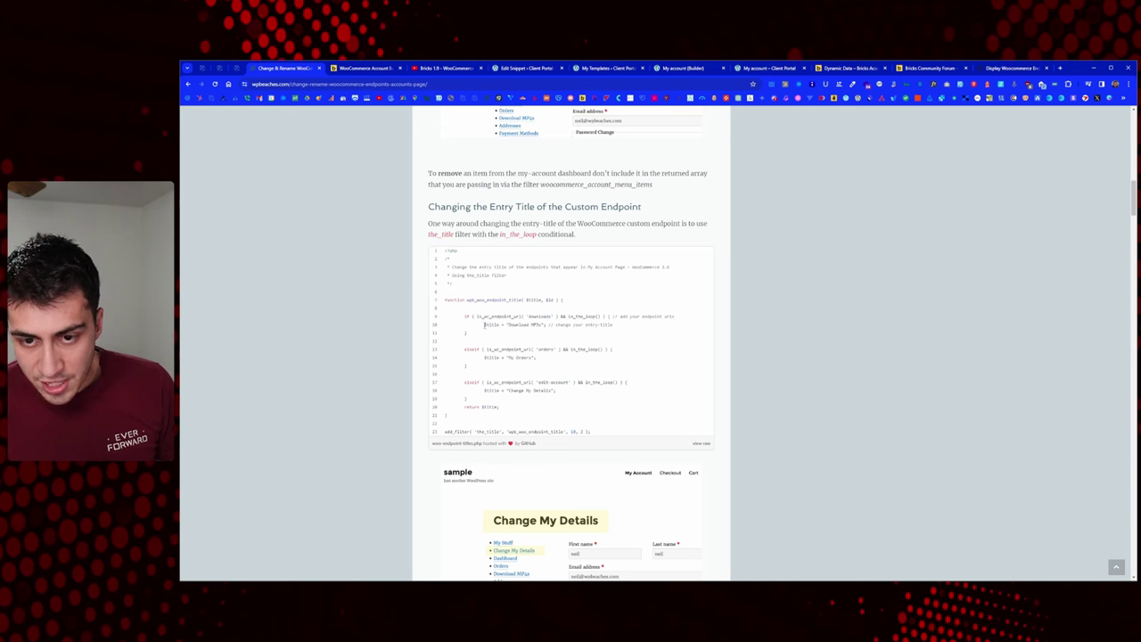
left_click_drag(484, 324, 510, 326)
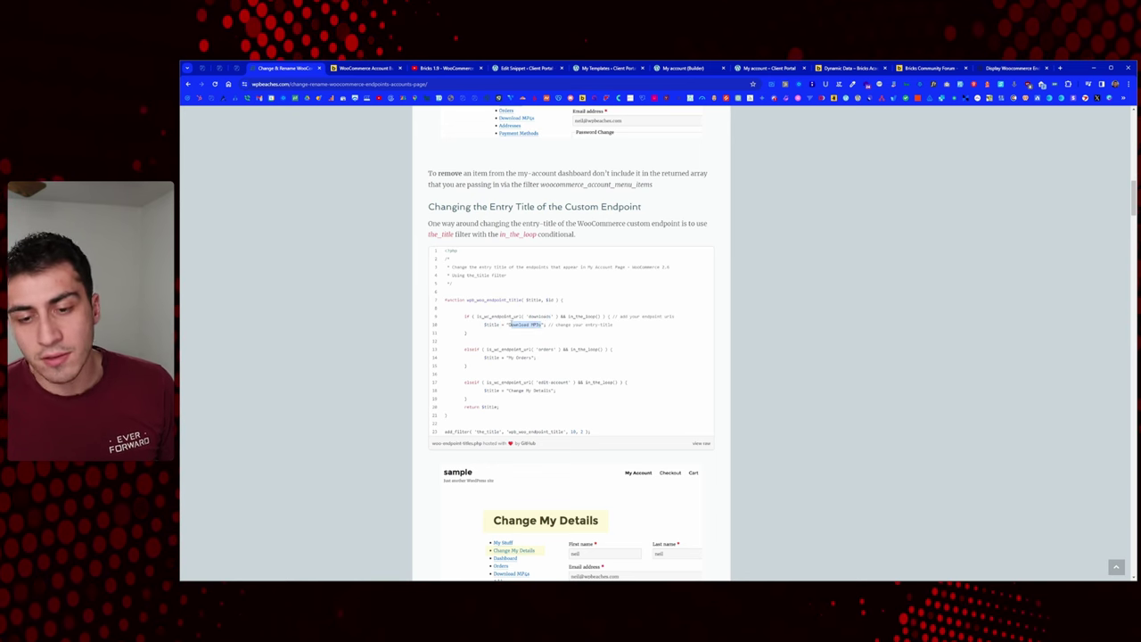
left_click(510, 325)
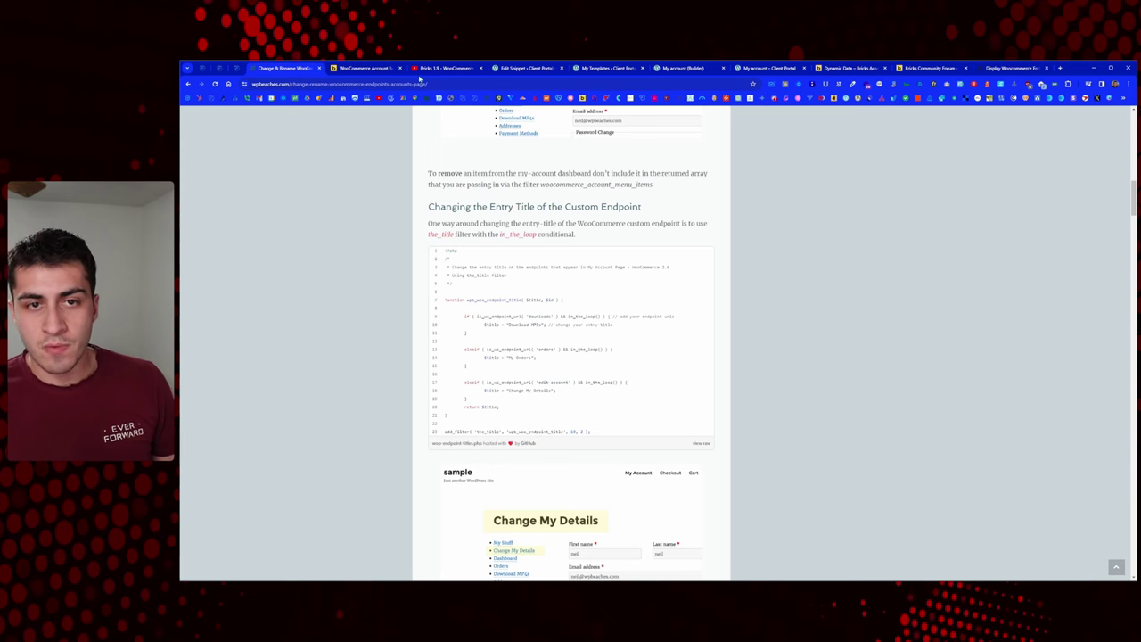
Step: Open the Test snippet and examine the is_wc_endpoint_url condition for edit-account and the $title it assigns
left_click(536, 70)
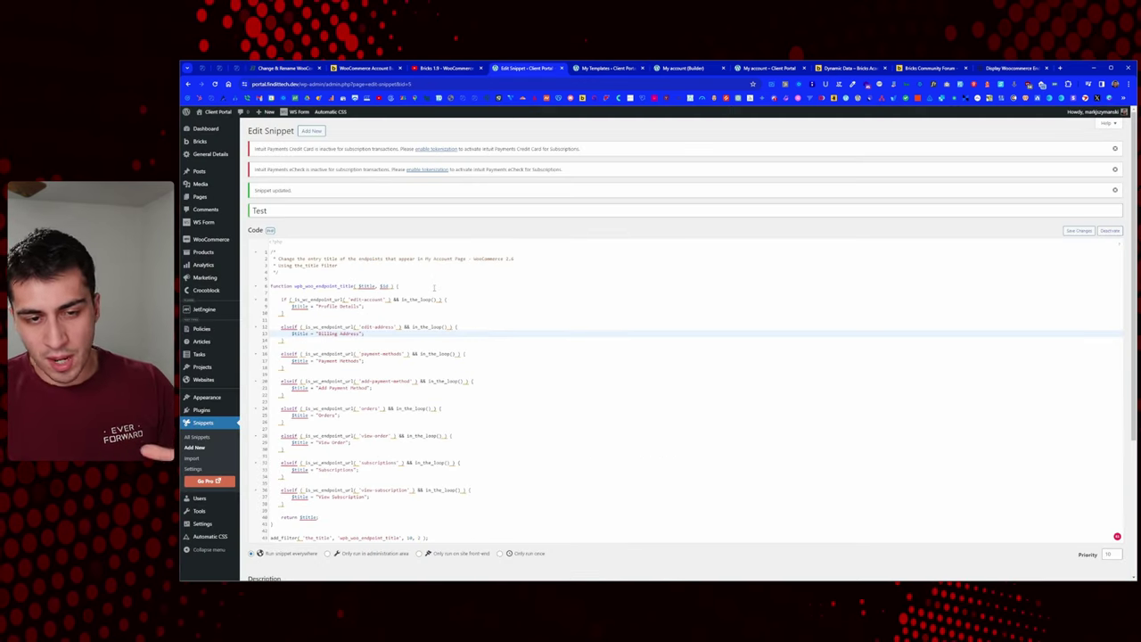
scroll(435, 287, "down", 1)
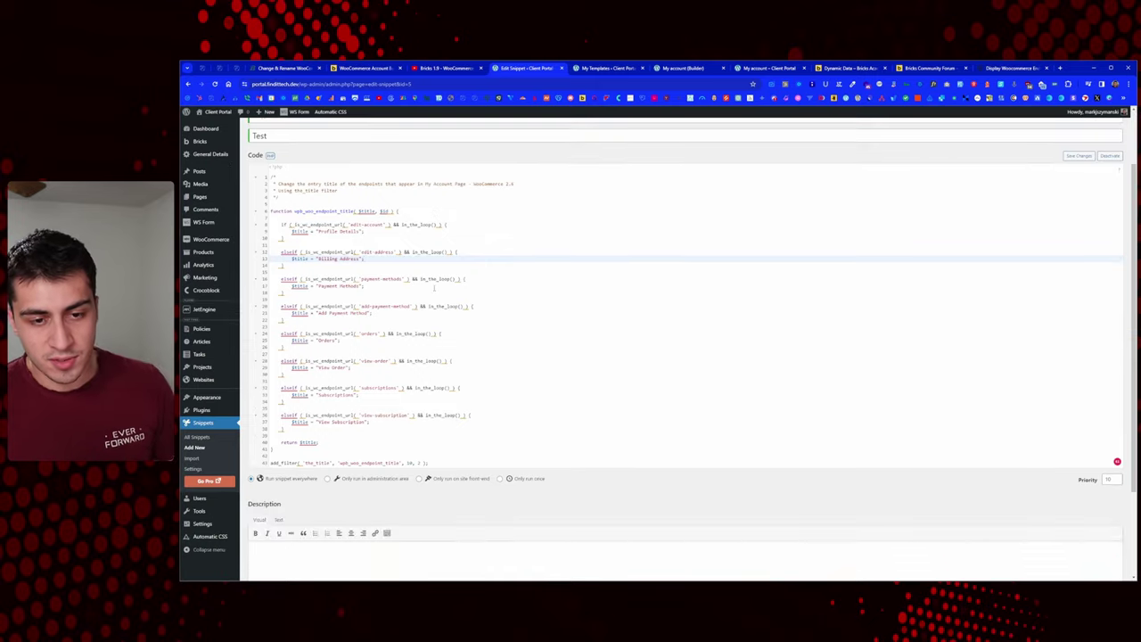
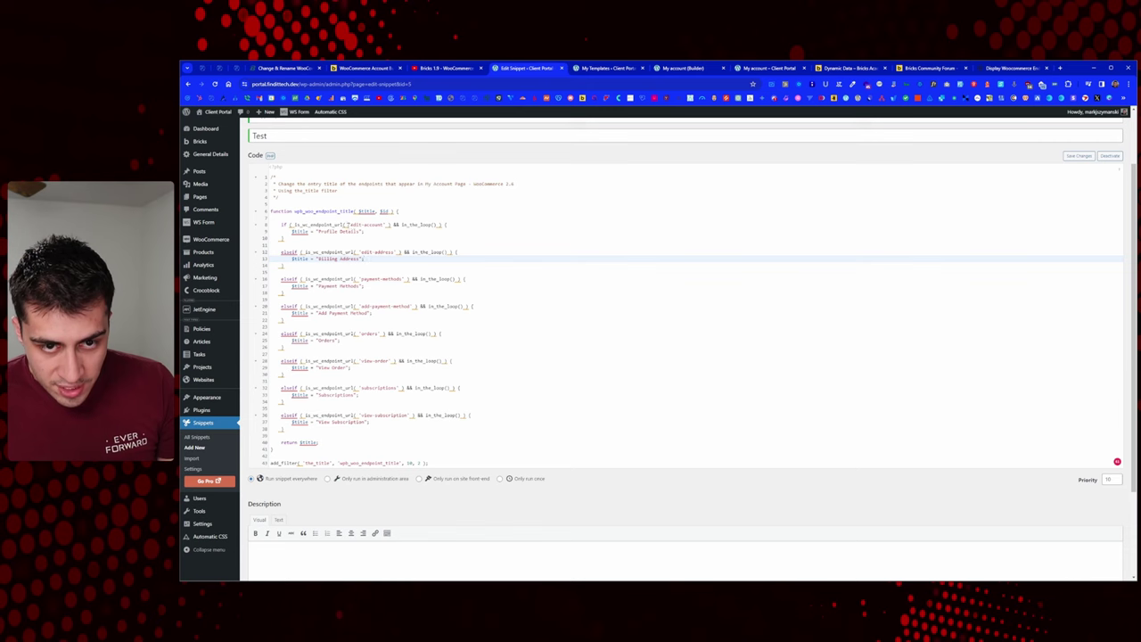
left_click_drag(350, 224, 318, 230)
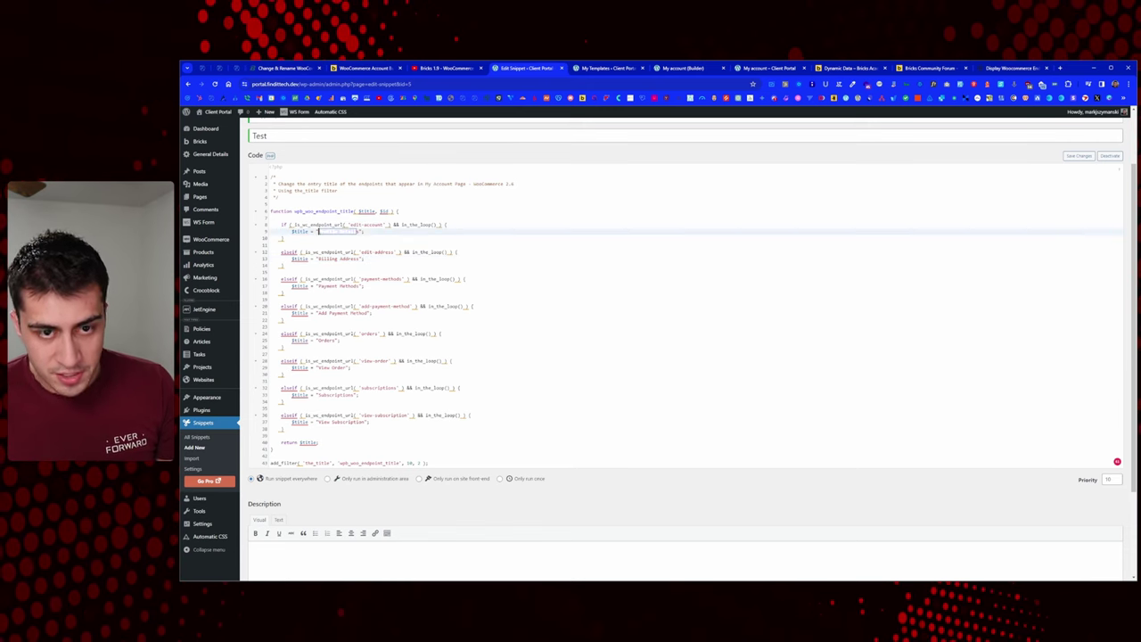
left_click(318, 230)
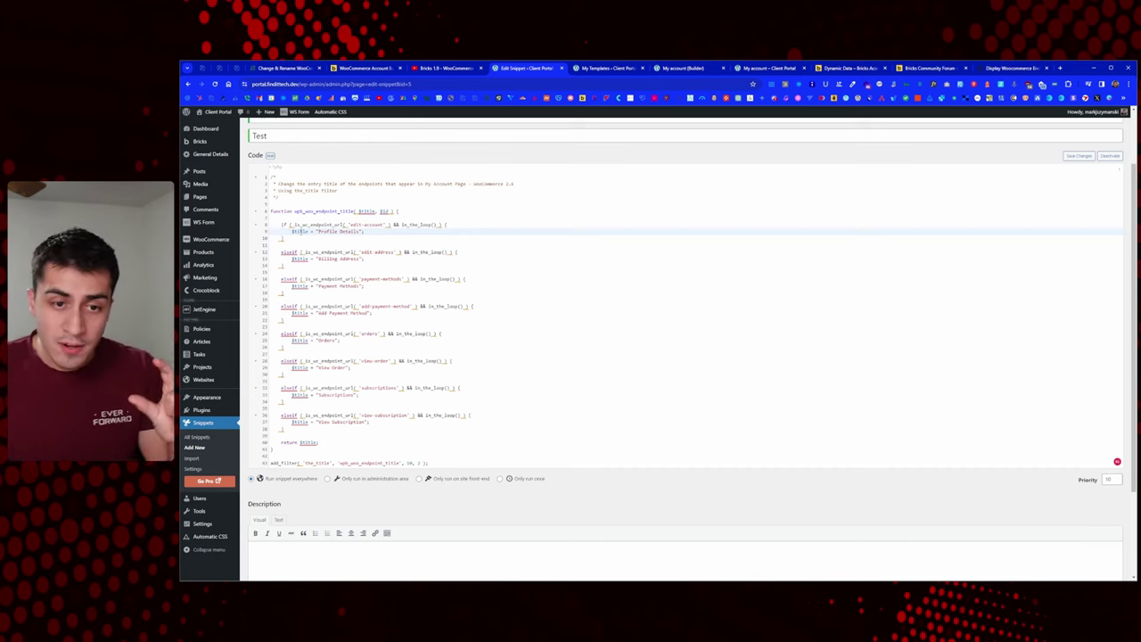
Step: Switch to the Elementor editor of the existing portal and inspect the Page Title dynamic tag on the account heading
key("ctrl+1")
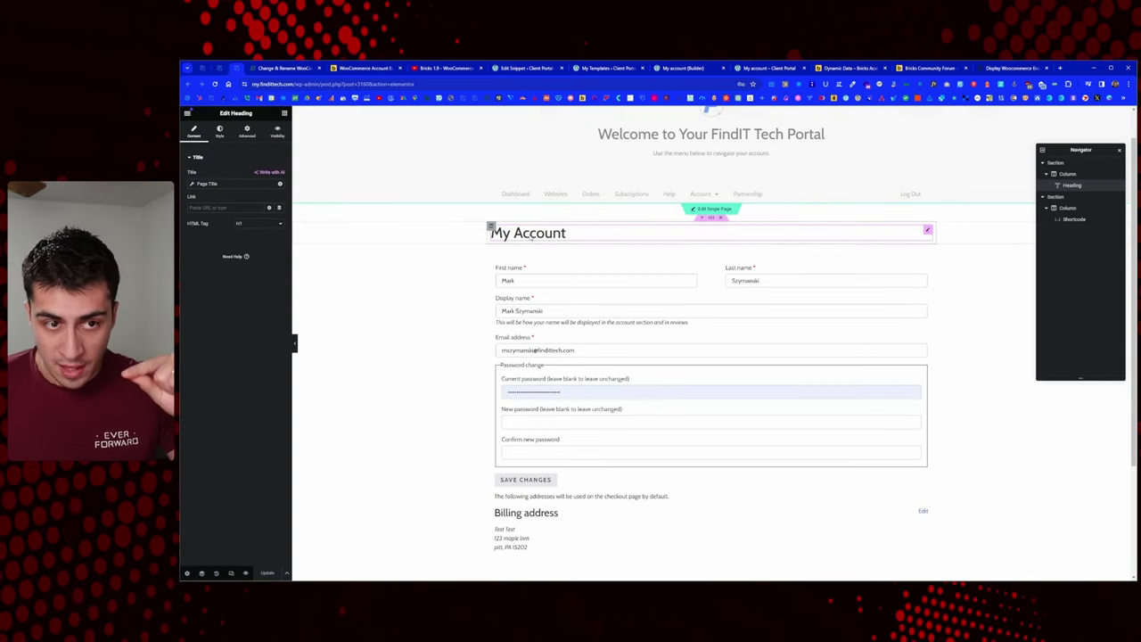
left_click(207, 183)
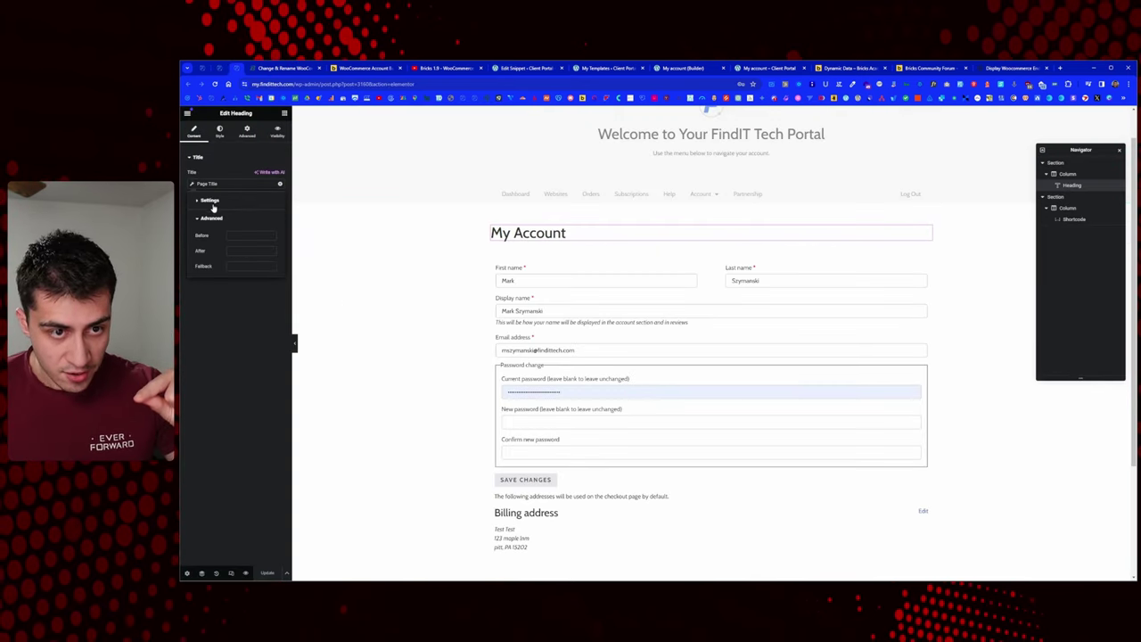
left_click(262, 322)
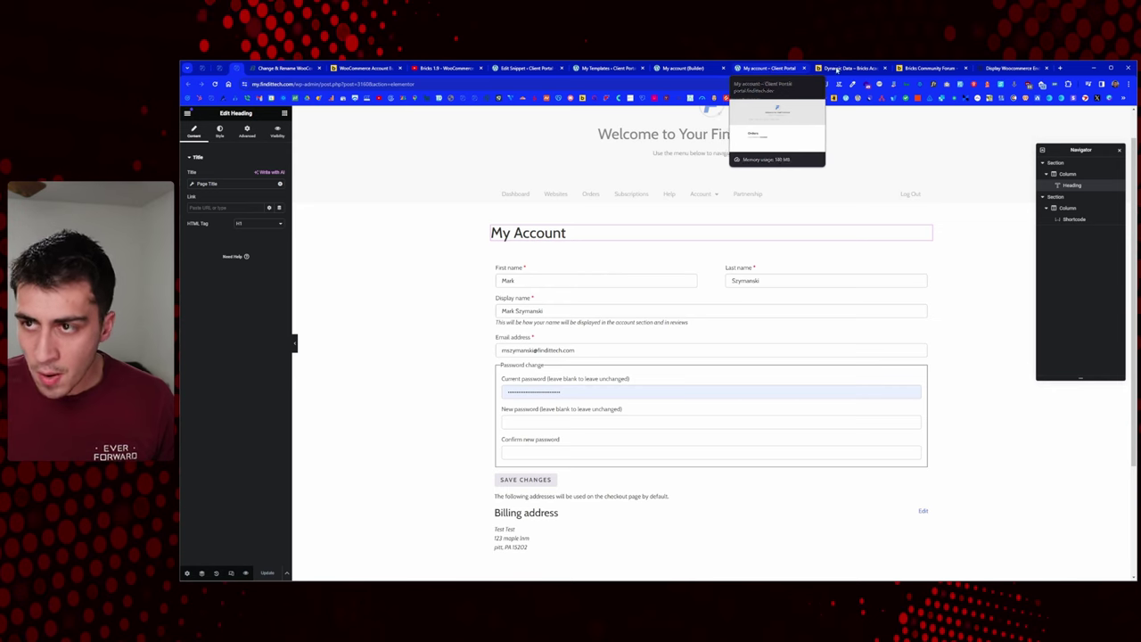
Step: Compare the heading on the portal's Orders page with the echo tag used by the My account heading in Bricks
left_click(752, 69)
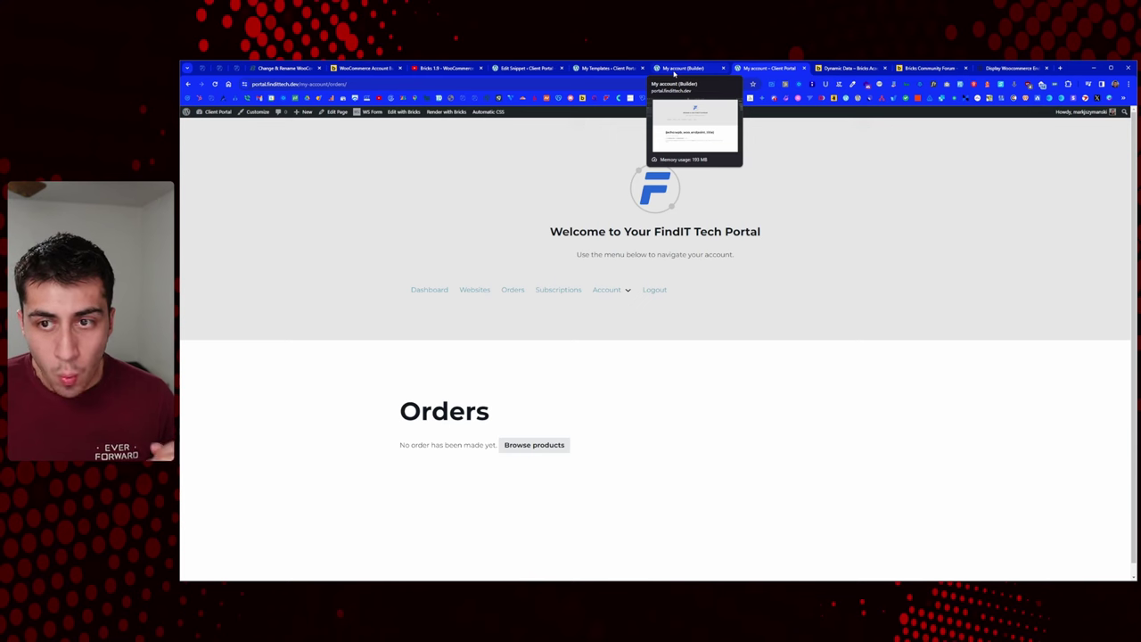
left_click(595, 69)
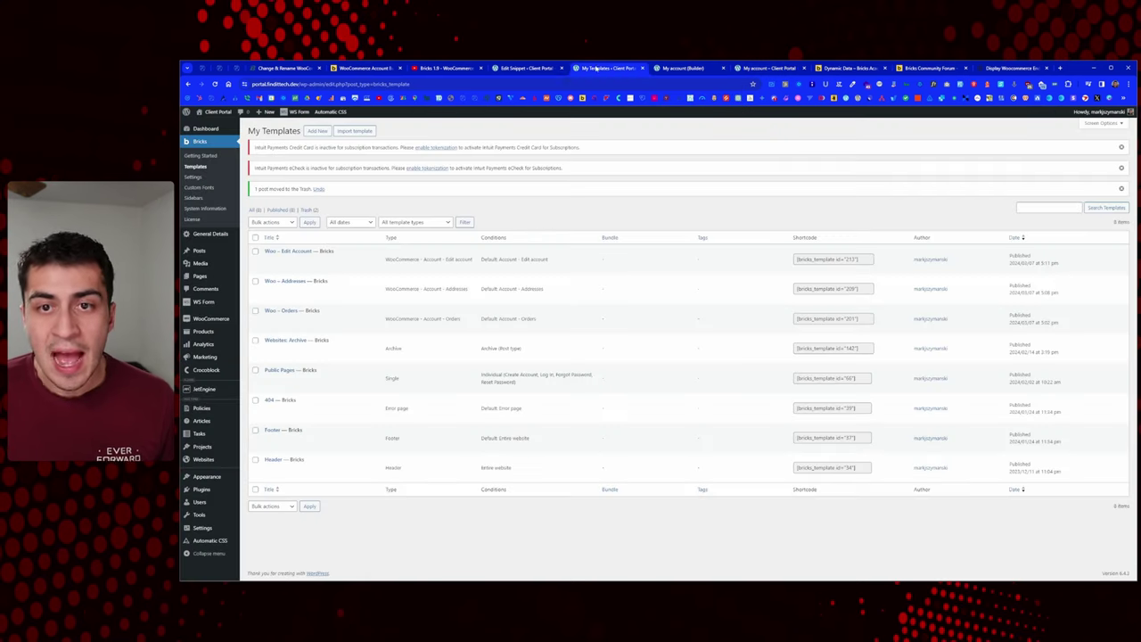
left_click(538, 69)
left_click(765, 68)
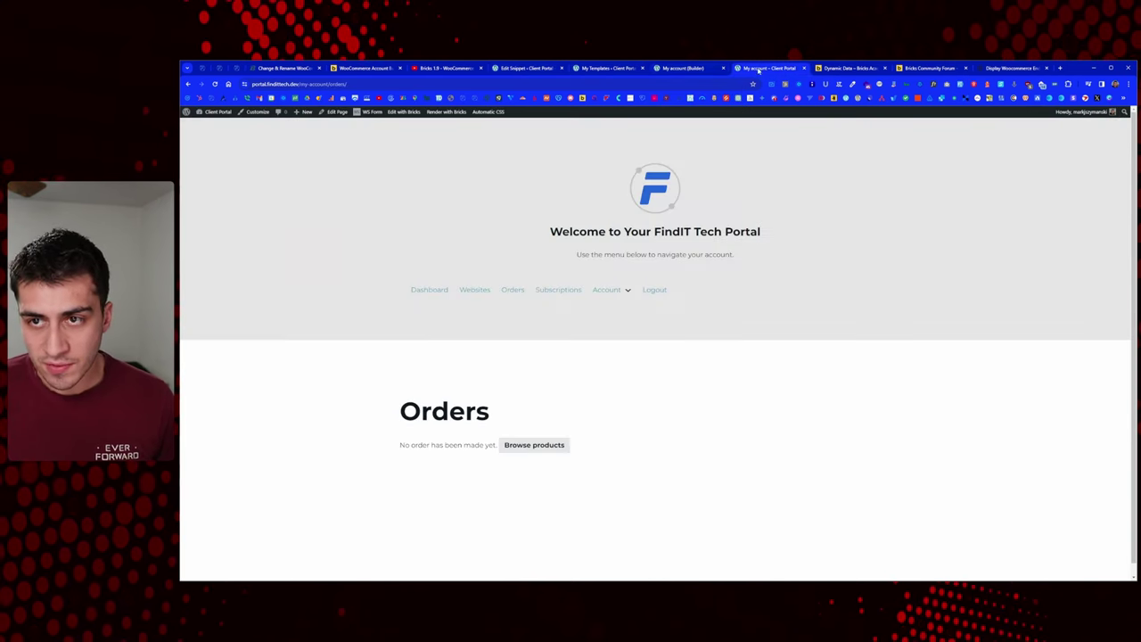
left_click(682, 68)
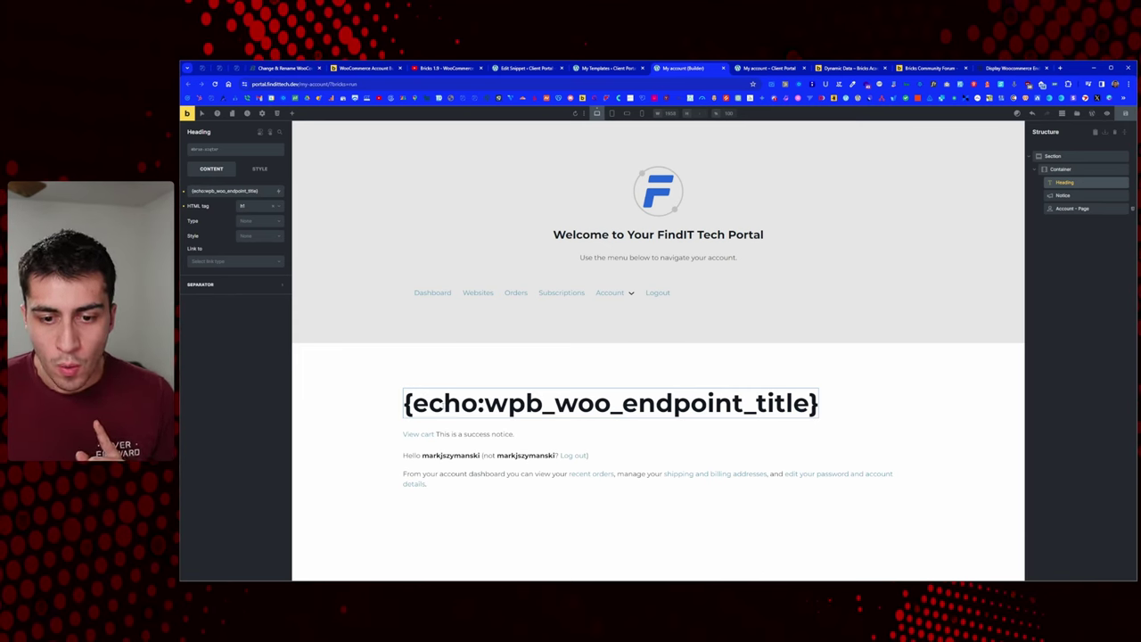
Step: Read the Advanced: echo section of the Bricks Academy dynamic data article and examine the {echo:my_custom_function} syntax
left_click(847, 68)
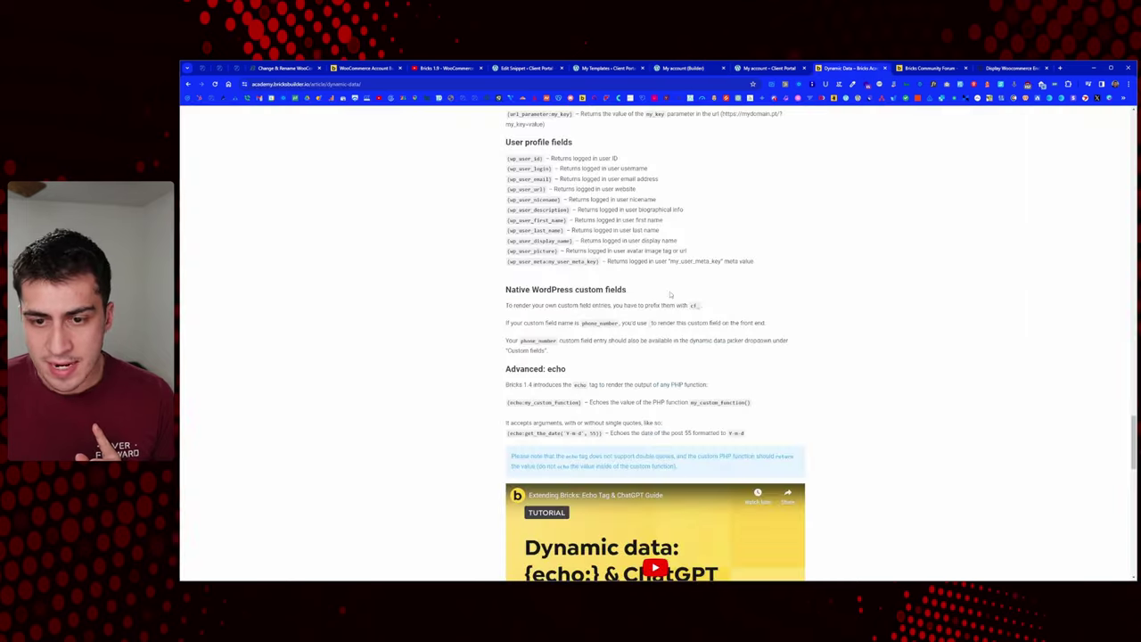
scroll(552, 300, "down", 1)
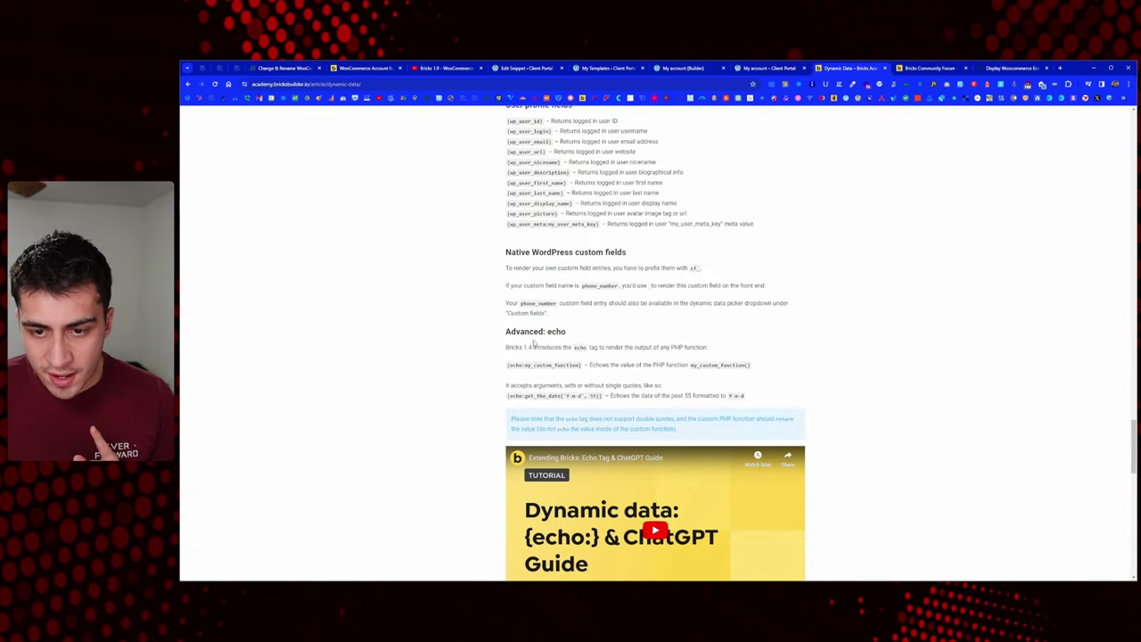
scroll(535, 298, "down", 2)
left_click_drag(508, 291, 582, 291)
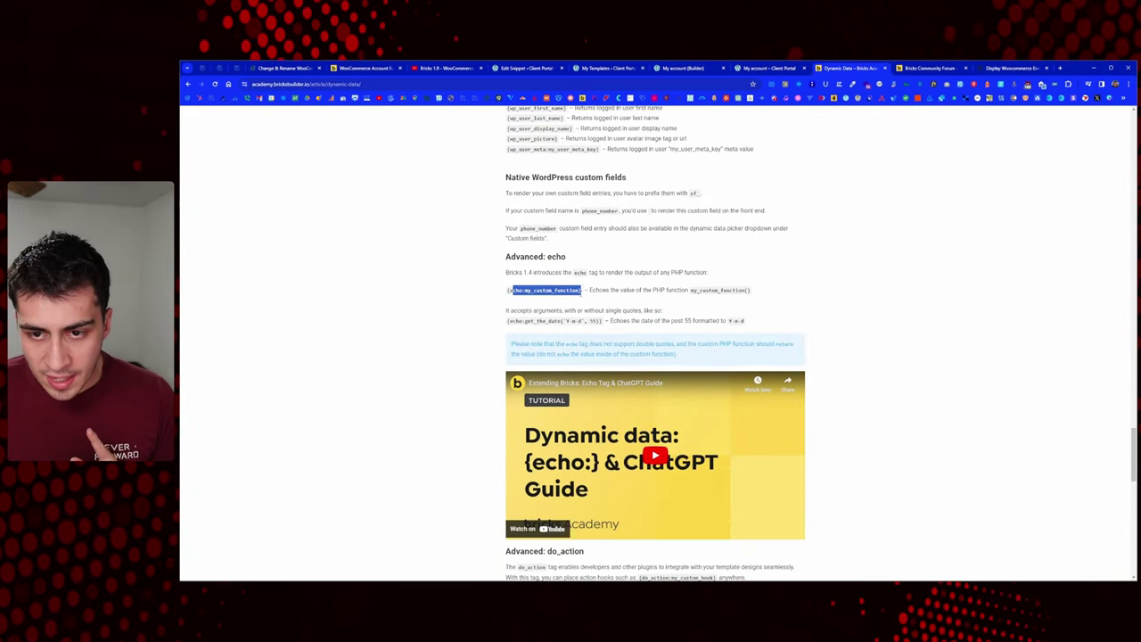
left_click(583, 291)
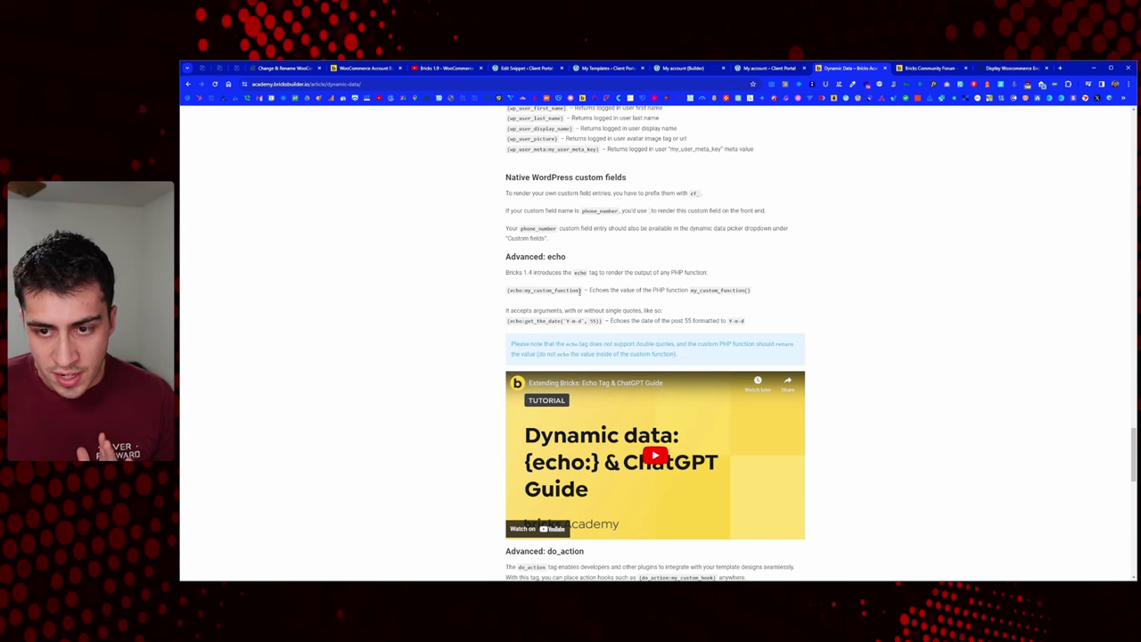
left_click_drag(582, 291, 525, 291)
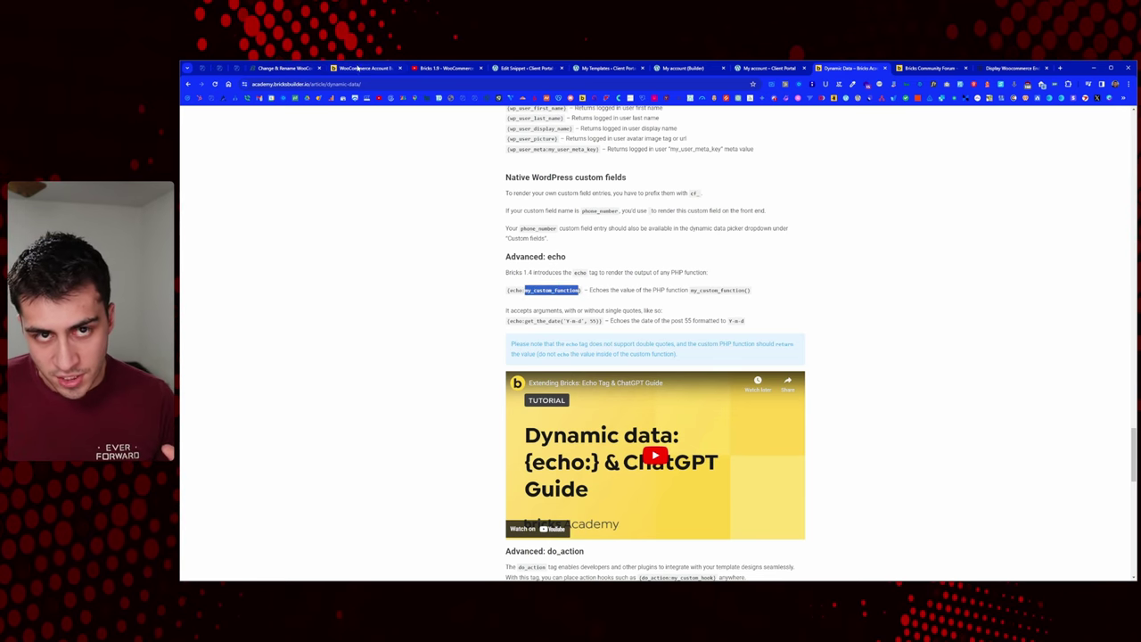
Step: Return to the Test snippet and review the wpb_woo_endpoint_title function name and its endpoint titles
left_click(277, 69)
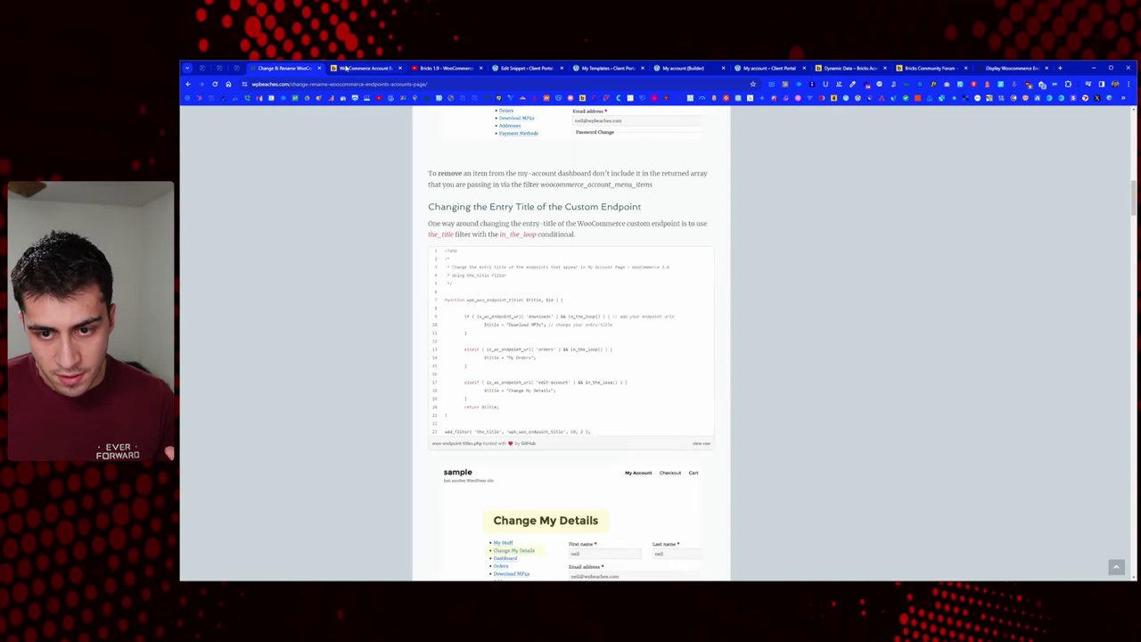
left_click(339, 68)
left_click(446, 68)
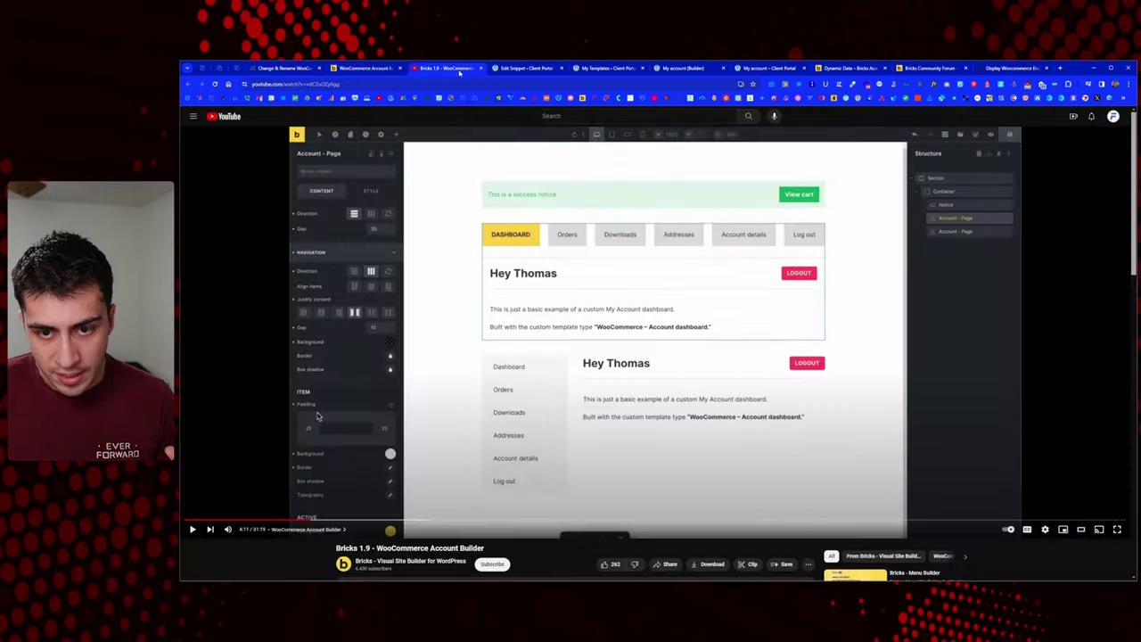
left_click(533, 69)
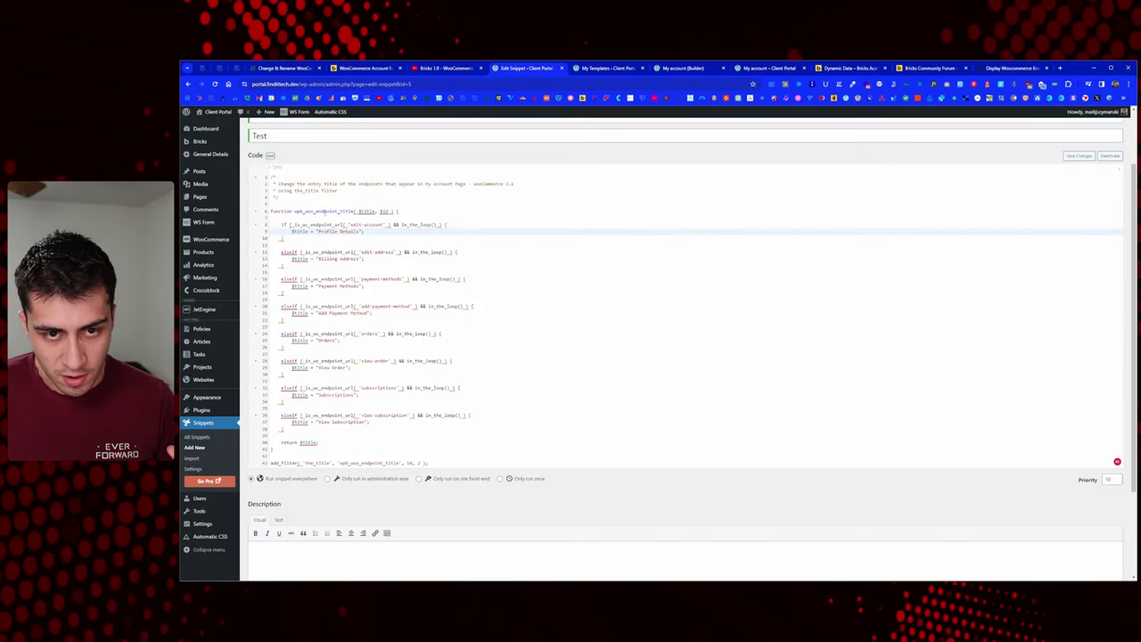
scroll(383, 490, "down", 3)
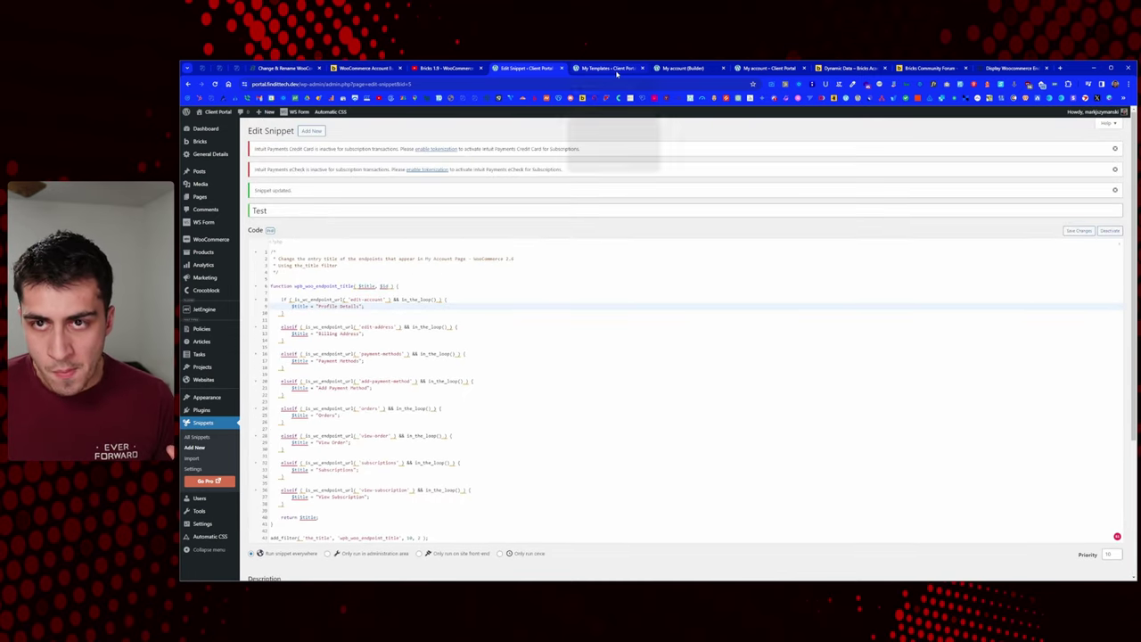
Step: Save the My account page in Bricks, and reload the portal's Orders page to check its heading
left_click(617, 69)
left_click(658, 69)
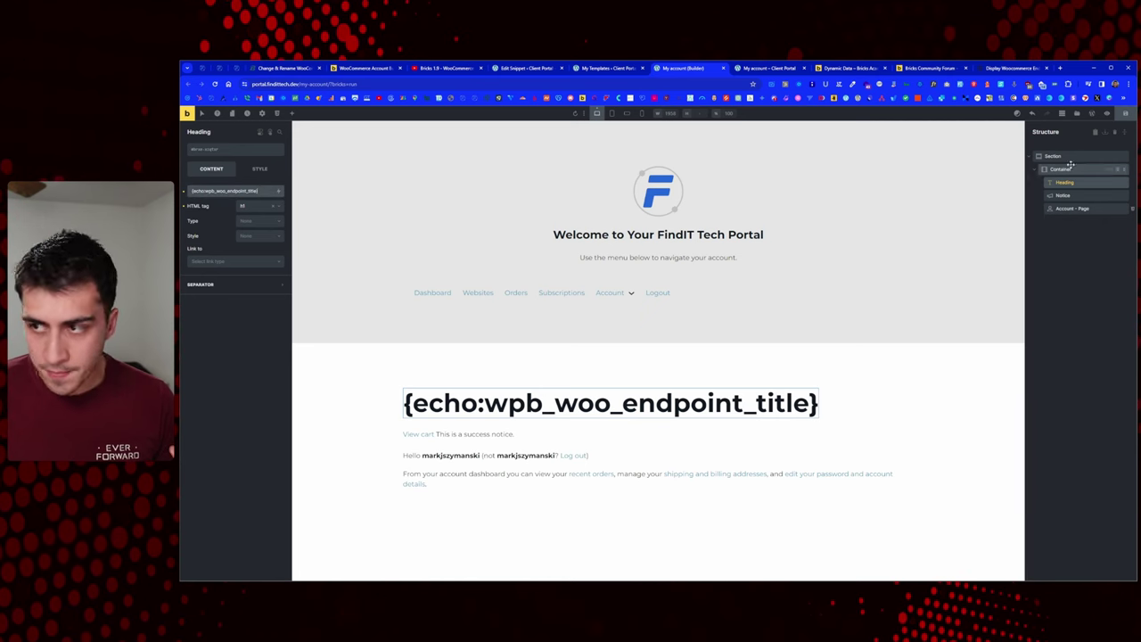
left_click(1125, 113)
left_click(763, 67)
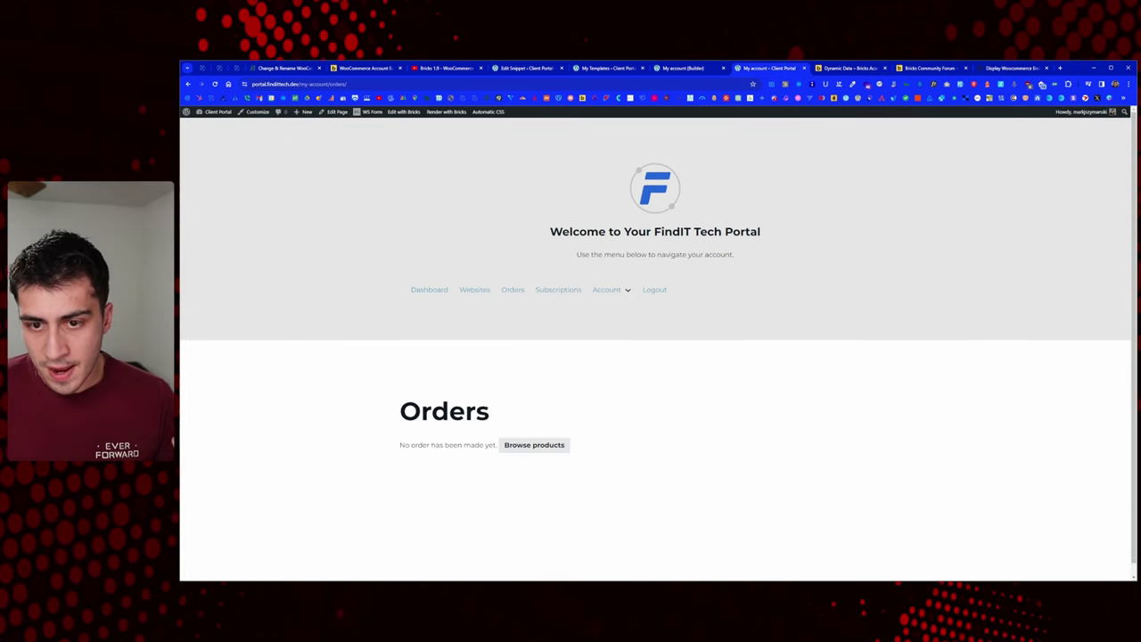
right_click(414, 358)
left_click(446, 390)
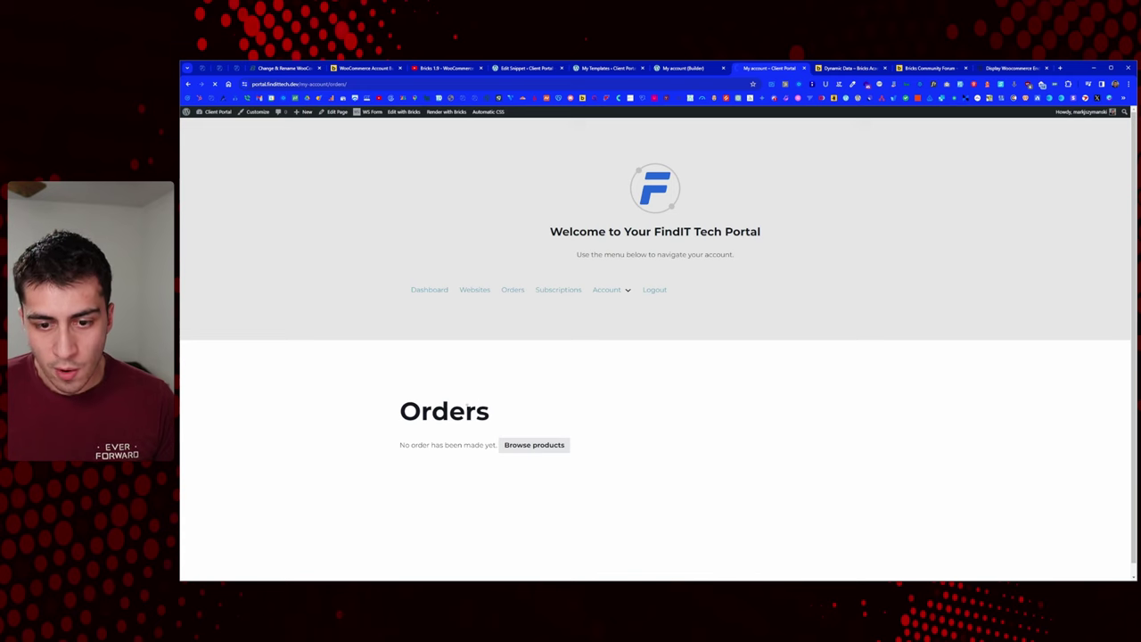
double_click(491, 408)
left_click(491, 405)
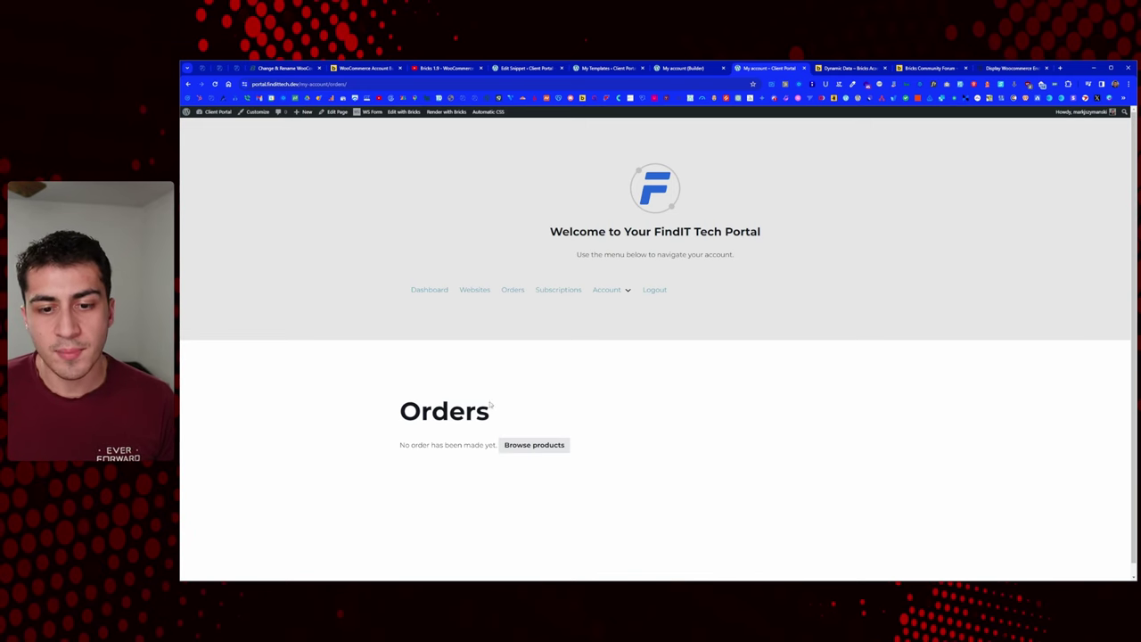
left_click_drag(433, 410, 420, 384)
left_click(484, 377)
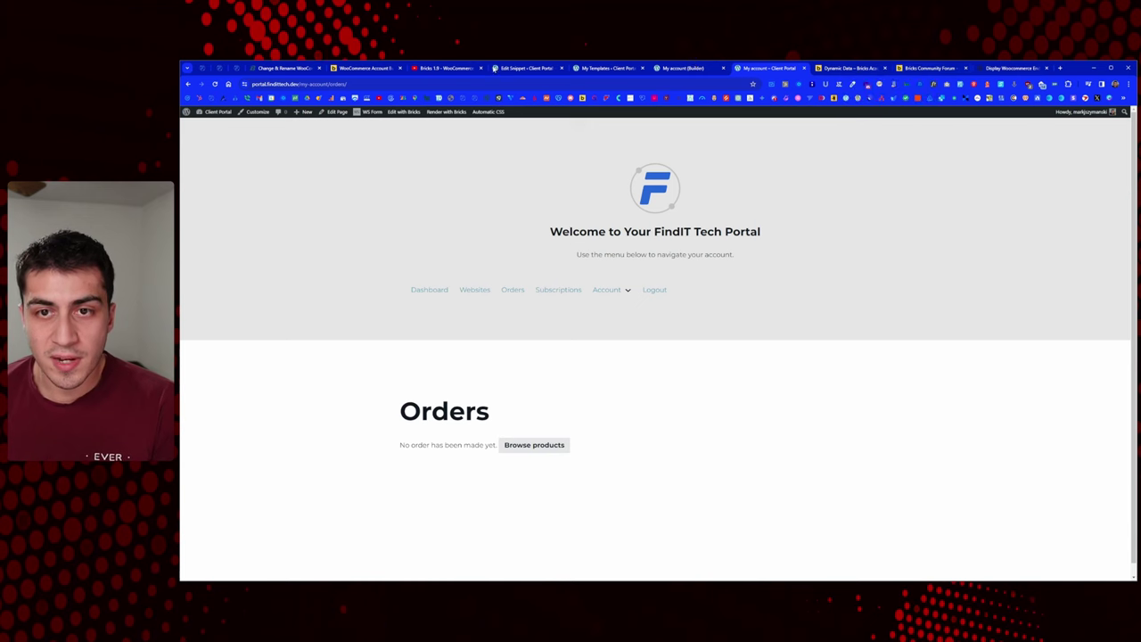
Step: Open the GeneratePress forum thread and select the full db_display_current_endpoint code with its current_endpoint shortcode
left_click(1005, 71)
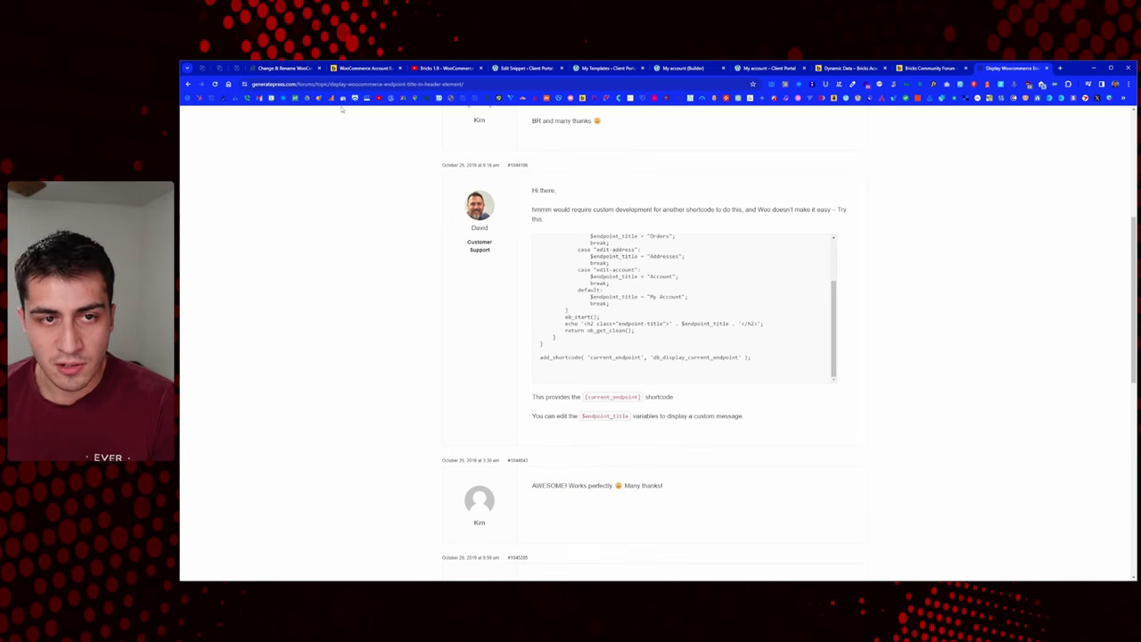
scroll(678, 300, "up", 3)
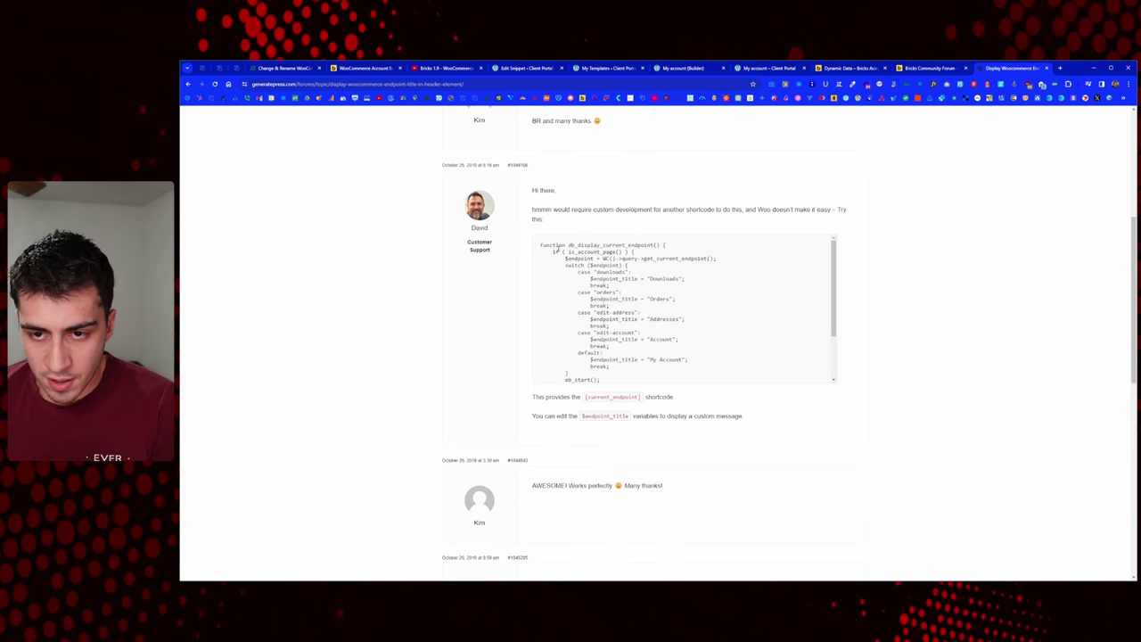
left_click_drag(540, 247, 759, 359)
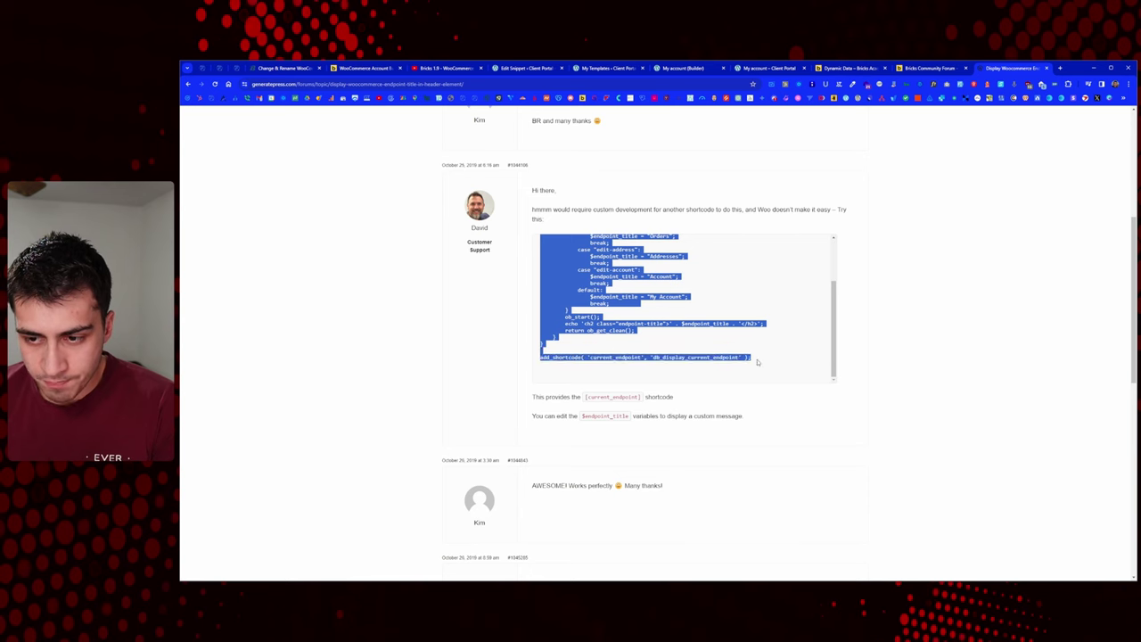
left_click(850, 121)
Step: Read the Bricks forum topic on WooCommerce Subscriptions templates for the my account page and return to the forum's topic overview
left_click(914, 68)
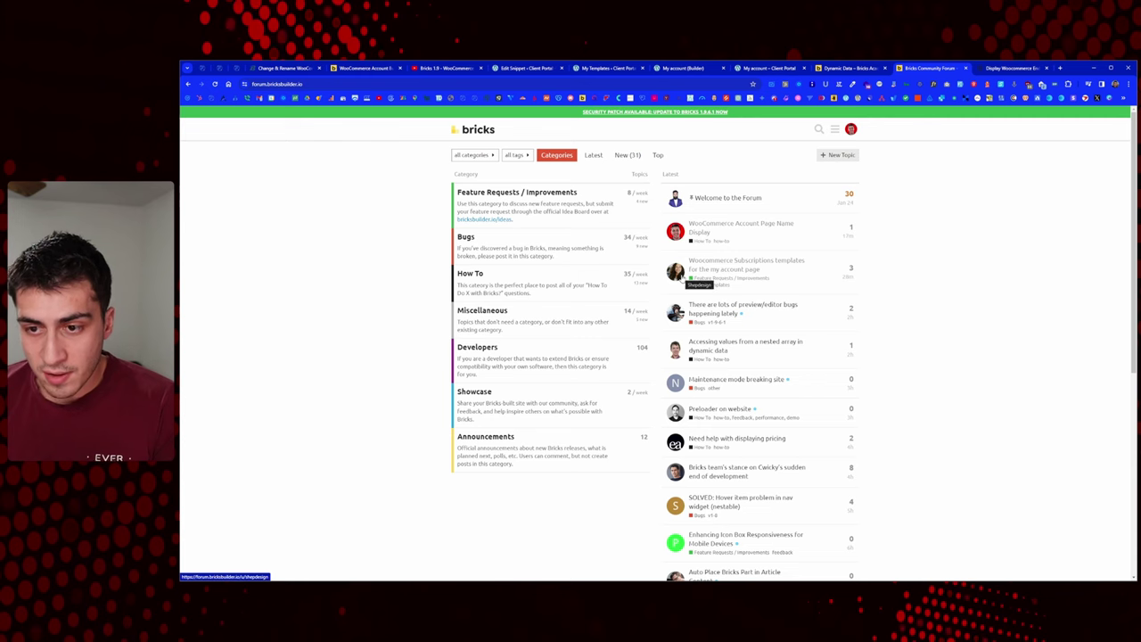
left_click(685, 278)
left_click(740, 260)
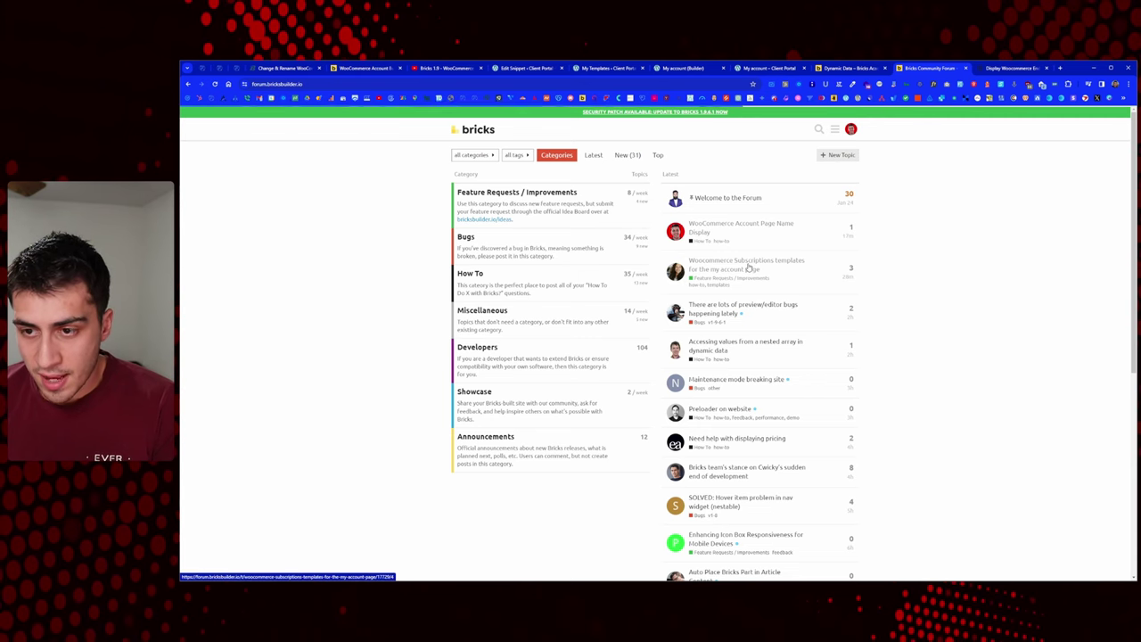
scroll(538, 225, "up", 3)
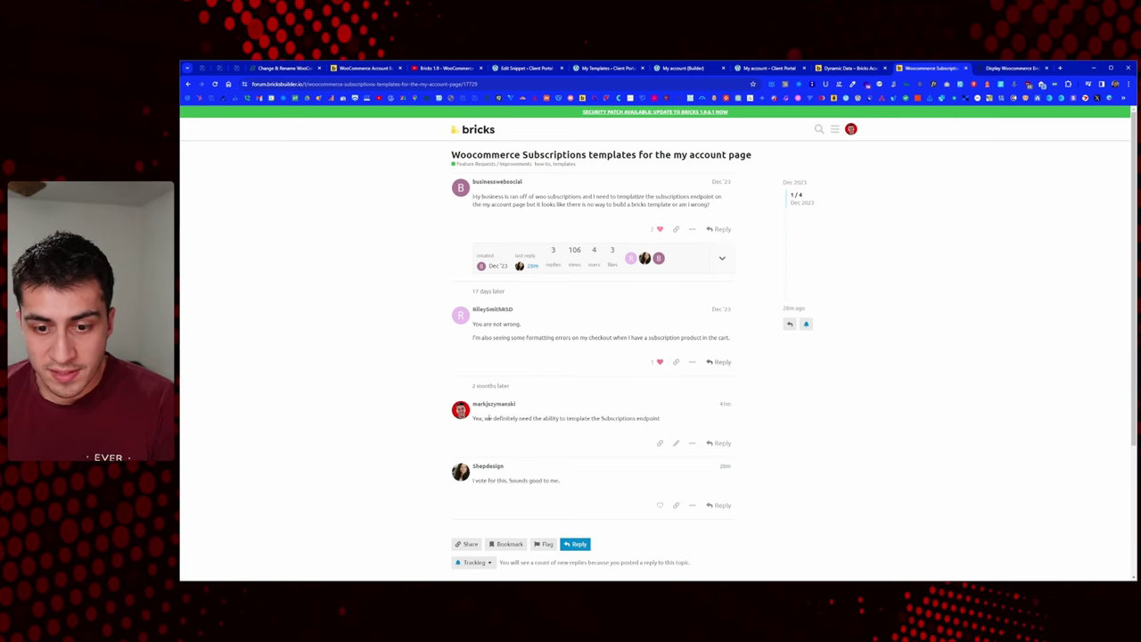
scroll(487, 417, "down", 2)
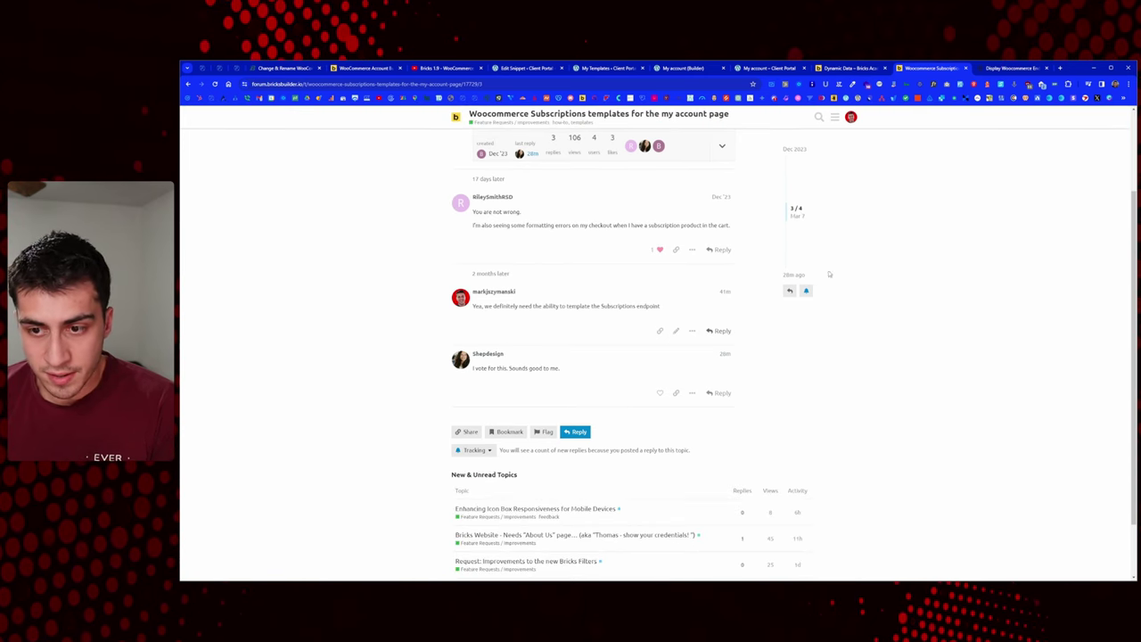
scroll(485, 306, "up", 2)
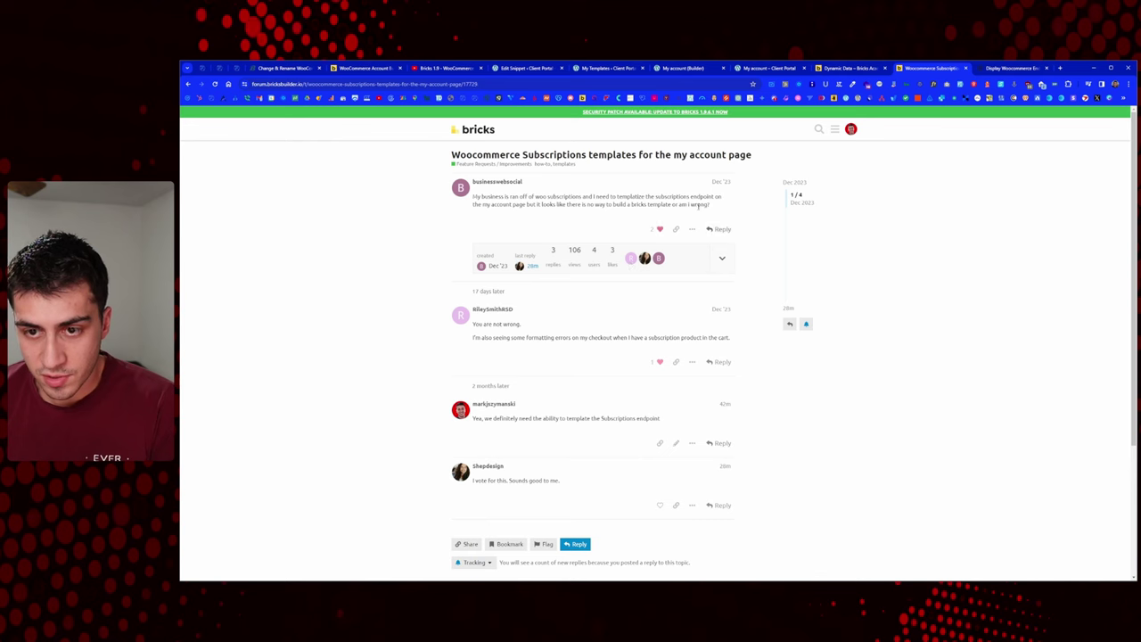
key("alt+Left")
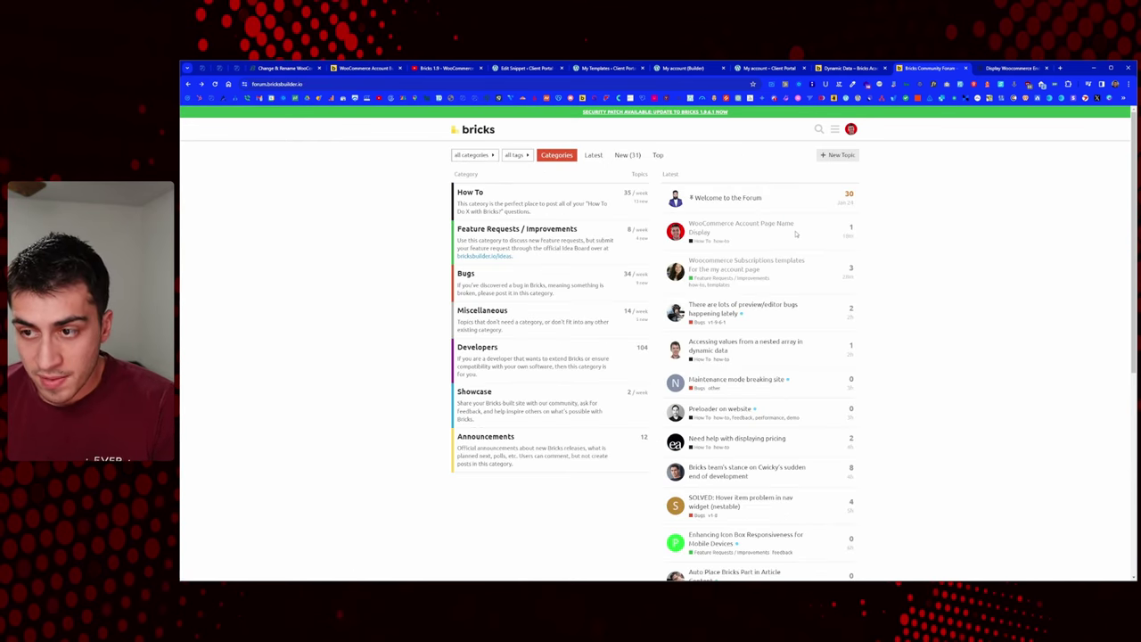
Step: Open the Bricks forum topic WooCommerce Account Page Name Display and read the question and its replies
left_click(712, 228)
scroll(535, 268, "up", 3)
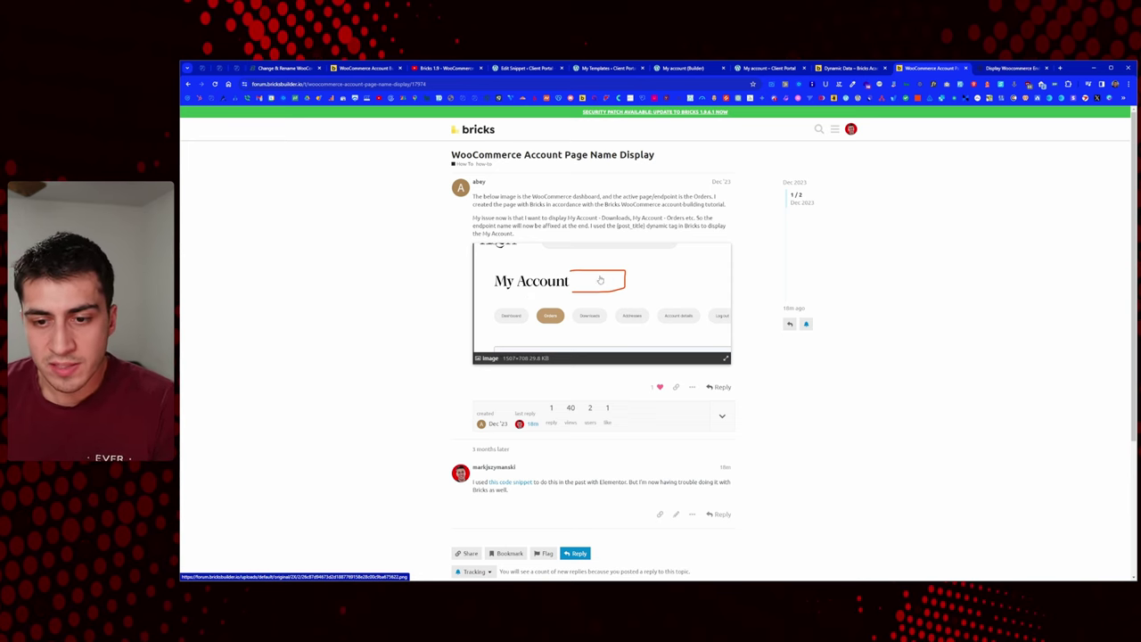
scroll(550, 449, "down", 1)
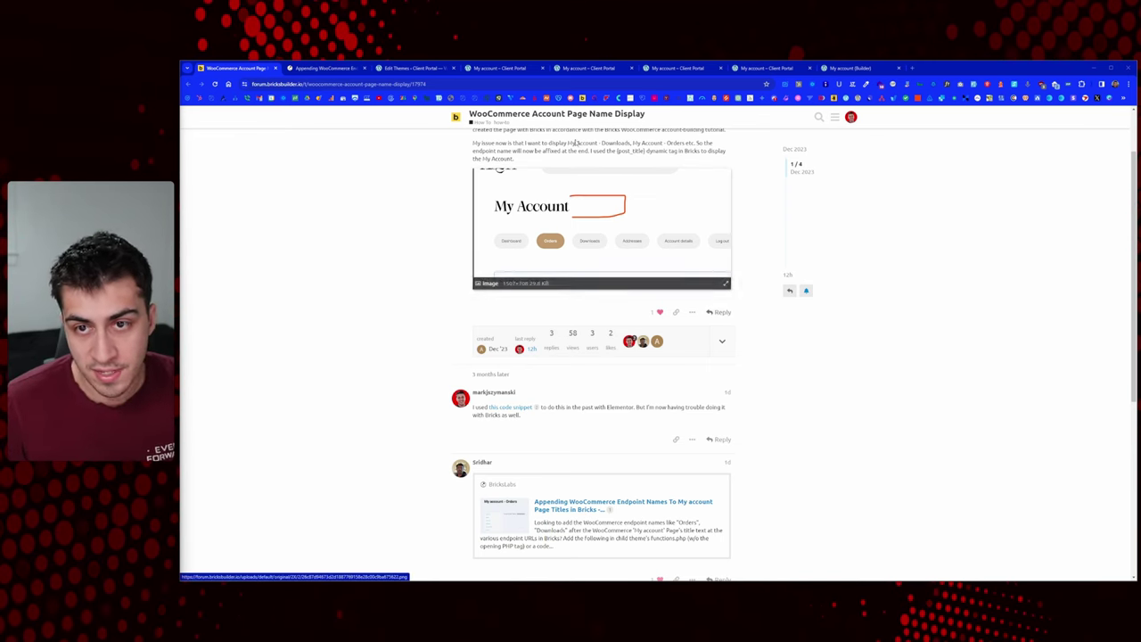
scroll(588, 217, "up", 2)
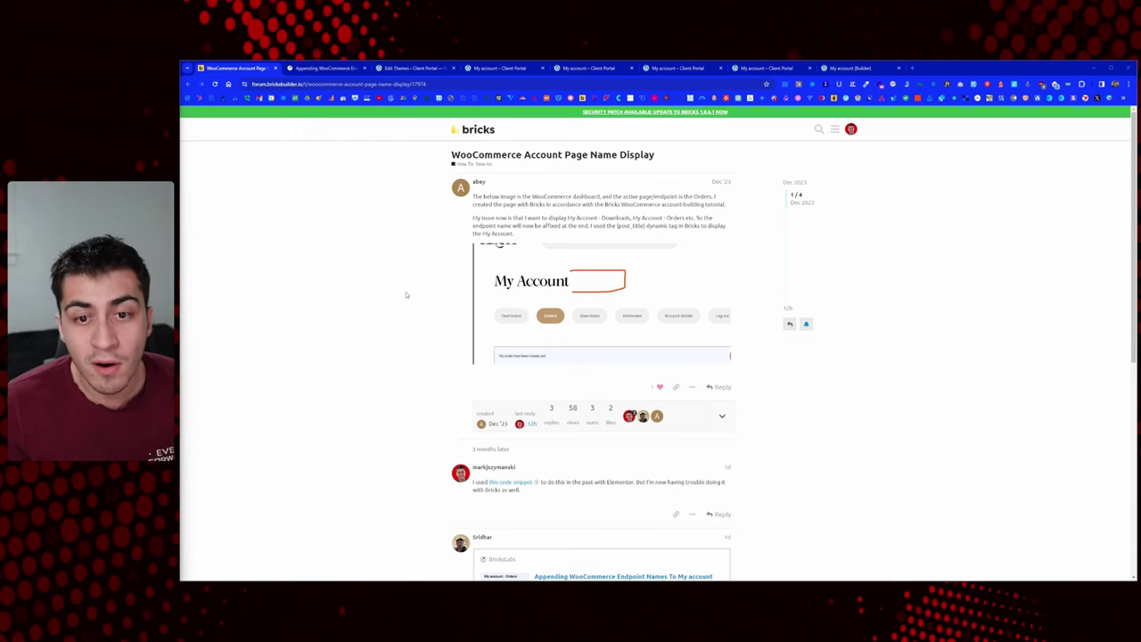
scroll(406, 294, "down", 3)
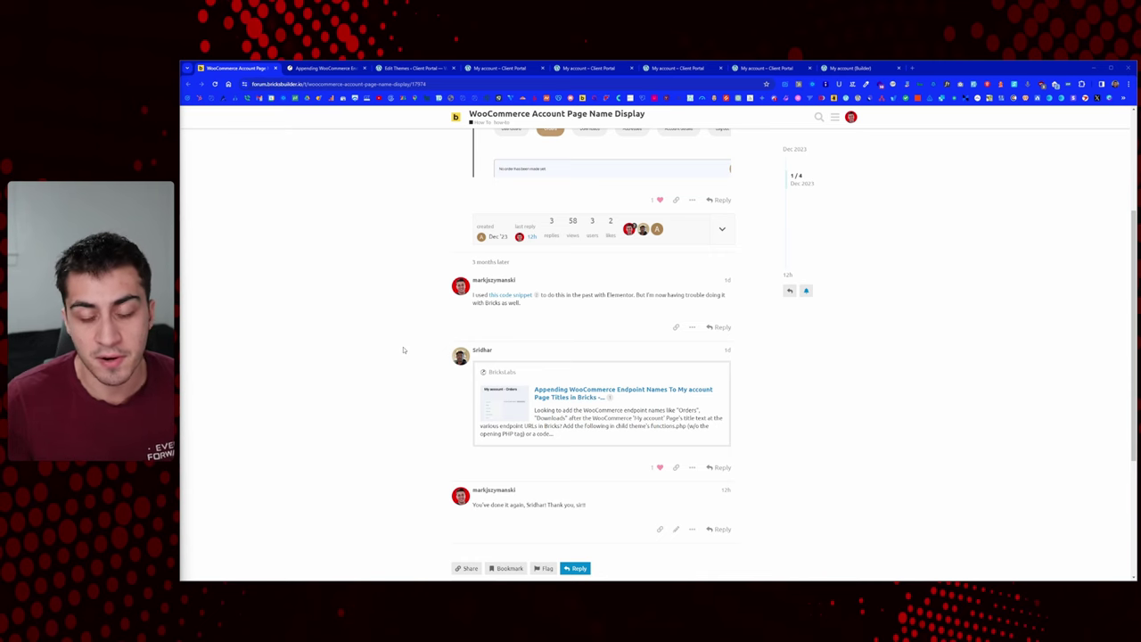
Step: Read the BricksLabs tutorial on appending WooCommerce endpoint names to My account page titles, including its bl_get_endpoint_name code
left_click(326, 68)
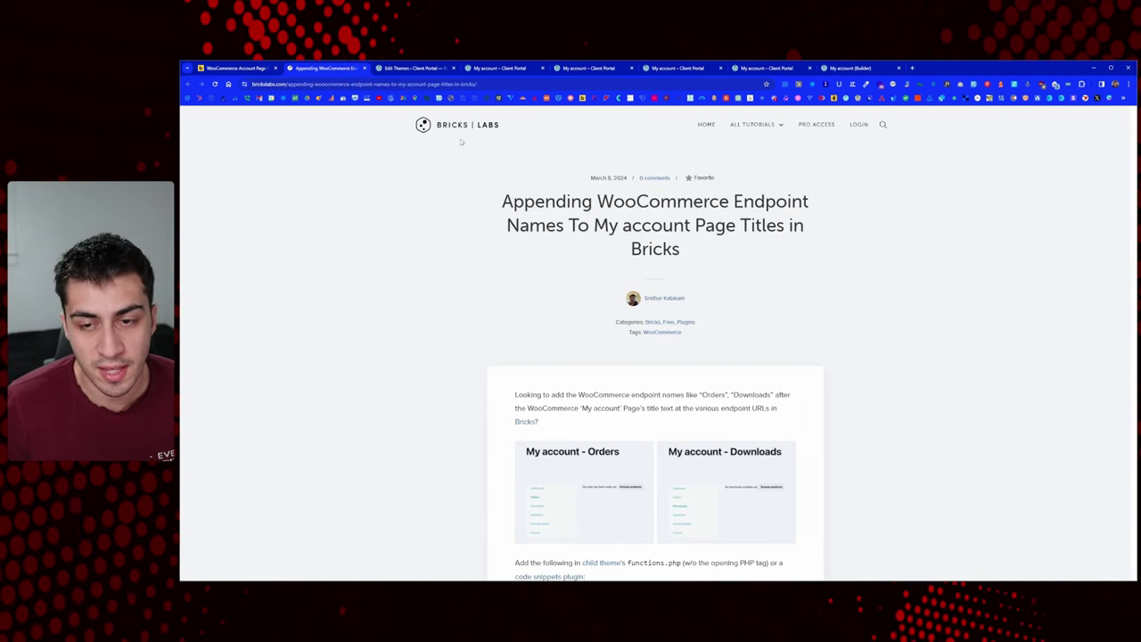
scroll(626, 263, "down", 1)
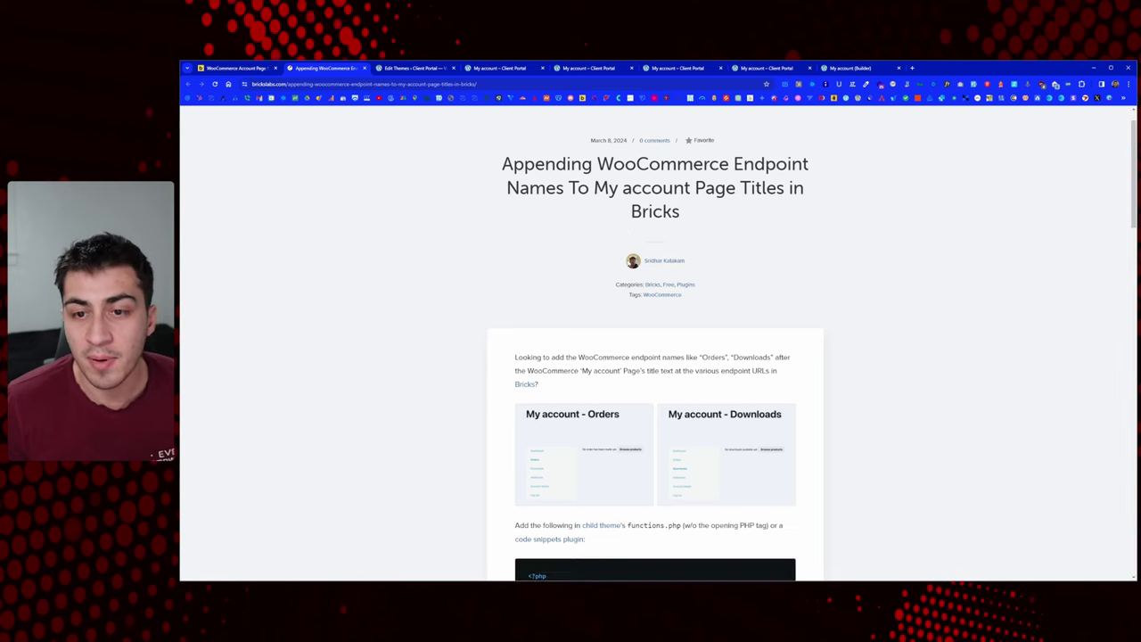
scroll(615, 268, "down", 4)
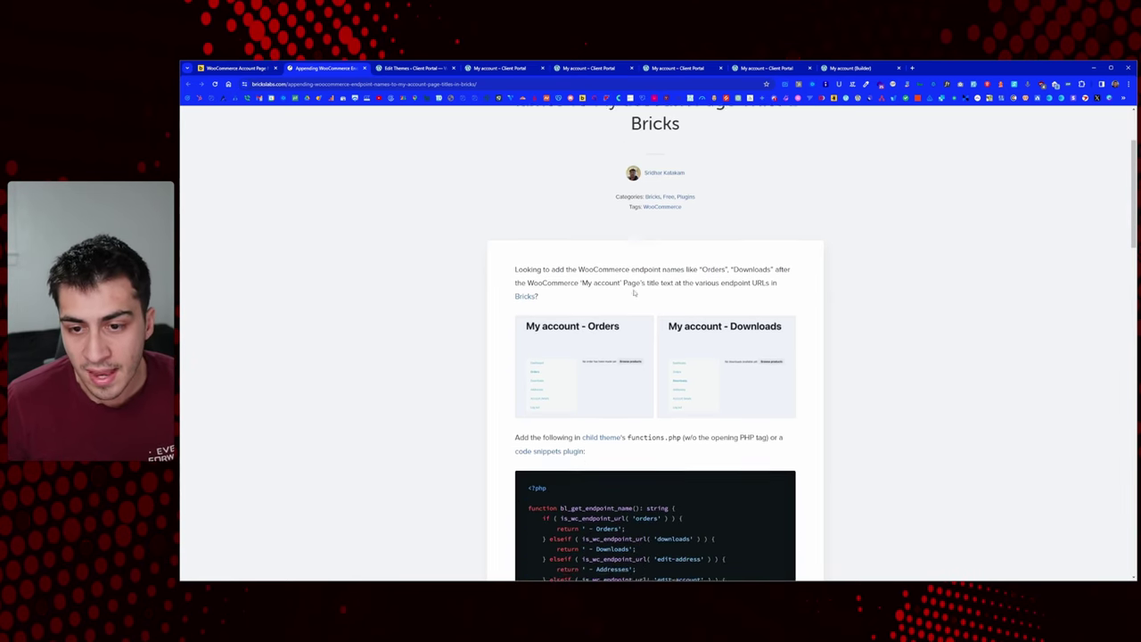
scroll(607, 339, "down", 4)
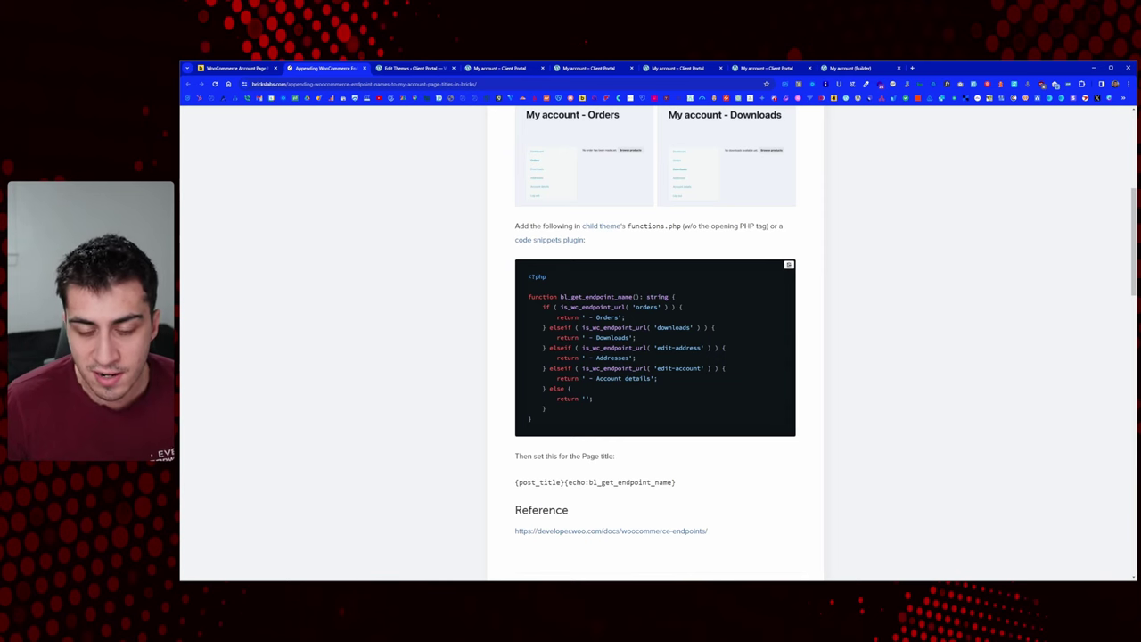
scroll(588, 267, "up", 3)
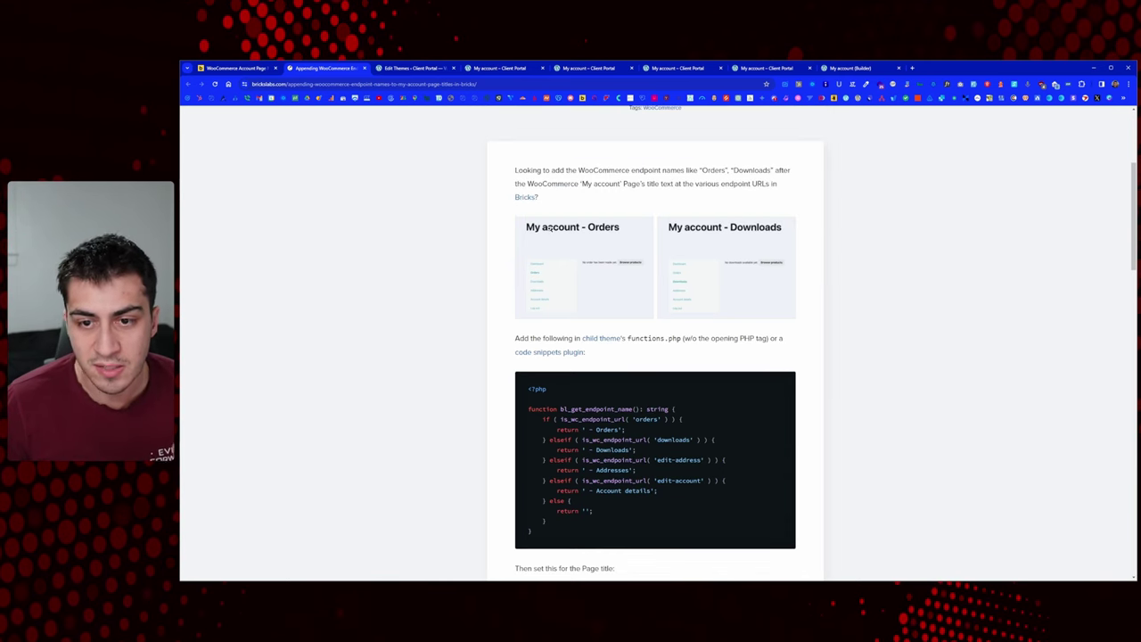
Step: Compare the forum post's My Account screenshot with the tutorial, and highlight the tutorial's {echo:bl_get_endpoint_name} tag
left_click(237, 68)
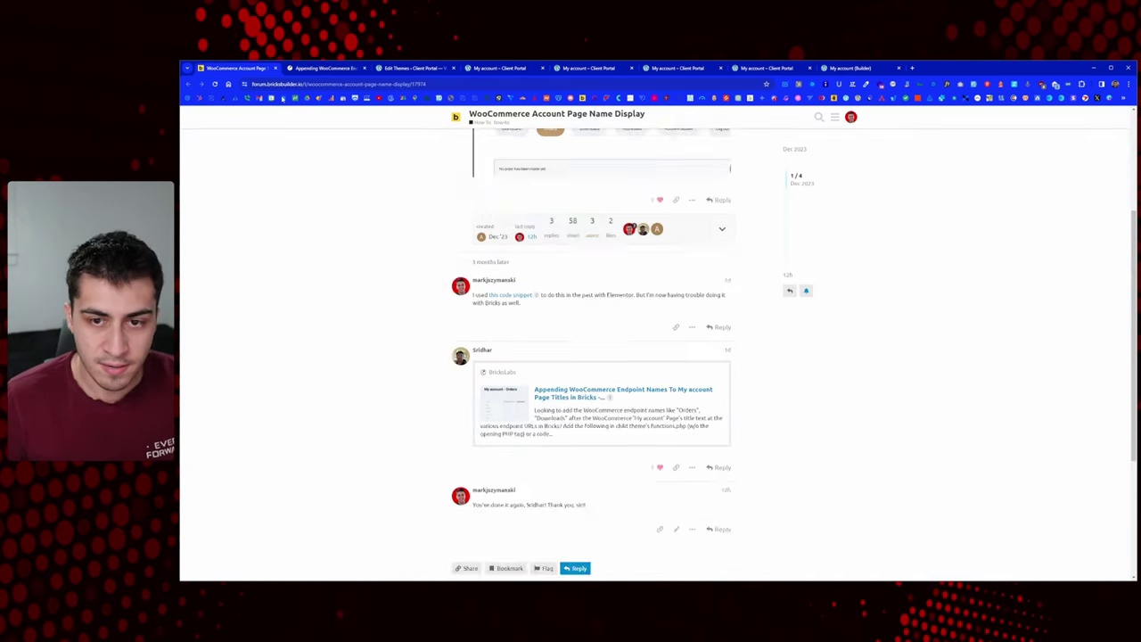
scroll(510, 191, "up", 5)
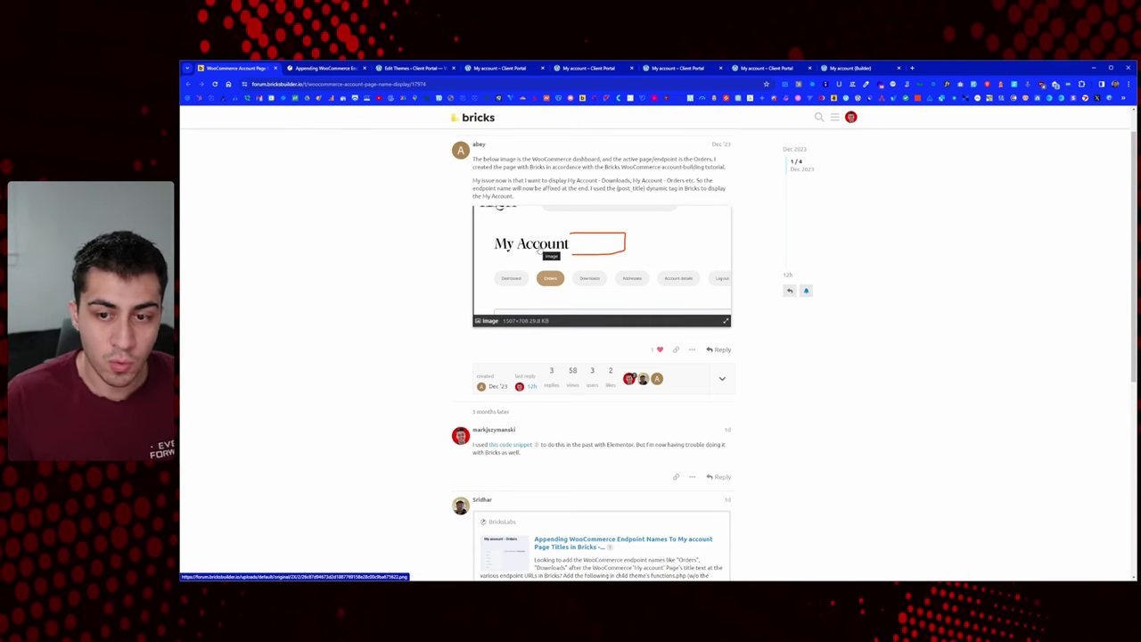
key("ctrl+Tab")
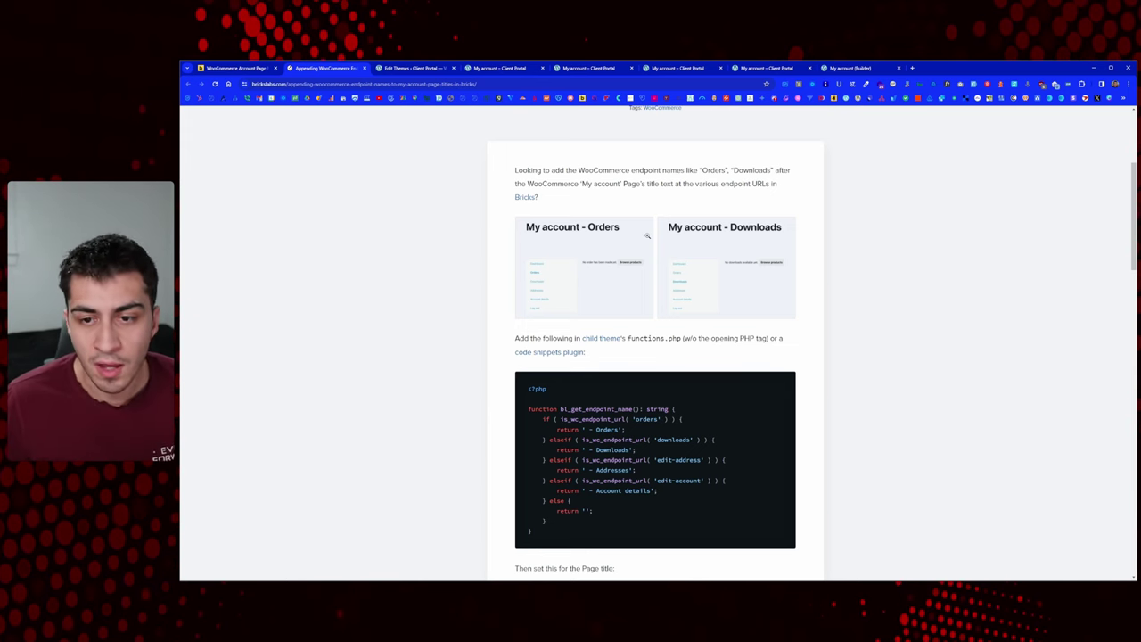
scroll(589, 304, "down", 3)
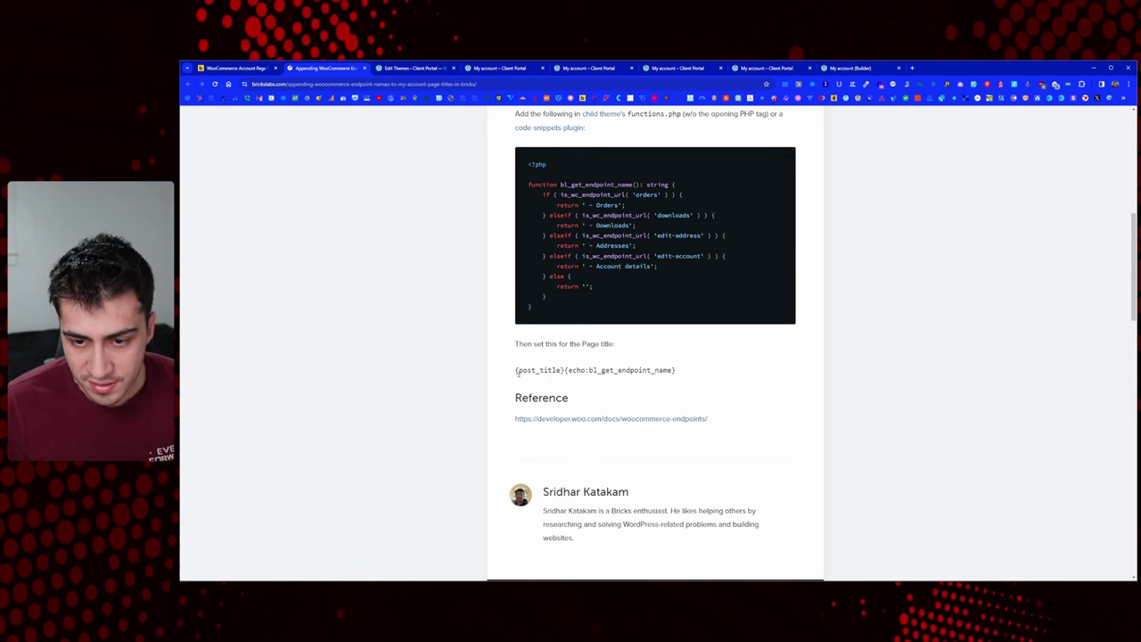
left_click_drag(566, 370, 677, 370)
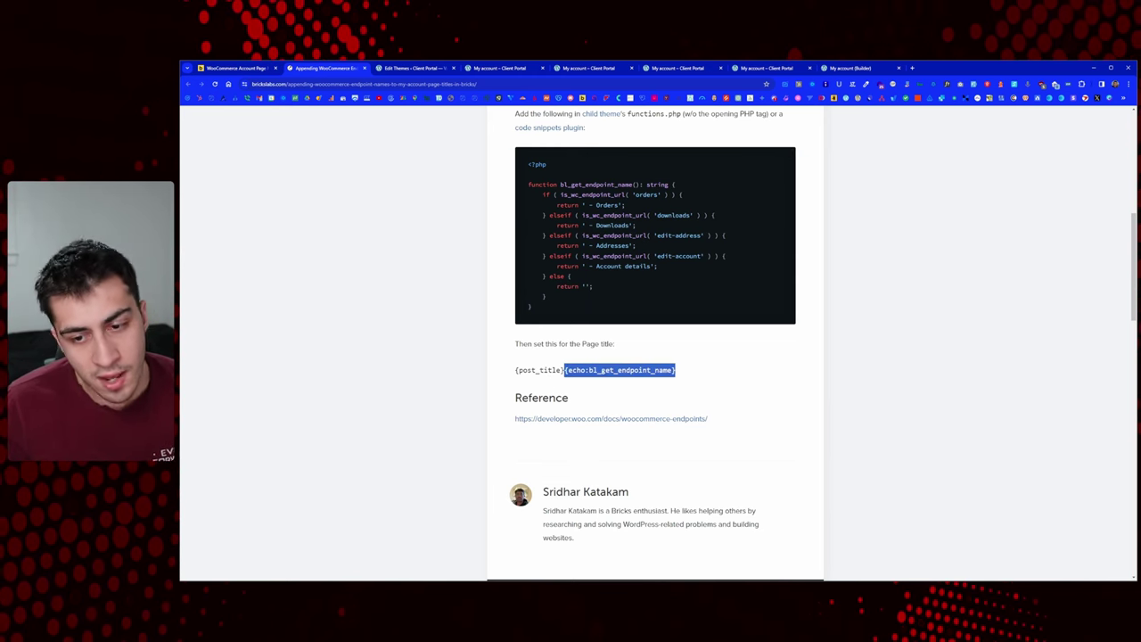
left_click_drag(588, 370, 564, 370)
left_click(564, 370)
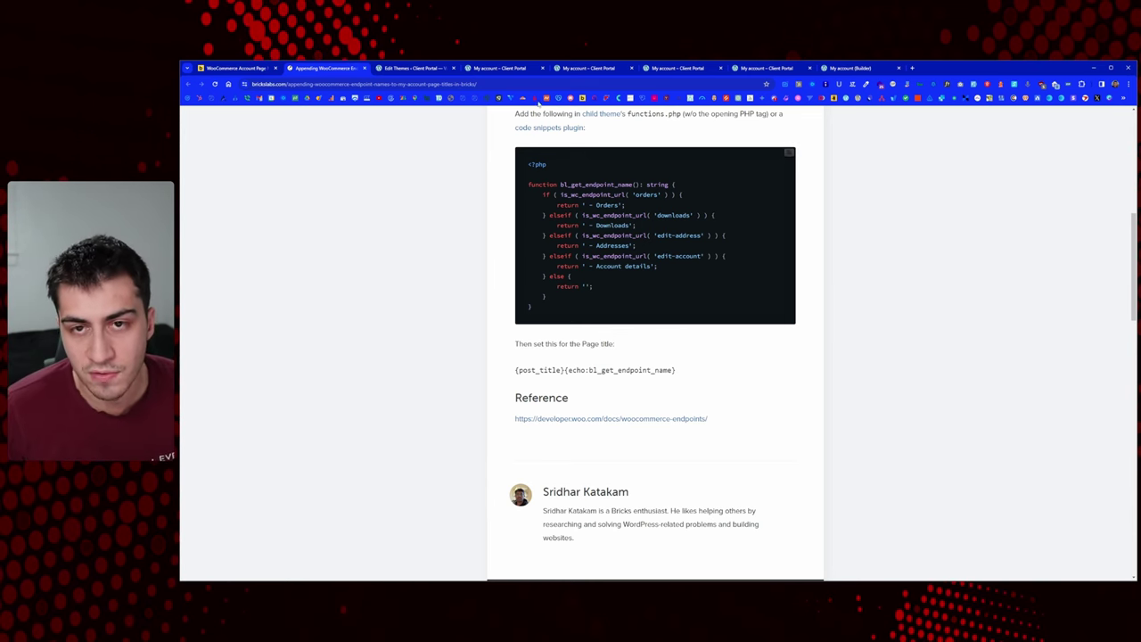
Step: Review the bl_get_endpoint_name function in the child theme's functions.php and view the portal's My account page
left_click(434, 68)
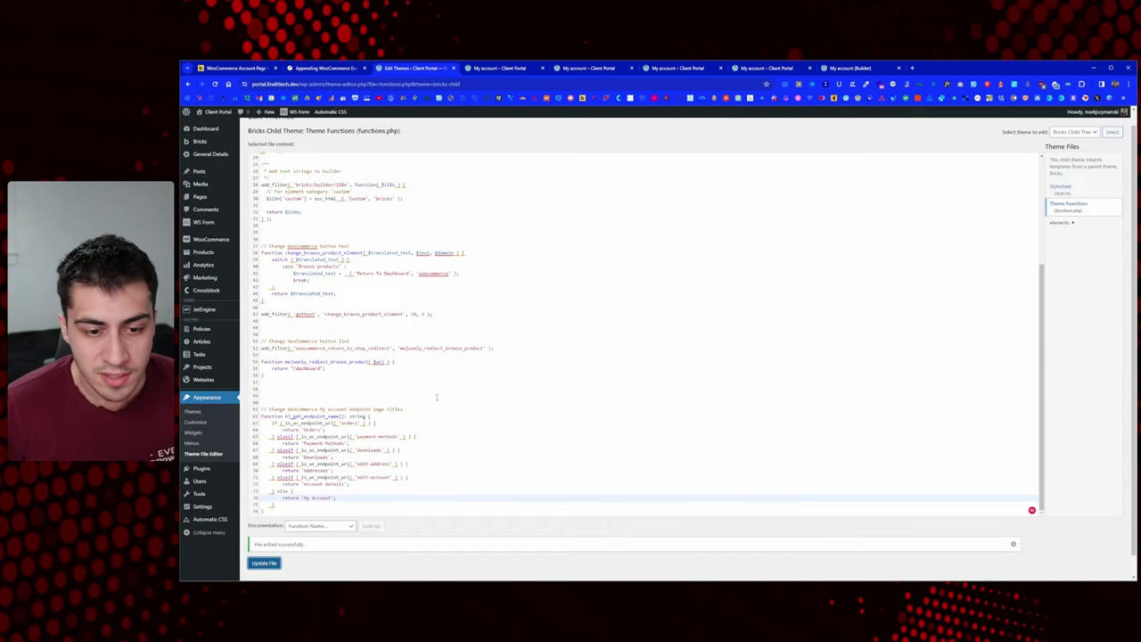
scroll(437, 398, "down", 1)
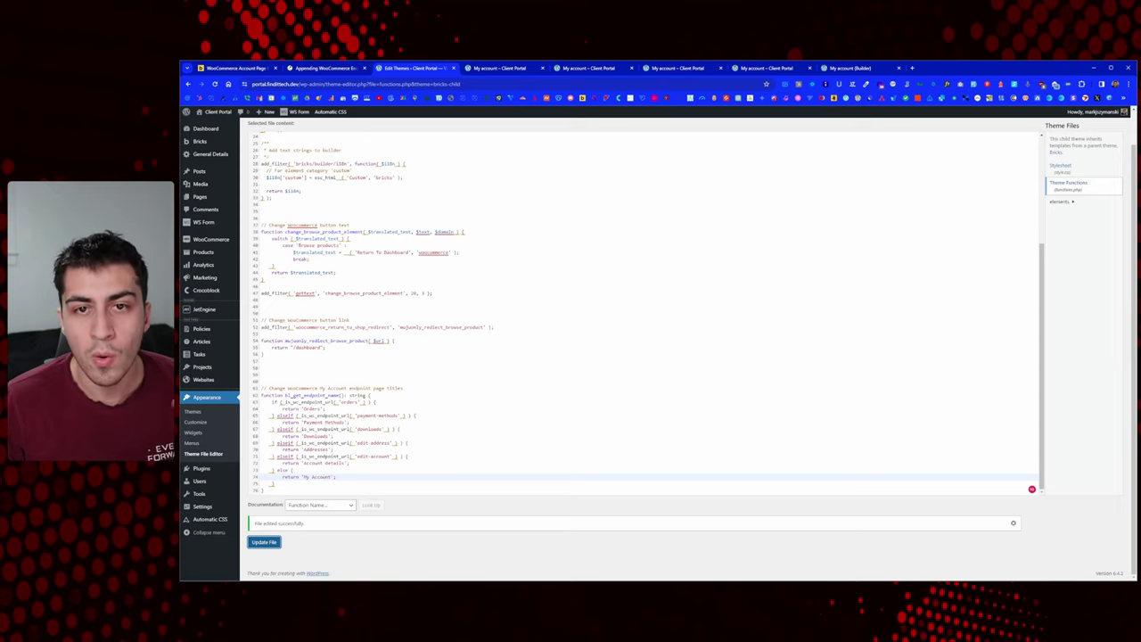
left_click(489, 69)
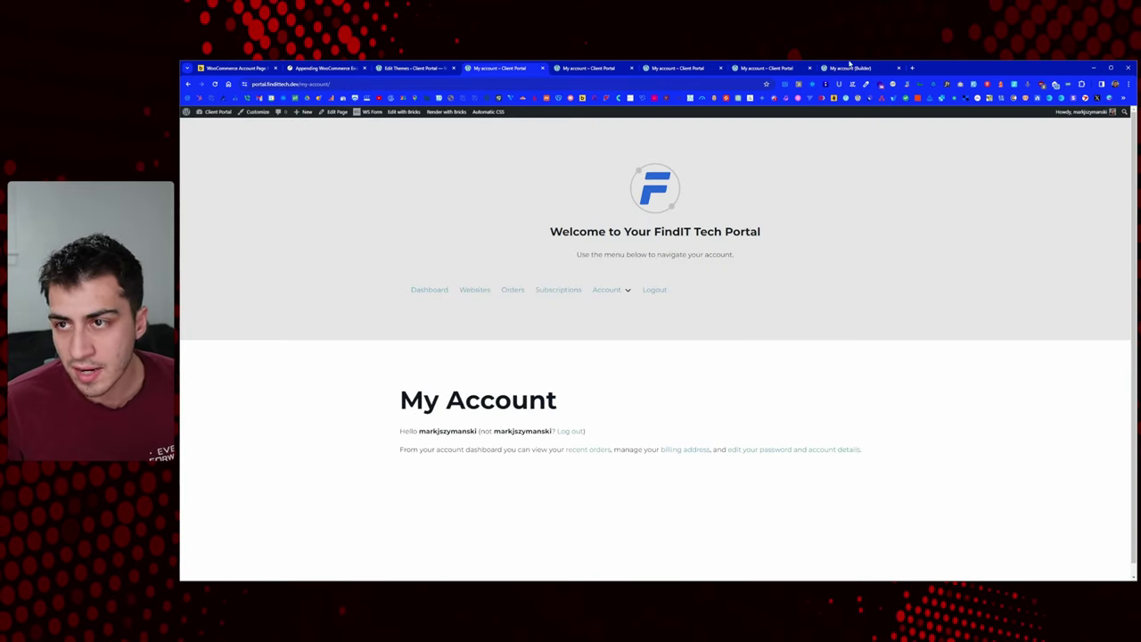
Step: Place the My account builder tab right after the theme editor tab and select the page's echo-tag Heading element
left_click_drag(852, 69, 493, 69)
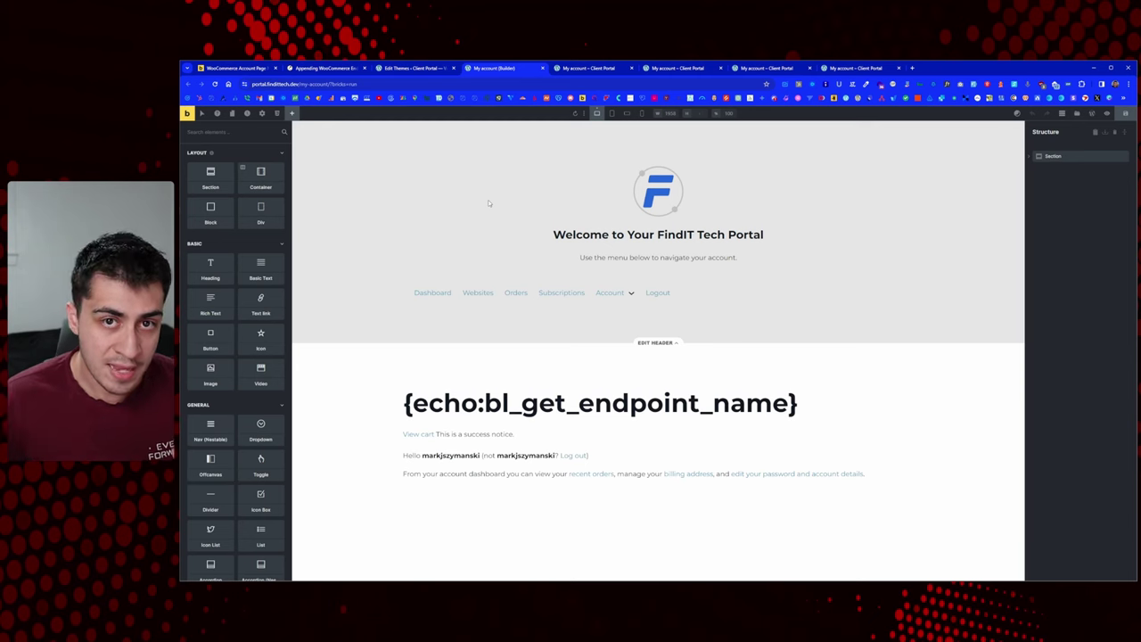
left_click(1124, 133)
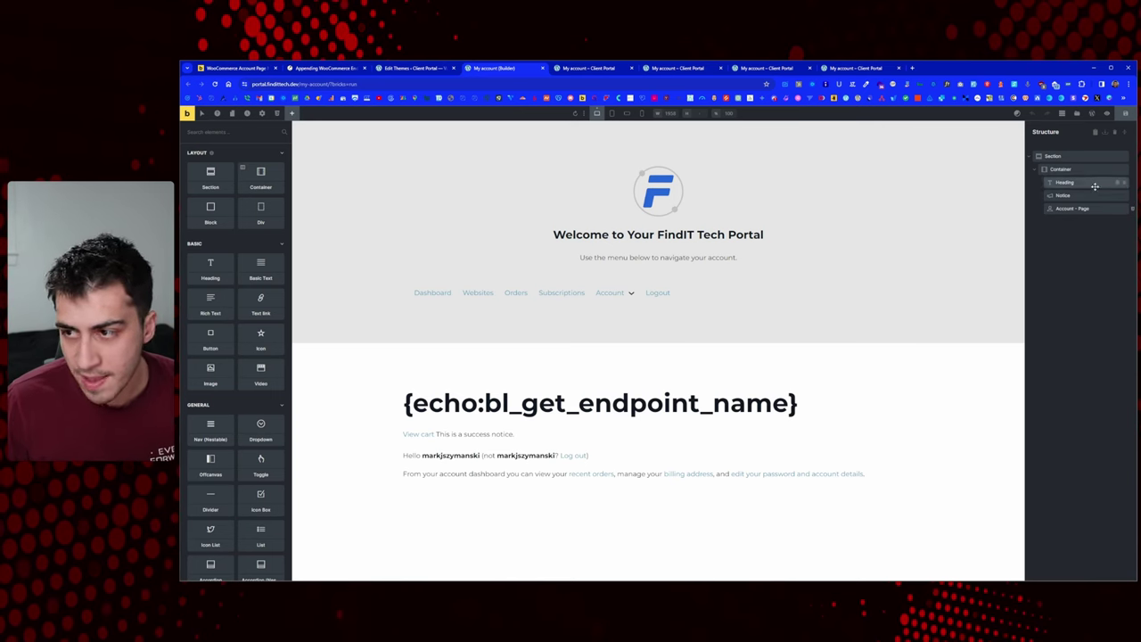
left_click(651, 406)
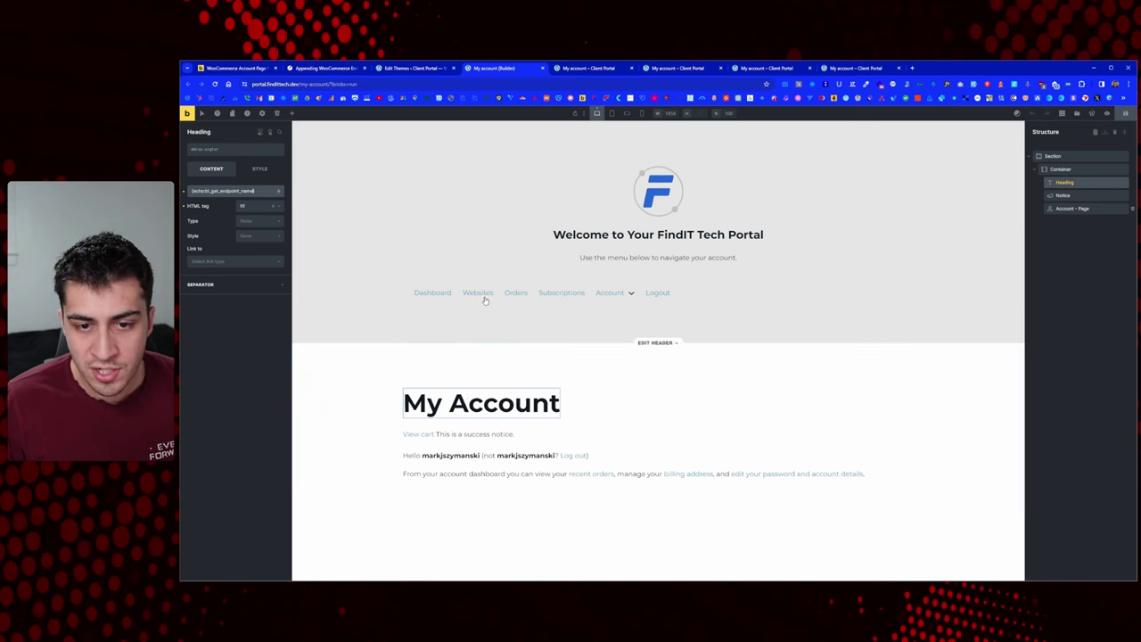
Step: Compare the fallback title returned in functions.php with the heading on the portal's My account page
left_click(413, 68)
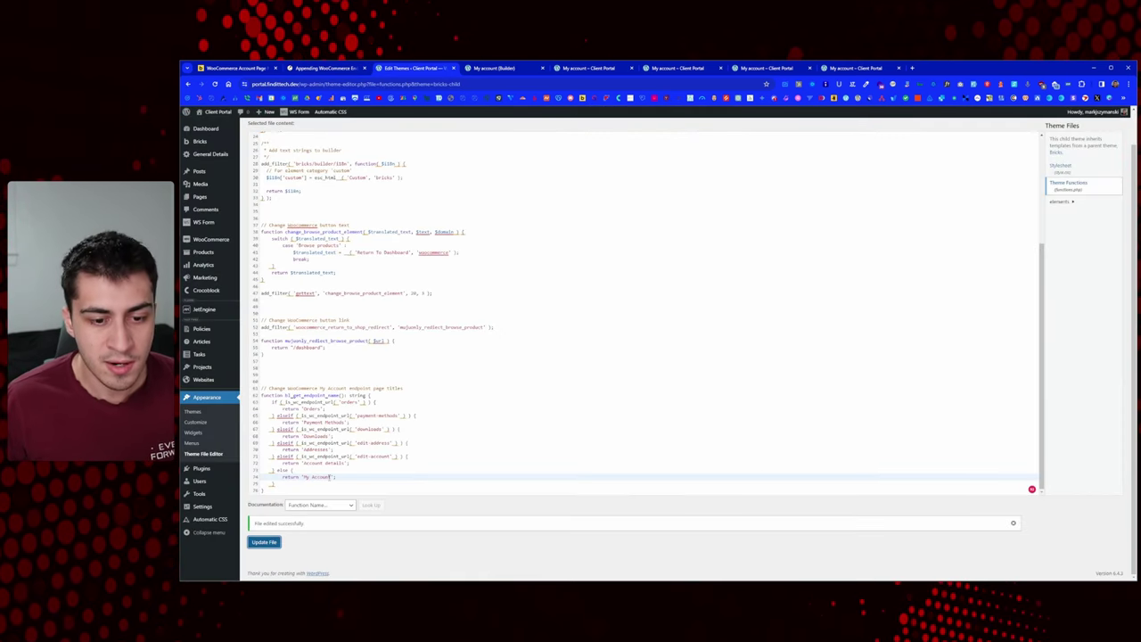
left_click(617, 66)
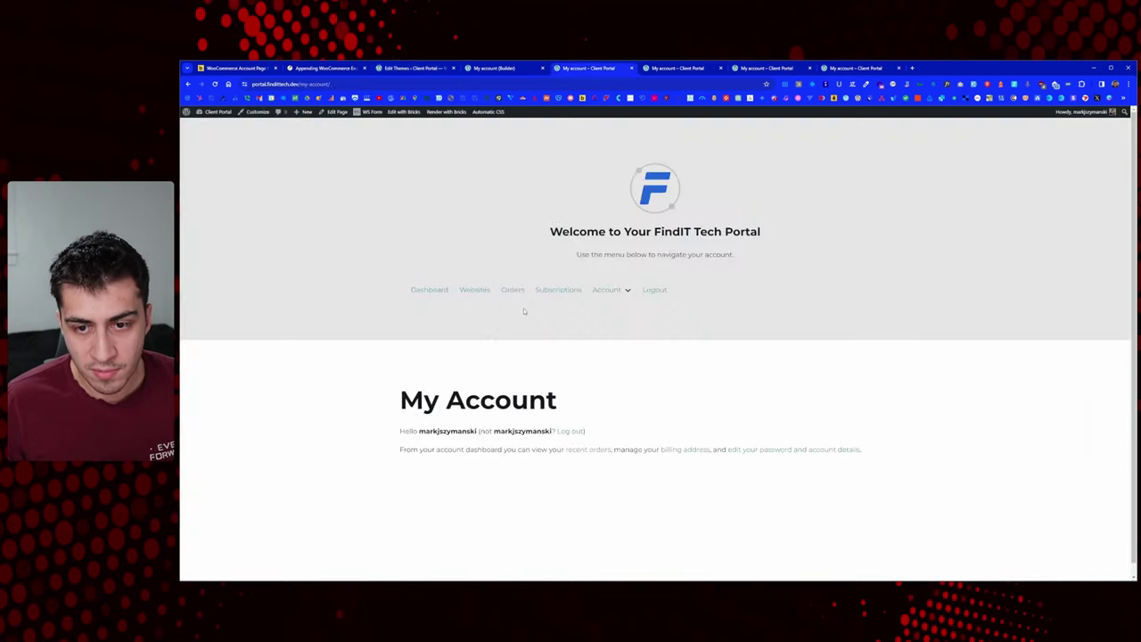
right_click(410, 331)
left_click(477, 372)
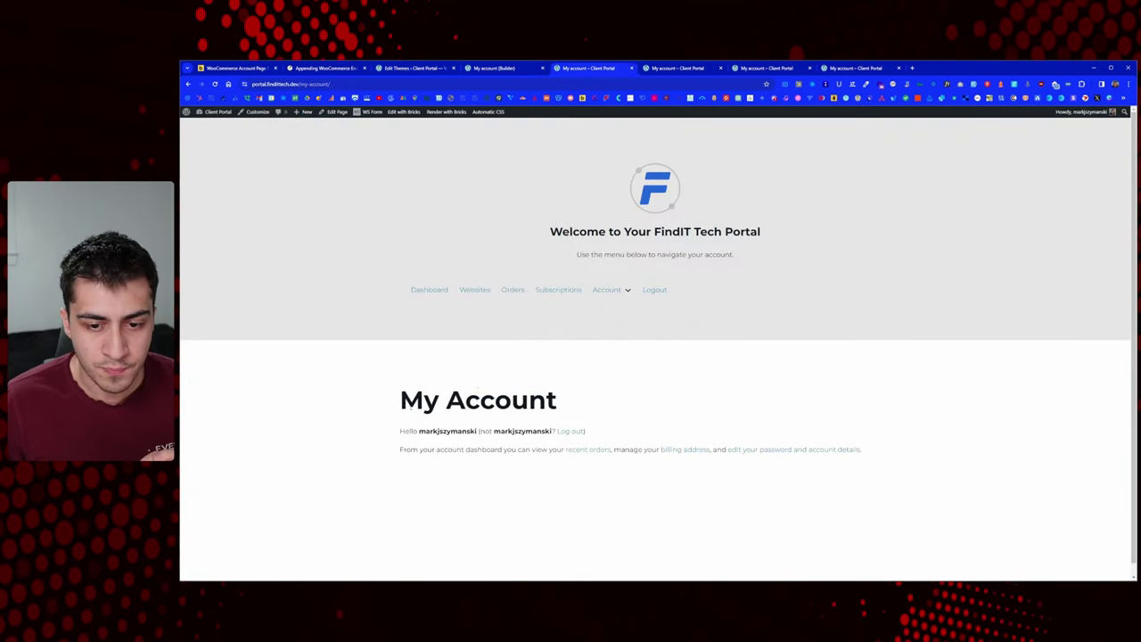
left_click_drag(398, 400, 560, 400)
left_click(560, 399)
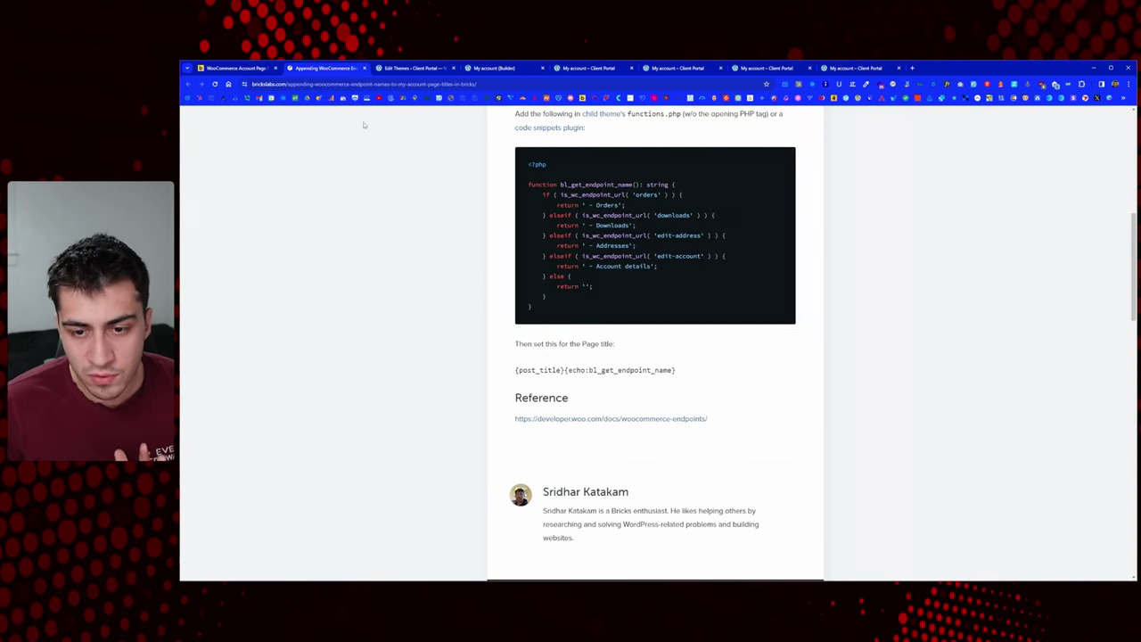
Step: Examine the tutorial's {post_title} and echo tags and 'Account details' title, and highlight the custom 'Payment Methods' title in functions.php
left_click(317, 69)
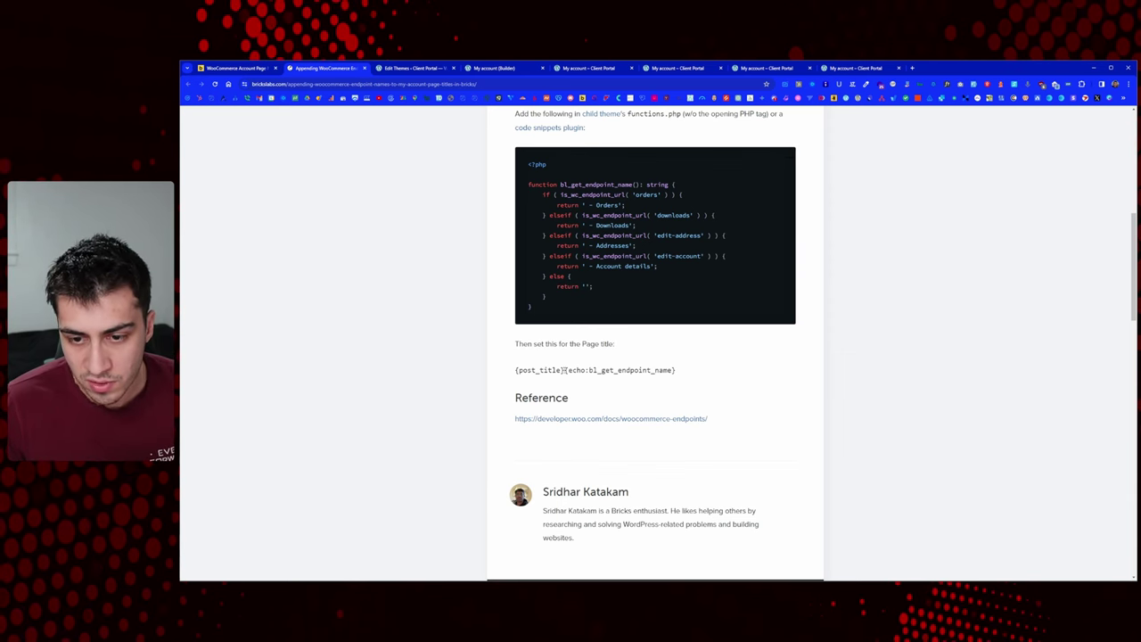
left_click_drag(563, 369, 510, 372)
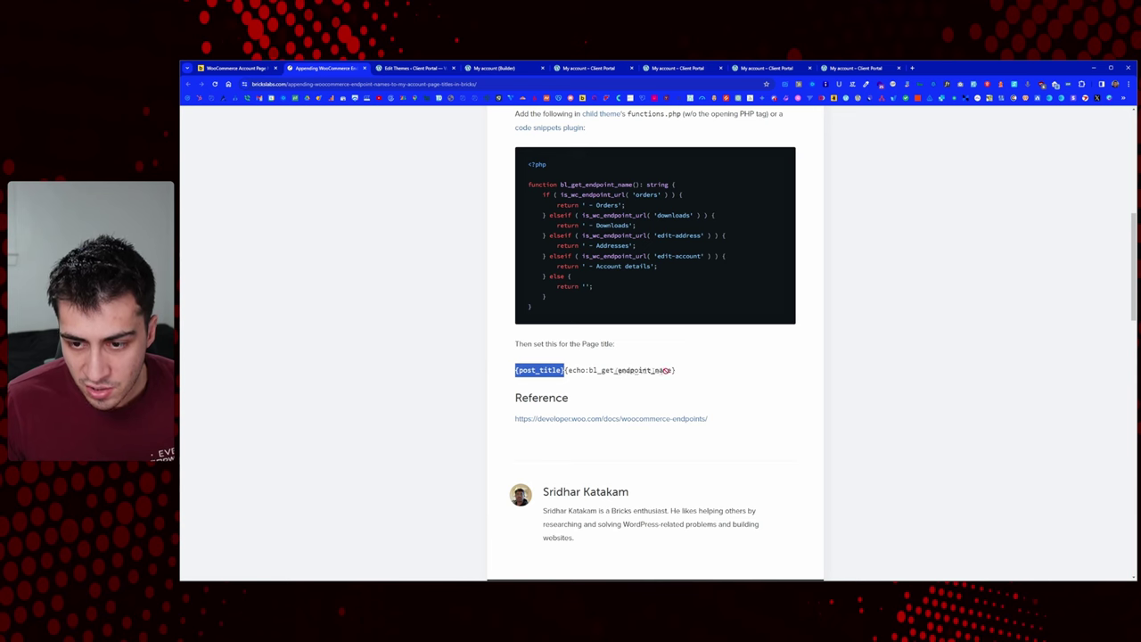
left_click_drag(676, 370, 565, 370)
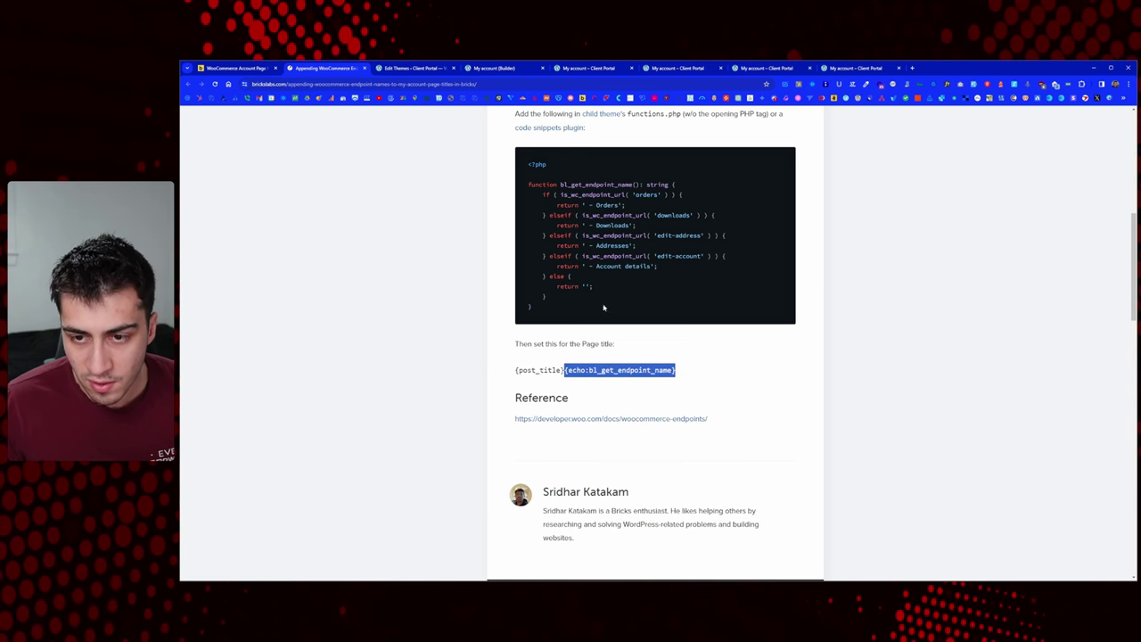
left_click_drag(592, 266, 651, 266)
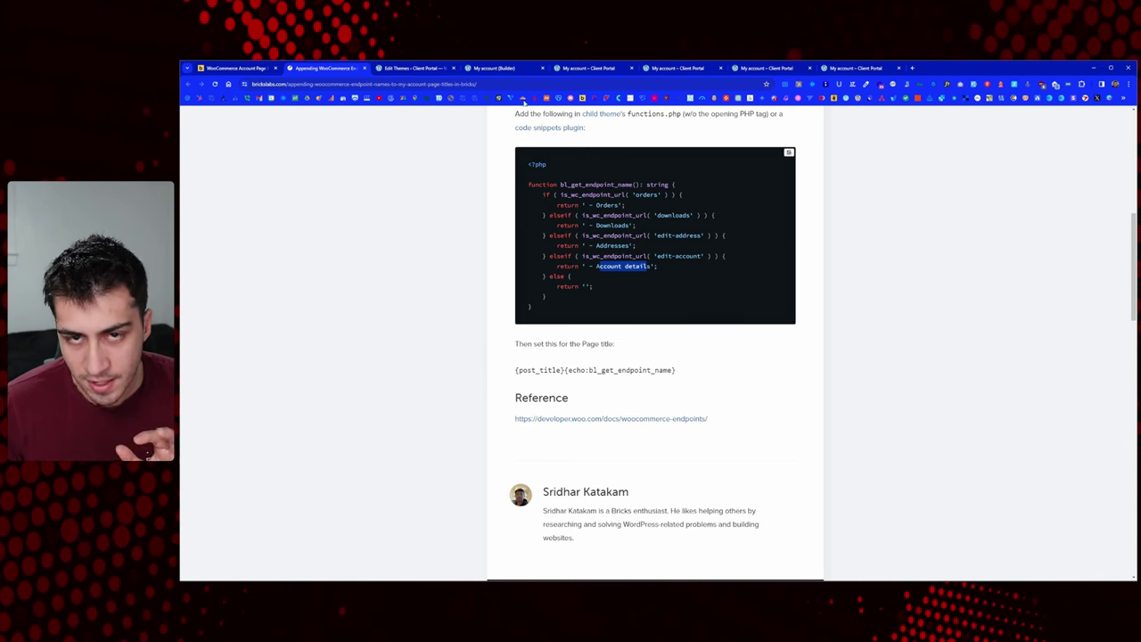
left_click(412, 69)
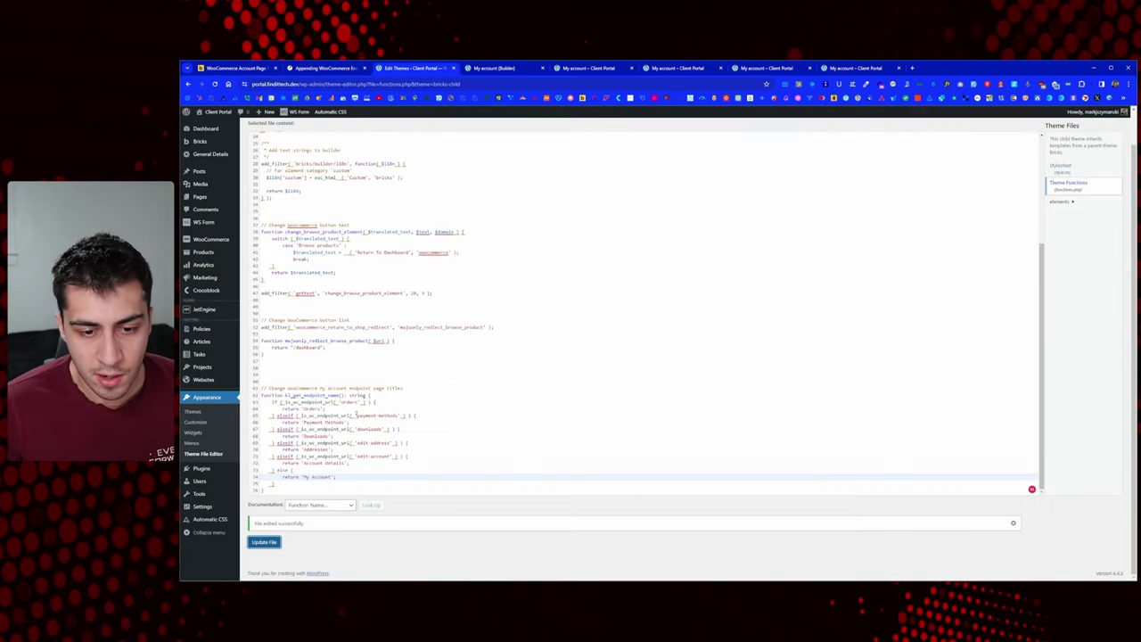
left_click_drag(304, 422, 341, 422)
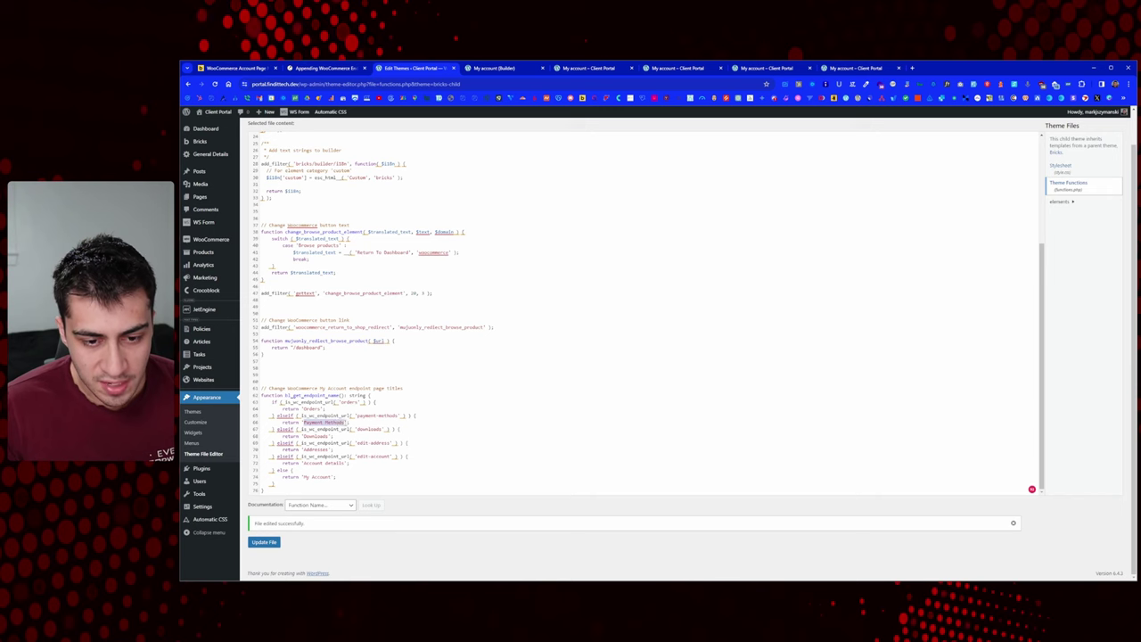
Step: Check the headings on the portal's My account and Account details pages, and open the Orders page
left_click(573, 68)
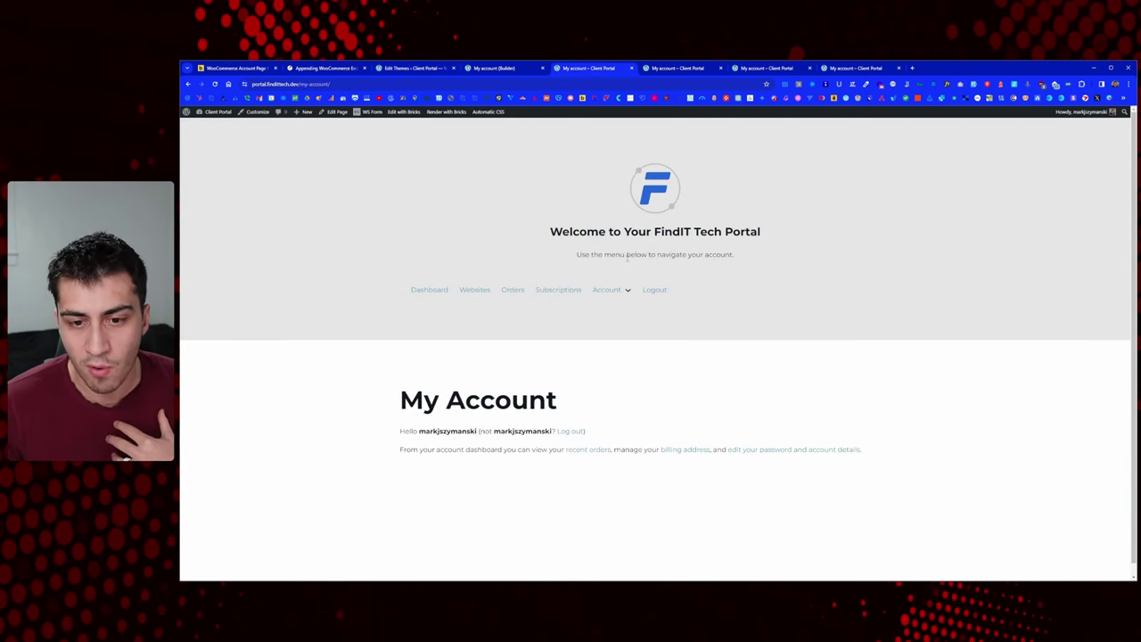
left_click_drag(415, 416, 606, 426)
left_click(592, 412)
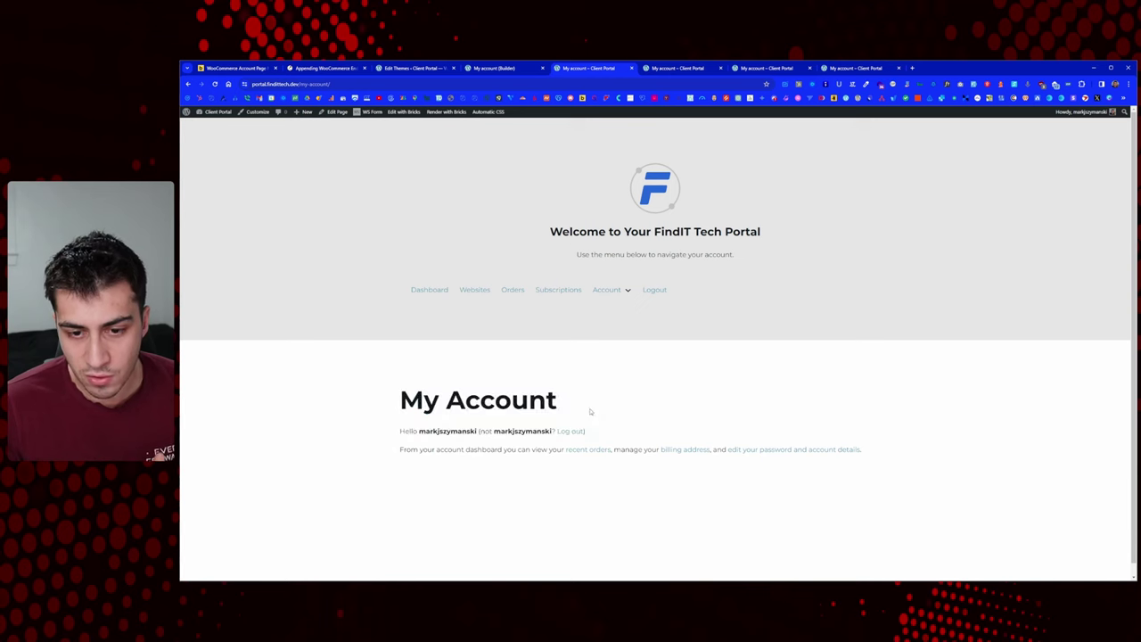
left_click(666, 70)
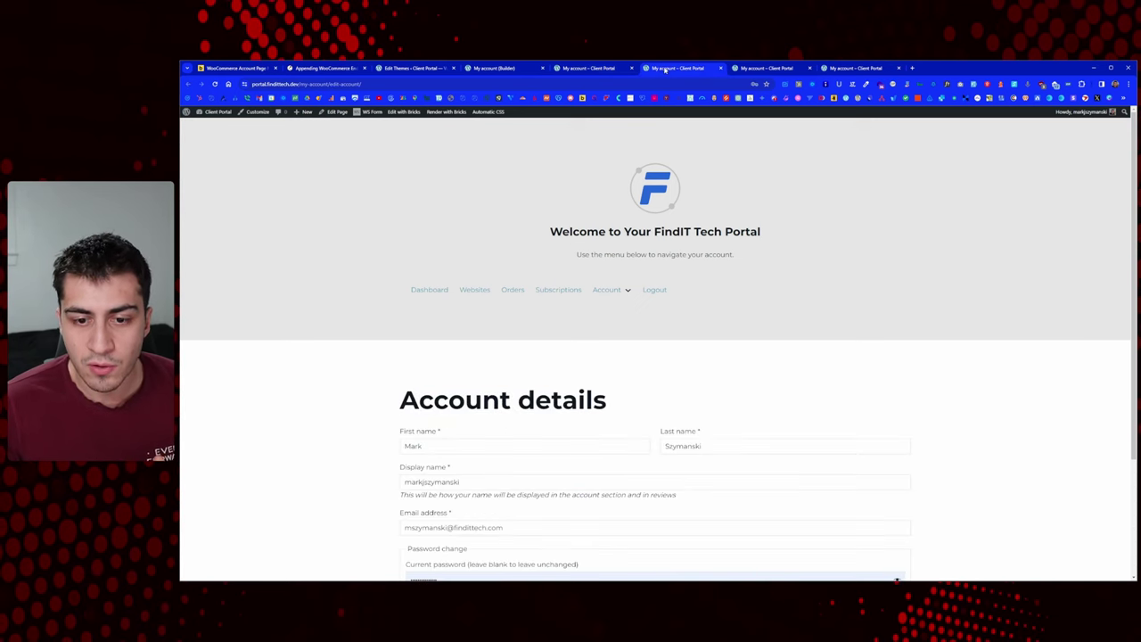
left_click(515, 292)
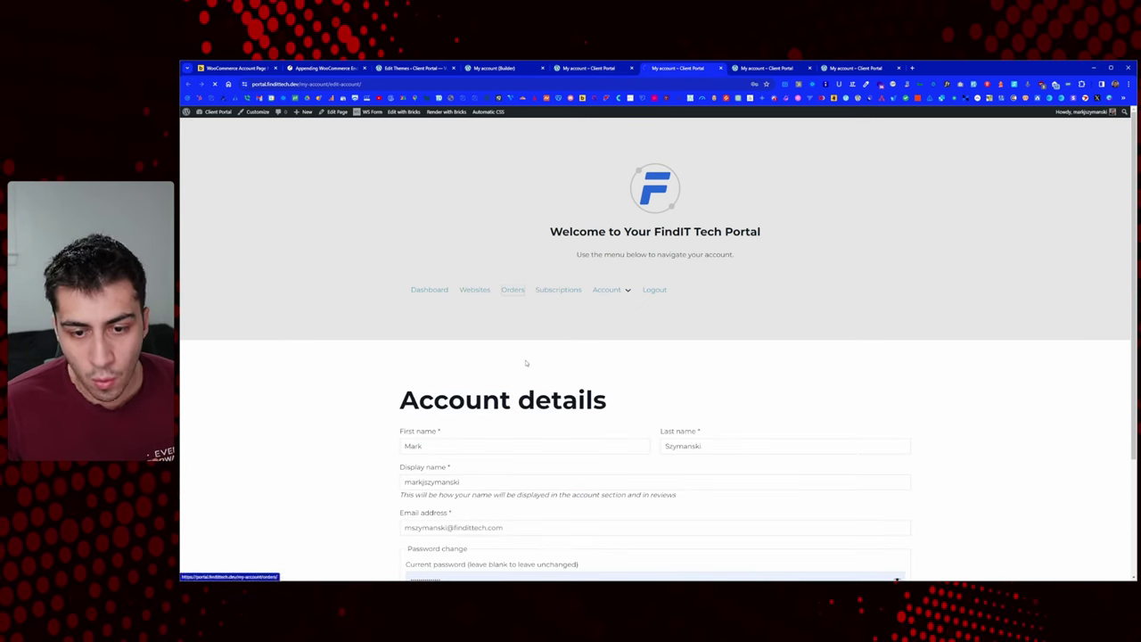
Step: Check the heading on the portal's Orders page, and open the Subscriptions page to check its heading
double_click(489, 403)
left_click(491, 404)
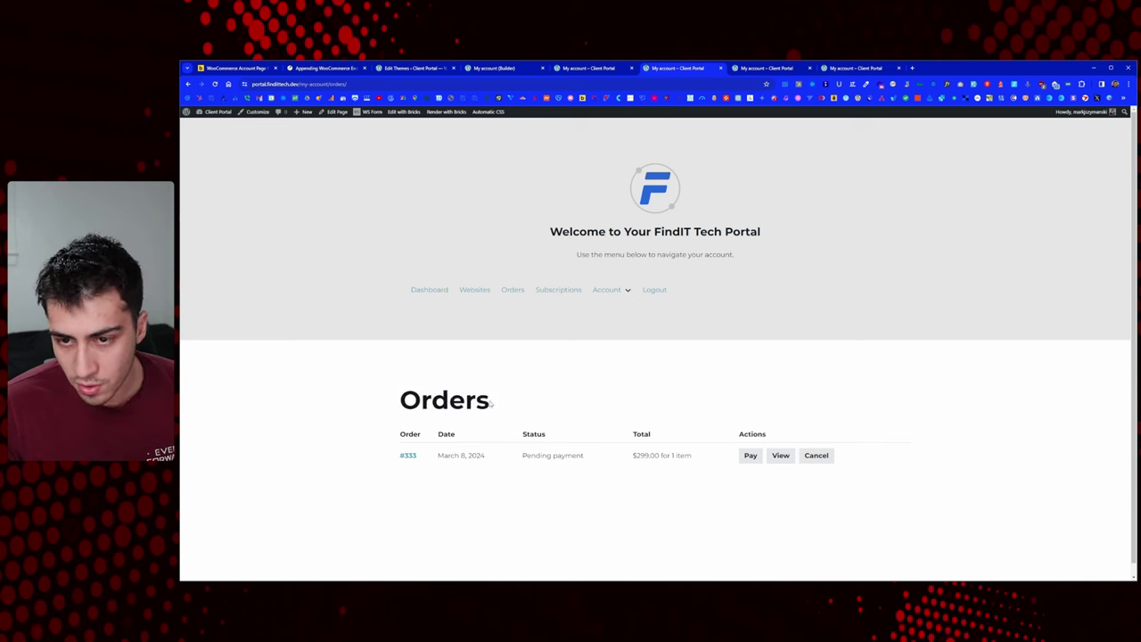
left_click(562, 293)
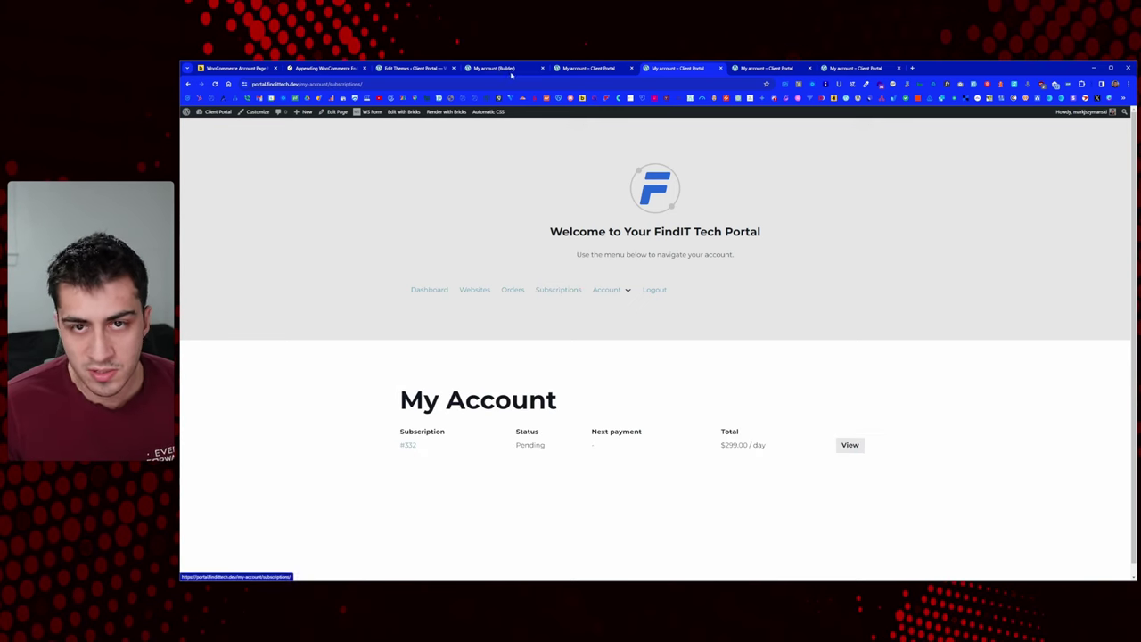
Step: In functions.php, duplicate the 'edit-account' elseif branch of bl_get_endpoint_name directly beneath the original
left_click(420, 68)
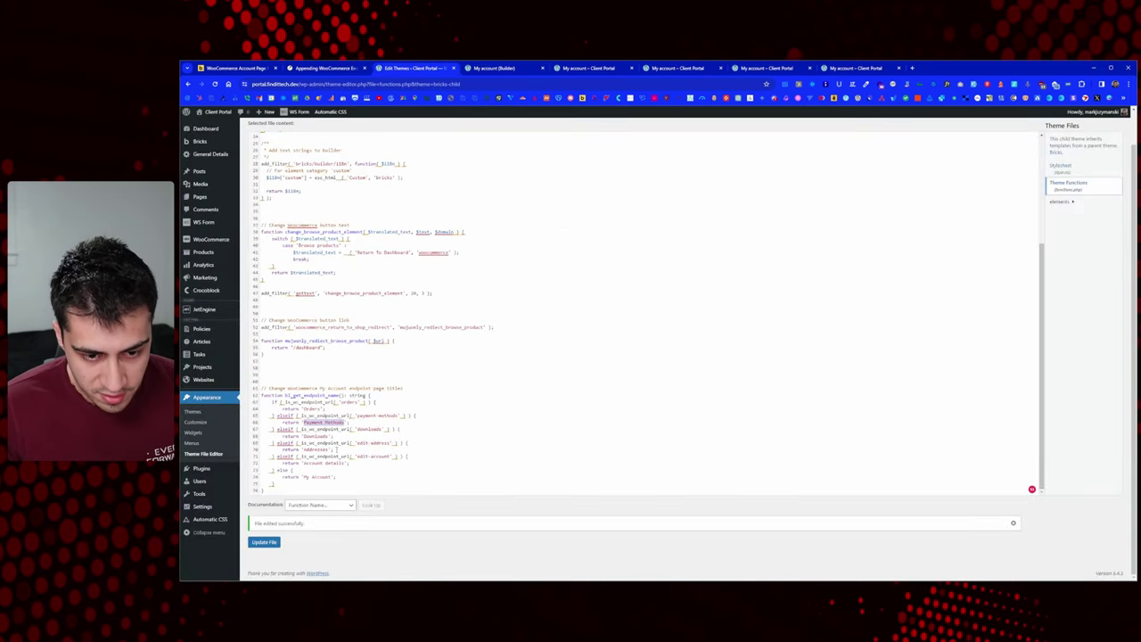
left_click_drag(356, 462, 262, 456)
key("ctrl+c")
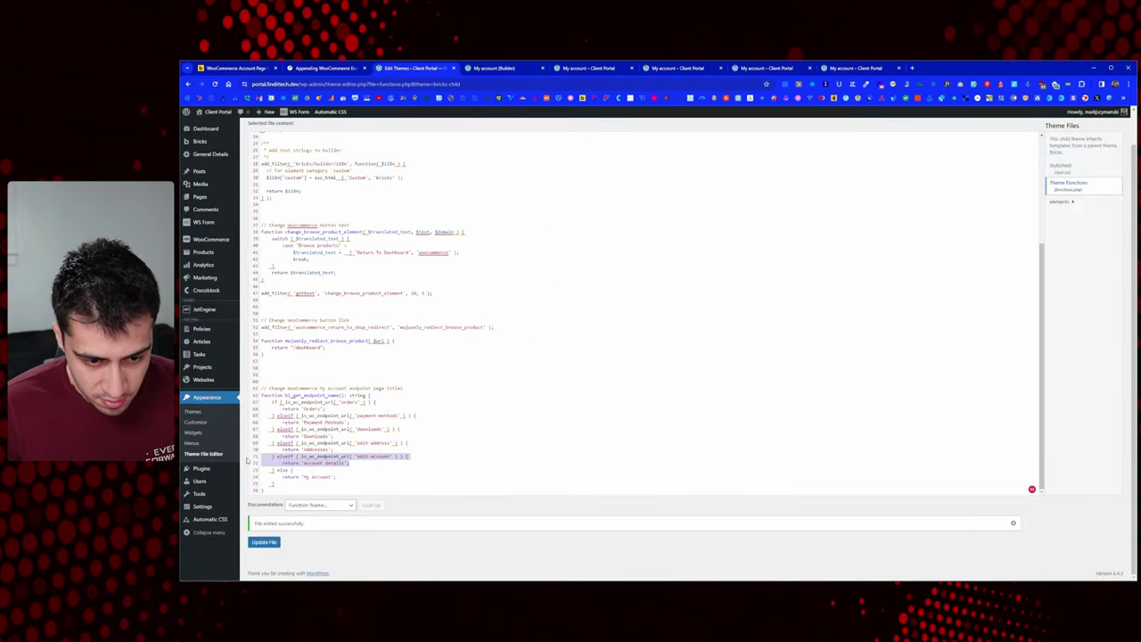
left_click(365, 463)
key("Return")
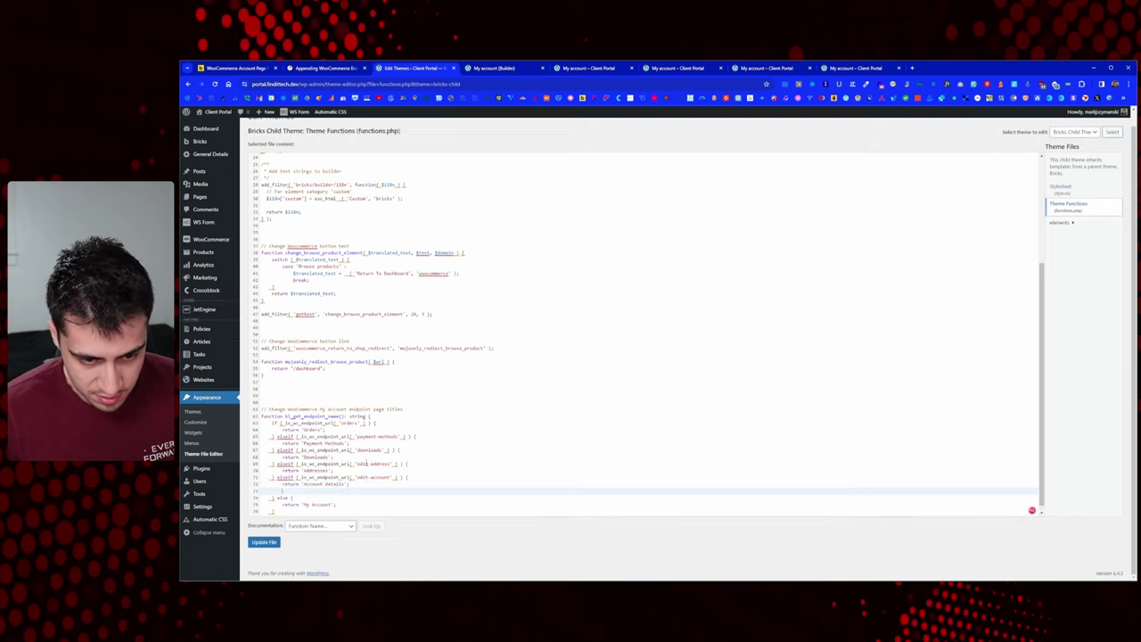
key("ctrl+v")
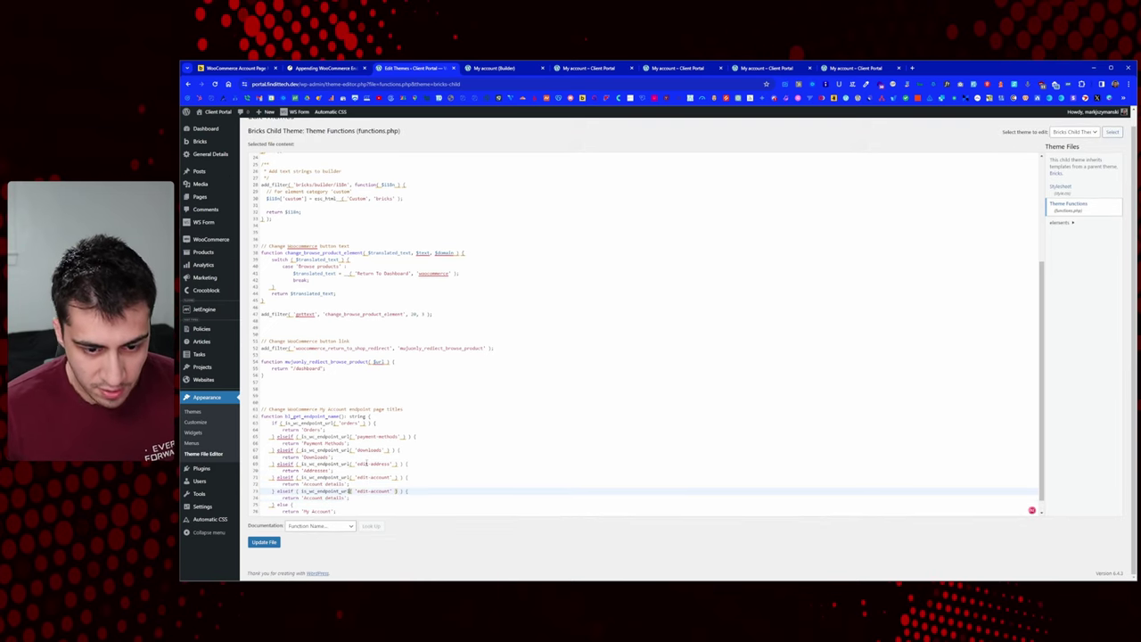
Step: Change the endpoint checked by the duplicated elseif branch to 'subscriptions'
type("su")
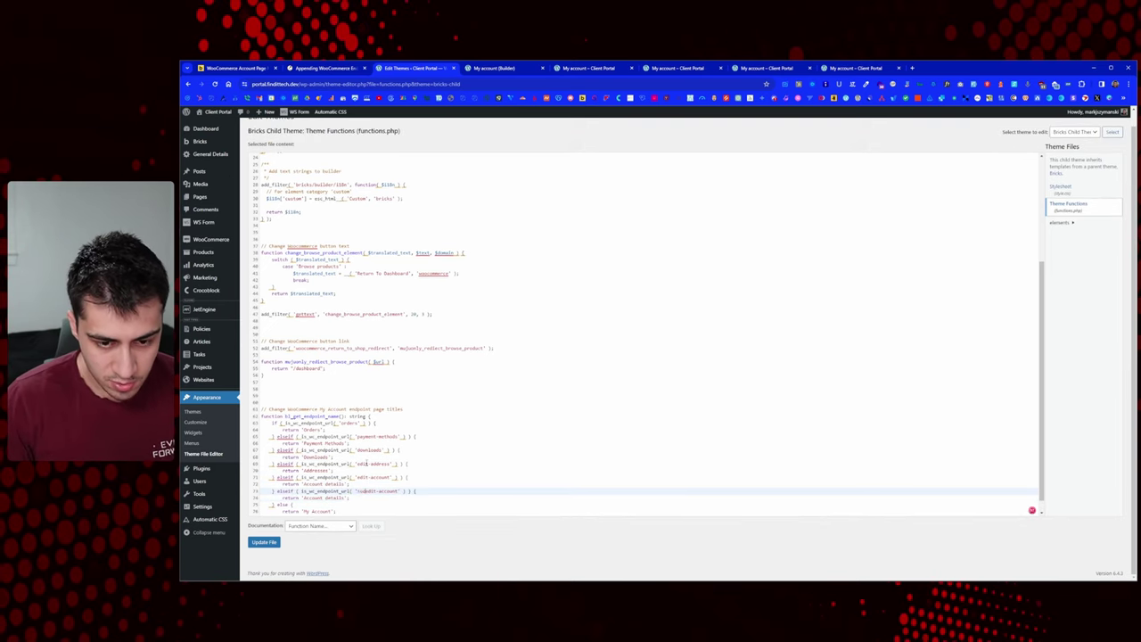
type("b")
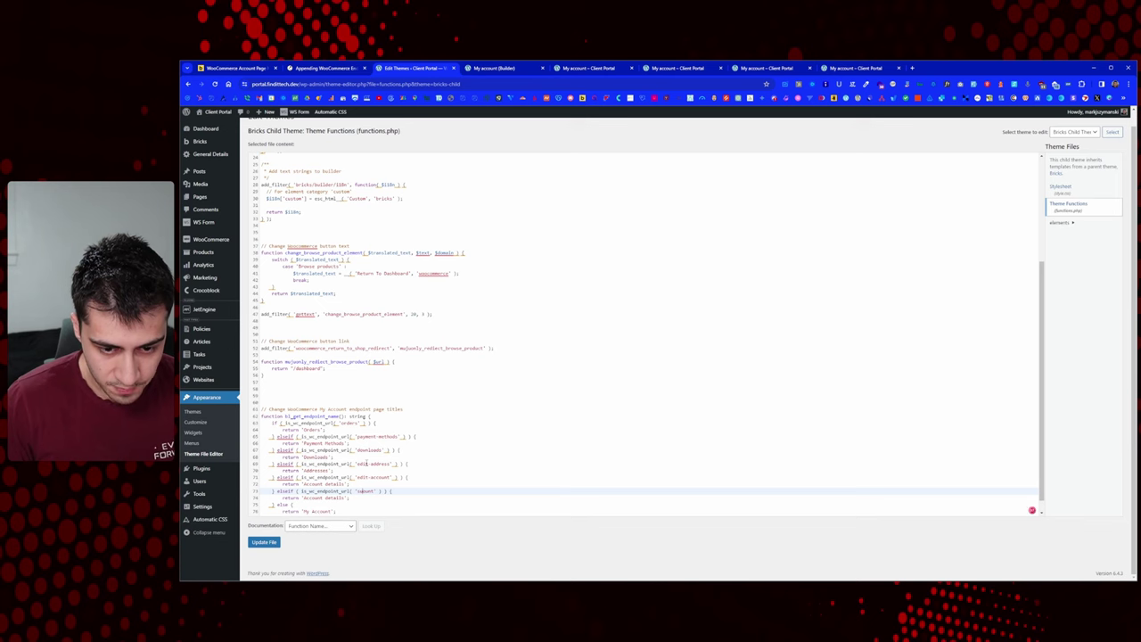
type("sc")
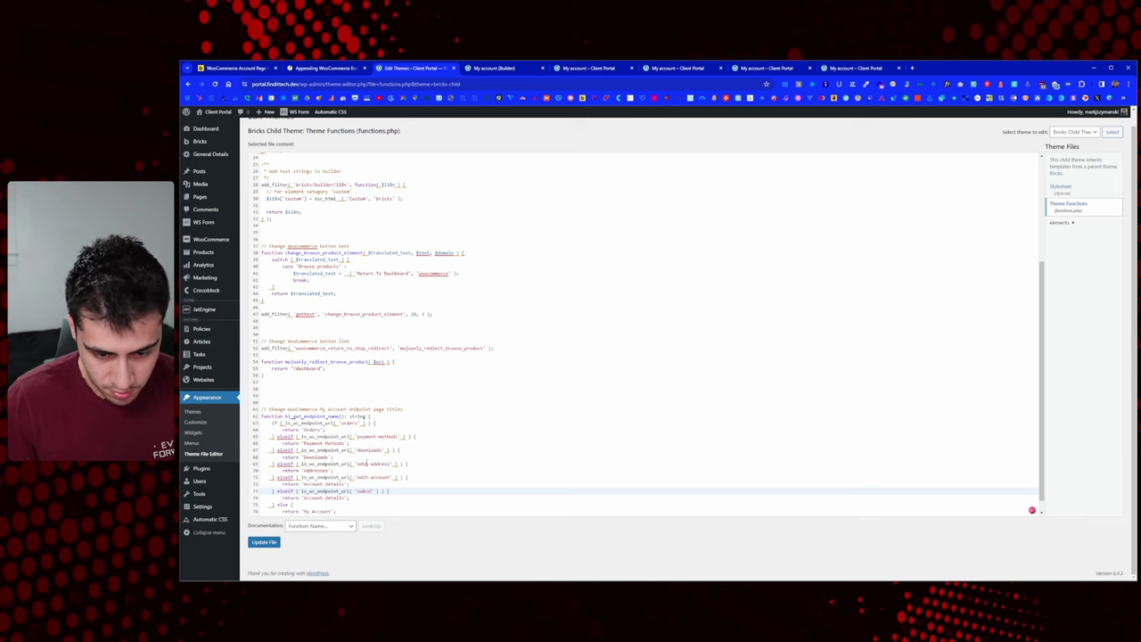
type("ription")
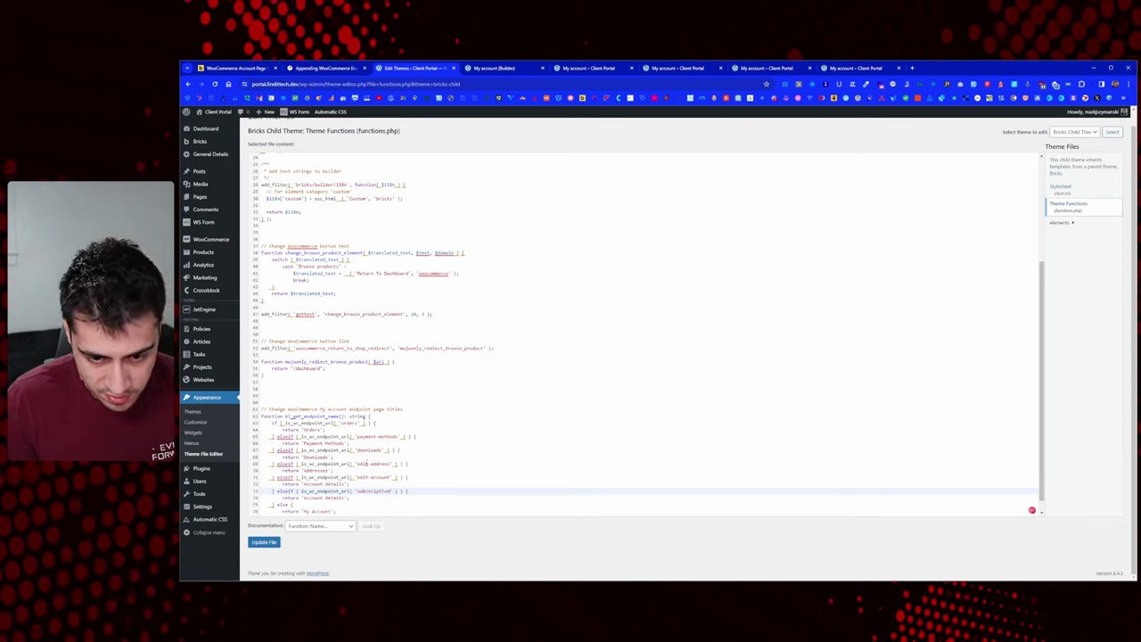
type("s")
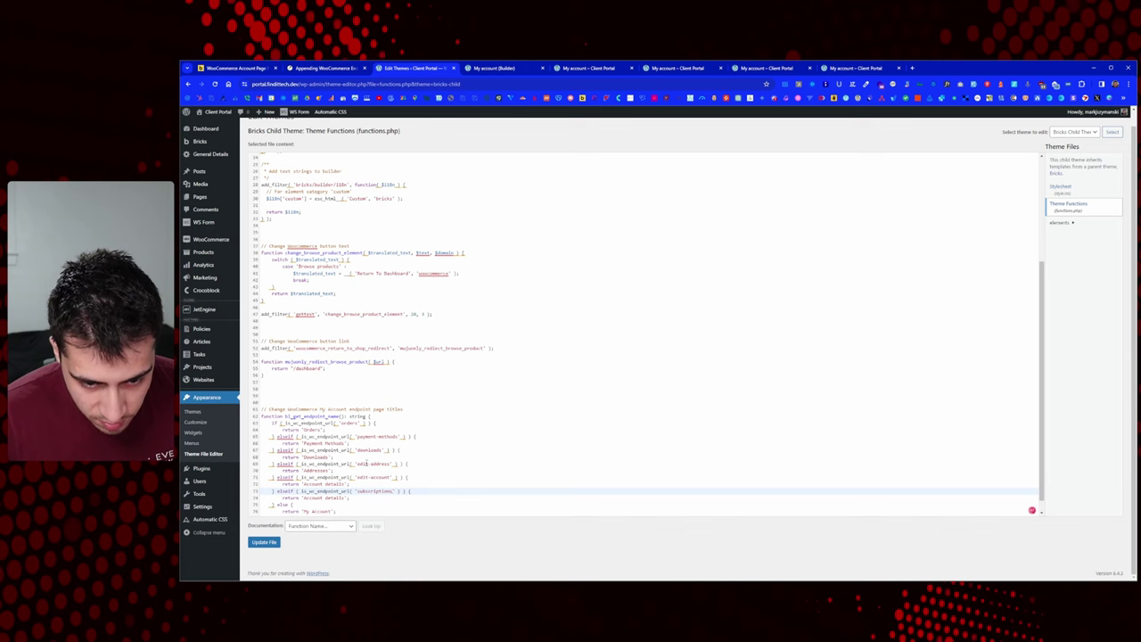
Step: Make the 'subscriptions' branch return 'Subscriptions' and save functions.php
key("Down")
key("ctrl+BackSpace")
key("ctrl+BackSpace")
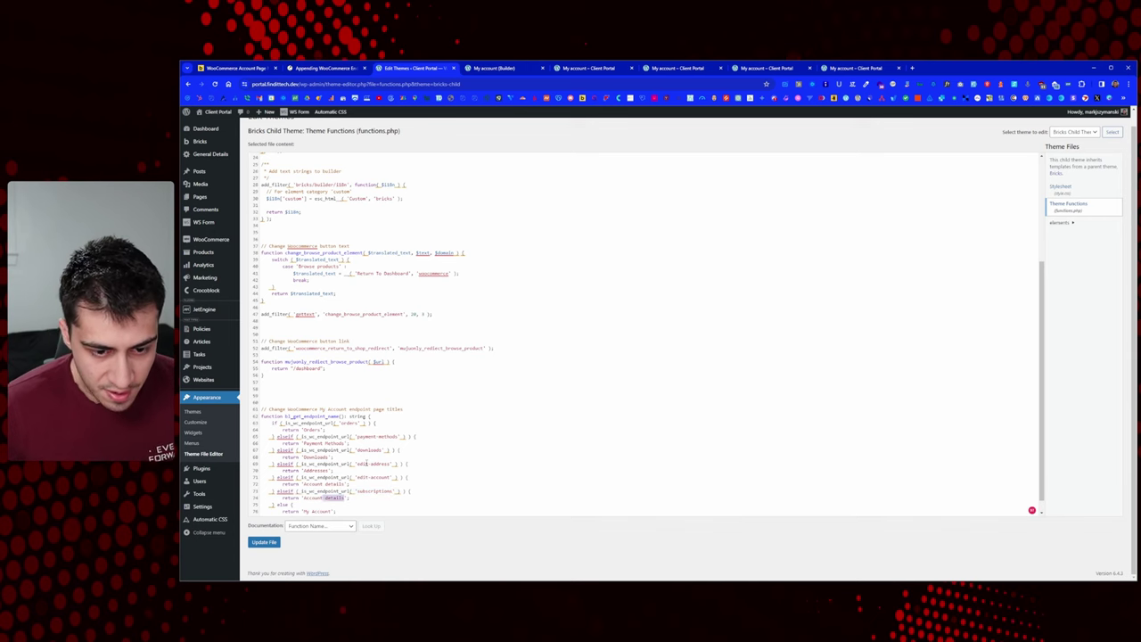
type("Subscri")
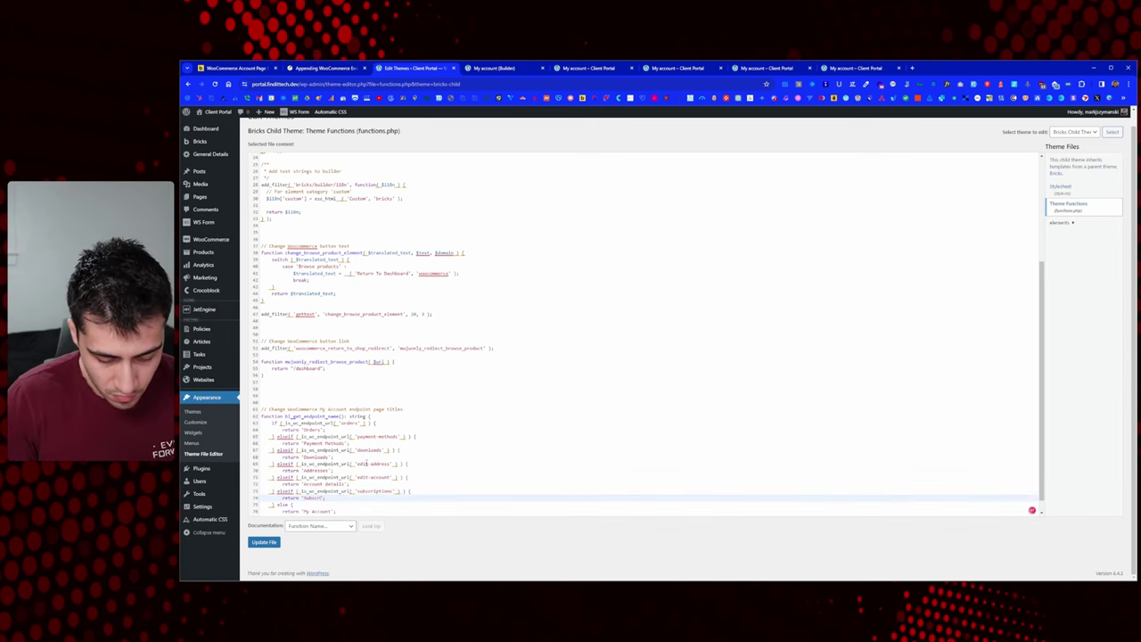
type("ptions")
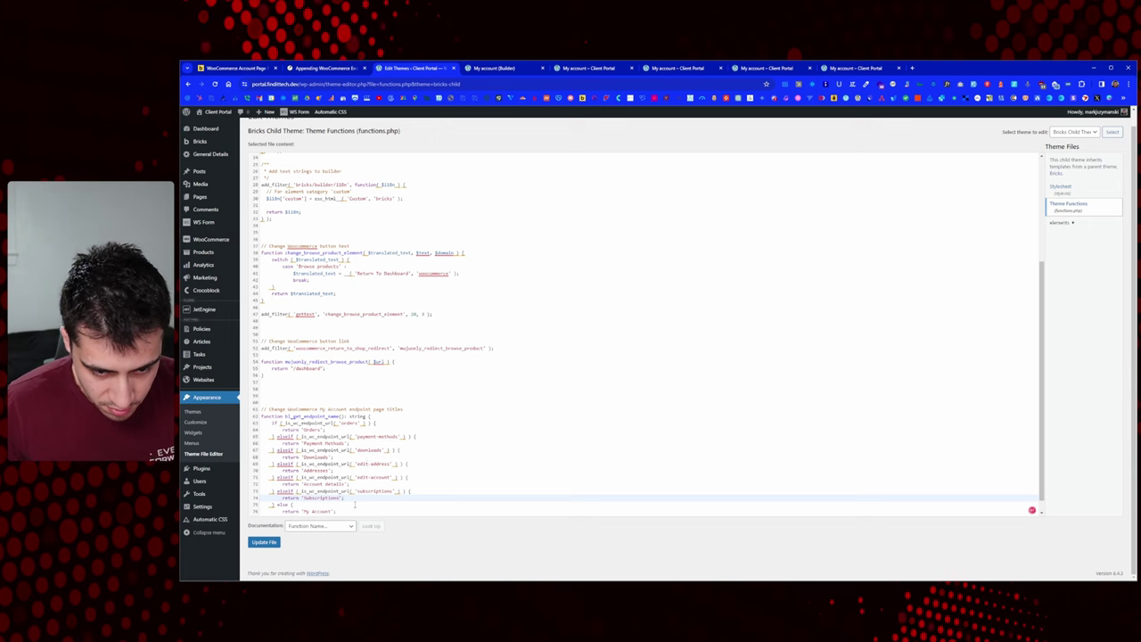
key("Up")
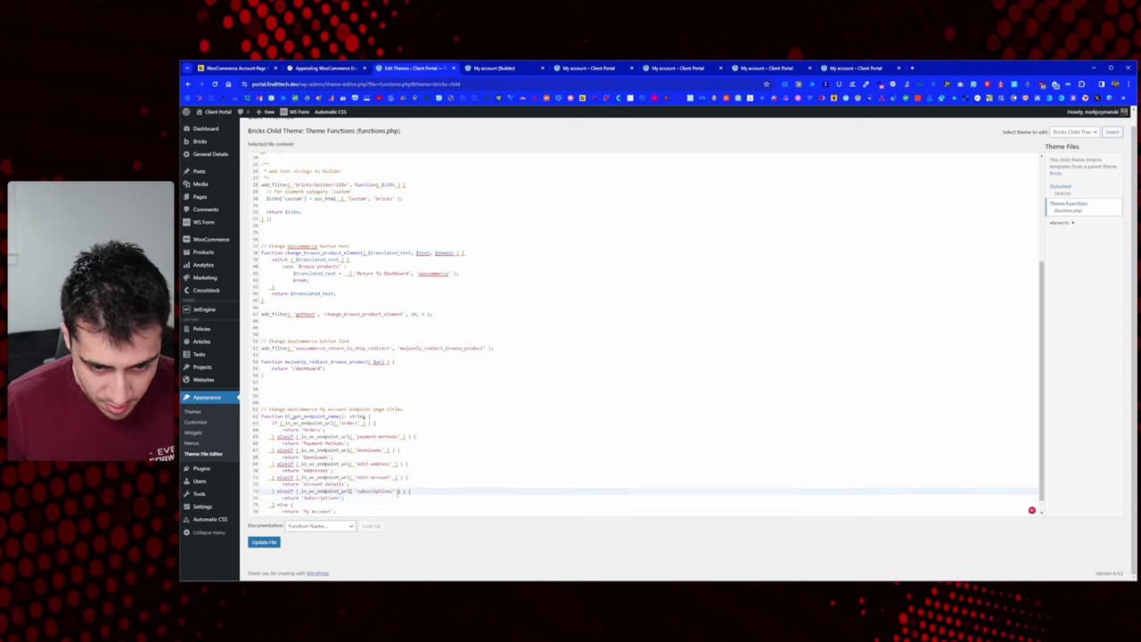
left_click(264, 542)
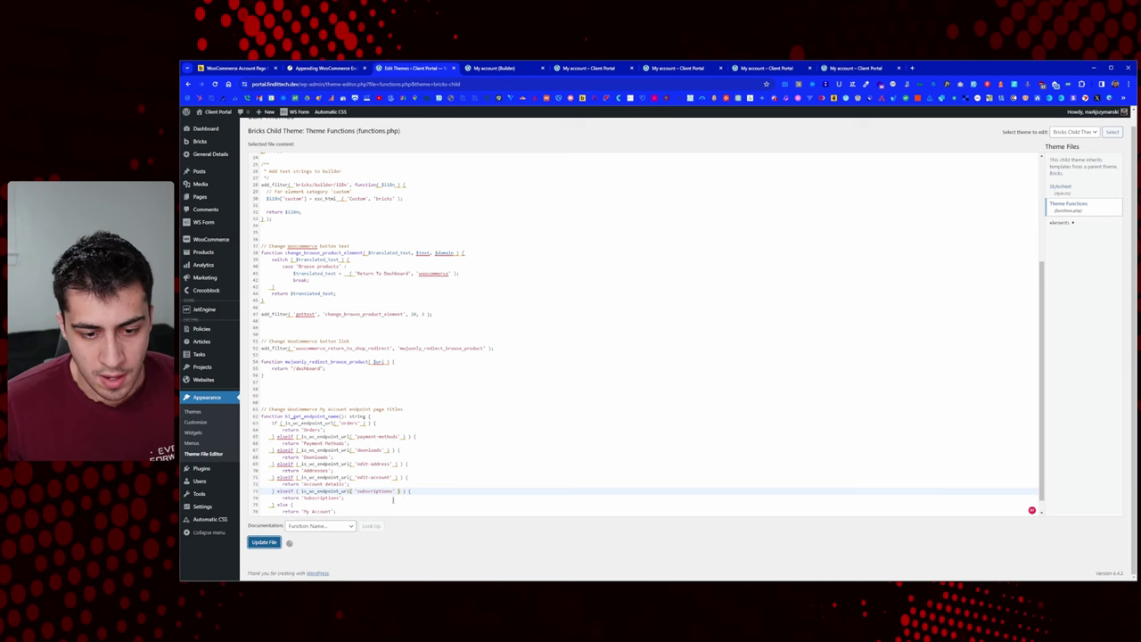
Step: Reload the portal's Subscriptions page and check its heading
left_click(590, 68)
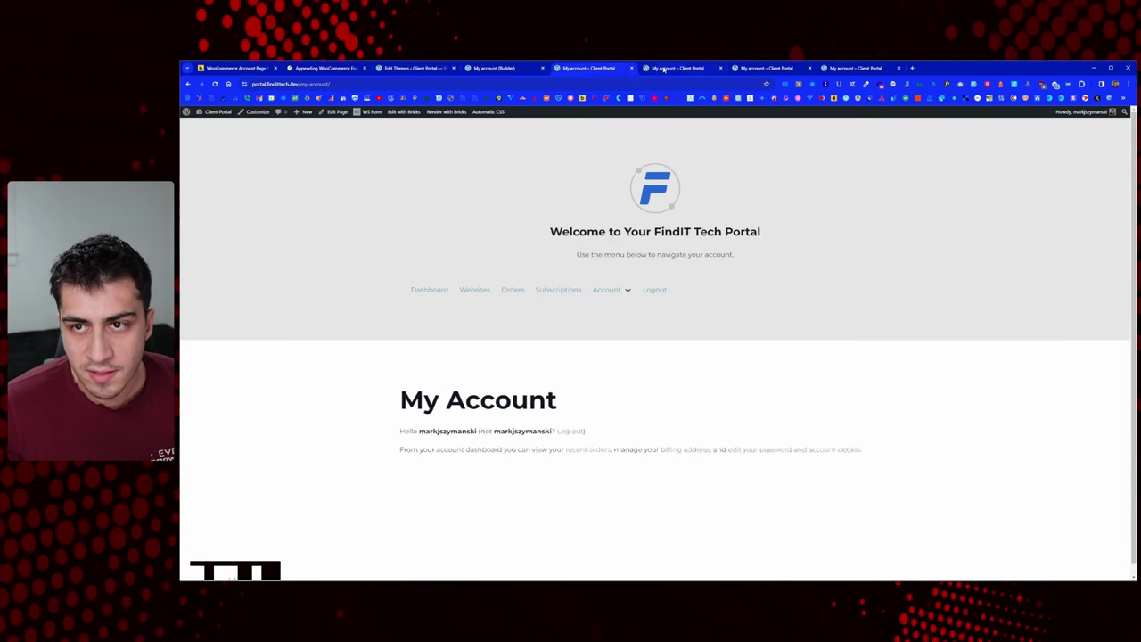
left_click(664, 69)
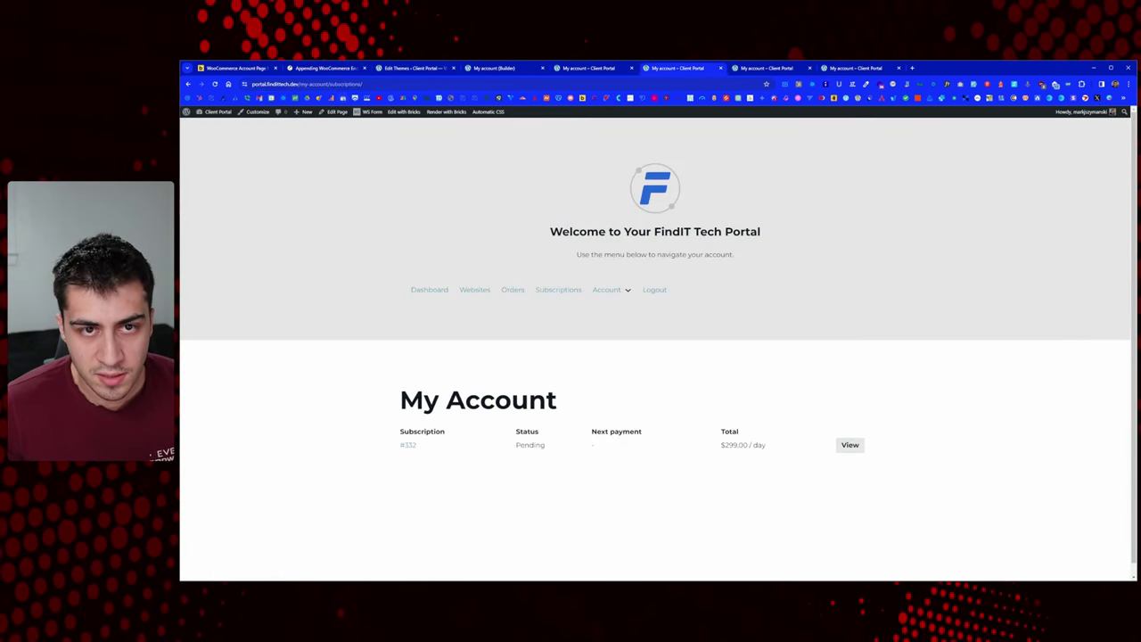
right_click(347, 222)
left_click(379, 256)
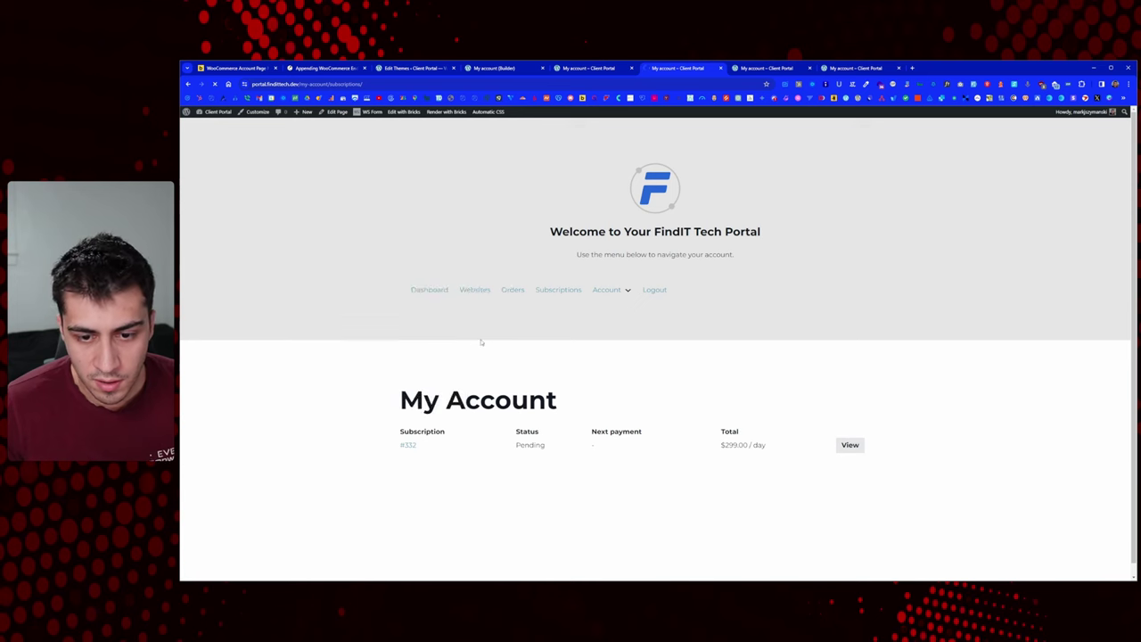
double_click(356, 403)
left_click(337, 461)
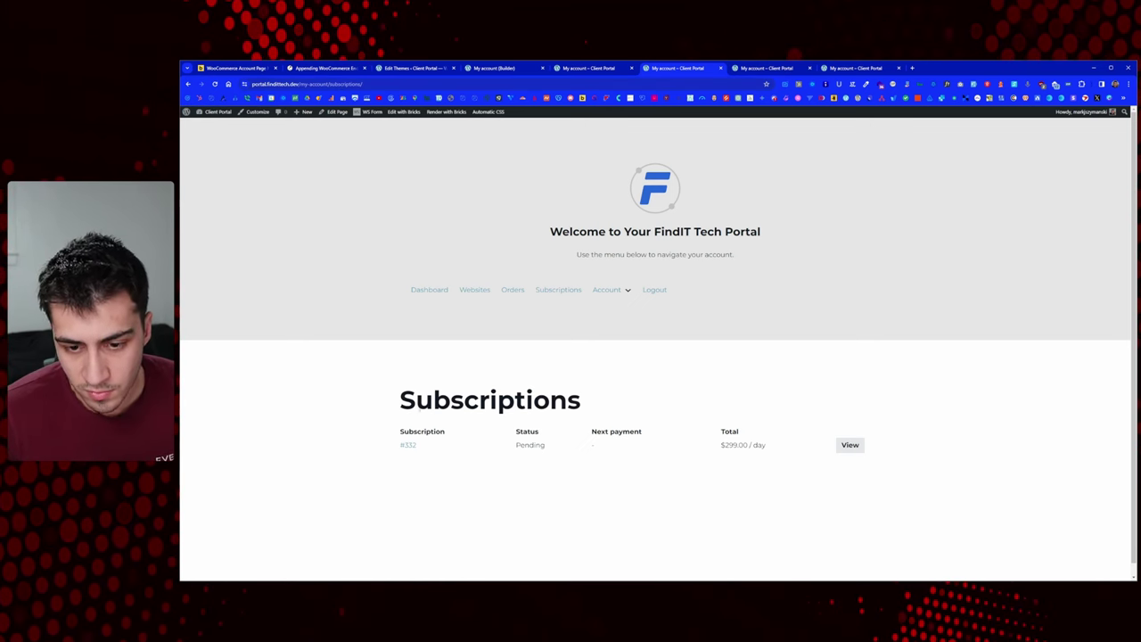
Step: Review the headings on the portal's open My account, Subscriptions, Addresses and Payment Methods pages
left_click(586, 68)
left_click(680, 67)
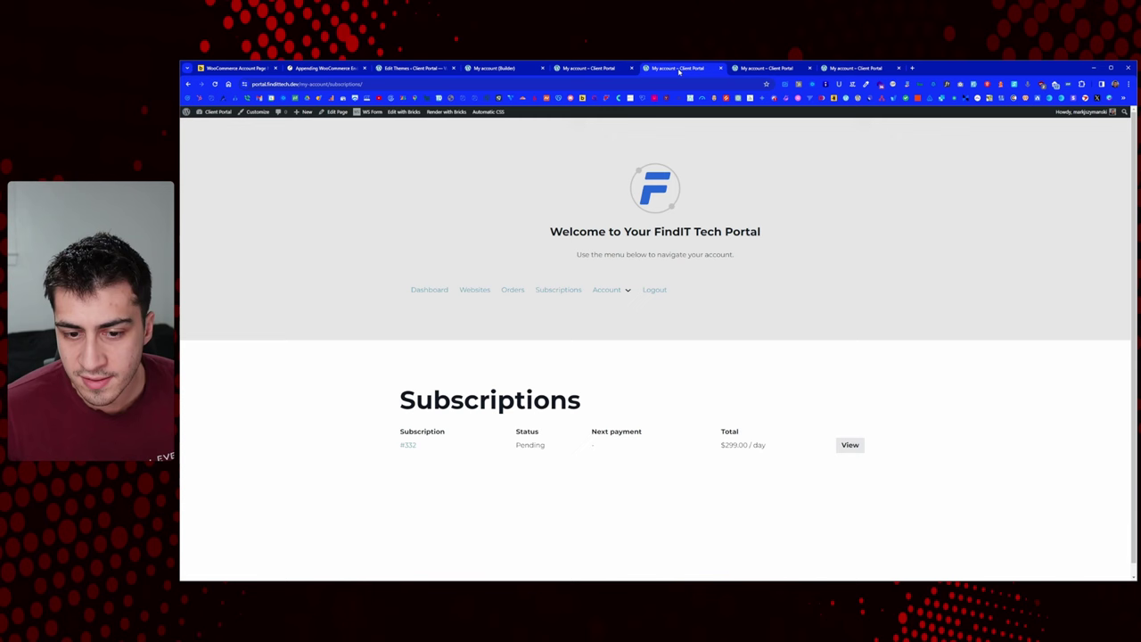
left_click(743, 69)
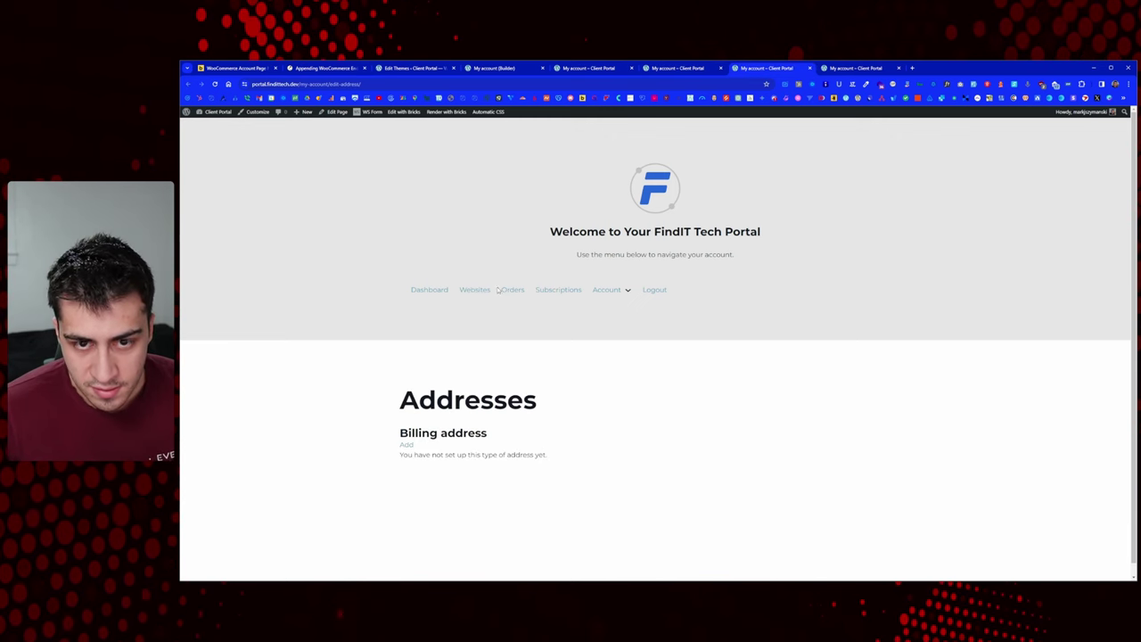
left_click(860, 68)
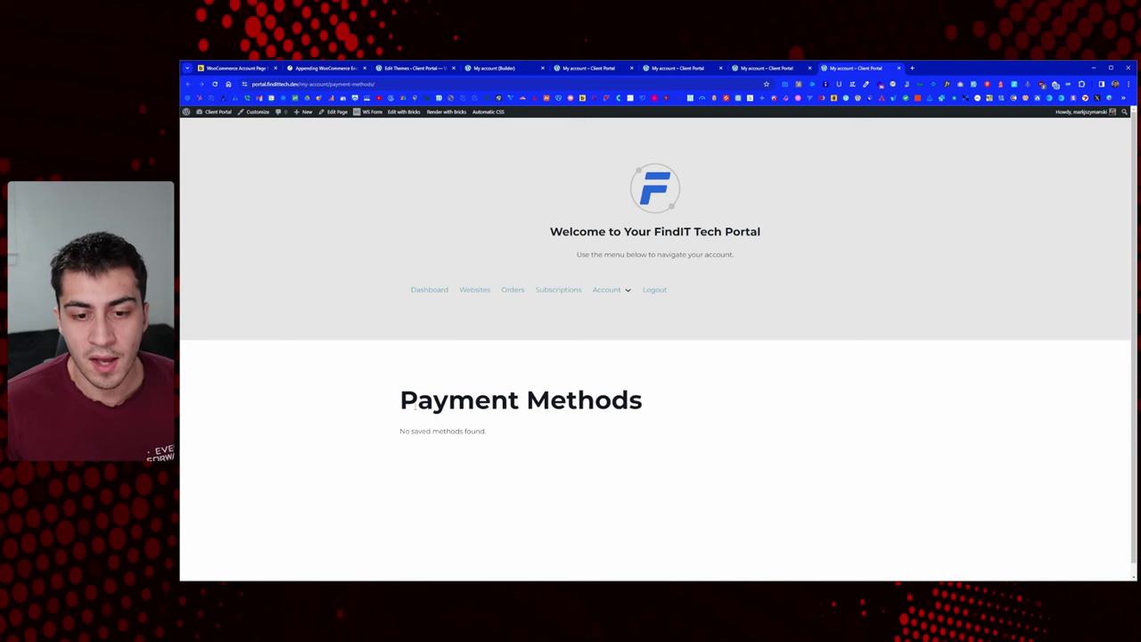
triple_click(668, 403)
left_click(636, 372)
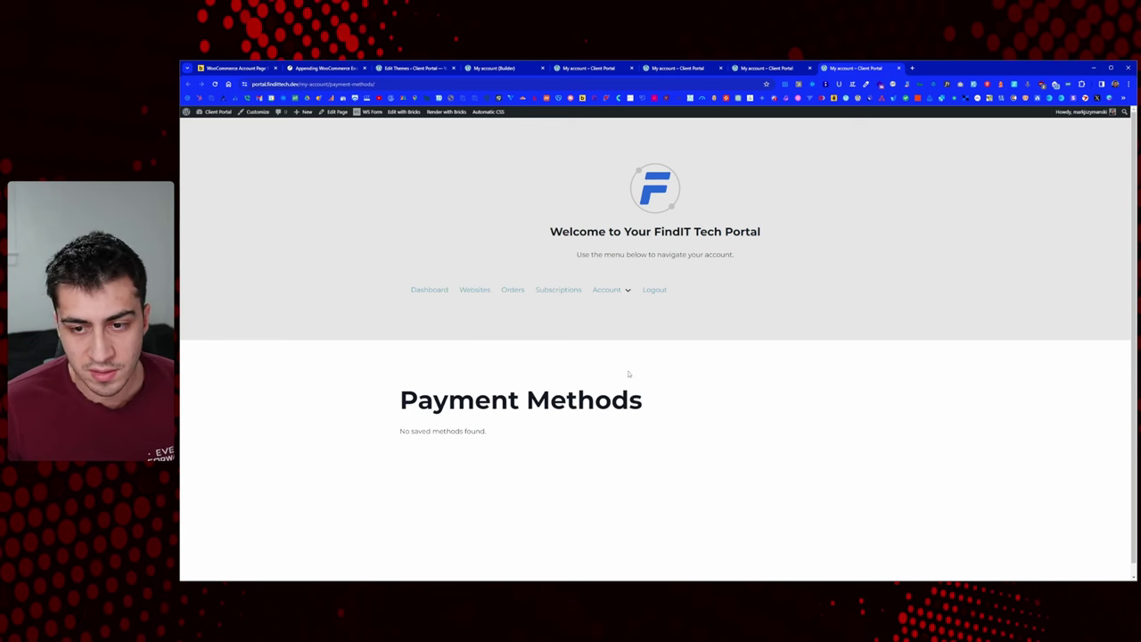
mouse_move(622, 293)
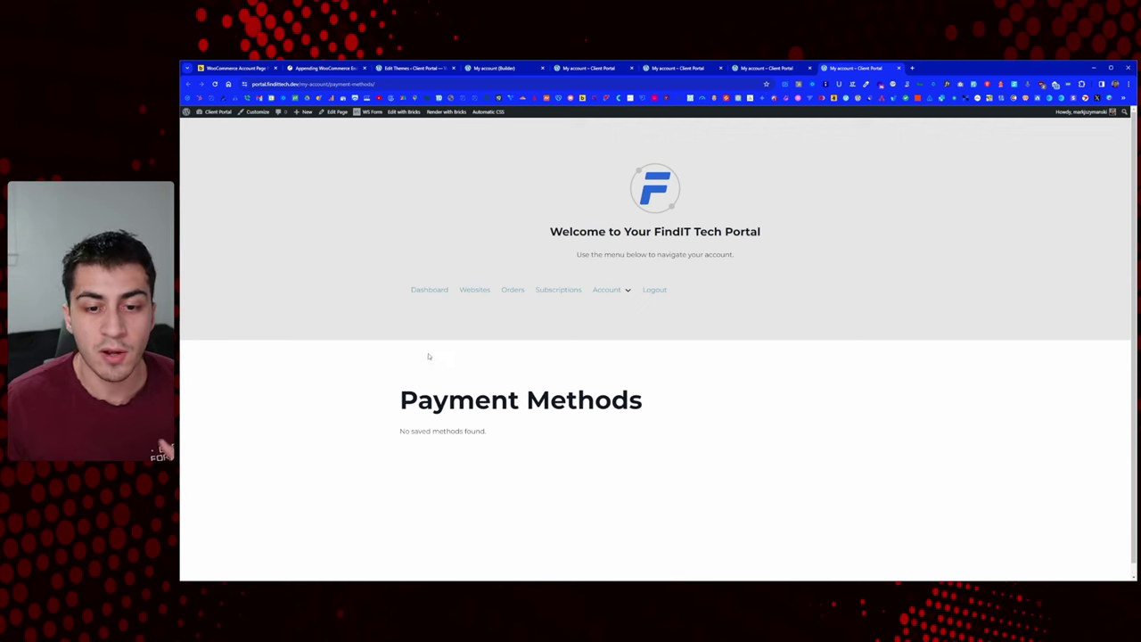
Step: Open the Subscriptions page in place of Payment Methods and examine its heading and the subscription table by highlighting them
left_click(559, 290)
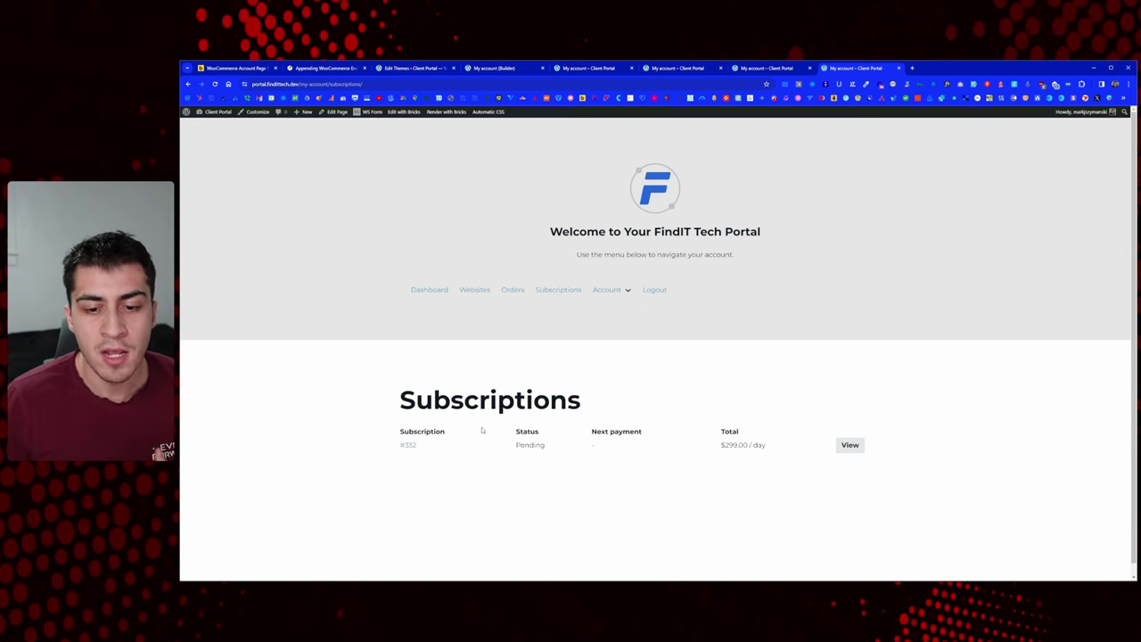
left_click_drag(398, 399, 581, 401)
left_click(584, 403)
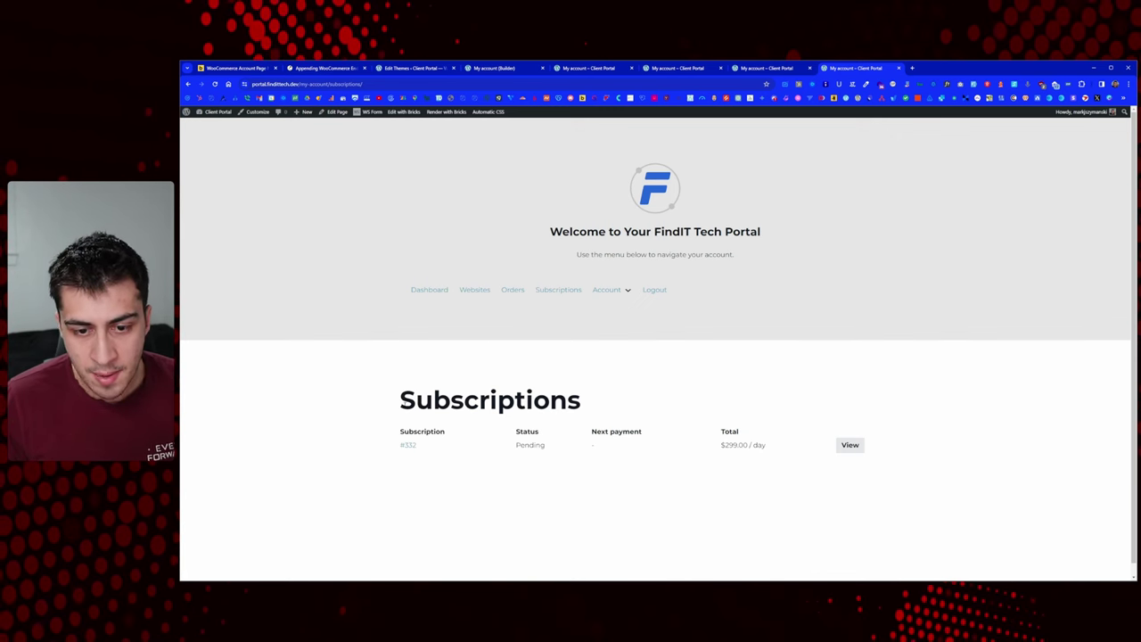
left_click_drag(400, 400, 592, 404)
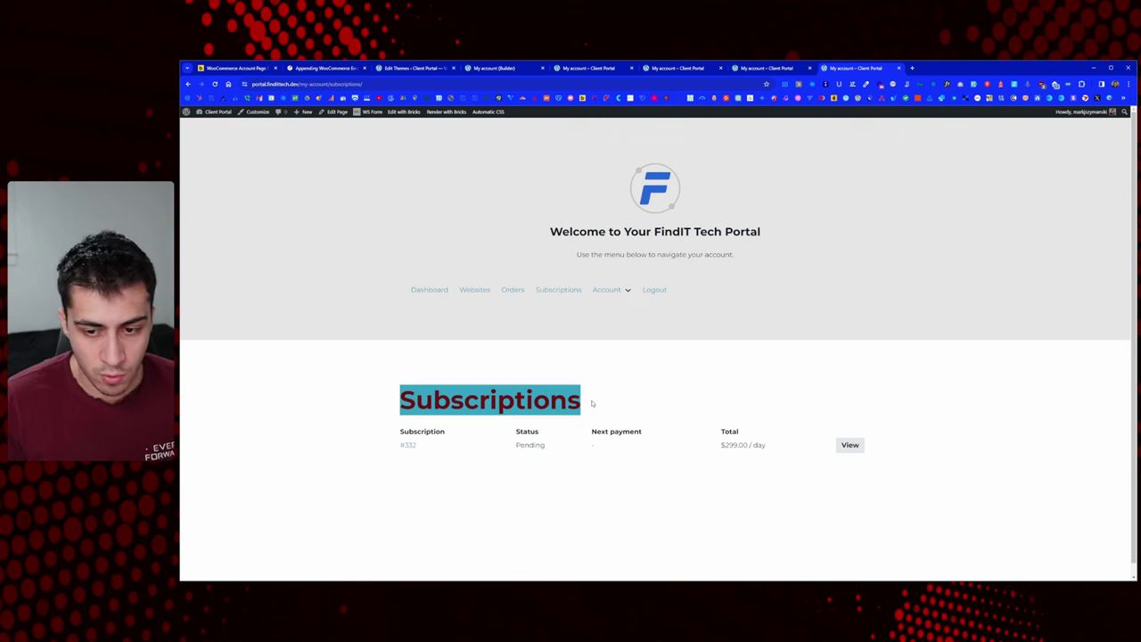
left_click(580, 401)
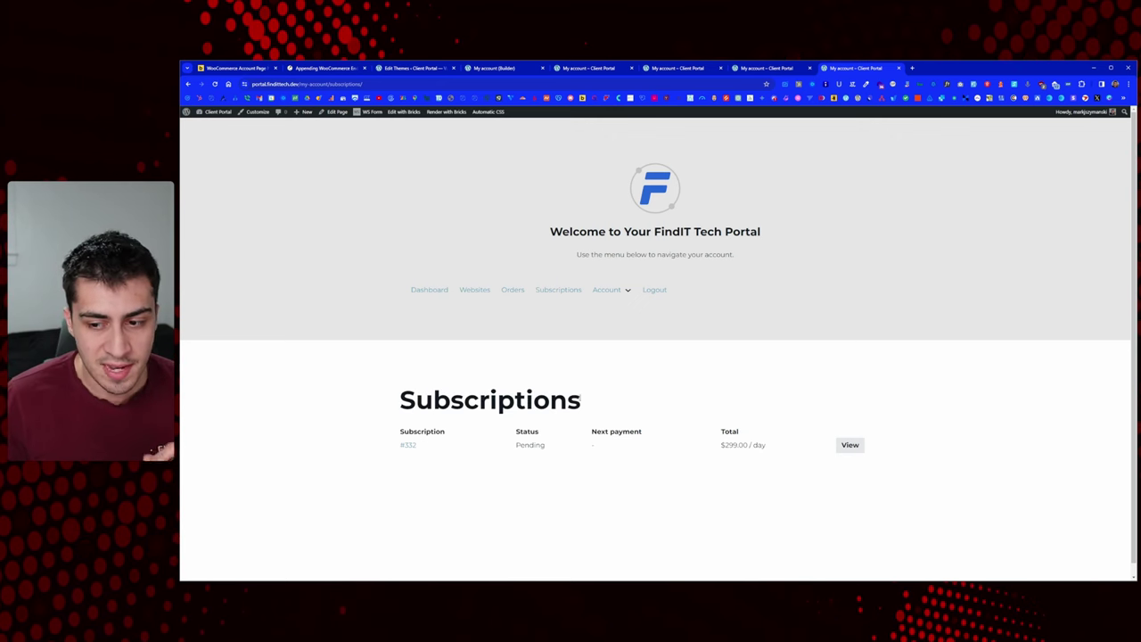
left_click_drag(396, 435, 909, 458)
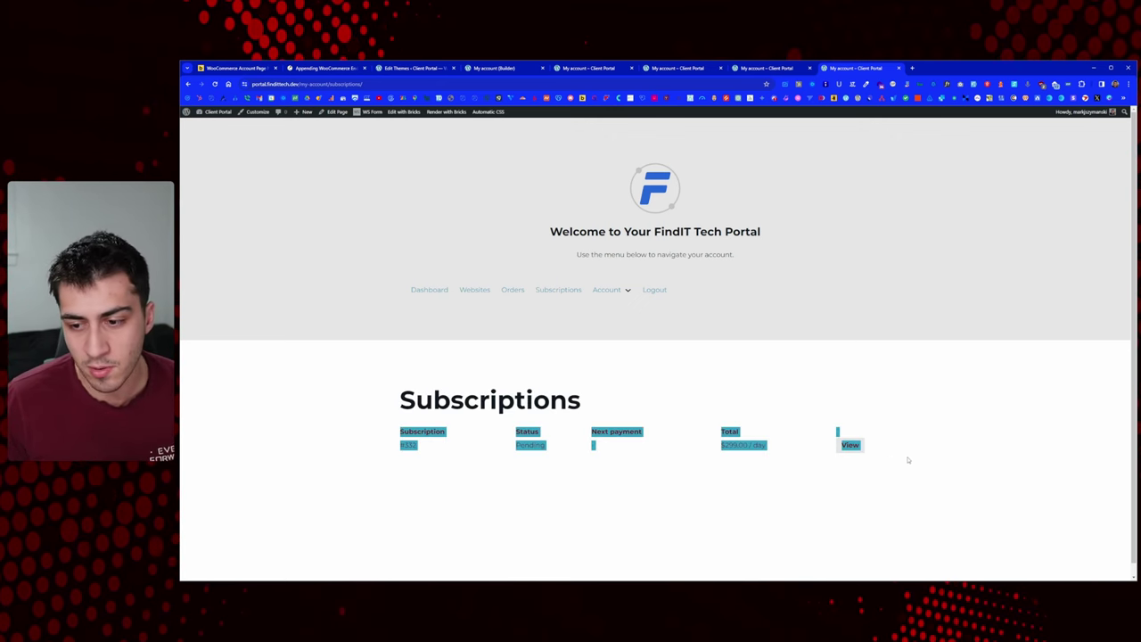
left_click(910, 459)
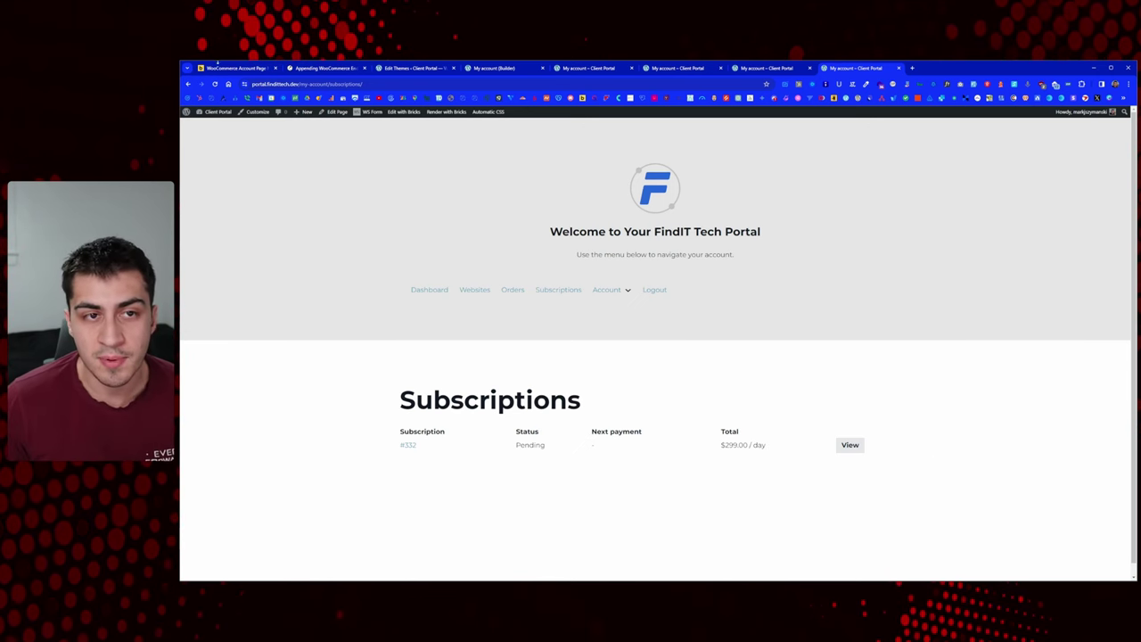
Step: Look over the BricksLabs endpoint-name tutorial from its code up to its title, and return to the portal's Subscriptions page
left_click(307, 69)
scroll(473, 249, "up", 3)
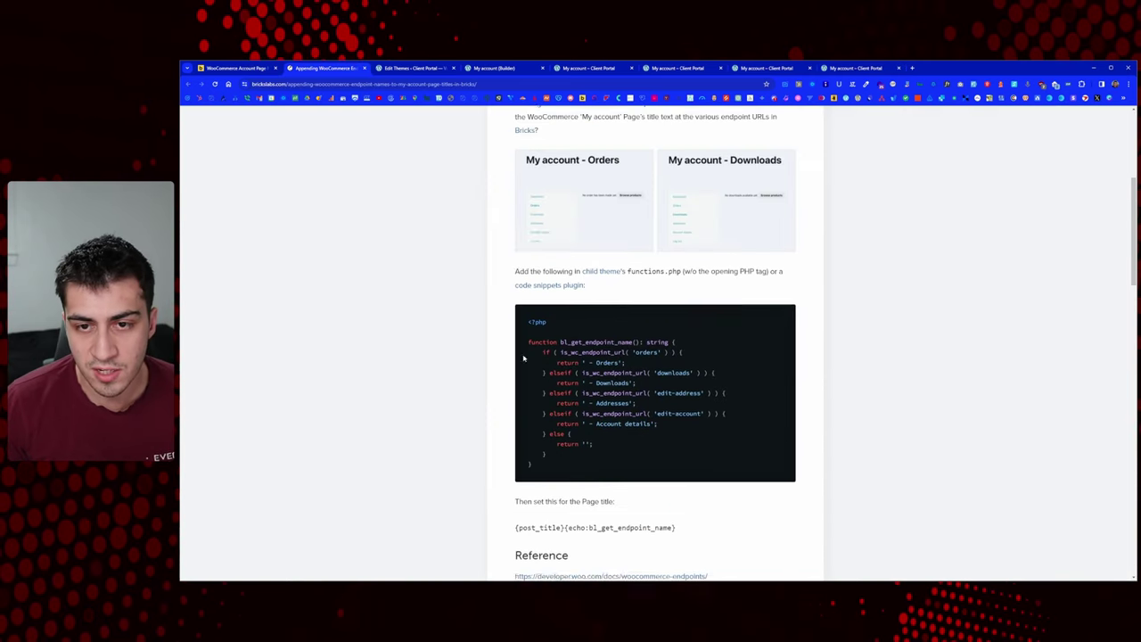
scroll(451, 189, "up", 2)
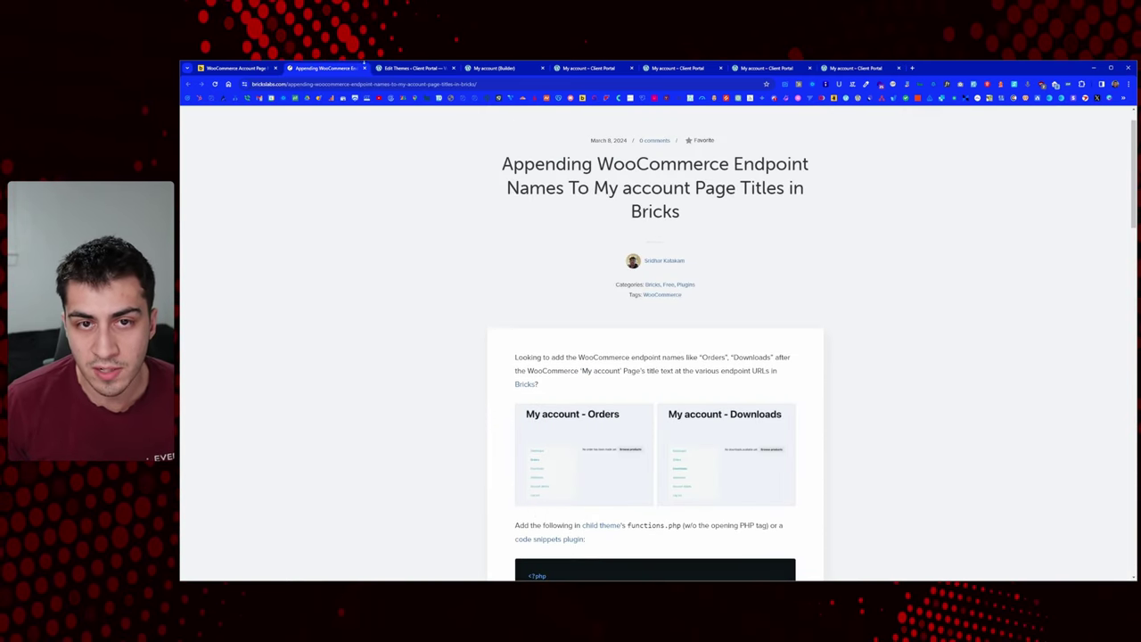
left_click(834, 69)
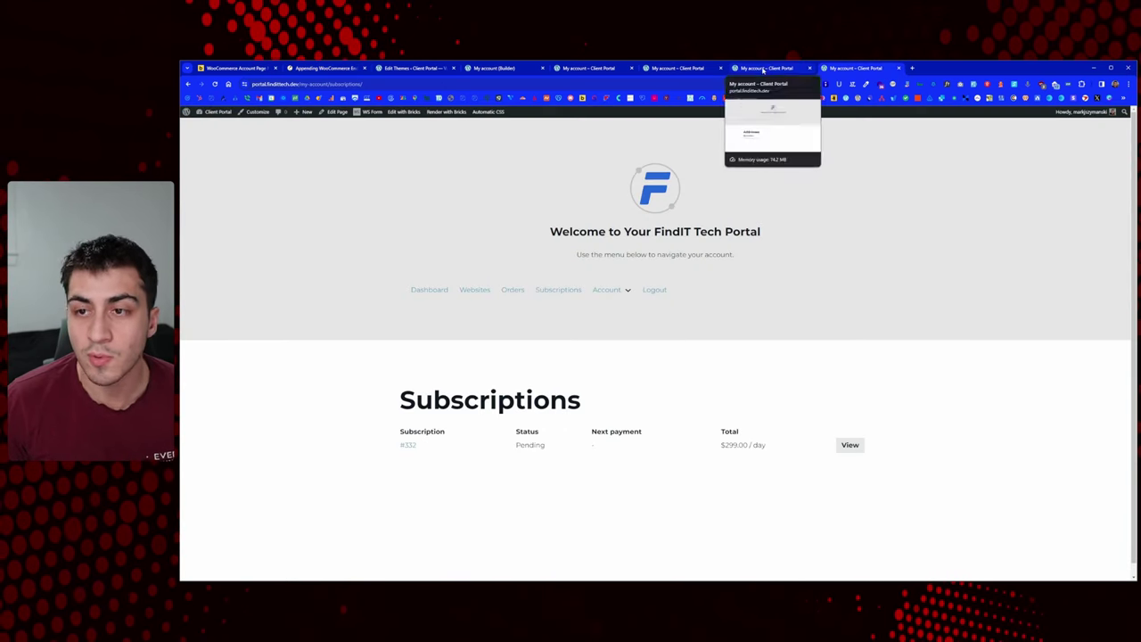
left_click(768, 69)
key("ctrl+shift+Tab")
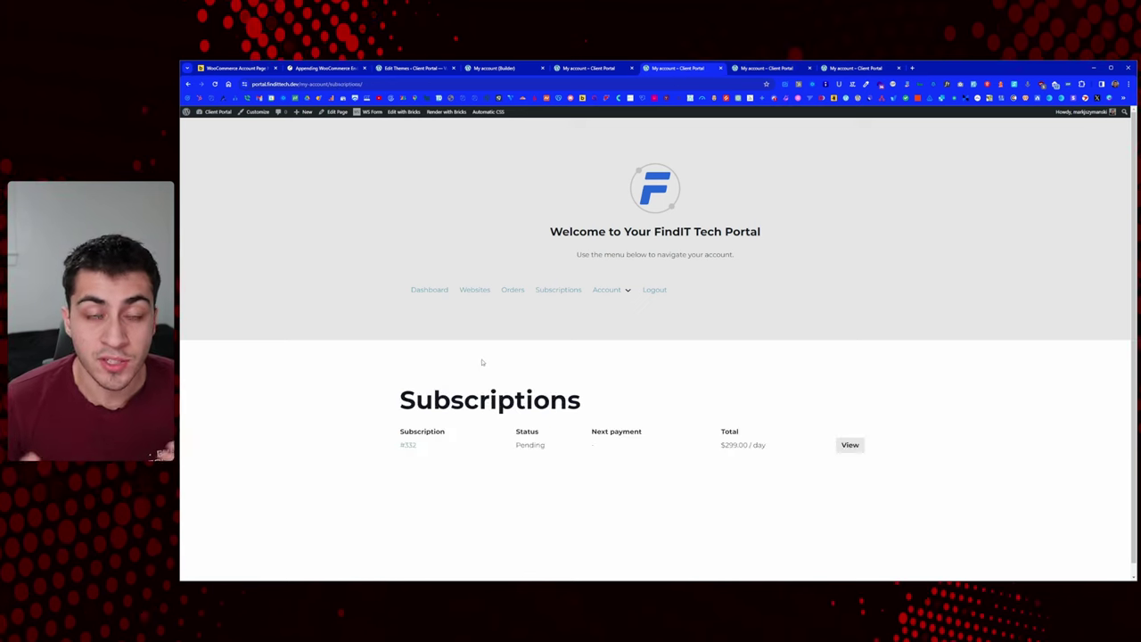